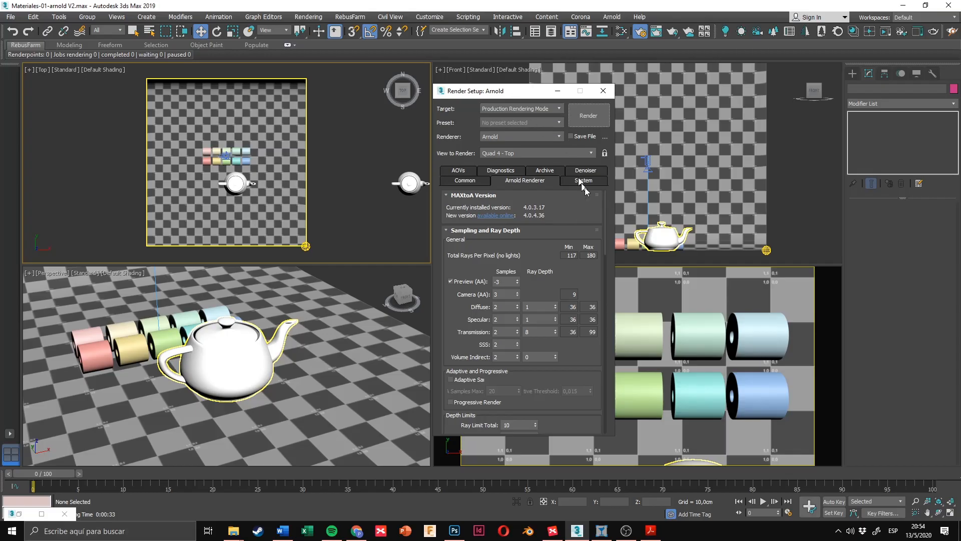
pyautogui.click(708, 221)
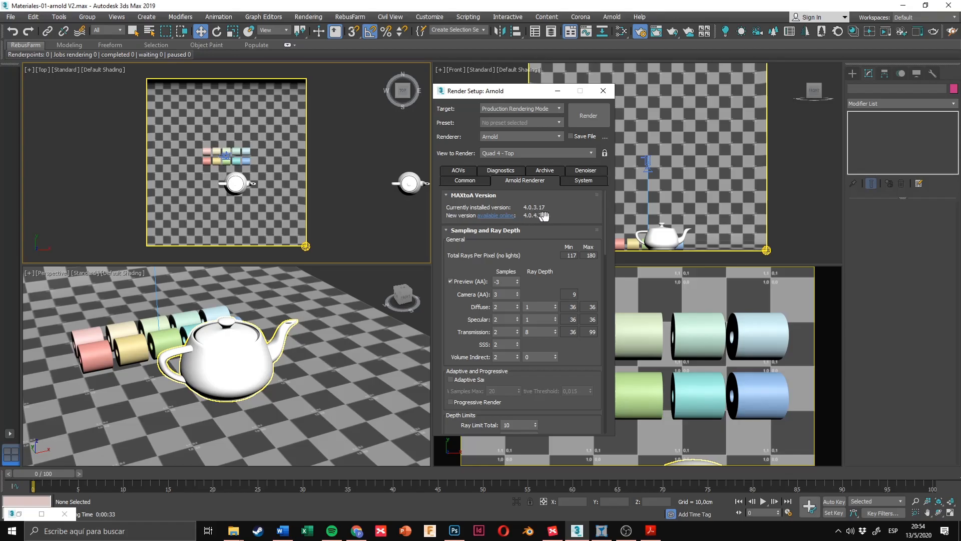
pyautogui.click(519, 96)
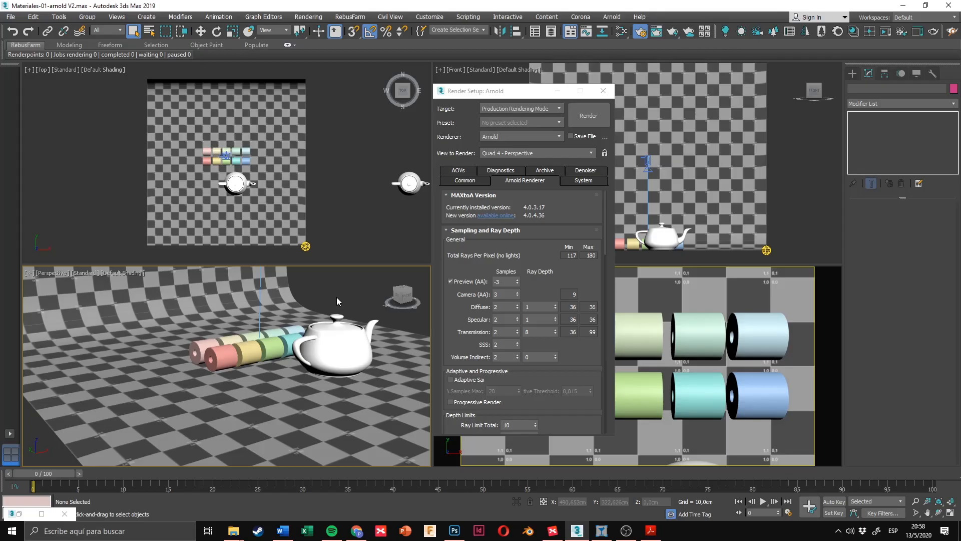
# Step: Examine the coloured tubes and teapot from several angles in the perspective view, and select the curved checkered floor
pyautogui.moveTo(324, 301); pyautogui.dragTo(345, 333, button='middle')
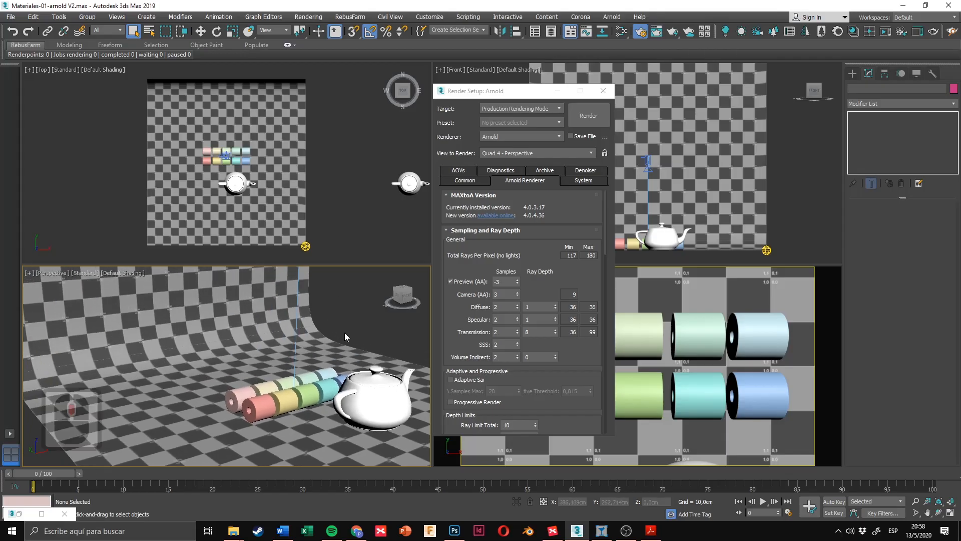
pyautogui.scroll(-4, 337, 312)
pyautogui.moveTo(322, 299); pyautogui.dragTo(298, 321, button='middle')
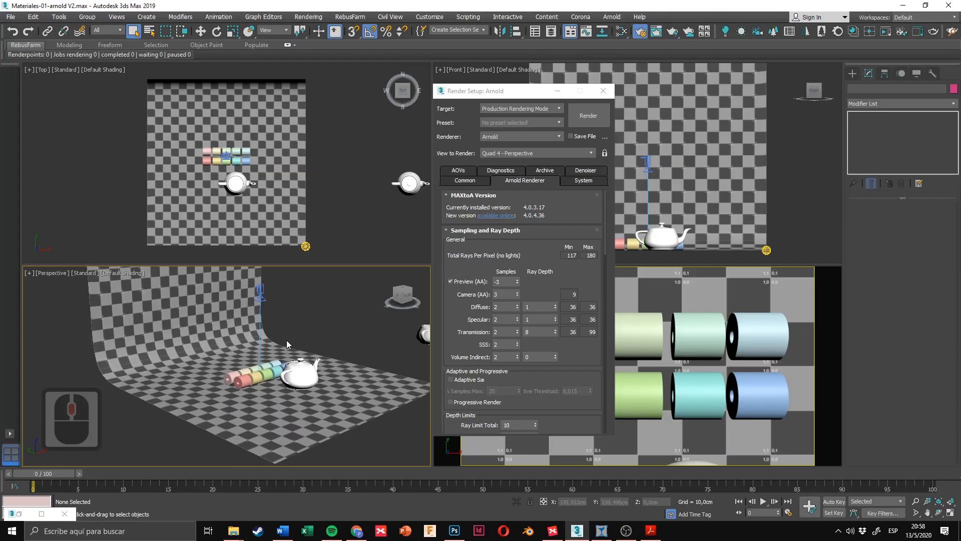
pyautogui.scroll(3, 279, 380)
pyautogui.moveTo(279, 380); pyautogui.dragTo(298, 356, button='middle')
pyautogui.scroll(3, 297, 356)
pyautogui.keyDown('alt'); pyautogui.moveTo(315, 300); pyautogui.dragTo(340, 326, button='middle'); pyautogui.keyUp('alt')
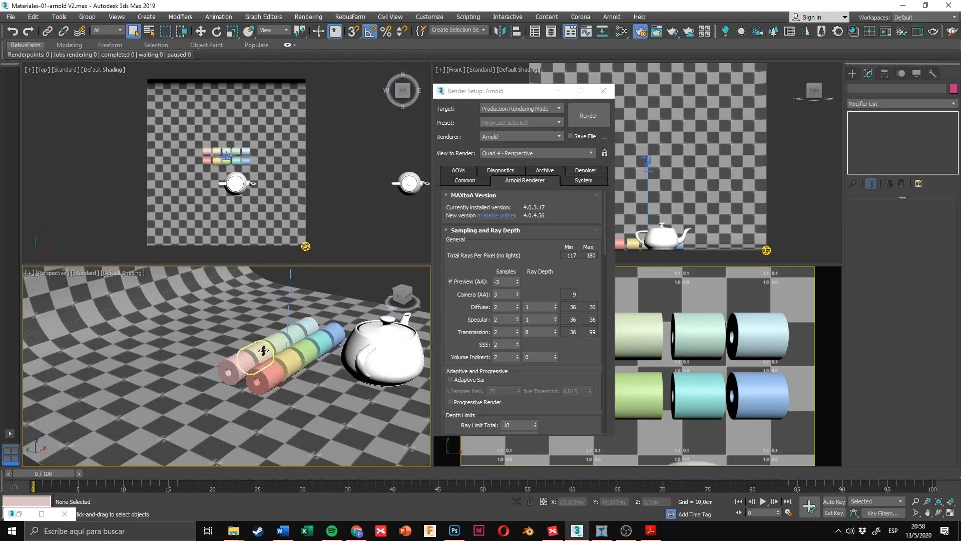
pyautogui.scroll(-3, 284, 345)
pyautogui.click(223, 358)
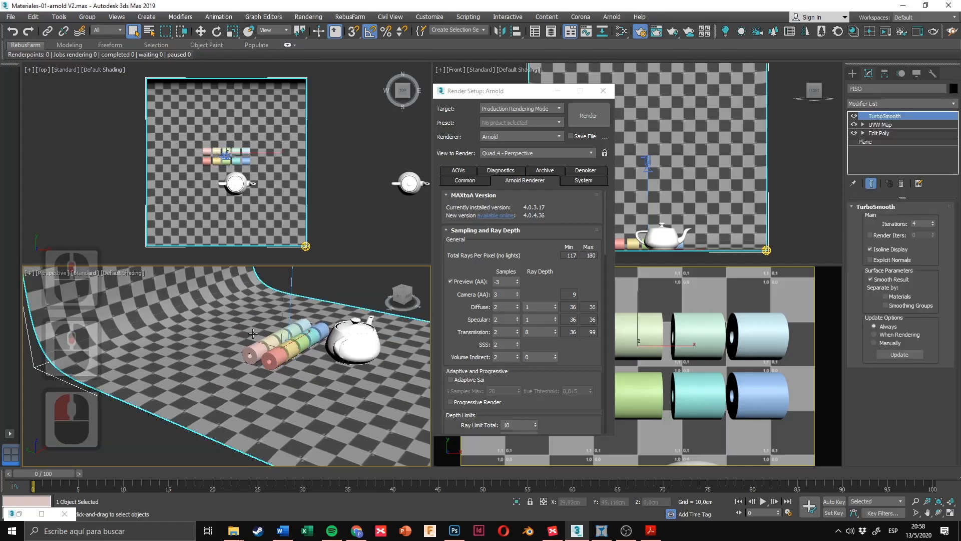
pyautogui.keyDown('alt'); pyautogui.moveTo(223, 358); pyautogui.dragTo(233, 332, button='middle'); pyautogui.keyUp('alt')
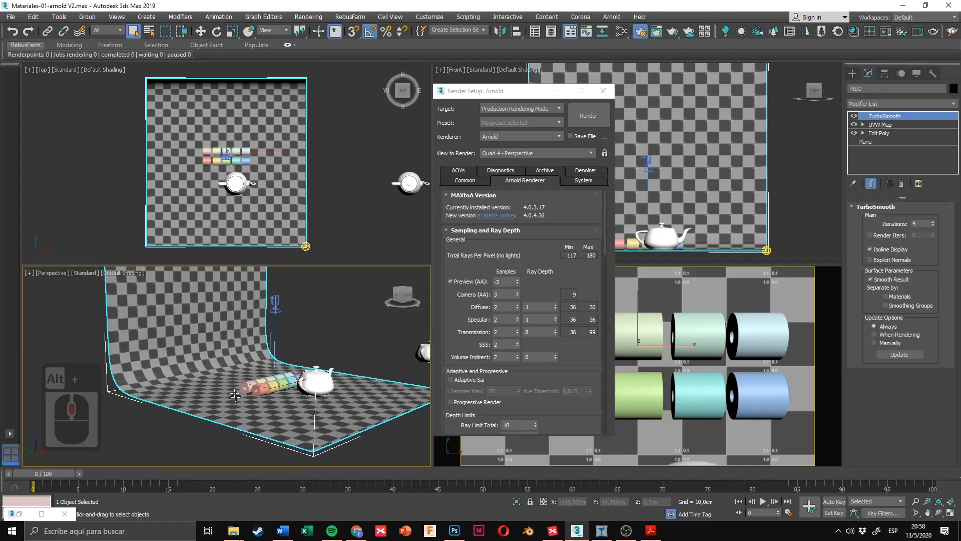
pyautogui.moveTo(277, 377); pyautogui.dragTo(281, 351, button='middle')
# Step: Inspect the settings of the Arnold skydome light and the physical camera above the tubes, and clear the selection
pyautogui.click(405, 390)
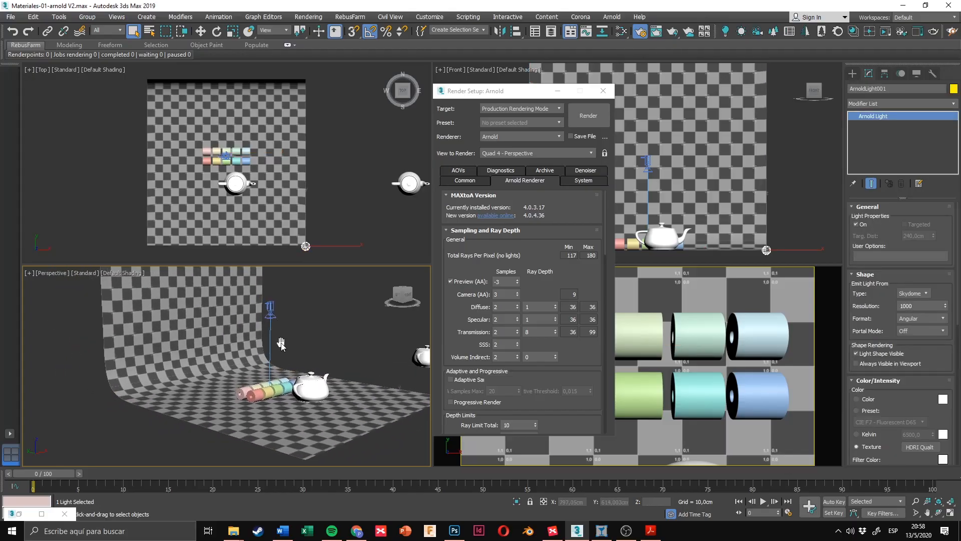
pyautogui.click(277, 311)
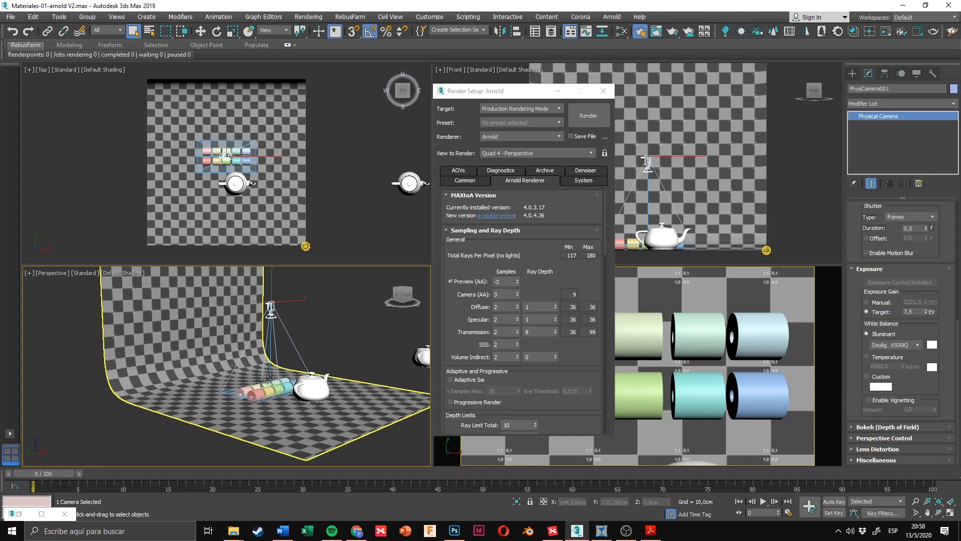
pyautogui.click(343, 353)
# Step: Examine the curved floor around the tubes together with its modifier stack, and deselect it
pyautogui.scroll(5, 289, 326)
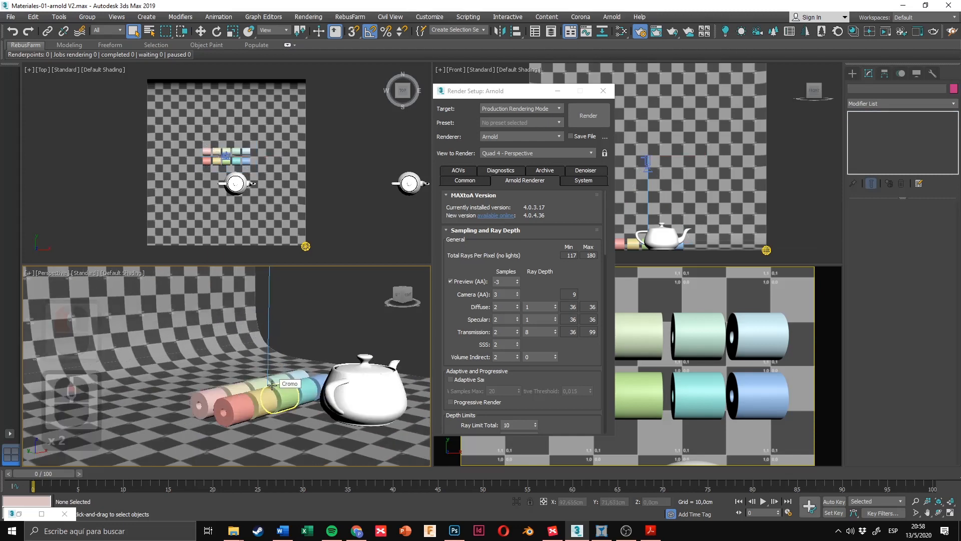
pyautogui.scroll(-4, 228, 370)
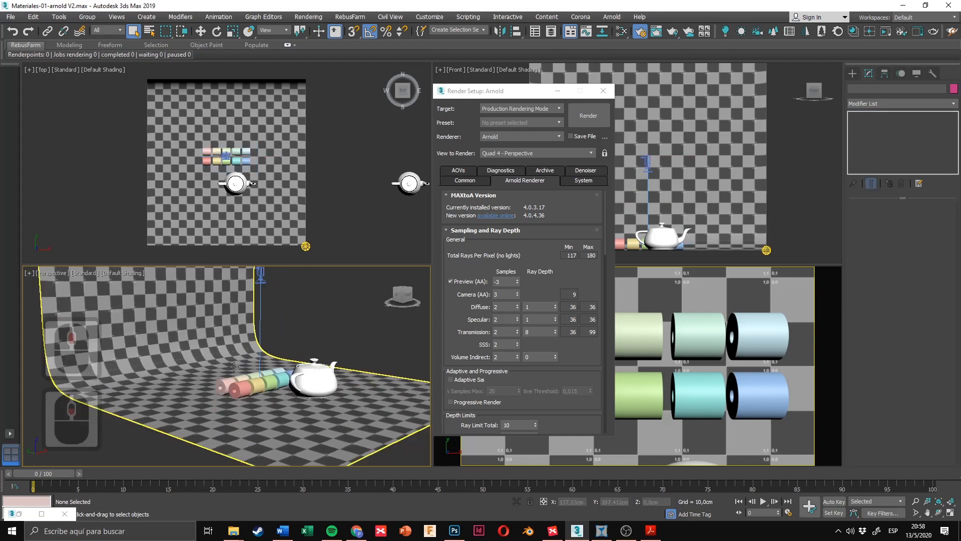
pyautogui.keyDown('alt'); pyautogui.moveTo(227, 371); pyautogui.dragTo(310, 396, button='middle'); pyautogui.keyUp('alt')
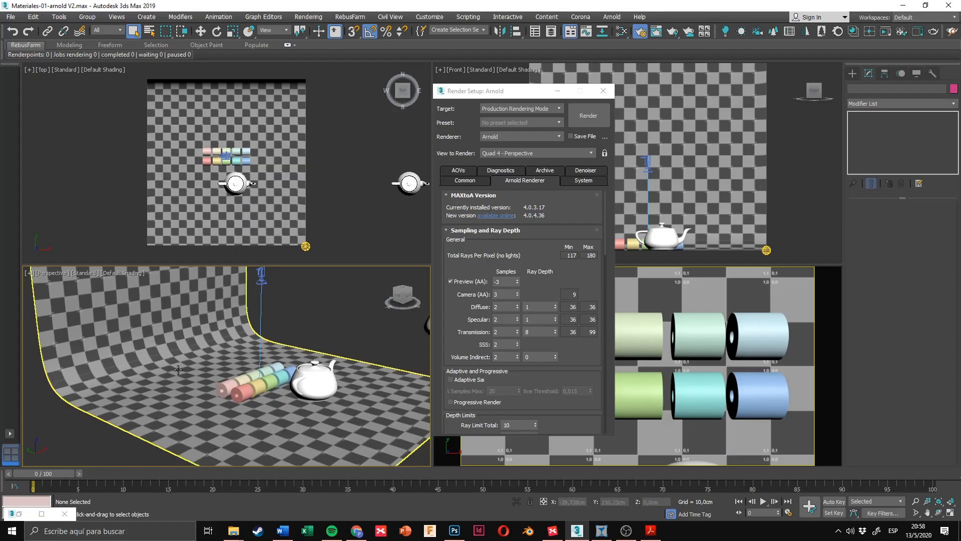
pyautogui.scroll(4, 179, 366)
pyautogui.click(208, 327)
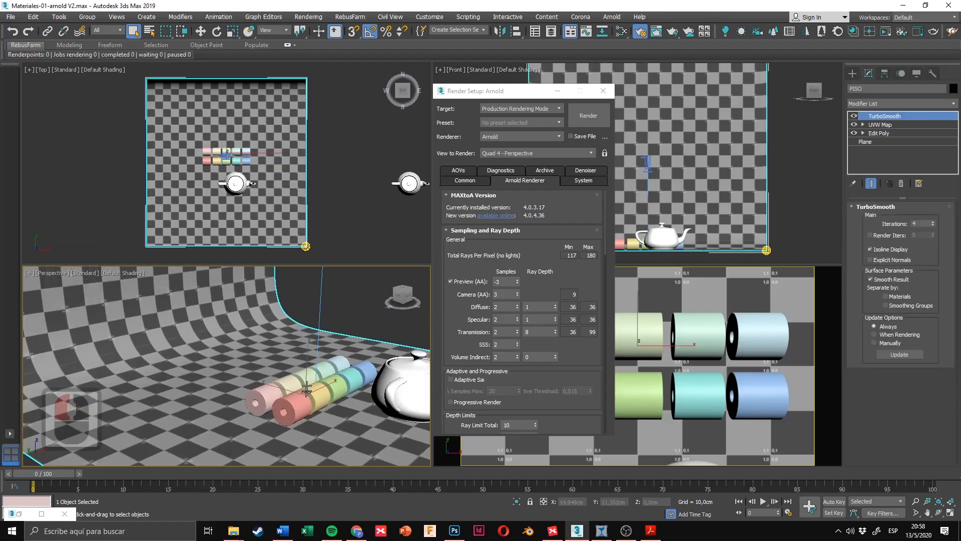
pyautogui.scroll(-5, 334, 337)
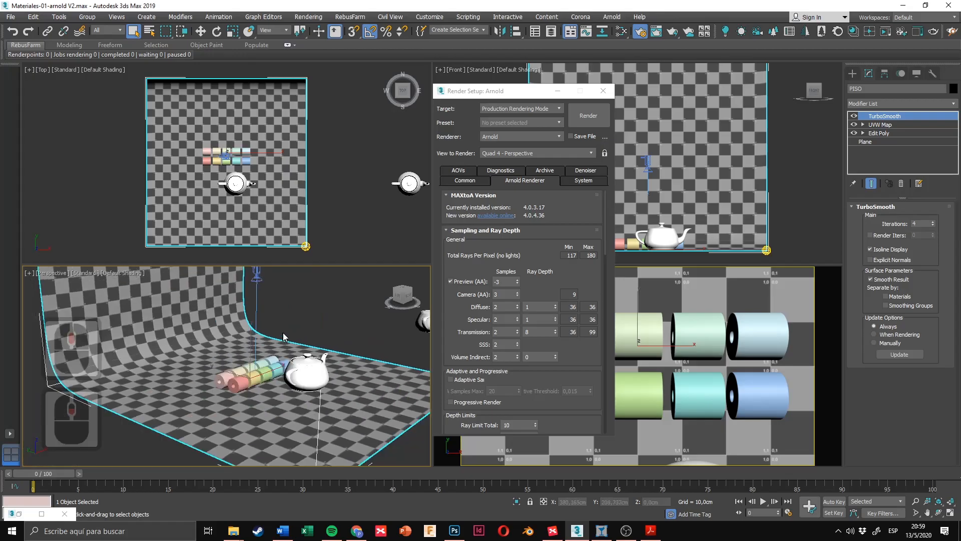
pyautogui.moveTo(283, 333); pyautogui.dragTo(273, 351, button='middle')
pyautogui.scroll(3, 257, 371)
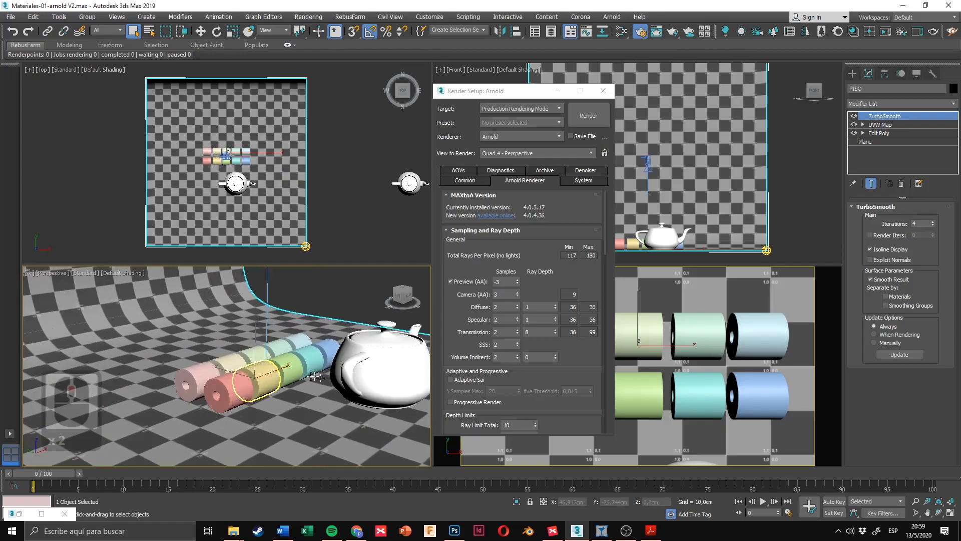
pyautogui.click(349, 310)
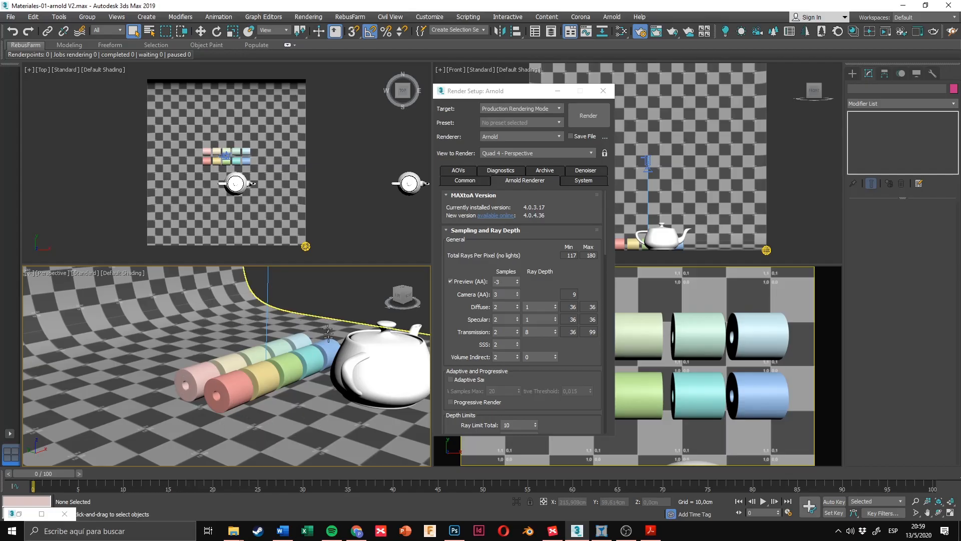
# Step: Review the Arnold skydome light at the floor's corner relative to the tubes and teapot, and deselect it
pyautogui.scroll(1, 326, 305)
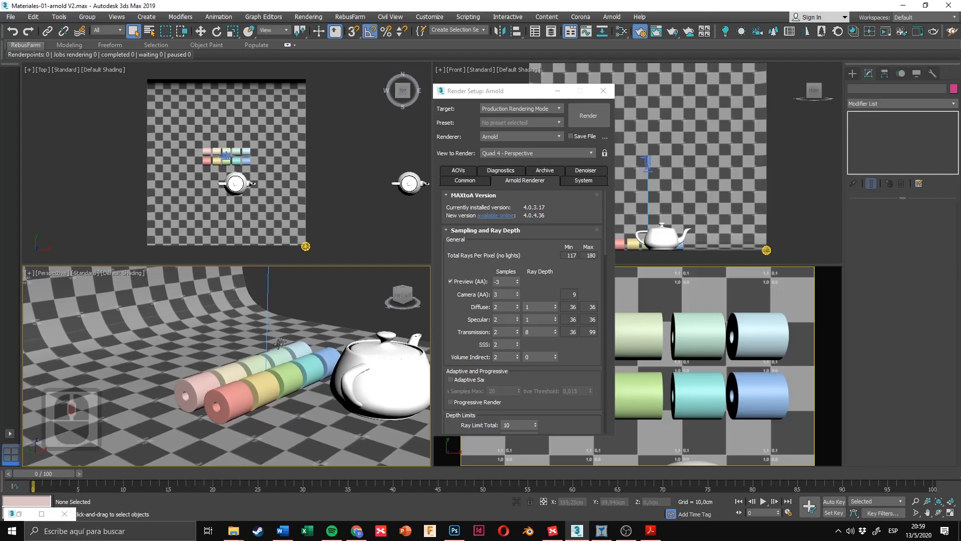
pyautogui.keyDown('alt'); pyautogui.moveTo(267, 370); pyautogui.dragTo(281, 357, button='middle'); pyautogui.keyUp('alt')
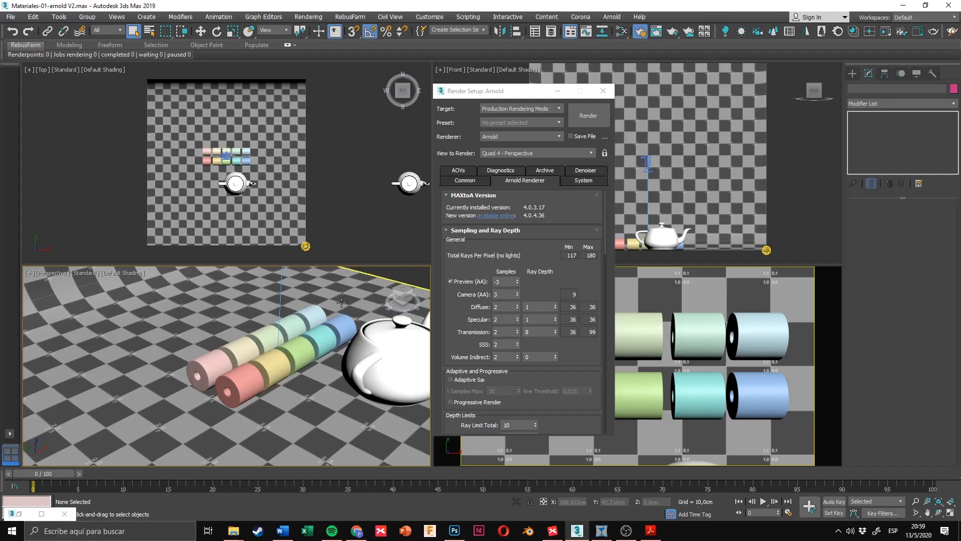
pyautogui.scroll(-5, 341, 303)
pyautogui.moveTo(342, 302); pyautogui.dragTo(232, 359, button='middle')
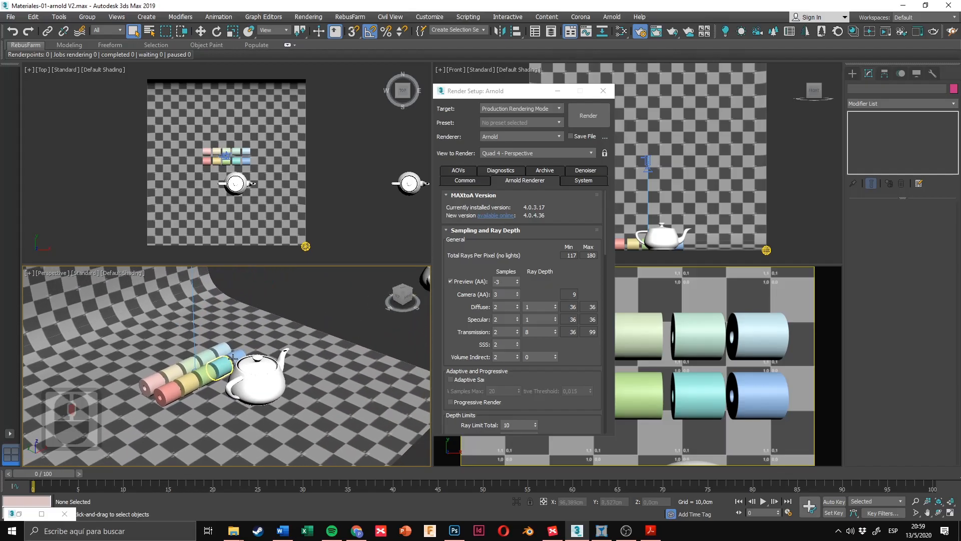
pyautogui.scroll(-2, 233, 359)
pyautogui.scroll(-3, 341, 370)
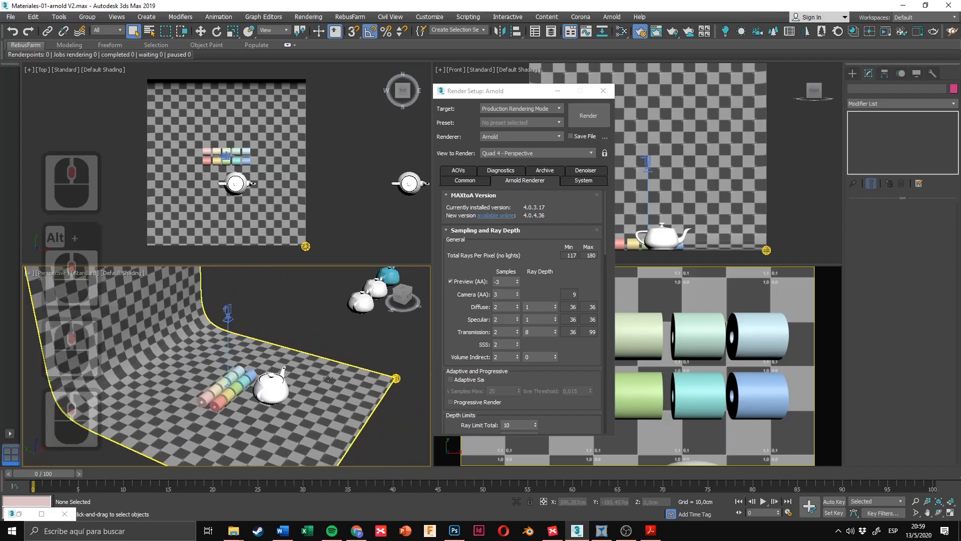
pyautogui.click(396, 377)
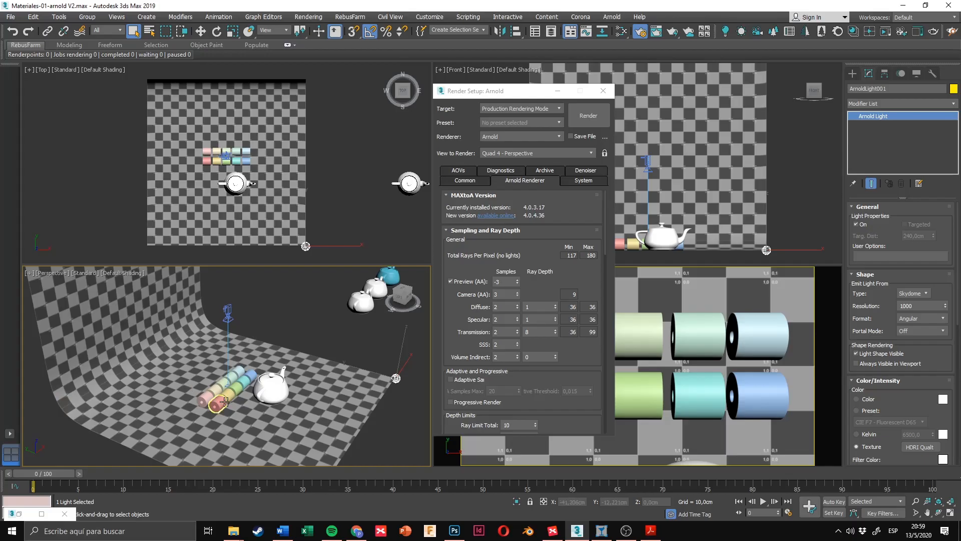
pyautogui.moveTo(305, 367); pyautogui.dragTo(319, 362, button='middle')
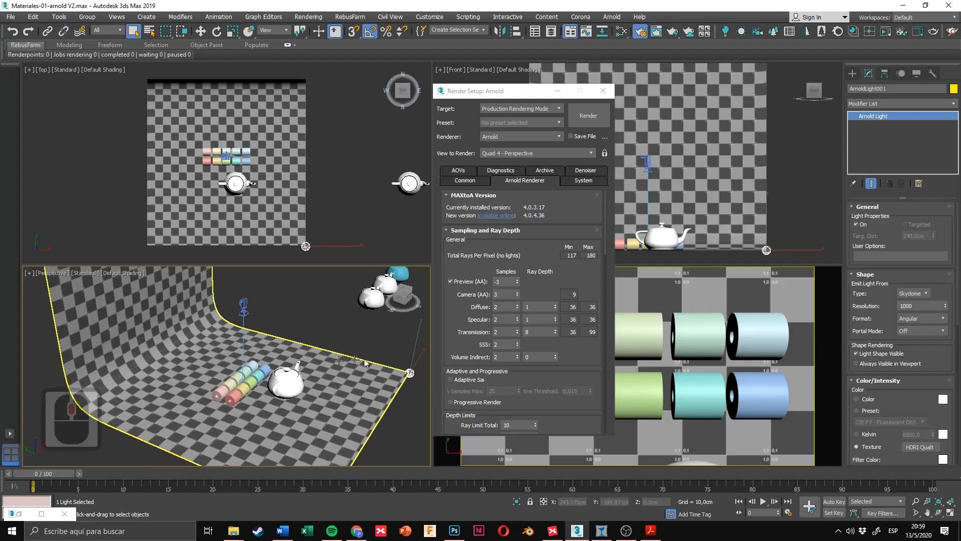
pyautogui.moveTo(265, 328); pyautogui.dragTo(308, 323, button='middle')
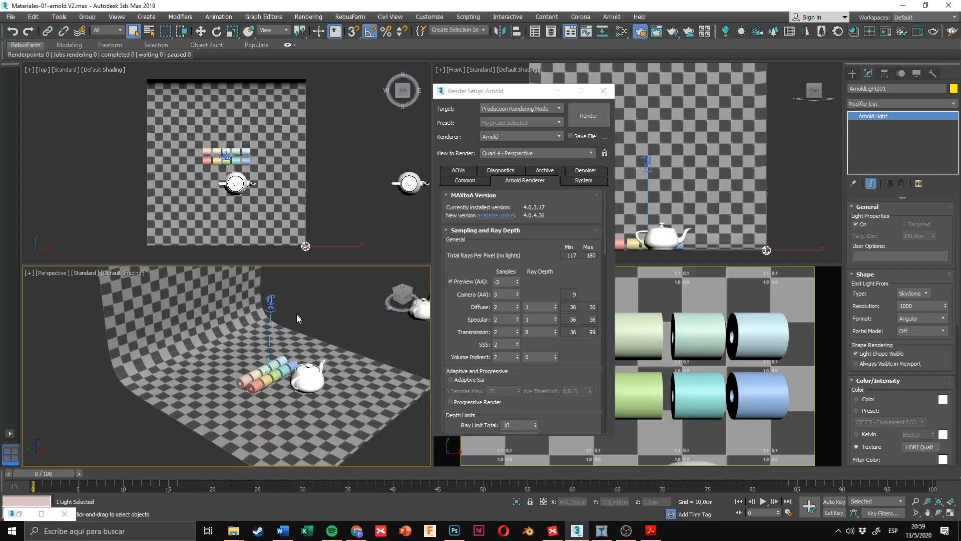
pyautogui.moveTo(300, 341); pyautogui.dragTo(310, 327, button='middle')
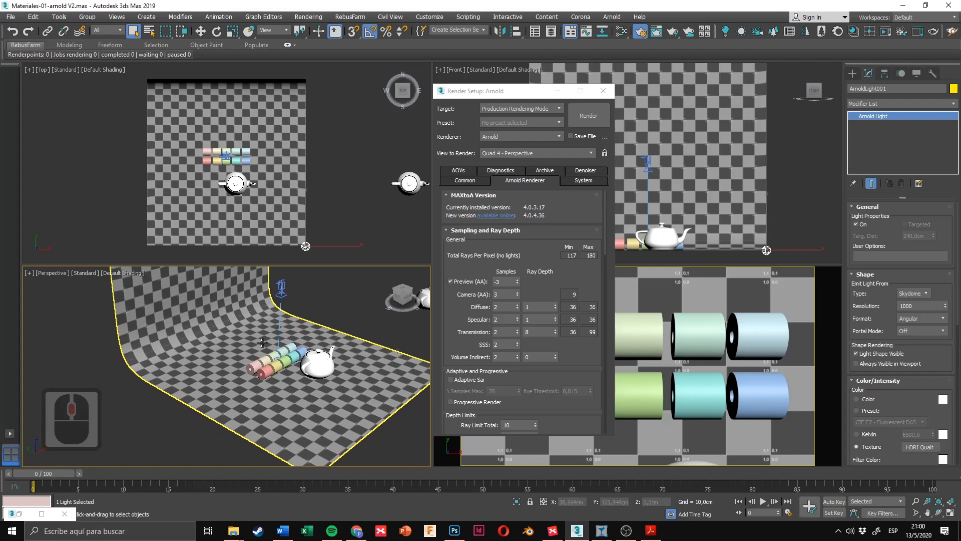
pyautogui.scroll(3, 262, 343)
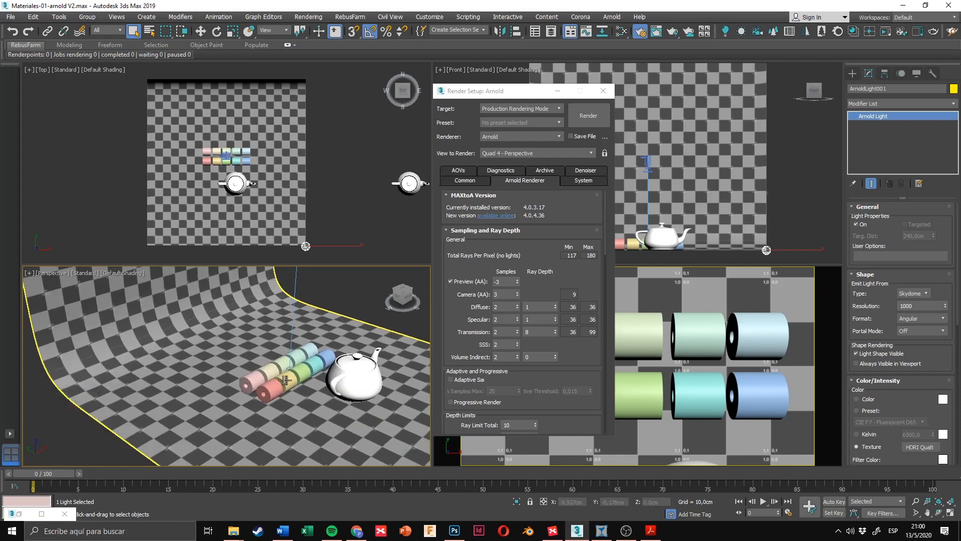
pyautogui.moveTo(342, 341); pyautogui.dragTo(324, 371, button='middle')
pyautogui.click(352, 320)
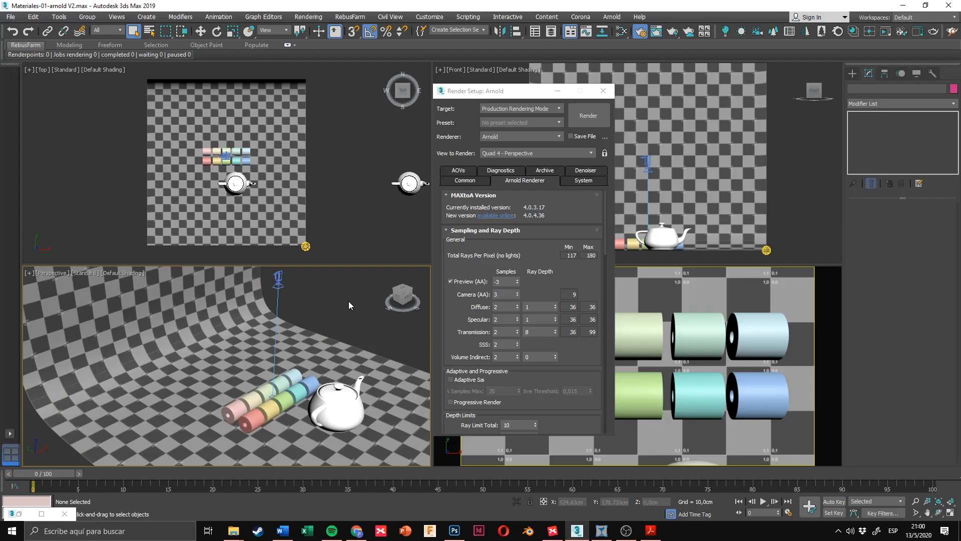
# Step: Inspect the green Cromo tube and its Chamfer settings in the perspective view, and clear the selection
pyautogui.keyDown('alt'); pyautogui.moveTo(344, 314); pyautogui.dragTo(338, 306, button='middle'); pyautogui.keyUp('alt')
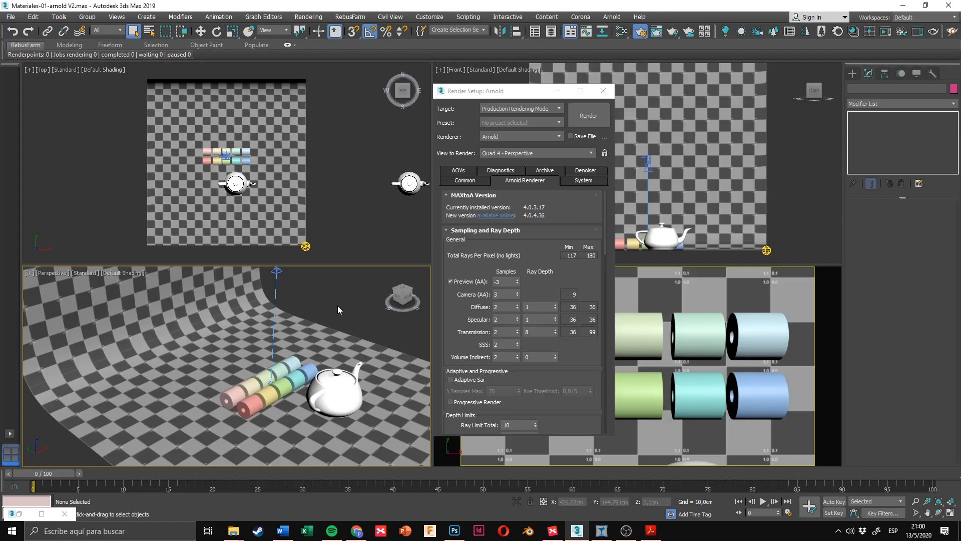
pyautogui.scroll(5, 295, 359)
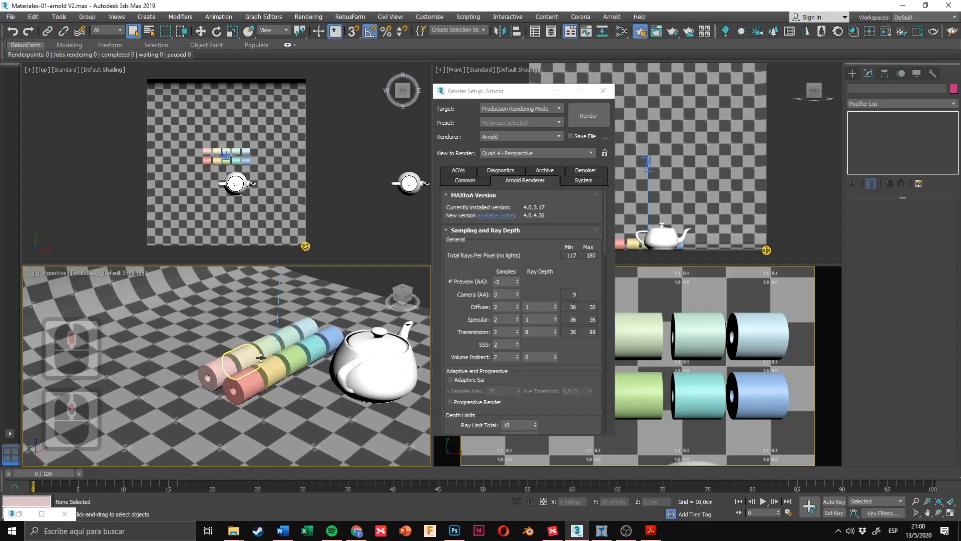
pyautogui.click(296, 359)
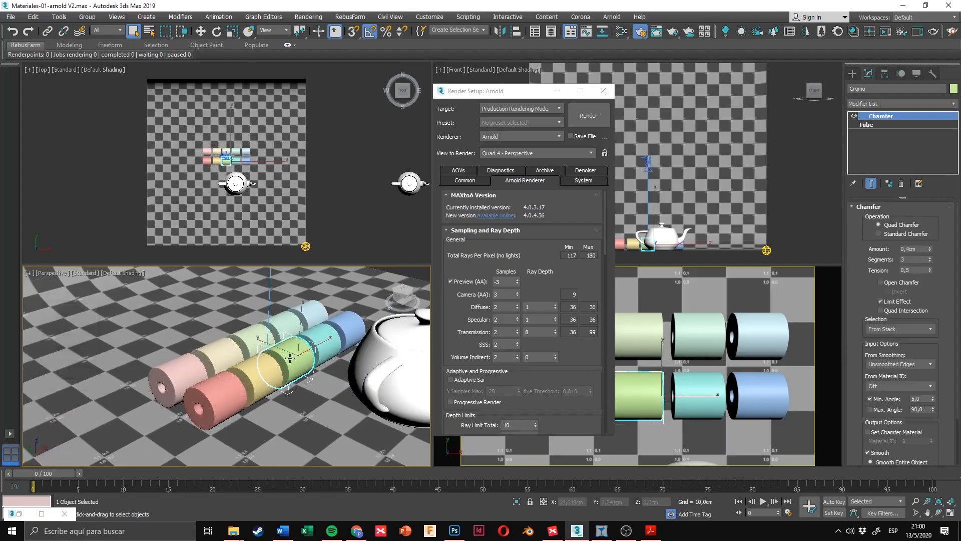
pyautogui.scroll(-8, 296, 359)
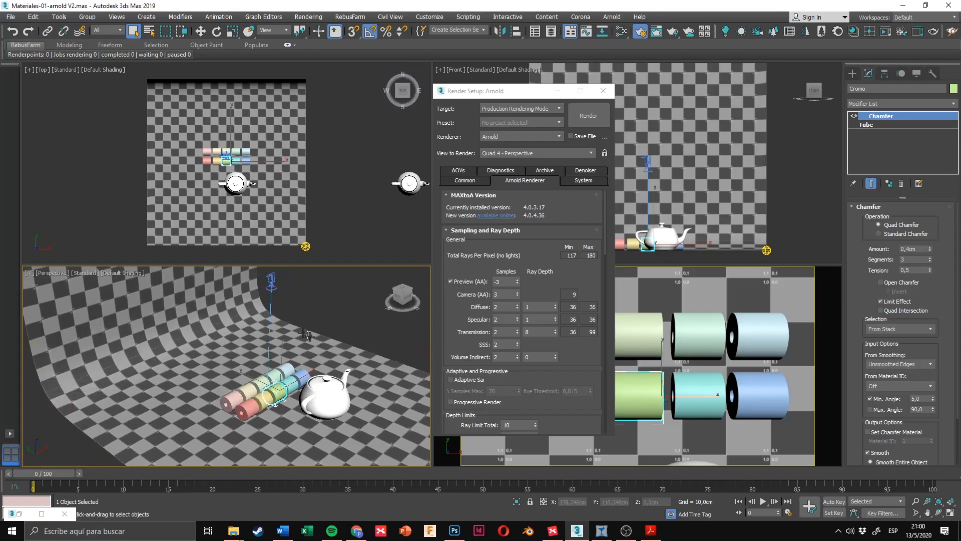
pyautogui.moveTo(298, 380); pyautogui.dragTo(298, 367, button='middle')
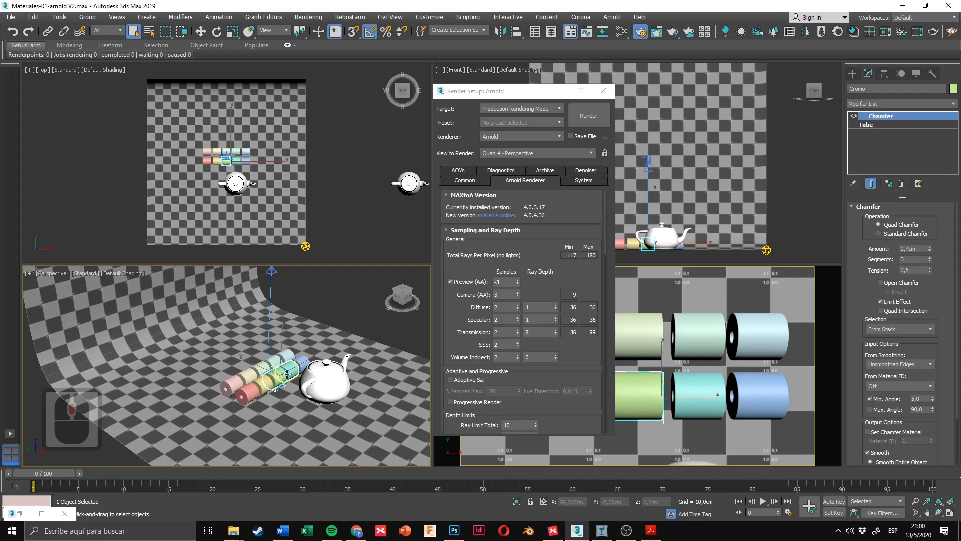
pyautogui.click(344, 314)
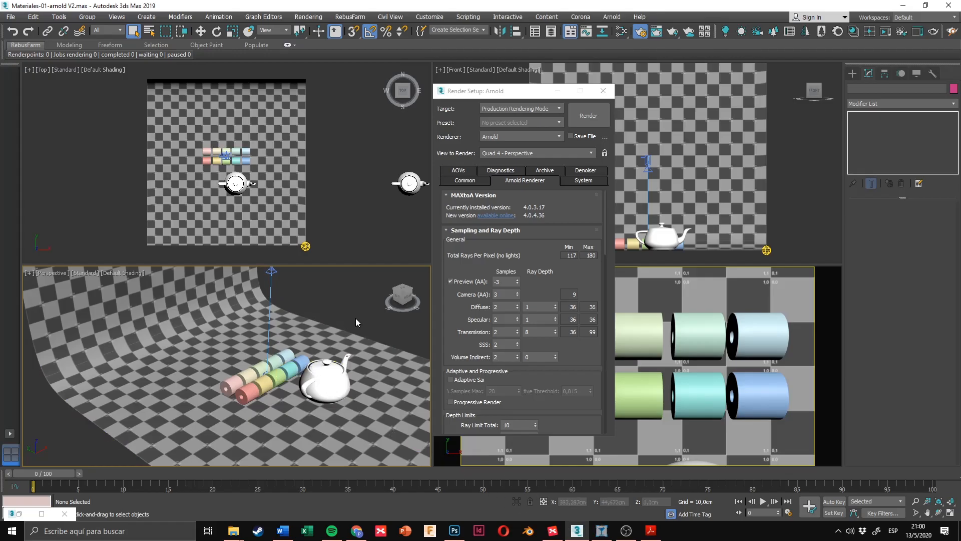
# Step: Select the Arnold skydome light at the floor's corner to show its parameters
pyautogui.hotkey('shift', 'q')
pyautogui.scroll(-5, 361, 323)
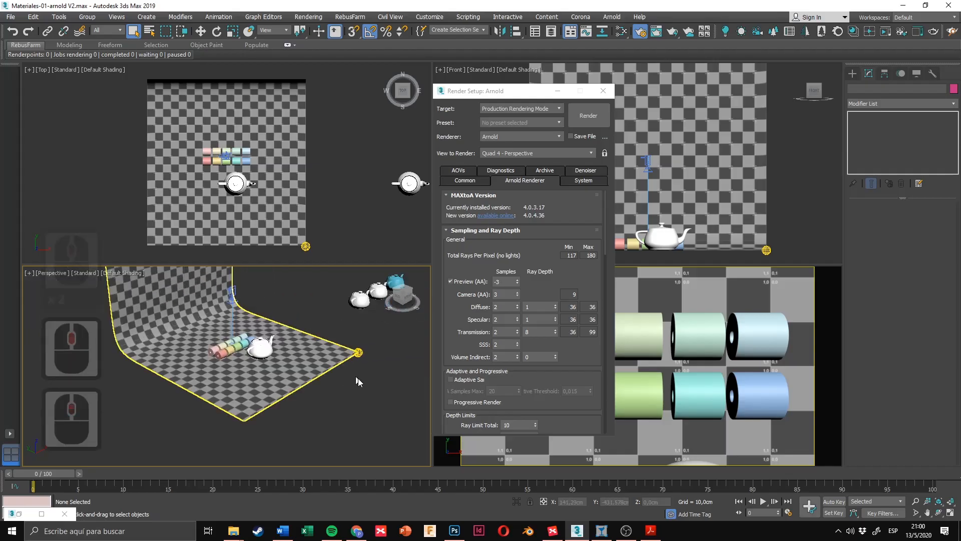
pyautogui.click(359, 352)
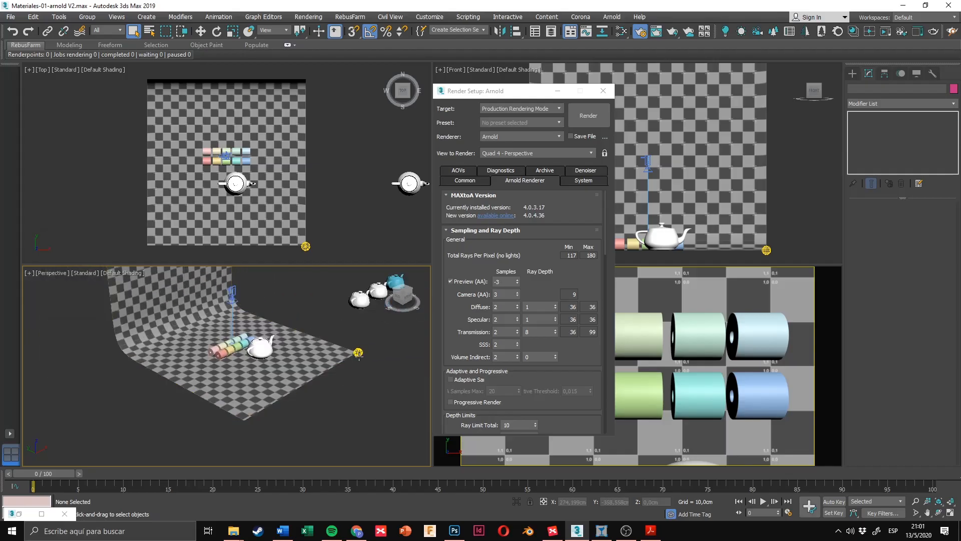
pyautogui.click(397, 322)
pyautogui.moveTo(321, 326); pyautogui.dragTo(351, 340, button='middle')
pyautogui.click(371, 364)
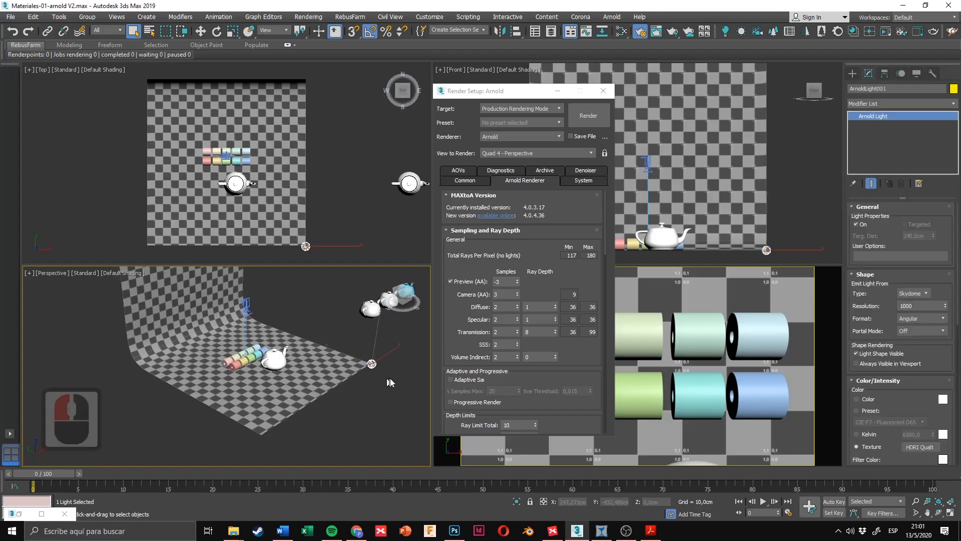
# Step: Examine the floor's corner and teapot around the Arnold skydome light in the perspective view, and reselect the light
pyautogui.click(358, 381)
pyautogui.moveTo(292, 309); pyautogui.dragTo(295, 328, button='middle')
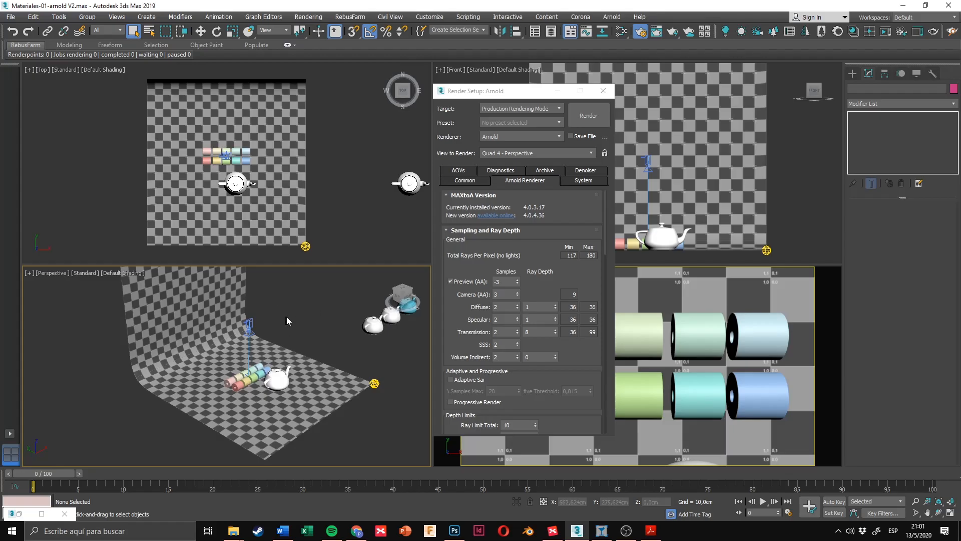
pyautogui.scroll(3, 252, 372)
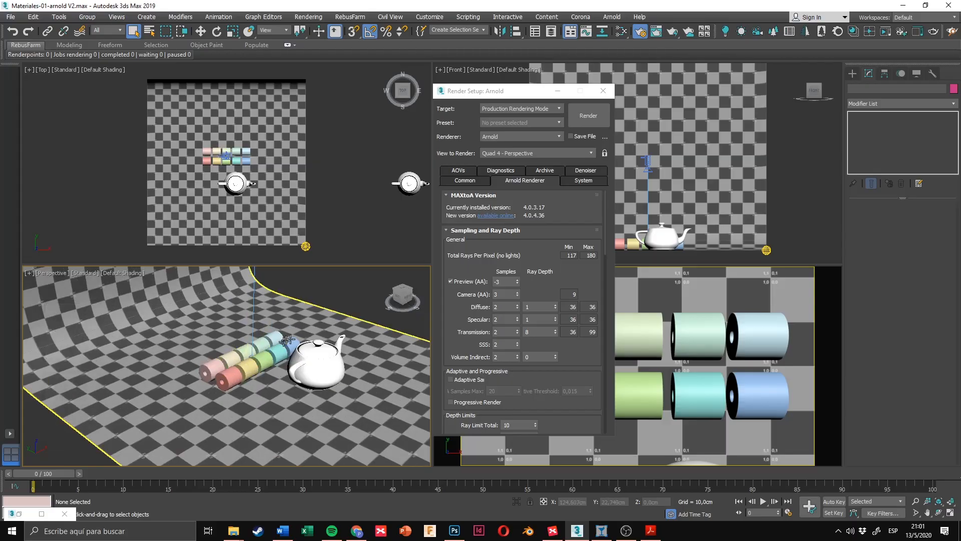
pyautogui.moveTo(316, 349); pyautogui.dragTo(233, 360, button='middle')
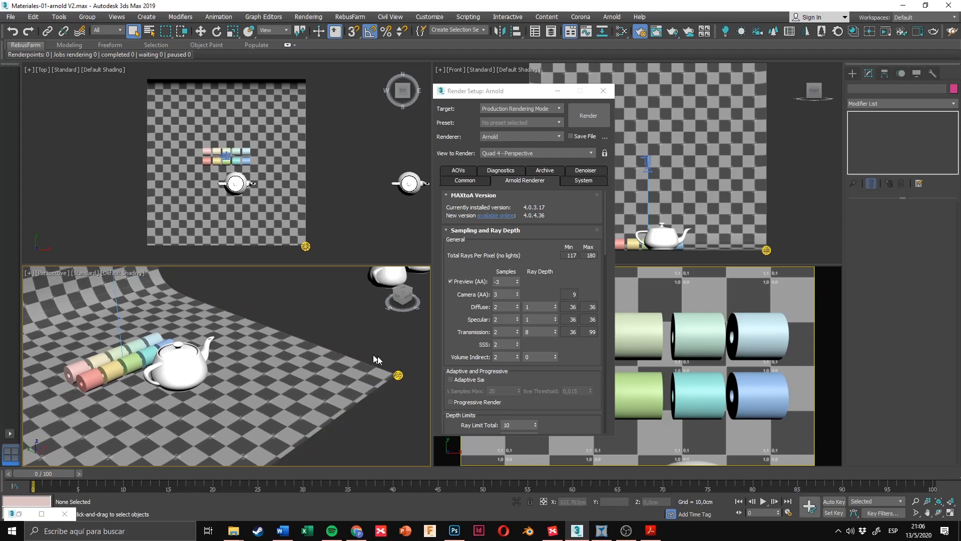
pyautogui.click(398, 374)
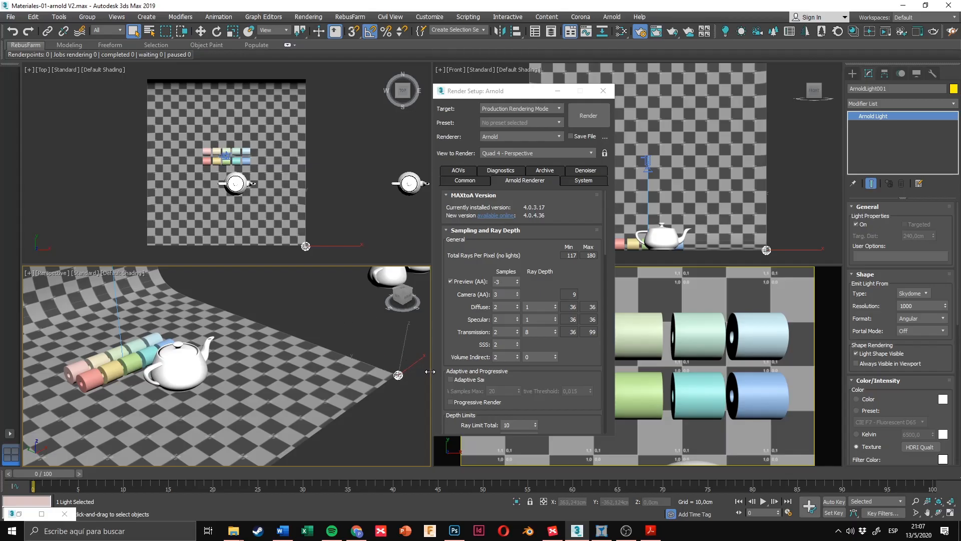
# Step: Switch to Acrobat Reader to look at the rendered tubes on the cover of Materiales.pdf, and return to 3ds Max
pyautogui.click(651, 530)
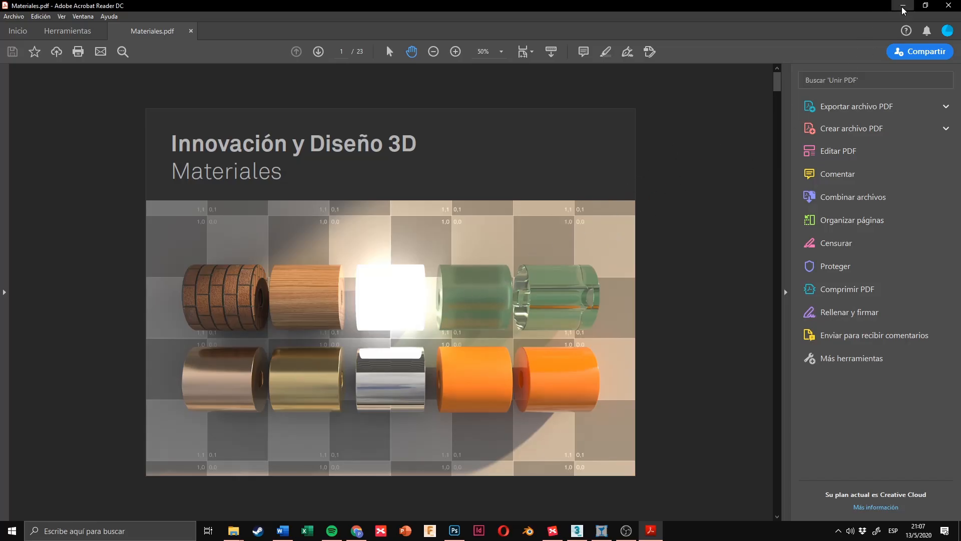
pyautogui.click(624, 221)
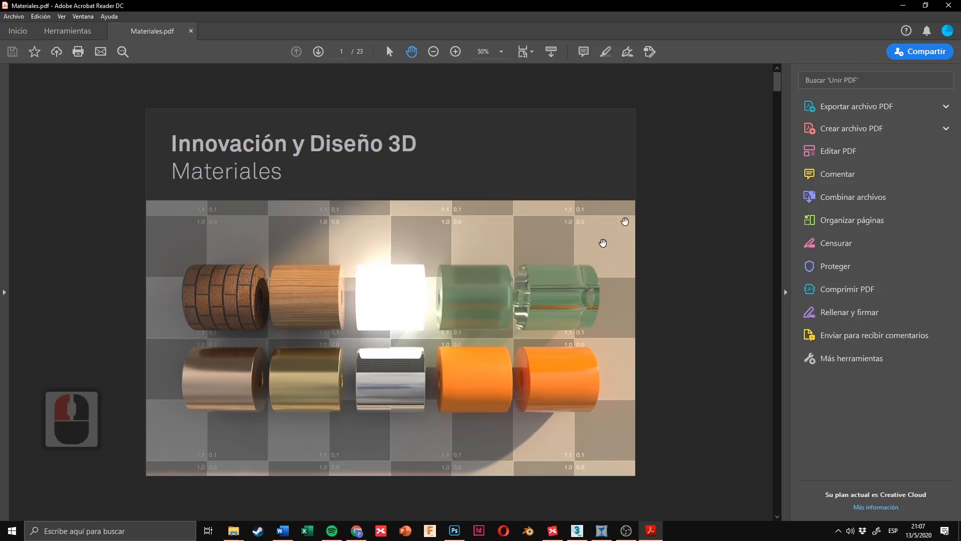
pyautogui.click(903, 7)
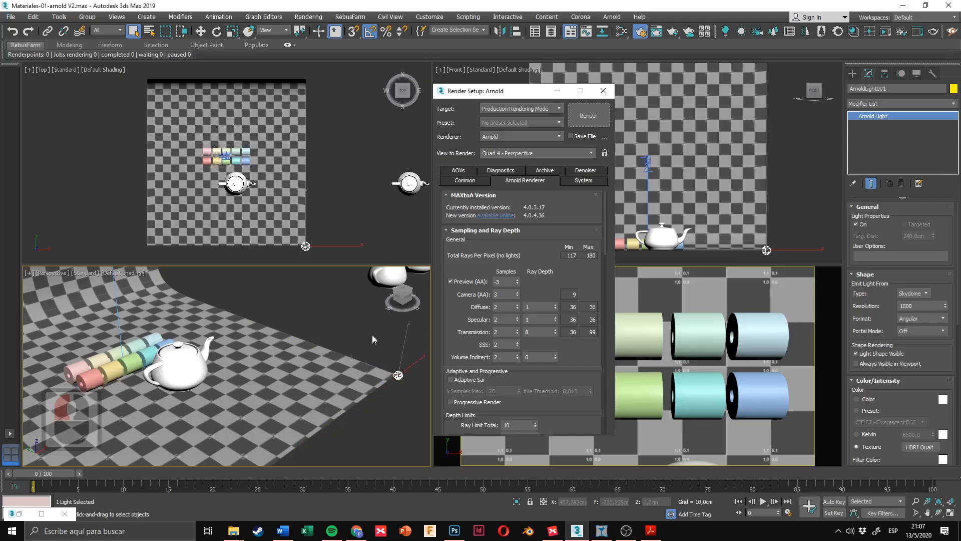
# Step: Switch to Photoshop, raise the preview exposure of the Morning _ Afternoon - Sharp - 1615 - 020.hdr sky slightly, and return to 3ds Max
pyautogui.click(454, 530)
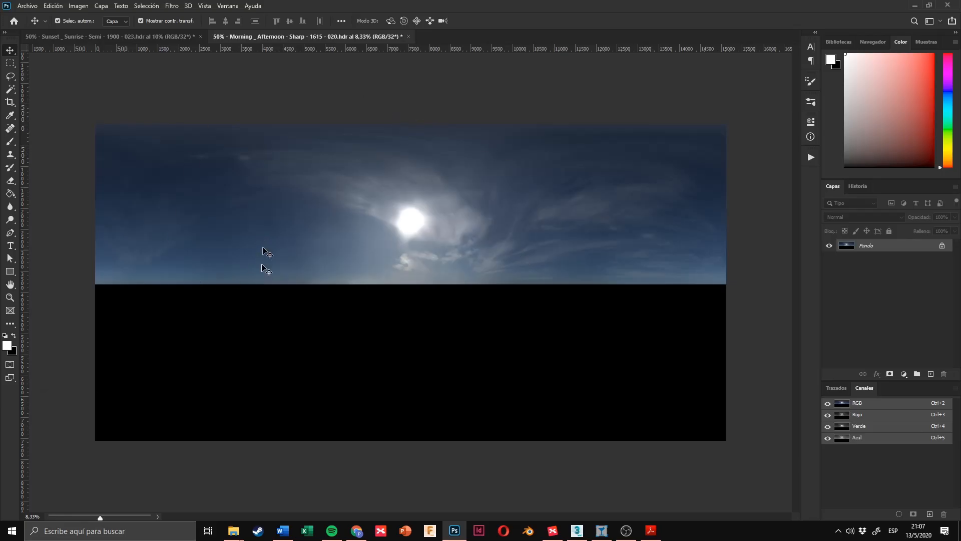
pyautogui.moveTo(99, 518)
pyautogui.mouseDown()
pyautogui.moveTo(76, 521)
pyautogui.moveTo(123, 528)
pyautogui.moveTo(74, 531)
pyautogui.moveTo(102, 530)
pyautogui.mouseUp()
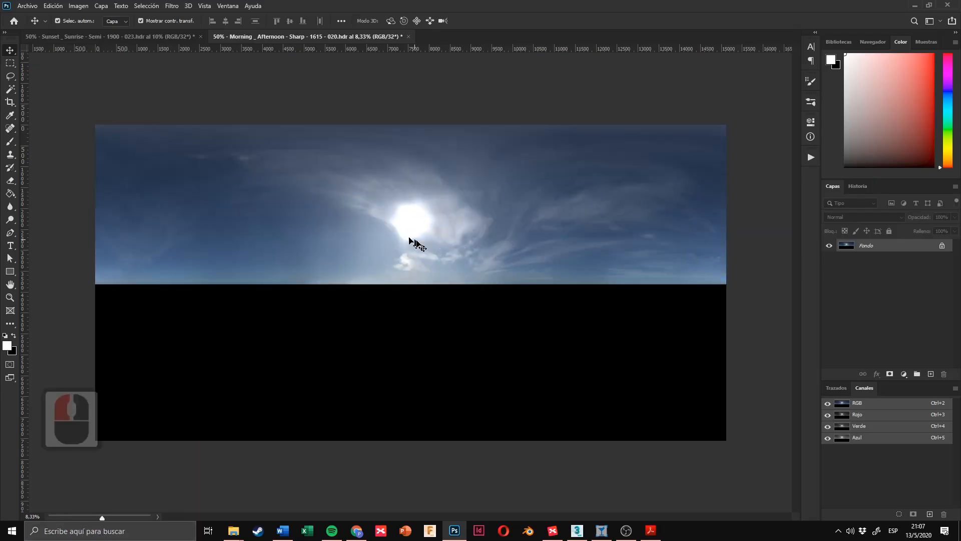
pyautogui.click(578, 530)
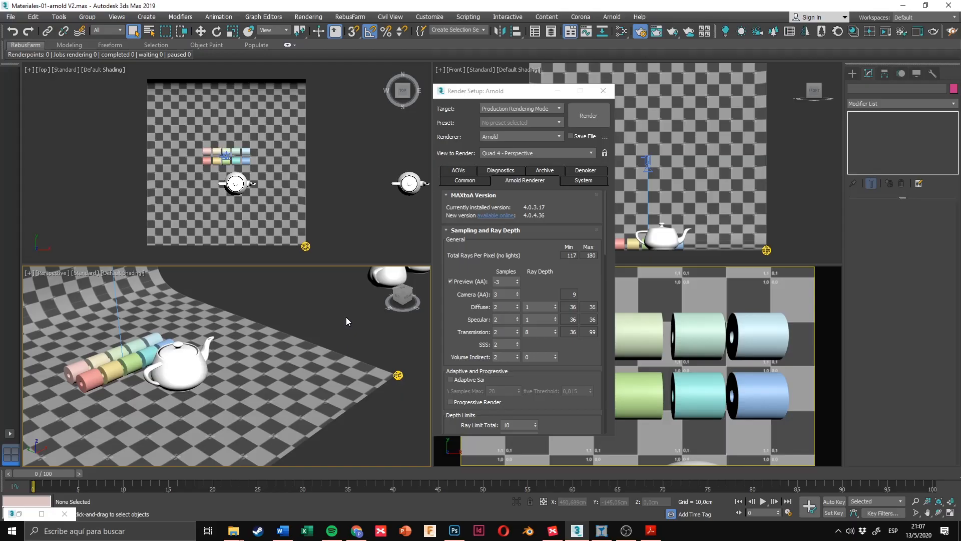
# Step: Switch to Chrome to browse the All HDRIs listing on HDRI Haven, and minimize the browser
pyautogui.click(358, 532)
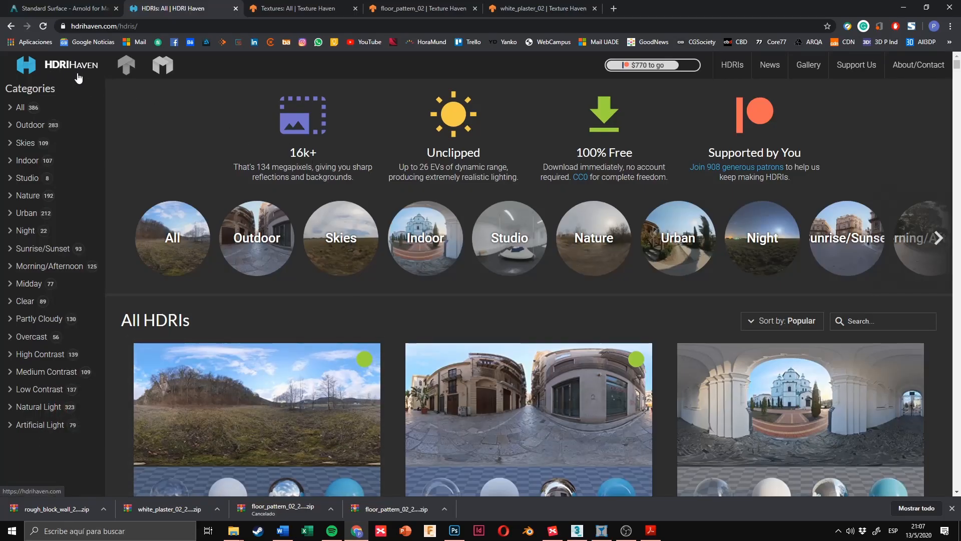
pyautogui.scroll(-2, 189, 214)
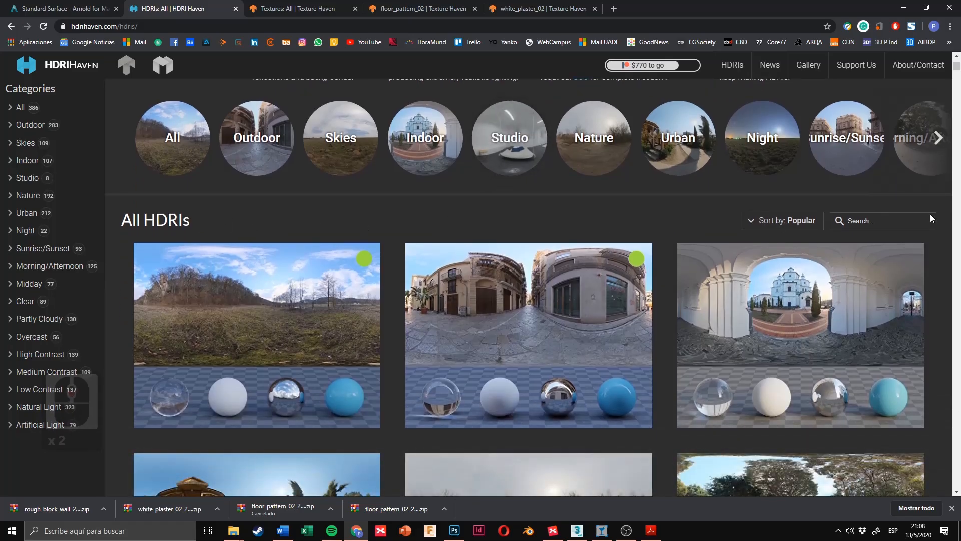
pyautogui.scroll(-5, 943, 290)
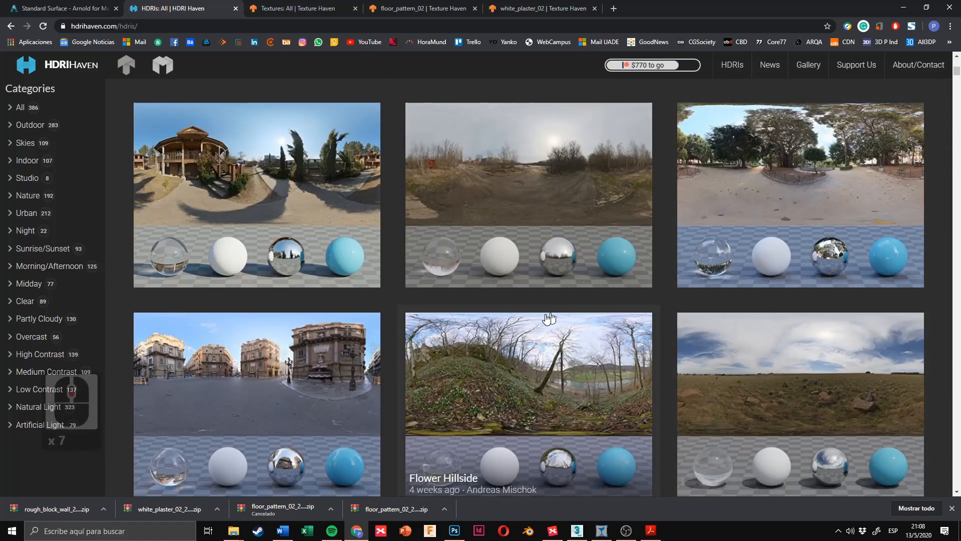
pyautogui.scroll(-3, 876, 225)
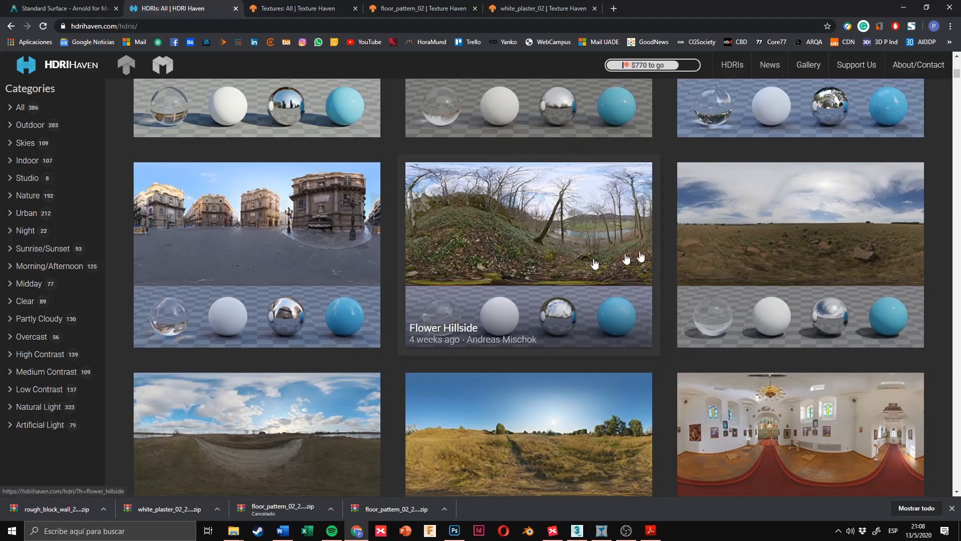
pyautogui.scroll(-3, 701, 241)
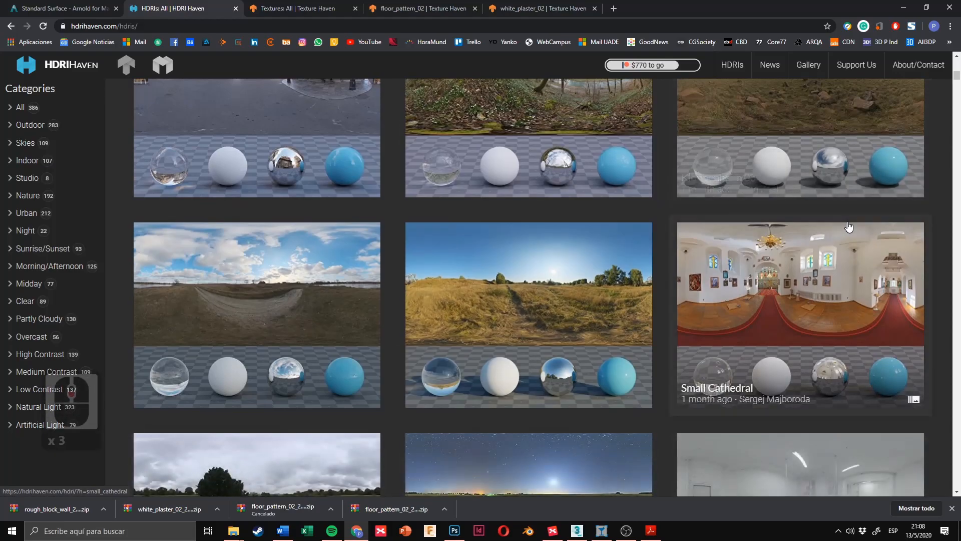
pyautogui.click(904, 7)
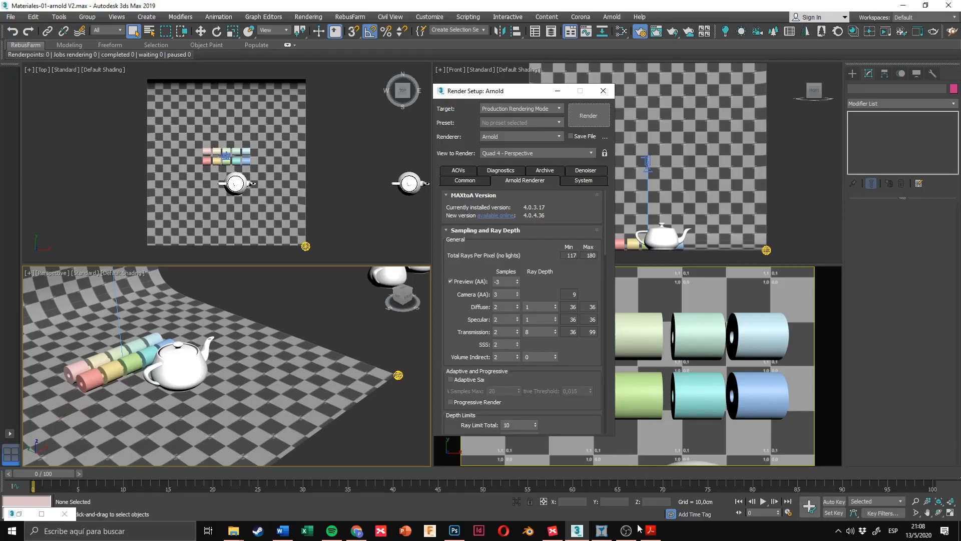
# Step: Open the Ethereal Skies catalogue and examine the Sunset _ Sunrise - Sharp - 1800 - 005 sheet in full screen
pyautogui.click(602, 530)
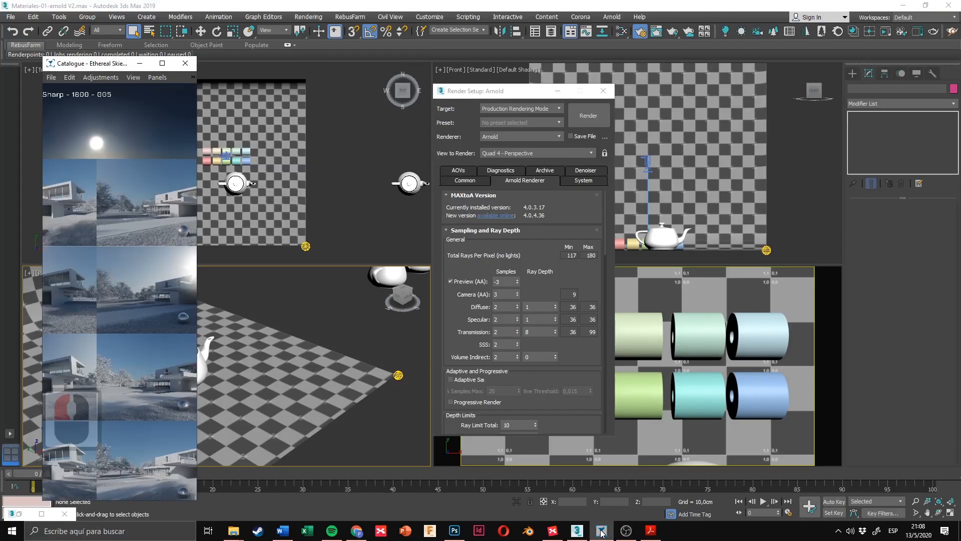
pyautogui.doubleClick(155, 308)
pyautogui.scroll(4, 538, 297)
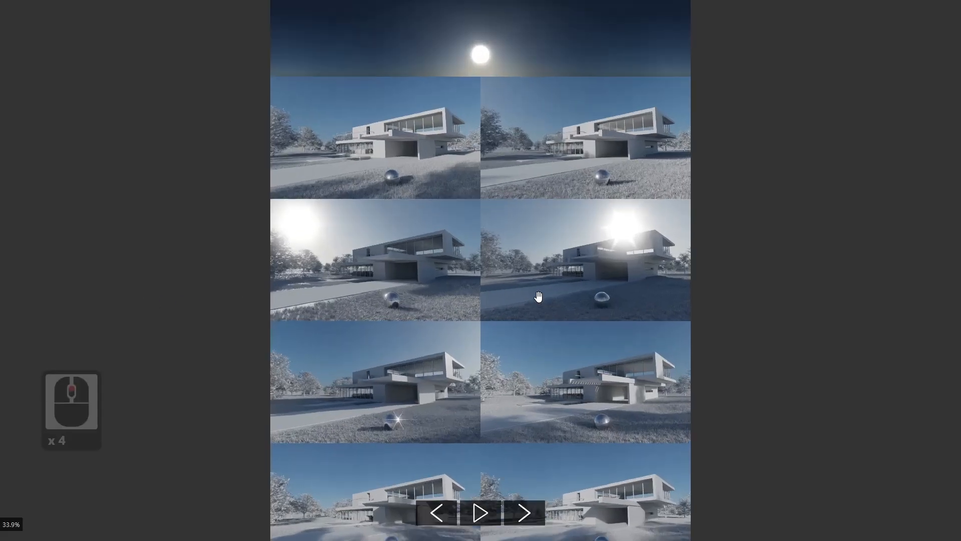
pyautogui.scroll(-2, 539, 297)
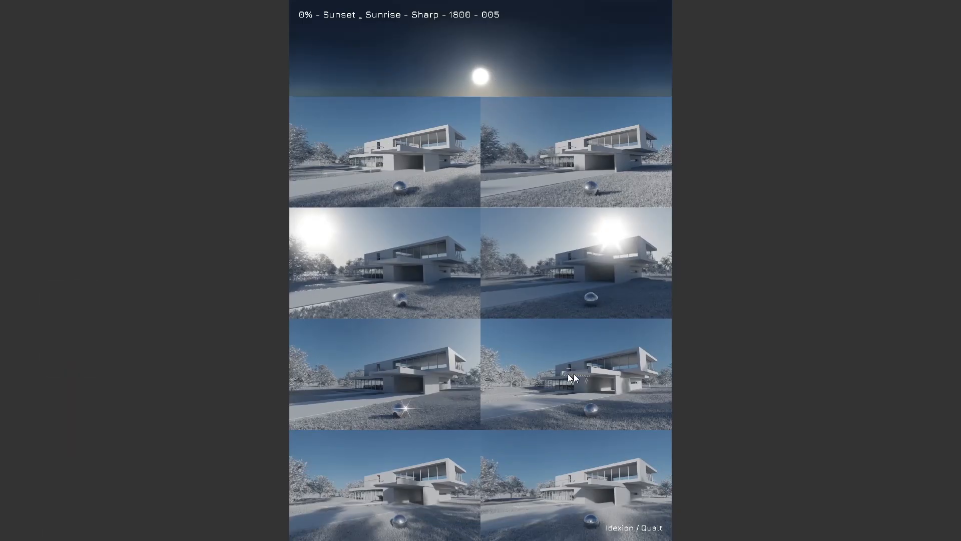
# Step: Compare the following sky sheets in the catalogue, from Sunset _ Sunrise - Sharp - 1900 - 006 through the midday and morning skies, and minimize the viewer
pyautogui.press('Right')
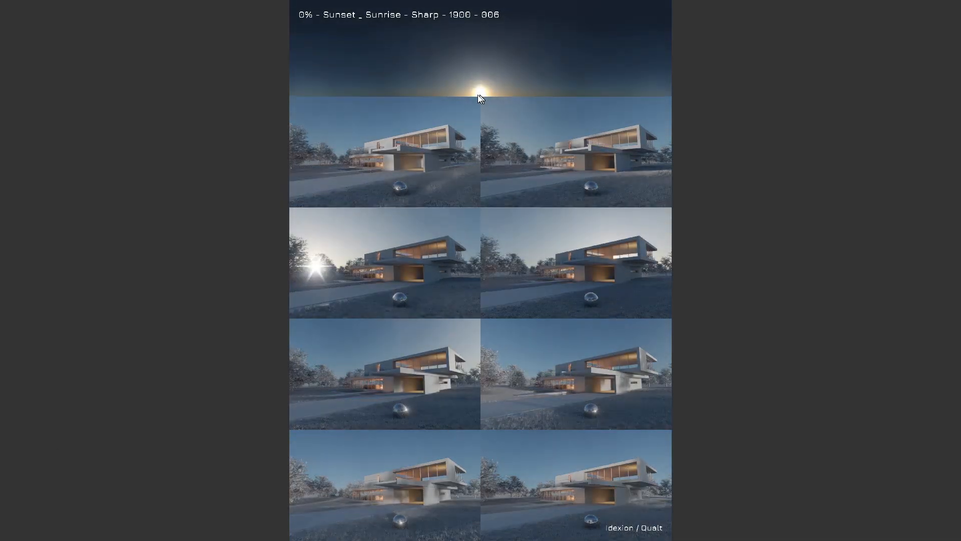
pyautogui.press('Right')
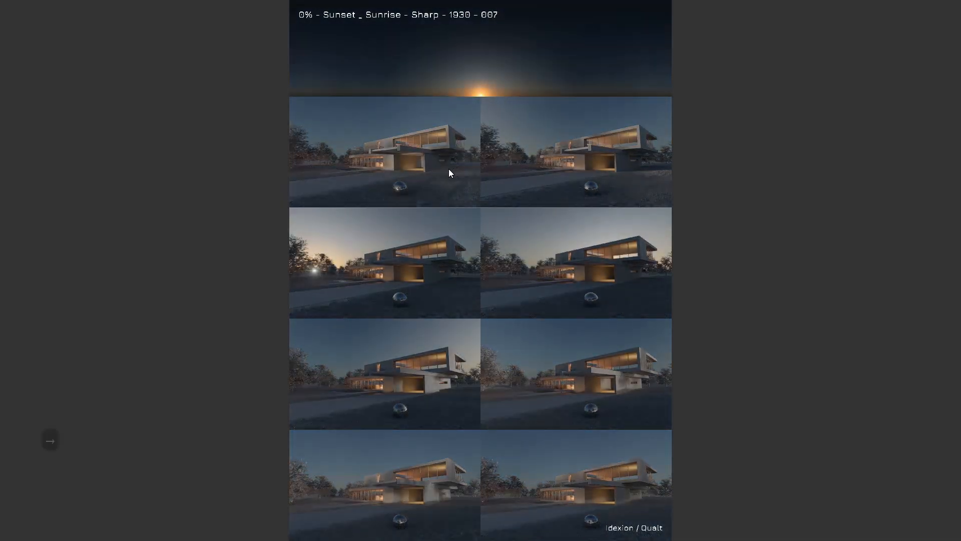
pyautogui.press('Right')
pyautogui.press('Right')
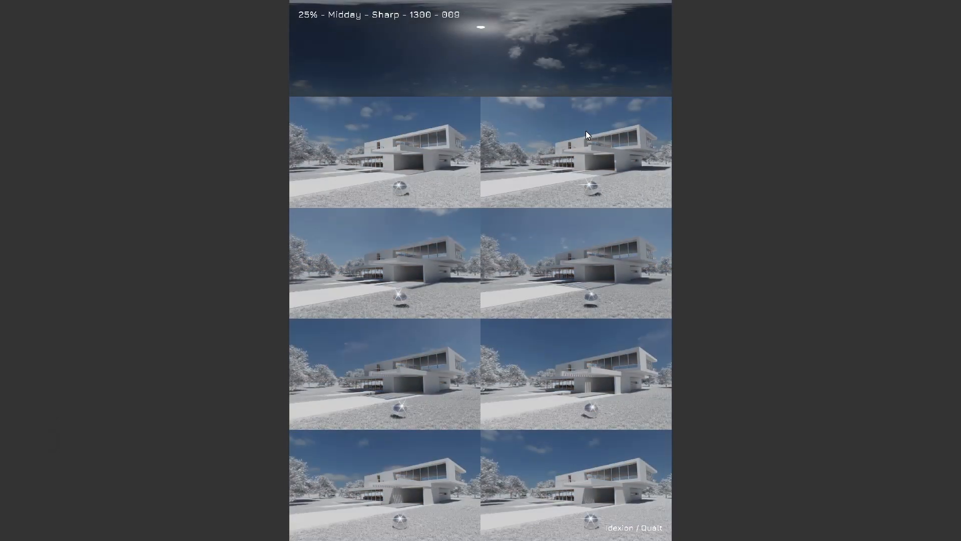
pyautogui.press('Escape')
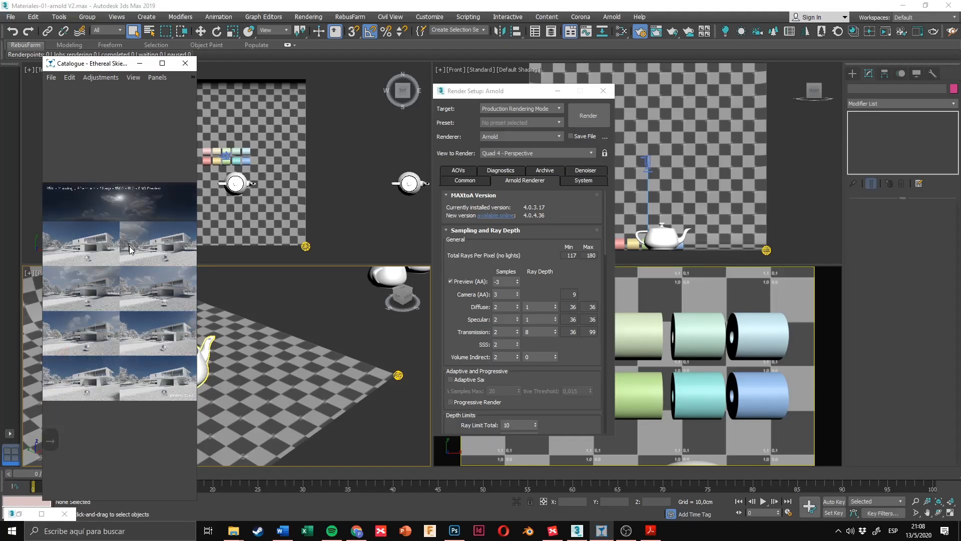
pyautogui.press('Right')
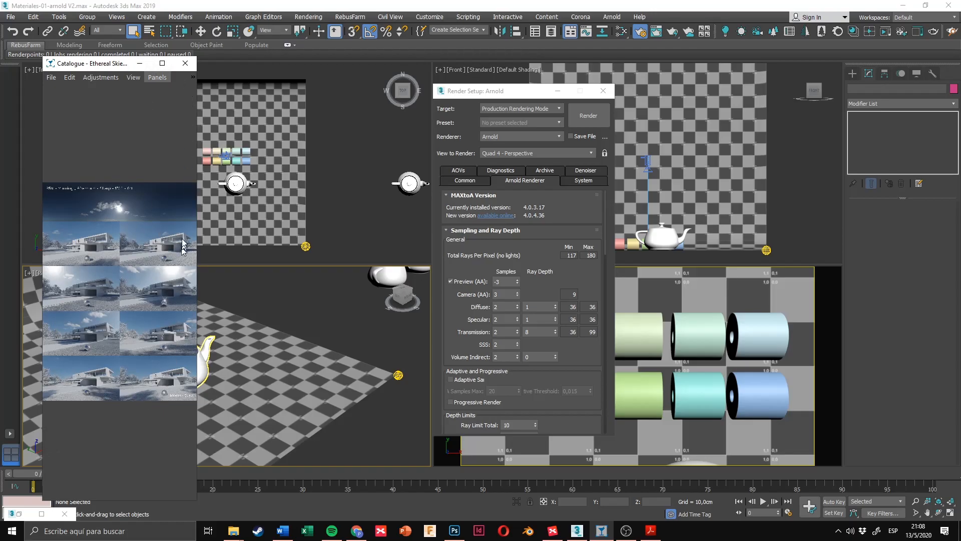
pyautogui.click(140, 64)
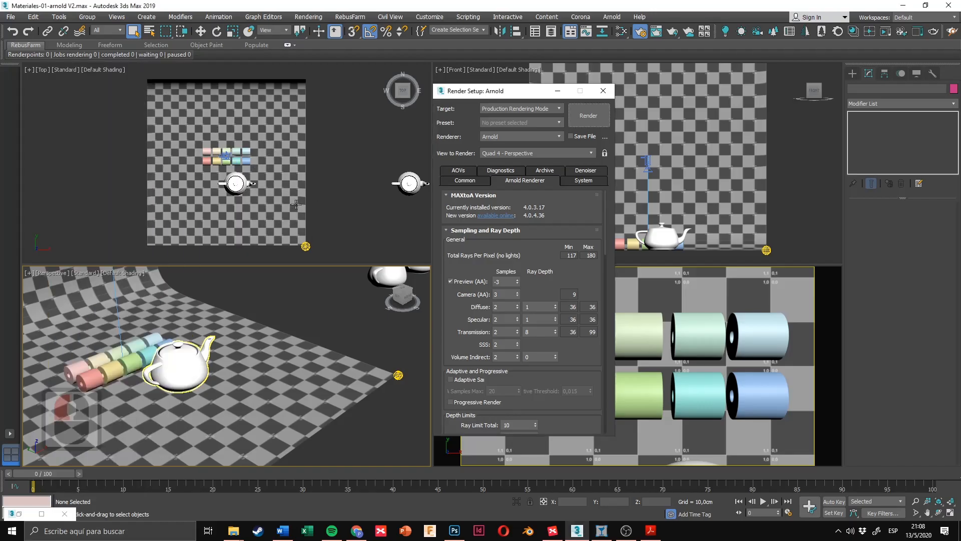
# Step: Select the Arnold light at the floor's corner, choose Skydome as its emission type, and show its colour and intensity settings
pyautogui.click(305, 246)
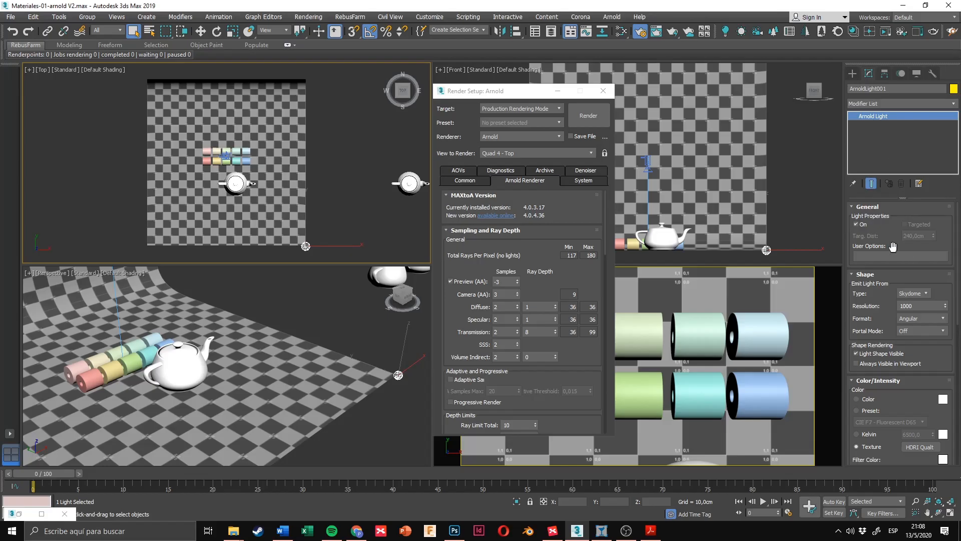
pyautogui.moveTo(895, 283)
pyautogui.mouseDown()
pyautogui.moveTo(885, 302)
pyautogui.moveTo(885, 276)
pyautogui.mouseUp()
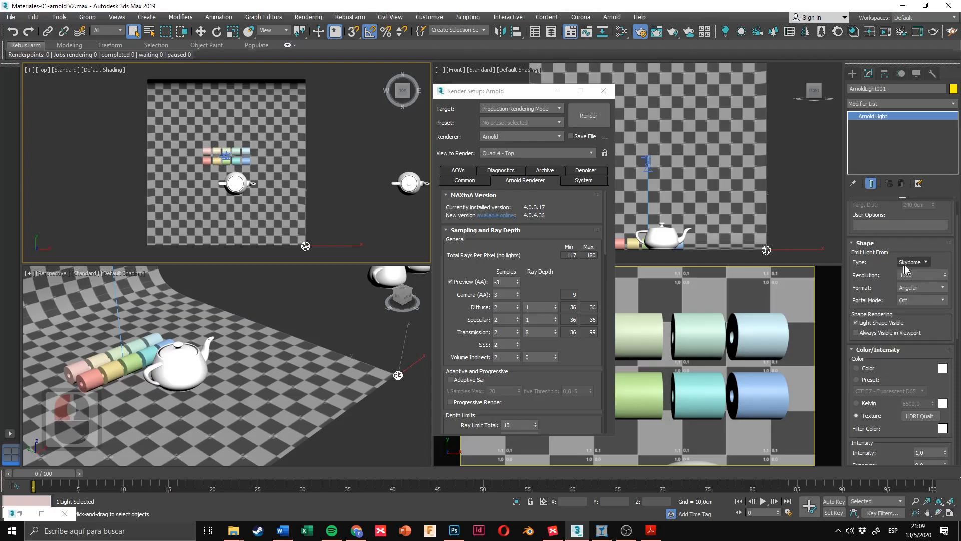
pyautogui.click(910, 263)
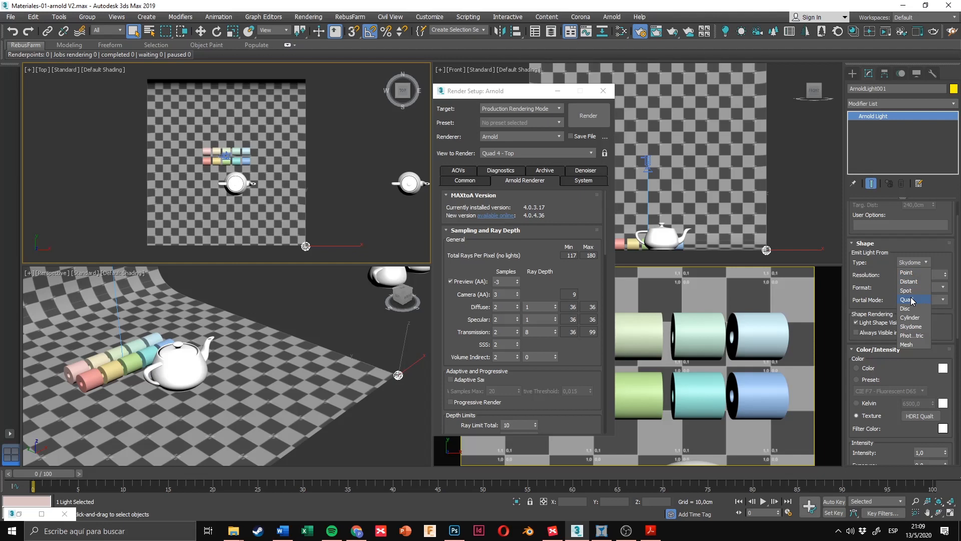
pyautogui.click(918, 328)
pyautogui.scroll(-3, 901, 336)
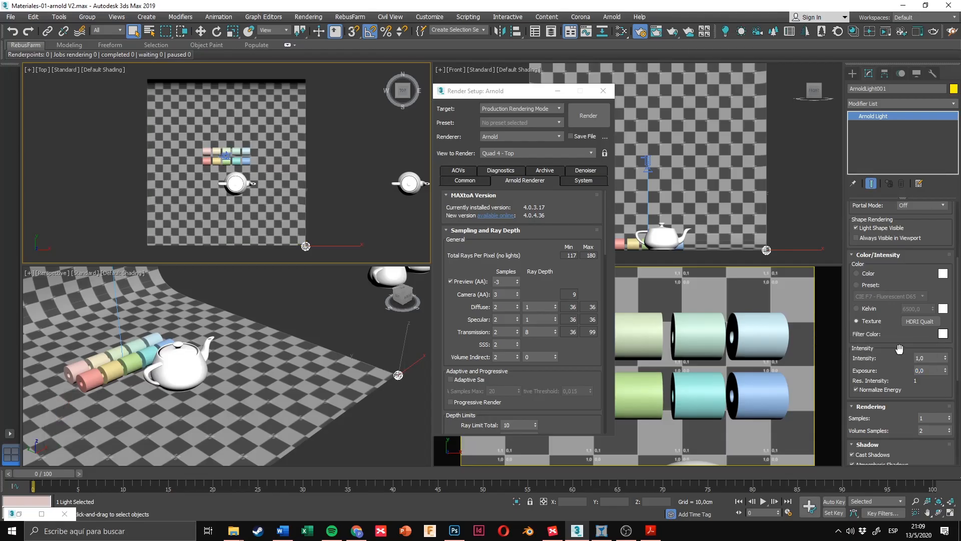
# Step: Add 75% - Sunset _ Sunrise - Soft - 1830 - 028.hdr from the High Res folder as a bitmap beside the BG view's HDRI nodes, and open its parameters
pyautogui.press('m')
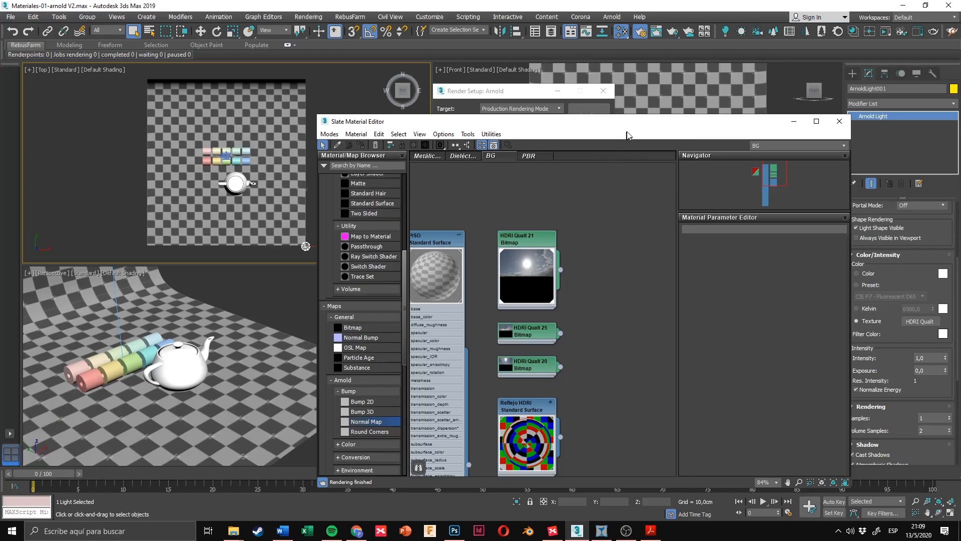
pyautogui.moveTo(628, 125); pyautogui.dragTo(460, 100)
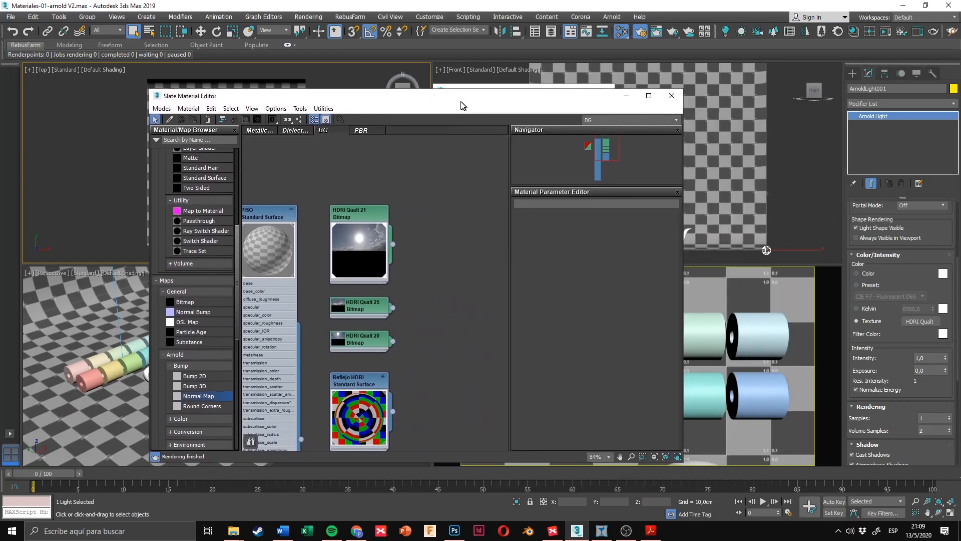
pyautogui.click(233, 530)
pyautogui.click(234, 503)
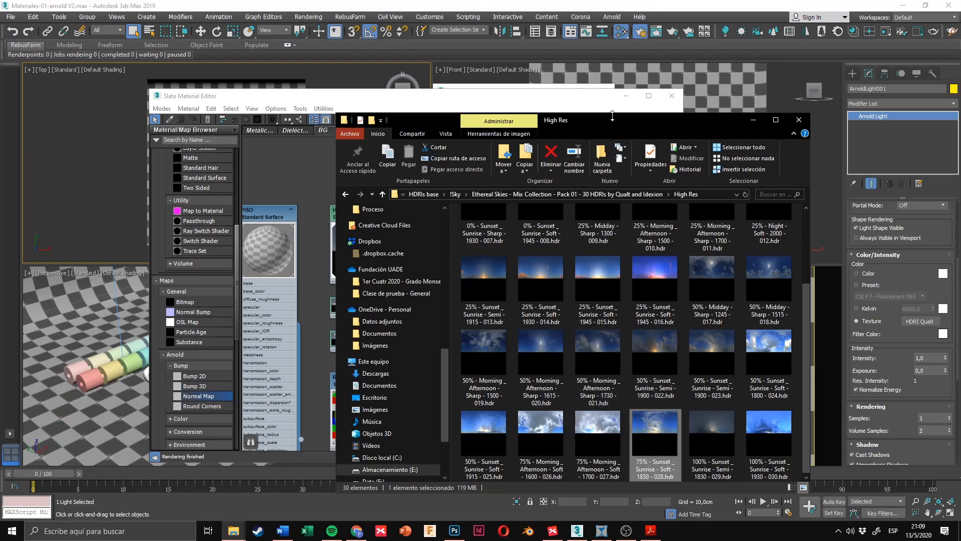
pyautogui.moveTo(618, 125); pyautogui.dragTo(721, 127)
pyautogui.moveTo(759, 439); pyautogui.dragTo(422, 265)
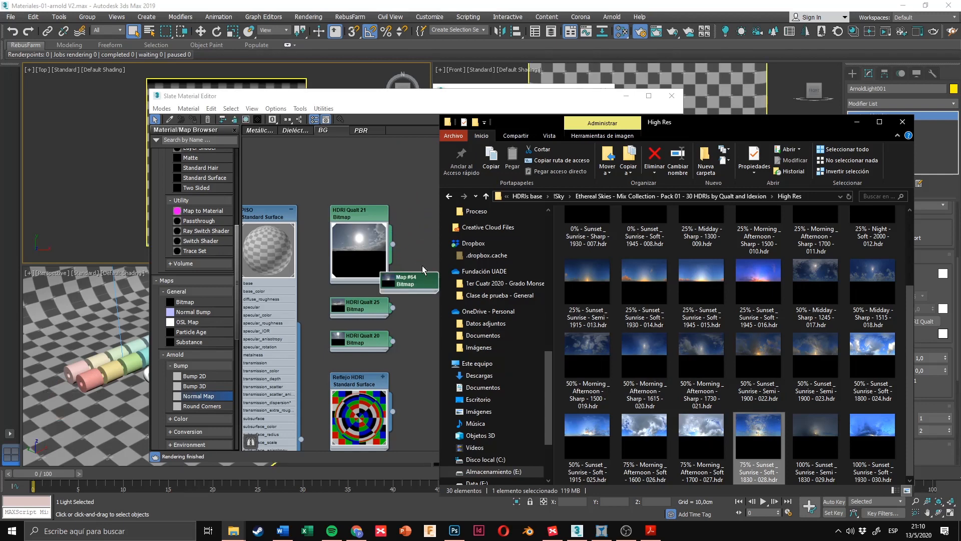
pyautogui.click(857, 122)
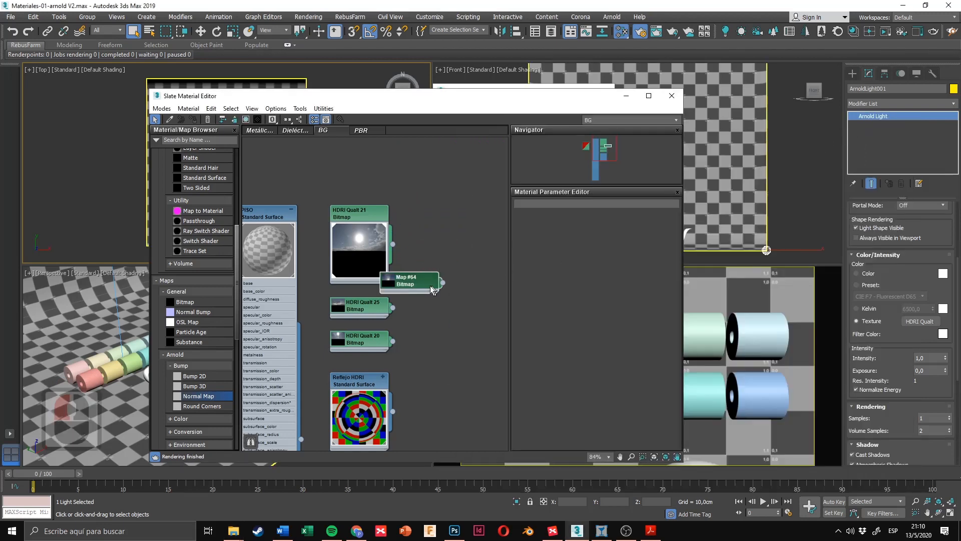
pyautogui.moveTo(431, 290); pyautogui.dragTo(455, 289)
pyautogui.doubleClick(465, 276)
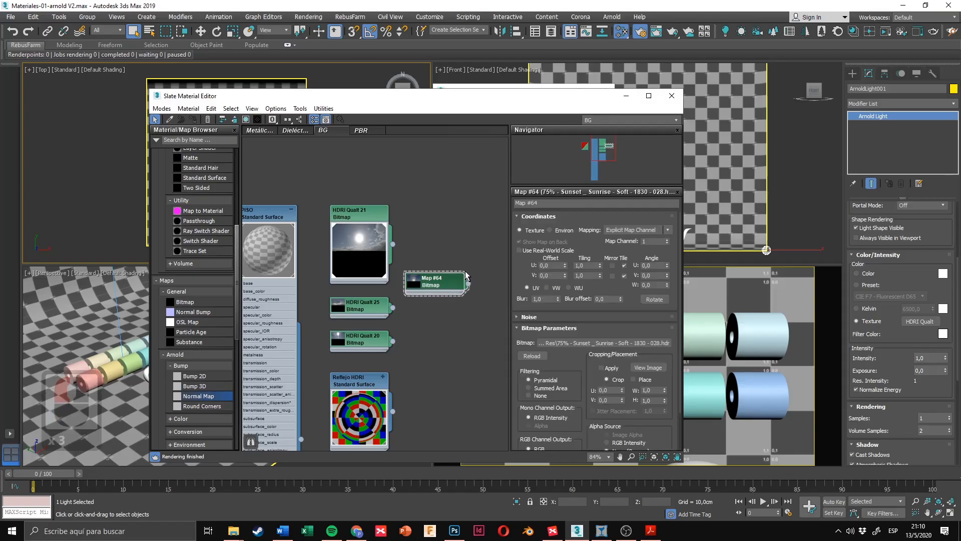
# Step: Set the new sunset sky bitmap to Environ coordinates with Spherical Environment mapping and link it as an instance to the Arnold light's texture
pyautogui.scroll(3, 422, 311)
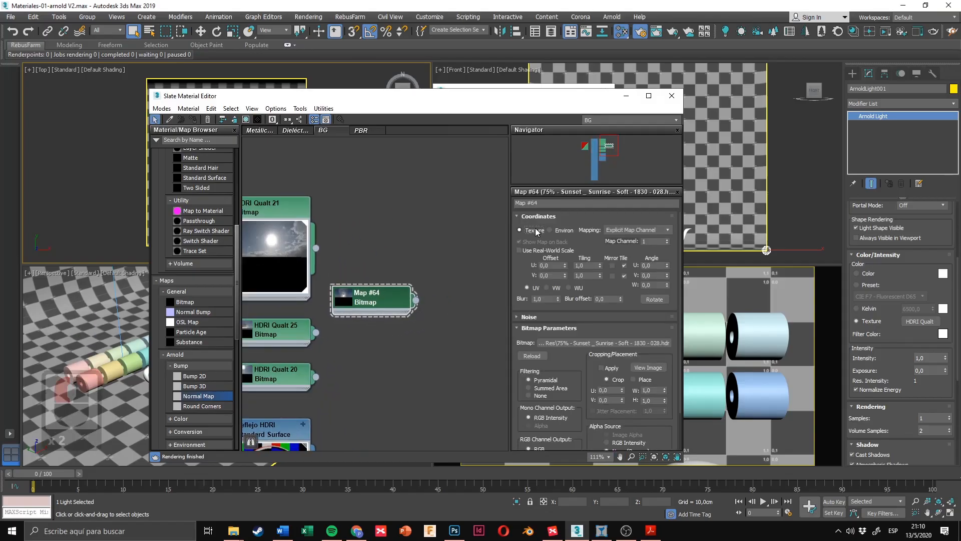
pyautogui.click(564, 230)
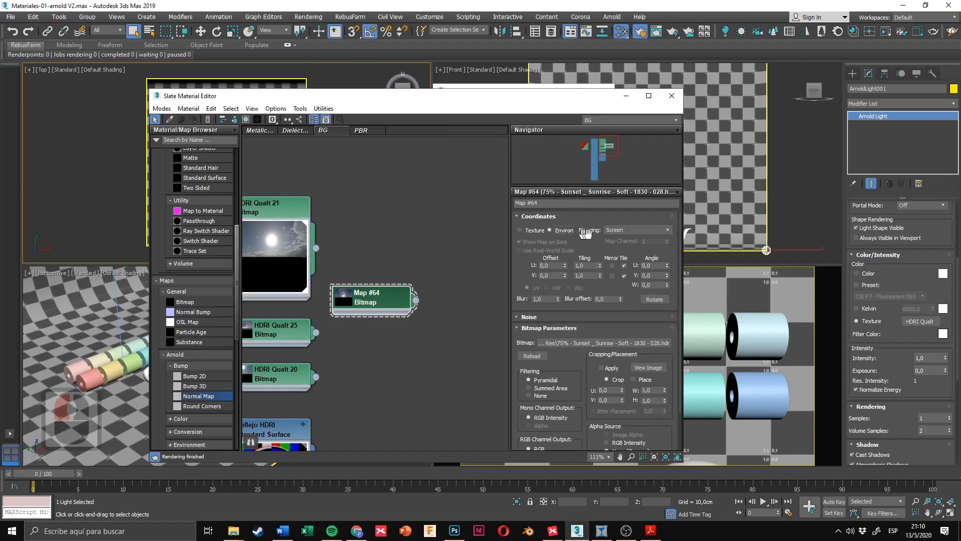
pyautogui.click(626, 230)
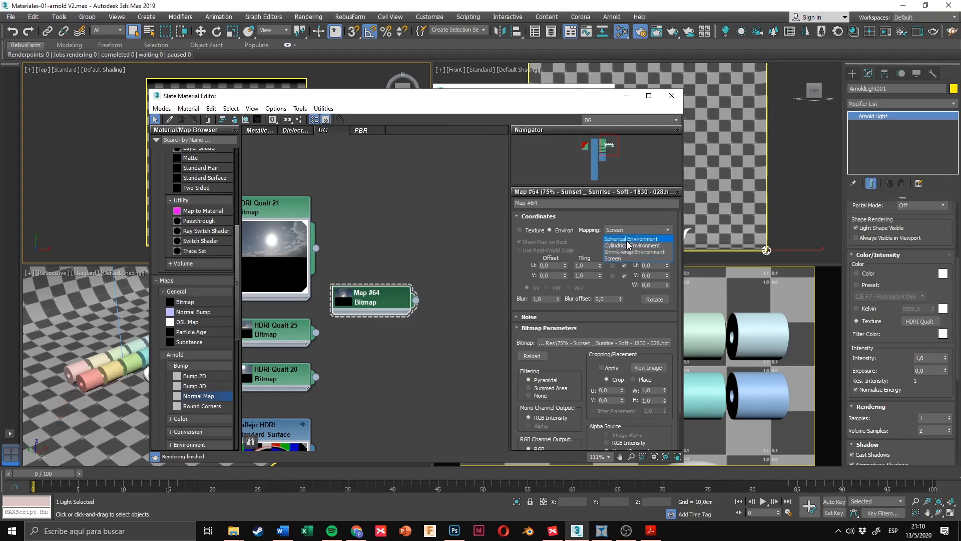
pyautogui.click(630, 239)
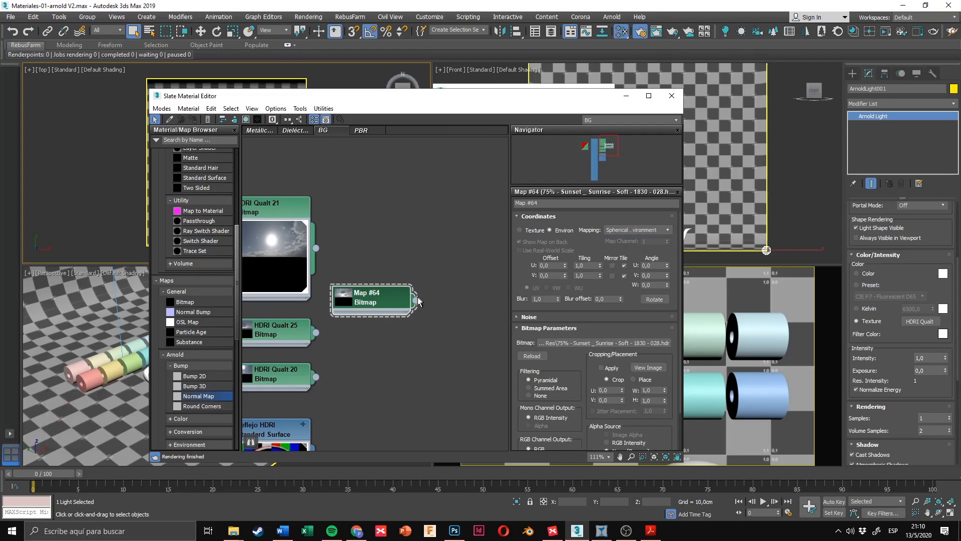
pyautogui.moveTo(415, 301); pyautogui.dragTo(923, 325)
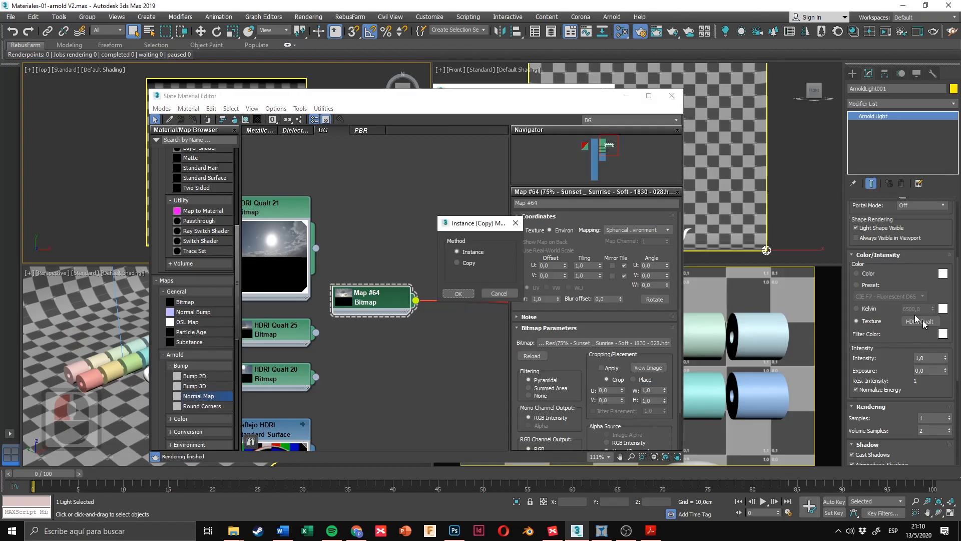
pyautogui.click(458, 293)
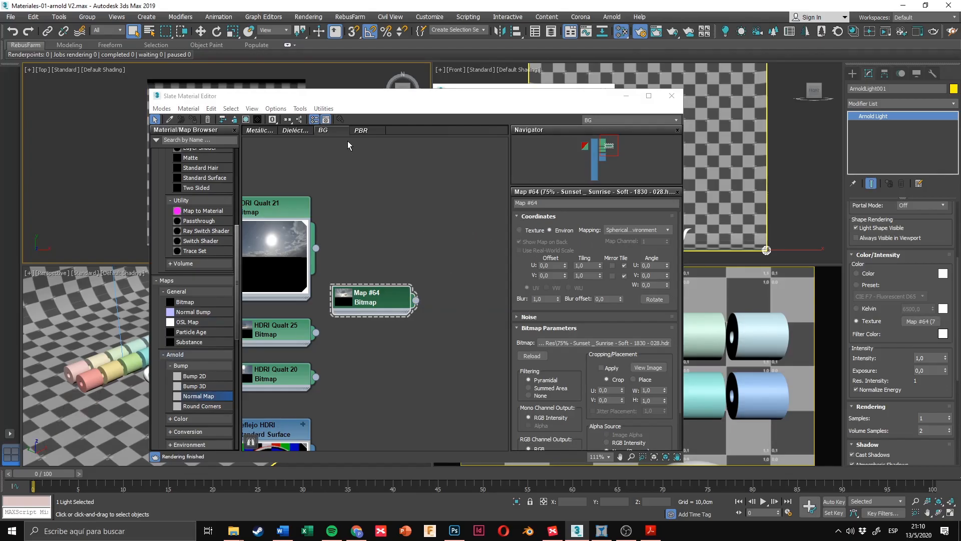
# Step: Render the Perspective view with the sunset sky, examine the teapot's reflections up close, and close the render
pyautogui.moveTo(371, 98); pyautogui.dragTo(555, 111)
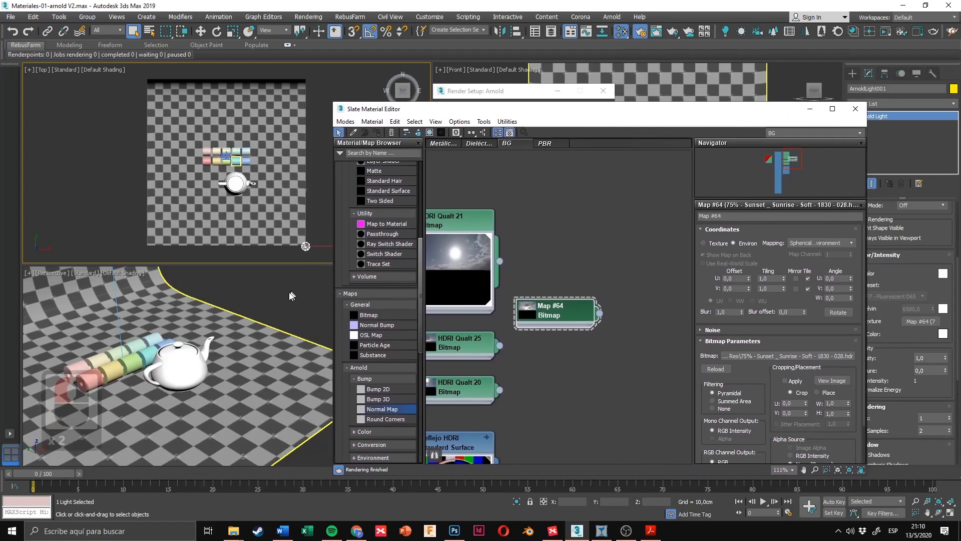
pyautogui.click(287, 293)
pyautogui.hotkey('shift', 'q')
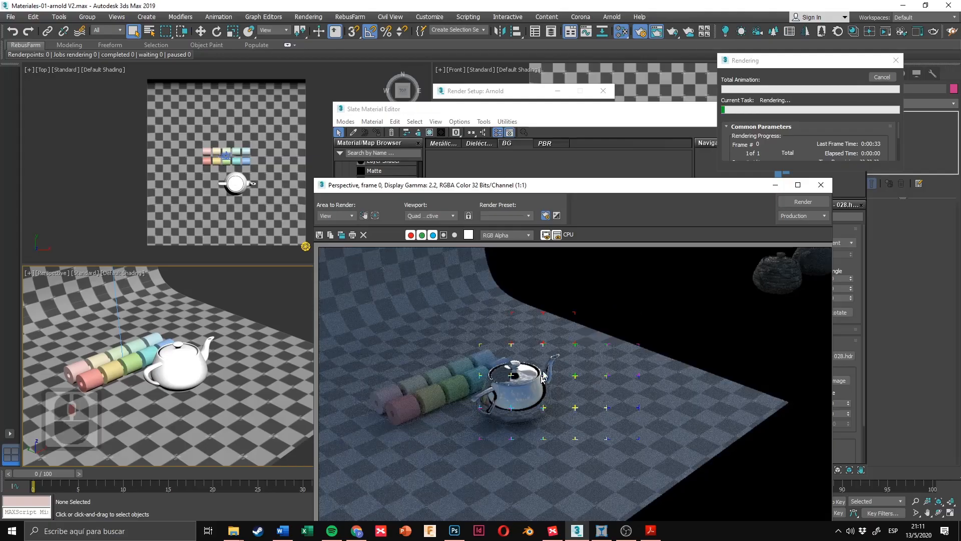
pyautogui.scroll(1, 508, 400)
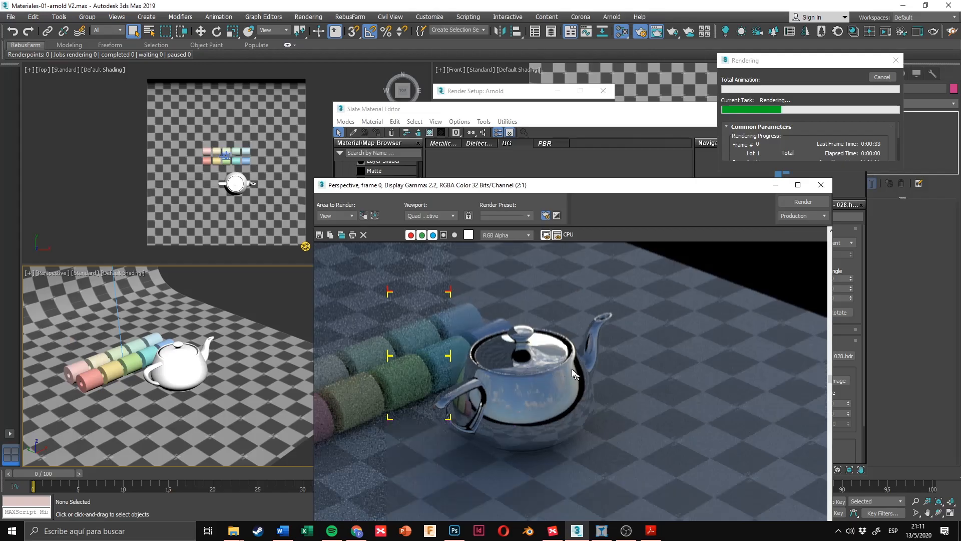
pyautogui.scroll(-1, 550, 365)
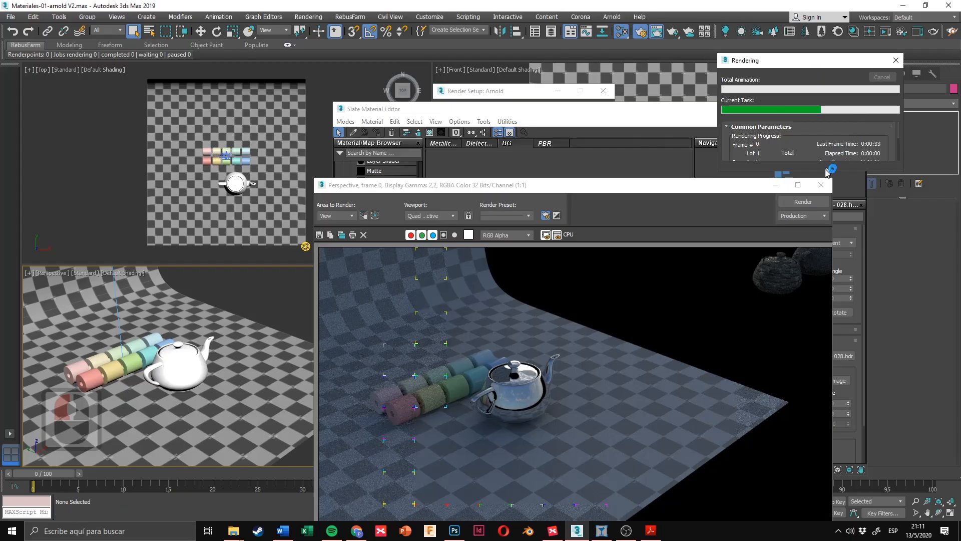
pyautogui.click(820, 186)
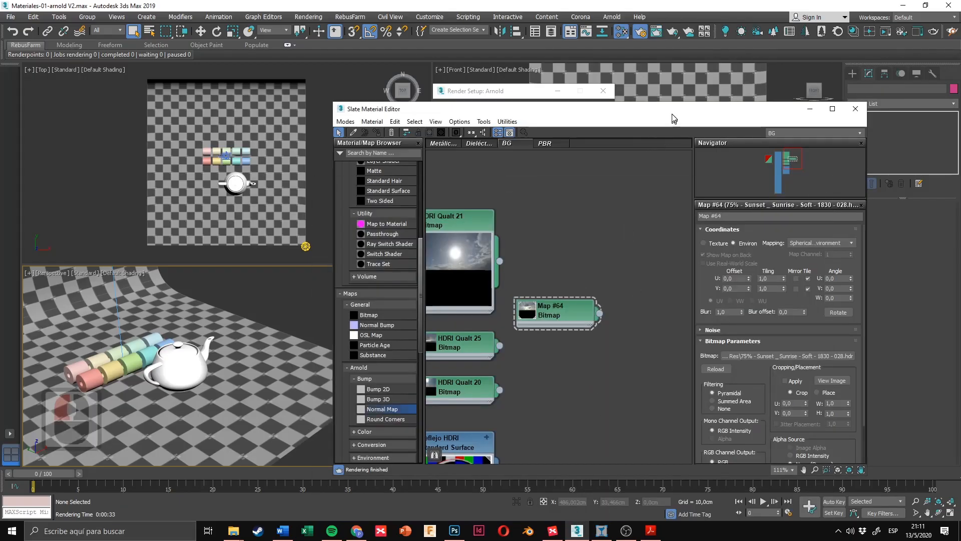
# Step: Reselect the Arnold light at the floor's corner and link the HDRI Qualt 21 bitmap as an instance to its texture
pyautogui.moveTo(673, 112); pyautogui.dragTo(624, 102)
pyautogui.click(239, 308)
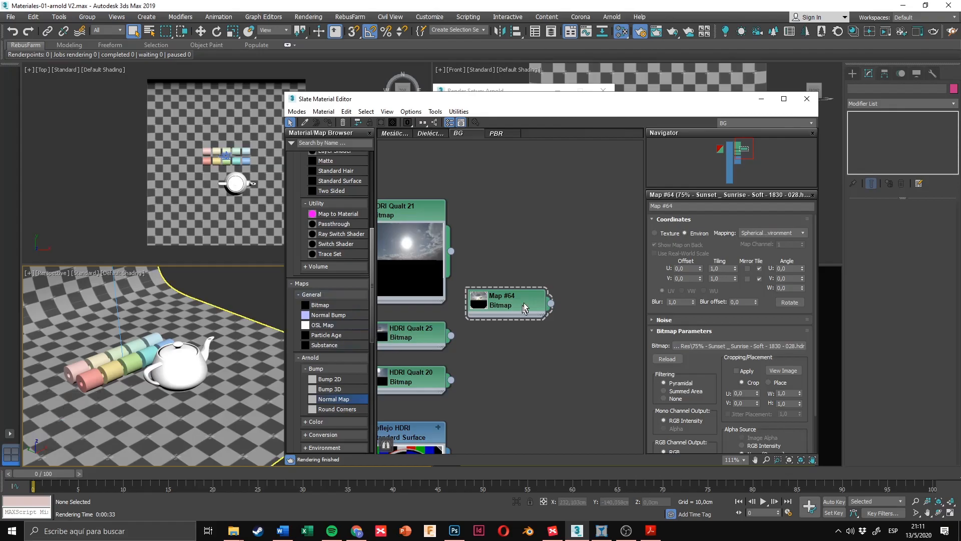
pyautogui.moveTo(261, 337); pyautogui.dragTo(132, 333, button='middle')
pyautogui.click(275, 373)
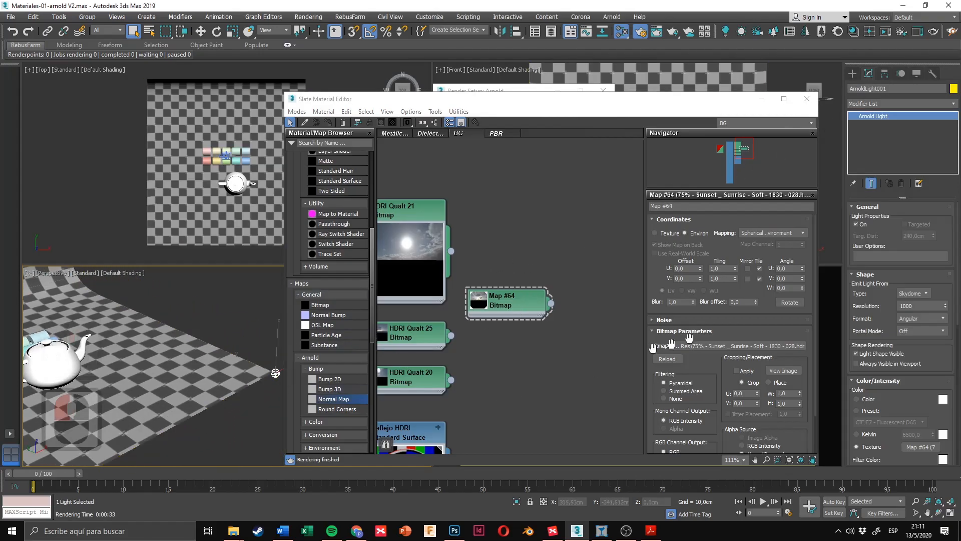
pyautogui.moveTo(451, 250); pyautogui.dragTo(529, 274)
pyautogui.click(911, 400)
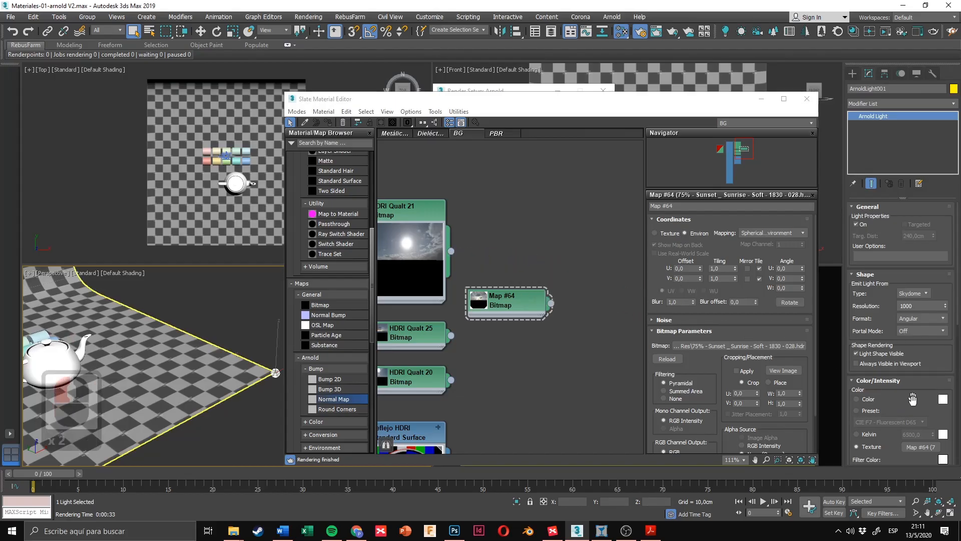
pyautogui.moveTo(911, 399); pyautogui.dragTo(911, 328)
pyautogui.click(924, 380)
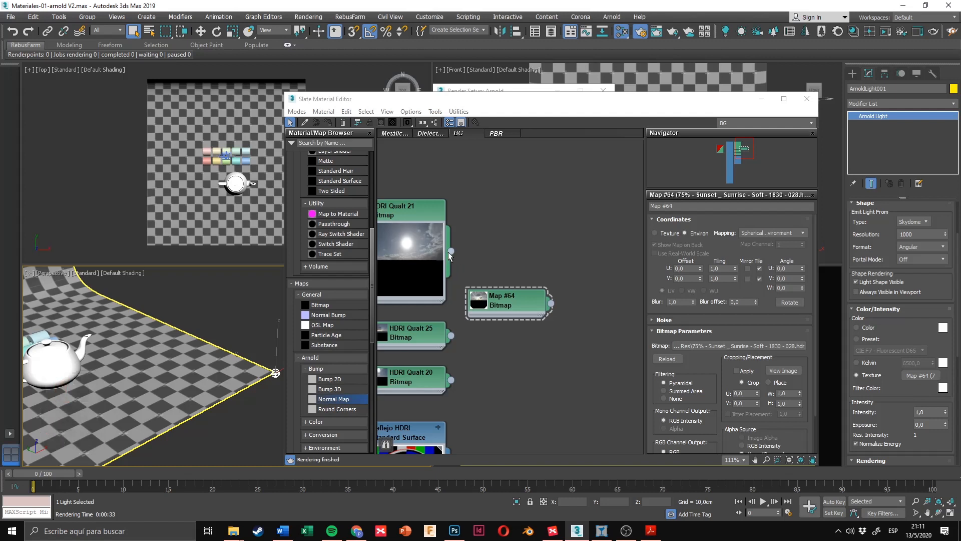
pyautogui.moveTo(451, 251); pyautogui.dragTo(920, 381)
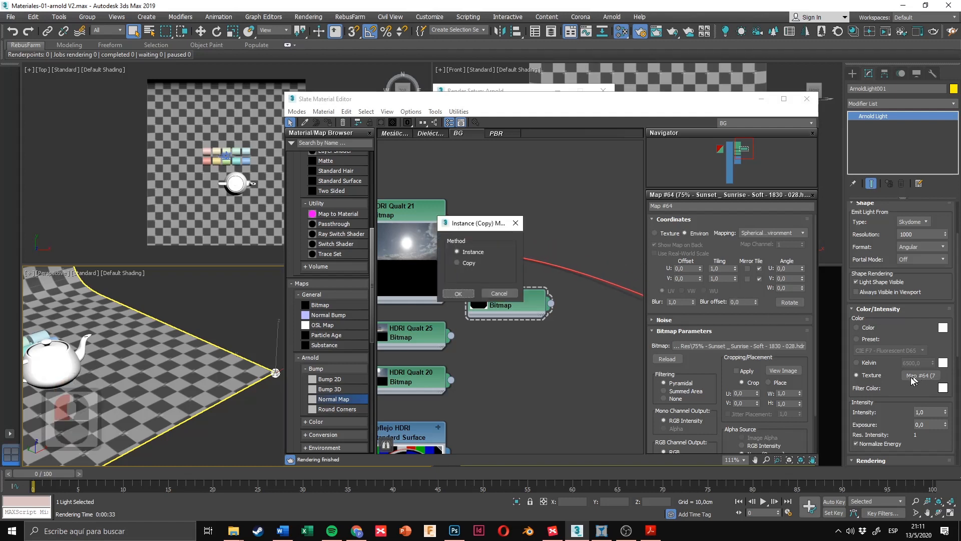
pyautogui.click(458, 293)
pyautogui.moveTo(95, 319); pyautogui.dragTo(245, 326, button='middle')
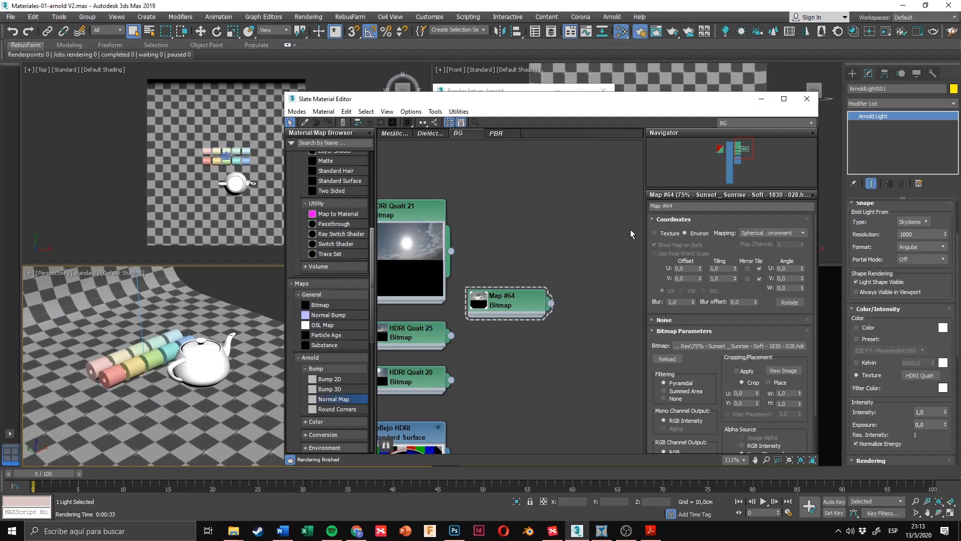
# Step: Examine the HDRI bitmap nodes in the BG view and the Materials list at the start of the Material/Map Browser
pyautogui.moveTo(673, 104); pyautogui.dragTo(673, 97)
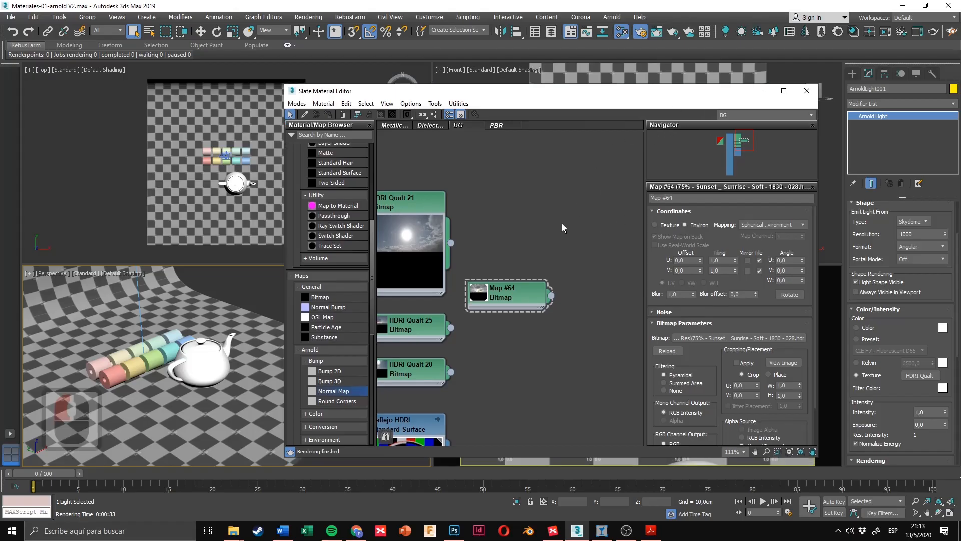
pyautogui.scroll(-3, 562, 223)
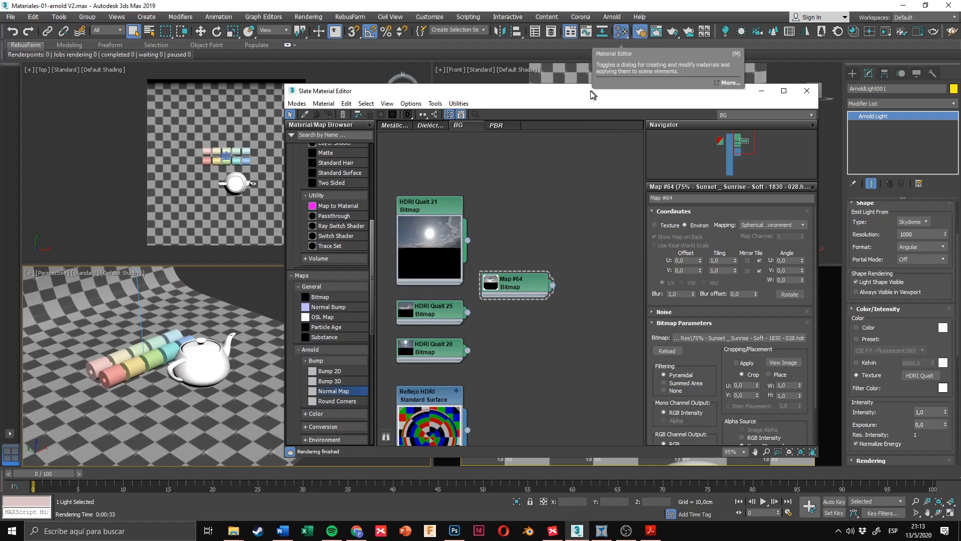
pyautogui.moveTo(583, 95); pyautogui.dragTo(547, 95)
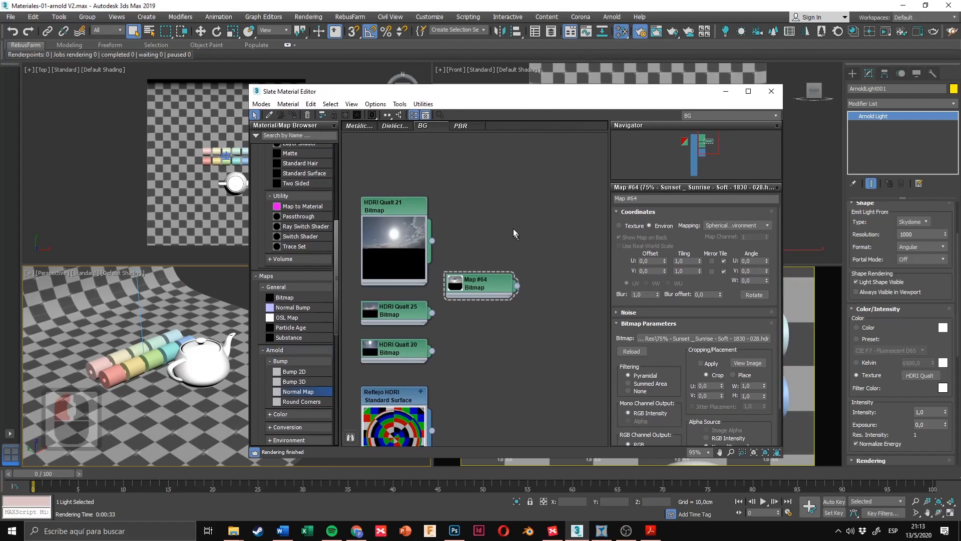
pyautogui.scroll(-4, 520, 210)
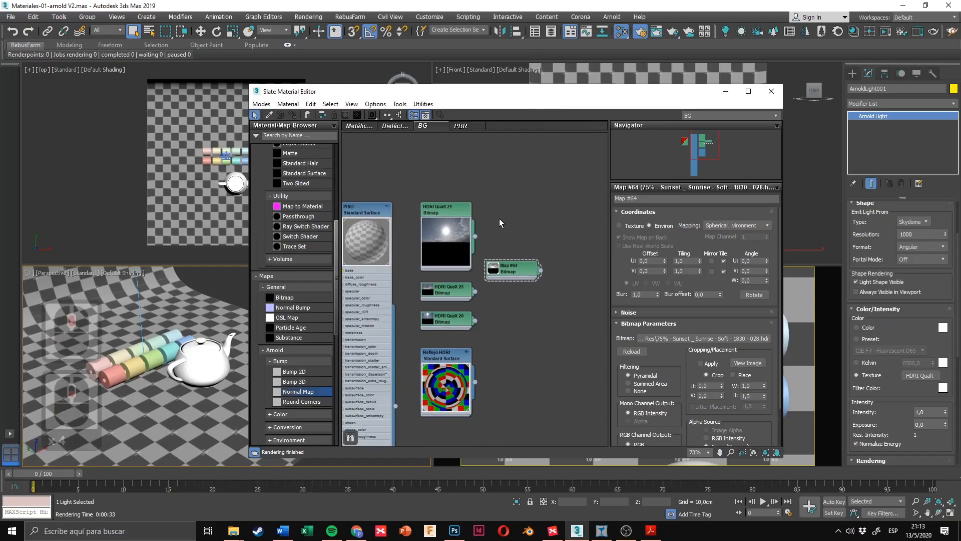
pyautogui.moveTo(500, 218); pyautogui.dragTo(517, 215, button='middle')
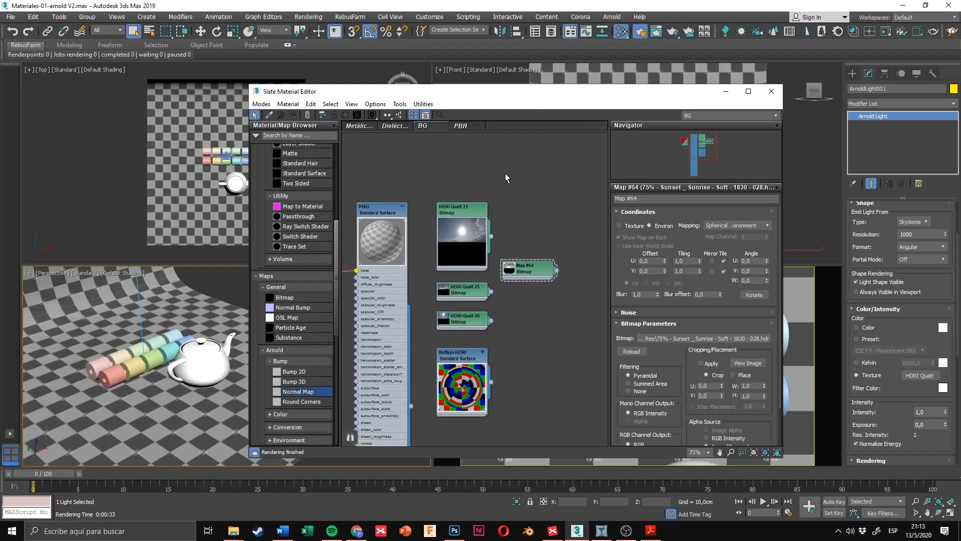
pyautogui.click(524, 156)
pyautogui.moveTo(329, 93); pyautogui.dragTo(301, 85)
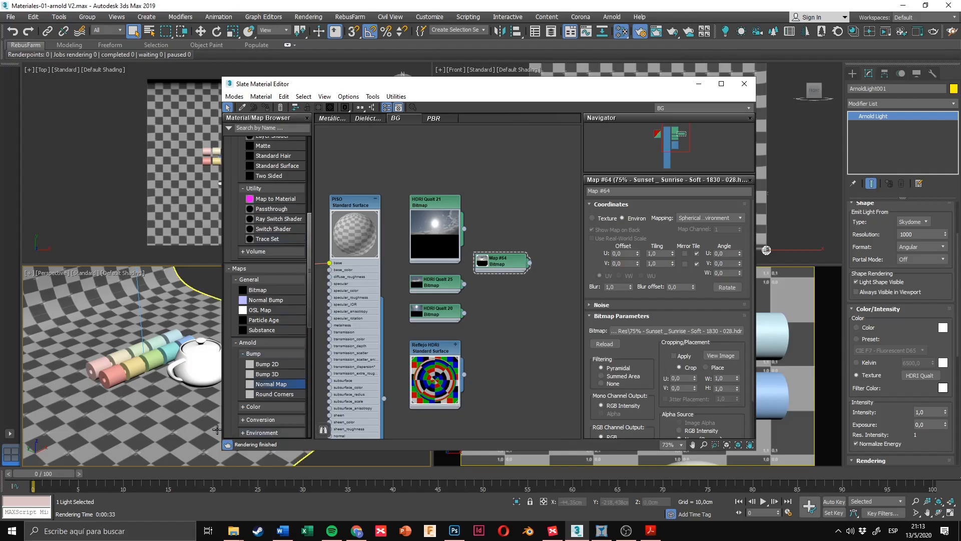
pyautogui.scroll(2, 264, 267)
pyautogui.scroll(3, 264, 267)
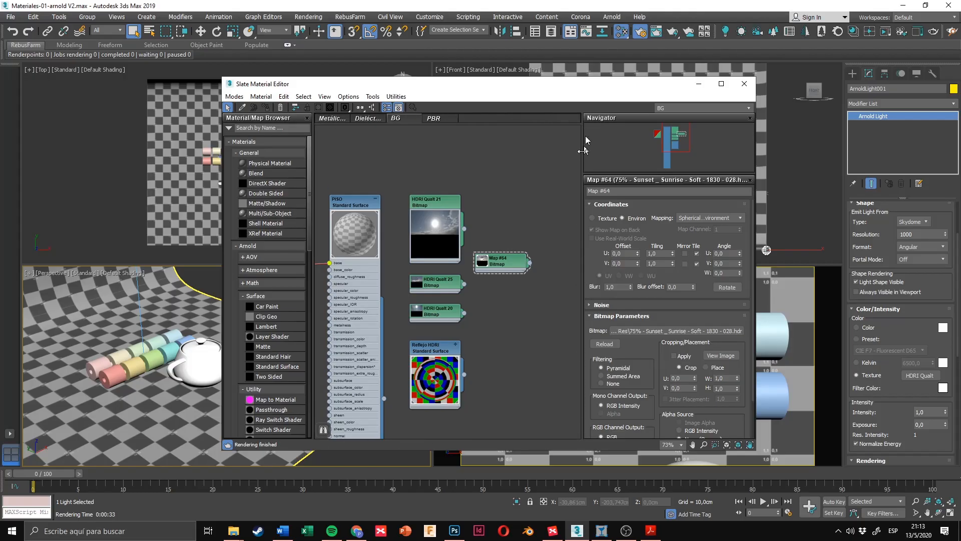
# Step: Examine the PISO material with its linked bitmap and the Reflejo HDRI material in the BG view, and point out the teapot in Perspective
pyautogui.moveTo(406, 281); pyautogui.dragTo(468, 271, button='middle')
pyautogui.moveTo(422, 193); pyautogui.dragTo(442, 194, button='middle')
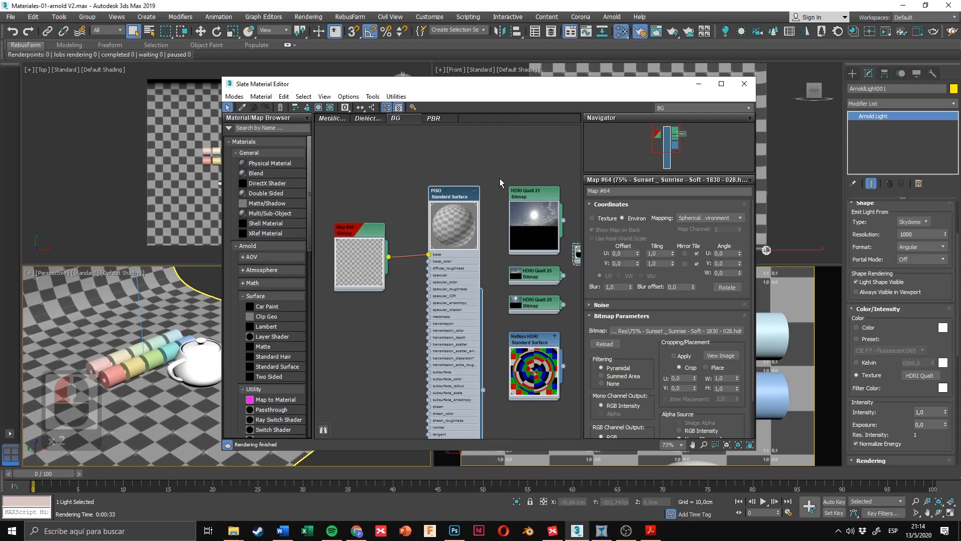
pyautogui.moveTo(499, 178); pyautogui.dragTo(460, 179, button='middle')
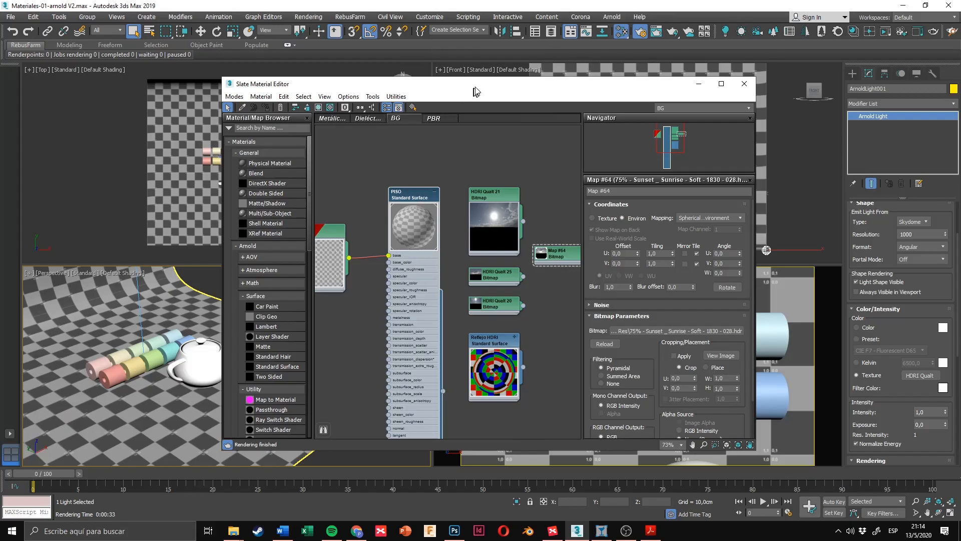
pyautogui.moveTo(476, 86); pyautogui.dragTo(495, 87)
pyautogui.doubleClick(471, 170)
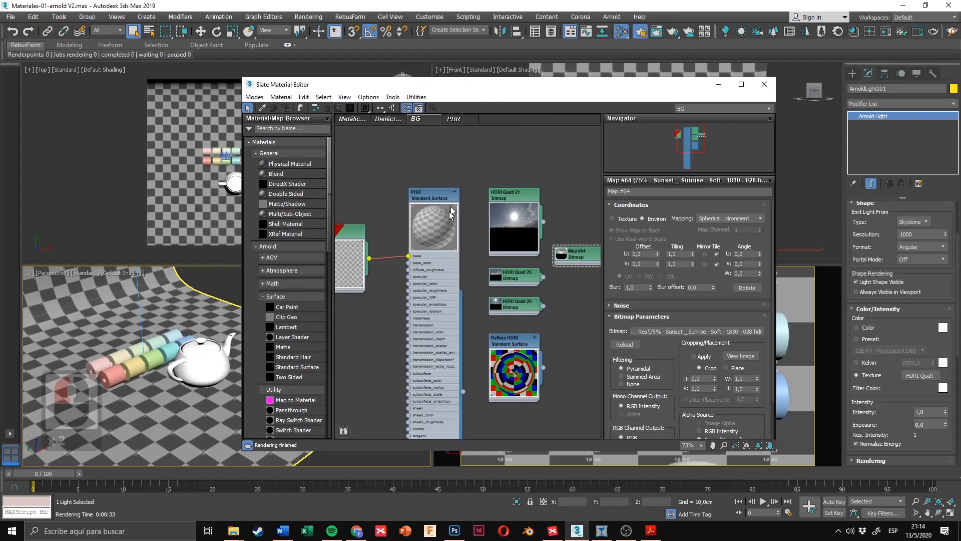
pyautogui.scroll(-3, 471, 330)
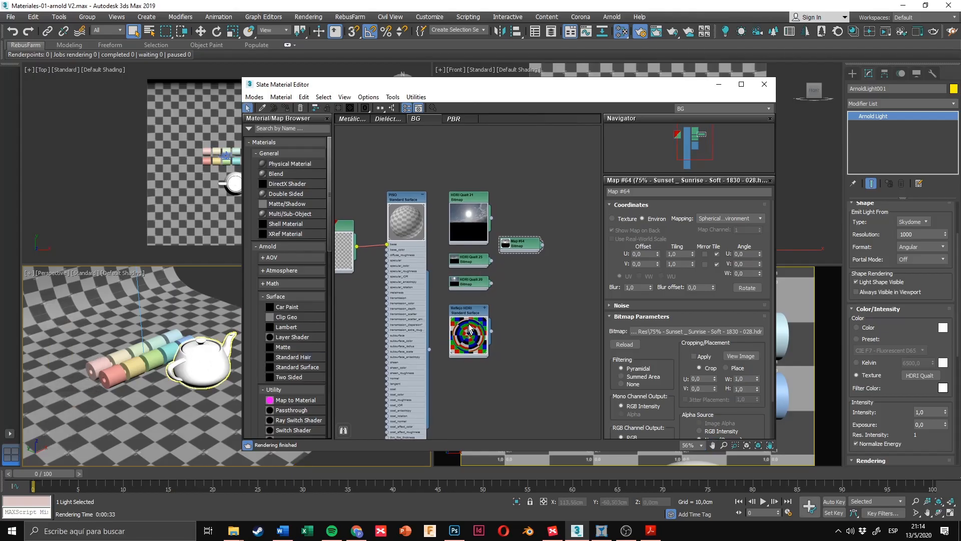
pyautogui.scroll(3, 471, 330)
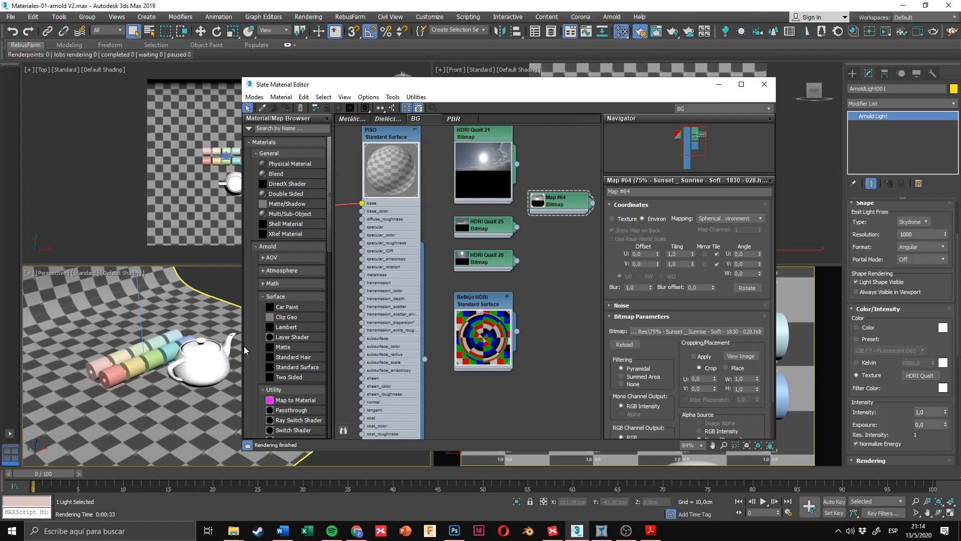
pyautogui.click(220, 360)
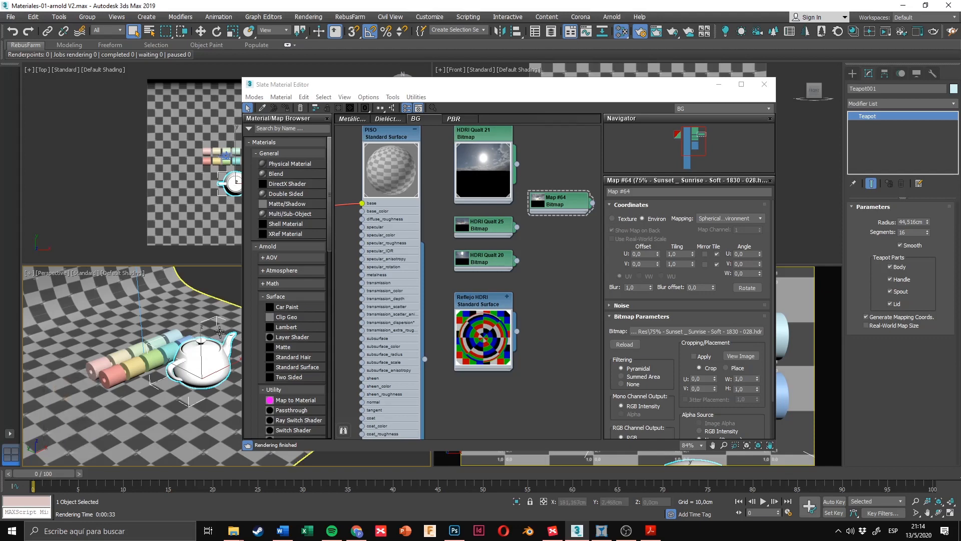
pyautogui.click(227, 292)
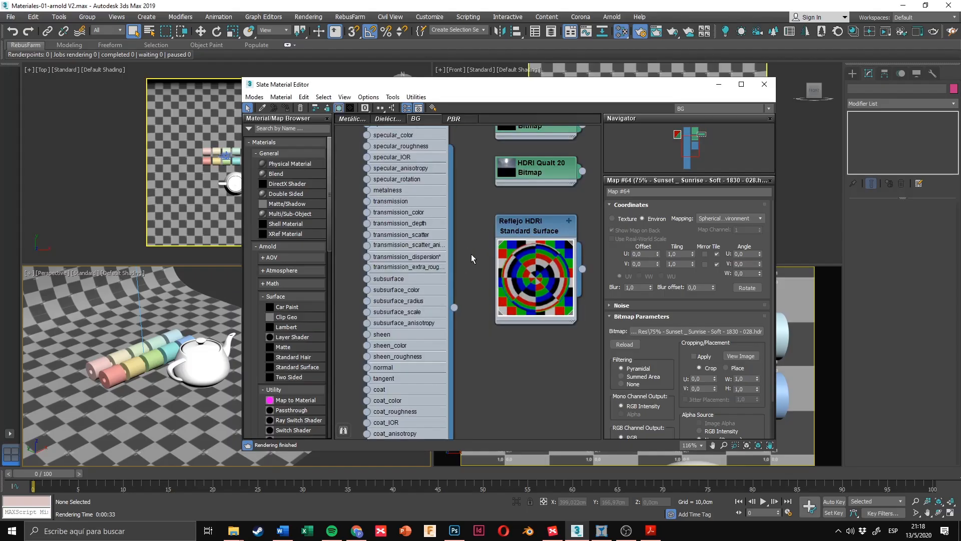
# Step: Bring the BG view's whole node layout into sight, and look briefly at Materiales.pdf in Acrobat Reader before returning to 3ds Max
pyautogui.scroll(-7, 471, 257)
pyautogui.scroll(-4, 471, 258)
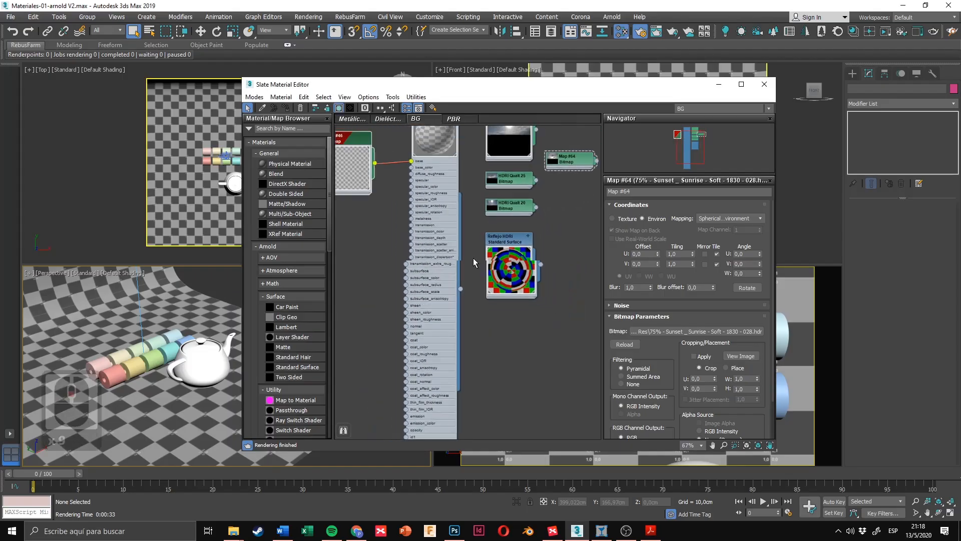
pyautogui.moveTo(473, 237); pyautogui.dragTo(472, 261, button='middle')
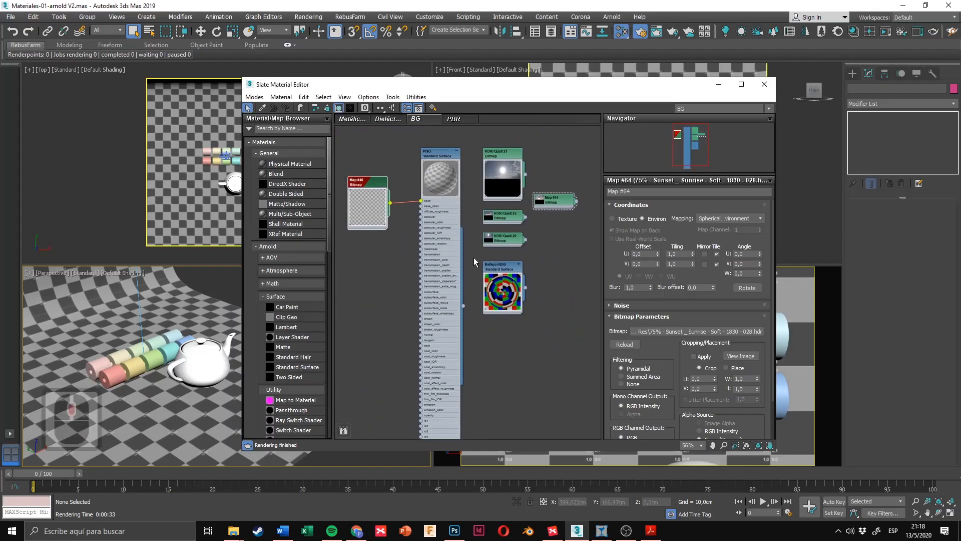
pyautogui.click(650, 531)
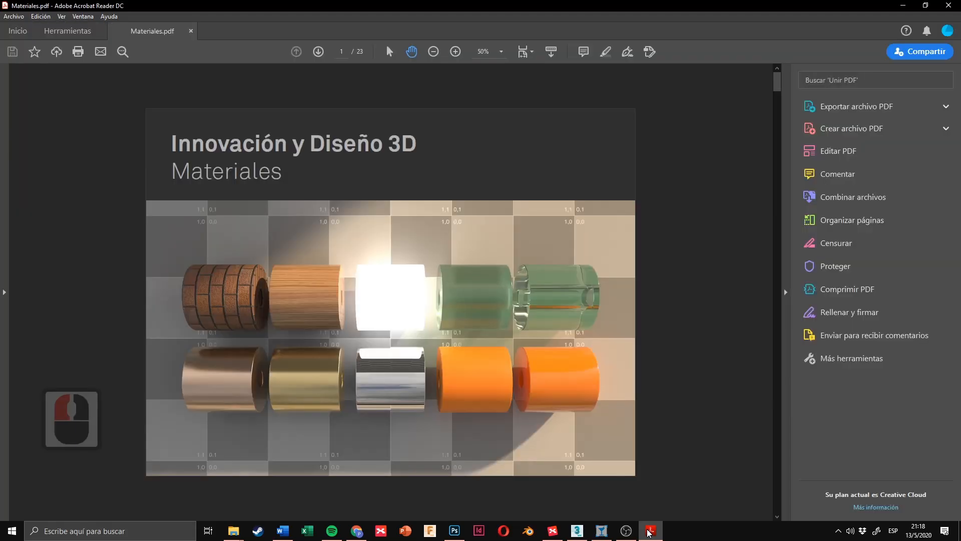
pyautogui.click(650, 531)
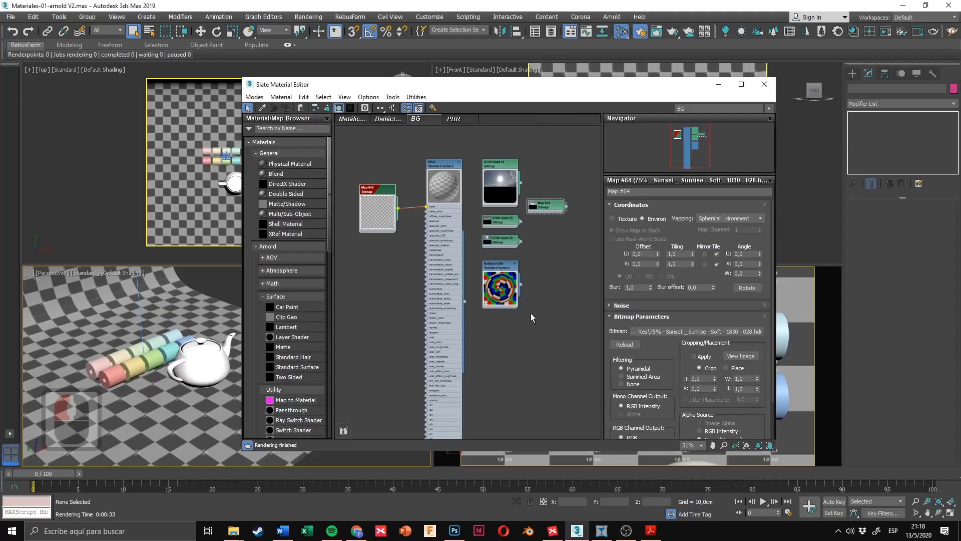
# Step: Examine the PISO material, the HDRI Qualt bitmaps and the Reflejo HDRI material in the BG view
pyautogui.moveTo(473, 259)
pyautogui.mouseDown(button='middle')
pyautogui.moveTo(447, 257)
pyautogui.moveTo(462, 224)
pyautogui.moveTo(472, 247)
pyautogui.moveTo(456, 244)
pyautogui.moveTo(455, 259)
pyautogui.mouseUp(button='middle')
pyautogui.scroll(5, 456, 259)
pyautogui.scroll(-5, 458, 260)
pyautogui.scroll(5, 461, 262)
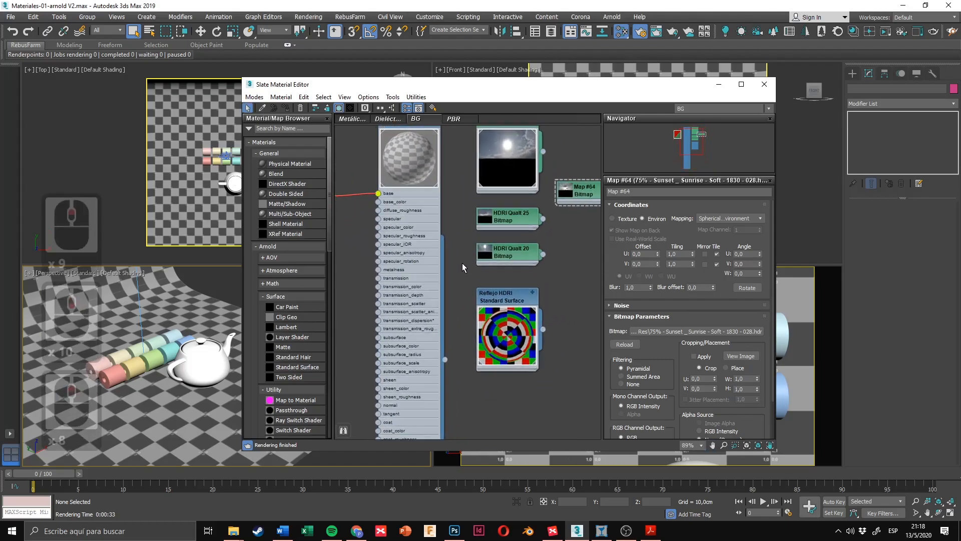
pyautogui.scroll(-3, 459, 268)
pyautogui.scroll(5, 458, 268)
pyautogui.moveTo(459, 268); pyautogui.dragTo(477, 275, button='middle')
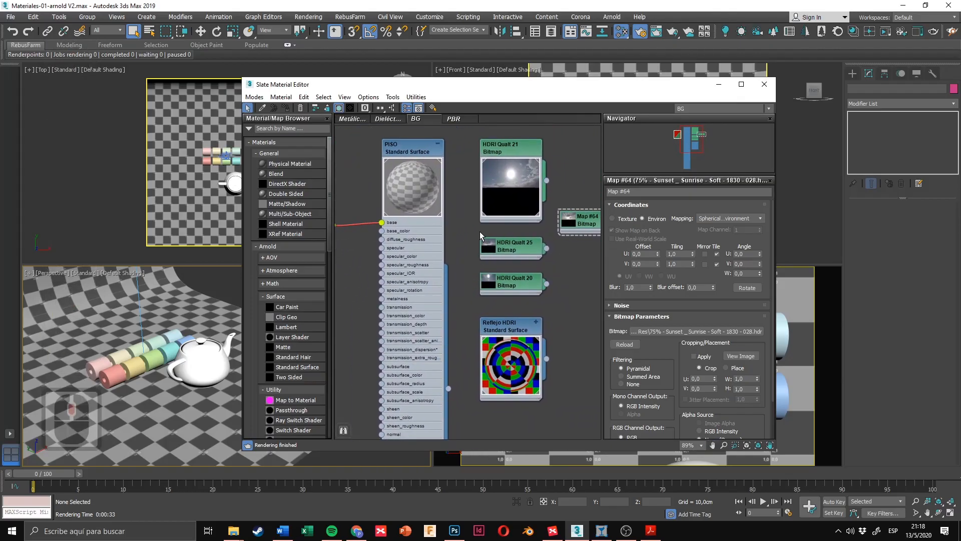
pyautogui.scroll(-3, 478, 233)
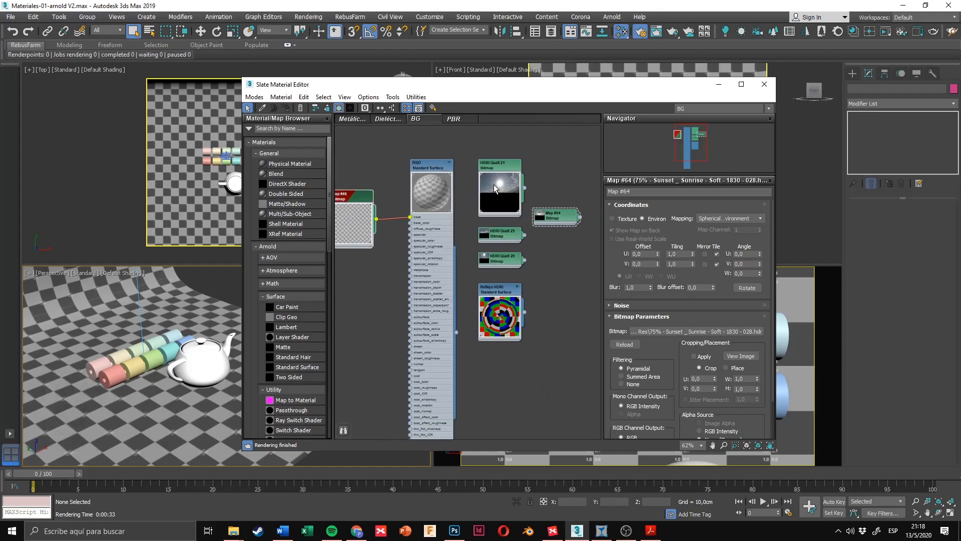
# Step: Look through the PBR, Dieléctricos and Metálicos material views and return to the BG view
pyautogui.click(456, 120)
pyautogui.click(417, 120)
pyautogui.click(387, 119)
pyautogui.click(354, 120)
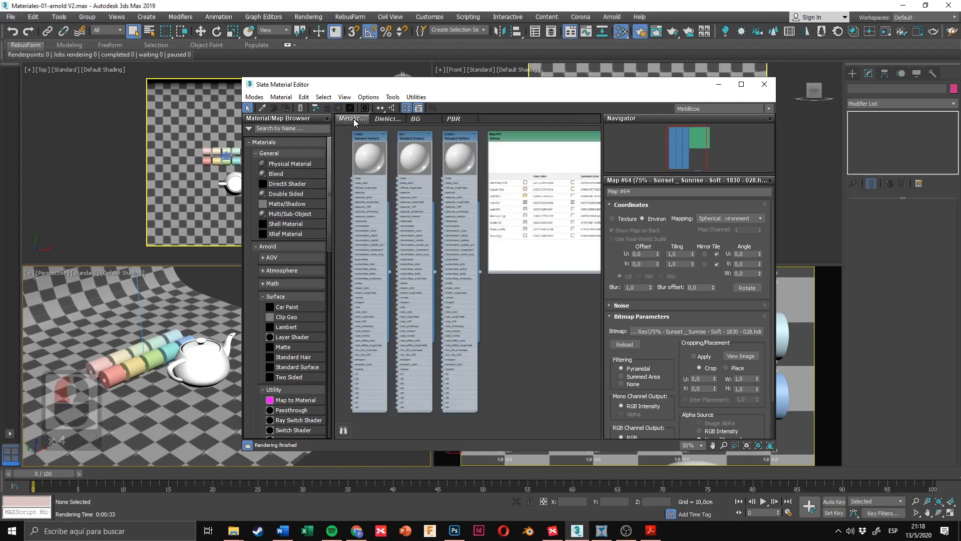
pyautogui.click(388, 120)
pyautogui.click(417, 120)
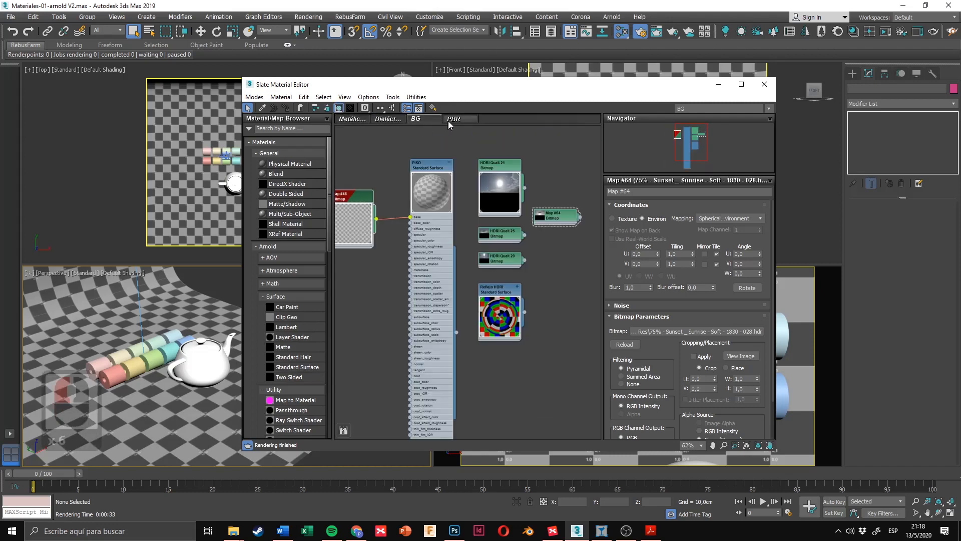
# Step: Create a new empty material view, keeping the suggested name
pyautogui.rightClick(485, 120)
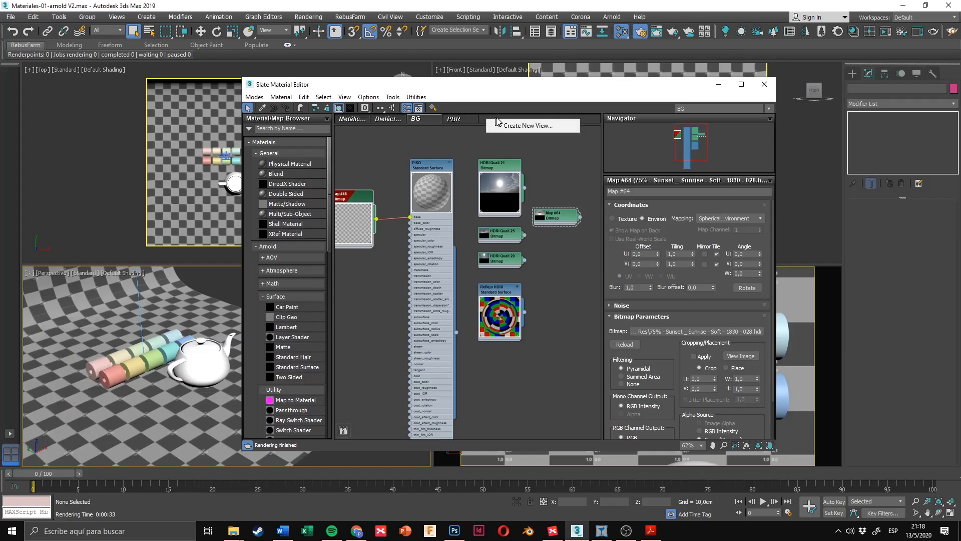
pyautogui.click(513, 126)
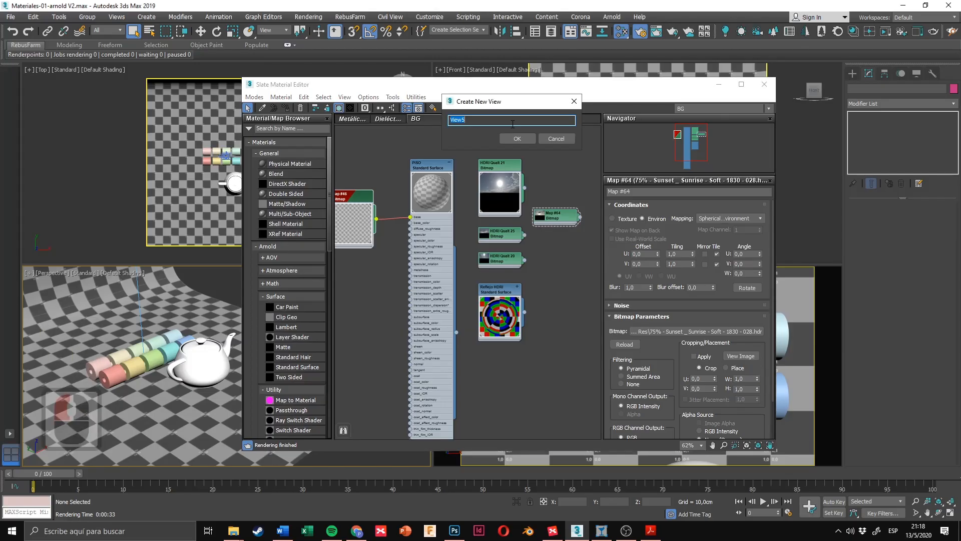
pyautogui.click(518, 139)
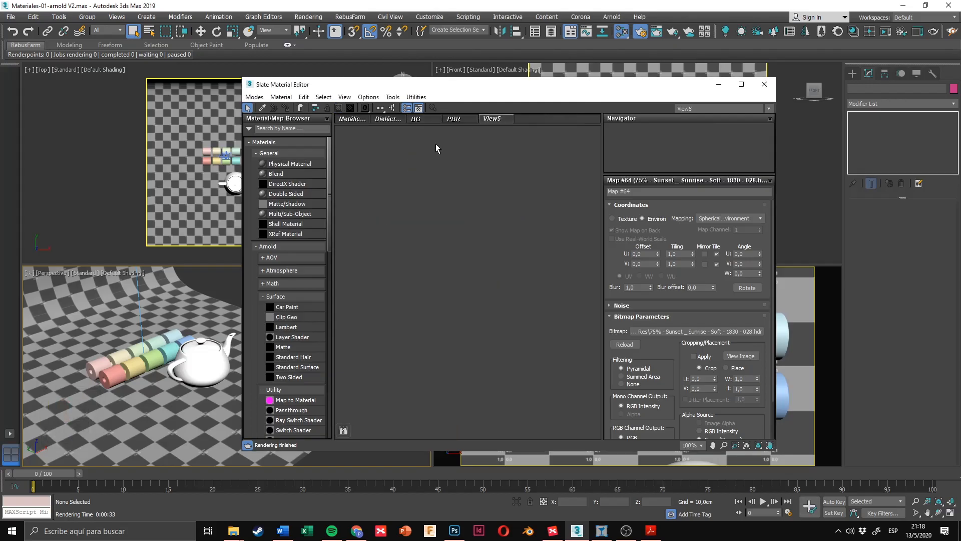
pyautogui.scroll(-8, 443, 170)
# Step: Delete the empty View5 material view and accept its removal
pyautogui.rightClick(494, 120)
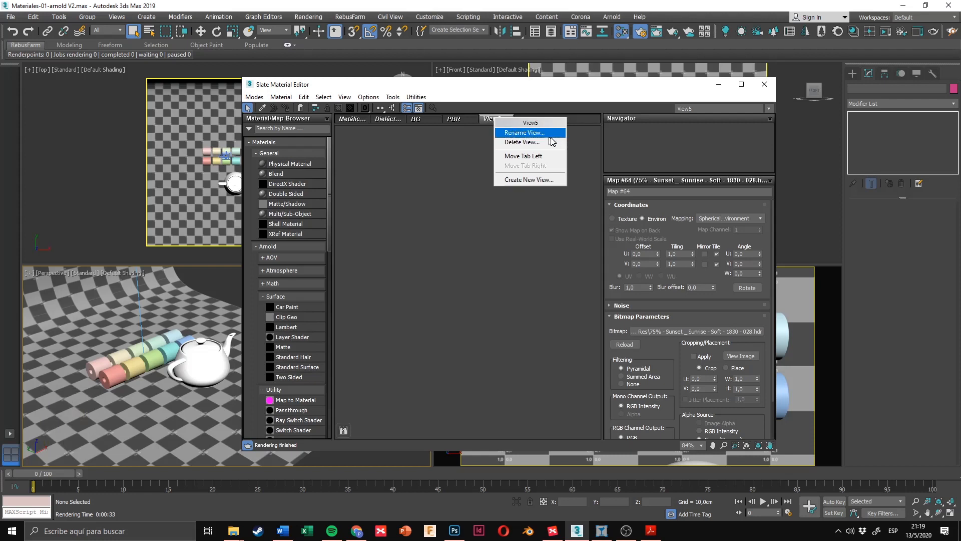
pyautogui.click(535, 144)
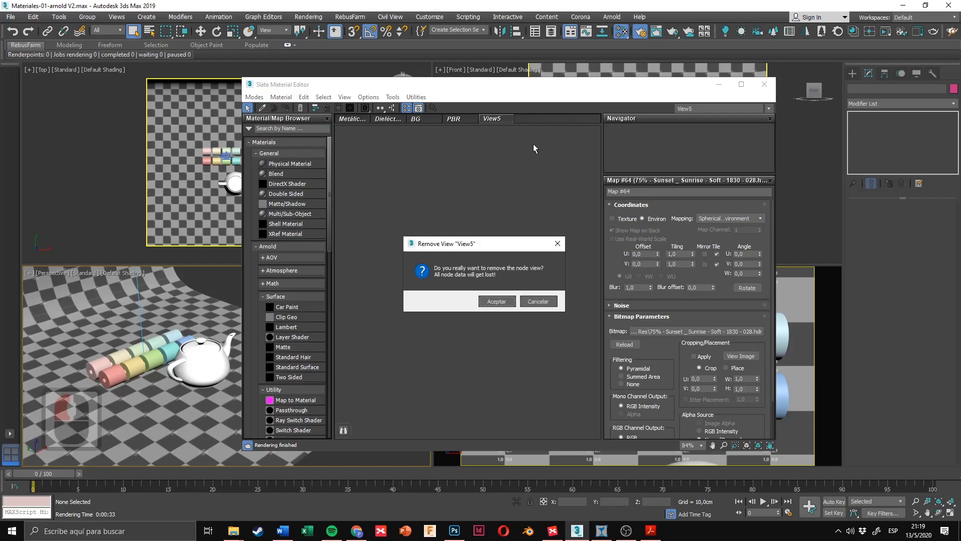
pyautogui.click(495, 301)
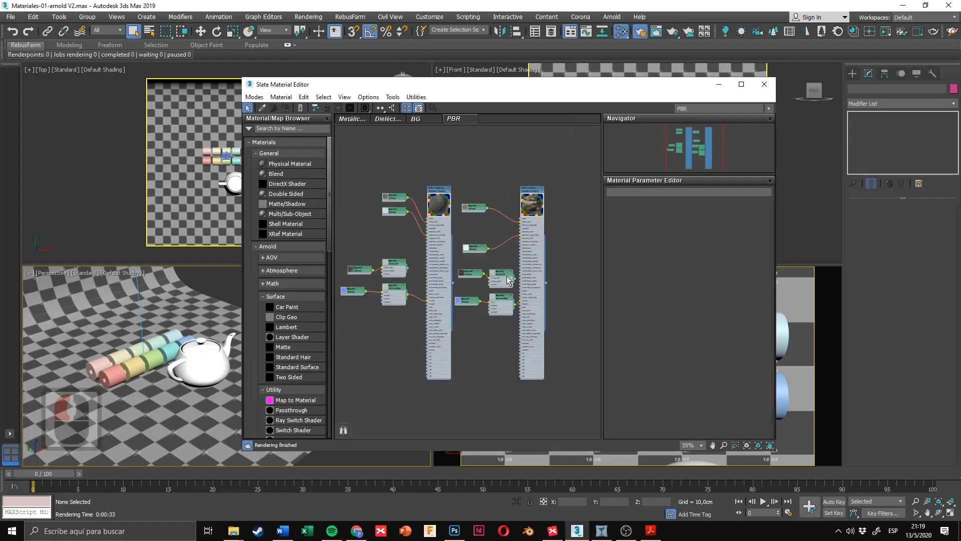
pyautogui.click(487, 153)
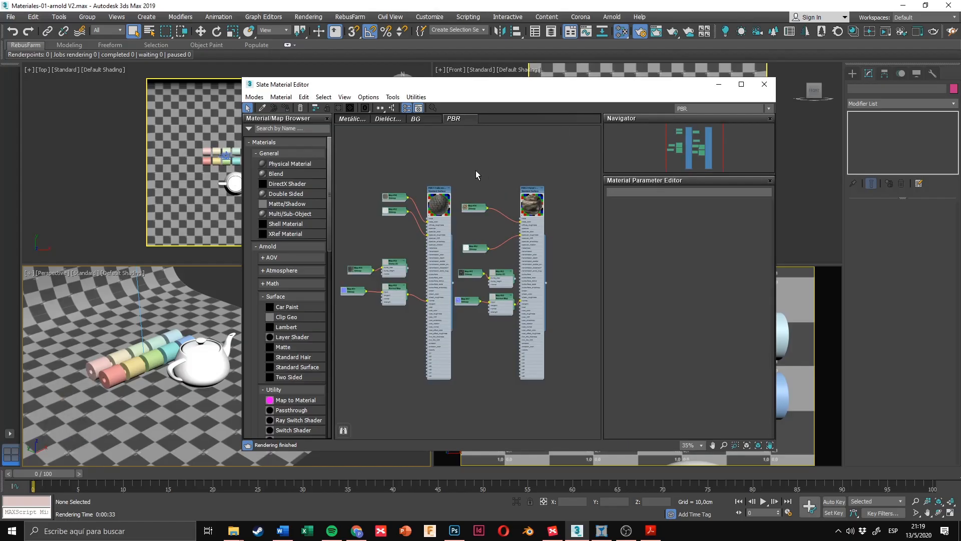
# Step: Uncover the teapot beside the cylinders in Perspective by moving the Slate Material Editor aside, and delete the teapot
pyautogui.moveTo(202, 341); pyautogui.dragTo(220, 320, button='middle')
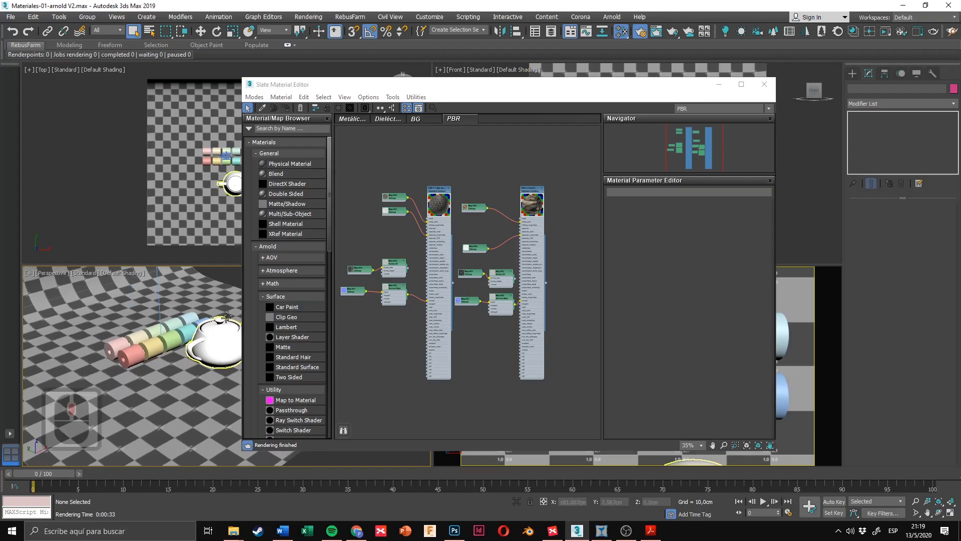
pyautogui.moveTo(409, 87); pyautogui.dragTo(580, 90)
pyautogui.click(240, 336)
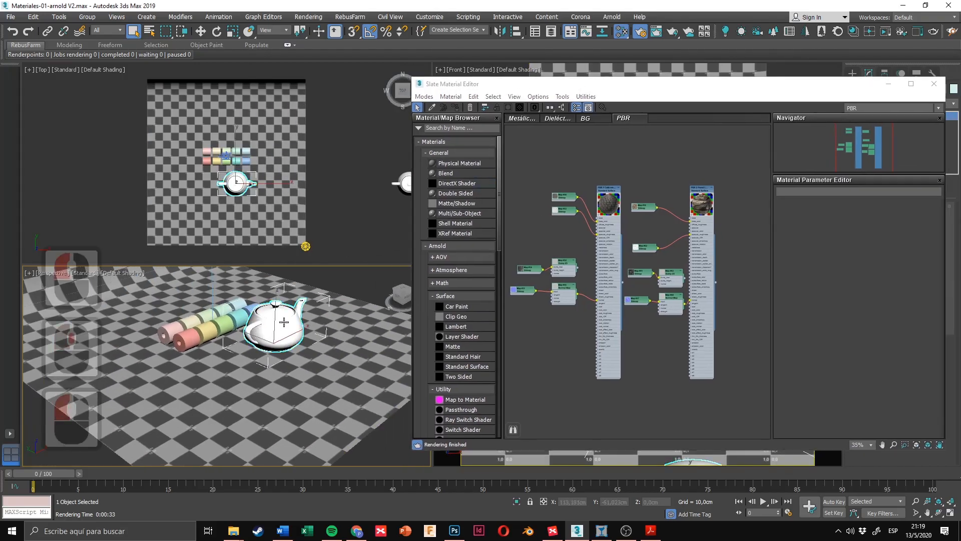
pyautogui.scroll(4, 280, 337)
pyautogui.press('Delete')
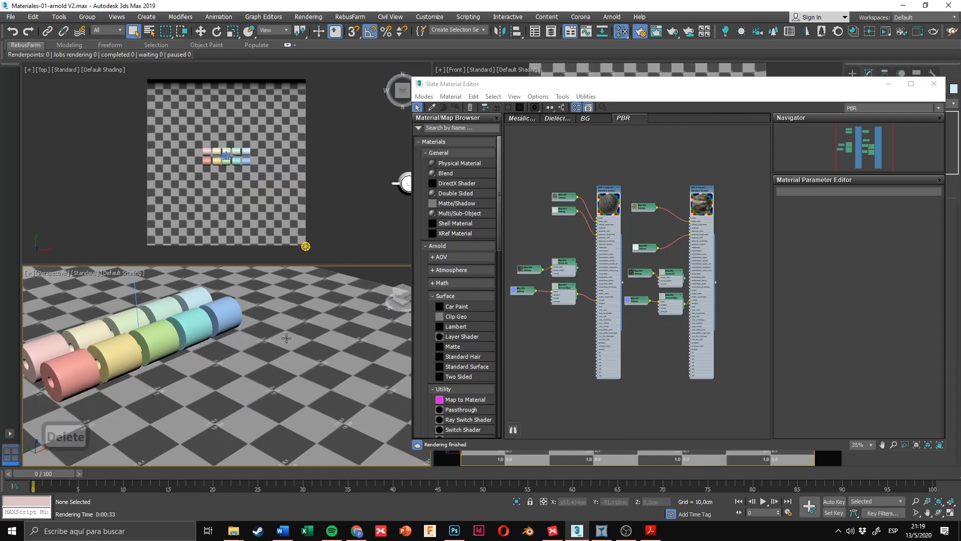
# Step: Try rotating the Arnold light at the floor's corner about its vertical axis
pyautogui.scroll(-3, 274, 363)
pyautogui.scroll(-3, 274, 363)
pyautogui.keyDown('alt'); pyautogui.moveTo(274, 363); pyautogui.dragTo(285, 329, button='middle'); pyautogui.keyUp('alt')
pyautogui.moveTo(347, 352); pyautogui.dragTo(253, 321, button='middle')
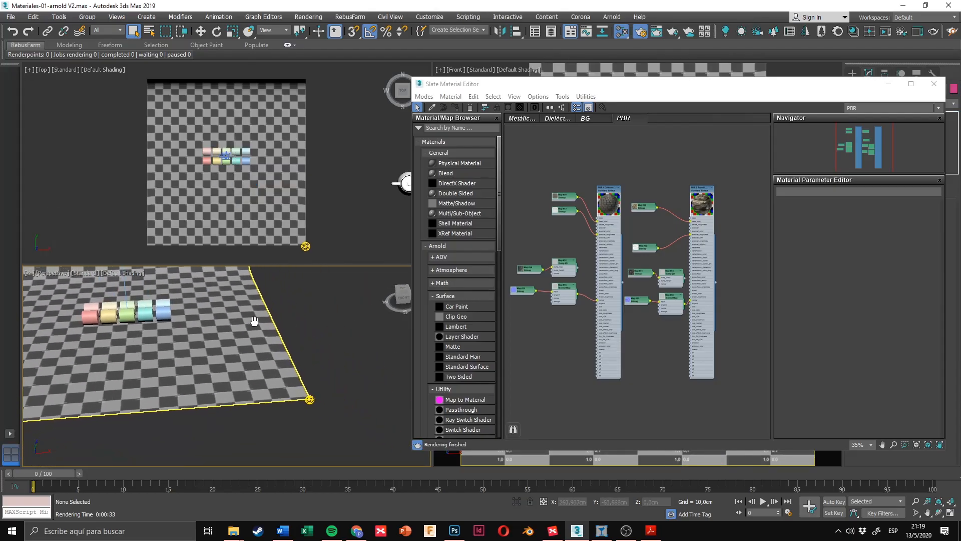
pyautogui.scroll(4, 314, 408)
pyautogui.click(305, 393)
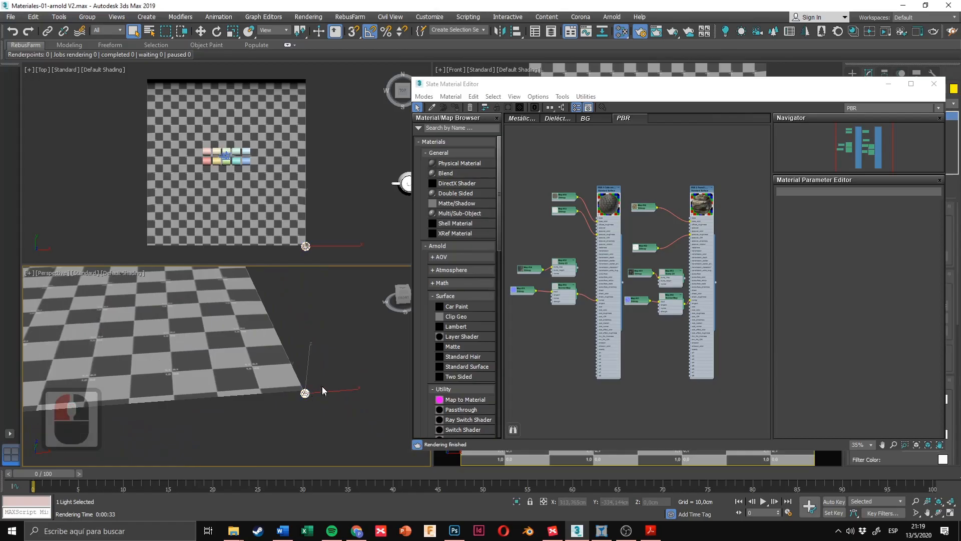
pyautogui.scroll(-2, 312, 389)
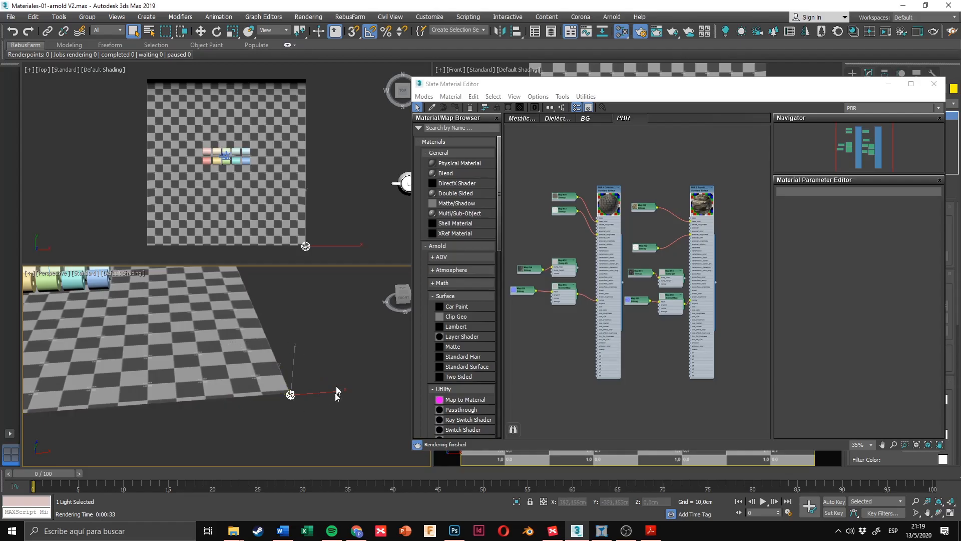
pyautogui.keyDown('alt'); pyautogui.moveTo(337, 392); pyautogui.dragTo(319, 369, button='middle'); pyautogui.keyUp('alt')
pyautogui.rightClick(317, 368)
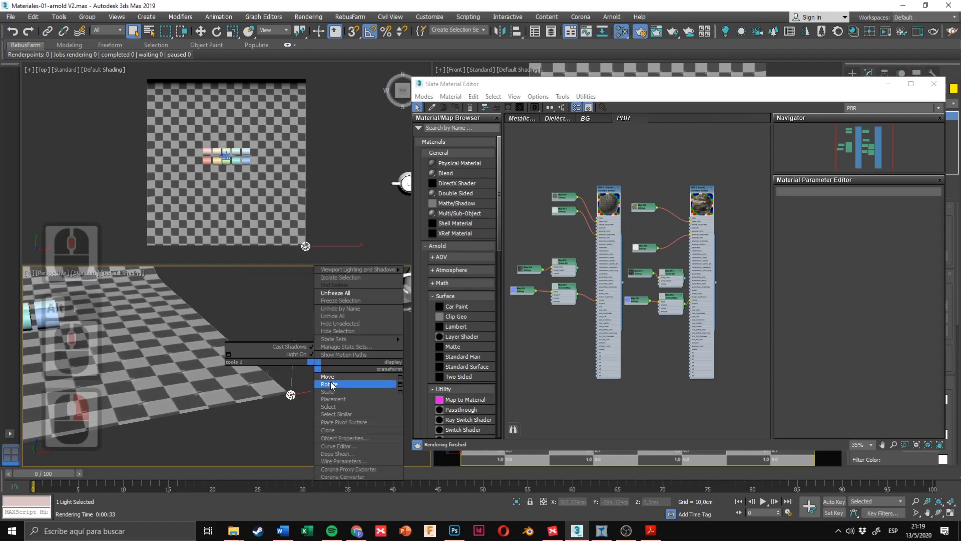
pyautogui.click(331, 384)
pyautogui.moveTo(299, 413); pyautogui.dragTo(236, 407)
pyautogui.rightClick(237, 406)
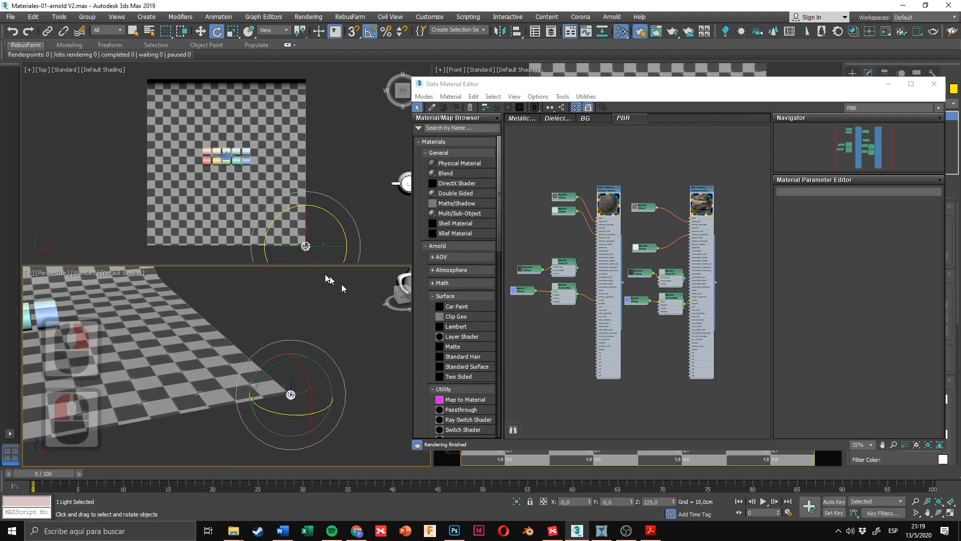
# Step: Deselect the light and frame the two rows of coloured cylinders in the Perspective view
pyautogui.moveTo(120, 299); pyautogui.dragTo(191, 353, button='middle')
pyautogui.scroll(-3, 200, 353)
pyautogui.moveTo(248, 359); pyautogui.dragTo(275, 328, button='middle')
pyautogui.moveTo(239, 392); pyautogui.dragTo(310, 366, button='middle')
pyautogui.scroll(2, 302, 386)
pyautogui.click(344, 346)
pyautogui.scroll(5, 309, 368)
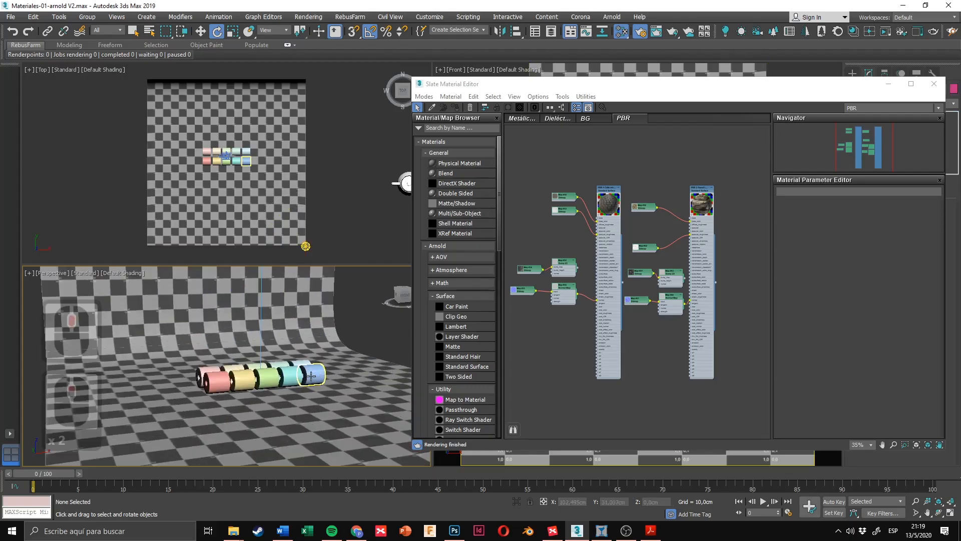
# Step: Look at the cover render of Materiales.pdf in Acrobat Reader, and return to the cylinders in 3ds Max
pyautogui.click(651, 530)
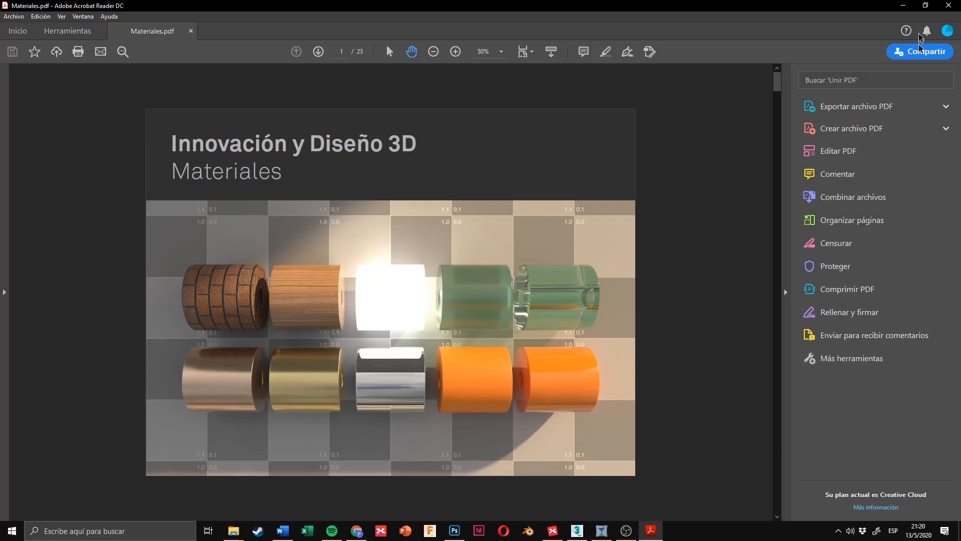
pyautogui.click(903, 6)
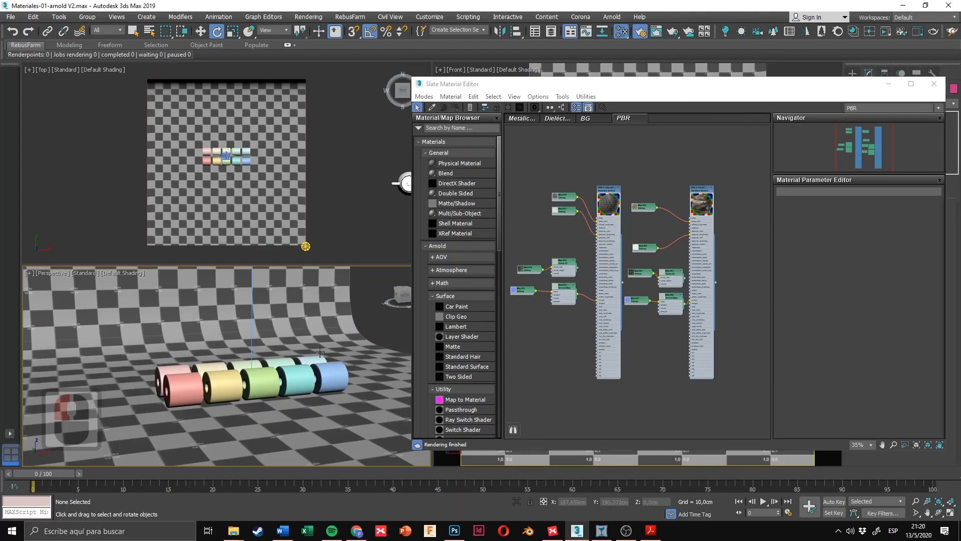
pyautogui.keyDown('alt'); pyautogui.moveTo(308, 356); pyautogui.dragTo(303, 299, button='middle'); pyautogui.keyUp('alt')
pyautogui.moveTo(242, 368); pyautogui.dragTo(258, 359, button='middle')
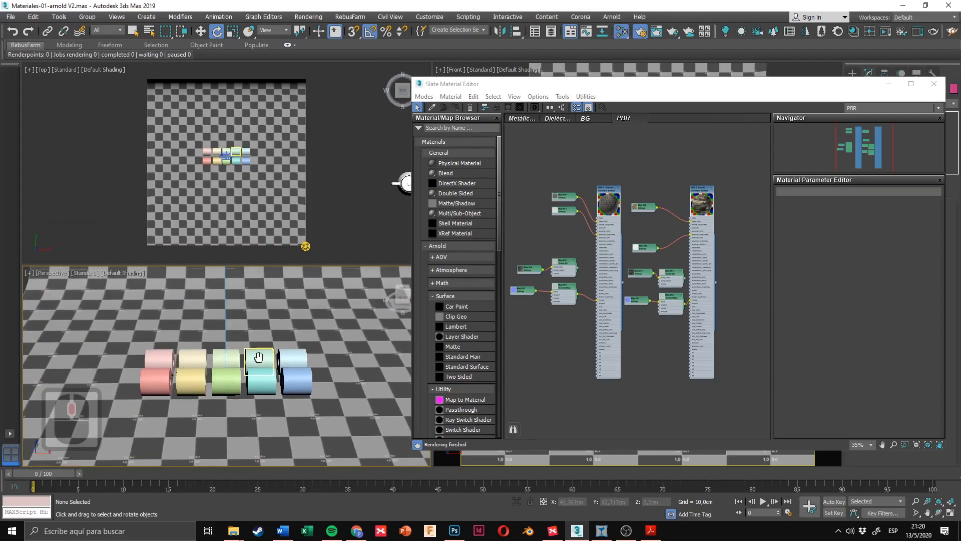
# Step: Examine the Dieléctricos view's material nodes, from Madera, Ladrillo and Vidrio to Plástico Mate and Plástico
pyautogui.click(559, 120)
pyautogui.scroll(5, 576, 236)
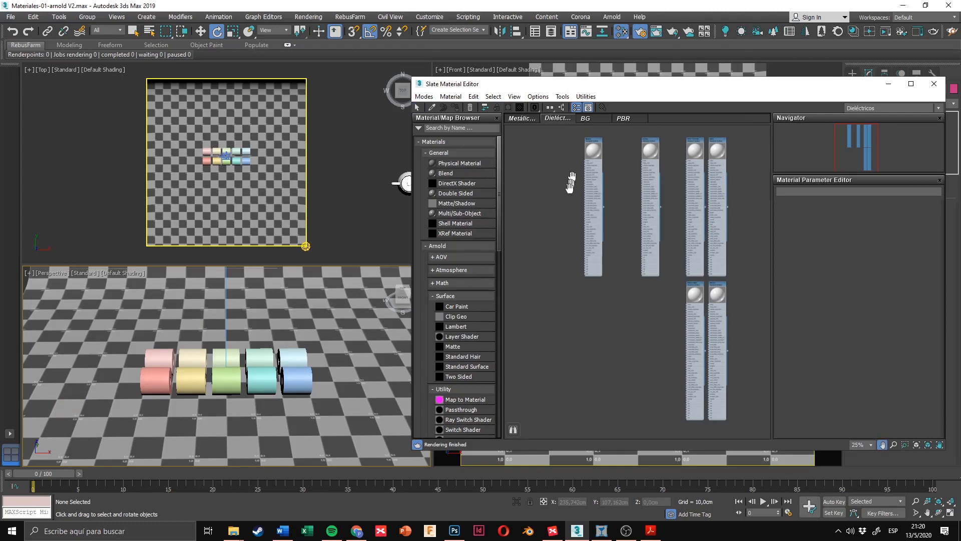
pyautogui.moveTo(575, 210); pyautogui.dragTo(603, 252, button='middle')
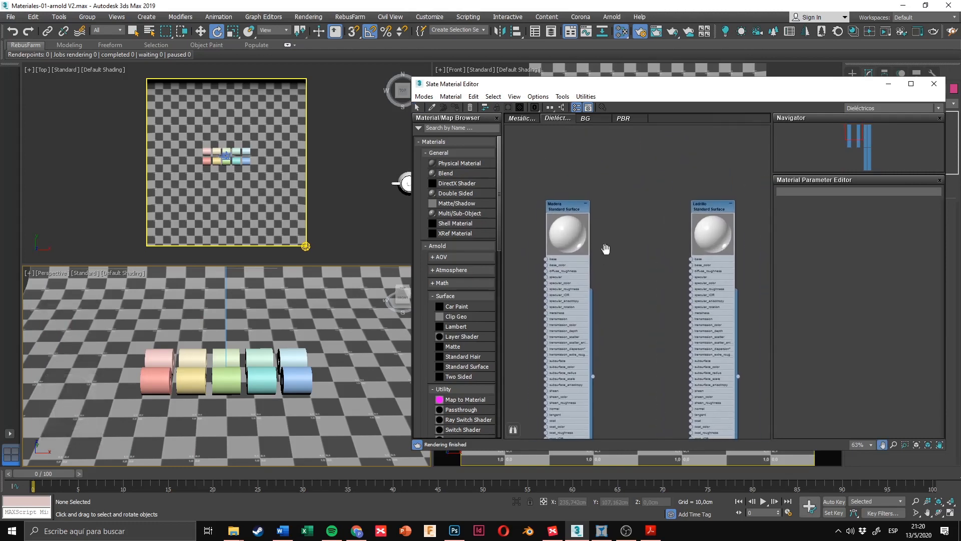
pyautogui.moveTo(669, 248); pyautogui.dragTo(536, 249, button='middle')
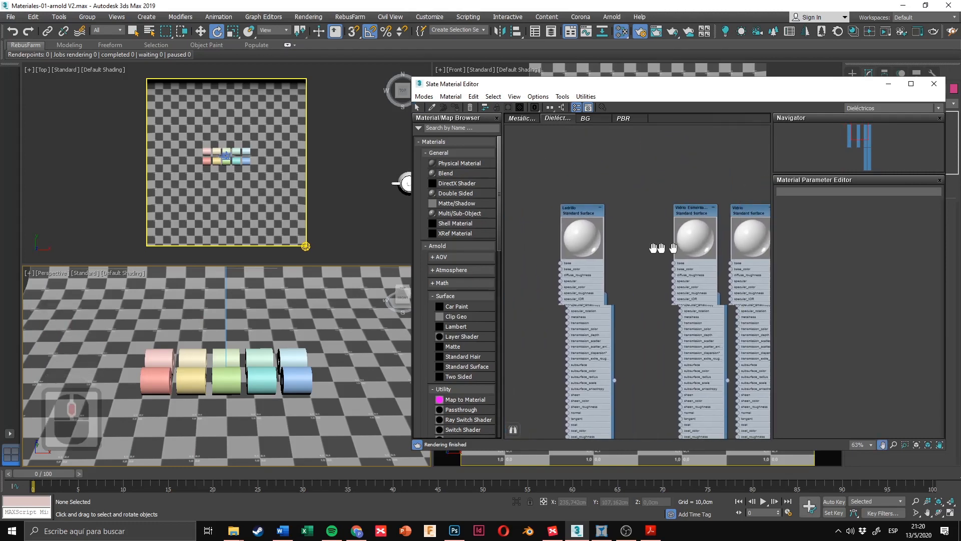
pyautogui.moveTo(731, 256); pyautogui.dragTo(652, 247, button='middle')
pyautogui.scroll(-3, 692, 240)
pyautogui.moveTo(685, 378); pyautogui.dragTo(666, 197, button='middle')
pyautogui.moveTo(666, 307); pyautogui.dragTo(661, 262, button='middle')
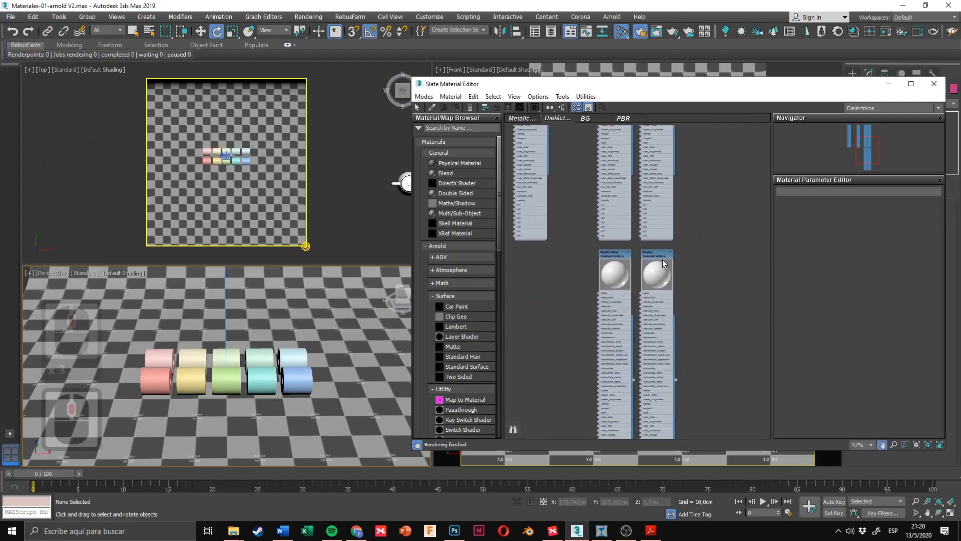
pyautogui.scroll(8, 659, 263)
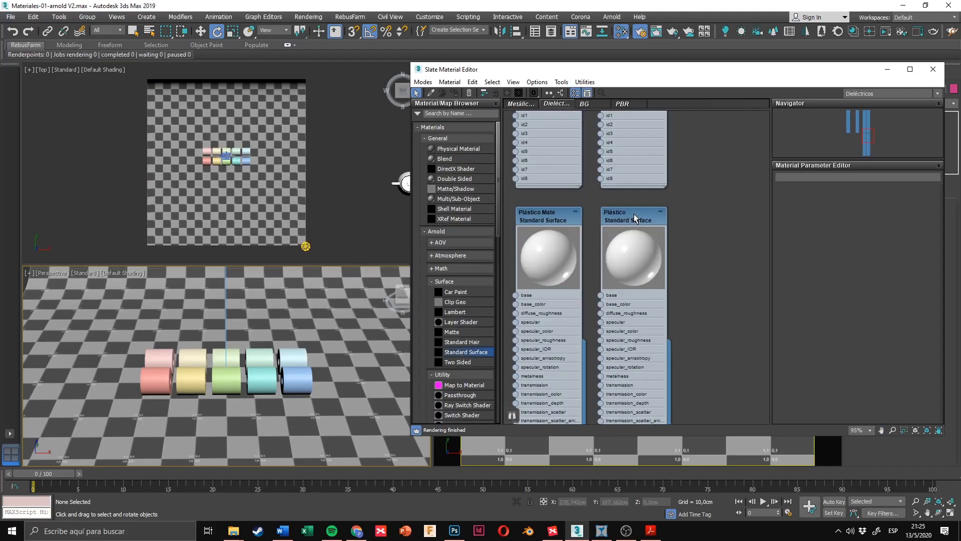
# Step: Select the Plástico Standard Surface node in the Dieléctricos view
pyautogui.click(634, 215)
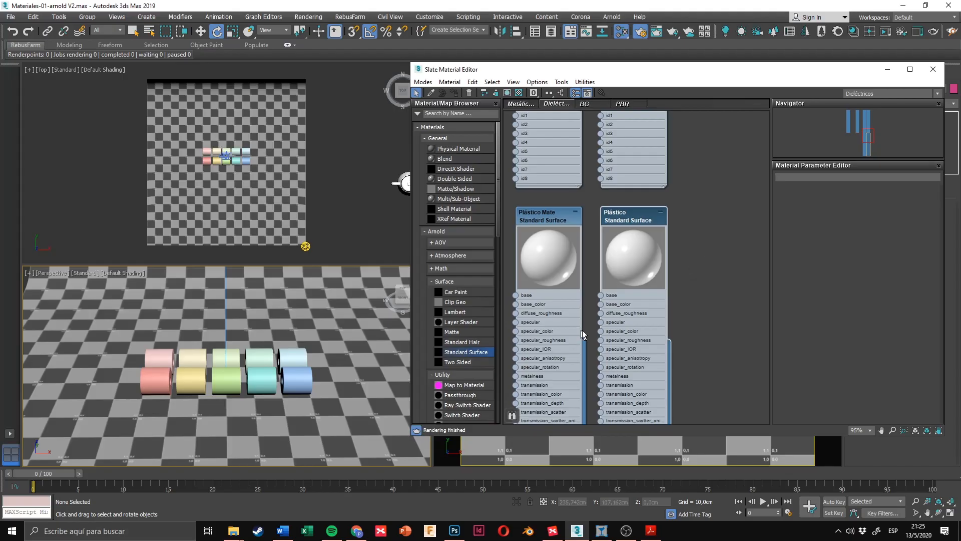
pyautogui.click(682, 288)
pyautogui.click(619, 223)
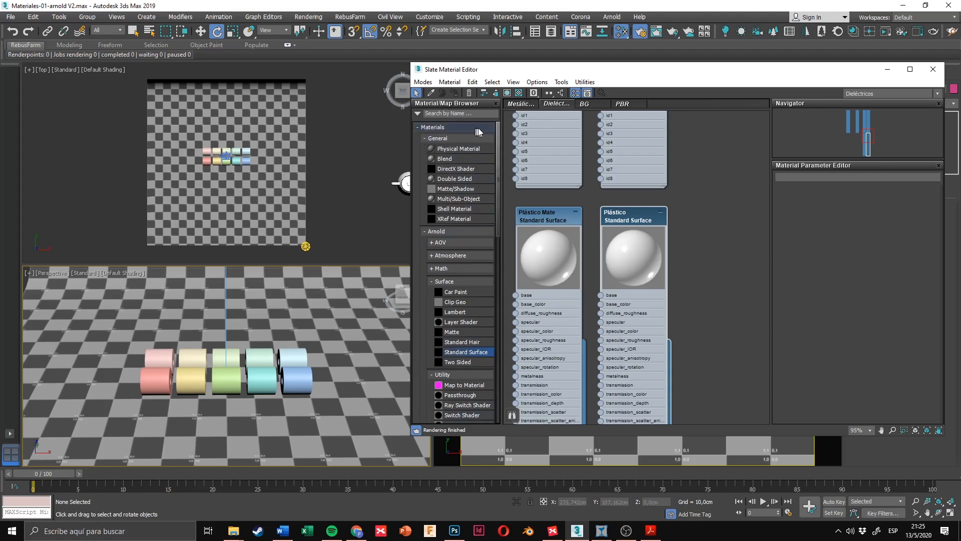
# Step: Add a new Arnold Standard Surface material node beside Plástico in the Dieléctricos view
pyautogui.click(448, 233)
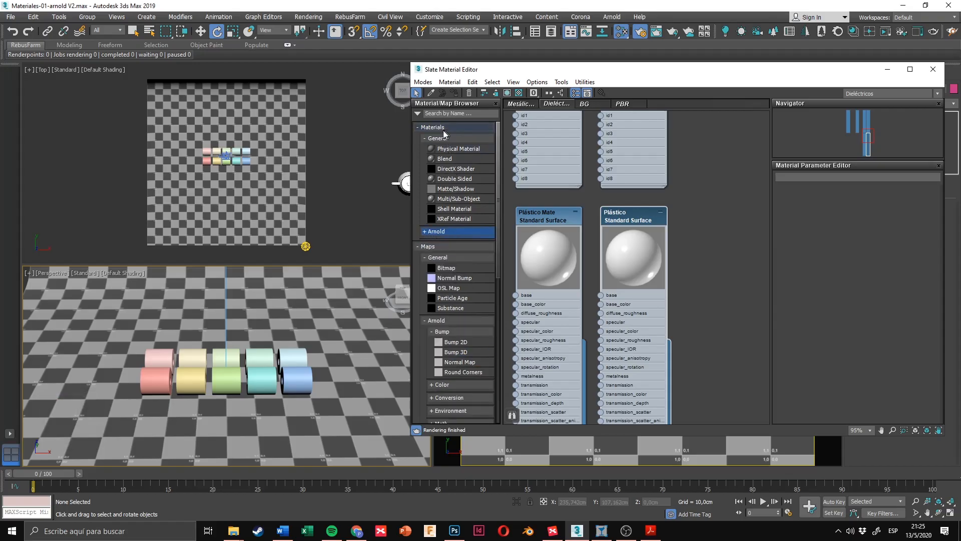
pyautogui.click(437, 233)
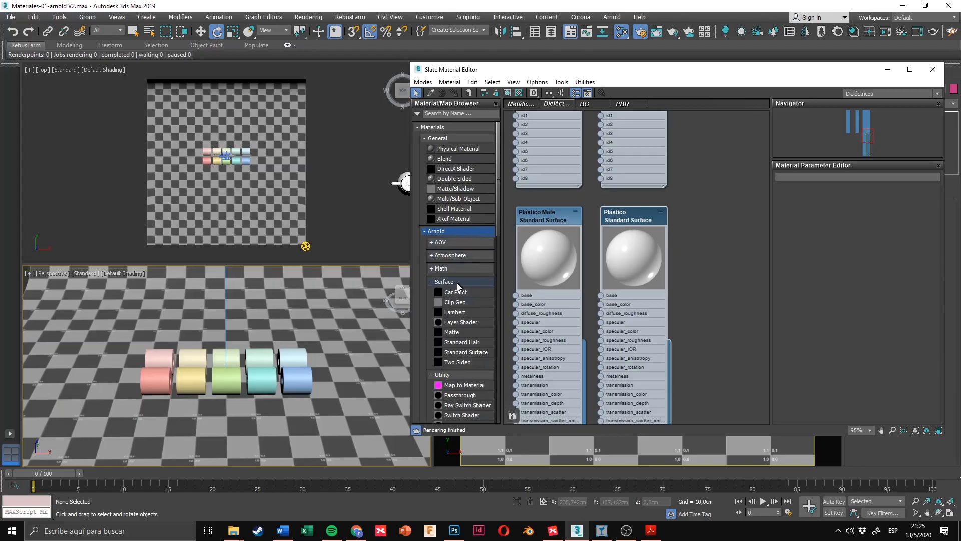
pyautogui.click(479, 353)
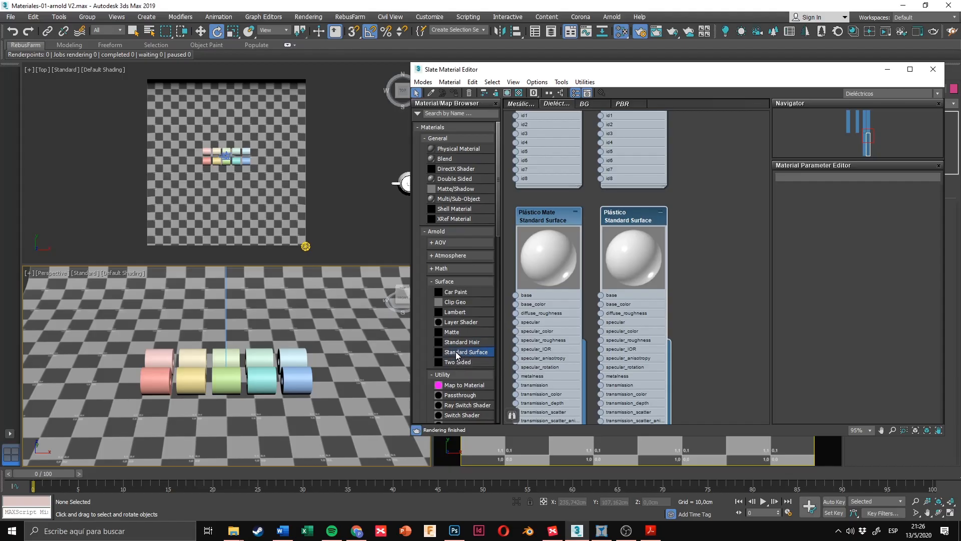
pyautogui.moveTo(458, 356); pyautogui.dragTo(718, 221)
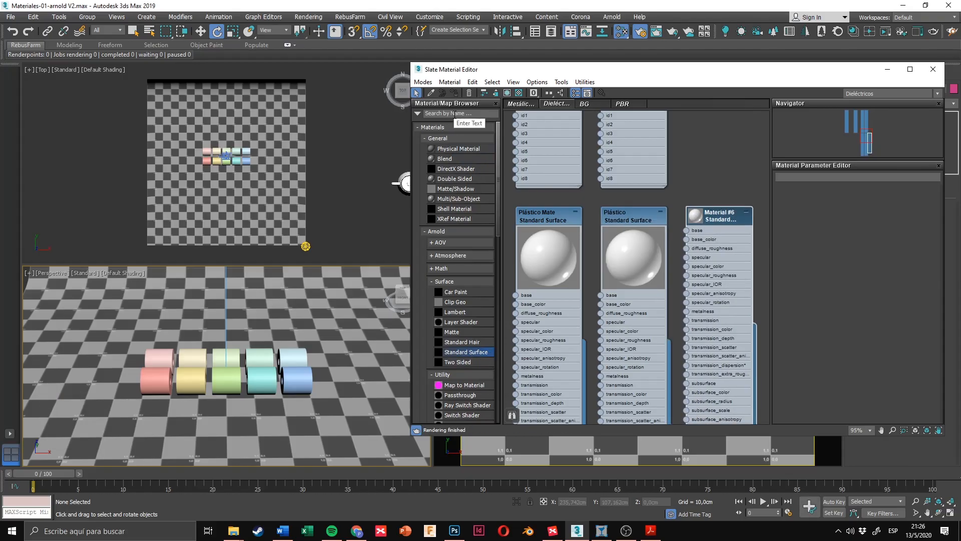
# Step: Move the Slate Material Editor window down slightly, just below the Render Setup title bar
pyautogui.click(455, 114)
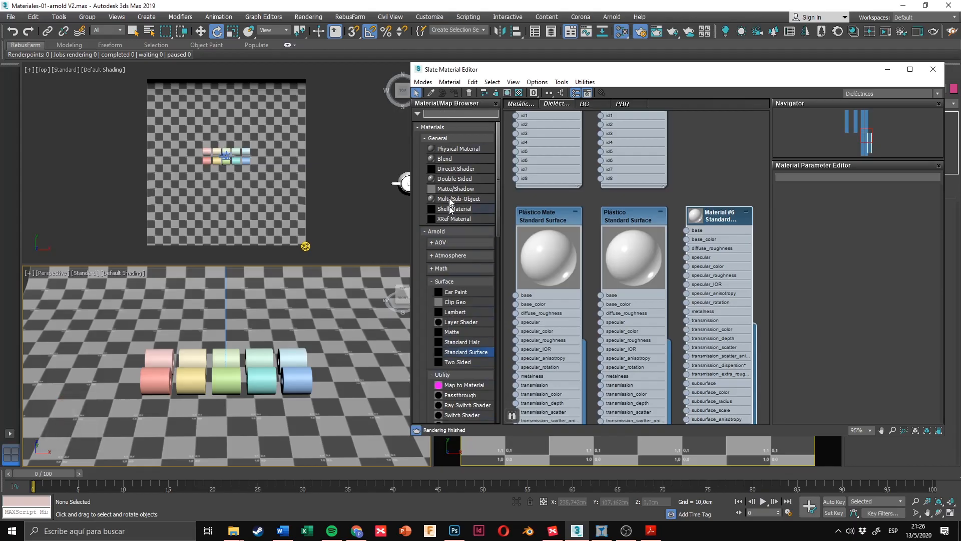
pyautogui.moveTo(515, 71); pyautogui.dragTo(515, 162)
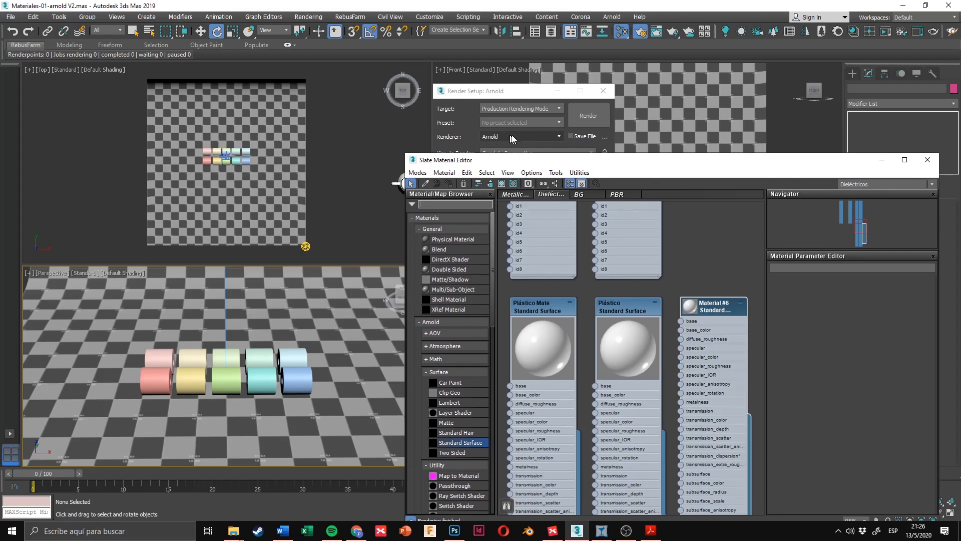
pyautogui.moveTo(526, 162); pyautogui.dragTo(528, 110)
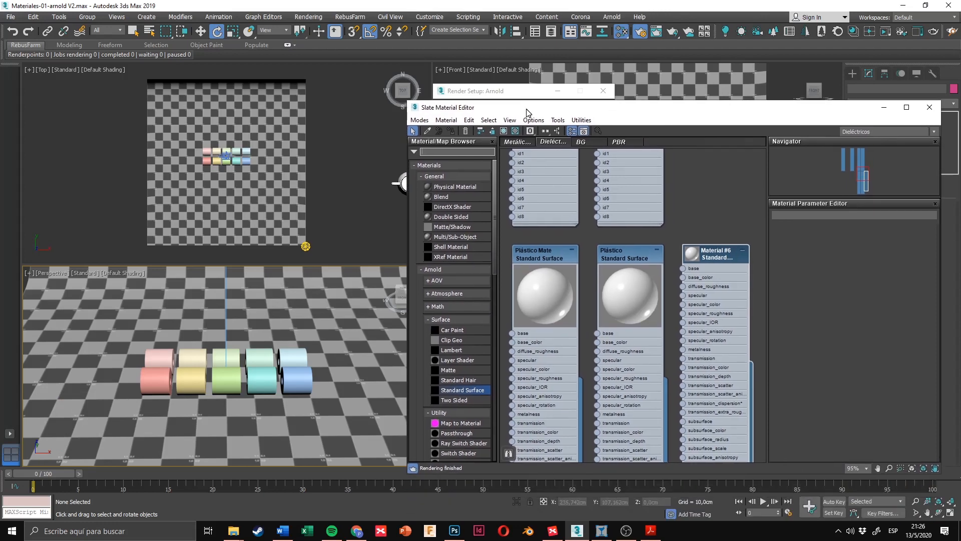
pyautogui.click(435, 151)
# Step: Delete the new Standard Surface node and add a fresh Arnold Standard Surface, aligned beside Plástico in the Dieléctricos view
pyautogui.click(706, 256)
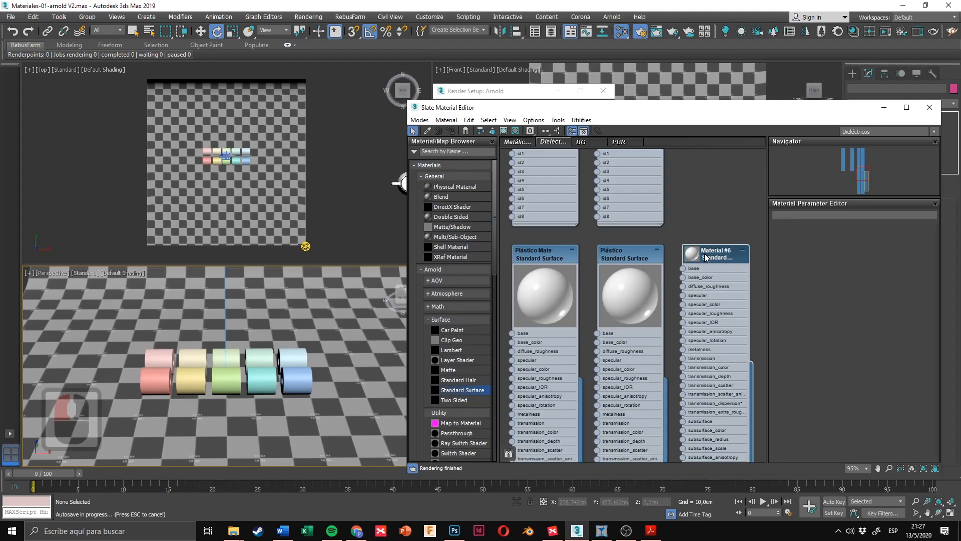
pyautogui.press('Delete')
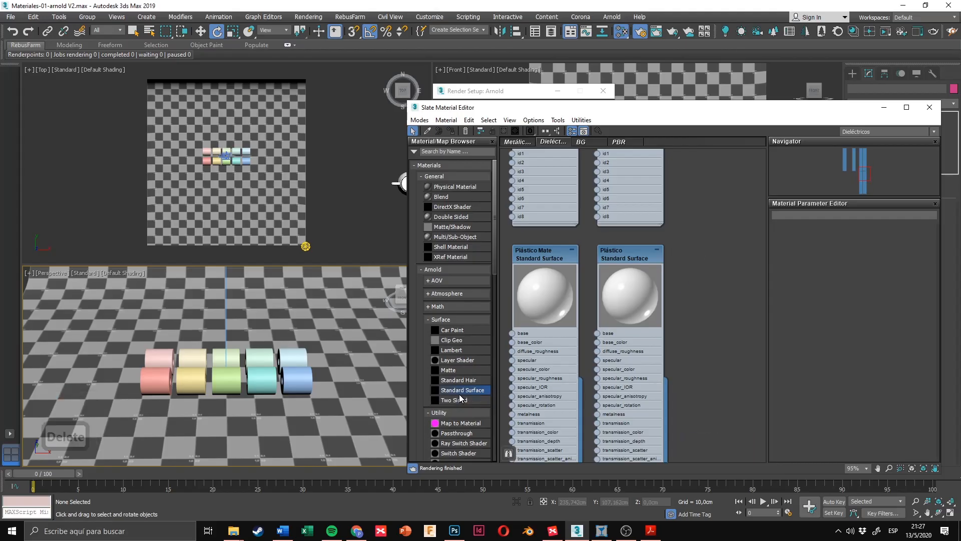
pyautogui.click(700, 279)
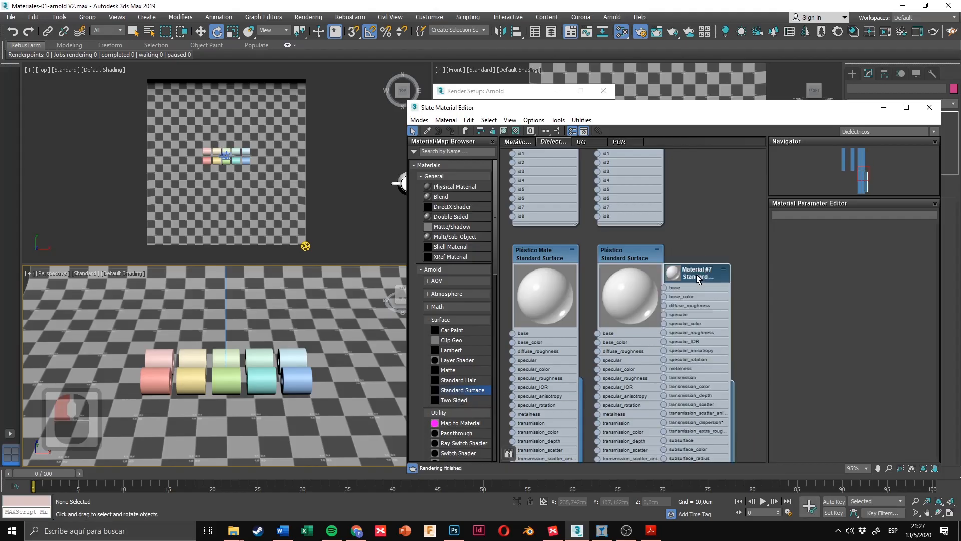
pyautogui.moveTo(696, 275); pyautogui.dragTo(719, 256)
pyautogui.moveTo(699, 229); pyautogui.dragTo(605, 238, button='middle')
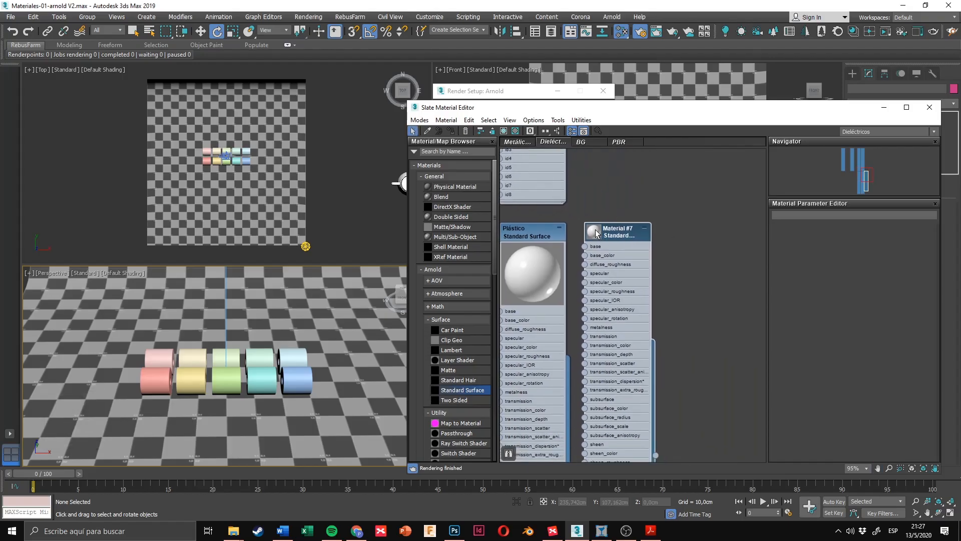
# Step: Enlarge the new Standard Surface node's preview sphere and open its parameters for editing
pyautogui.doubleClick(595, 233)
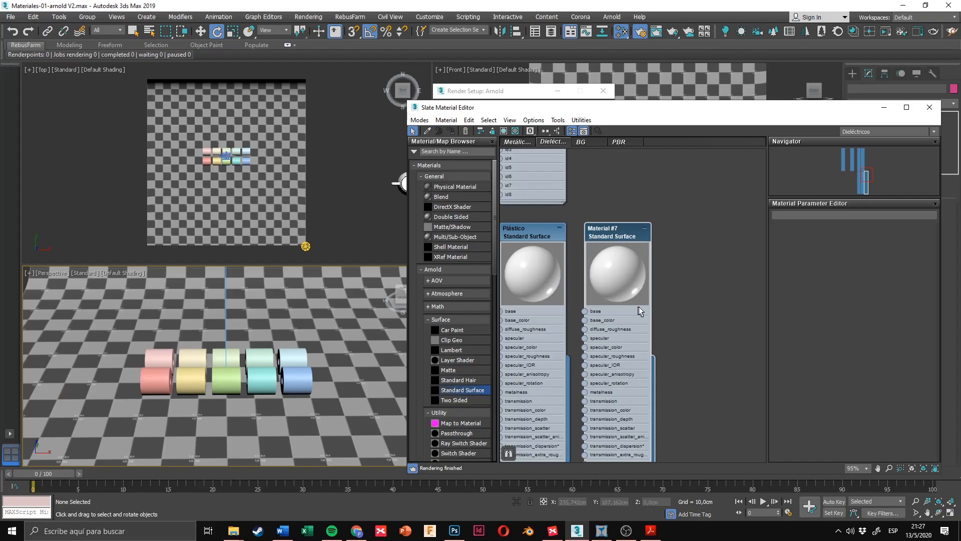
pyautogui.moveTo(640, 311); pyautogui.dragTo(662, 295, button='middle')
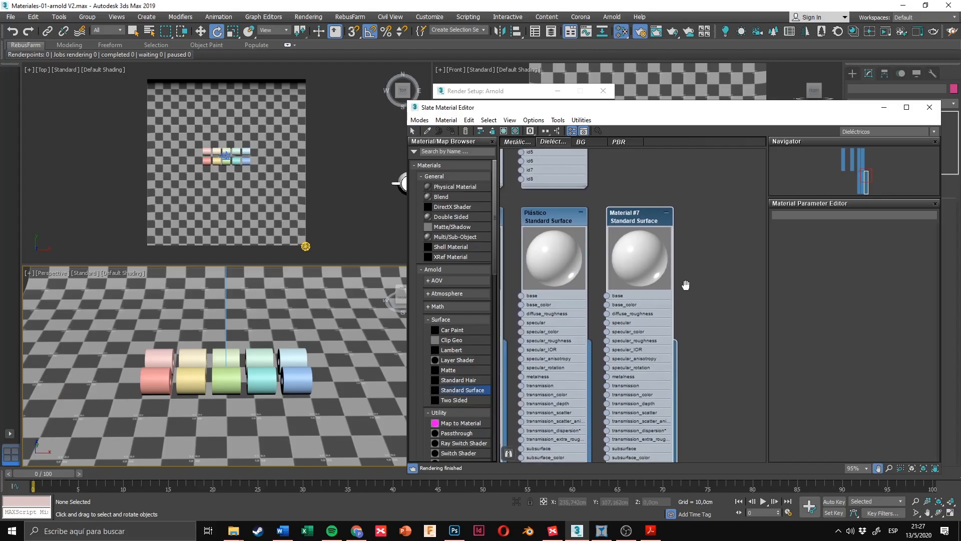
pyautogui.doubleClick(637, 219)
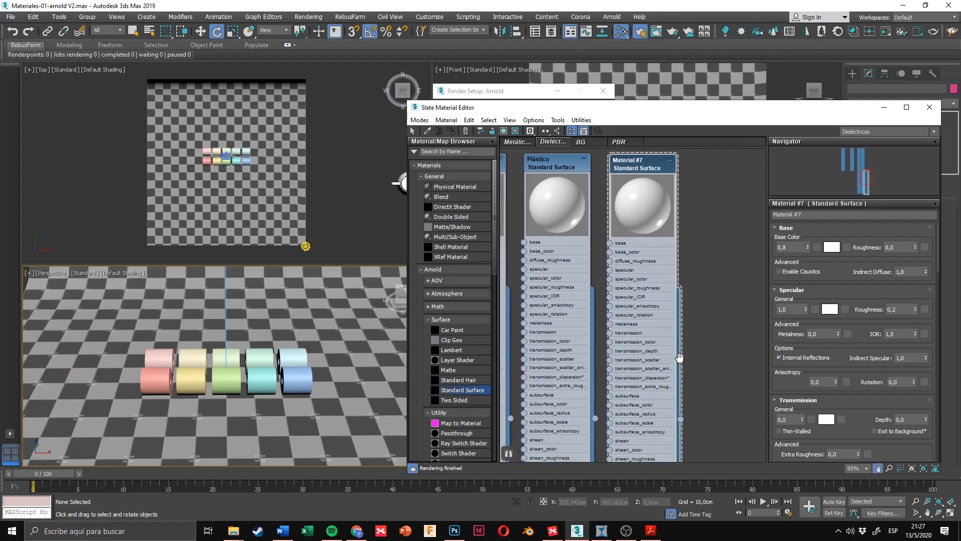
pyautogui.moveTo(682, 339); pyautogui.dragTo(706, 355, button='middle')
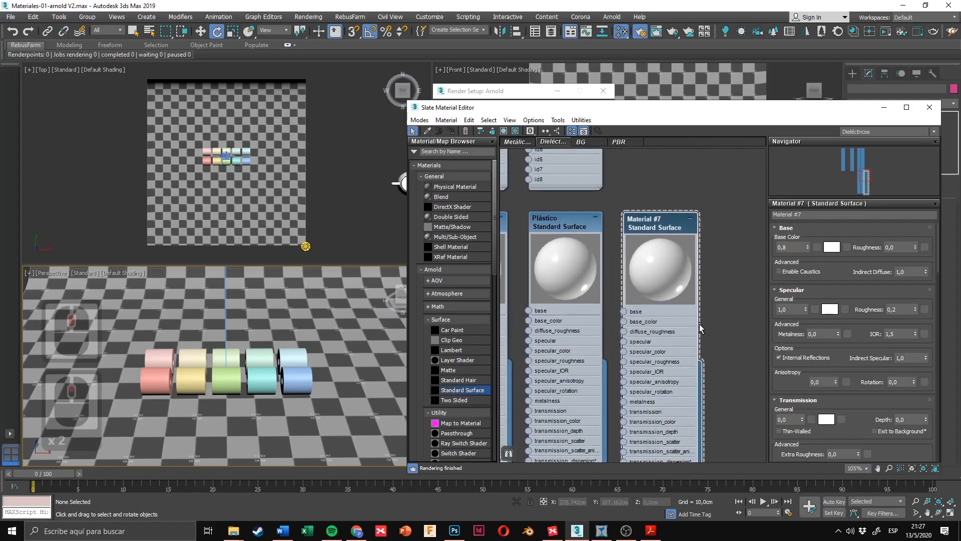
pyautogui.scroll(2, 666, 250)
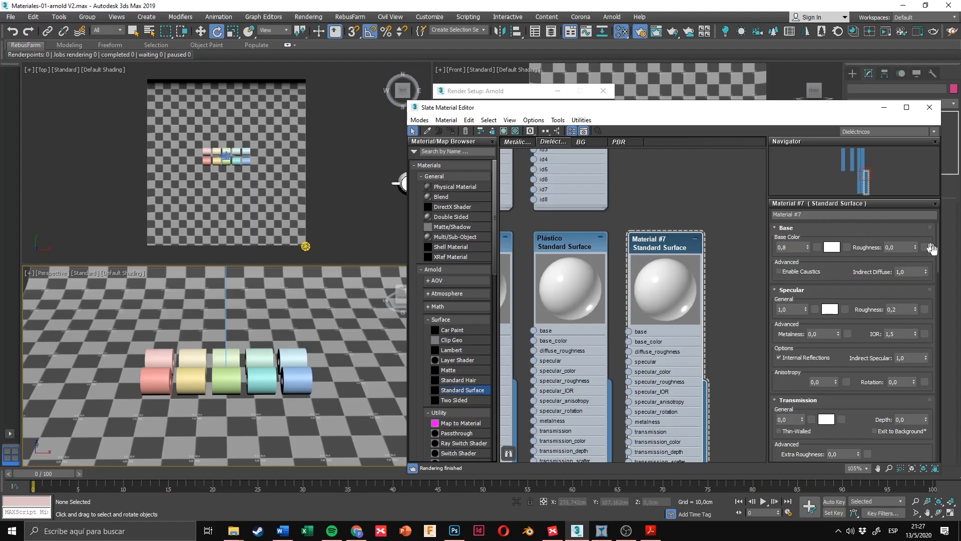
# Step: Examine the new material's full parameter list, from Base and Specular through Transmission, Subsurface, Coat and Sheen to Maps
pyautogui.scroll(-20, 865, 297)
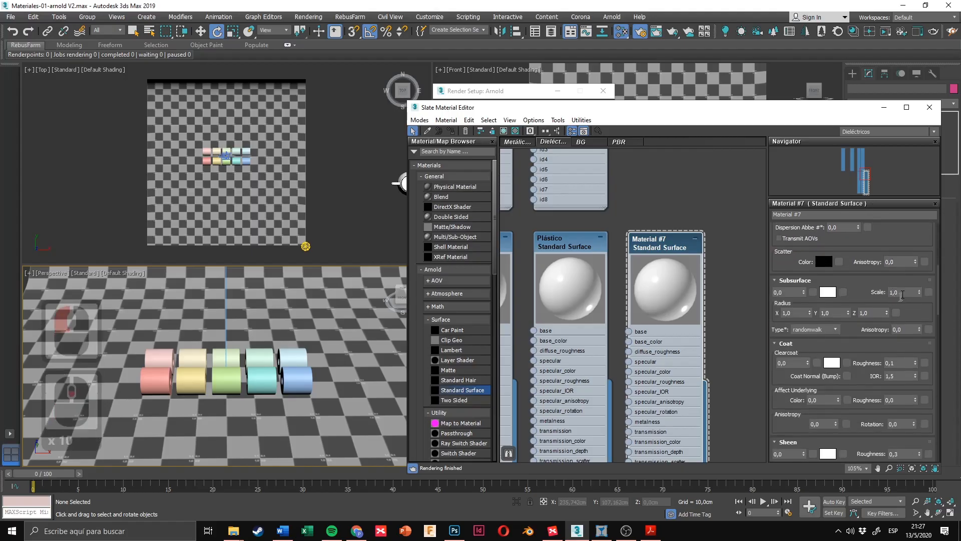
pyautogui.scroll(-20, 912, 283)
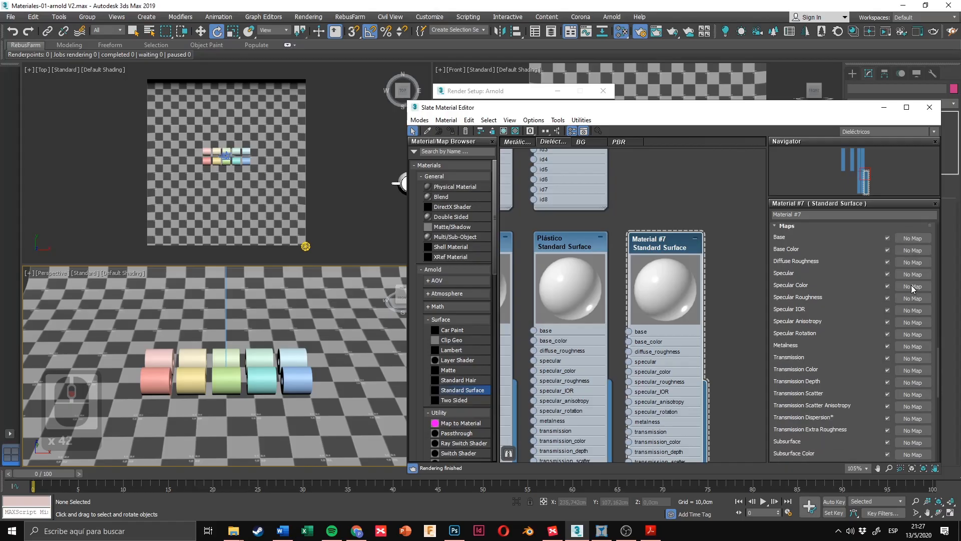
pyautogui.scroll(20, 912, 284)
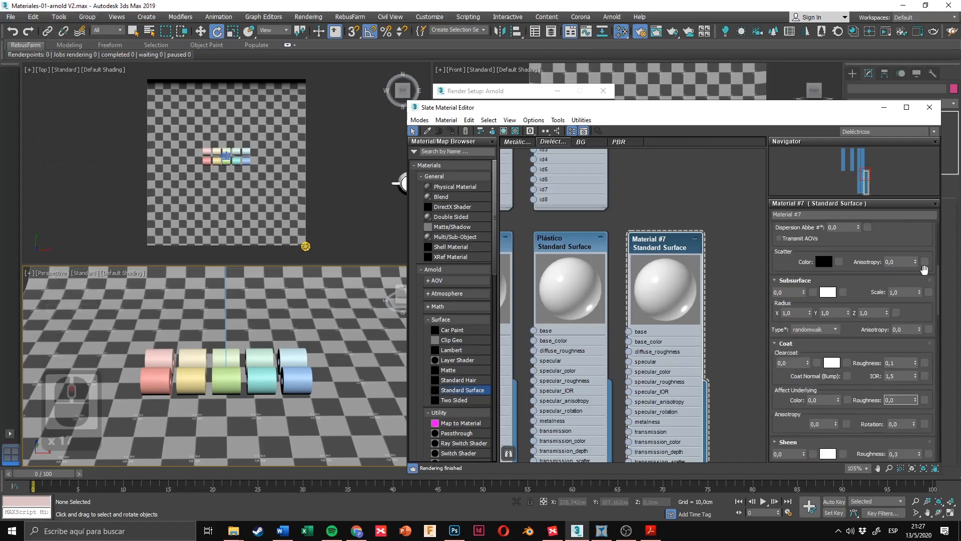
pyautogui.scroll(5, 924, 270)
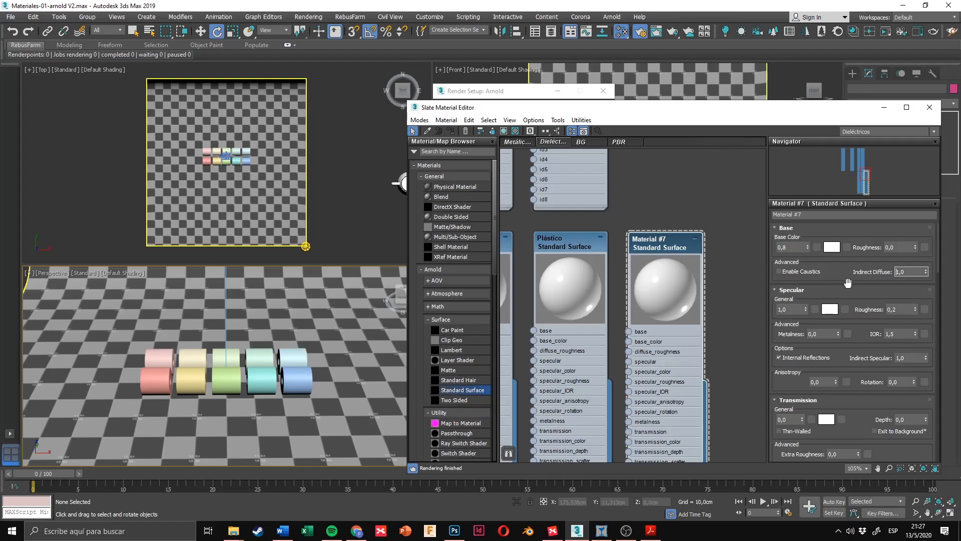
pyautogui.scroll(-18, 851, 290)
pyautogui.scroll(20, 894, 266)
pyautogui.scroll(-13, 871, 330)
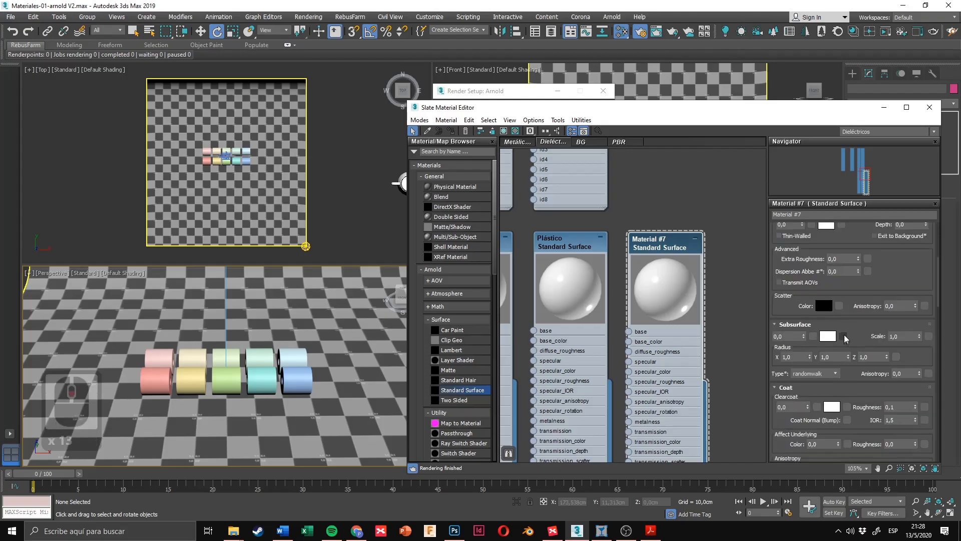
pyautogui.scroll(-2, 846, 339)
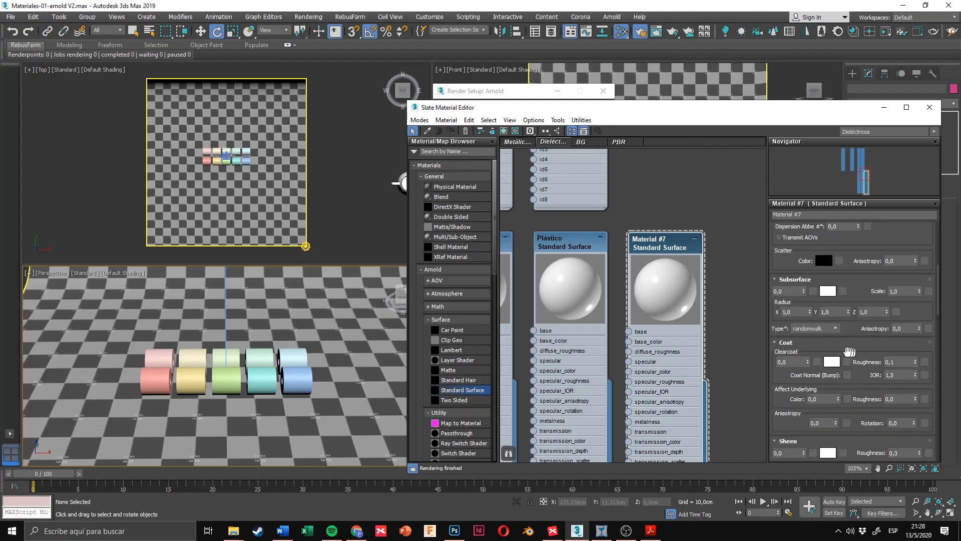
pyautogui.scroll(-8, 849, 350)
pyautogui.scroll(15, 908, 372)
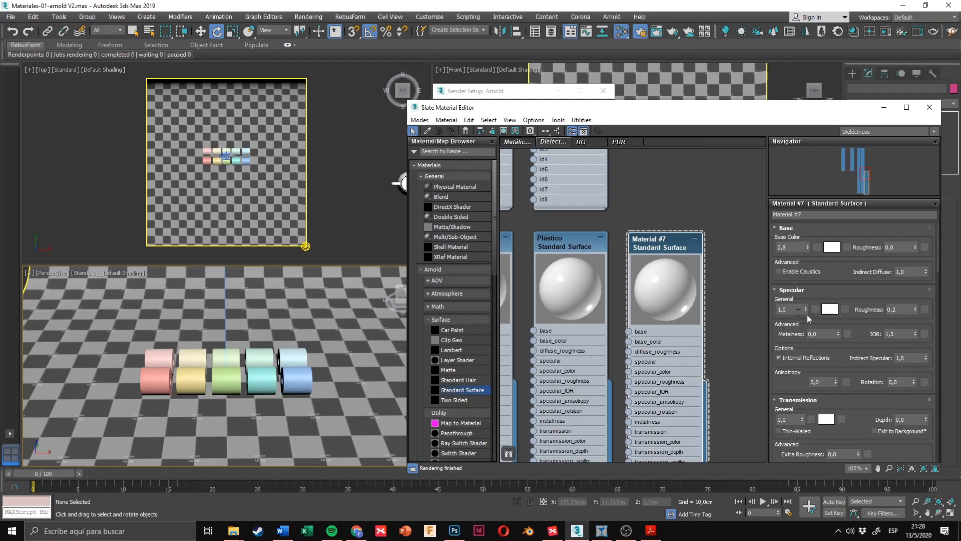
# Step: Collapse and re-expand the Base and Specular parameter groups, and look over their settings down to Transmission
pyautogui.click(775, 229)
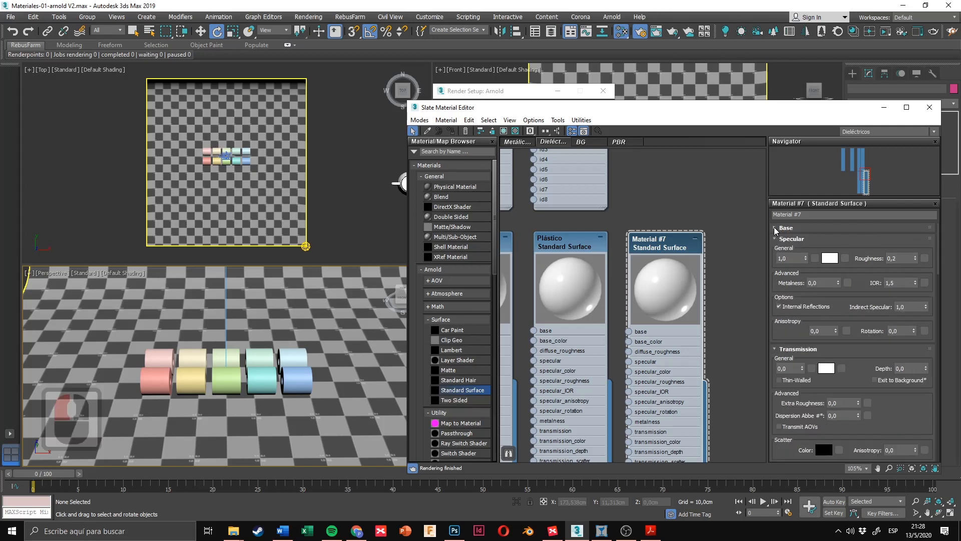
pyautogui.click(775, 229)
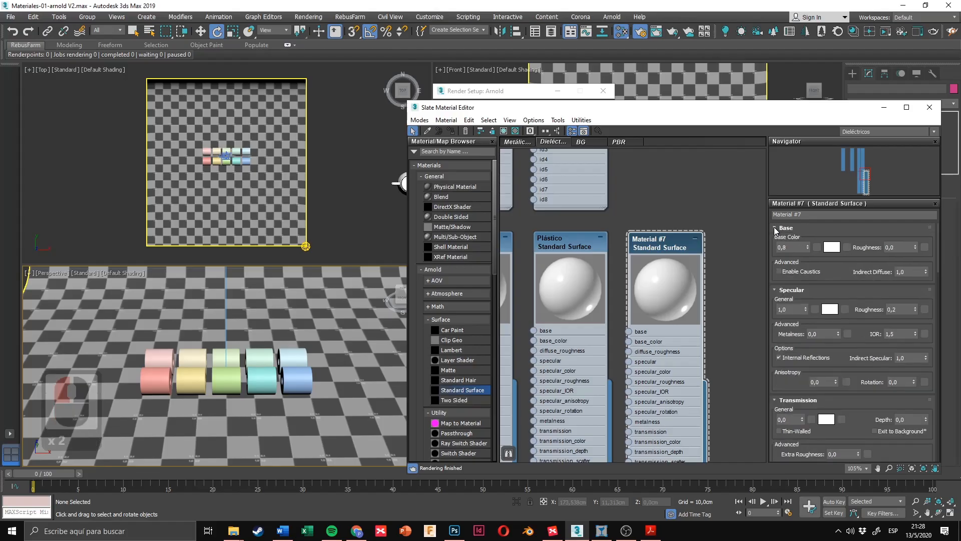
pyautogui.click(775, 228)
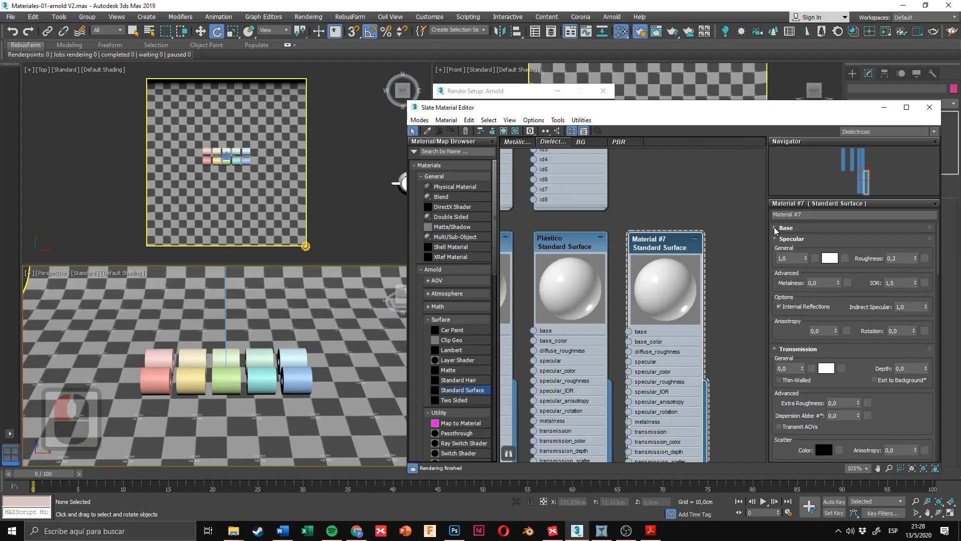
pyautogui.click(775, 228)
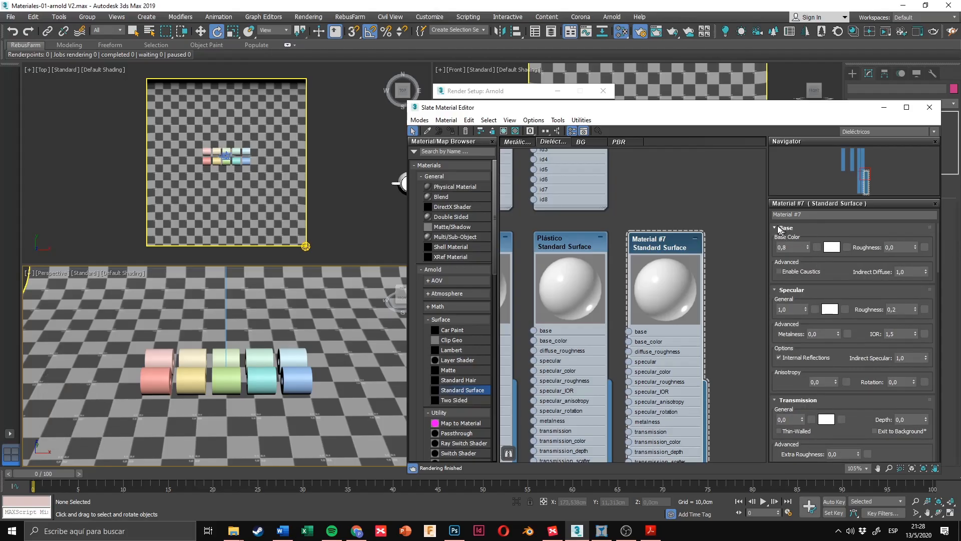
pyautogui.click(780, 290)
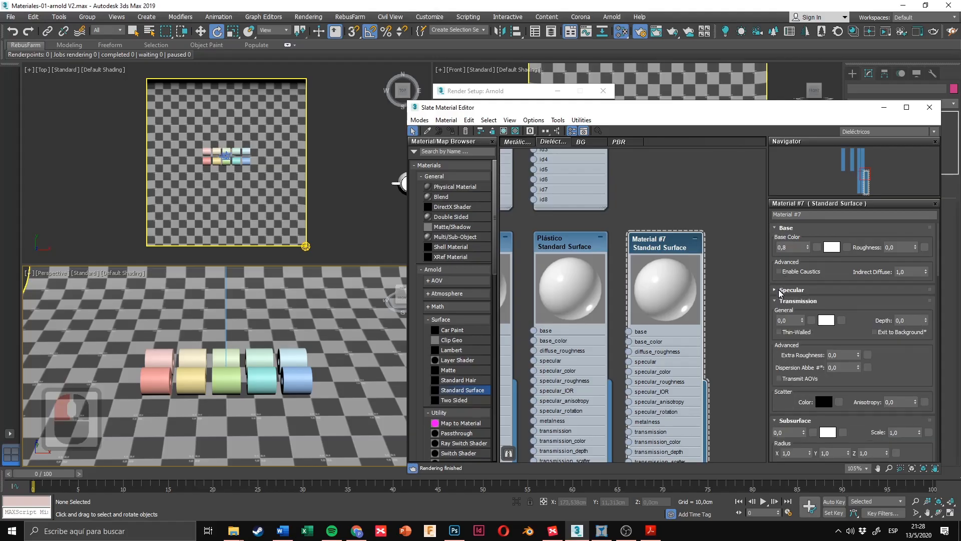
pyautogui.click(780, 291)
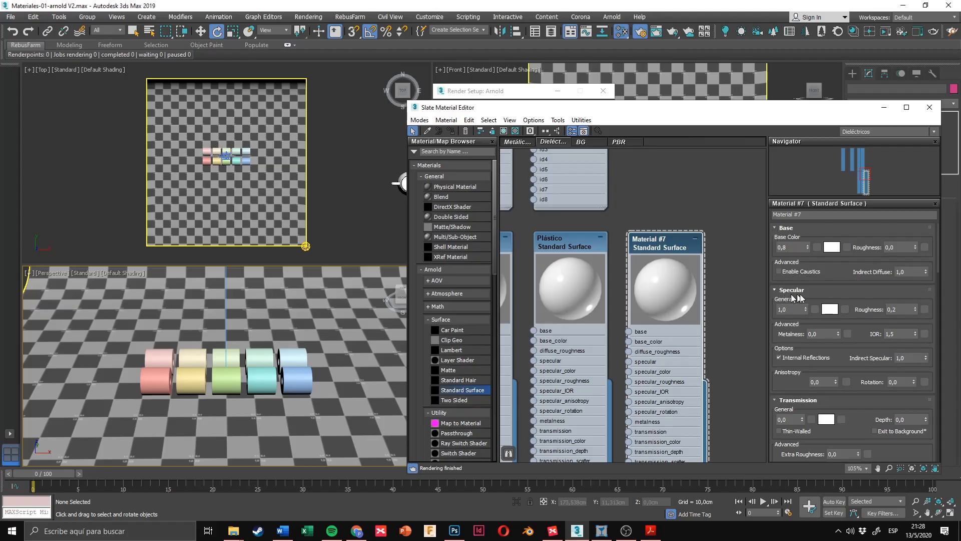
pyautogui.scroll(-5, 822, 420)
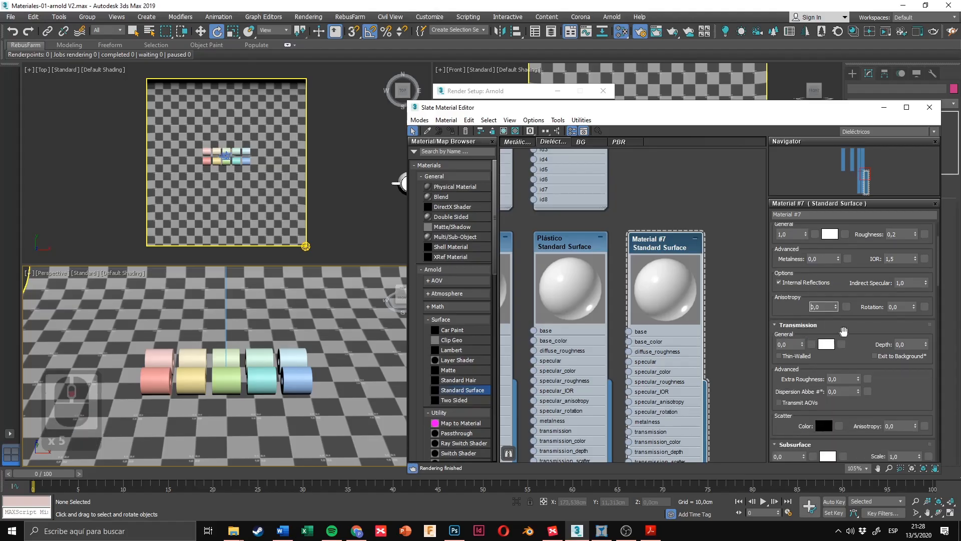
pyautogui.scroll(2, 844, 331)
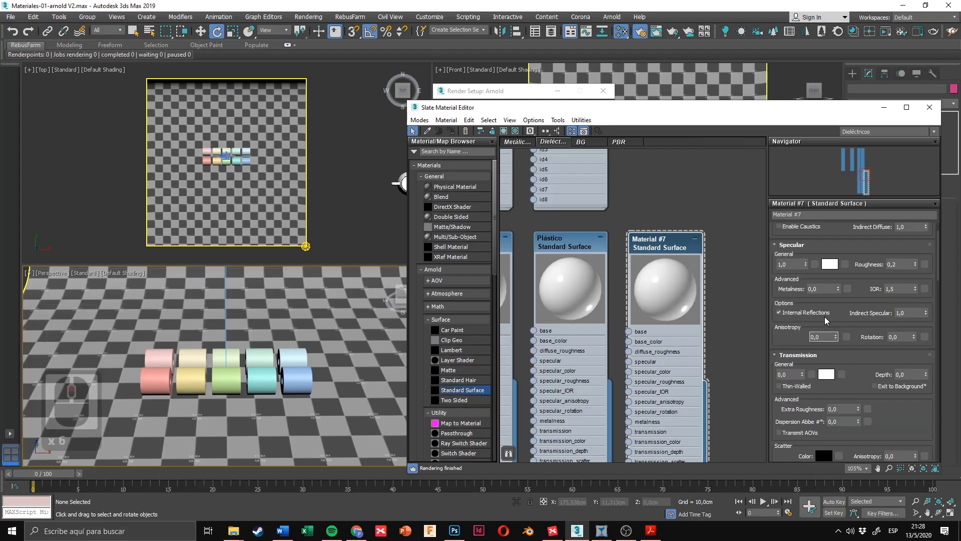
pyautogui.scroll(7, 821, 321)
# Step: Collapse Base, Specular and Transmission to view the Subsurface and Coat groups, and expand all three again
pyautogui.click(796, 228)
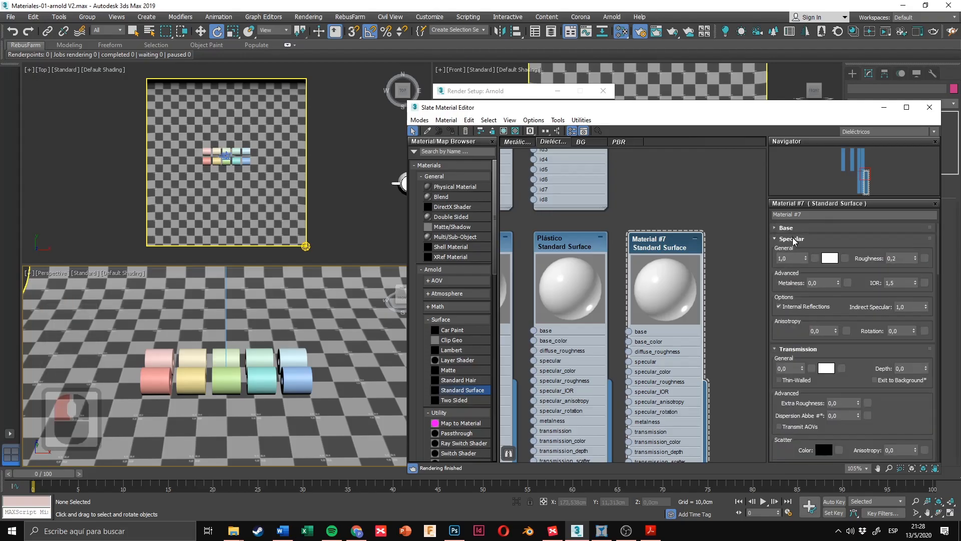
pyautogui.click(796, 239)
pyautogui.click(795, 250)
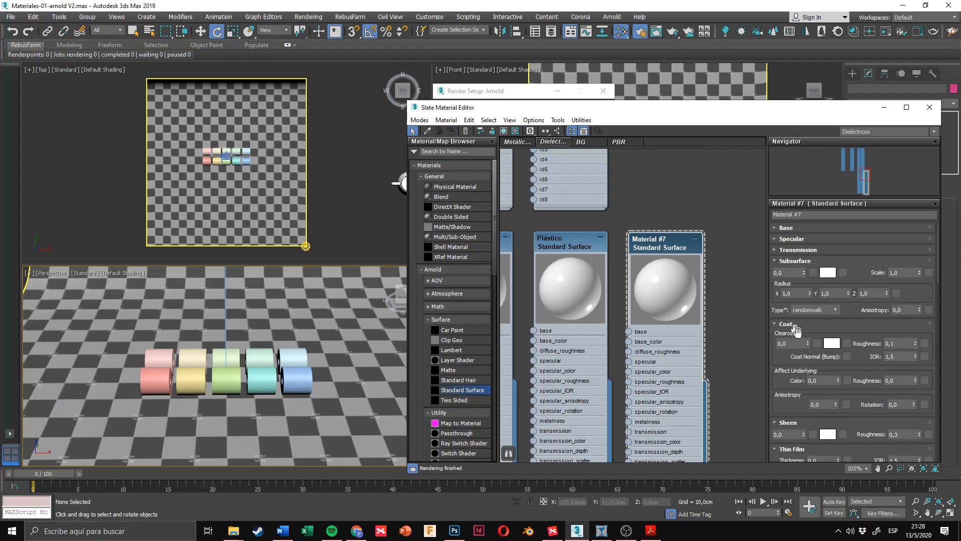
pyautogui.click(791, 250)
pyautogui.click(792, 240)
pyautogui.click(794, 228)
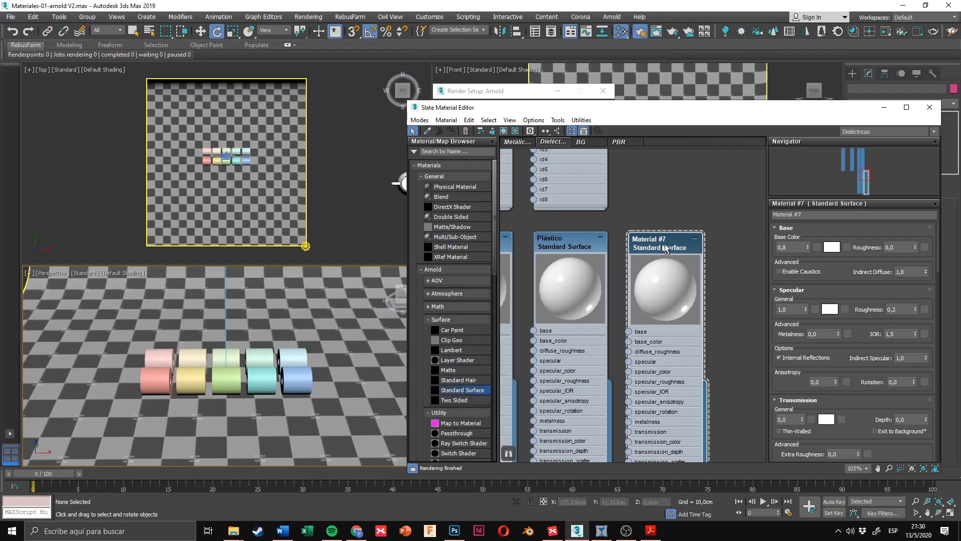
# Step: Rename the new Standard Surface material as Cromado
pyautogui.click(831, 216)
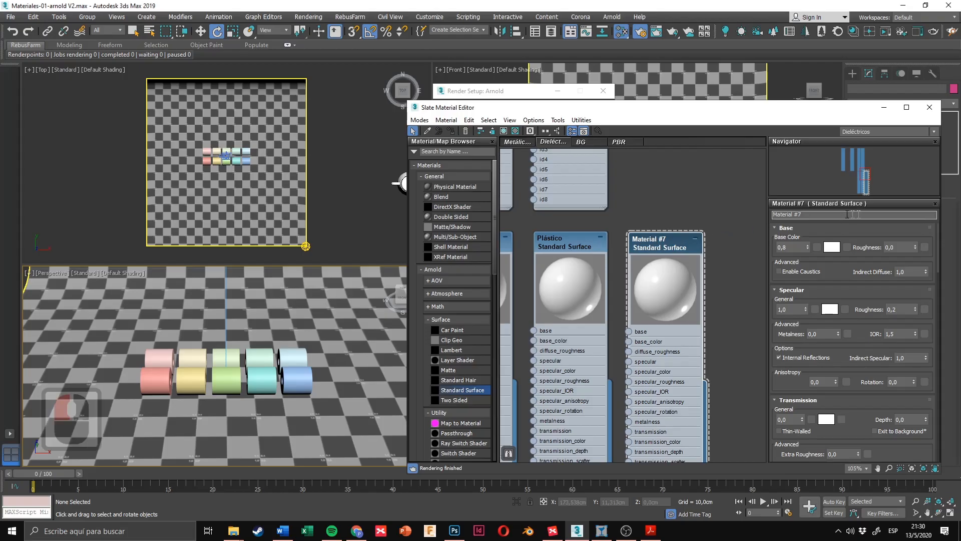
pyautogui.doubleClick(848, 214)
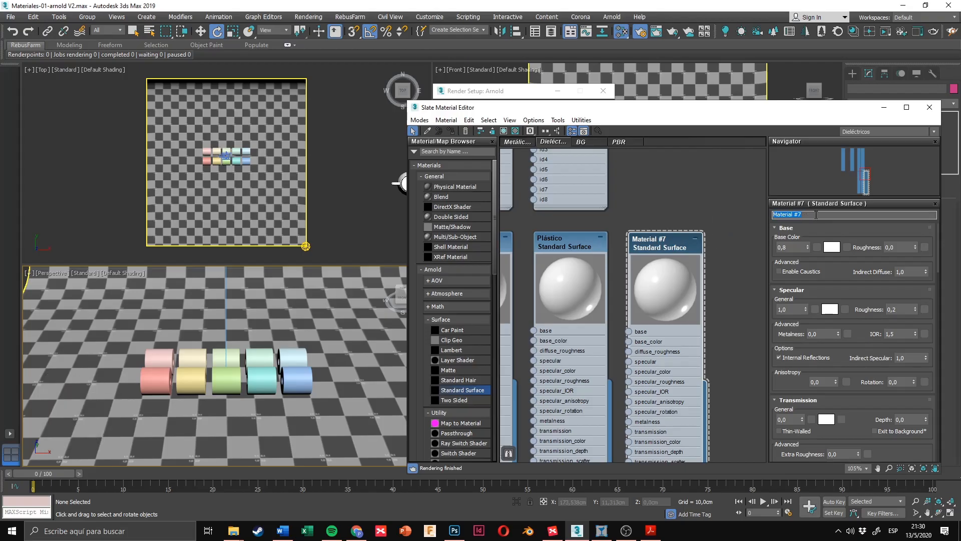
pyautogui.write('Cromado')
pyautogui.click(800, 247)
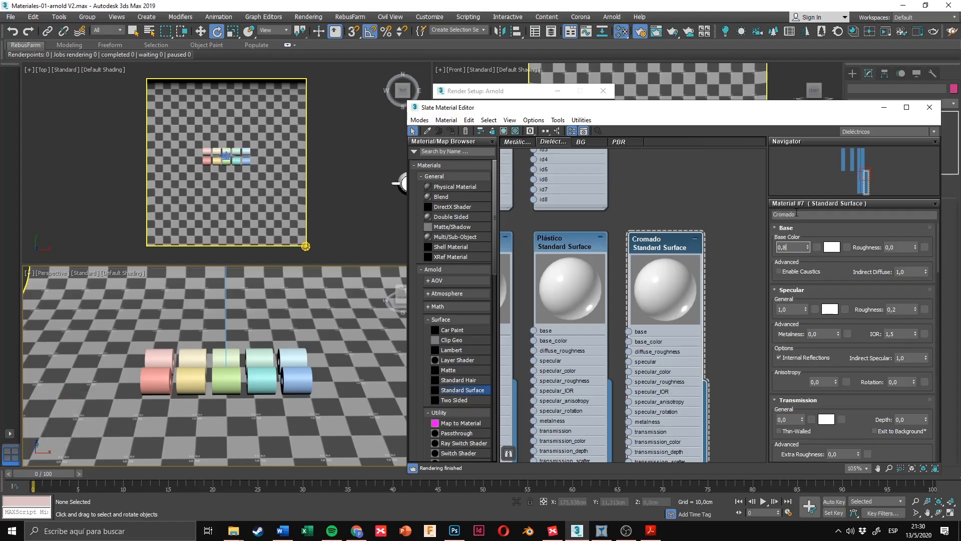
pyautogui.click(815, 216)
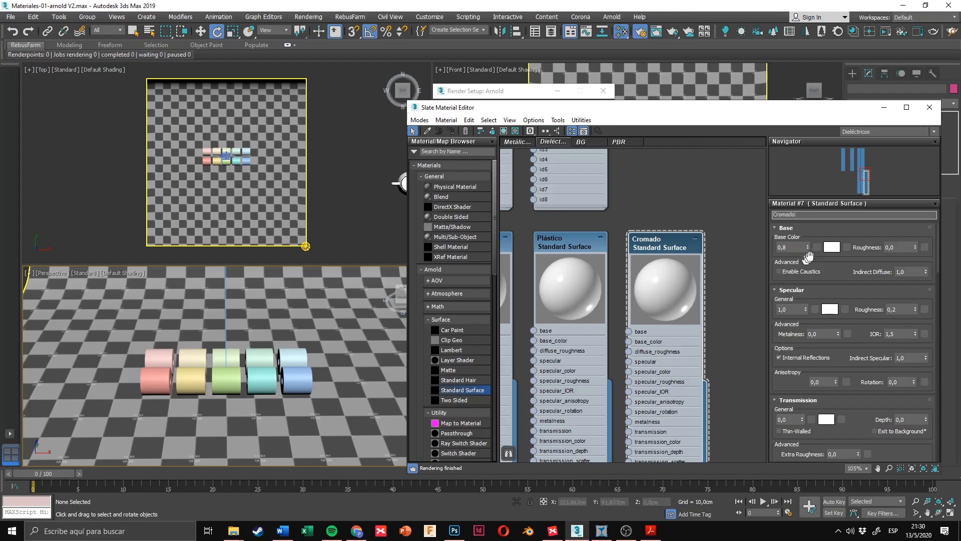
pyautogui.click(721, 232)
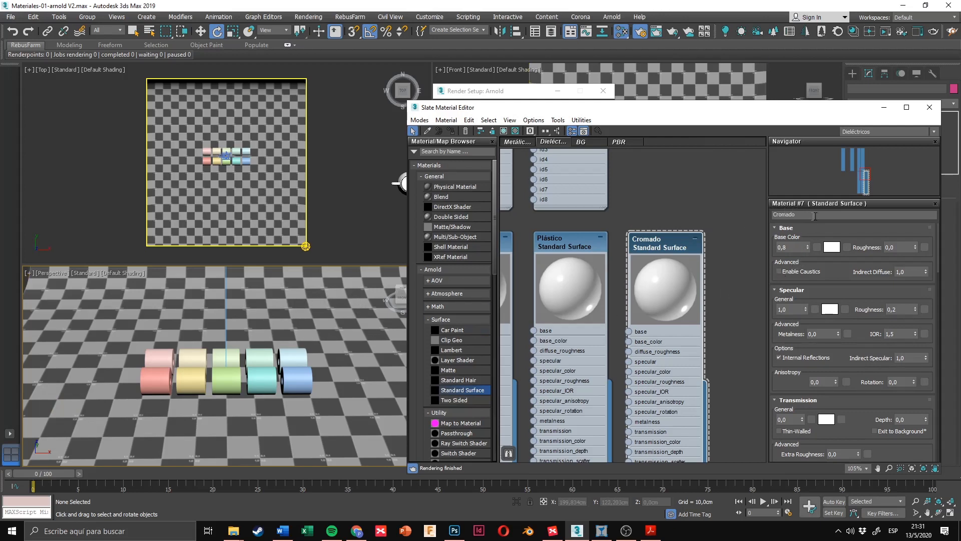
pyautogui.doubleClick(799, 214)
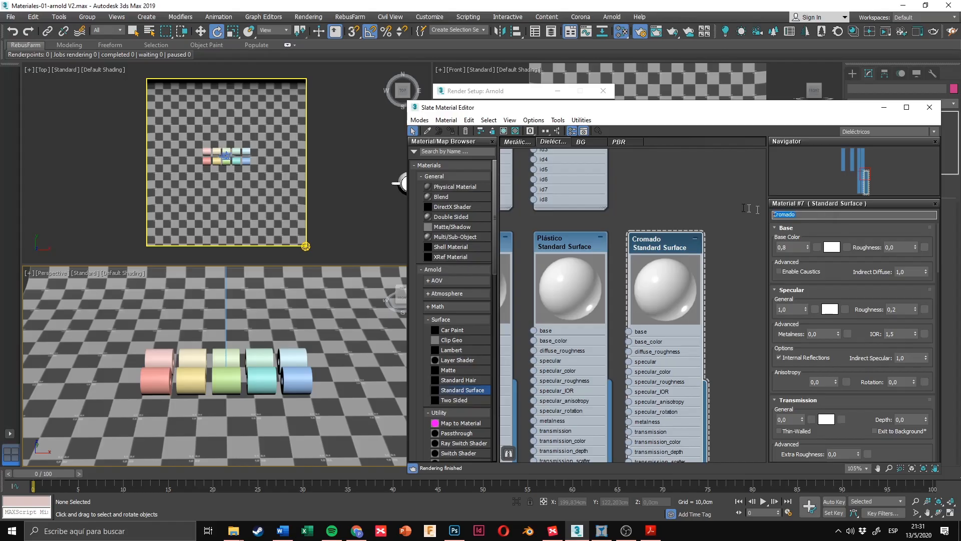
pyautogui.click(802, 214)
pyautogui.doubleClick(809, 215)
pyautogui.moveTo(799, 213); pyautogui.dragTo(765, 219)
pyautogui.click(676, 234)
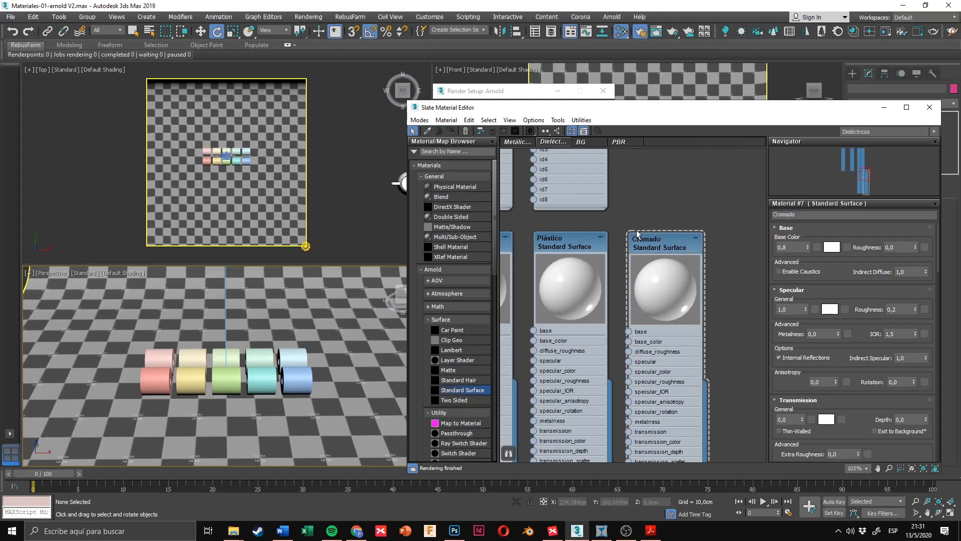
# Step: Delete the Cromado material node from the Dieléctricos view and bring the Plástico Mate and Plástico nodes into focus
pyautogui.scroll(-3, 639, 261)
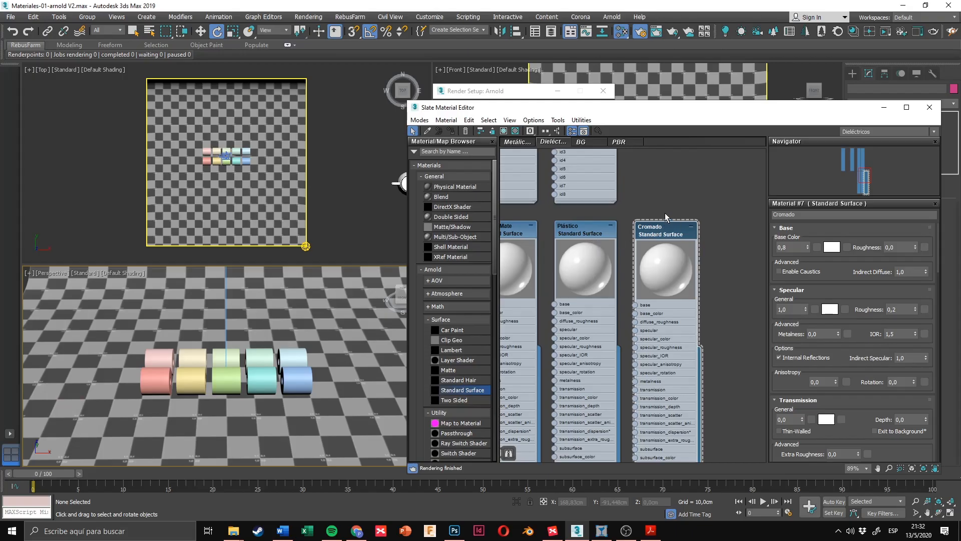
pyautogui.moveTo(667, 231); pyautogui.dragTo(684, 222)
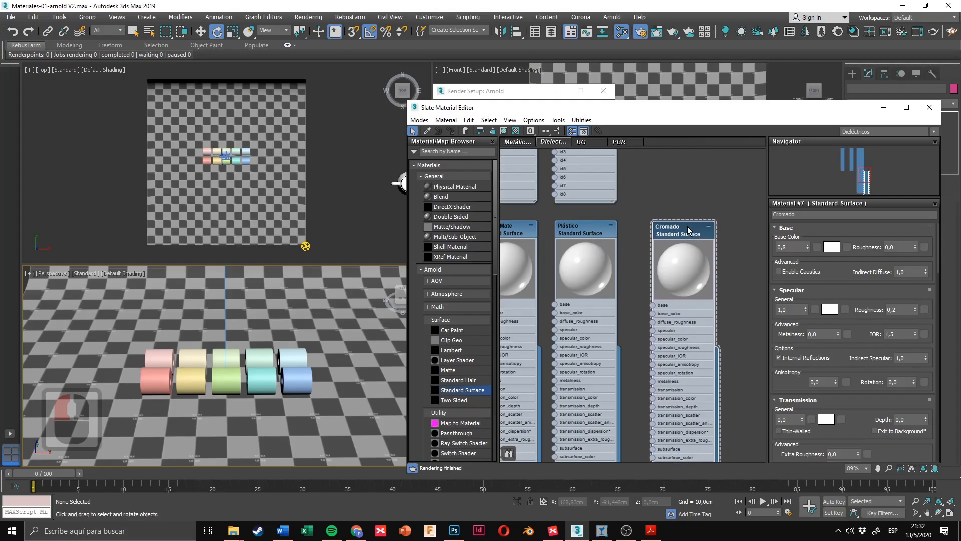
pyautogui.press('Delete')
pyautogui.moveTo(611, 228); pyautogui.dragTo(647, 222, button='middle')
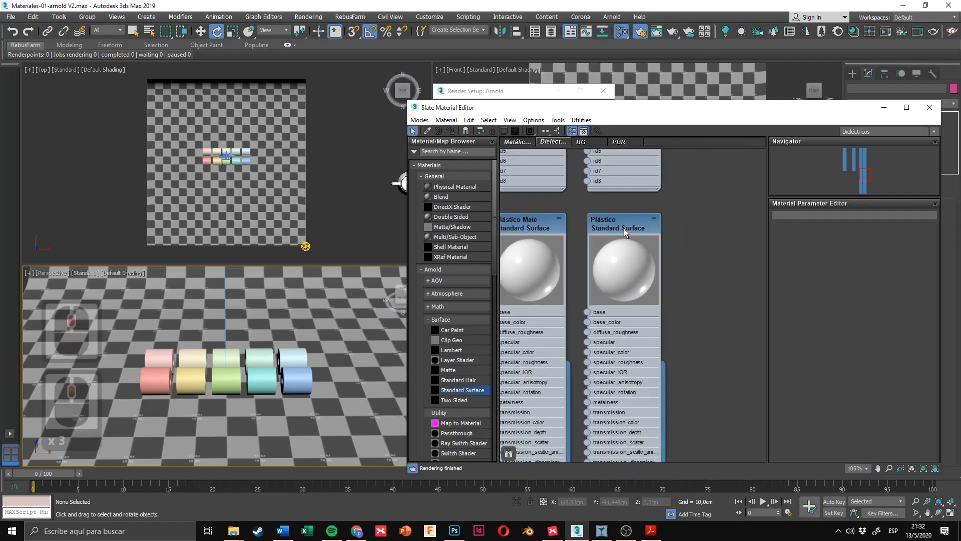
pyautogui.scroll(10, 624, 228)
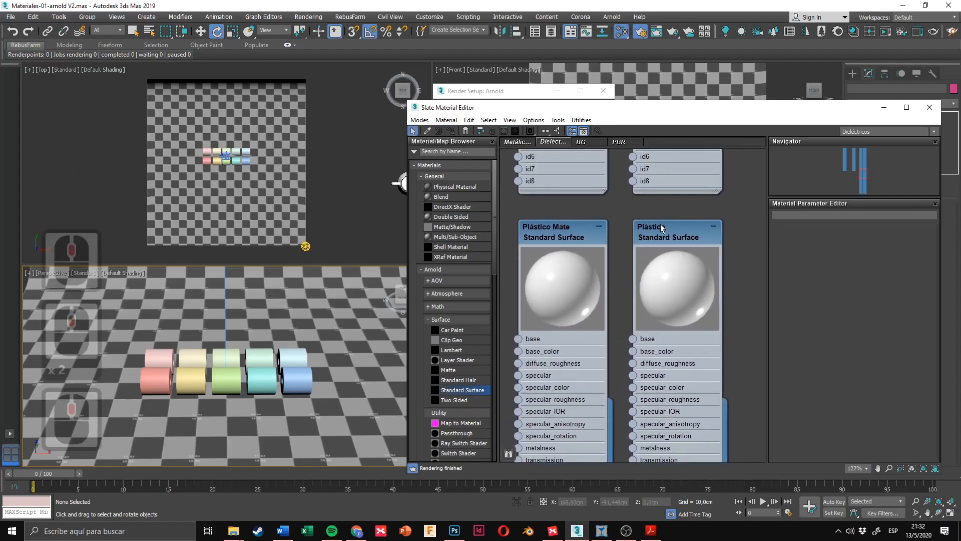
# Step: Switch to Materiales.pdf in Acrobat Reader, examine the two orange plastic cylinders up close, and return to 3ds Max
pyautogui.click(651, 530)
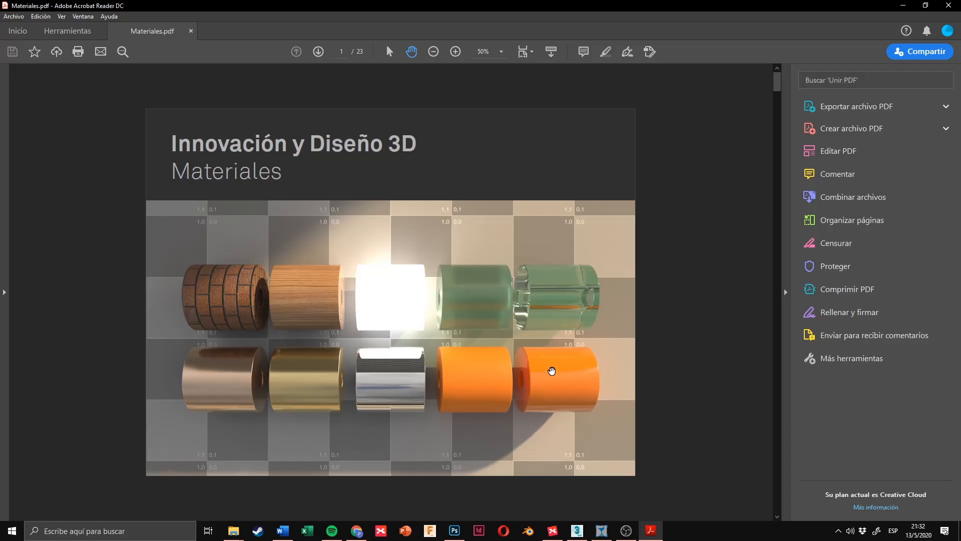
pyautogui.click(587, 391)
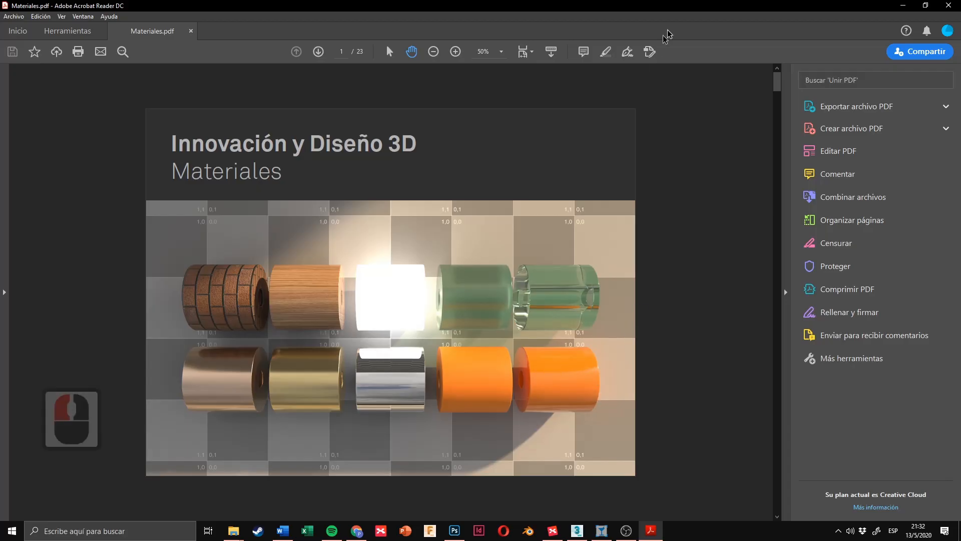
pyautogui.keyDown('ctrl'); pyautogui.scroll(4, 616, 395); pyautogui.keyUp('ctrl')
pyautogui.keyDown('ctrl'); pyautogui.scroll(1, 621, 395); pyautogui.keyUp('ctrl')
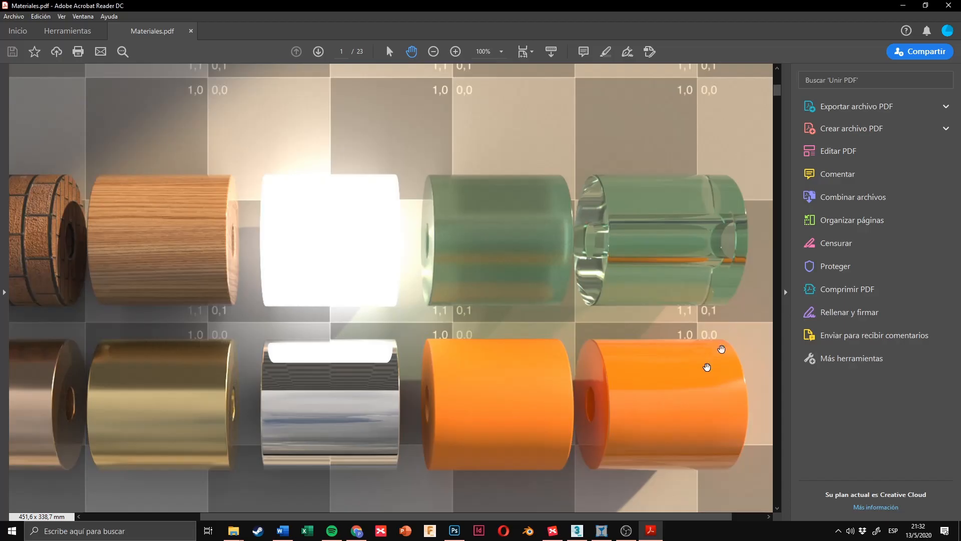
pyautogui.keyDown('ctrl'); pyautogui.scroll(-1, 678, 377); pyautogui.keyUp('ctrl')
pyautogui.keyDown('ctrl'); pyautogui.scroll(-3, 678, 378); pyautogui.keyUp('ctrl')
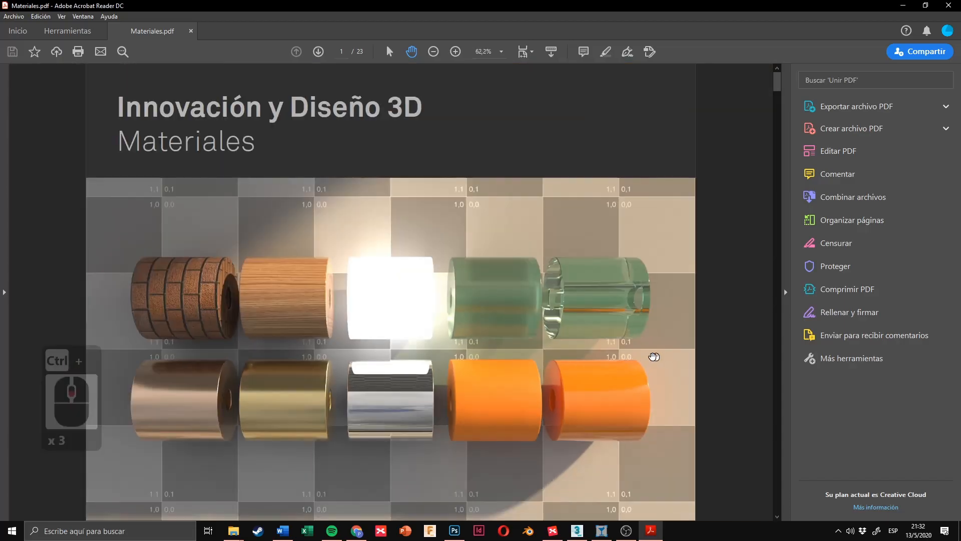
pyautogui.keyDown('ctrl'); pyautogui.scroll(1, 610, 345); pyautogui.keyUp('ctrl')
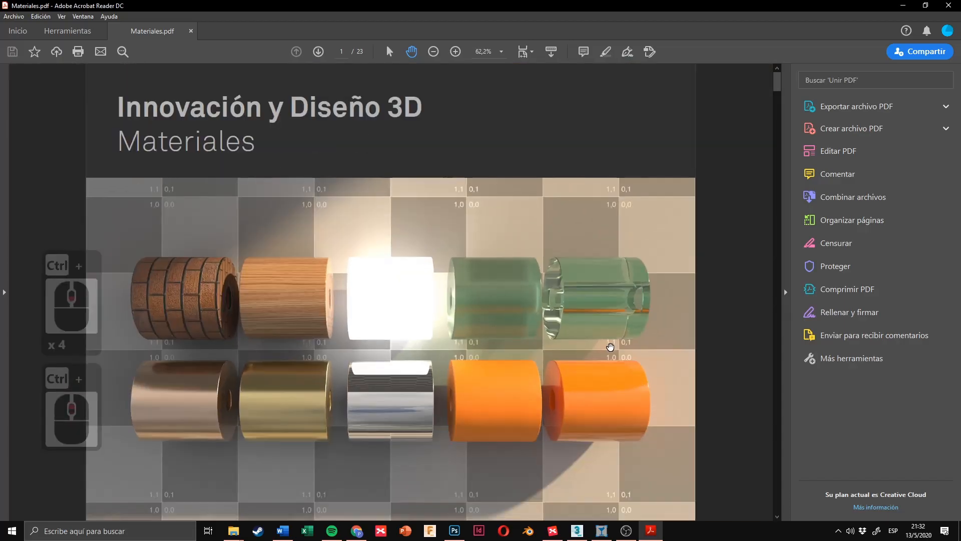
pyautogui.click(904, 6)
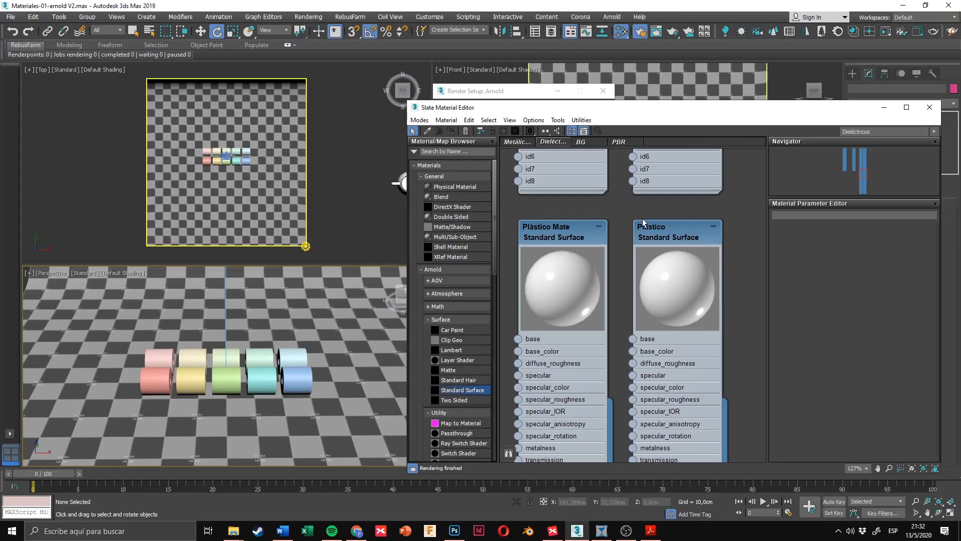
# Step: Open the Plástico material's parameters, show the colored checker background in its preview, and check the reference PDF's glossy orange cylinder
pyautogui.doubleClick(666, 237)
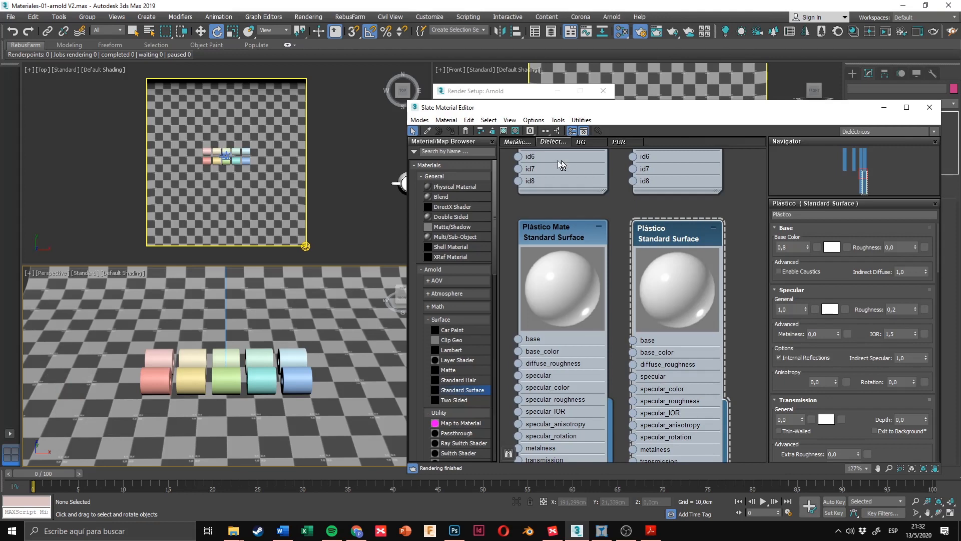
pyautogui.click(515, 131)
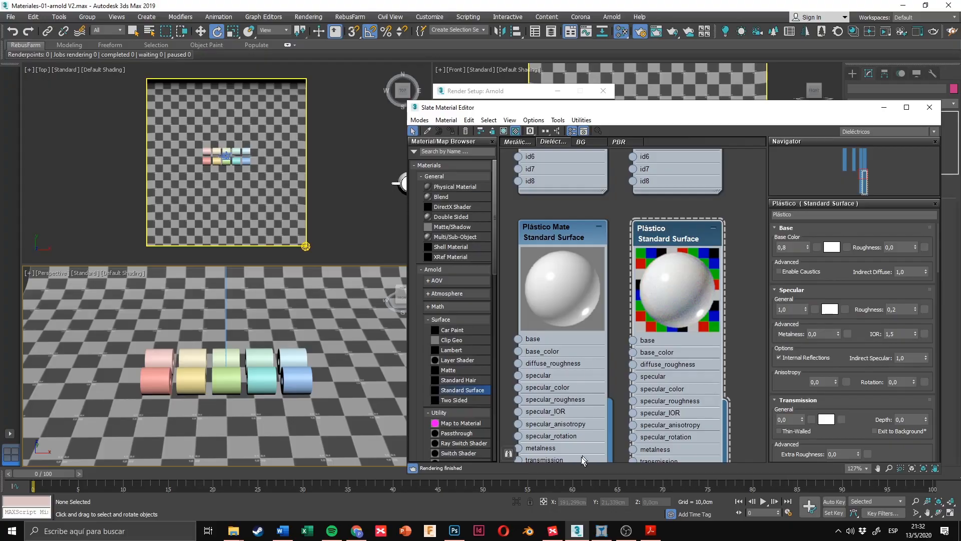
pyautogui.click(650, 530)
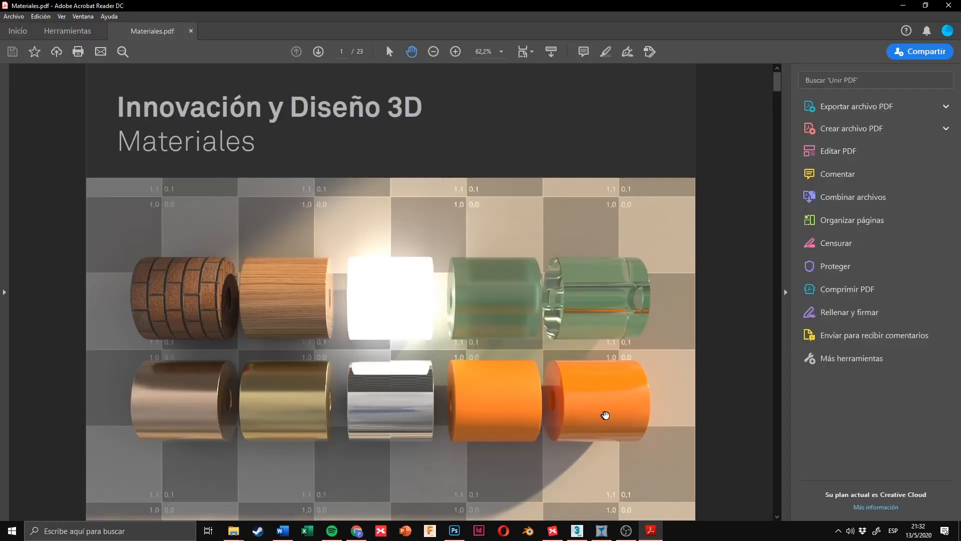
pyautogui.click(650, 530)
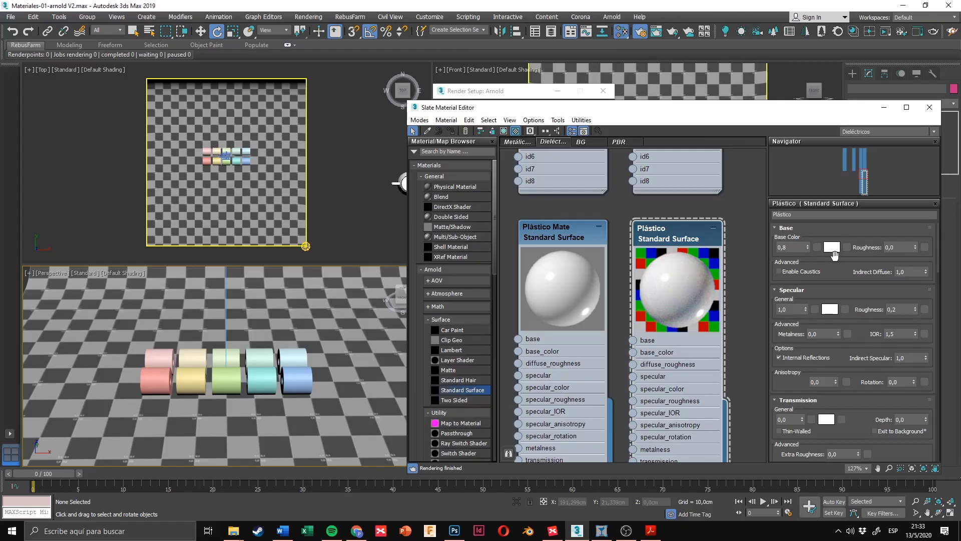
# Step: Set the Plástico material's base color to a fully saturated orange and compare it with the orange cylinders in the reference PDF
pyautogui.click(788, 228)
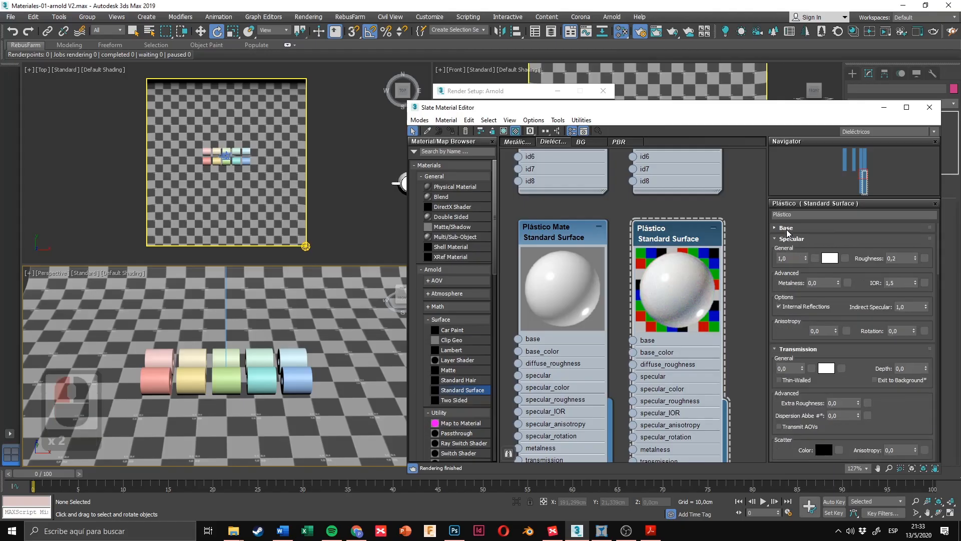
pyautogui.click(787, 227)
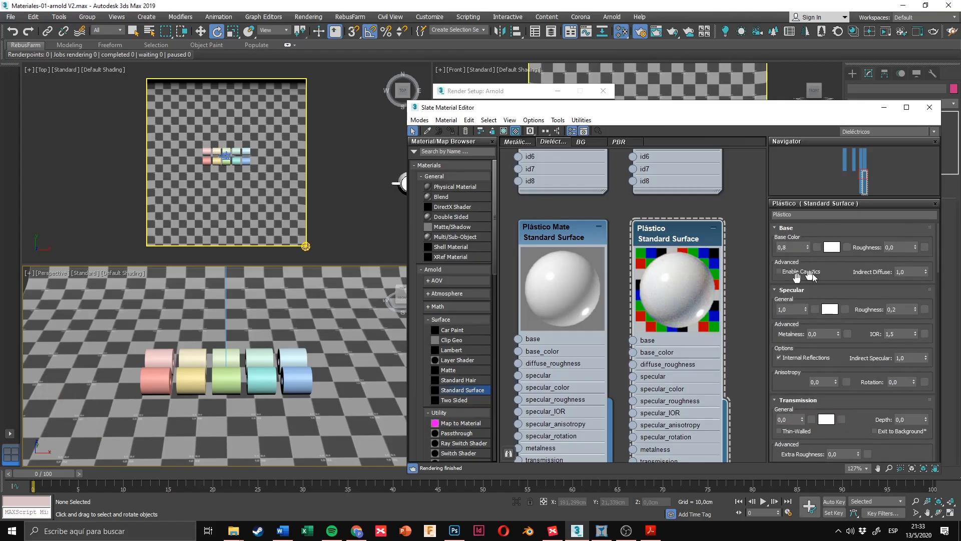
pyautogui.click(832, 247)
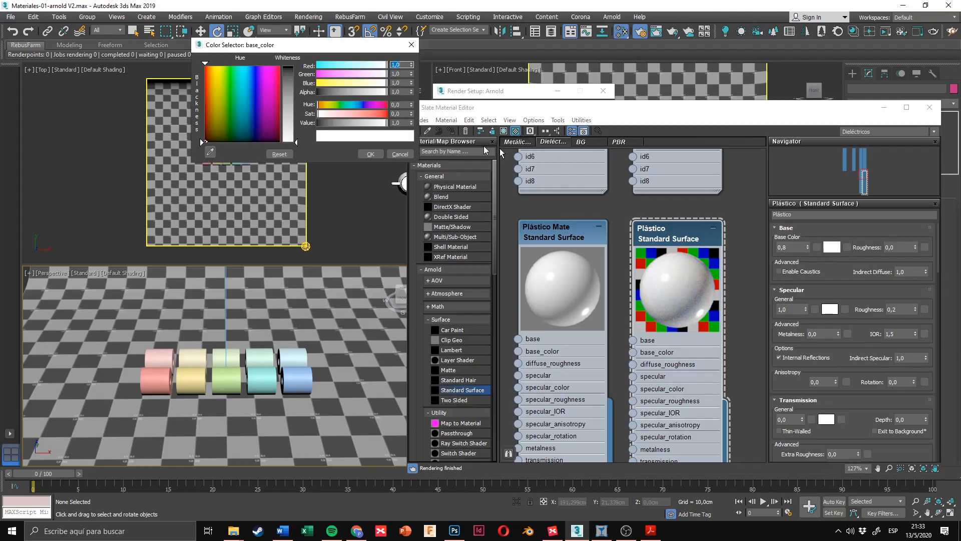
pyautogui.click(214, 75)
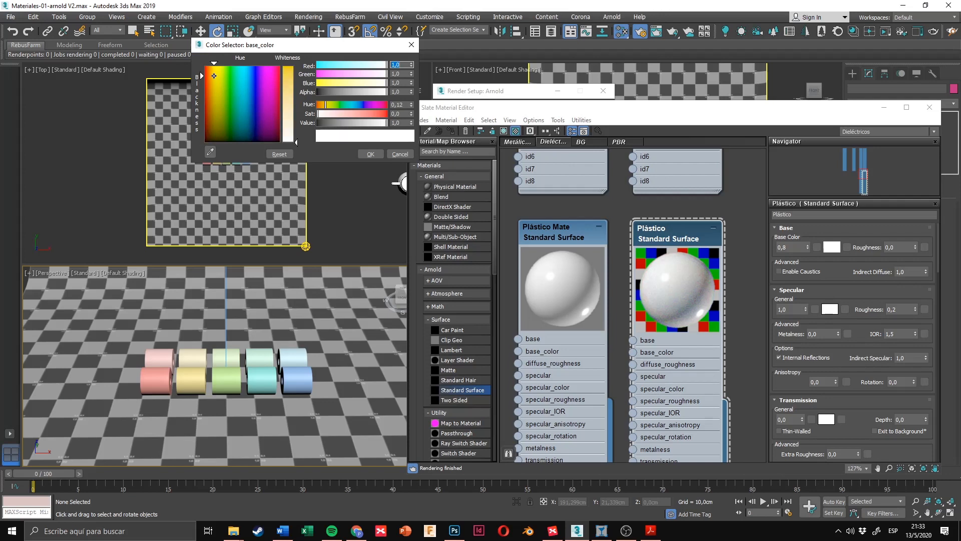
pyautogui.moveTo(287, 92); pyautogui.dragTo(288, 66)
pyautogui.moveTo(211, 71); pyautogui.dragTo(209, 70)
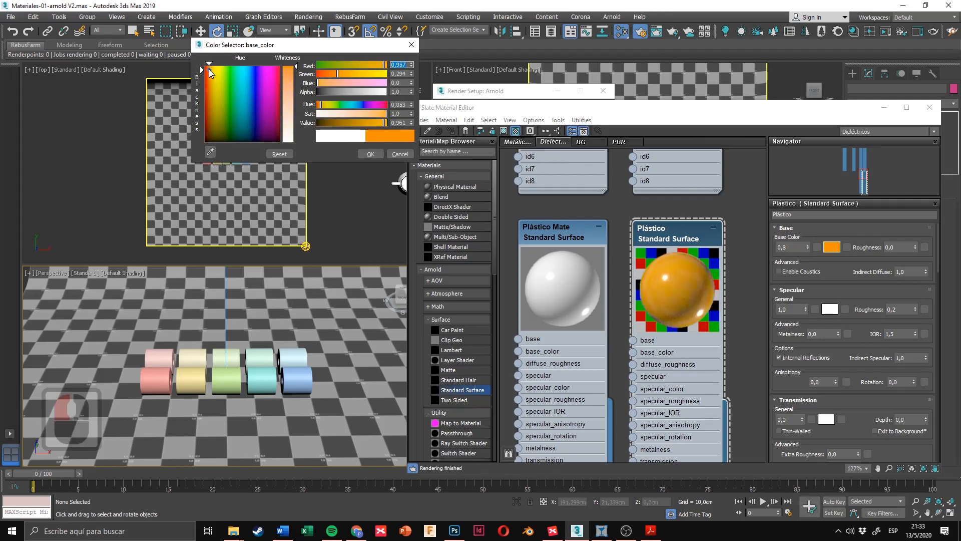
pyautogui.click(370, 153)
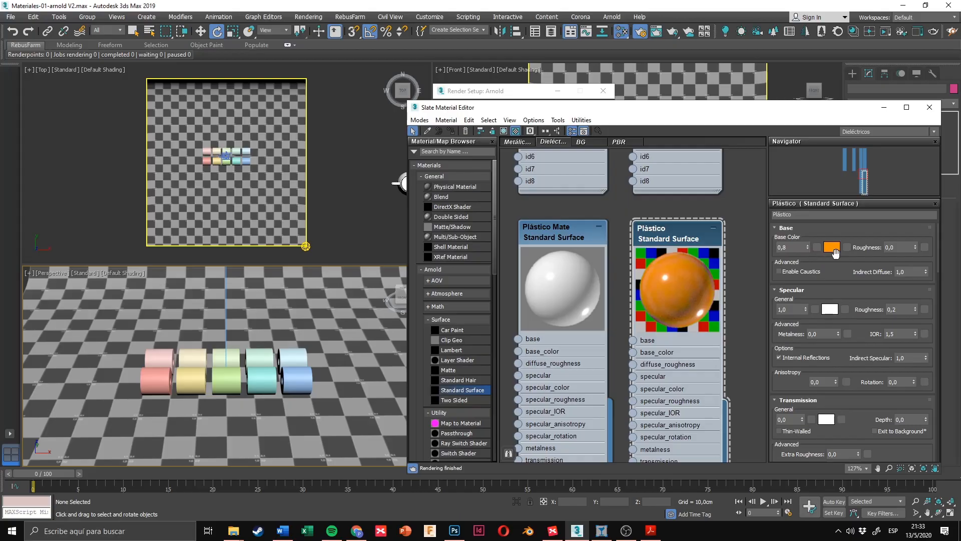
pyautogui.click(651, 531)
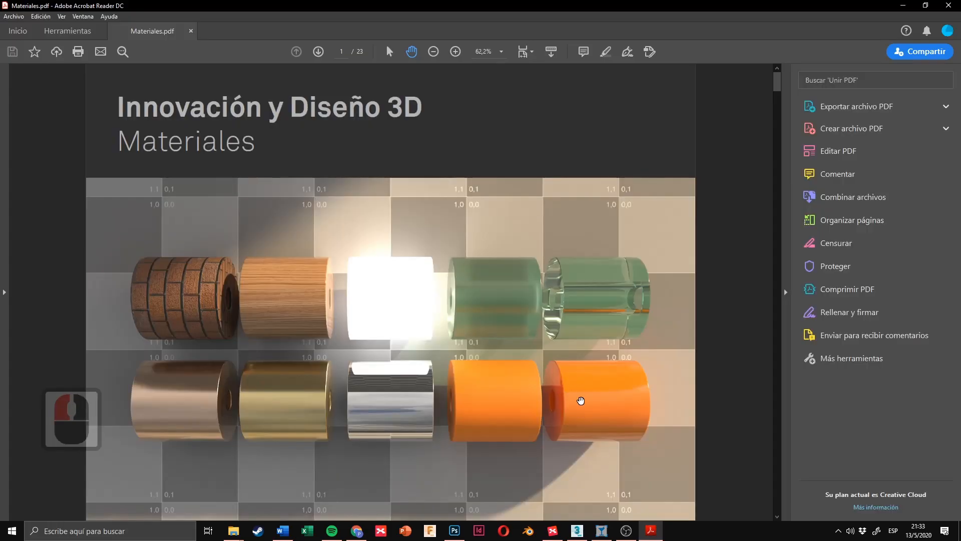
pyautogui.click(652, 531)
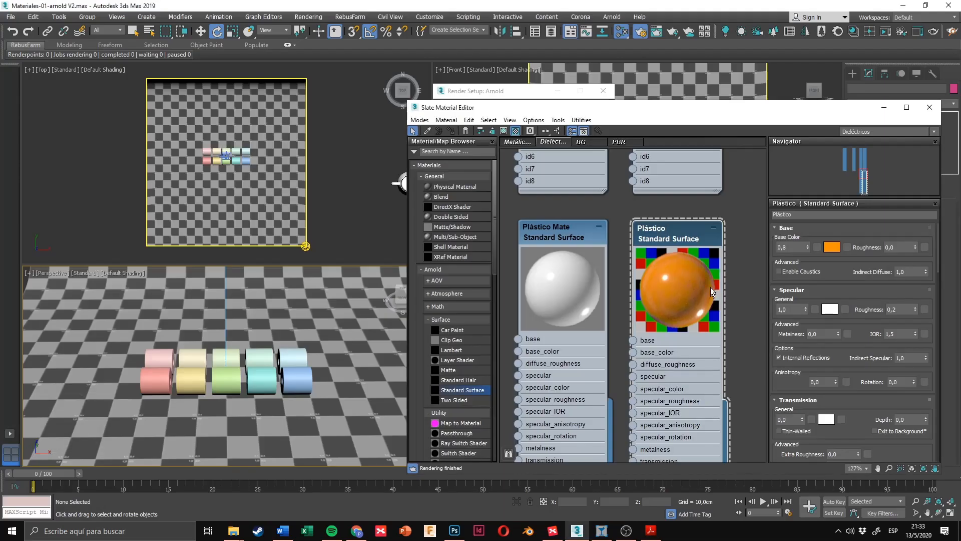
# Step: Examine the orange preview sphere up close and look over the Plástico material's Specular settings, comparing the Specular and Base Roughness values
pyautogui.scroll(14, 706, 293)
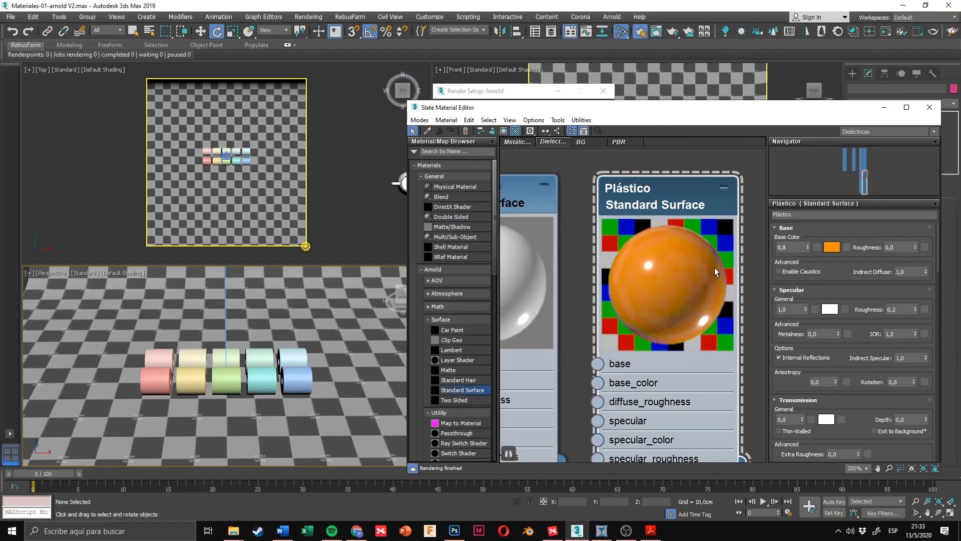
pyautogui.scroll(-5, 707, 268)
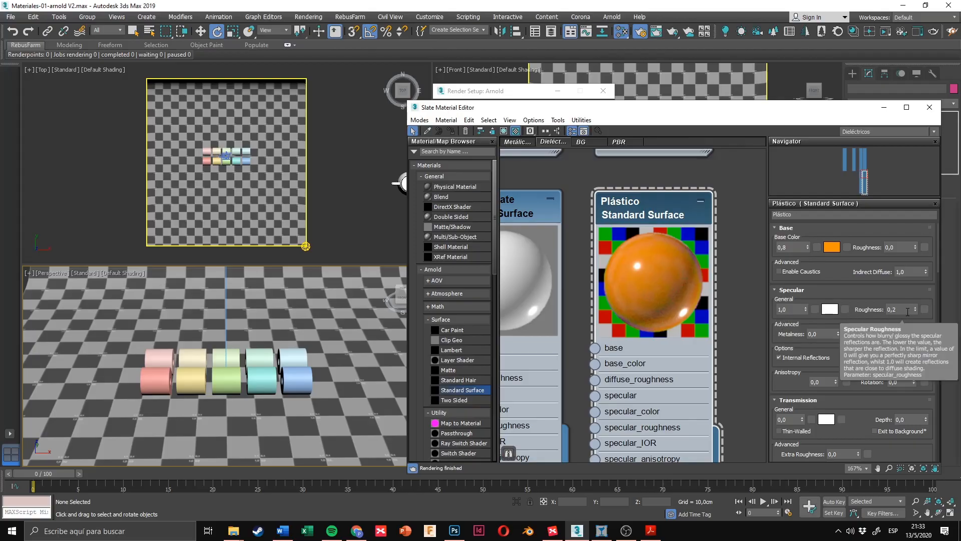
pyautogui.click(907, 309)
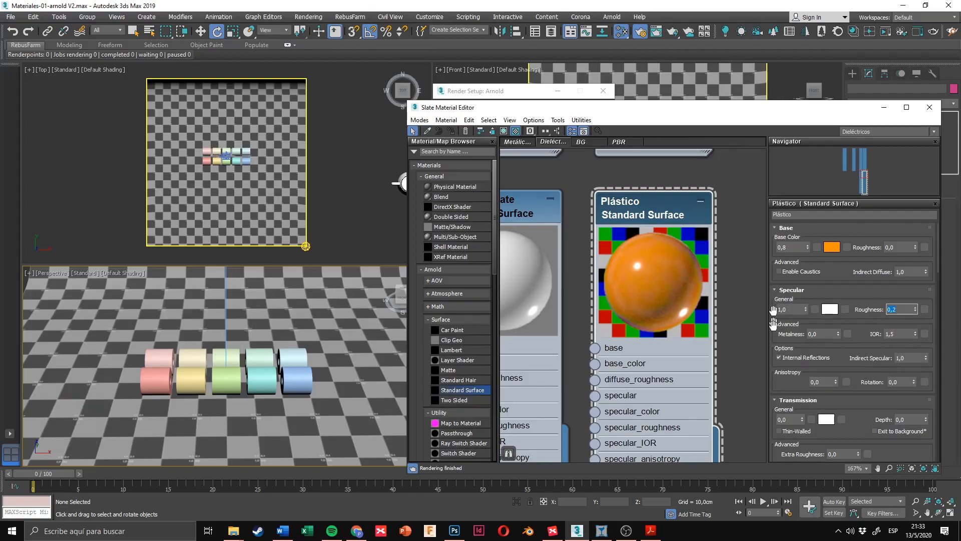
pyautogui.click(797, 292)
pyautogui.click(797, 292)
pyautogui.click(797, 292)
pyautogui.click(796, 292)
pyautogui.click(796, 291)
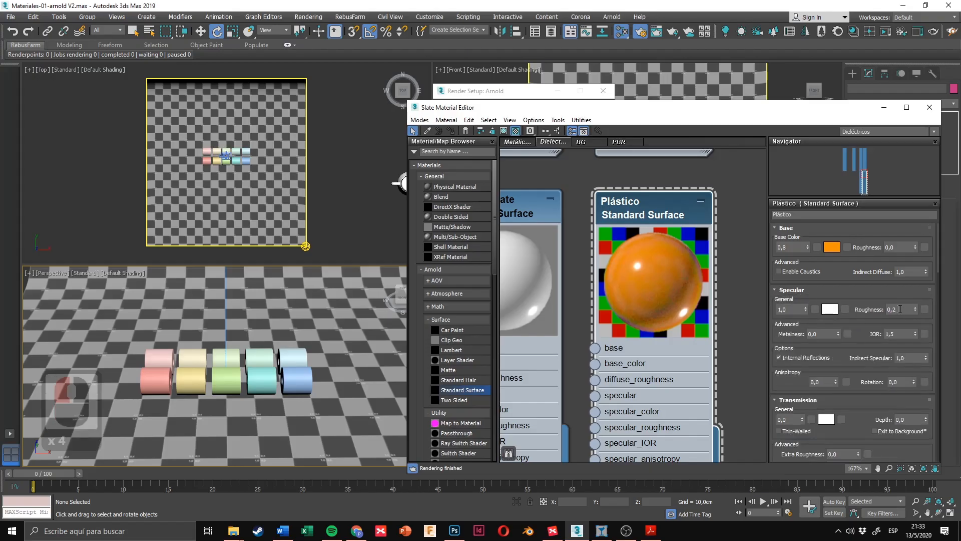
pyautogui.click(899, 309)
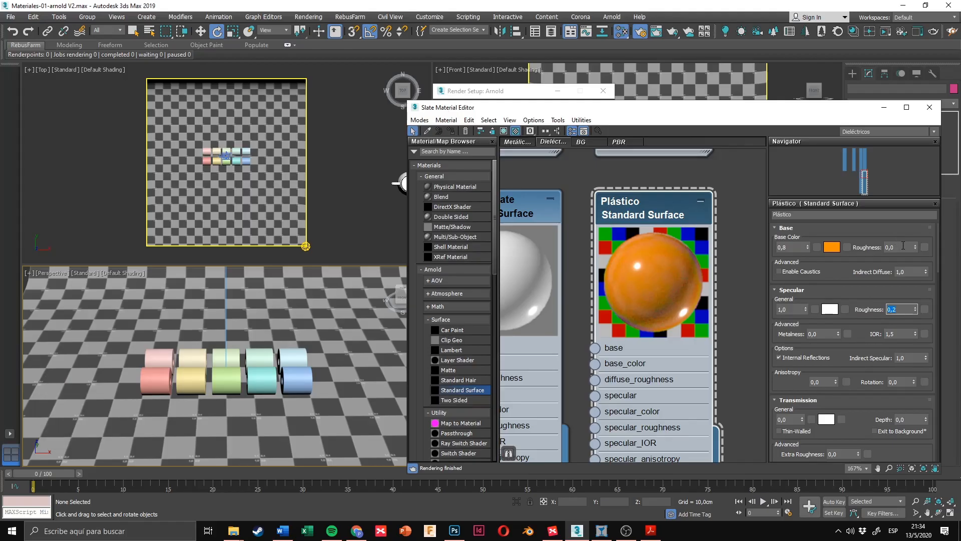
pyautogui.click(901, 247)
pyautogui.doubleClick(891, 309)
pyautogui.click(847, 311)
pyautogui.click(900, 309)
# Step: Try the Plástico material's Specular Roughness at 0,0 and at 1,0, checking the finish against the reference PDF
pyautogui.moveTo(913, 311); pyautogui.dragTo(915, 339)
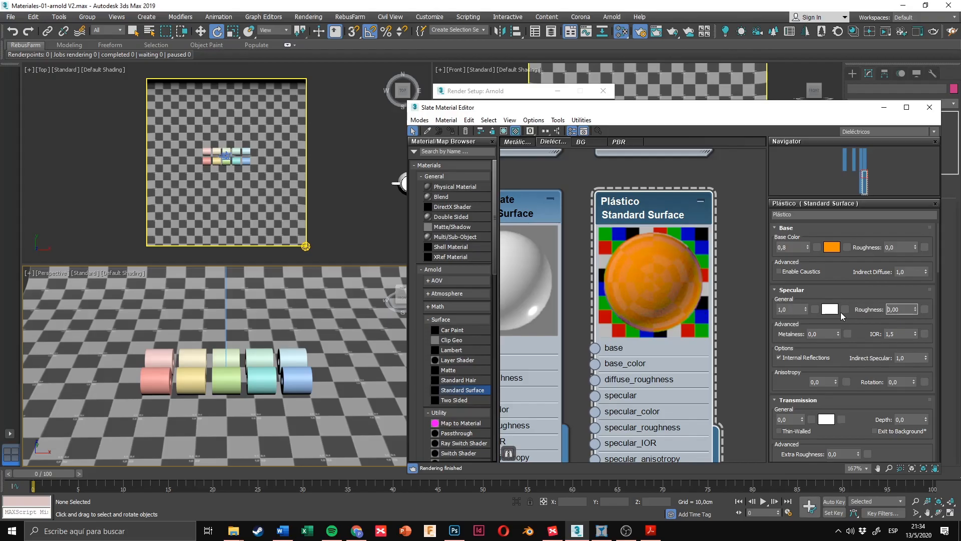
pyautogui.moveTo(916, 313); pyautogui.dragTo(925, 249)
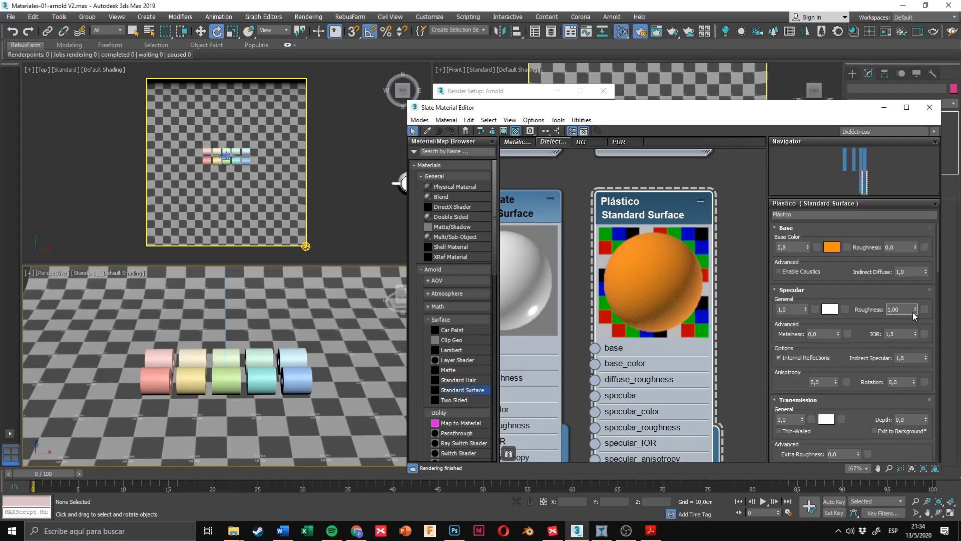
pyautogui.click(651, 531)
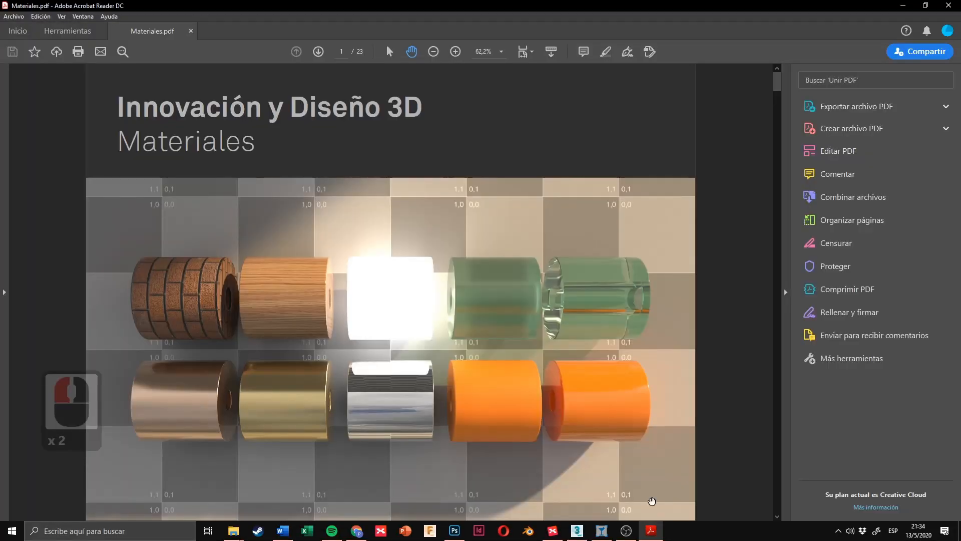
pyautogui.click(651, 530)
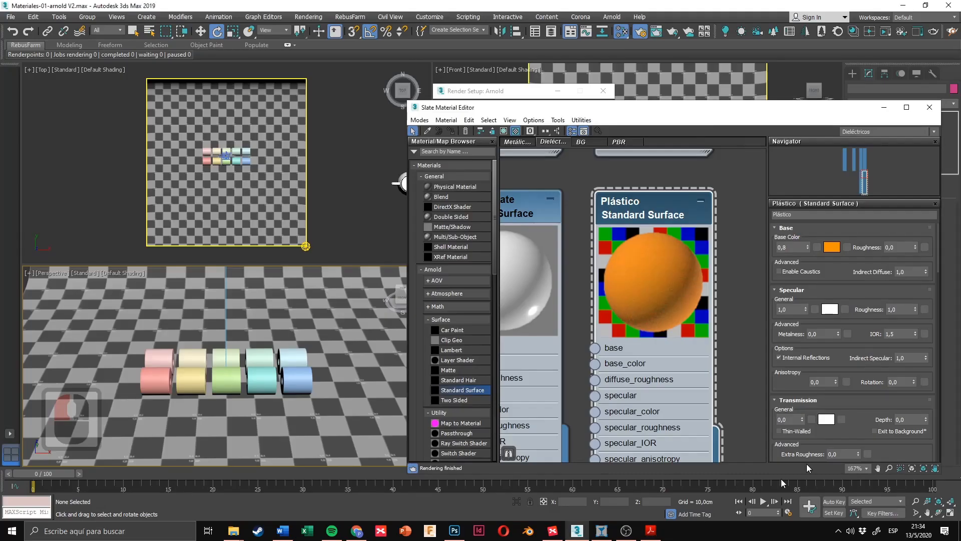
# Step: Set the Plástico material's Specular Roughness to 0,02
pyautogui.click(904, 310)
pyautogui.write('0')
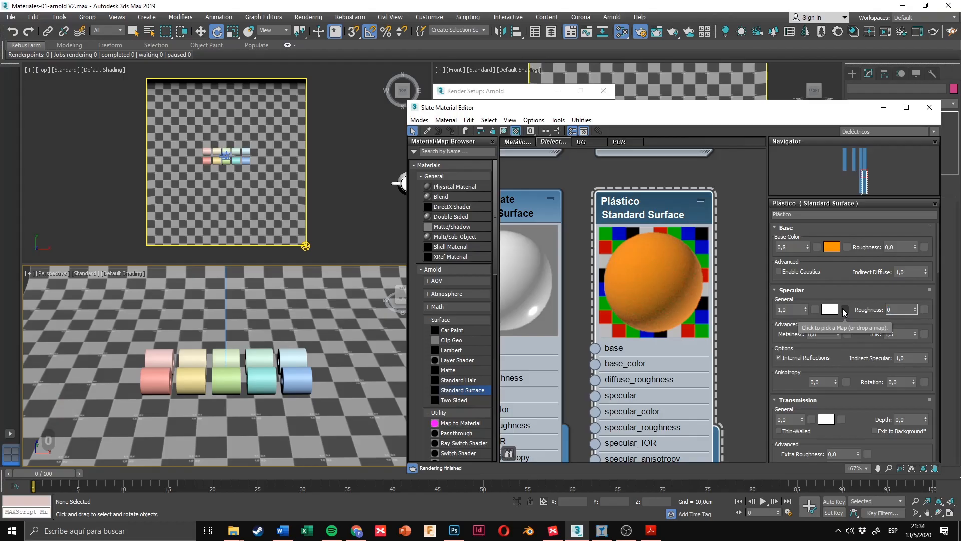
pyautogui.write(',02')
pyautogui.press('Return')
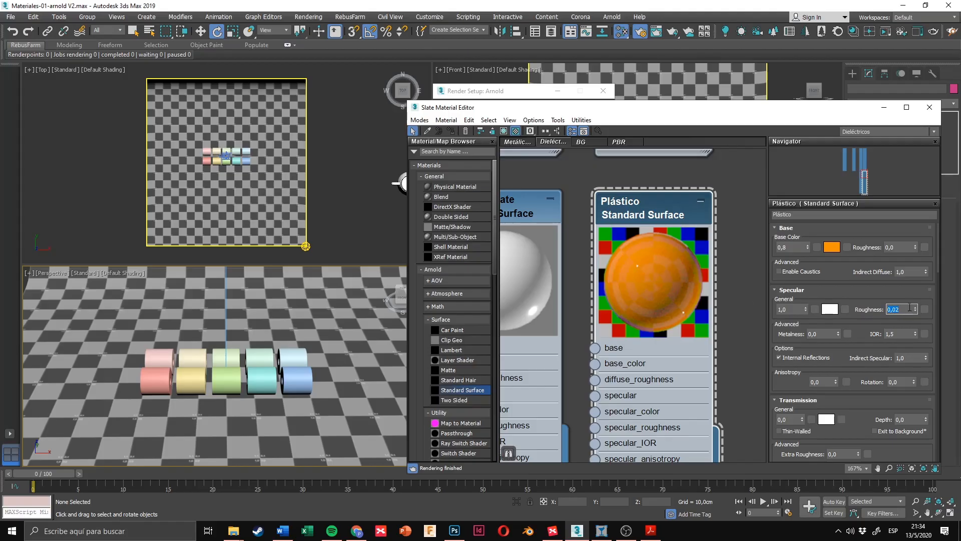
# Step: Try the Plástico material's Specular Roughness at 0,00 and restore it to 0,02
pyautogui.moveTo(916, 310); pyautogui.dragTo(916, 318)
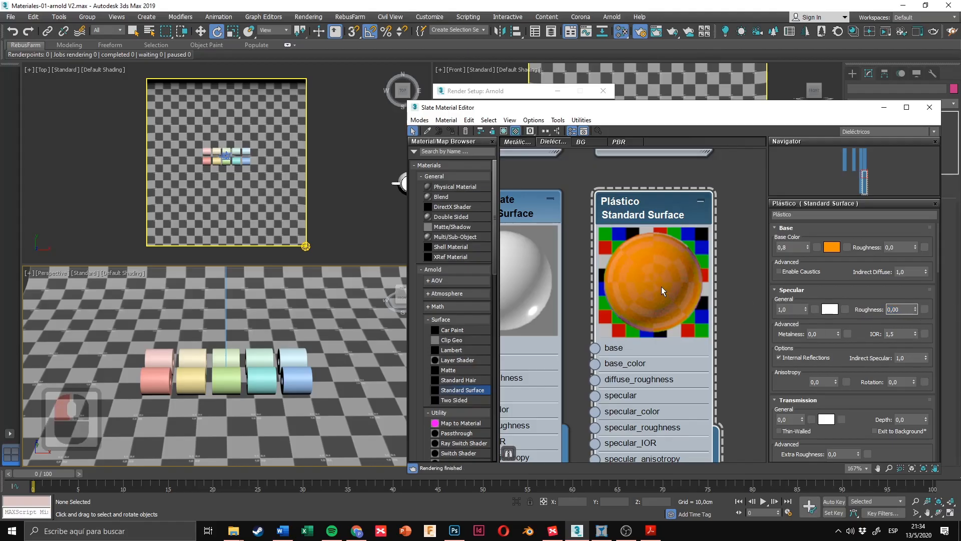
pyautogui.click(904, 311)
pyautogui.press('BackSpace')
pyautogui.write('2')
pyautogui.press('Return')
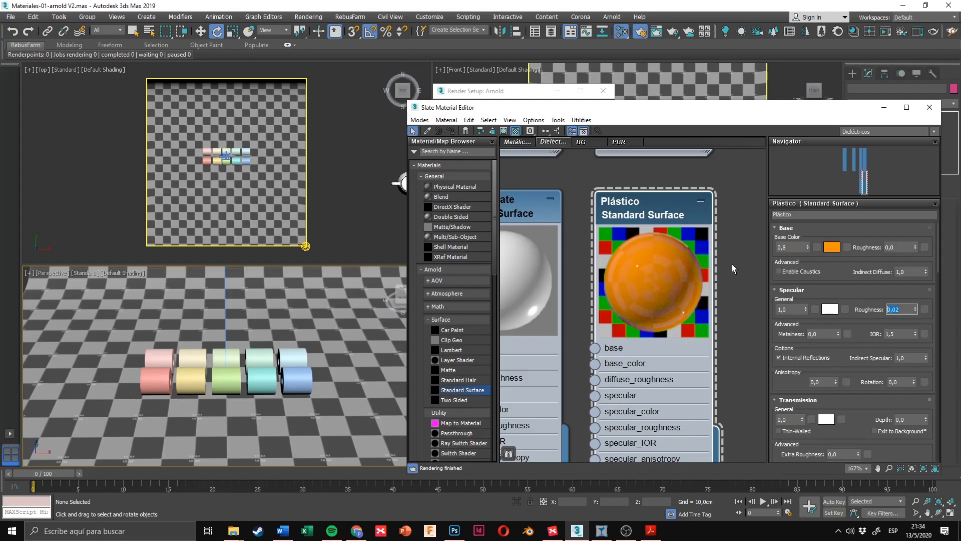
# Step: Assign the Plástico material to the blue cylinder at the right end of the front row in the perspective view
pyautogui.scroll(-6, 732, 263)
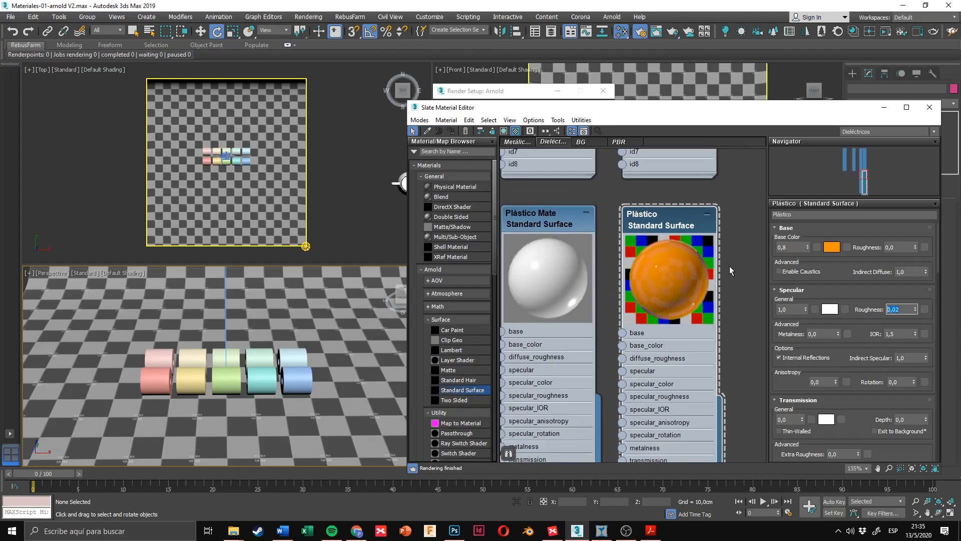
pyautogui.scroll(-6, 730, 268)
pyautogui.moveTo(731, 321); pyautogui.dragTo(709, 252, button='middle')
pyautogui.click(296, 379)
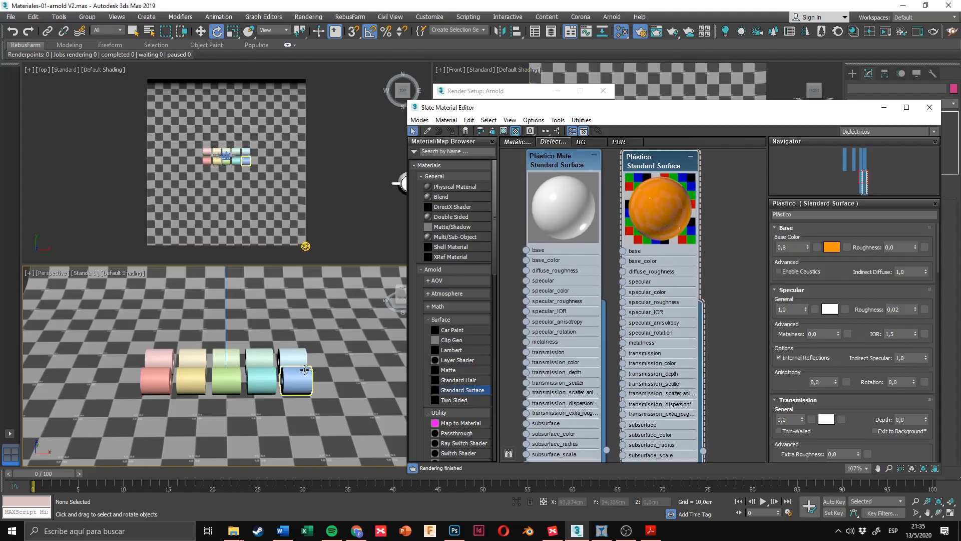
pyautogui.moveTo(759, 114); pyautogui.dragTo(761, 91)
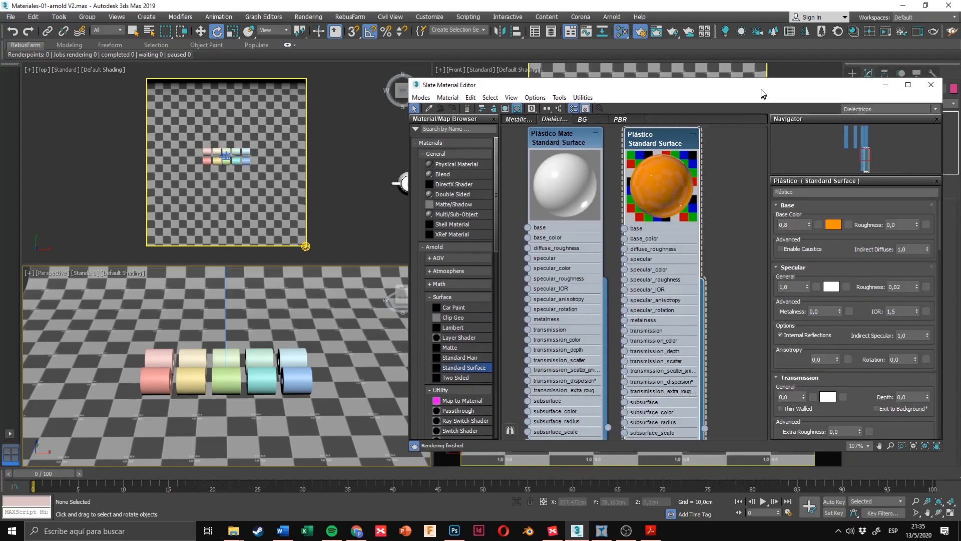
pyautogui.scroll(-5, 713, 289)
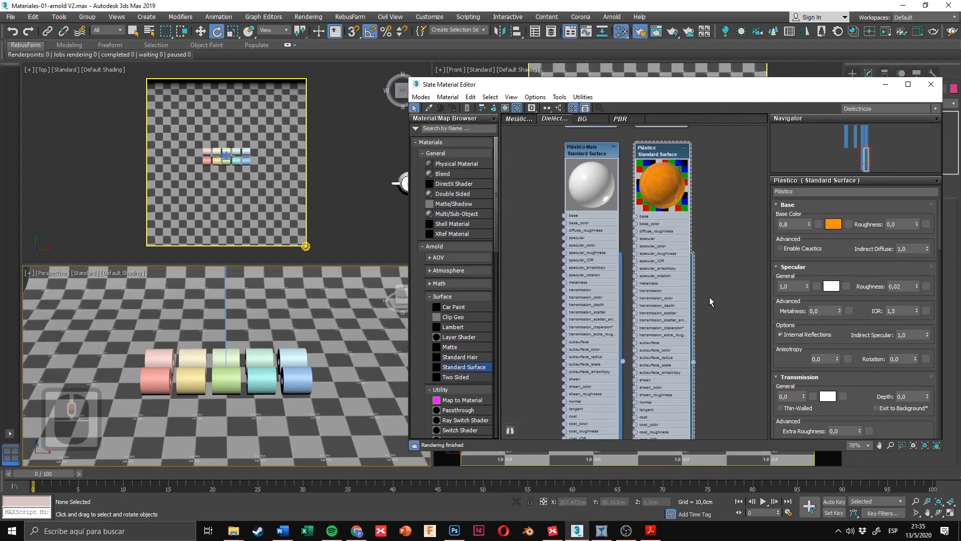
pyautogui.moveTo(695, 362); pyautogui.dragTo(725, 338)
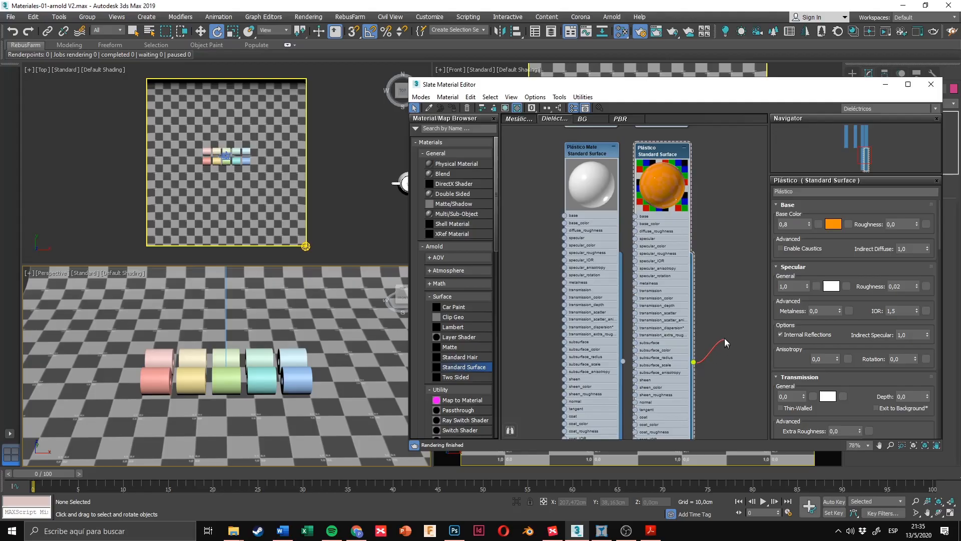
pyautogui.moveTo(685, 313); pyautogui.dragTo(703, 366)
pyautogui.moveTo(724, 299); pyautogui.dragTo(302, 381)
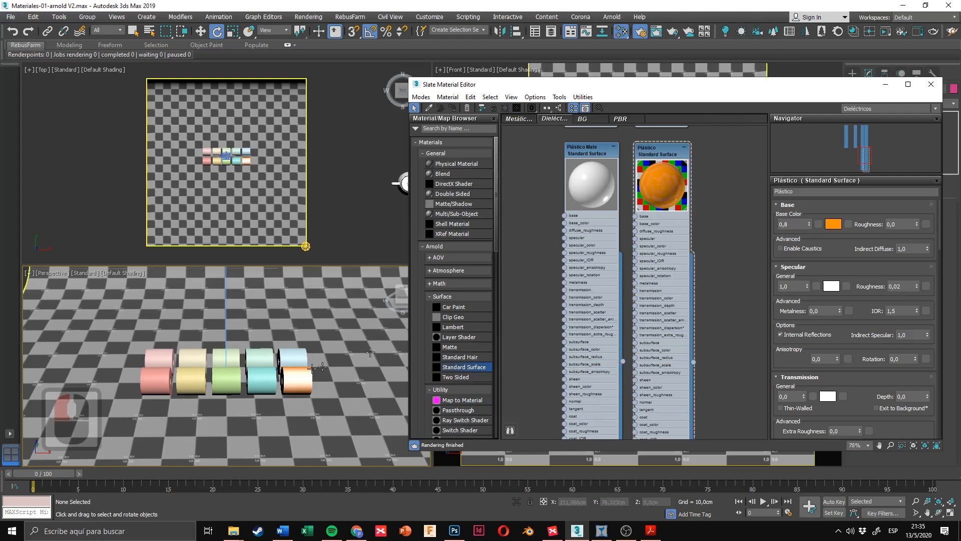
# Step: Inspect the cylinder carrying the Plástico material from several angles and compare it with the orange cylinders in the reference PDF
pyautogui.scroll(2, 287, 393)
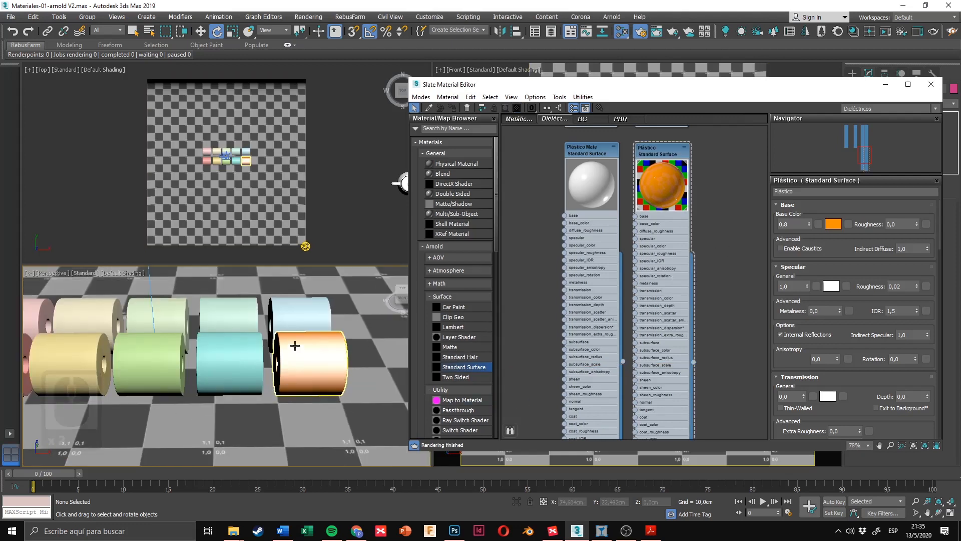
pyautogui.keyDown('alt'); pyautogui.moveTo(295, 360); pyautogui.dragTo(360, 376, button='middle'); pyautogui.keyUp('alt')
pyautogui.click(359, 376)
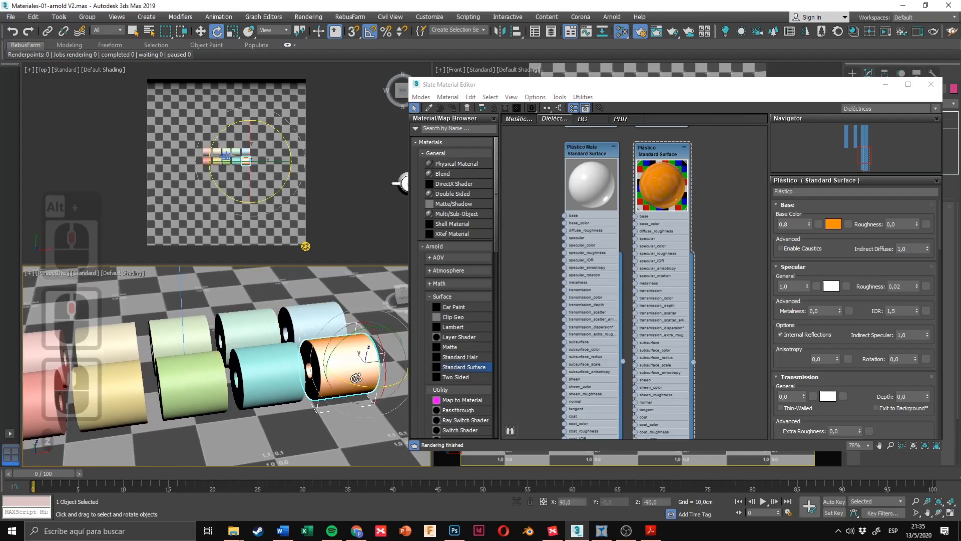
pyautogui.press('z')
pyautogui.click(651, 530)
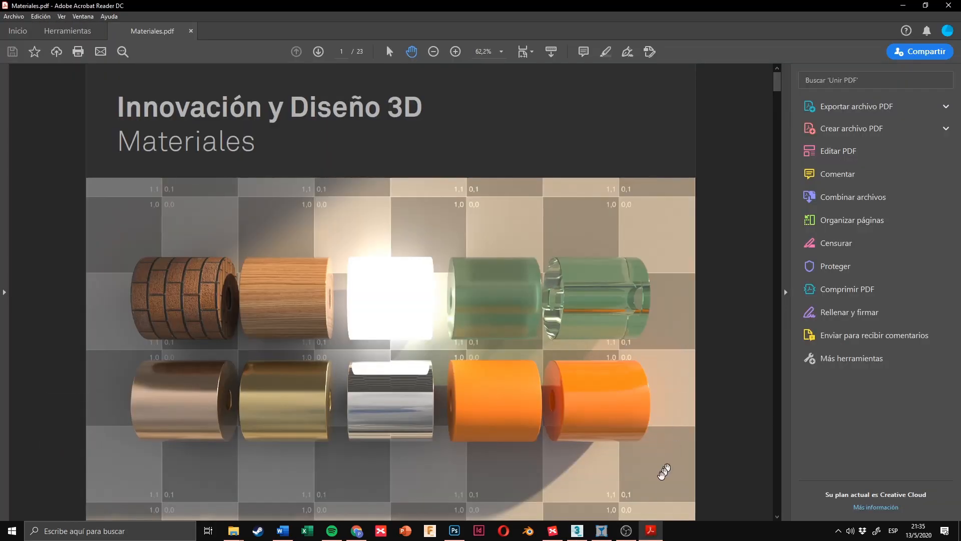
pyautogui.click(659, 534)
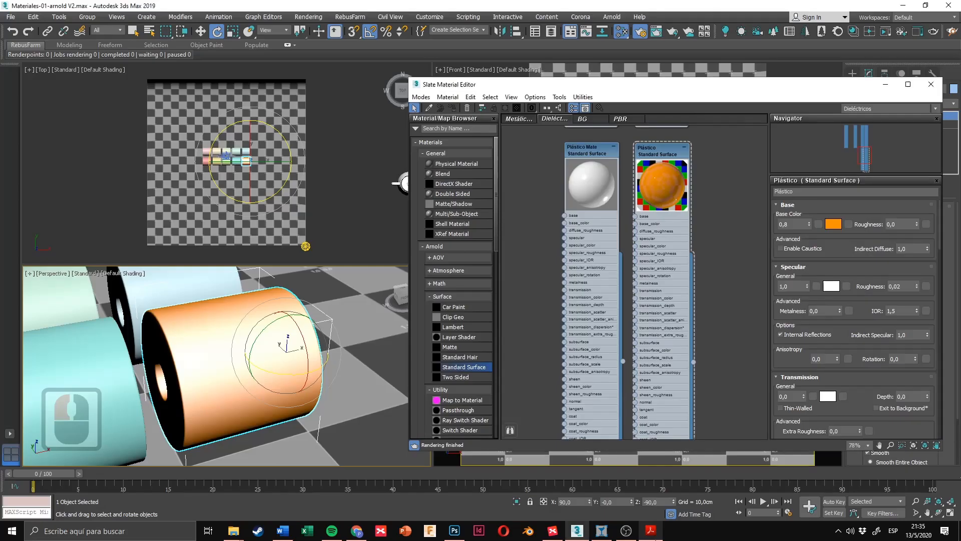
pyautogui.scroll(-3, 315, 341)
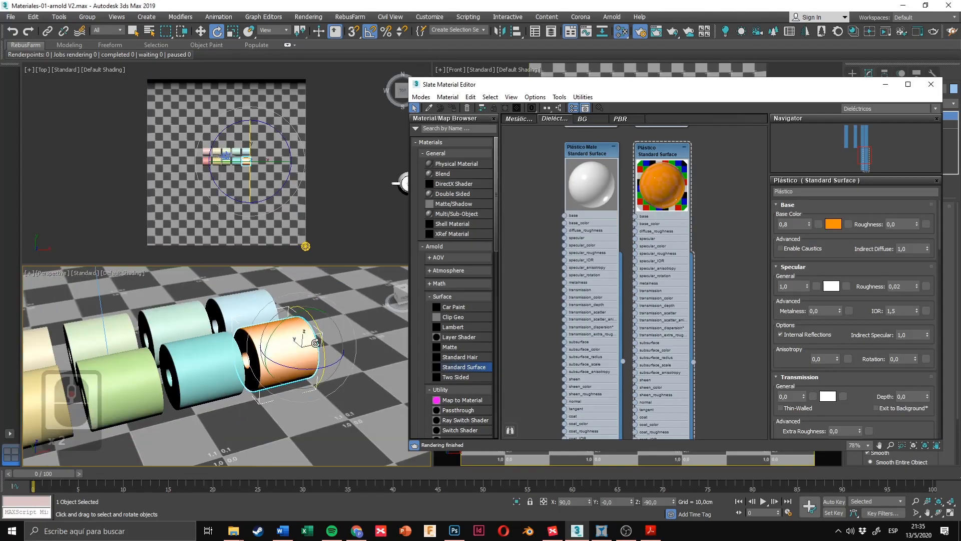
pyautogui.keyDown('alt'); pyautogui.moveTo(315, 341); pyautogui.dragTo(331, 322, button='middle'); pyautogui.keyUp('alt')
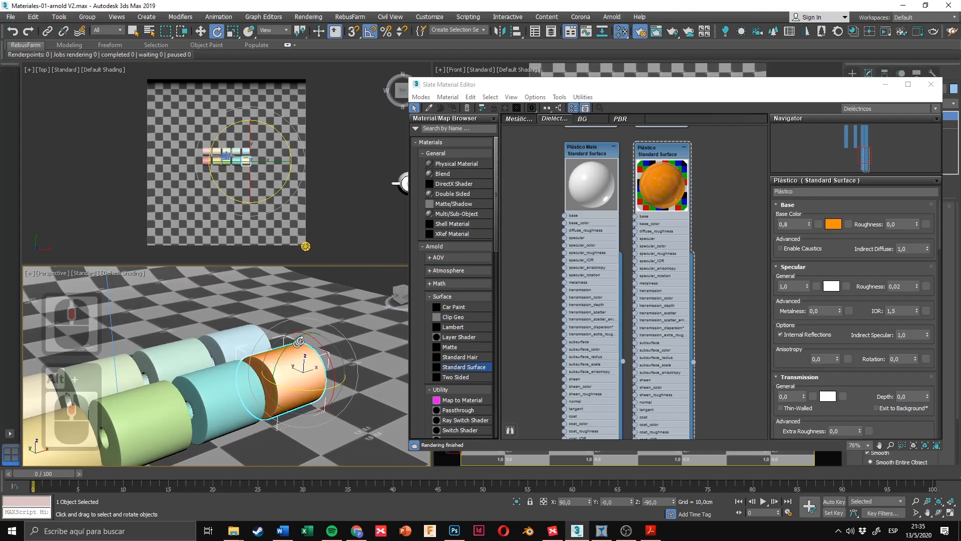
pyautogui.moveTo(296, 348)
pyautogui.keyDown('alt'); pyautogui.mouseDown(button='middle')
pyautogui.moveTo(298, 359)
pyautogui.moveTo(298, 332)
pyautogui.mouseUp(button='middle'); pyautogui.keyUp('alt')
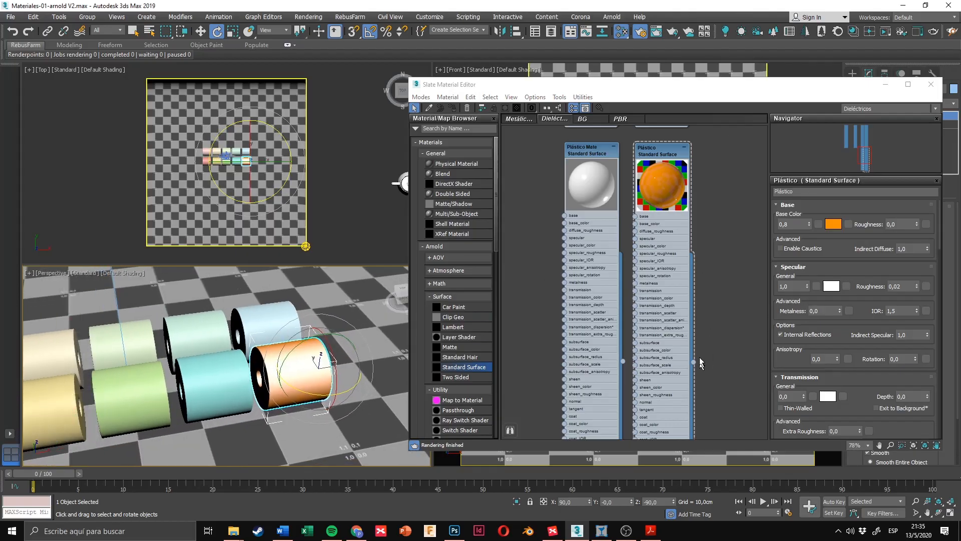
# Step: Try a light magenta base color on the Plástico material and discard the color change
pyautogui.click(740, 274)
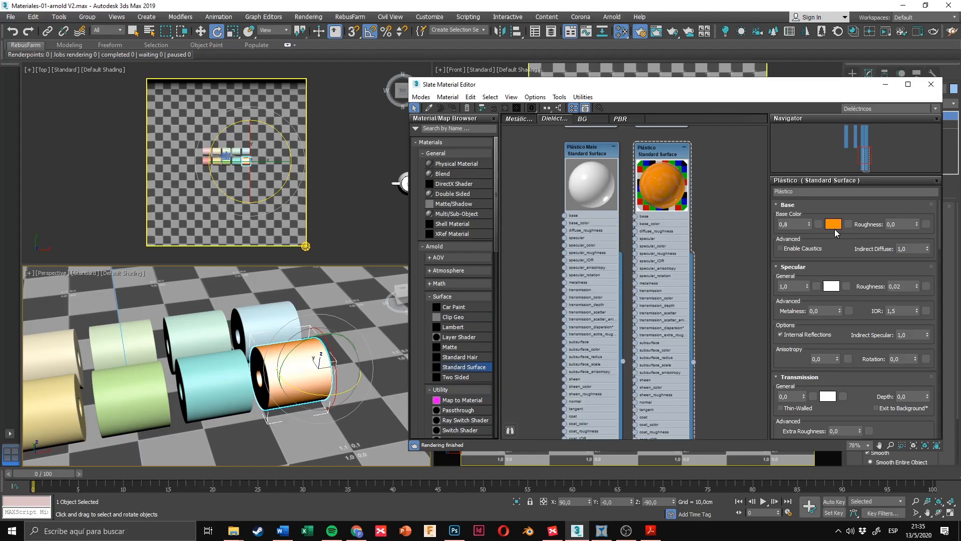
pyautogui.click(833, 224)
pyautogui.click(267, 88)
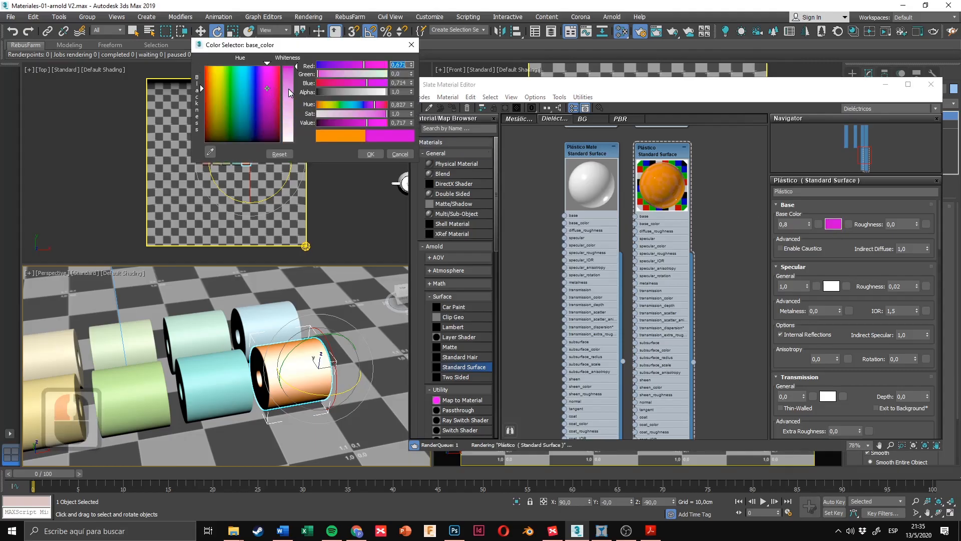
pyautogui.click(289, 76)
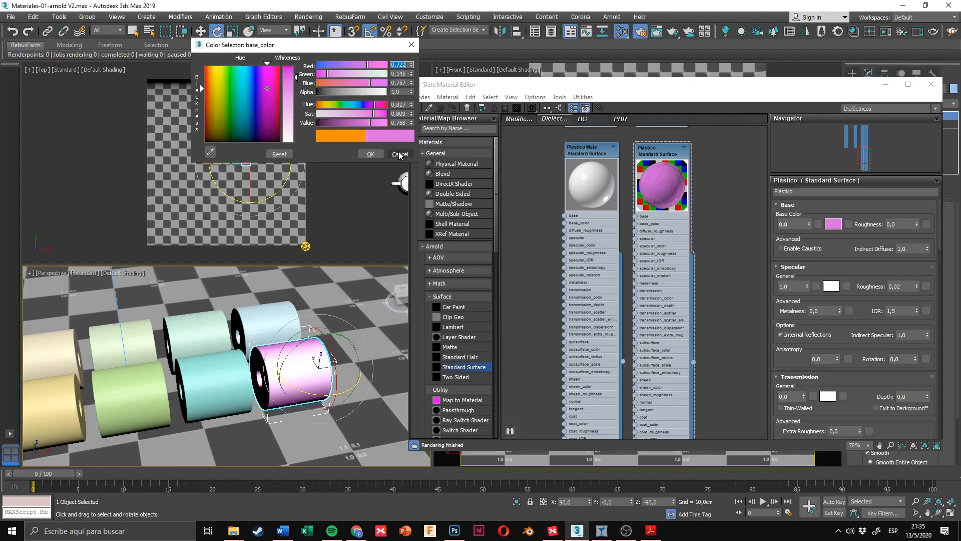
pyautogui.click(400, 154)
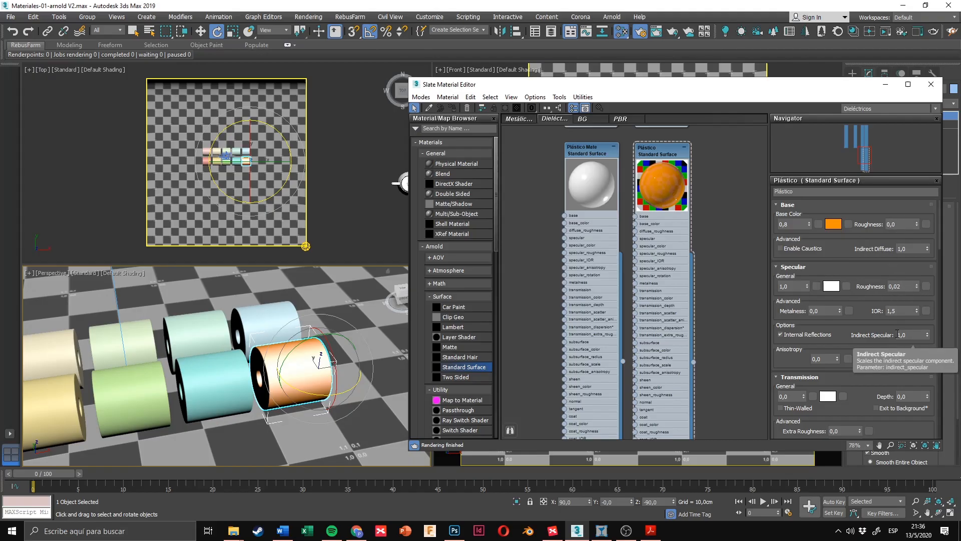
# Step: Open the Plástico Mate material's parameters, show the checkered background in its preview and check the matte orange cylinder in the reference PDF
pyautogui.moveTo(707, 217); pyautogui.dragTo(719, 242, button='middle')
pyautogui.scroll(4, 607, 195)
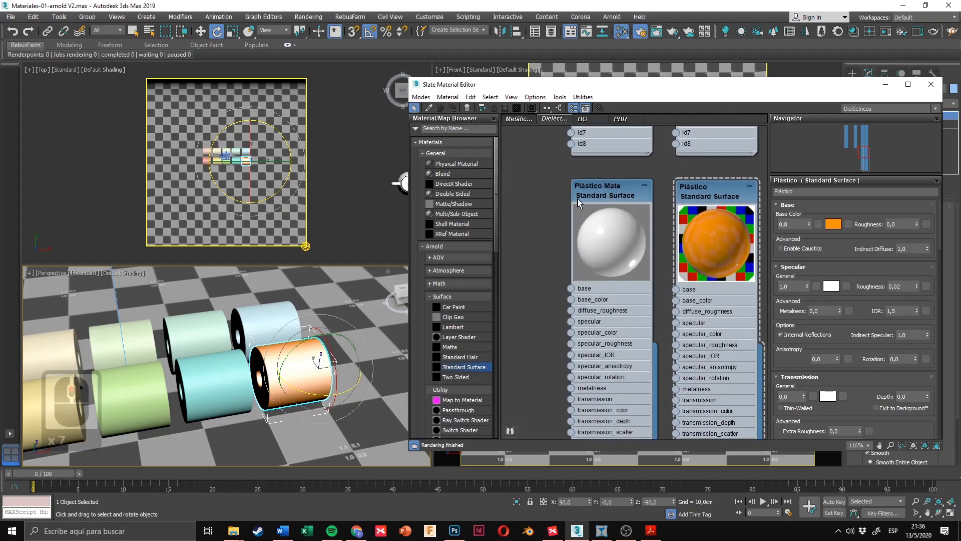
pyautogui.tripleClick(616, 195)
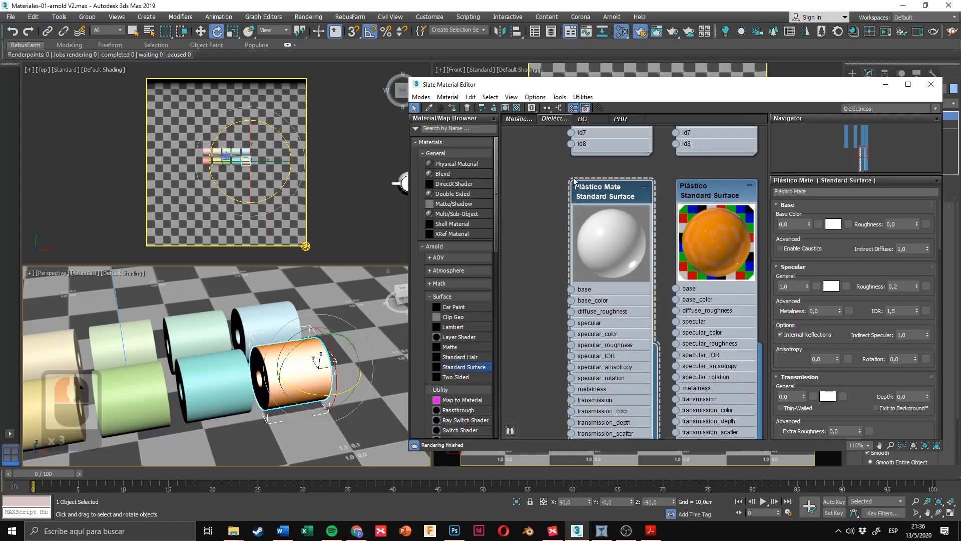
pyautogui.click(517, 108)
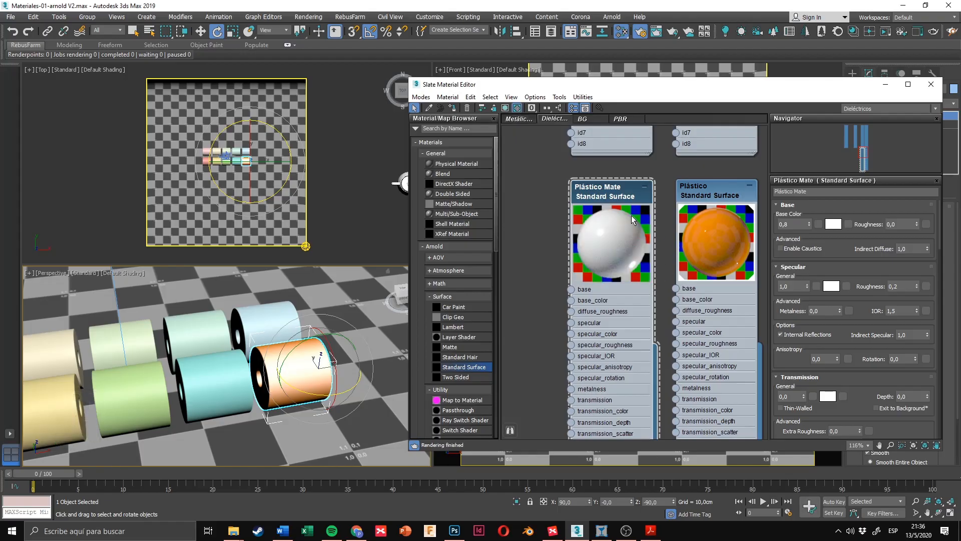
pyautogui.moveTo(534, 256); pyautogui.dragTo(525, 239, button='middle')
pyautogui.click(650, 530)
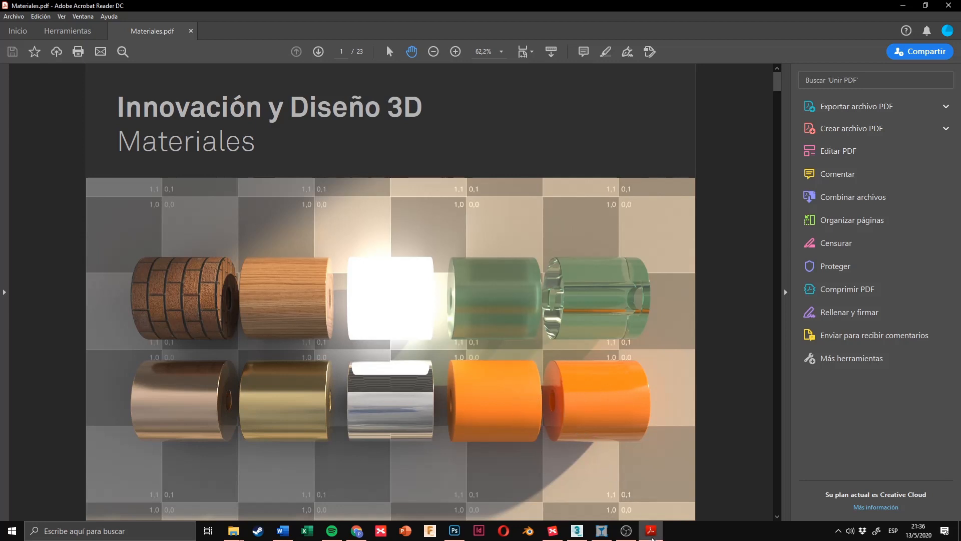
pyautogui.click(653, 532)
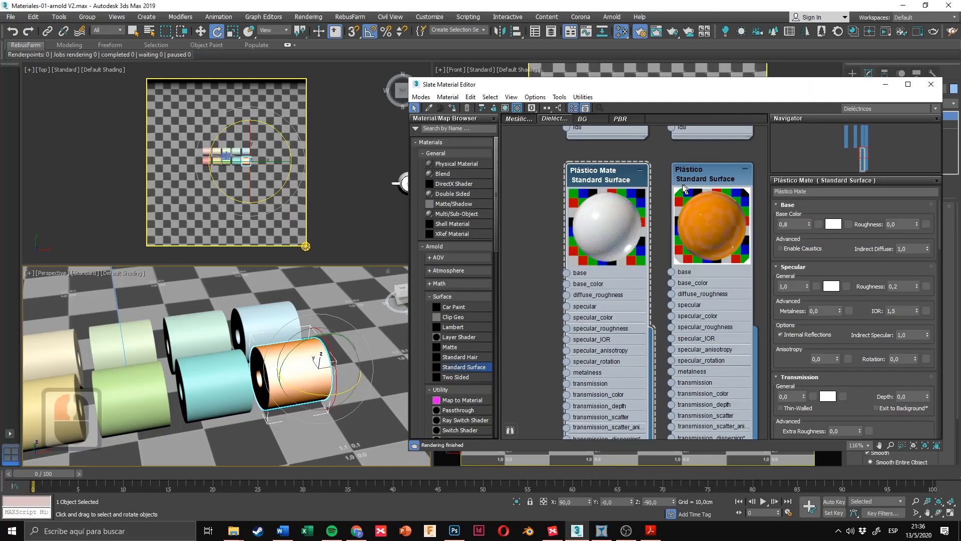
# Step: Copy the orange base color from the Plástico material to the Plástico Mate material
pyautogui.moveTo(746, 215); pyautogui.dragTo(657, 187, button='middle')
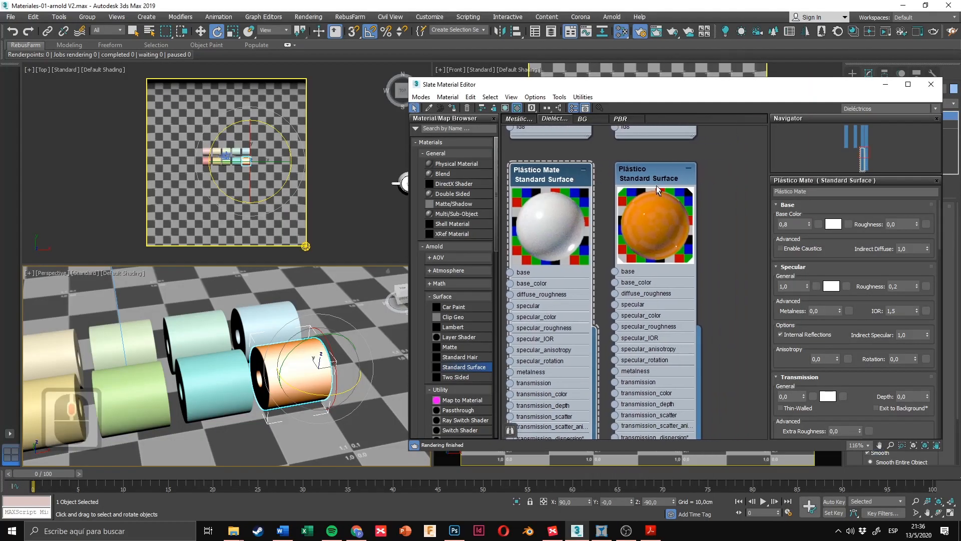
pyautogui.click(655, 177)
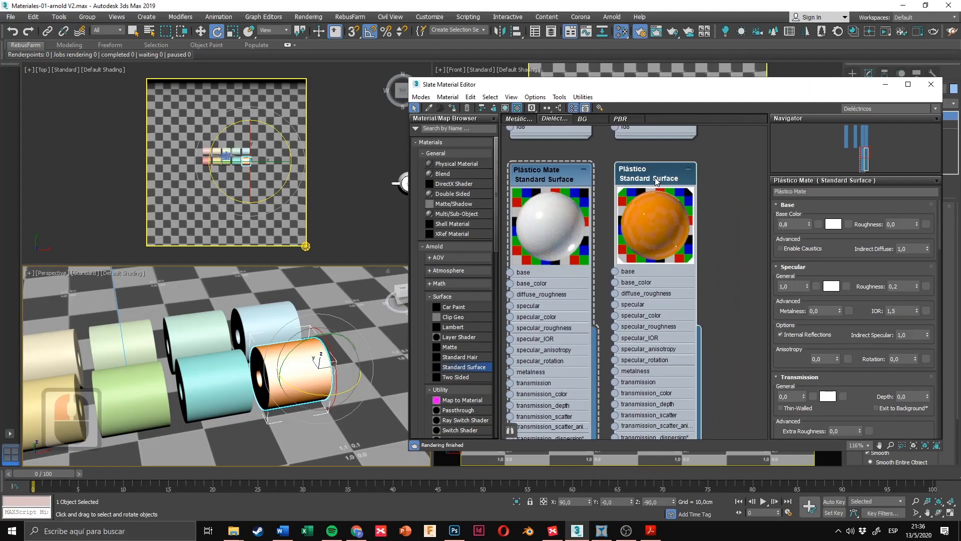
pyautogui.rightClick(835, 226)
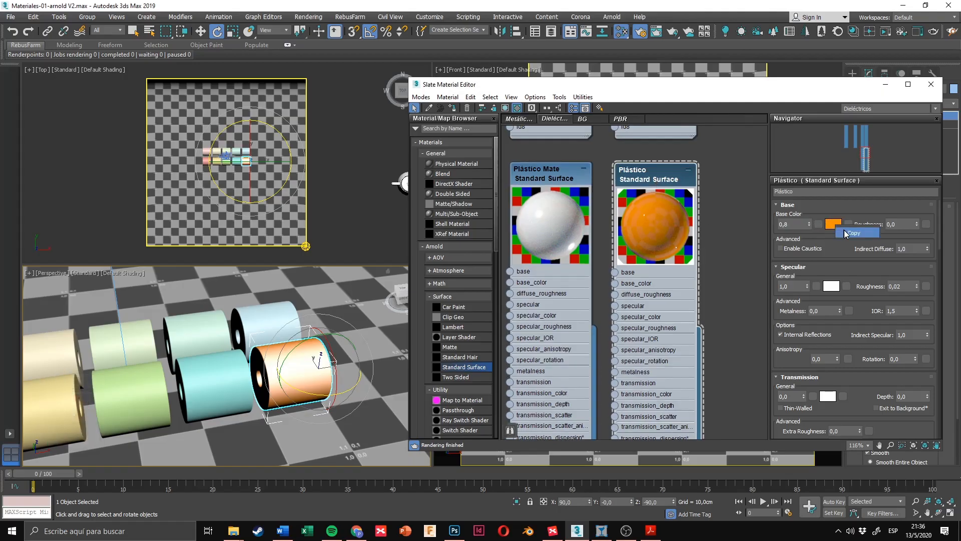
pyautogui.click(846, 230)
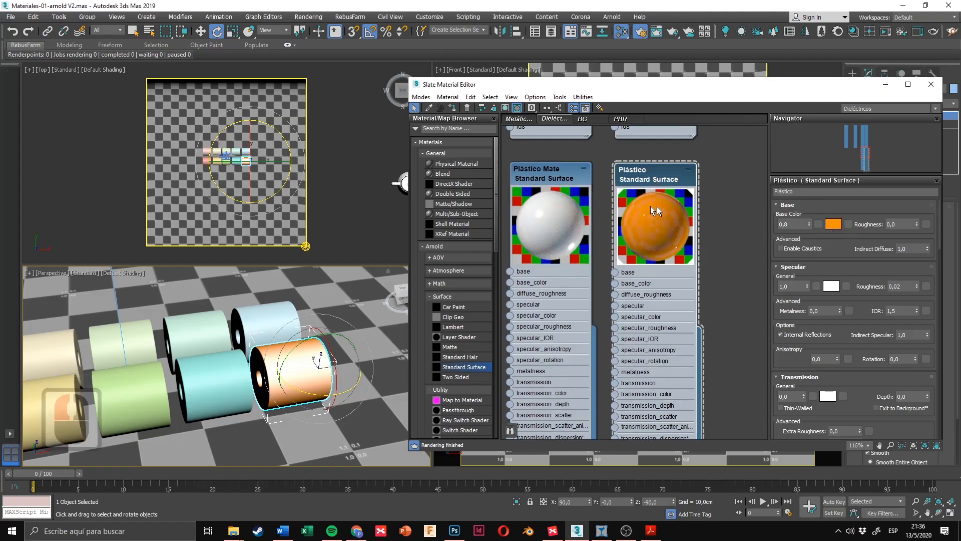
pyautogui.doubleClick(551, 175)
pyautogui.moveTo(590, 225); pyautogui.dragTo(638, 218, button='middle')
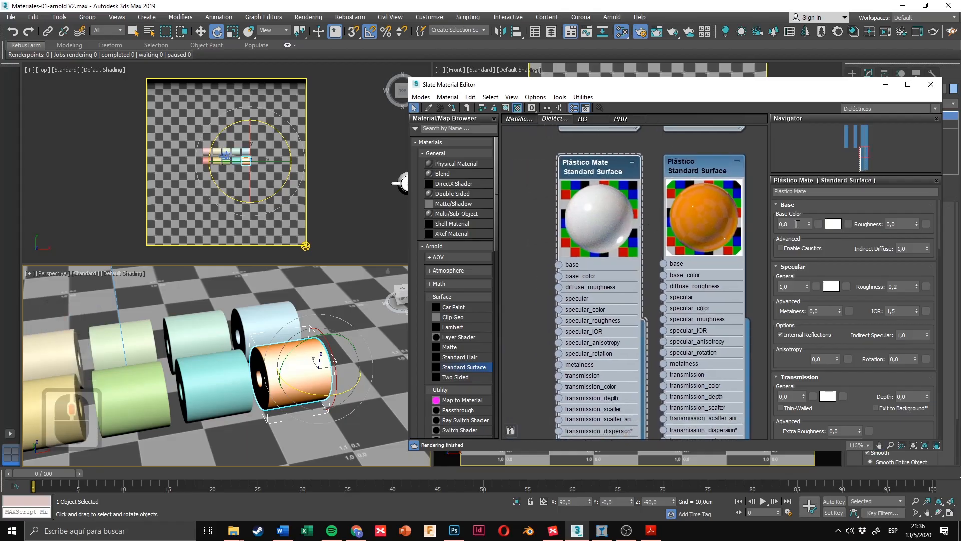
pyautogui.rightClick(830, 223)
pyautogui.click(848, 240)
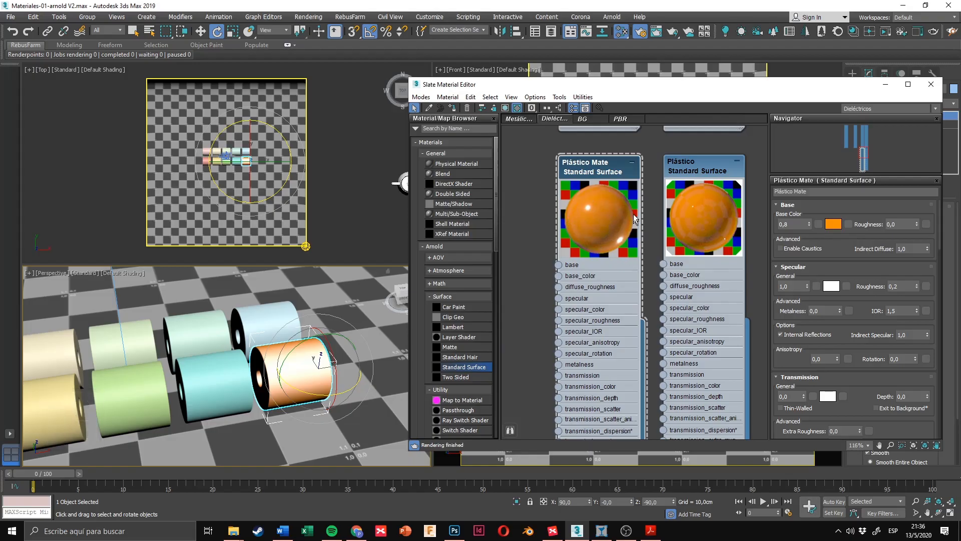
# Step: Set the specular roughness of the Plástico Mate material to 0,4
pyautogui.moveTo(561, 241); pyautogui.dragTo(583, 241, button='middle')
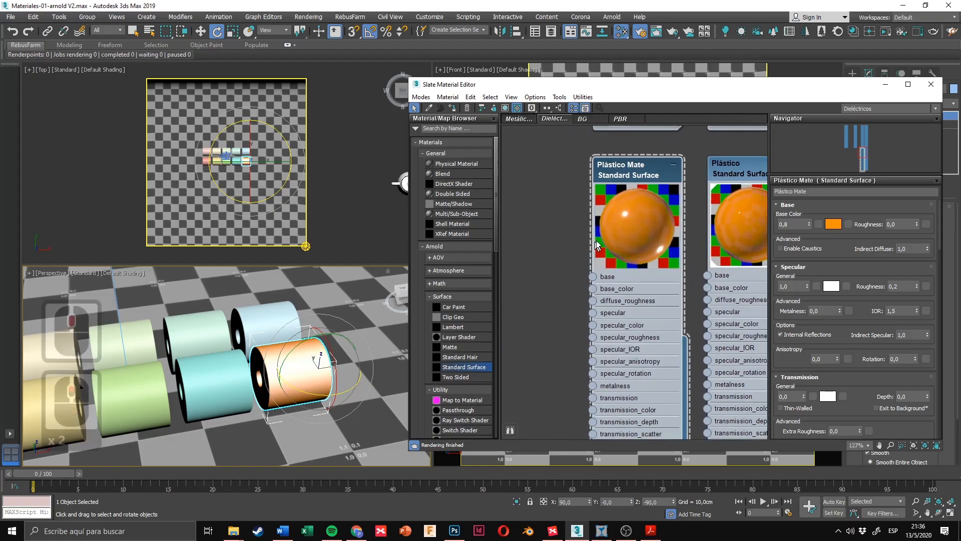
pyautogui.scroll(2, 617, 220)
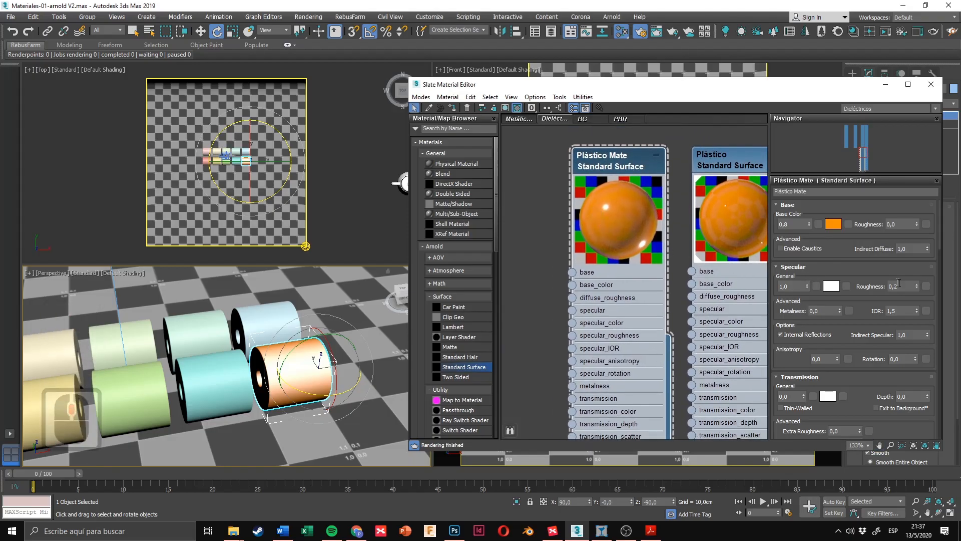
pyautogui.click(906, 287)
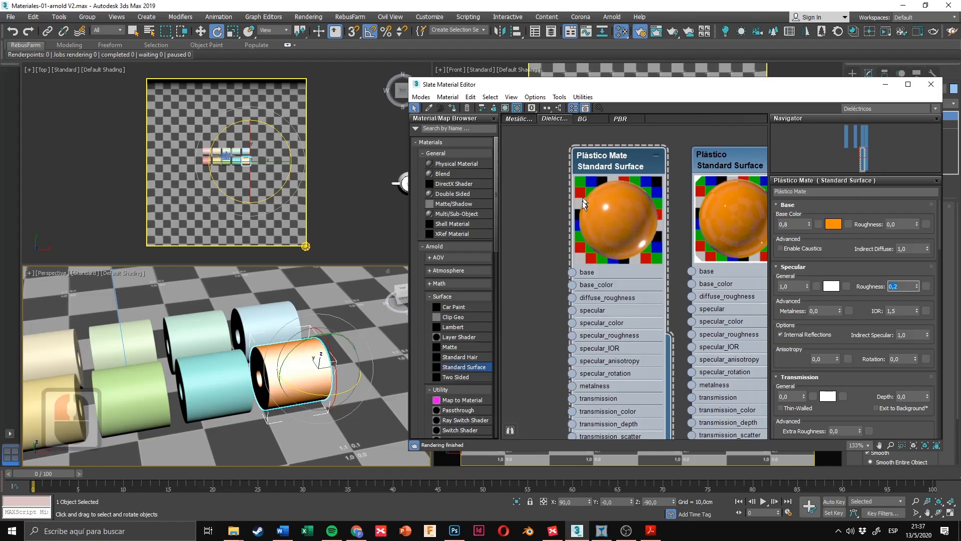
pyautogui.click(918, 293)
pyautogui.click(907, 290)
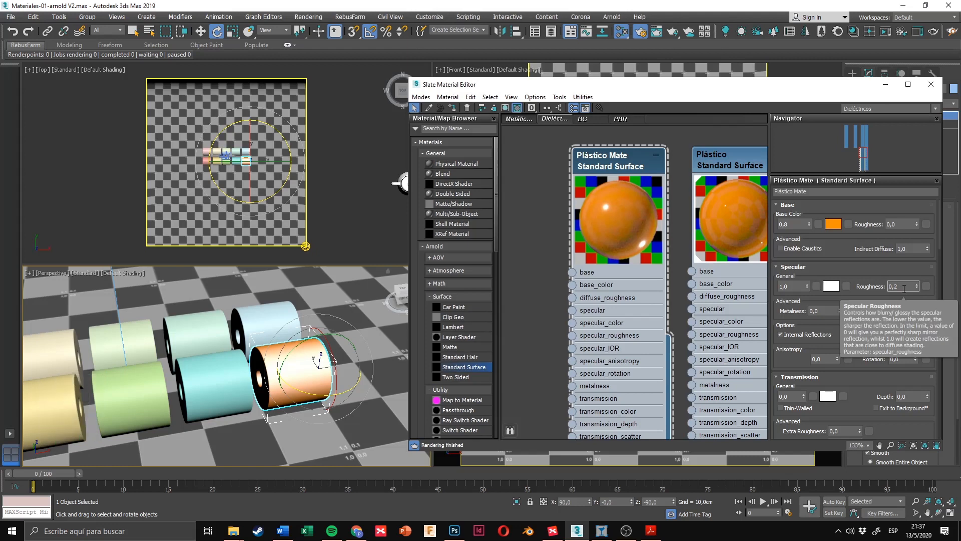
pyautogui.press('BackSpace')
pyautogui.write('4')
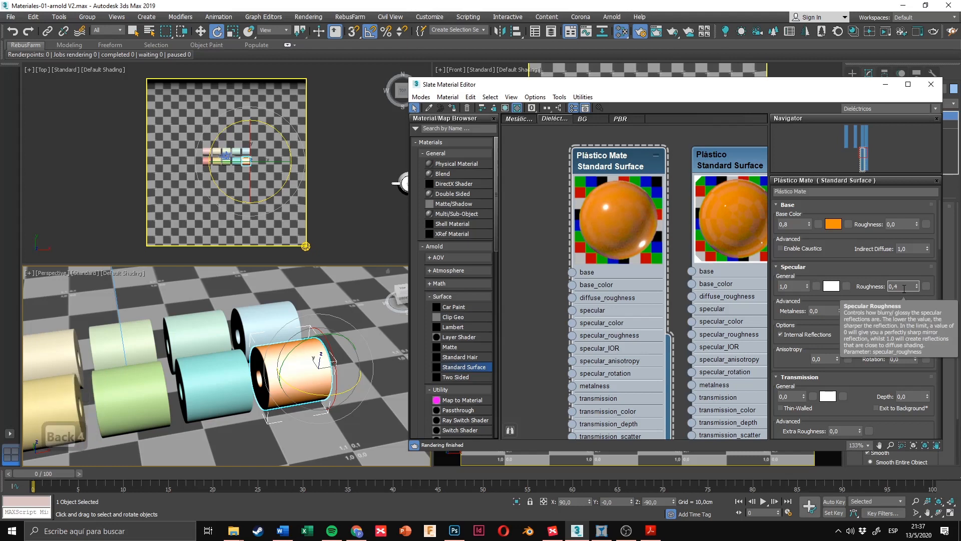
pyautogui.press('Return')
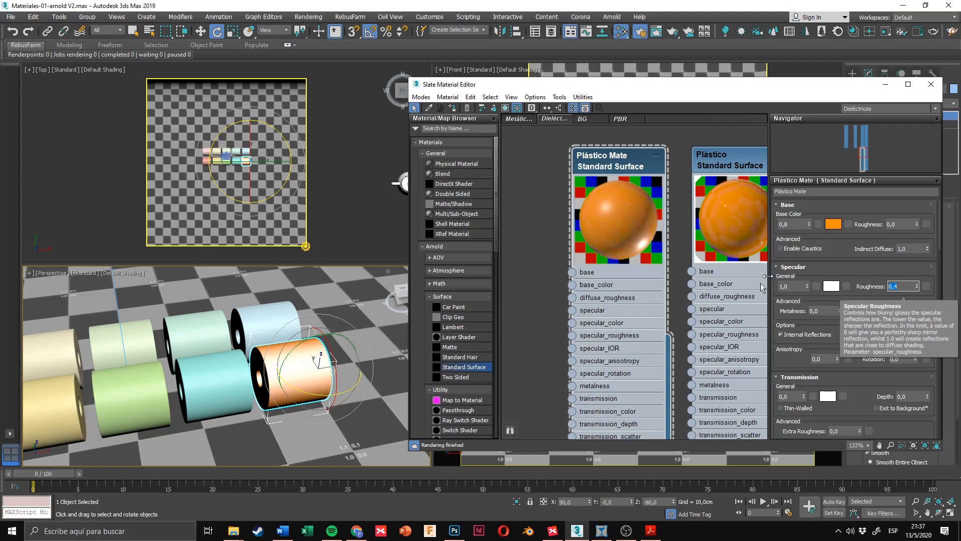
pyautogui.moveTo(873, 296); pyautogui.dragTo(873, 297)
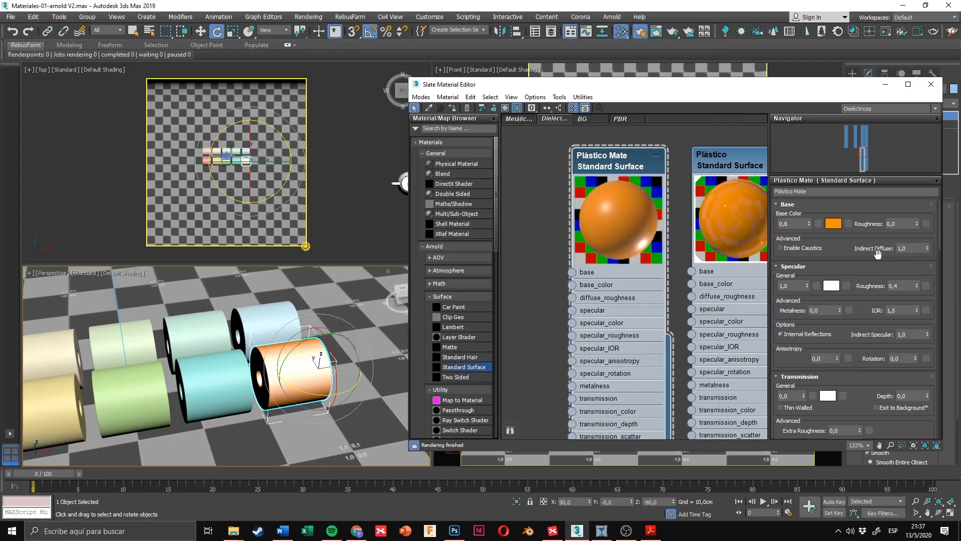
pyautogui.click(899, 285)
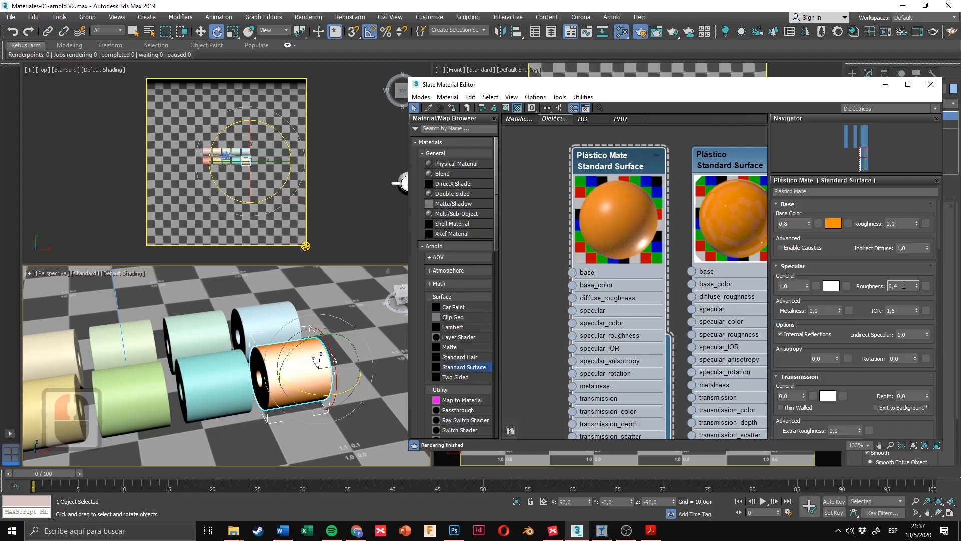
pyautogui.moveTo(899, 286); pyautogui.dragTo(876, 287)
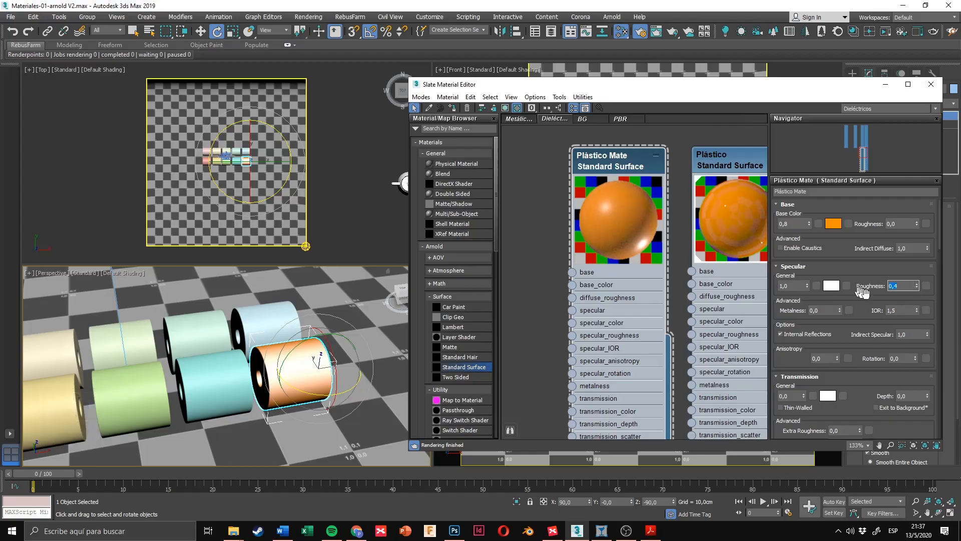
pyautogui.click(866, 285)
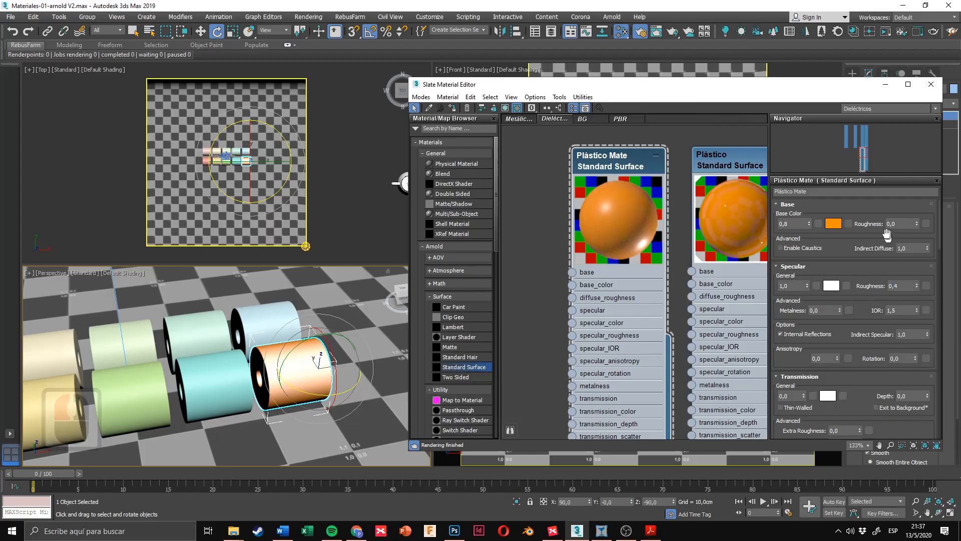
pyautogui.moveTo(874, 306); pyautogui.dragTo(876, 327)
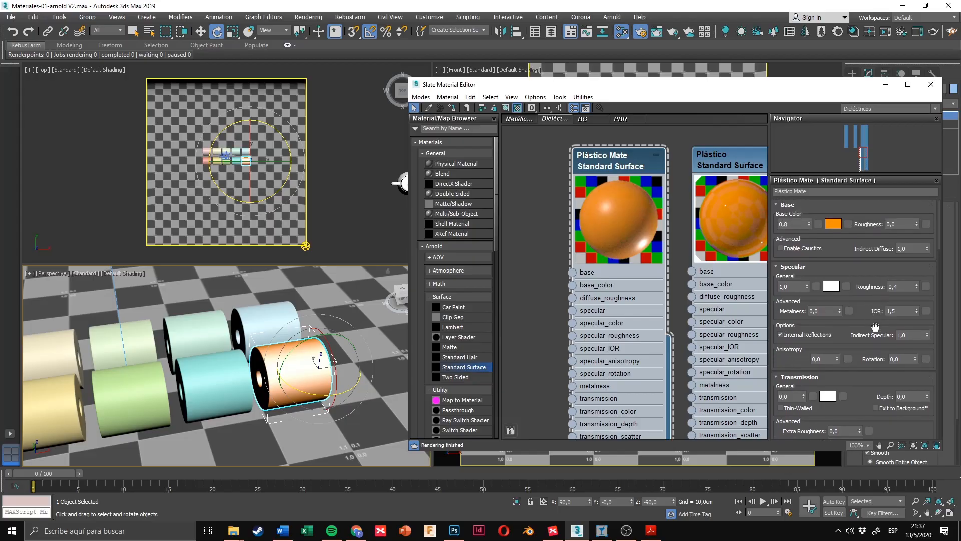
pyautogui.click(875, 291)
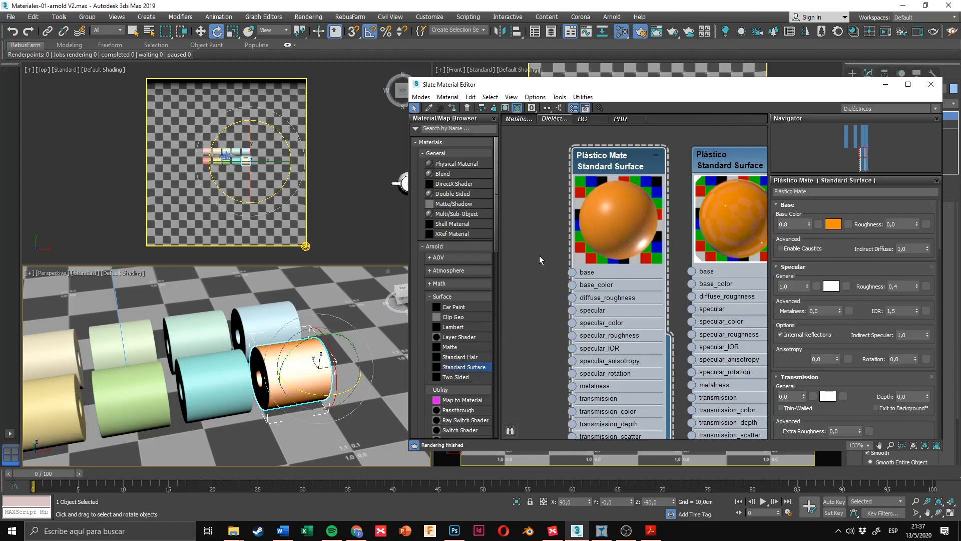
pyautogui.scroll(-13, 539, 255)
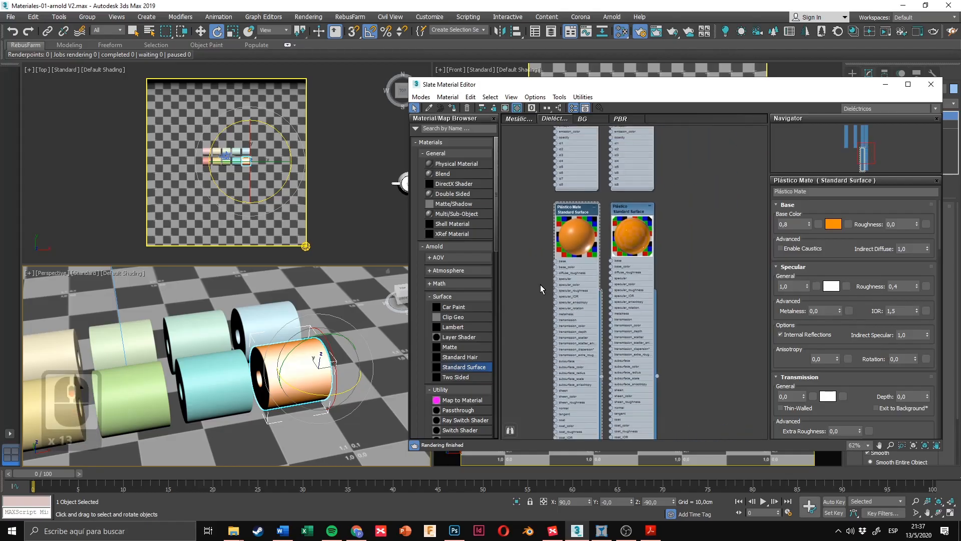
pyautogui.moveTo(540, 289); pyautogui.dragTo(574, 254, button='middle')
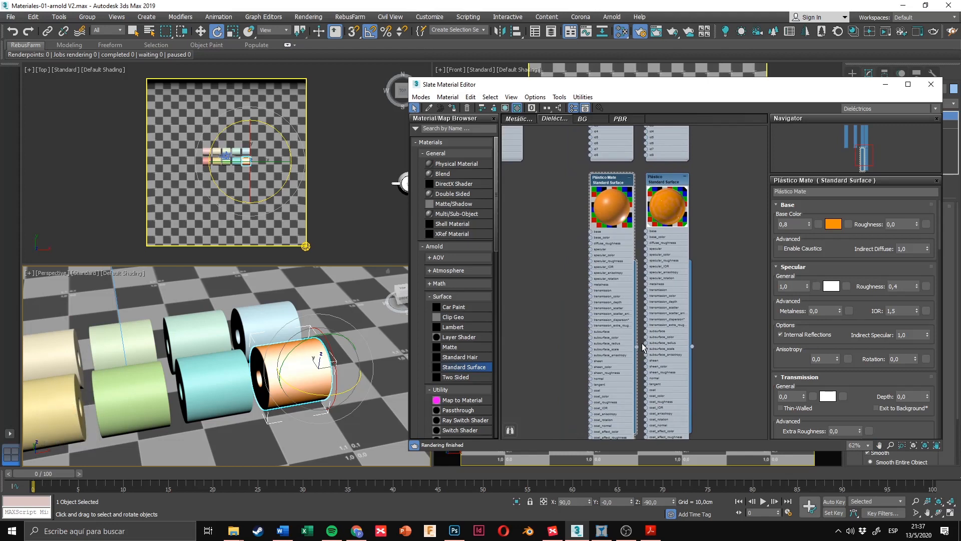
pyautogui.moveTo(637, 347); pyautogui.dragTo(556, 312)
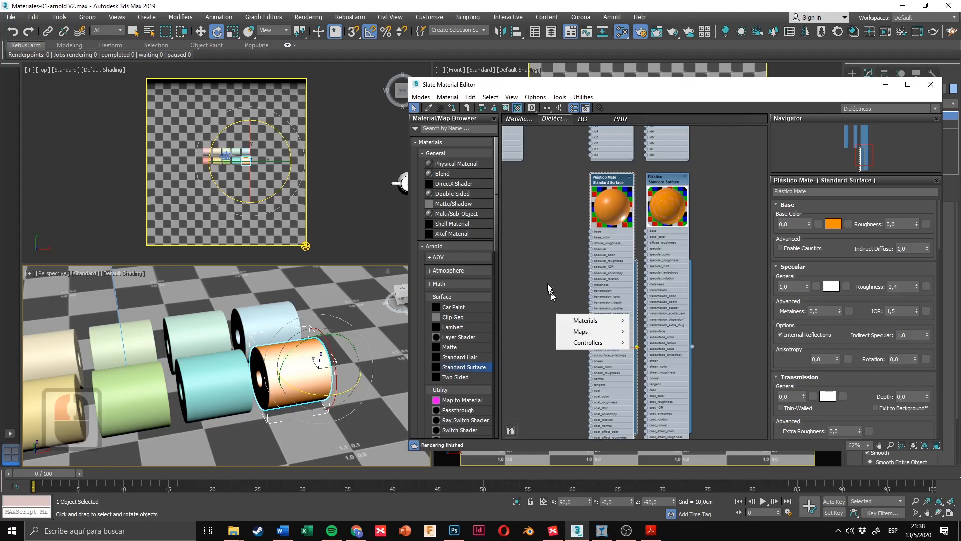
pyautogui.click(548, 269)
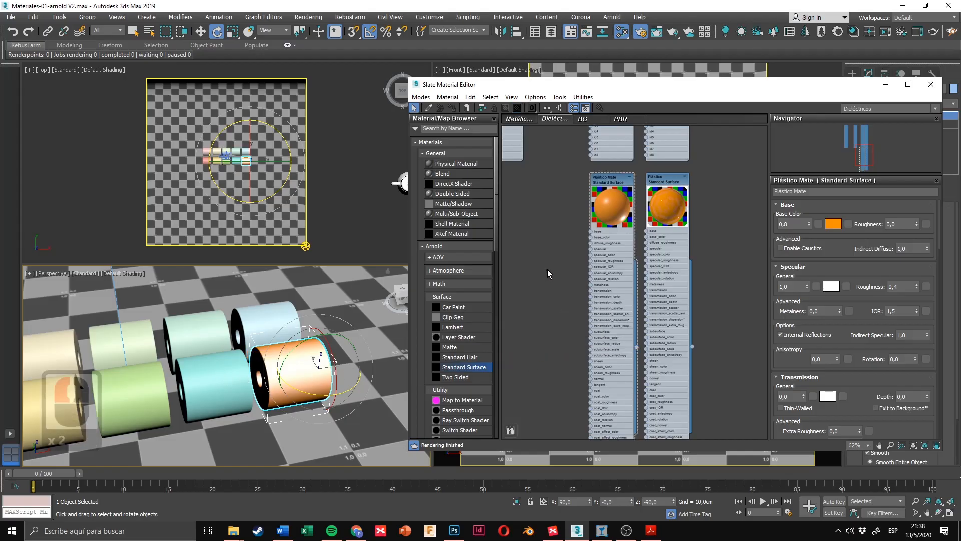
# Step: Select the light blue, pale green and turquoise cylinders together and assign the Plástico Mate material to them
pyautogui.press('q')
pyautogui.click(274, 323)
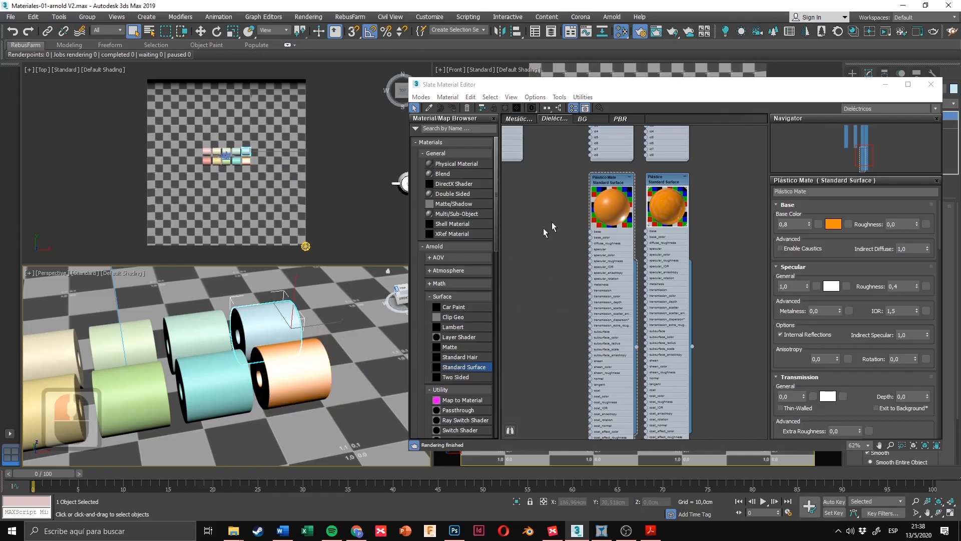
pyautogui.keyDown('ctrl'); pyautogui.click(210, 334); pyautogui.keyUp('ctrl')
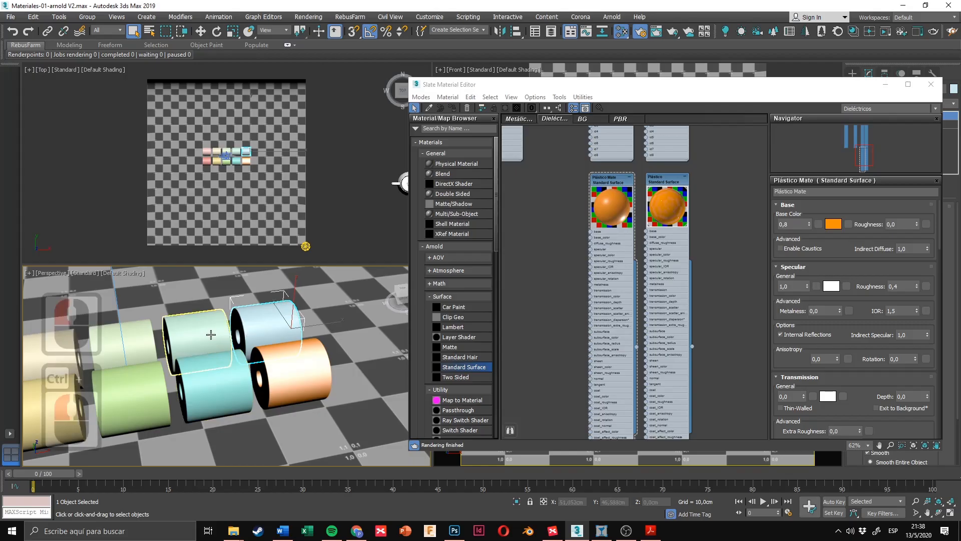
pyautogui.keyDown('ctrl'); pyautogui.click(224, 377); pyautogui.keyUp('ctrl')
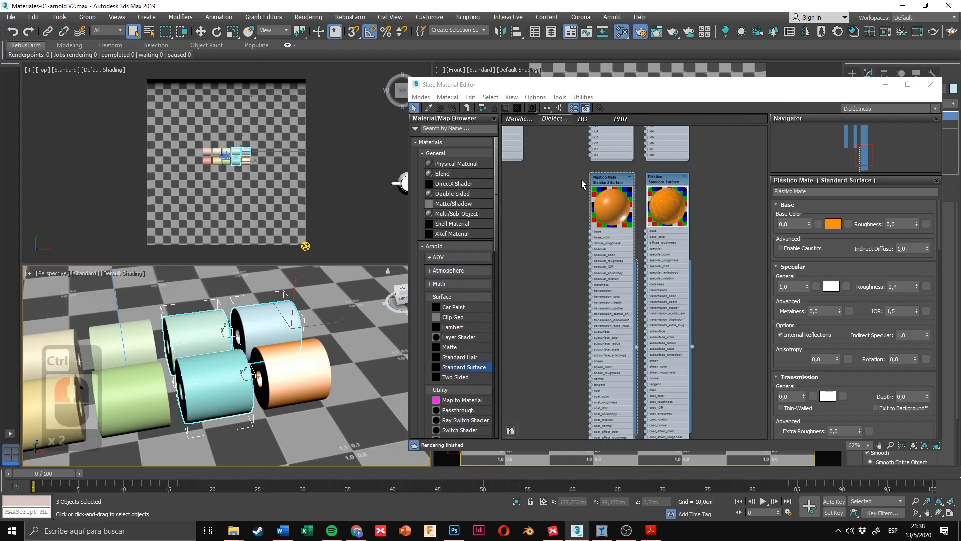
pyautogui.scroll(7, 608, 193)
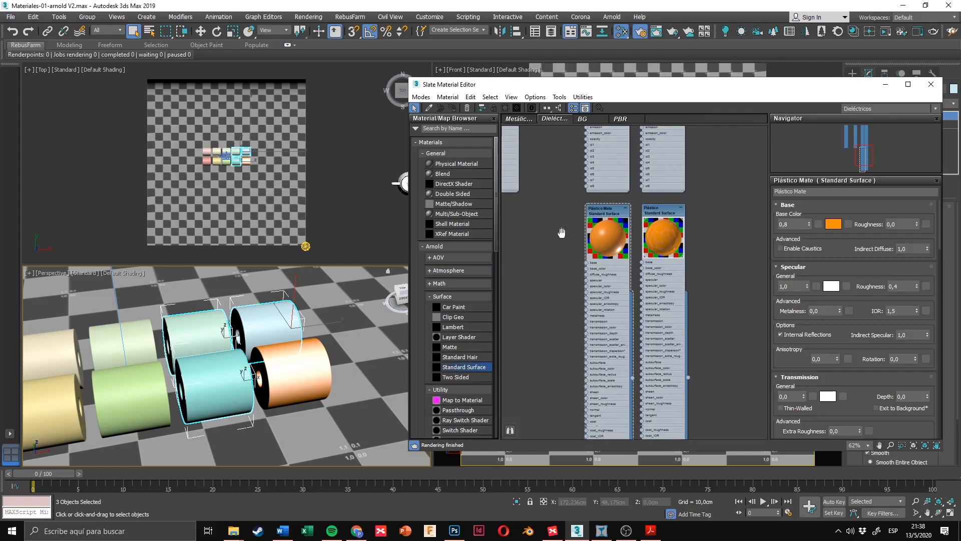
pyautogui.click(608, 216)
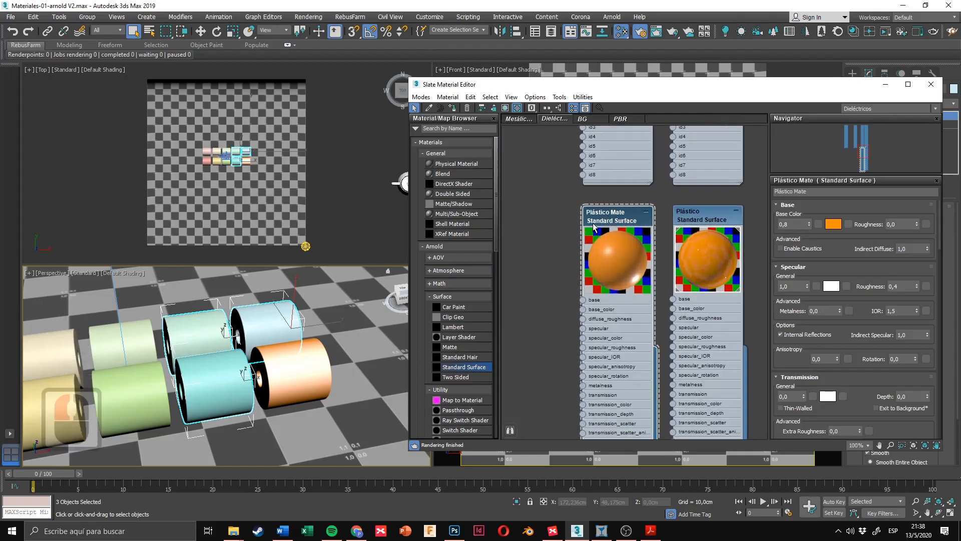
pyautogui.scroll(5, 593, 223)
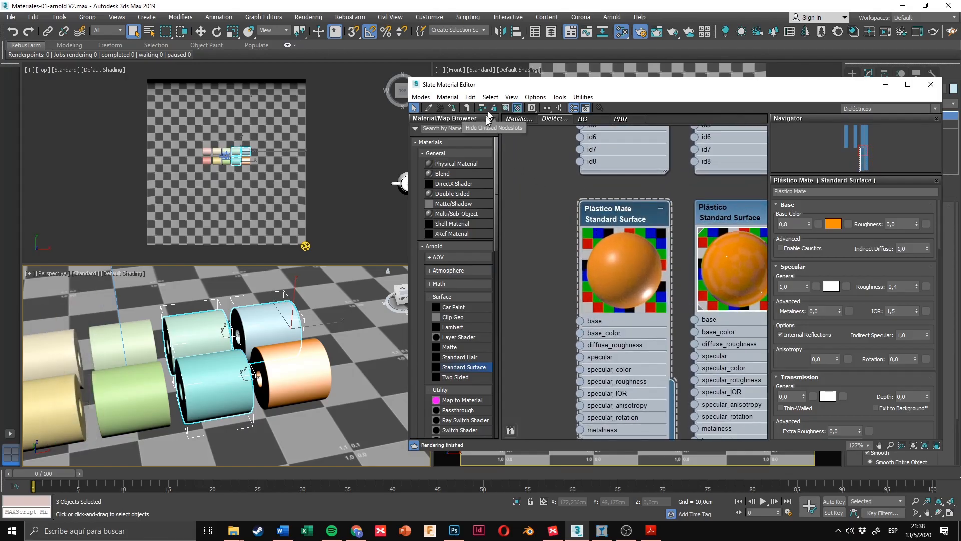
pyautogui.click(452, 108)
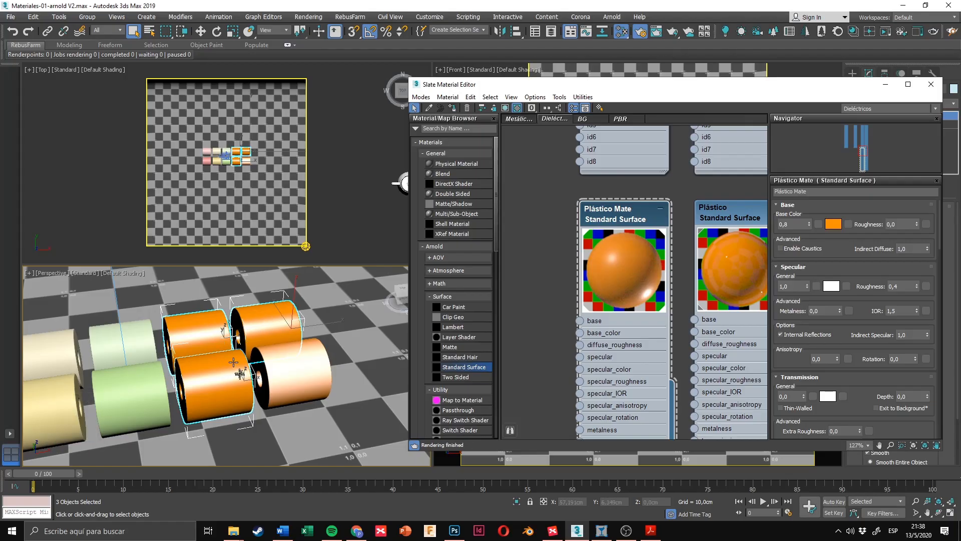
# Step: Undo the Plástico Mate assignment on the three selected cylinders
pyautogui.scroll(-5, 553, 313)
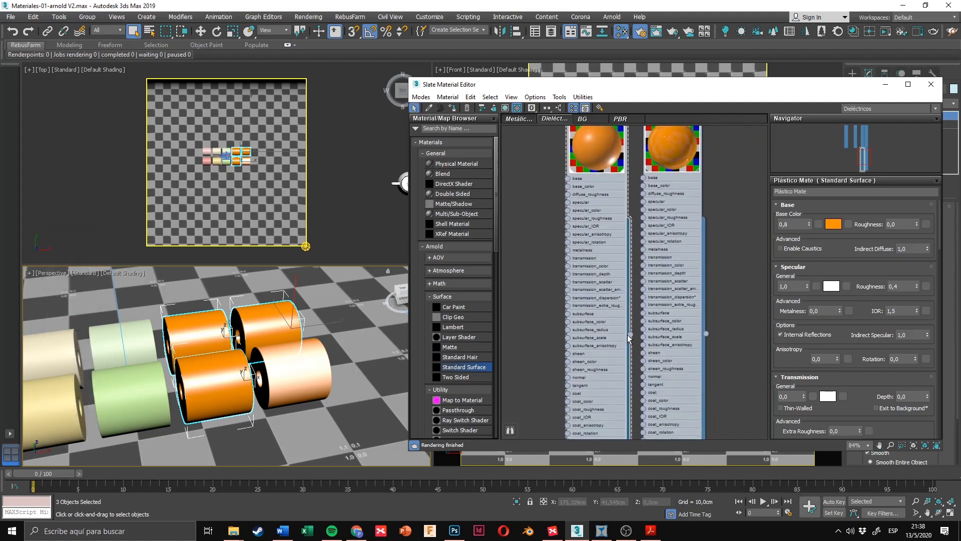
pyautogui.moveTo(631, 335)
pyautogui.mouseDown()
pyautogui.moveTo(286, 380)
pyautogui.moveTo(238, 366)
pyautogui.moveTo(255, 345)
pyautogui.moveTo(212, 349)
pyautogui.moveTo(292, 303)
pyautogui.moveTo(590, 324)
pyautogui.moveTo(634, 338)
pyautogui.mouseUp()
pyautogui.click(550, 290)
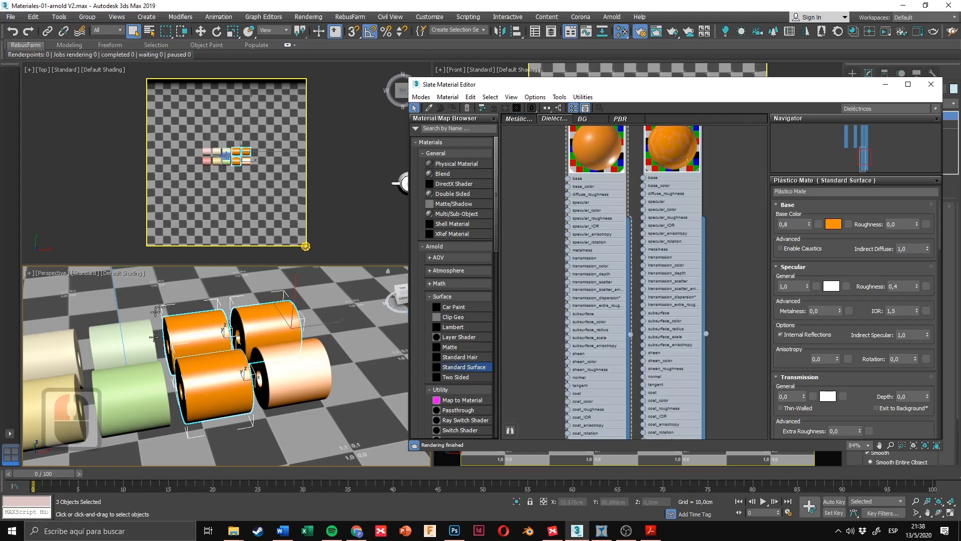
pyautogui.scroll(3, 541, 216)
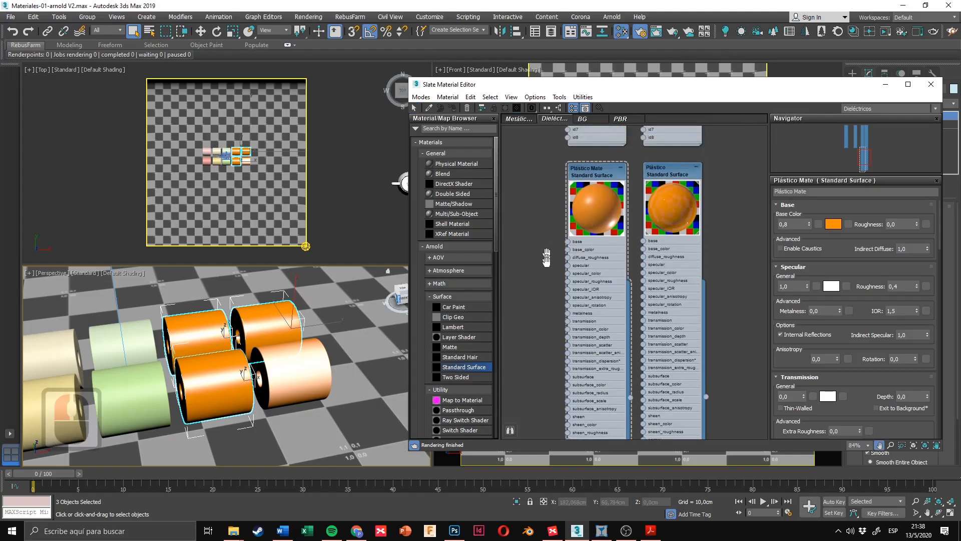
pyautogui.hotkey('ctrl', 'z')
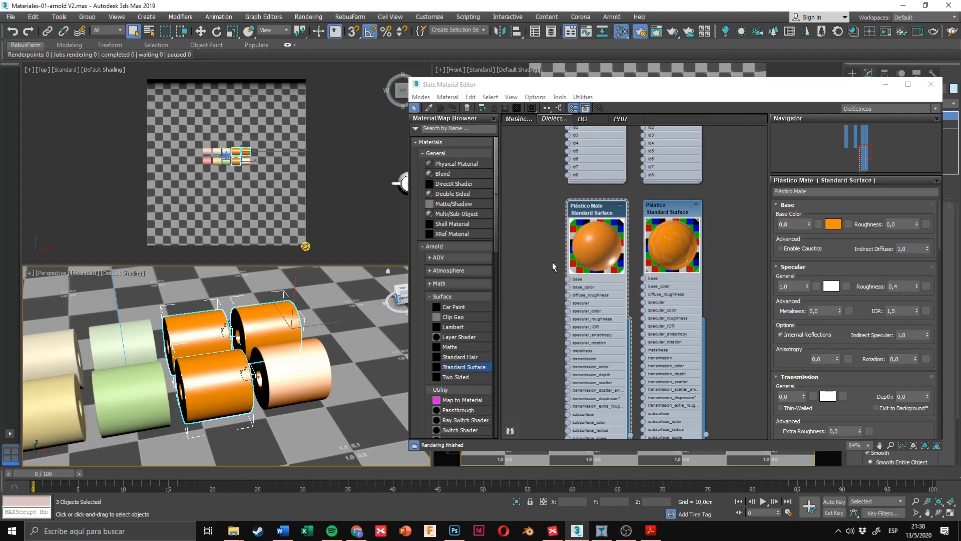
pyautogui.hotkey('ctrl', 'z')
# Step: Assign the Plástico Mate material only to the front-row turquoise cylinder
pyautogui.click(537, 264)
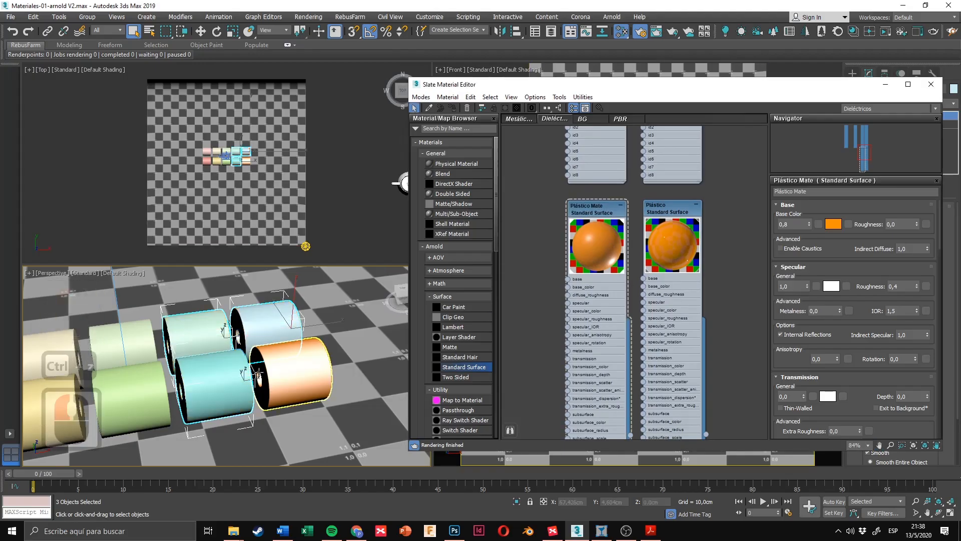
pyautogui.hotkey('ctrl', 'z')
pyautogui.moveTo(554, 309); pyautogui.dragTo(566, 272, button='middle')
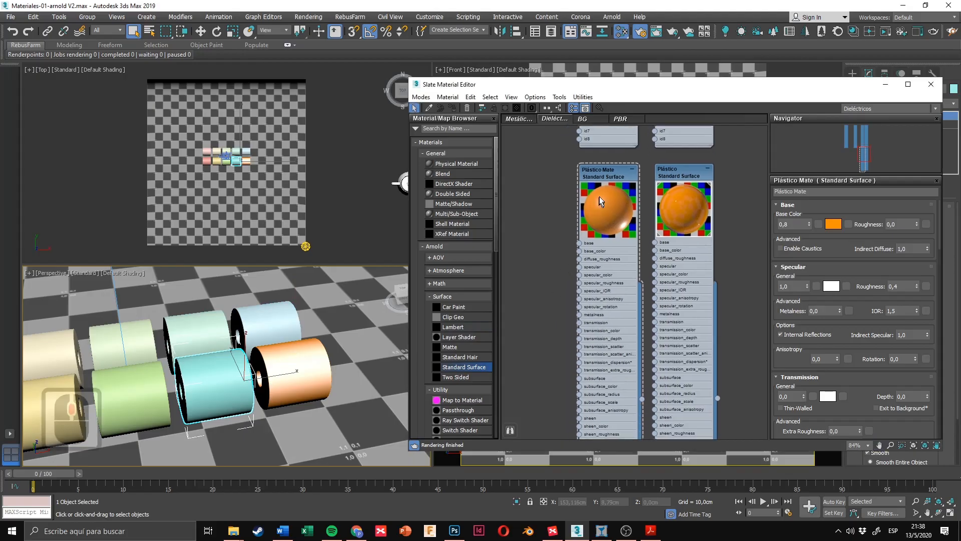
pyautogui.click(453, 108)
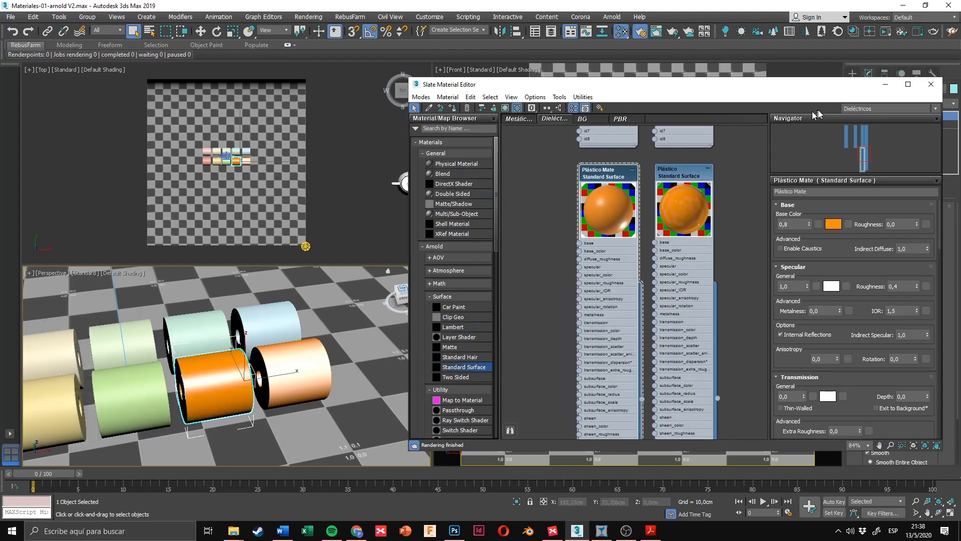
# Step: Make the PhysCamera001 viewport active and lock it as the view to render, with the material editor minimized
pyautogui.click(885, 88)
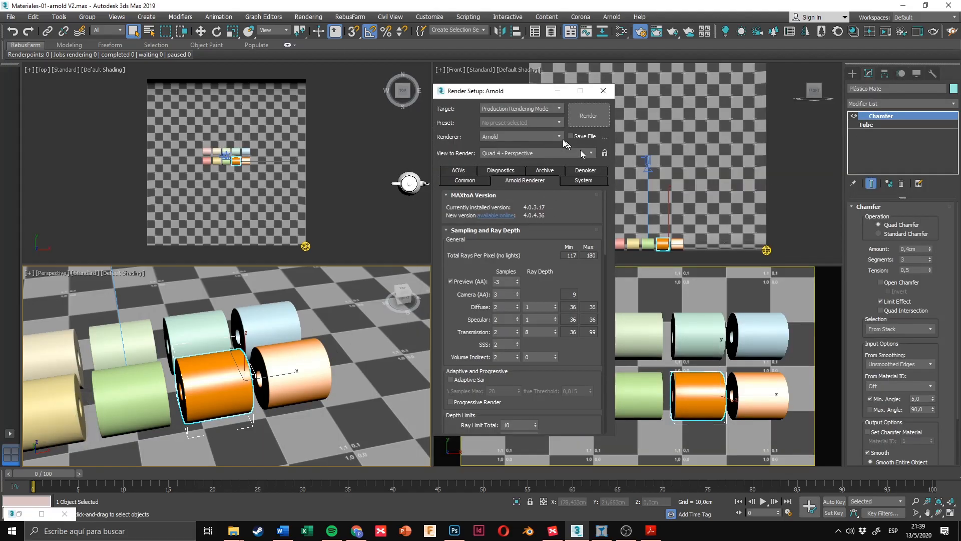
pyautogui.click(531, 98)
pyautogui.moveTo(531, 98); pyautogui.dragTo(285, 89)
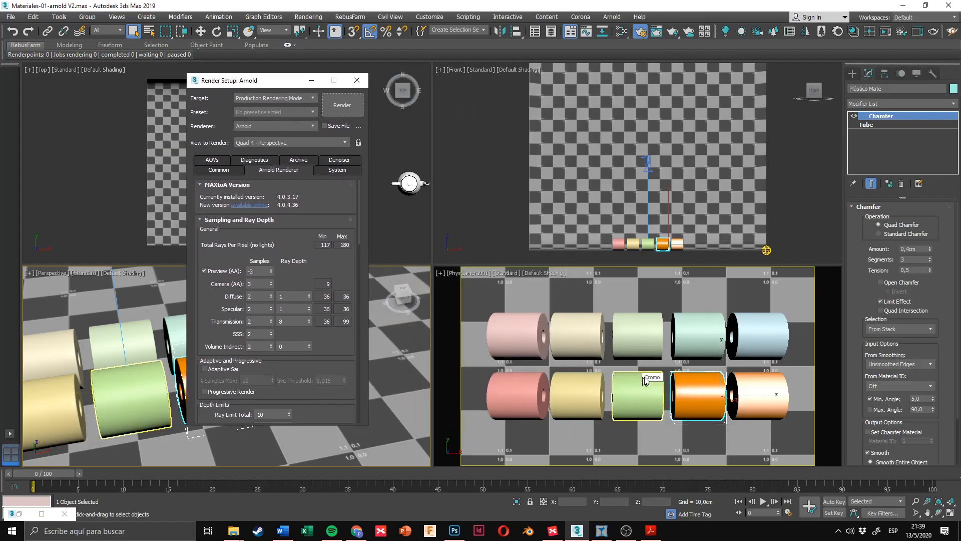
pyautogui.click(494, 287)
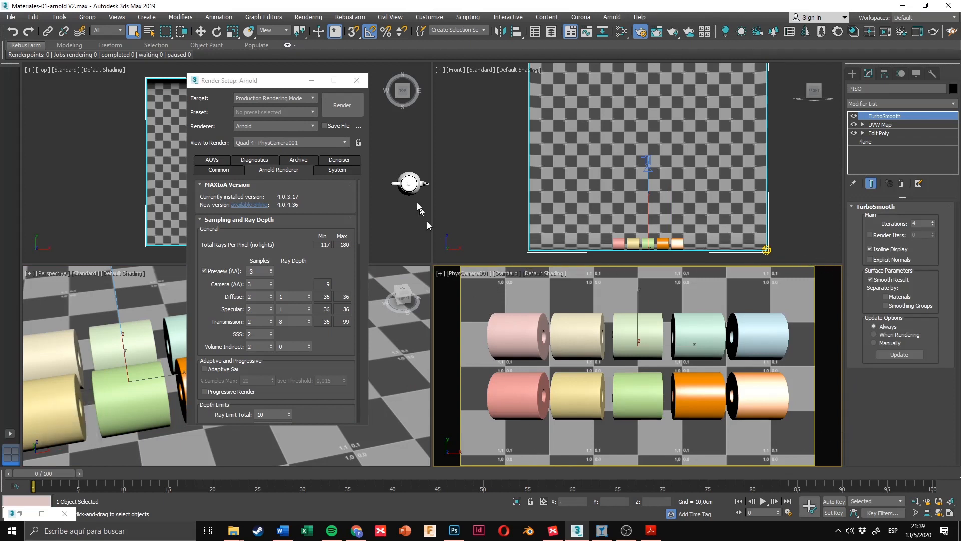
pyautogui.moveTo(262, 88)
pyautogui.mouseDown()
pyautogui.moveTo(287, 105)
pyautogui.moveTo(280, 92)
pyautogui.mouseUp()
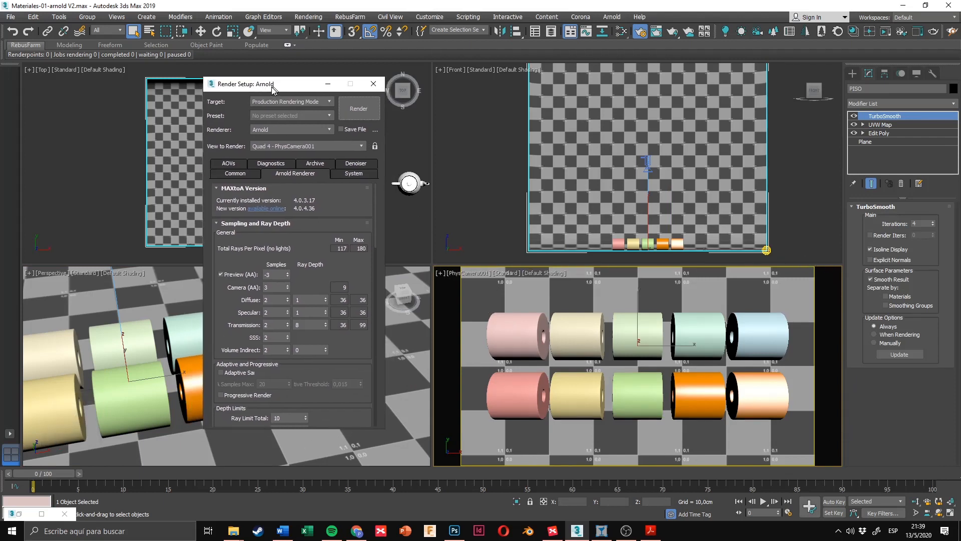
pyautogui.click(309, 17)
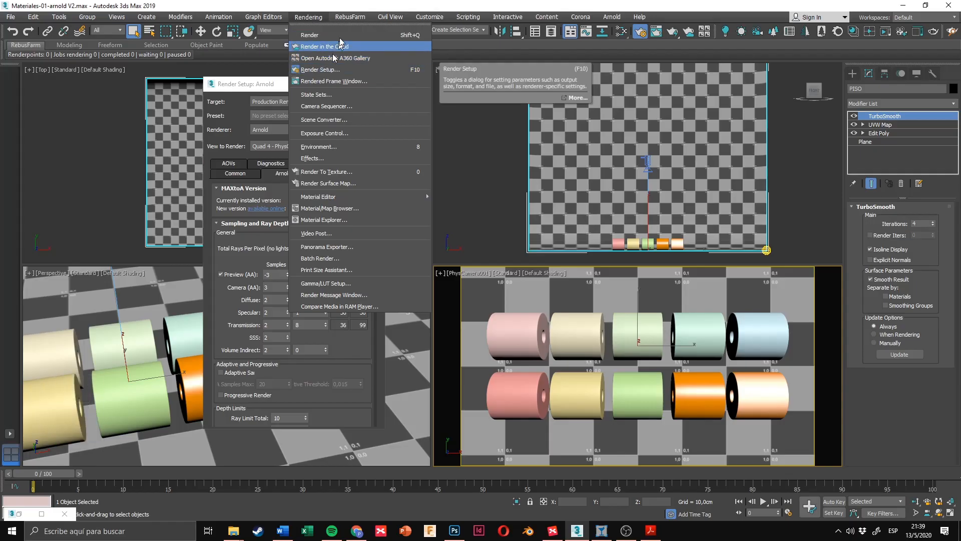
pyautogui.click(364, 1)
pyautogui.moveTo(293, 83); pyautogui.dragTo(287, 74)
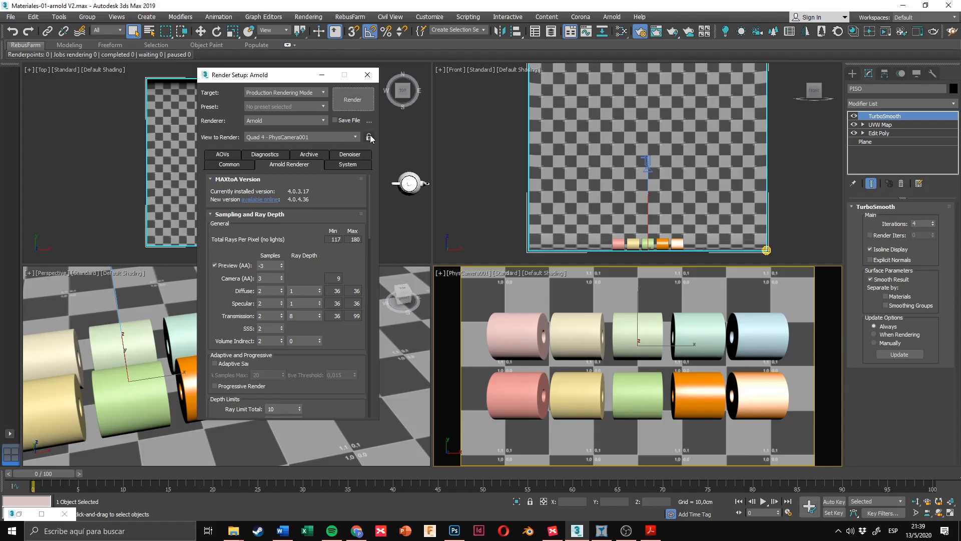
pyautogui.click(335, 137)
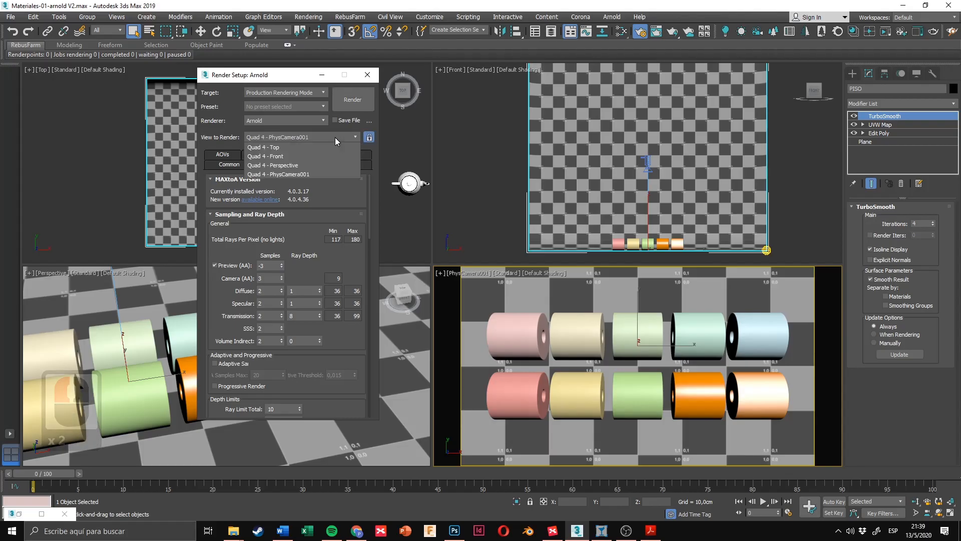
pyautogui.click(335, 138)
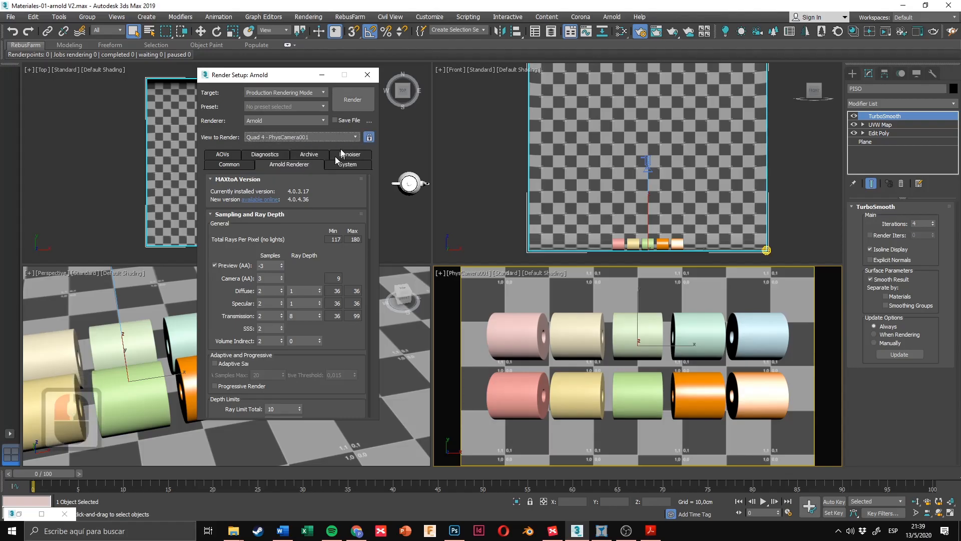
# Step: Render the PhysCamera001 view to check the orange plastic cylinders, stopping the render before it completes
pyautogui.click(352, 101)
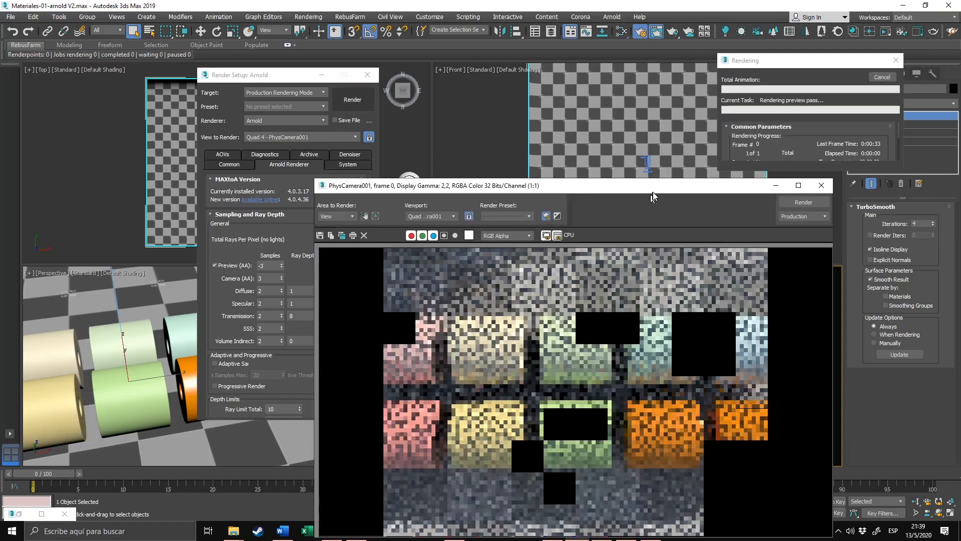
pyautogui.moveTo(654, 191); pyautogui.dragTo(646, 142)
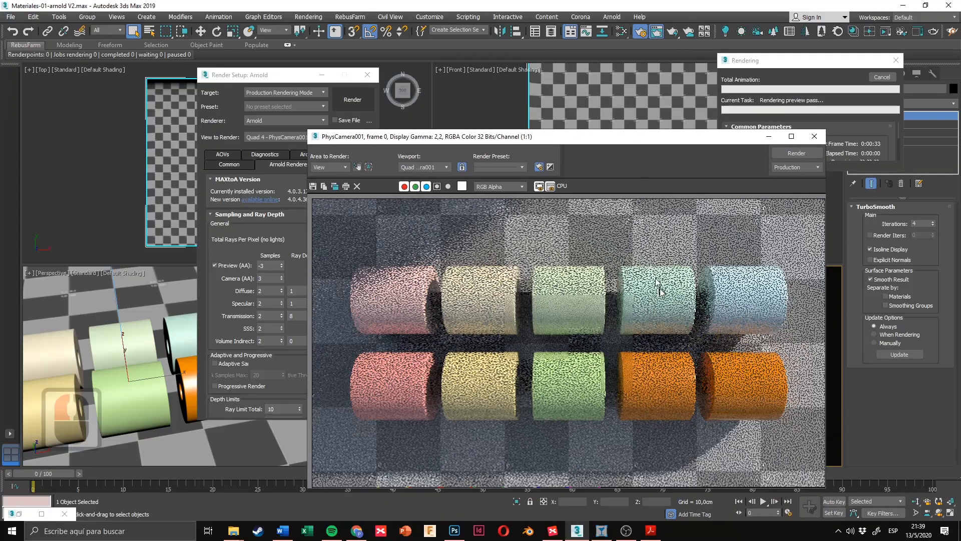
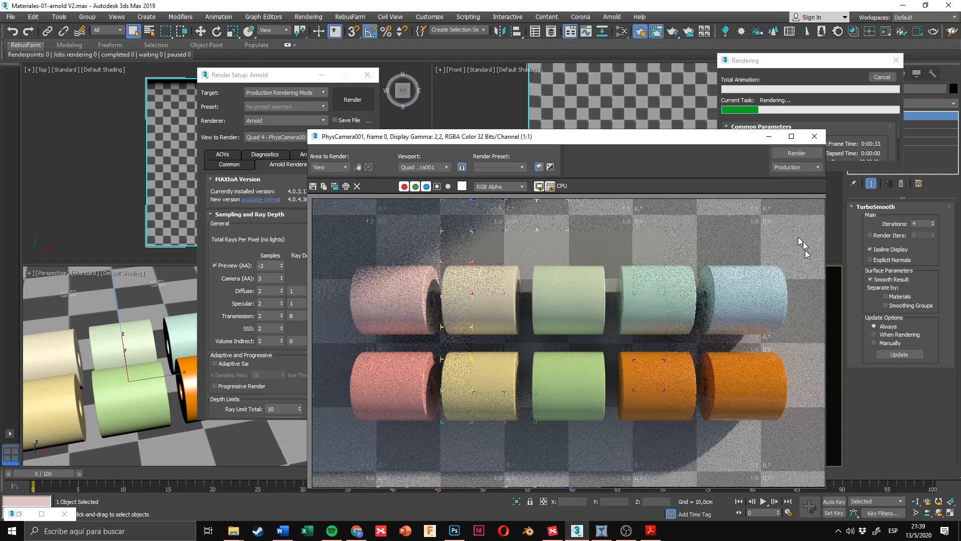
pyautogui.click(821, 64)
pyautogui.click(702, 275)
pyautogui.scroll(-1, 681, 330)
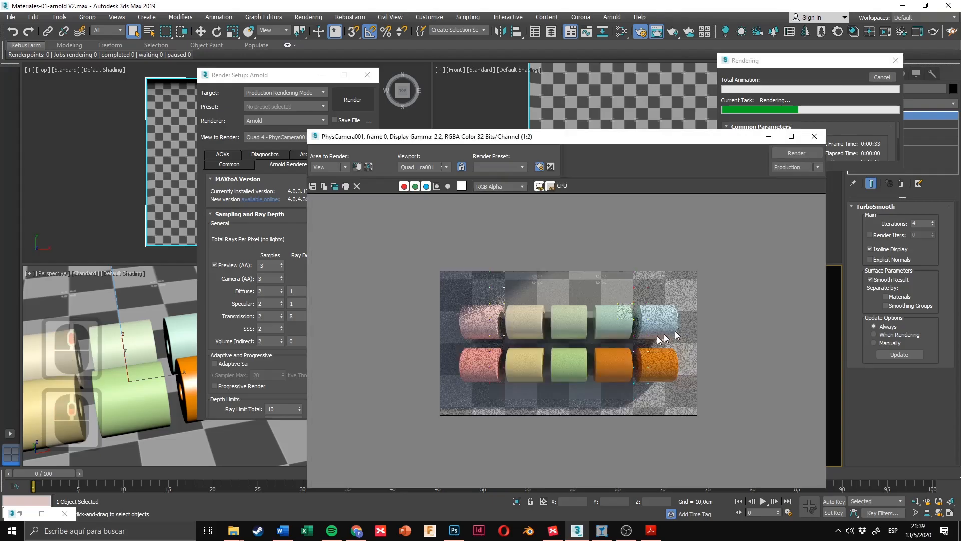
pyautogui.scroll(1, 636, 342)
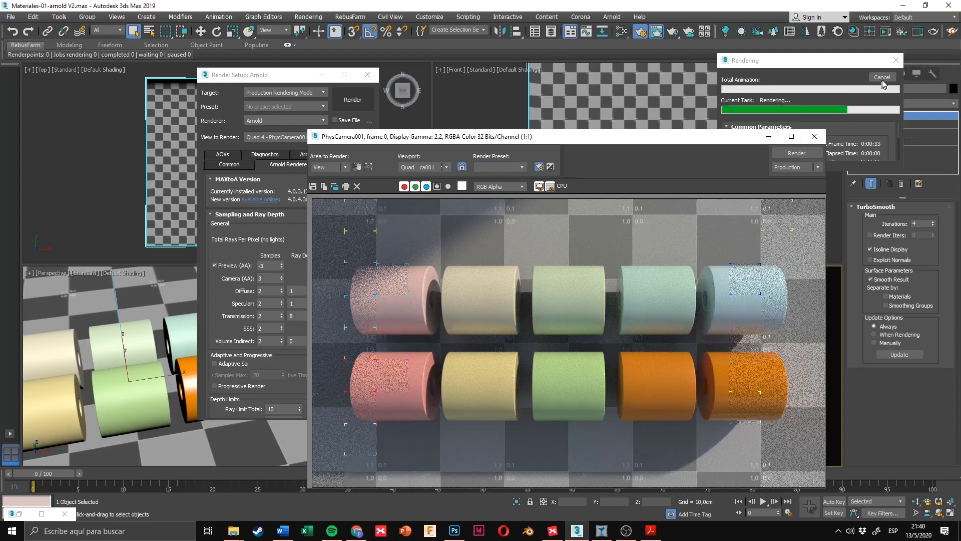
pyautogui.click(882, 77)
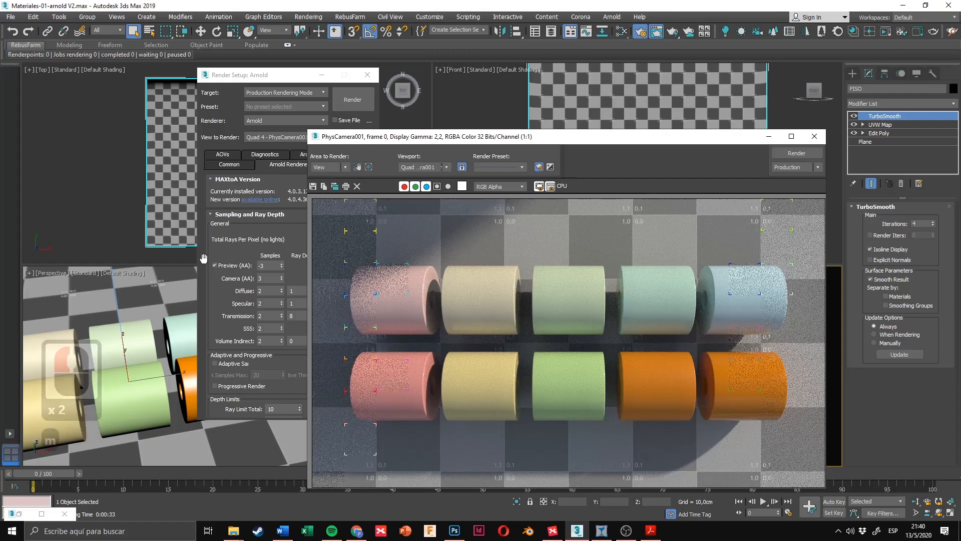
# Step: Restore the material editor beside the render and compare the Plástico Mate specular roughness setting with the rendered orange cylinders
pyautogui.click(19, 513)
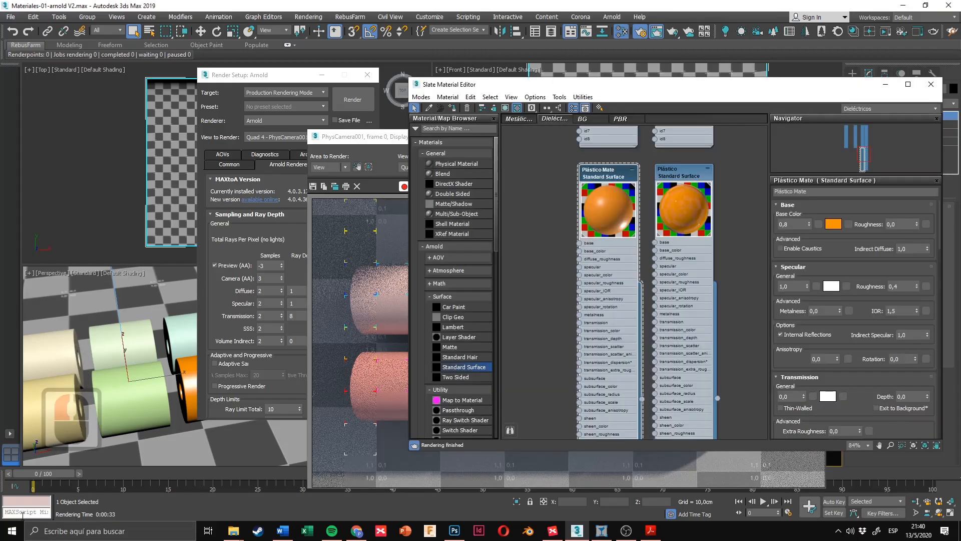
pyautogui.moveTo(694, 85); pyautogui.dragTo(328, 91)
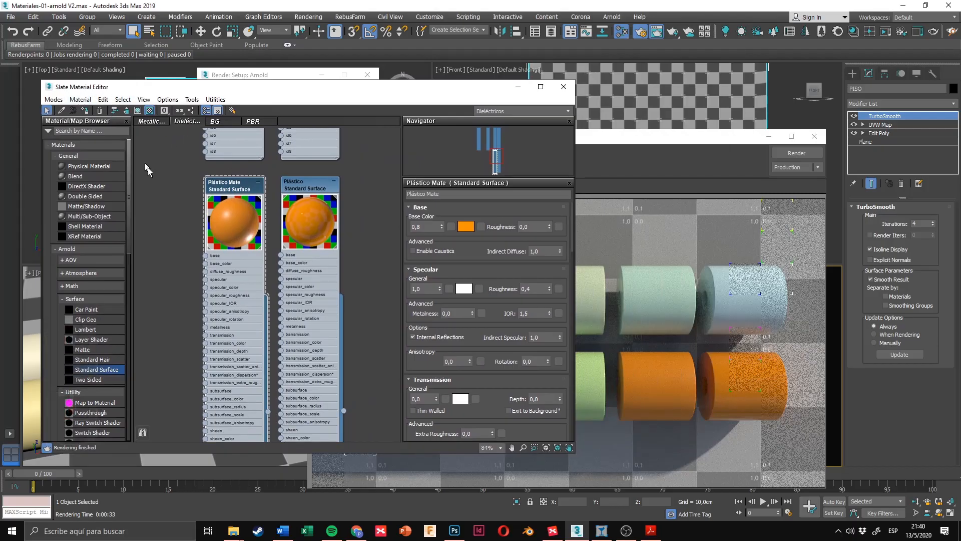
pyautogui.moveTo(161, 185); pyautogui.dragTo(169, 198, button='middle')
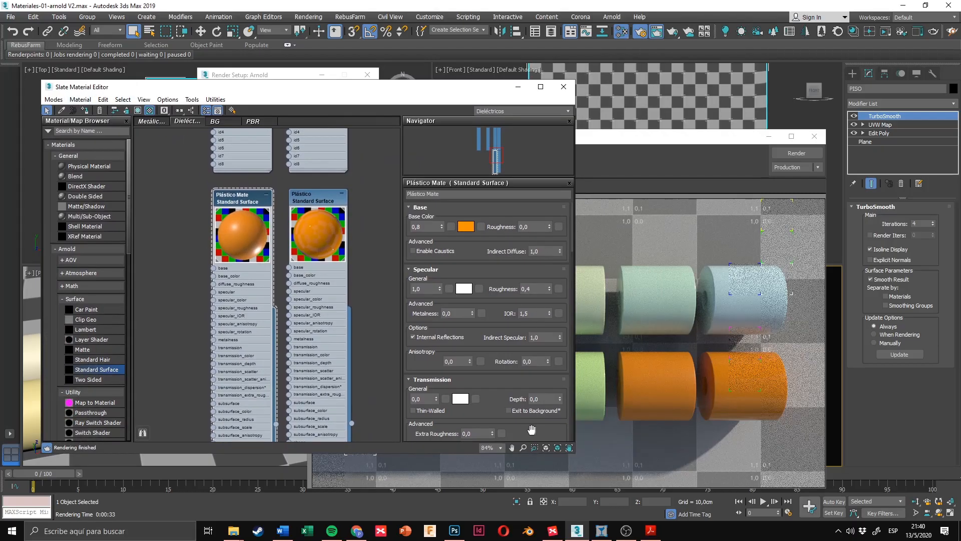
pyautogui.click(529, 289)
pyautogui.moveTo(530, 289); pyautogui.dragTo(522, 290)
pyautogui.click(197, 194)
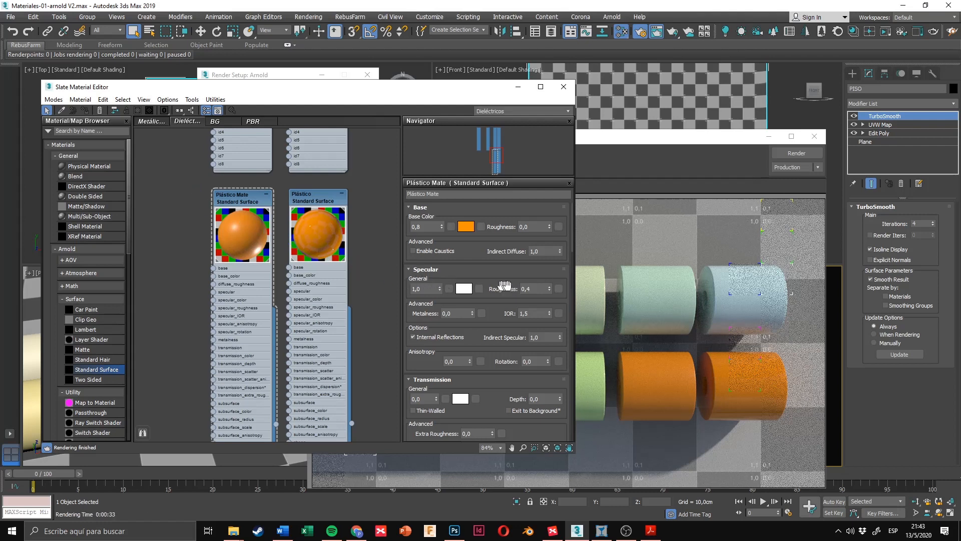
pyautogui.moveTo(536, 289); pyautogui.dragTo(522, 291)
pyautogui.click(540, 288)
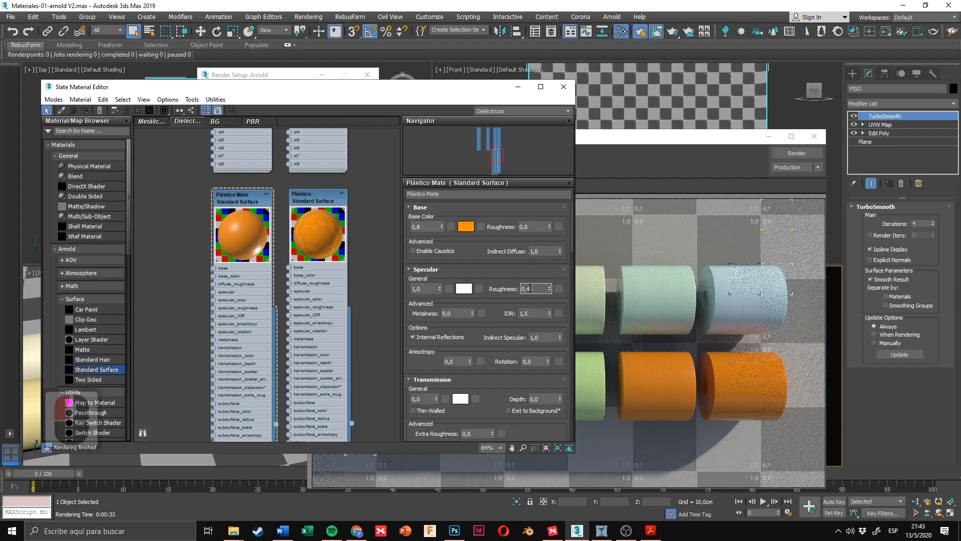
pyautogui.moveTo(538, 288); pyautogui.dragTo(485, 285)
pyautogui.click(701, 355)
pyautogui.click(201, 243)
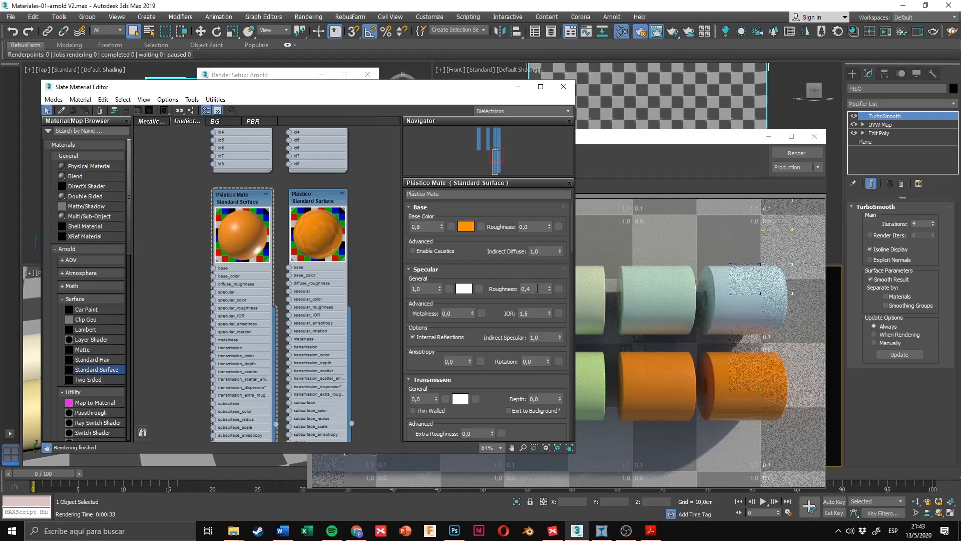
# Step: Try slightly different specular roughness values on the Plástico Mate material, ending by re-entering 0,4
pyautogui.doubleClick(536, 289)
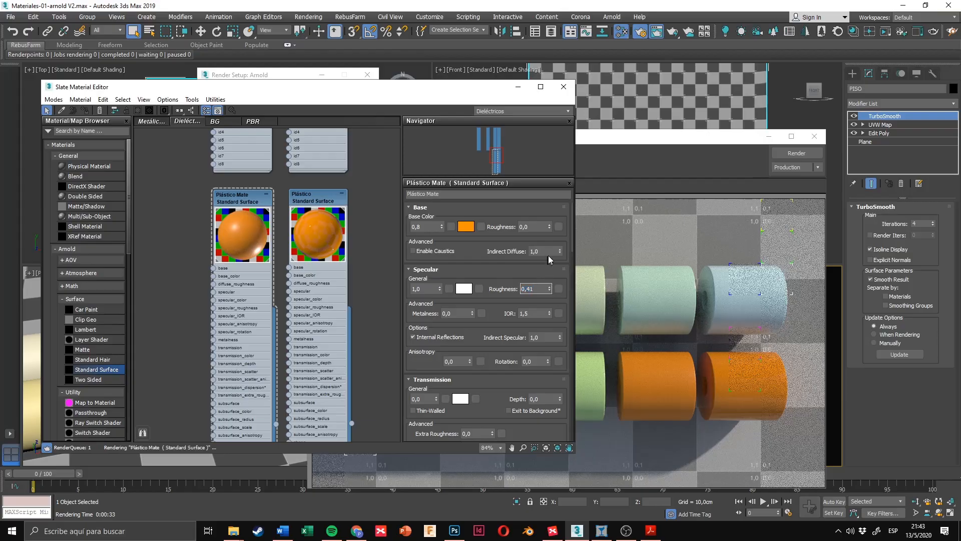
pyautogui.click(553, 299)
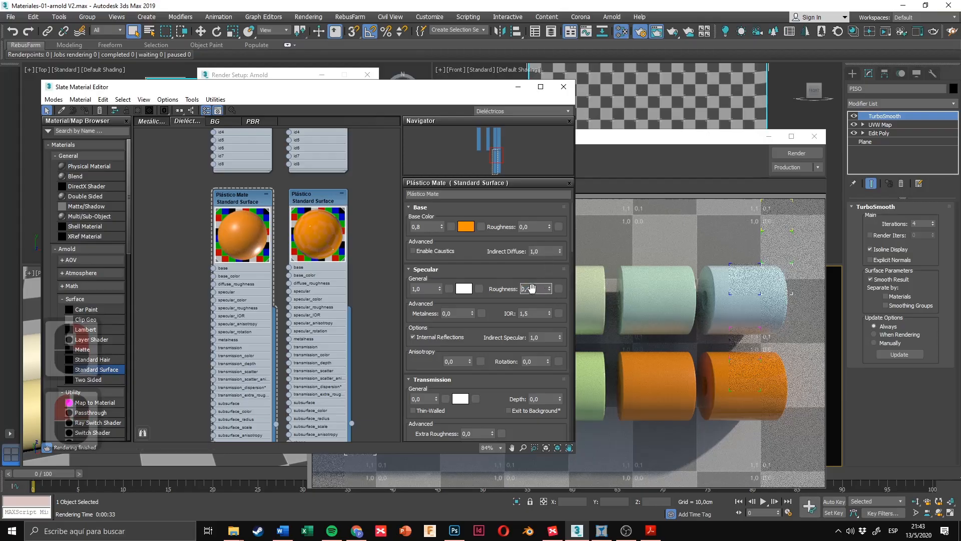
pyautogui.moveTo(549, 289); pyautogui.dragTo(554, 249)
pyautogui.doubleClick(535, 287)
pyautogui.write('0,4')
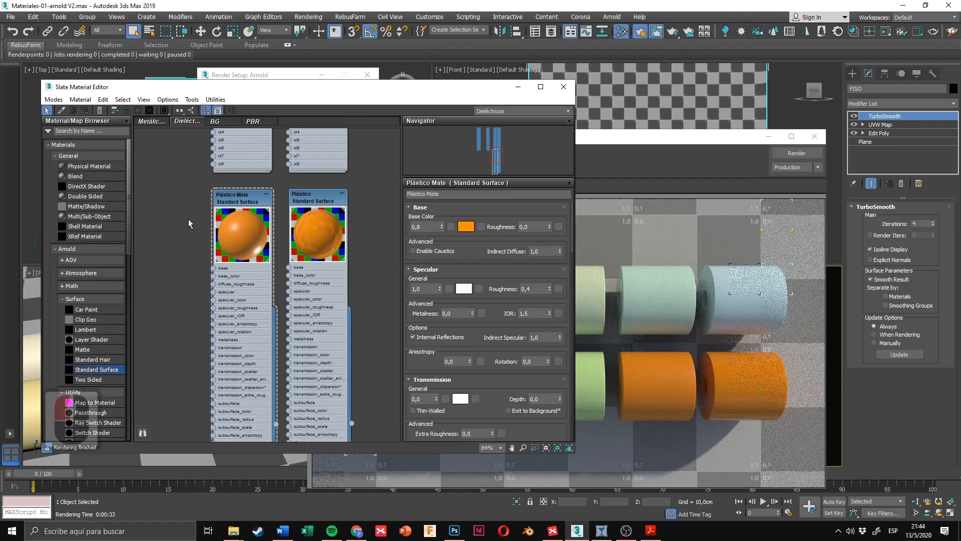
# Step: Check the cylinder materials in the reference image of Materiales.pdf and return to the material editor
pyautogui.scroll(-1, 190, 224)
pyautogui.click(650, 530)
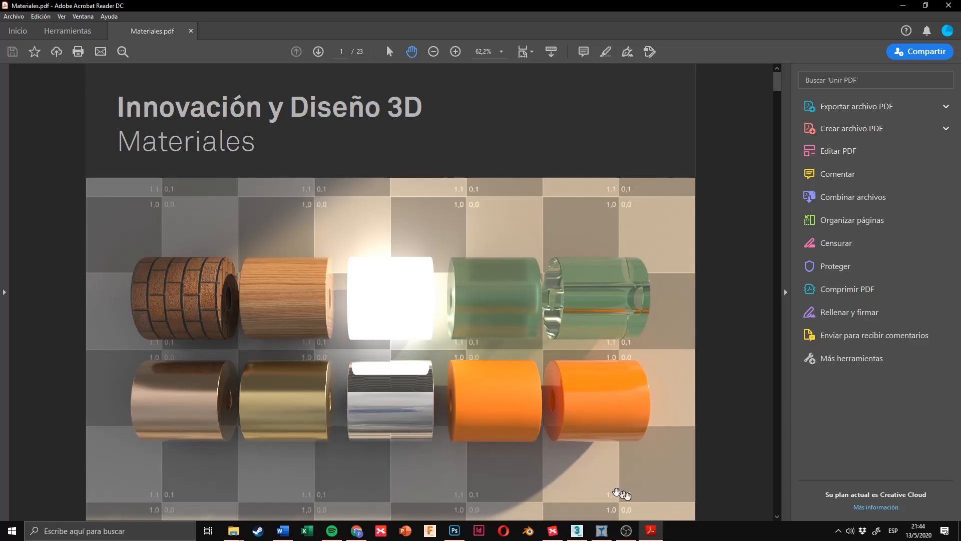
pyautogui.click(653, 531)
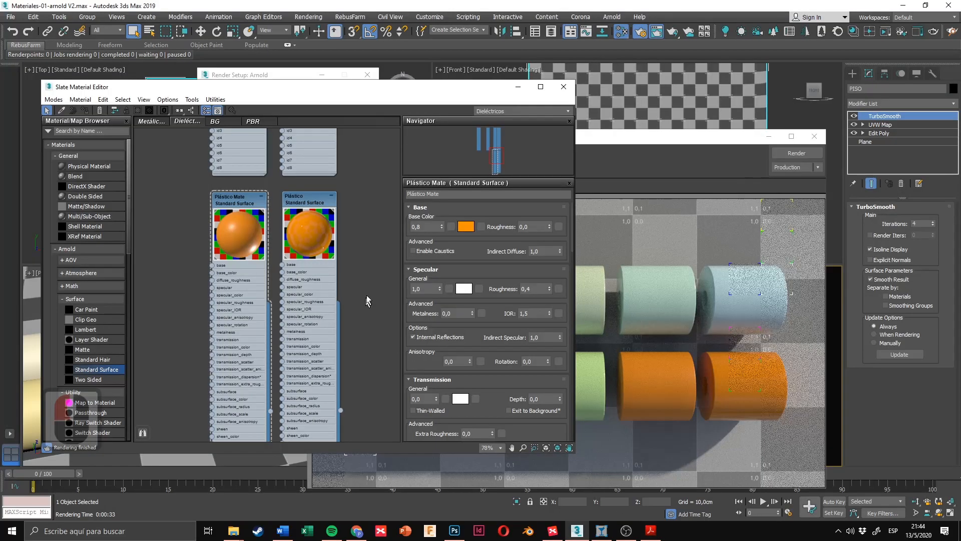
# Step: Open the Cromo material's parameters in the Metálicos view and show the checkered background in its preview
pyautogui.click(151, 121)
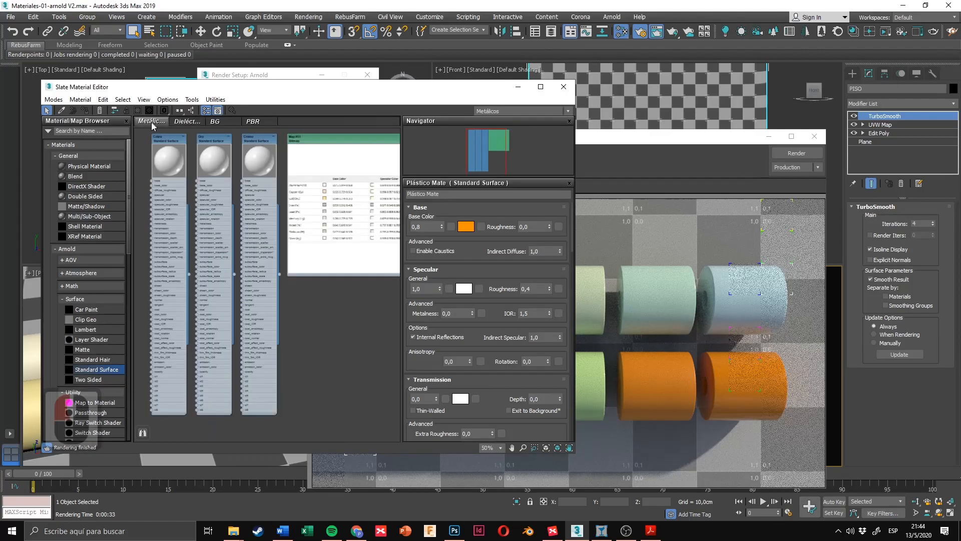
pyautogui.scroll(7, 261, 173)
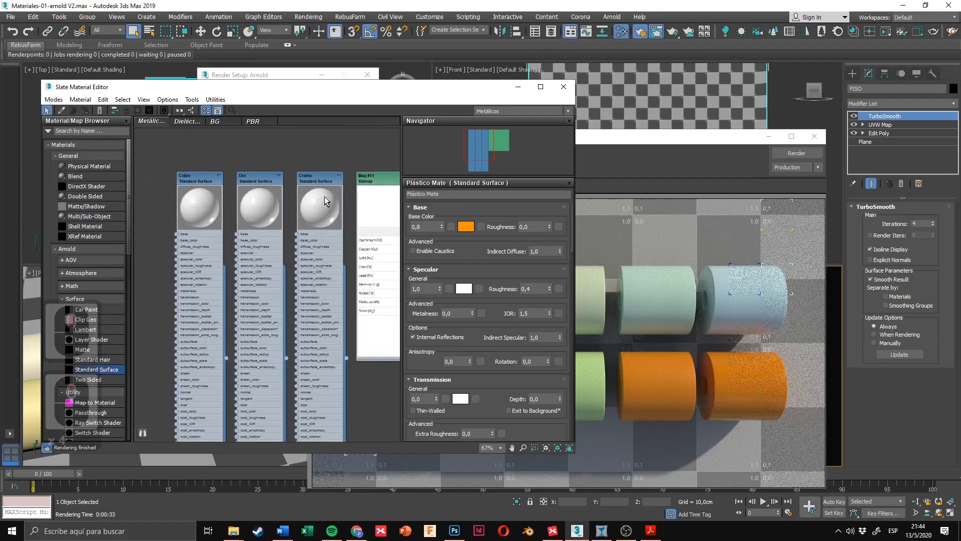
pyautogui.scroll(2, 304, 217)
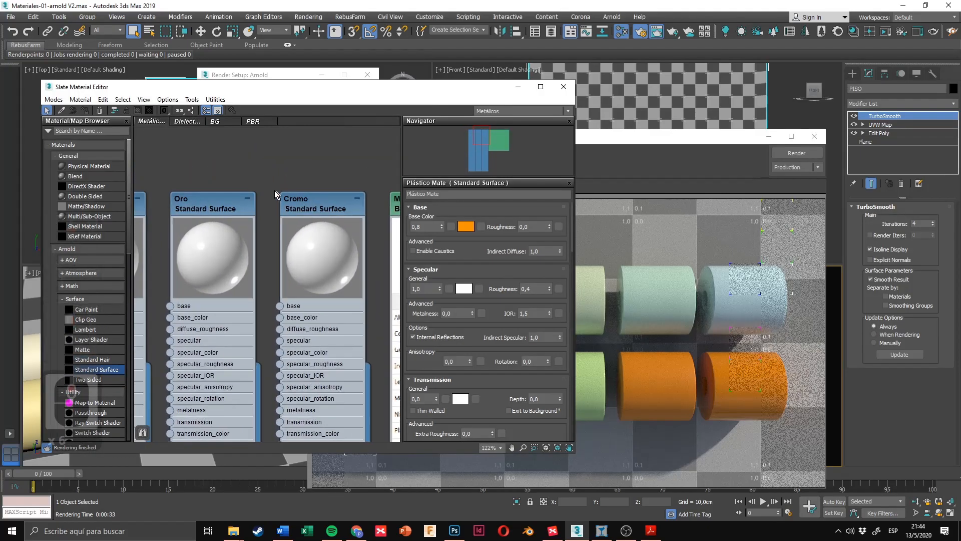
pyautogui.scroll(2, 275, 190)
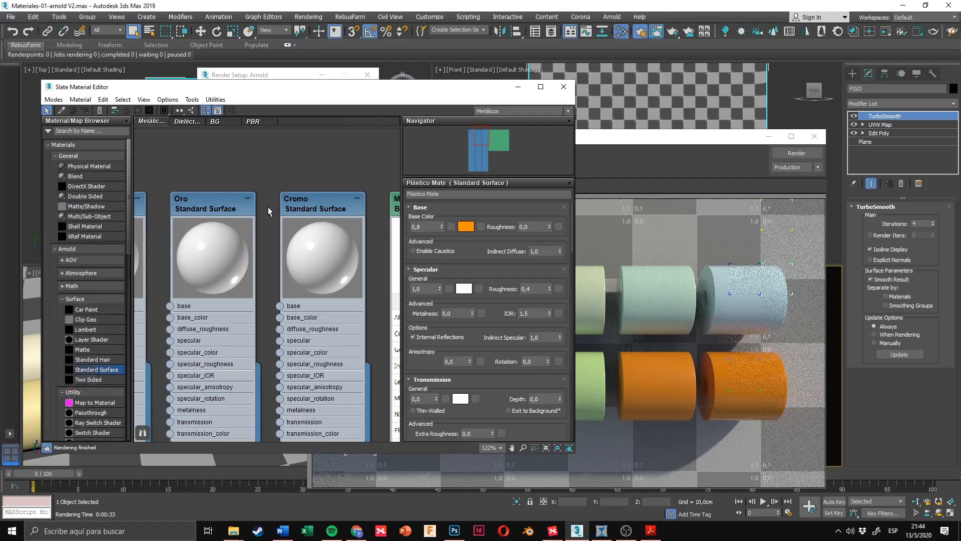
pyautogui.doubleClick(322, 200)
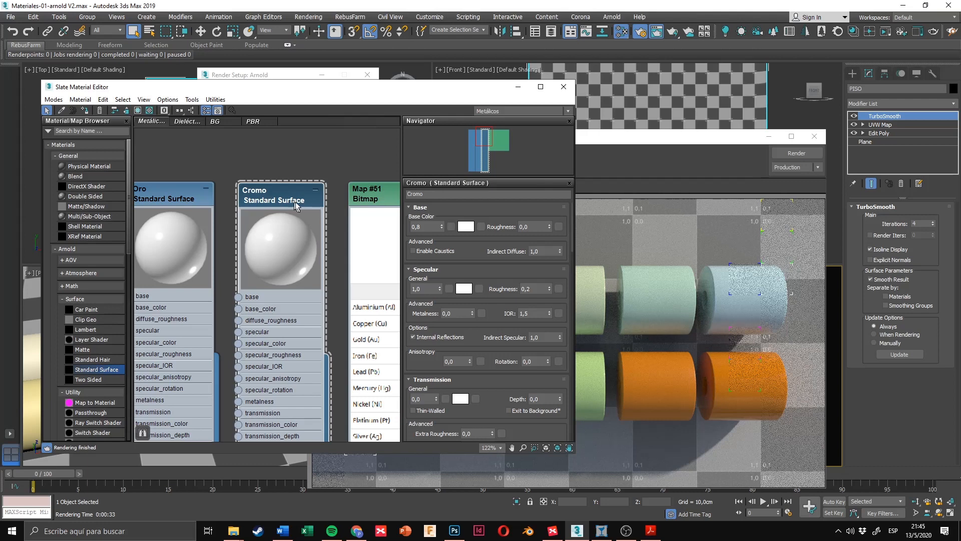
pyautogui.click(149, 110)
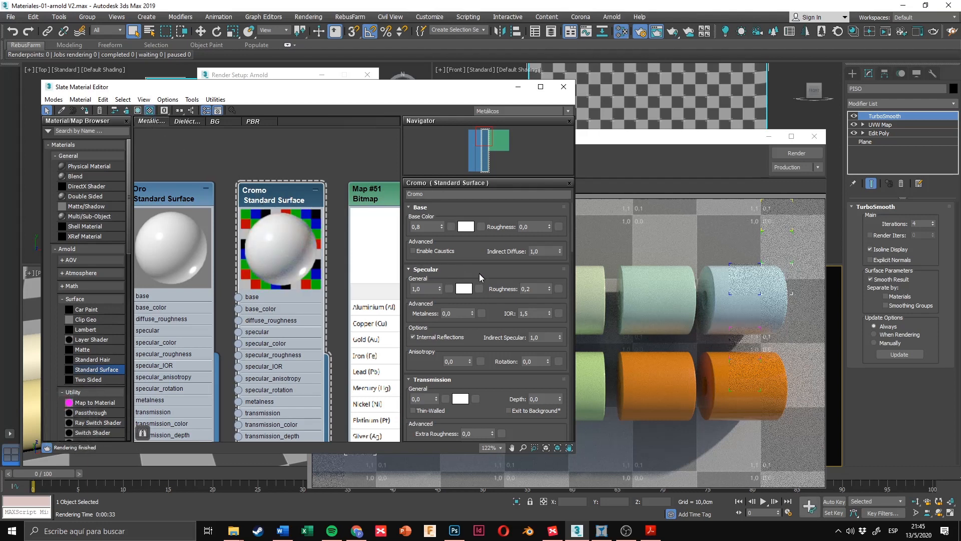
# Step: Set the specular metalness of the Cromo material to 1,0
pyautogui.moveTo(482, 276)
pyautogui.mouseDown()
pyautogui.moveTo(483, 260)
pyautogui.moveTo(490, 286)
pyautogui.mouseUp()
pyautogui.moveTo(473, 311); pyautogui.dragTo(478, 230)
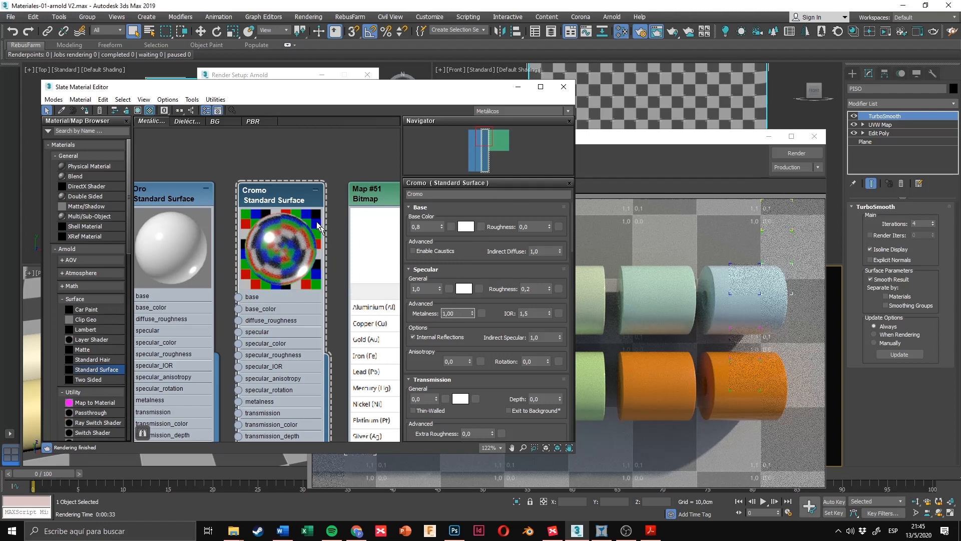
# Step: Compare the Cromo material preview with the chrome cylinder in the reference PDF
pyautogui.scroll(3, 305, 248)
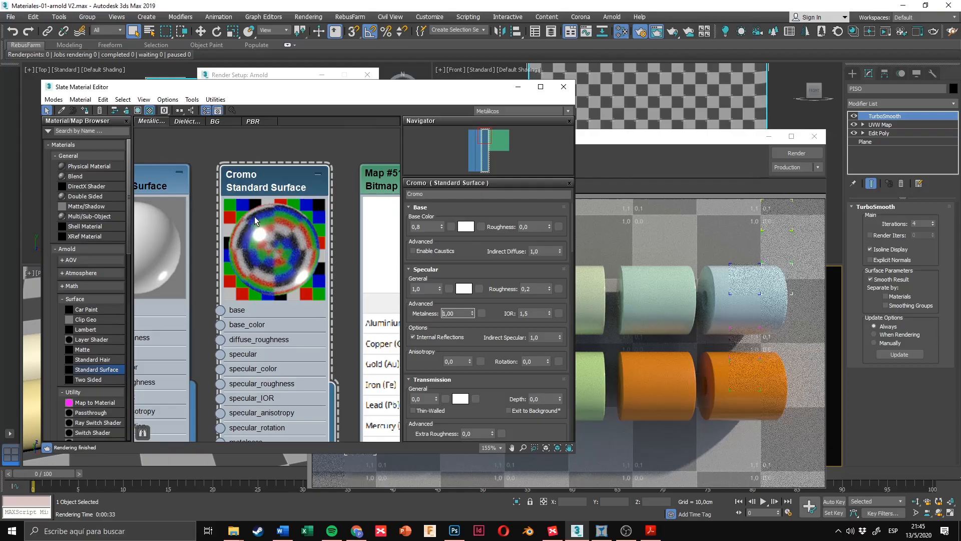
pyautogui.click(651, 531)
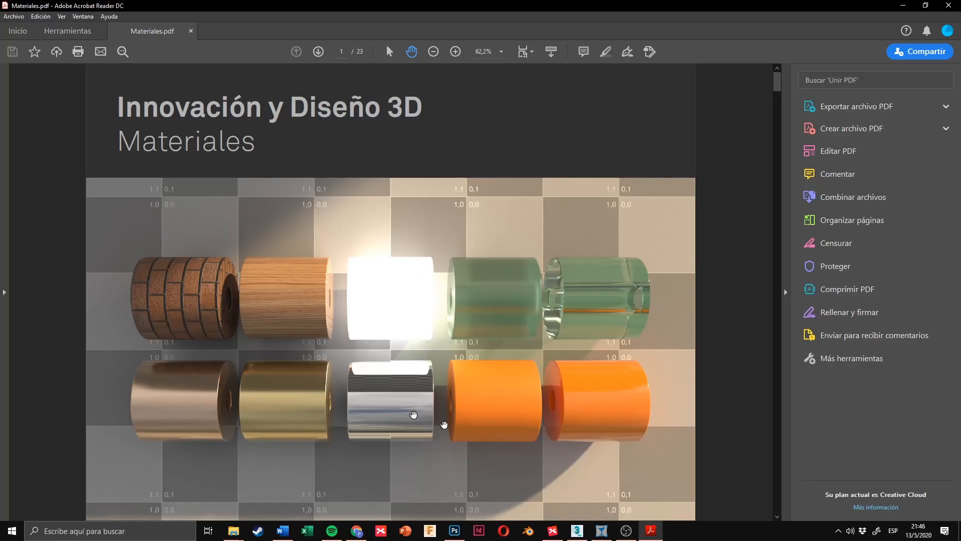
pyautogui.click(651, 531)
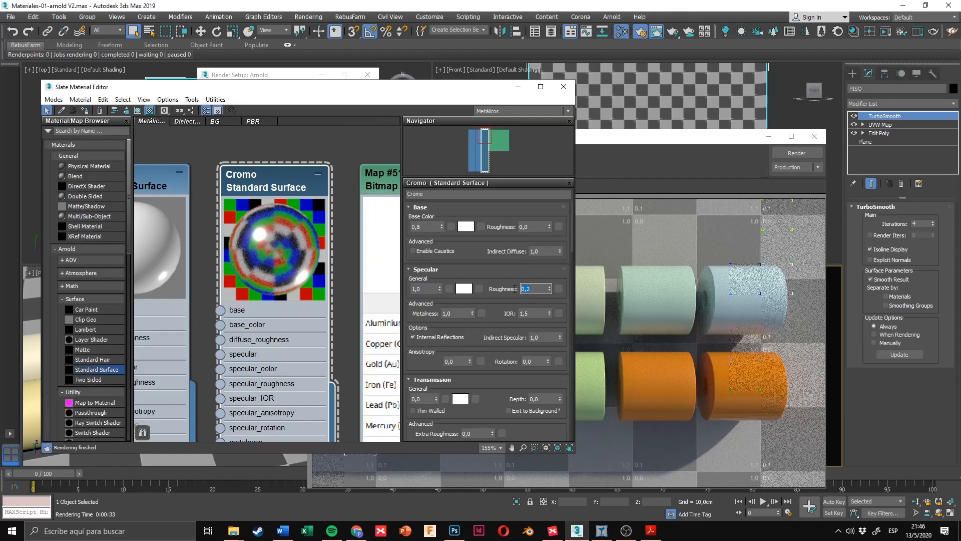
# Step: Set the specular roughness of the Cromo material to 0,02
pyautogui.click(434, 271)
pyautogui.click(433, 273)
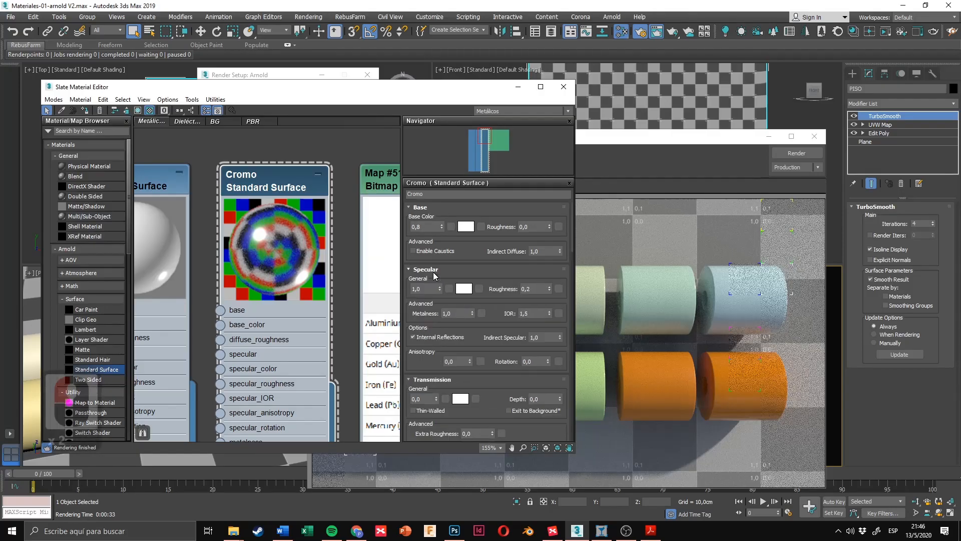
pyautogui.click(531, 289)
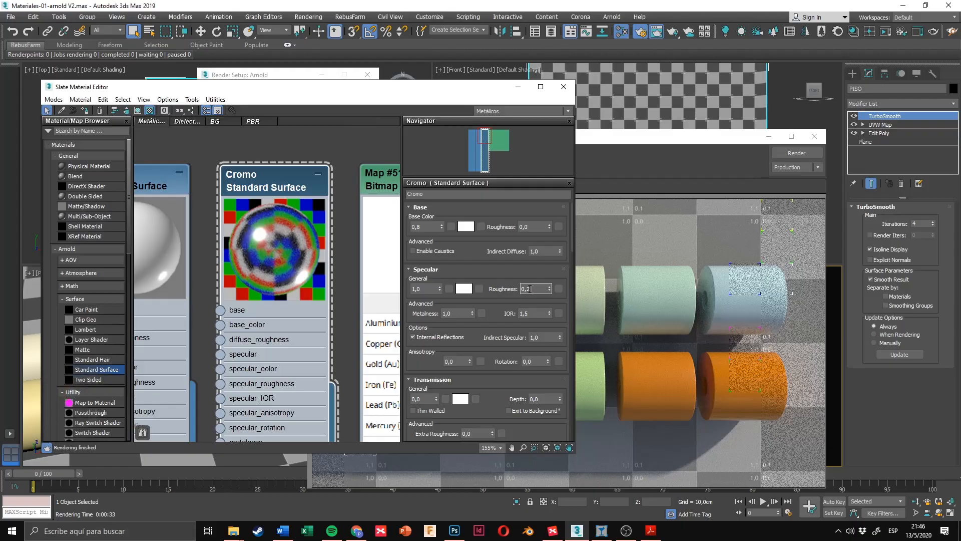
pyautogui.moveTo(528, 289); pyautogui.dragTo(525, 288)
pyautogui.write('0')
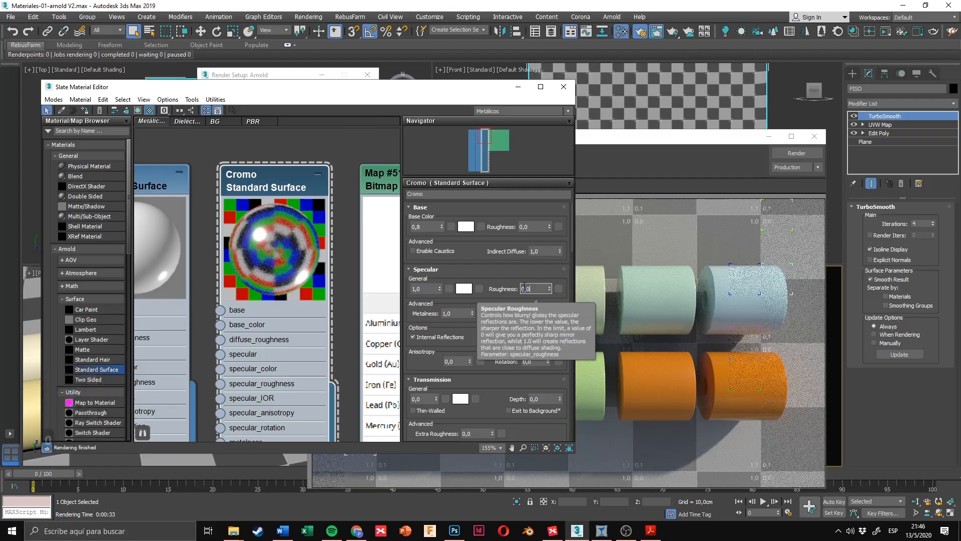
pyautogui.write('2')
pyautogui.press('Return')
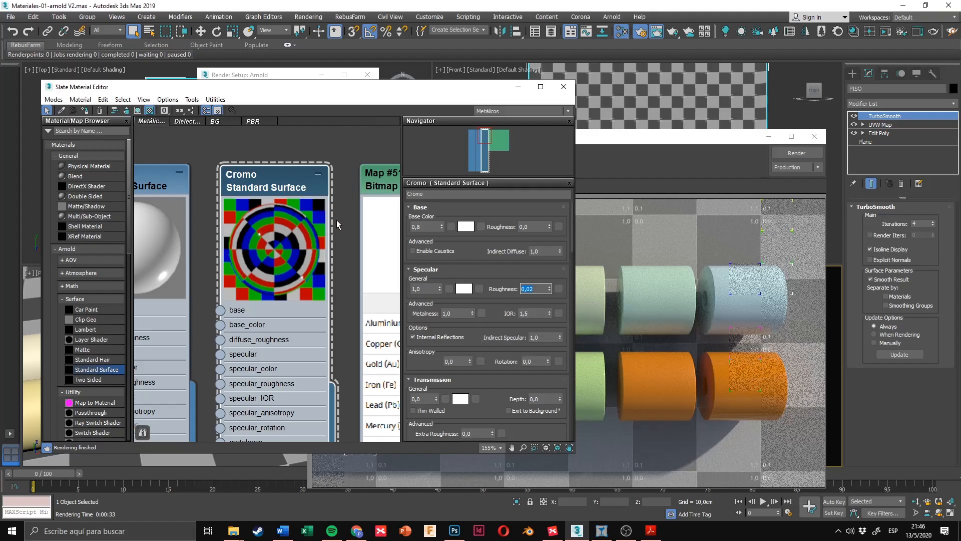
# Step: Move the material editor aside and bring the PhysCamera001 rendered frame window in front of it
pyautogui.scroll(-5, 336, 221)
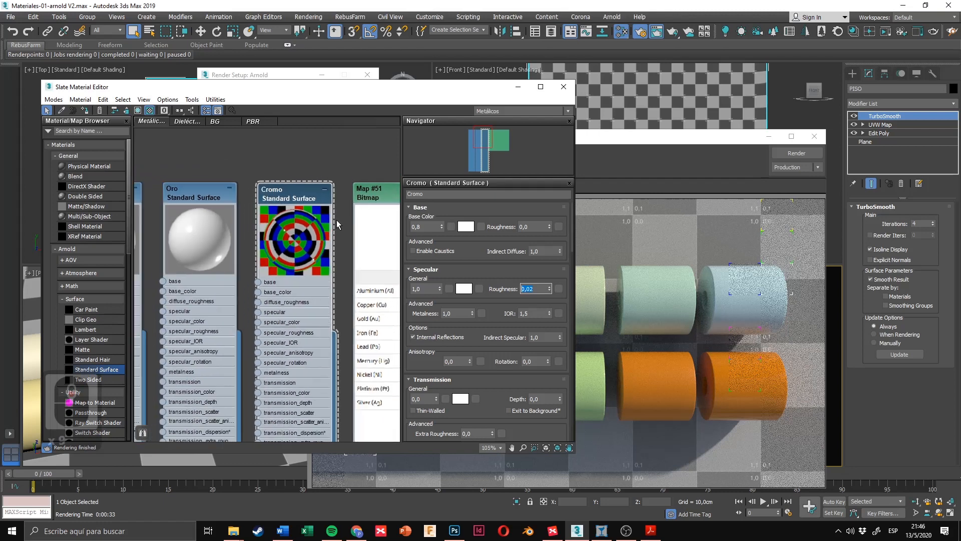
pyautogui.moveTo(358, 90); pyautogui.dragTo(627, 78)
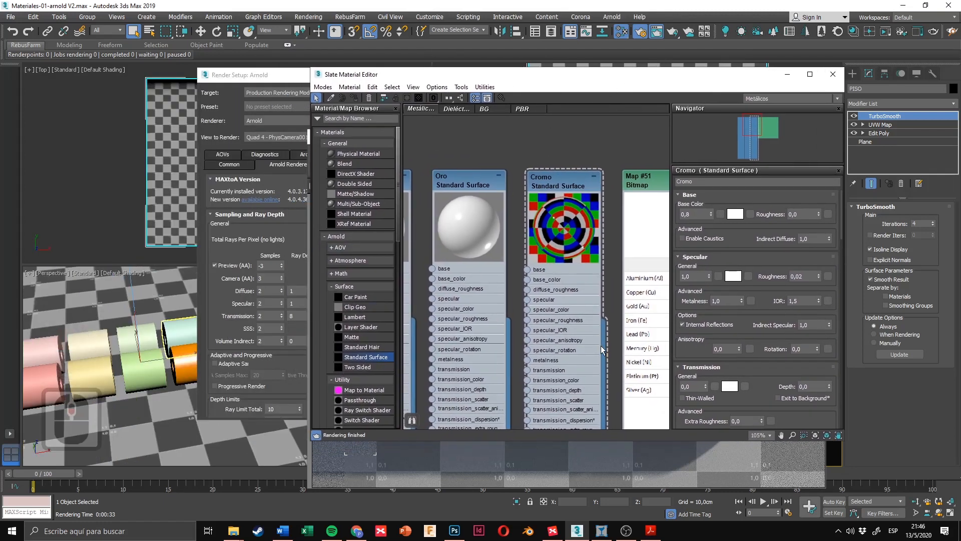
pyautogui.scroll(-3, 604, 348)
pyautogui.moveTo(602, 353); pyautogui.dragTo(148, 371)
pyautogui.moveTo(764, 84); pyautogui.dragTo(437, 115)
pyautogui.click(635, 142)
pyautogui.moveTo(633, 143); pyautogui.dragTo(389, 97)
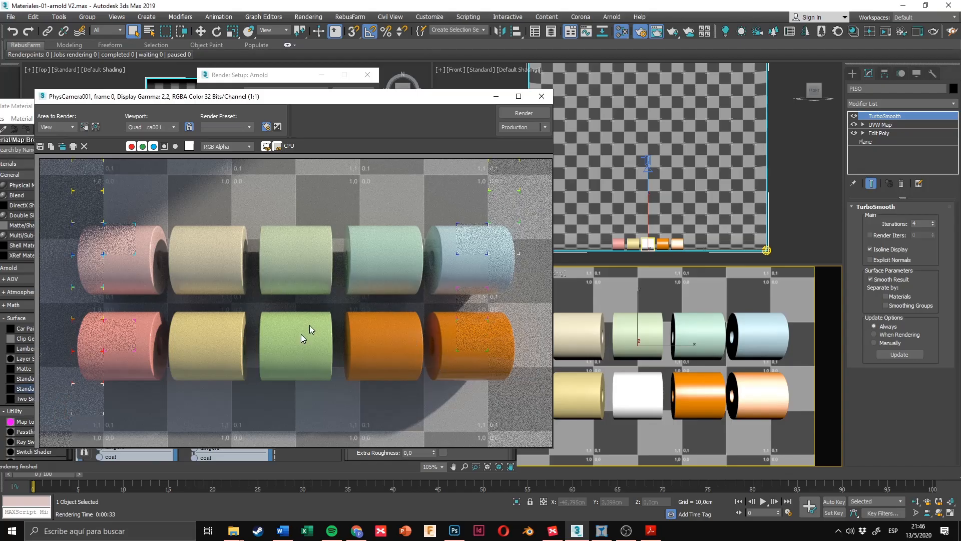
# Step: Limit the render area to a region around the middle cylinder of the lower row in the camera view
pyautogui.click(59, 127)
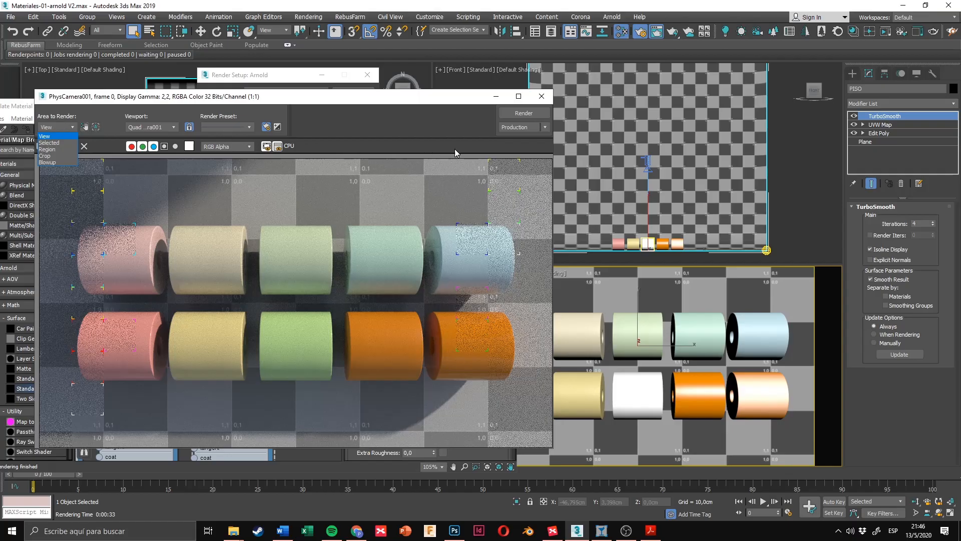
pyautogui.click(661, 33)
pyautogui.click(660, 35)
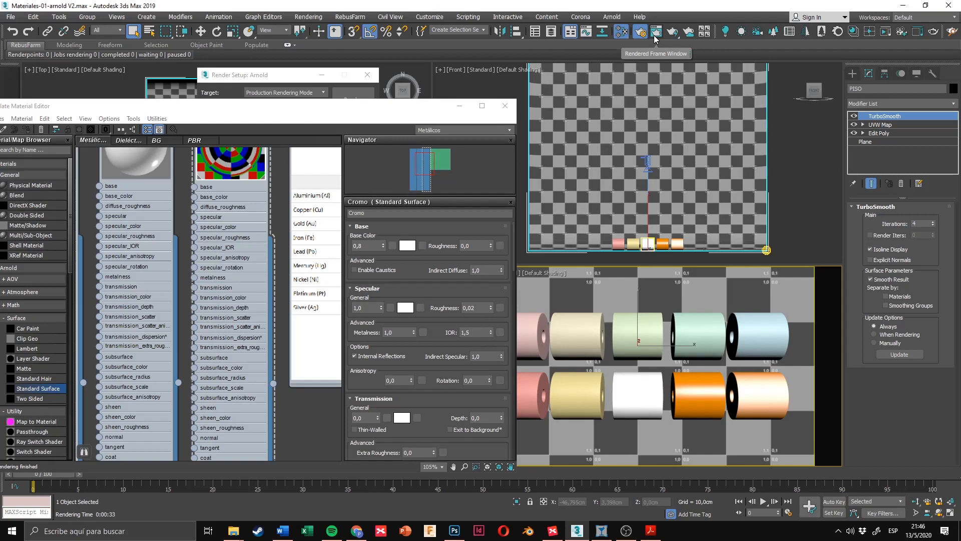
pyautogui.click(655, 37)
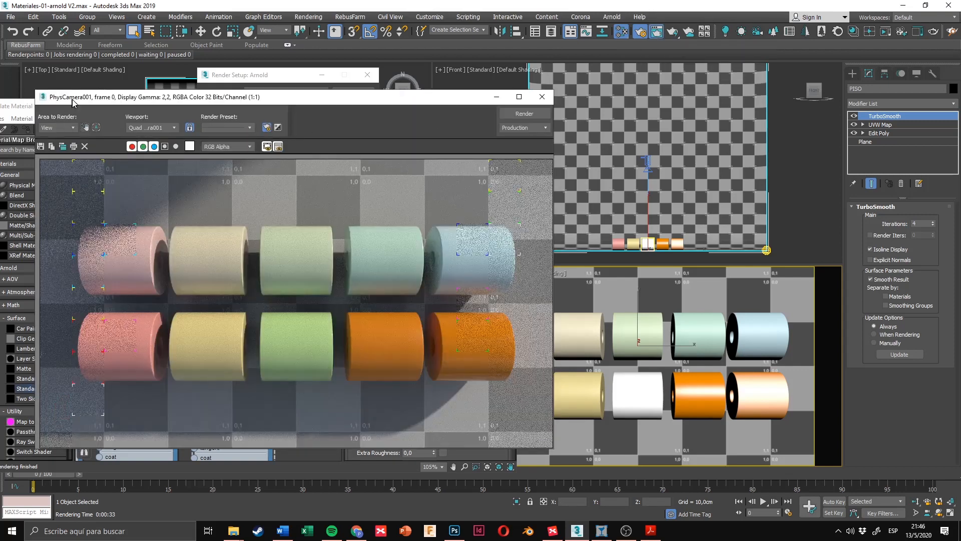
pyautogui.moveTo(72, 100); pyautogui.dragTo(97, 88)
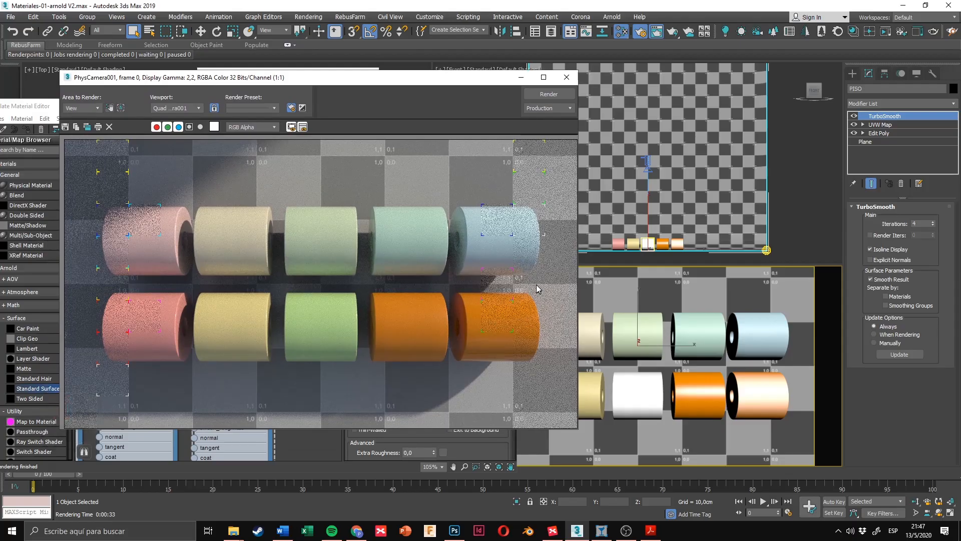
pyautogui.click(86, 114)
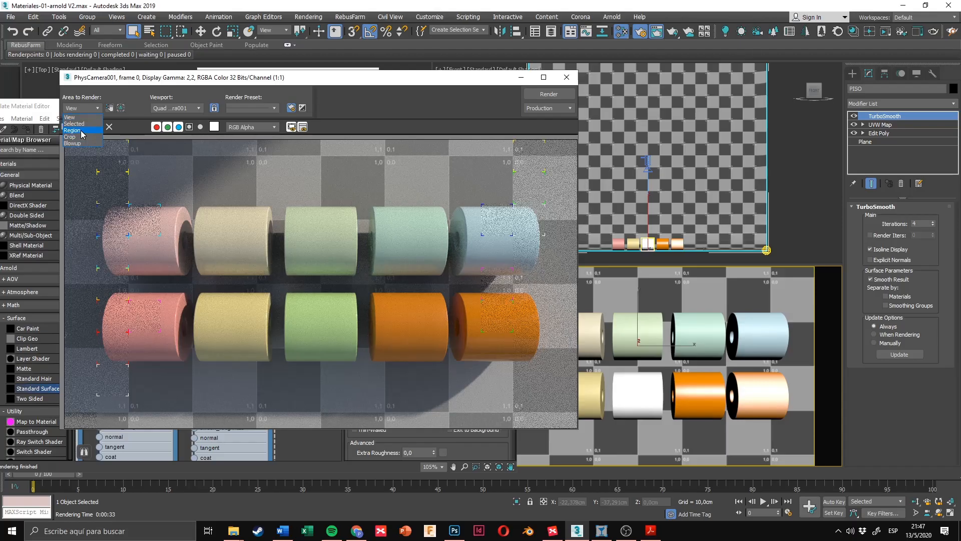
pyautogui.click(83, 133)
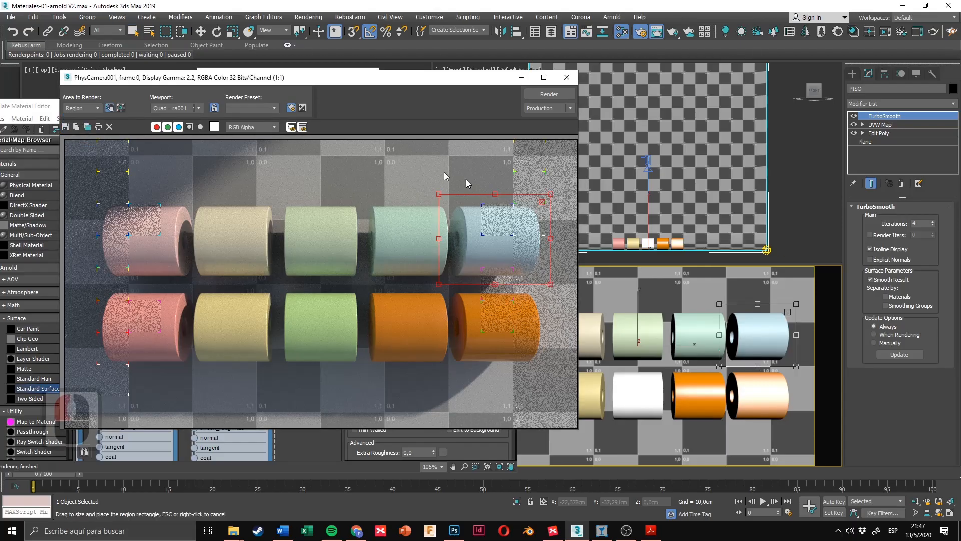
pyautogui.moveTo(724, 336); pyautogui.dragTo(637, 398)
pyautogui.moveTo(682, 367); pyautogui.dragTo(676, 377)
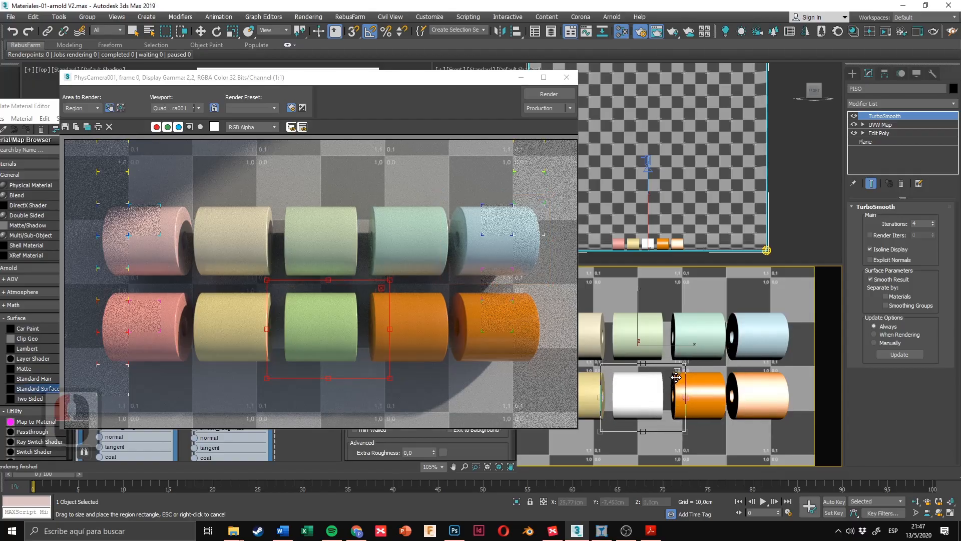
pyautogui.rightClick(678, 373)
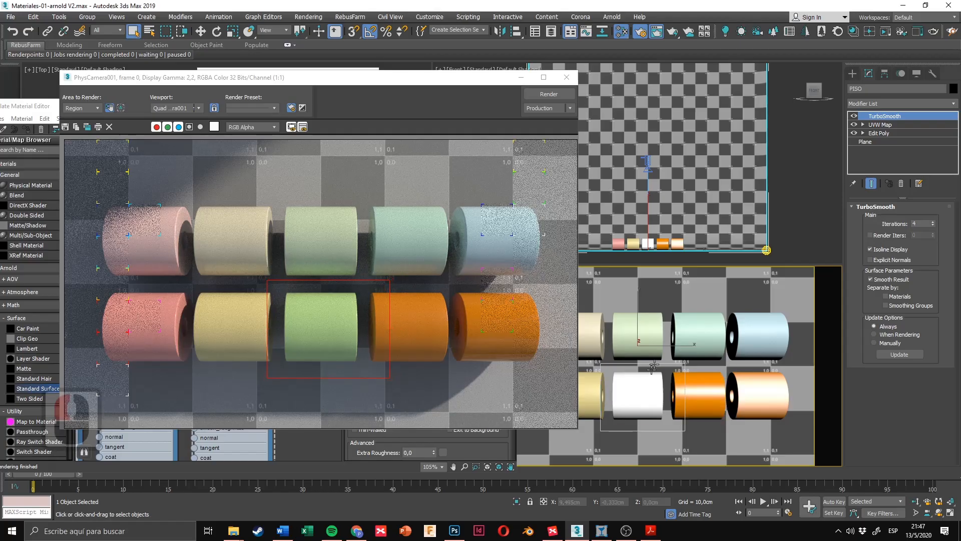
# Step: Render the region and examine the chrome cylinder's reflections in the result
pyautogui.moveTo(482, 81); pyautogui.dragTo(485, 81)
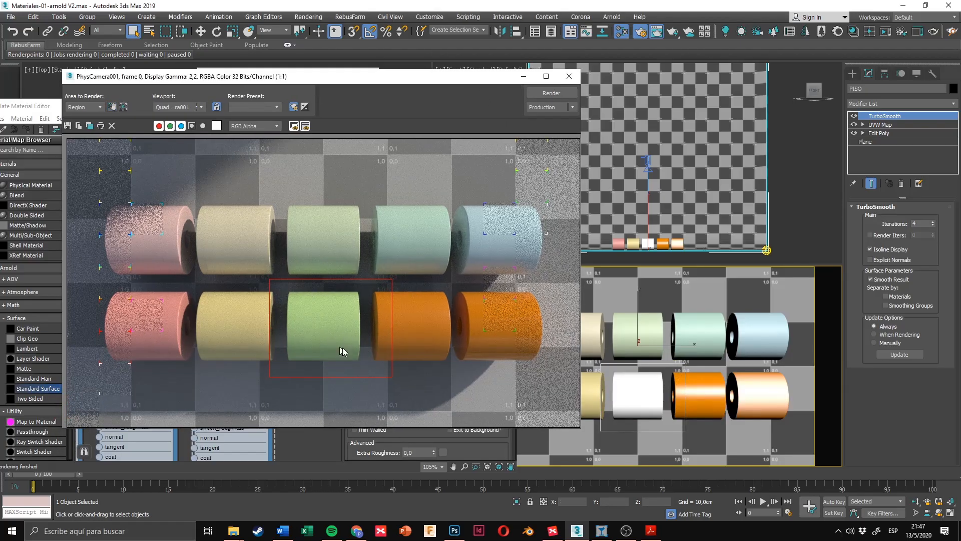
pyautogui.moveTo(481, 78); pyautogui.dragTo(484, 78)
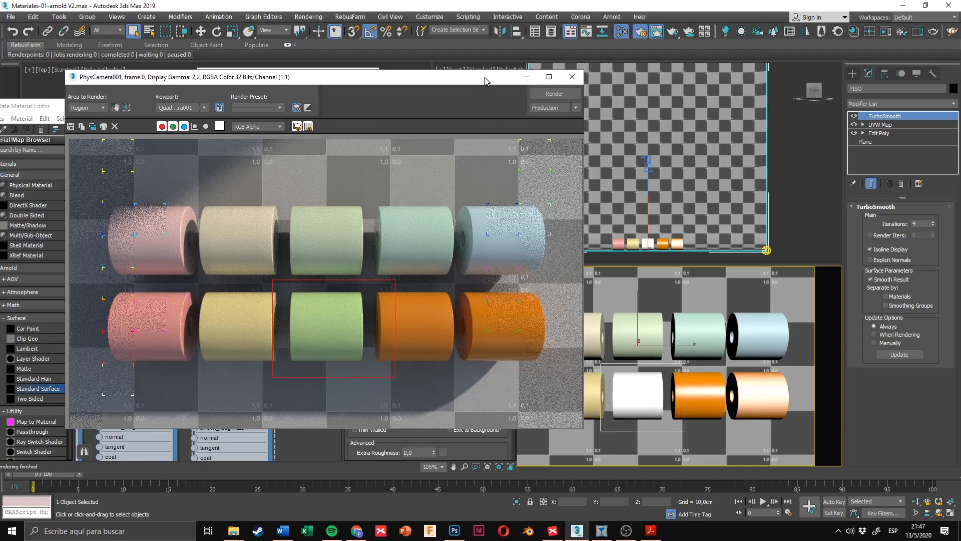
pyautogui.click(553, 95)
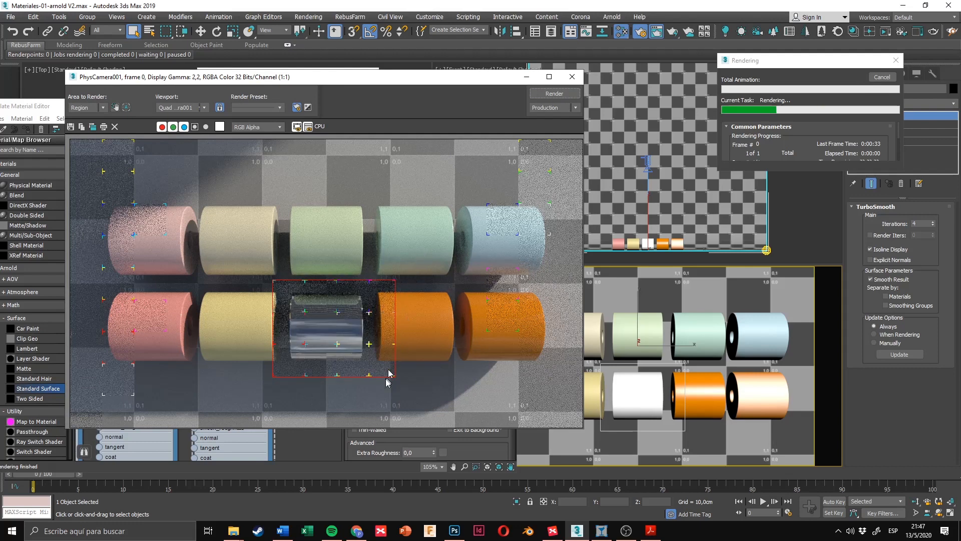
pyautogui.click(331, 333)
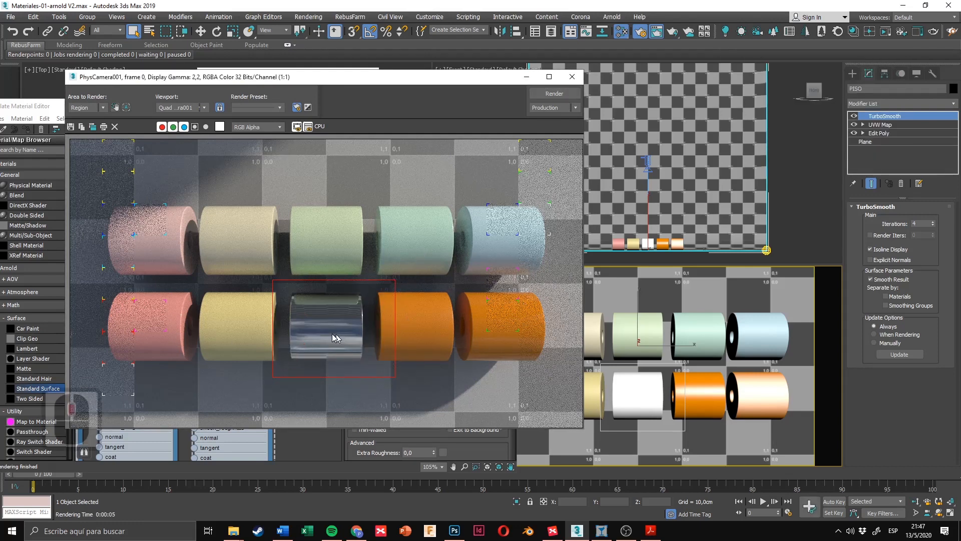
pyautogui.scroll(1, 333, 335)
pyautogui.scroll(-1, 390, 272)
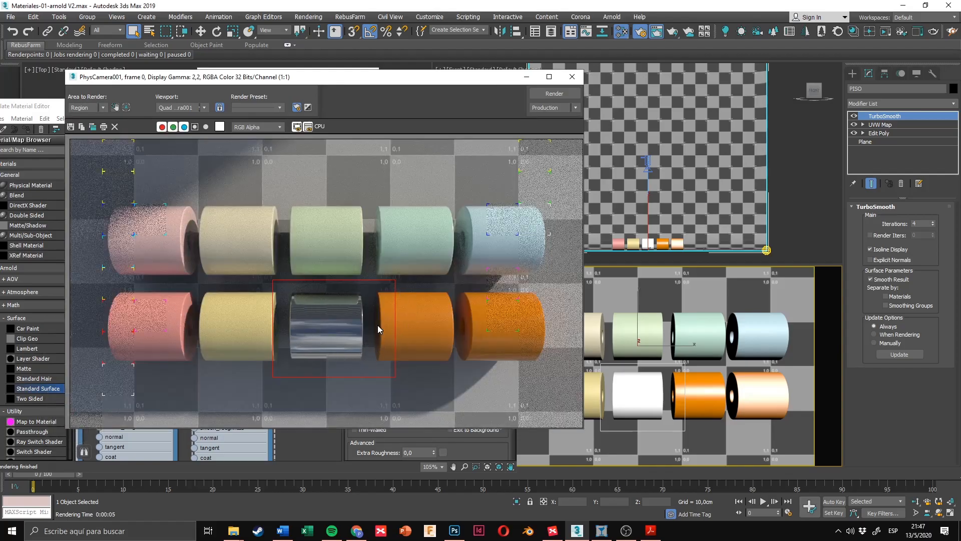
# Step: Switch the render area back to View, start a full render and cancel it
pyautogui.moveTo(451, 71); pyautogui.dragTo(410, 74)
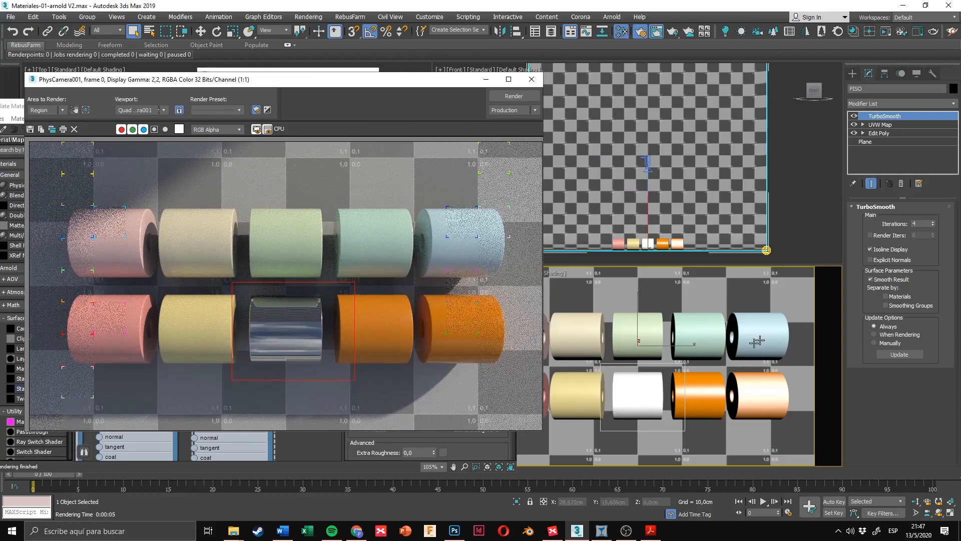
pyautogui.click(46, 110)
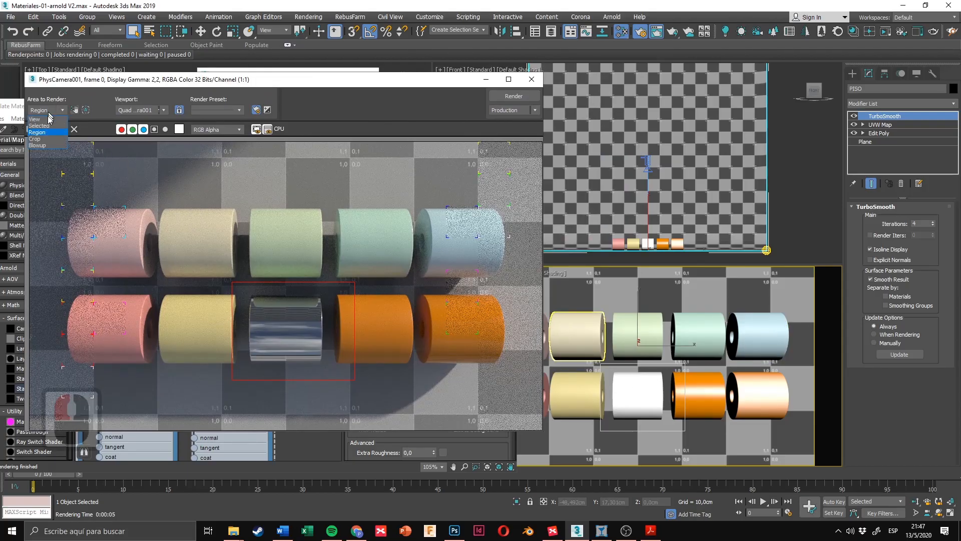
pyautogui.click(45, 119)
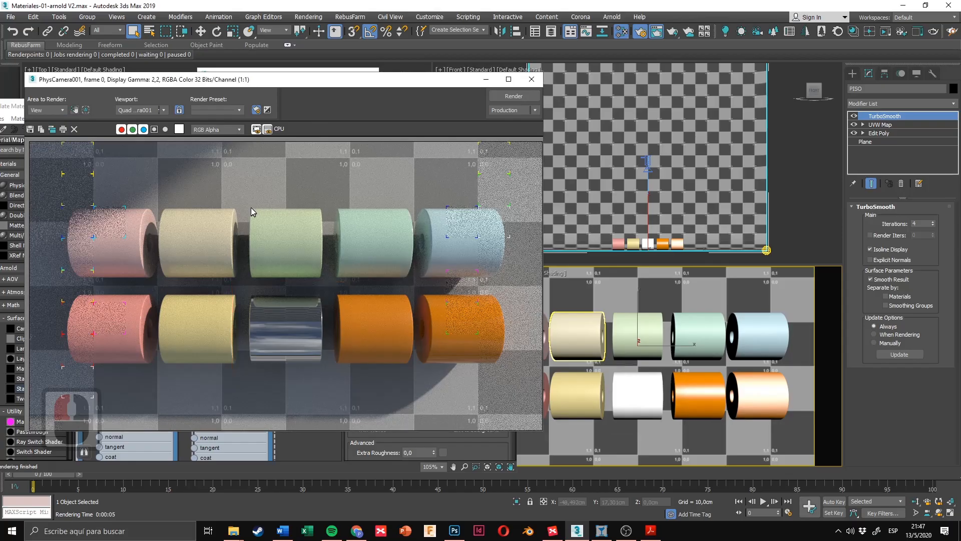
pyautogui.click(514, 97)
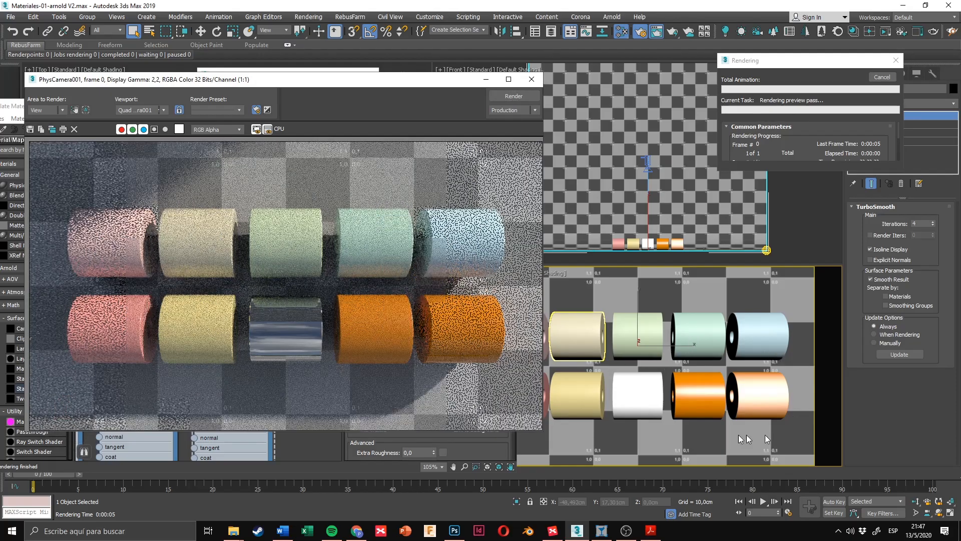
pyautogui.click(889, 78)
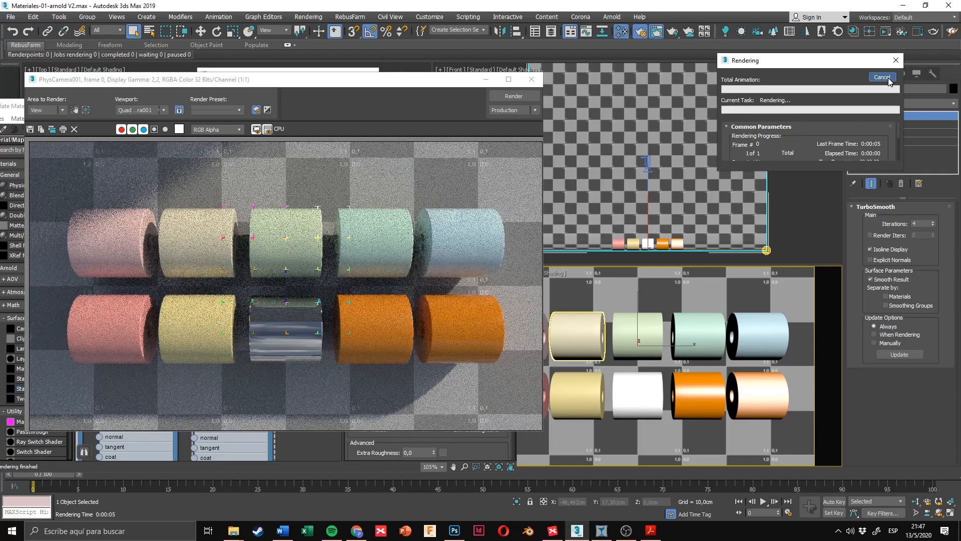
pyautogui.click(888, 78)
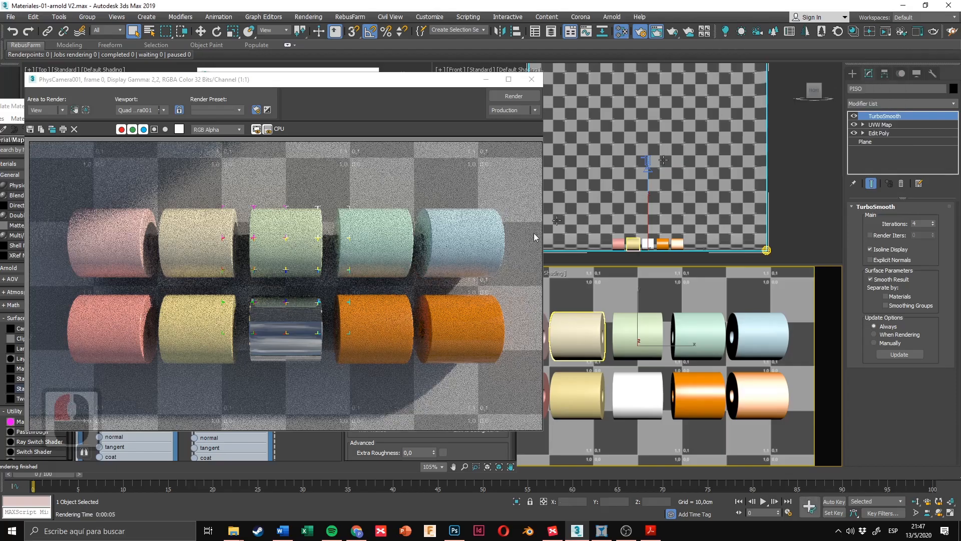
# Step: Minimize the rendered frame window and check the gold cylinder in the reference image of Materiales.pdf
pyautogui.click(489, 82)
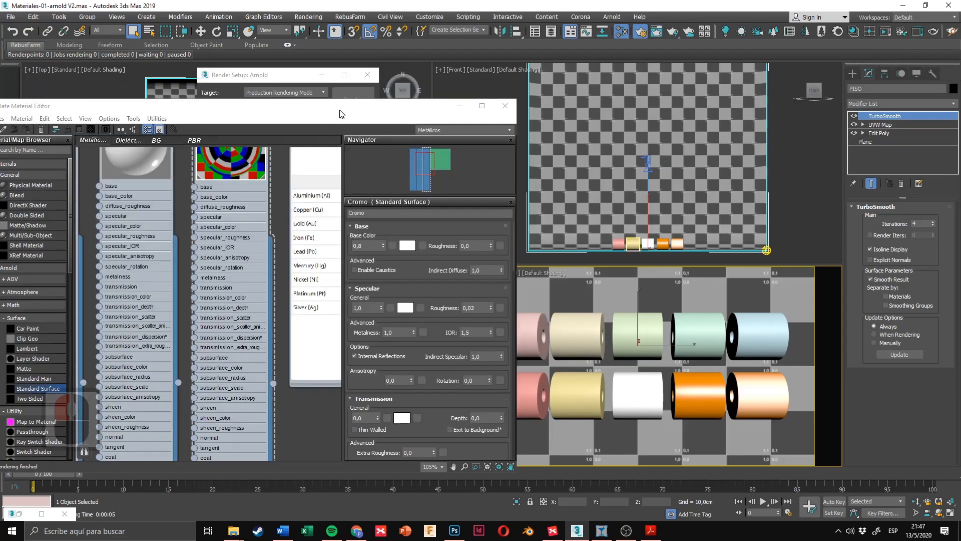
pyautogui.moveTo(339, 114); pyautogui.dragTo(454, 131)
pyautogui.moveTo(329, 240); pyautogui.dragTo(390, 298, button='middle')
pyautogui.scroll(-3, 369, 265)
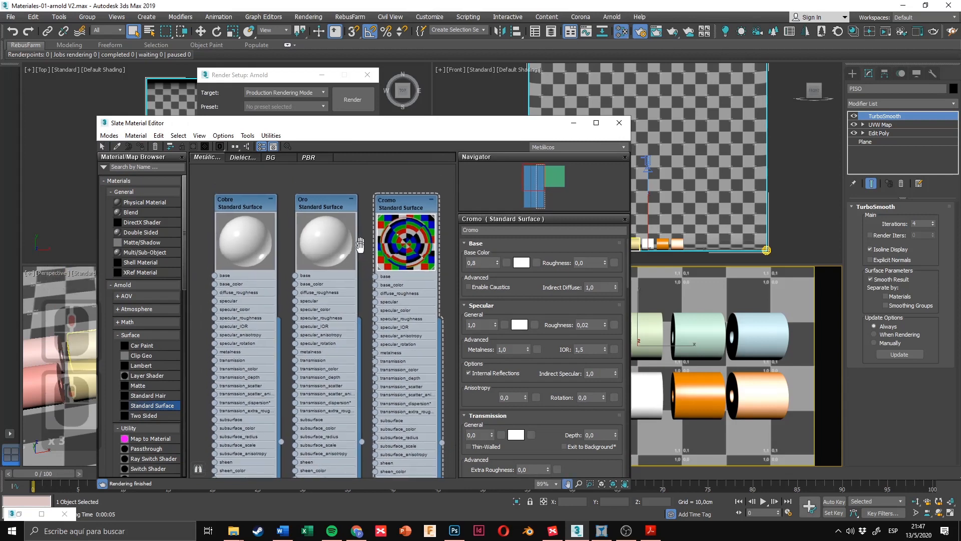
pyautogui.scroll(3, 360, 248)
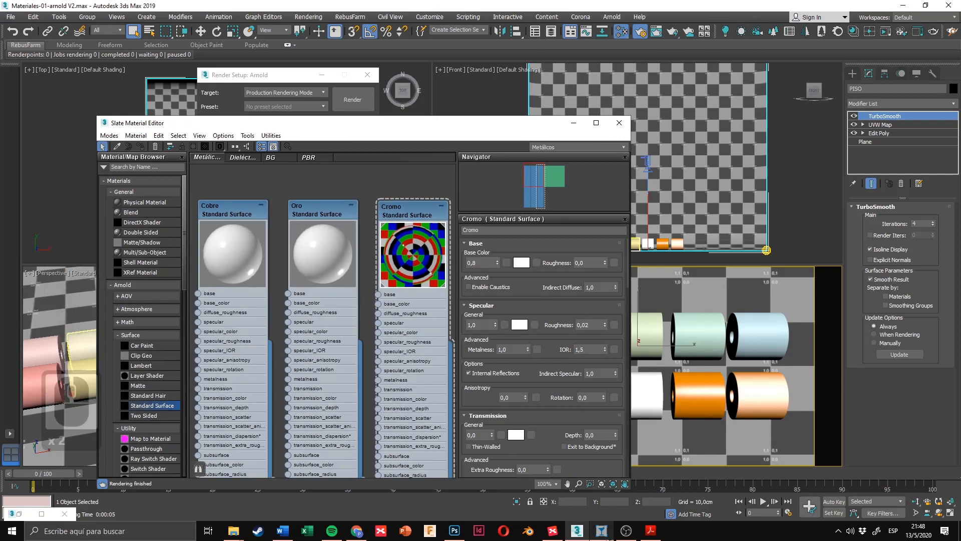
pyautogui.click(650, 530)
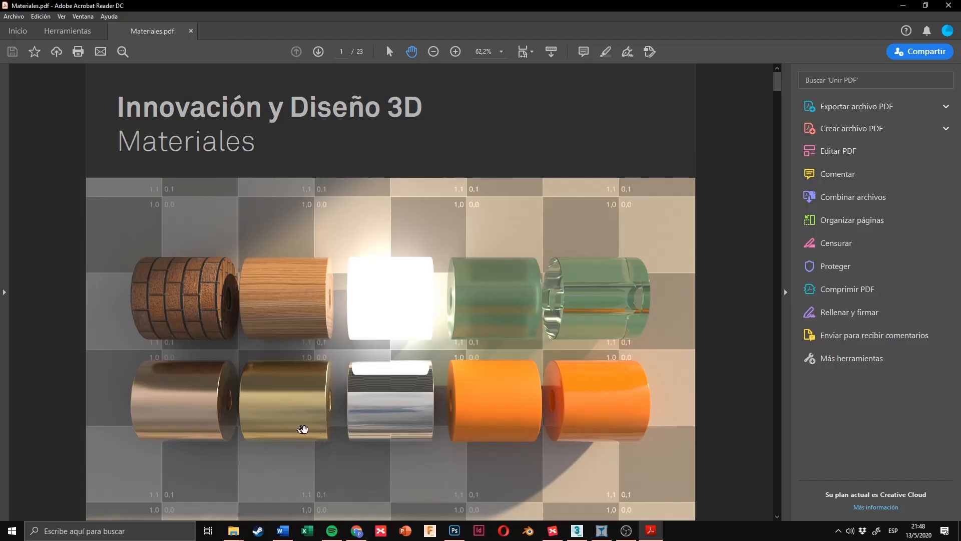
pyautogui.click(651, 530)
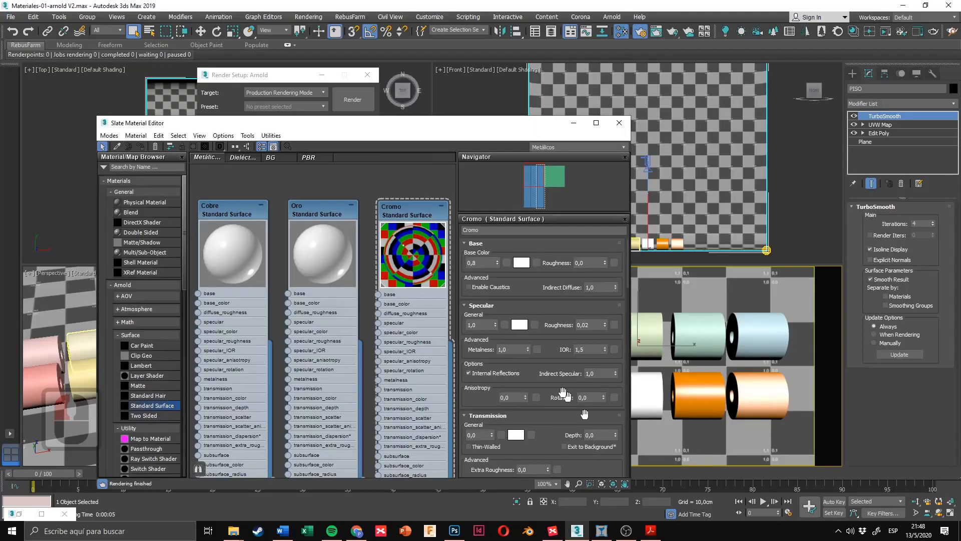
# Step: Show the checkered background in the Oro material's preview and set its specular metalness to 1,0
pyautogui.click(332, 211)
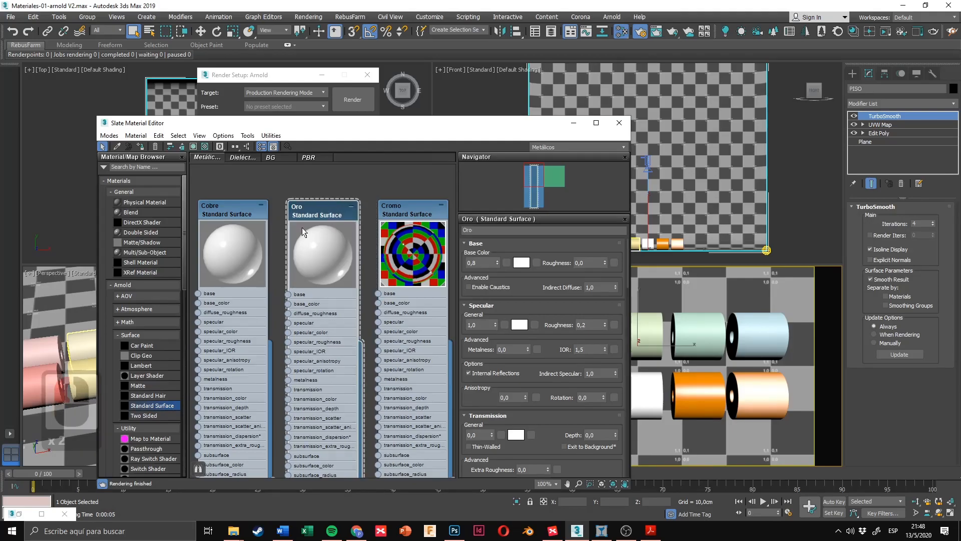
pyautogui.moveTo(321, 185); pyautogui.dragTo(351, 181, button='middle')
pyautogui.click(205, 146)
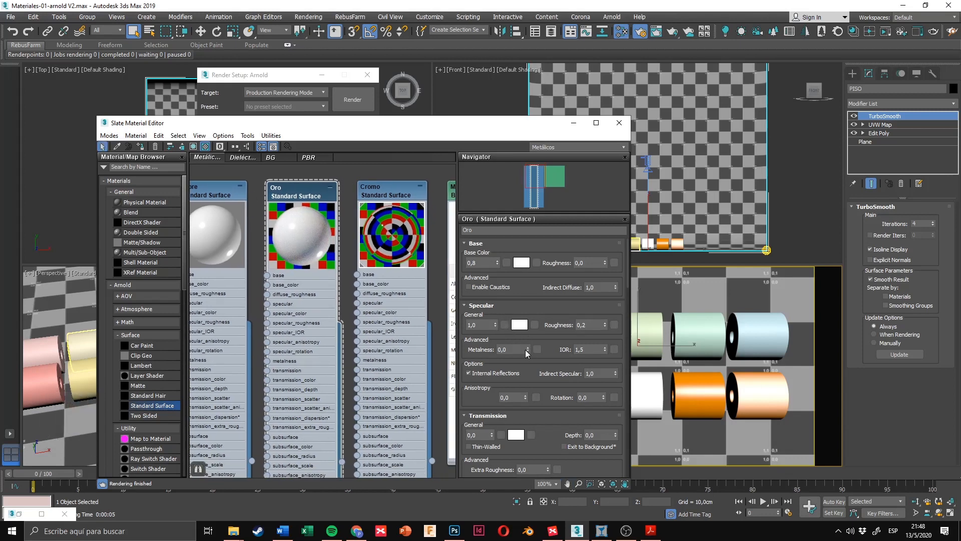
pyautogui.moveTo(527, 351); pyautogui.dragTo(538, 248)
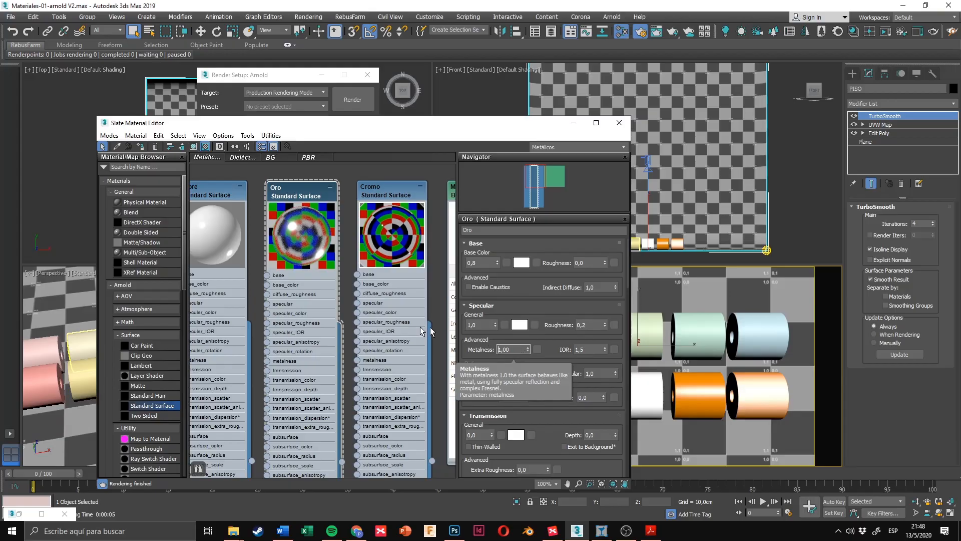
# Step: Open the base color of the Oro material for editing, keeping the metal color reference map in view
pyautogui.scroll(-3, 368, 290)
pyautogui.scroll(-2, 336, 278)
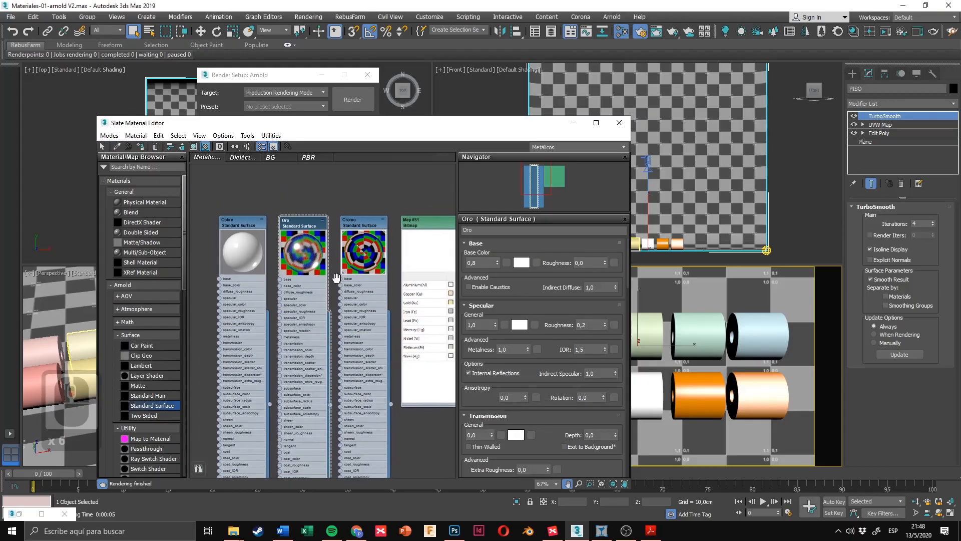
pyautogui.moveTo(335, 278); pyautogui.dragTo(335, 277, button='middle')
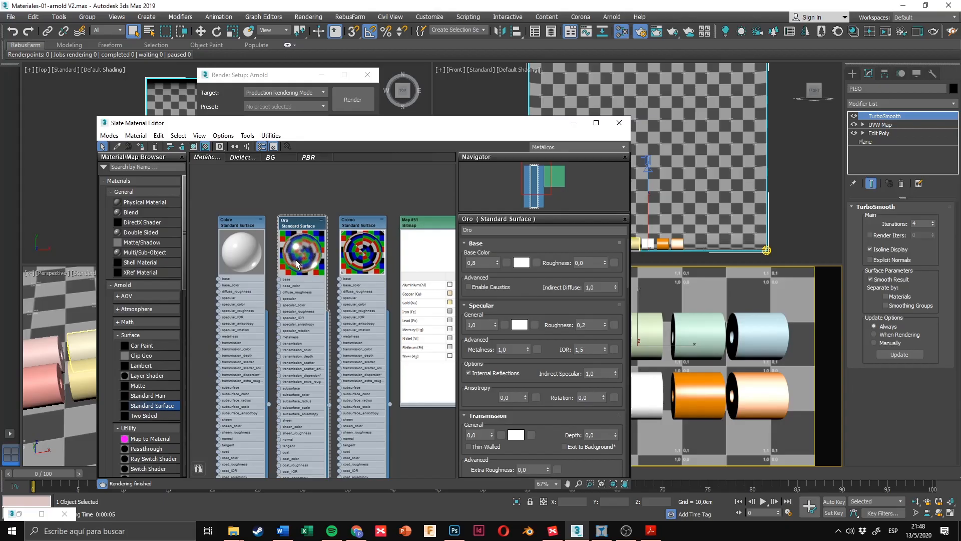
pyautogui.click(522, 262)
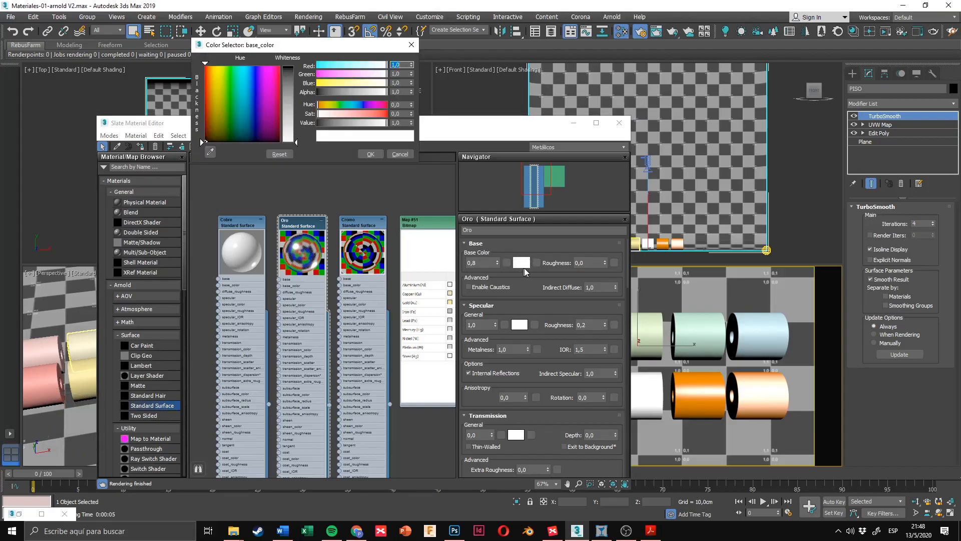
pyautogui.click(291, 107)
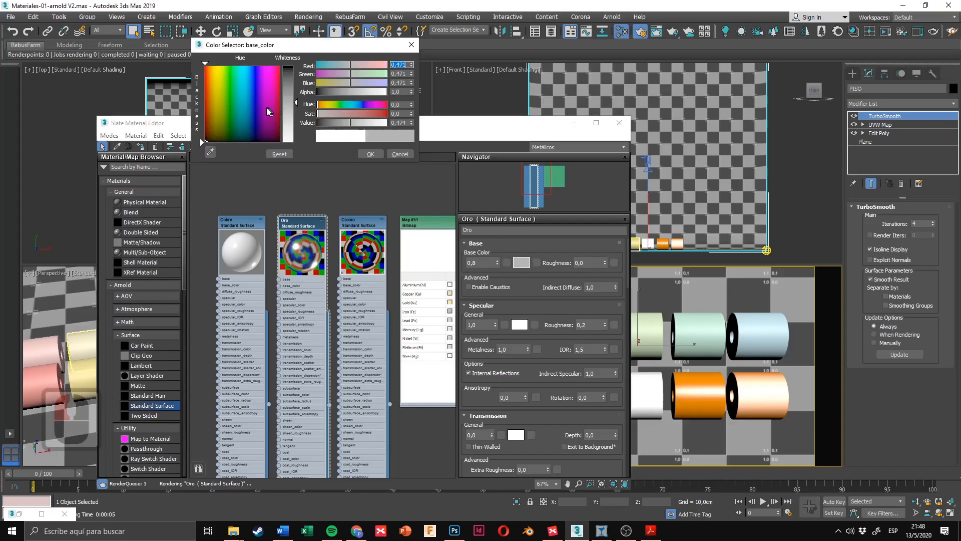
pyautogui.click(217, 85)
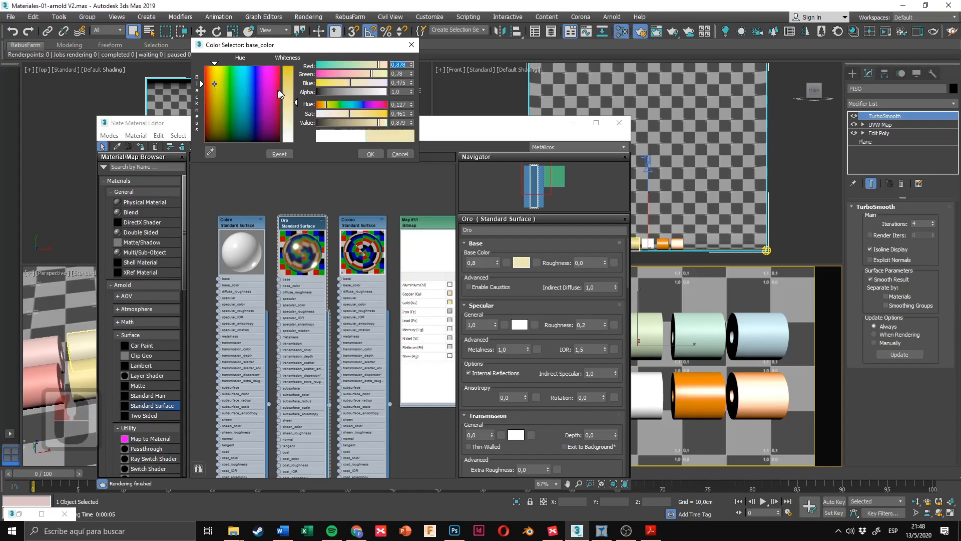
pyautogui.click(290, 77)
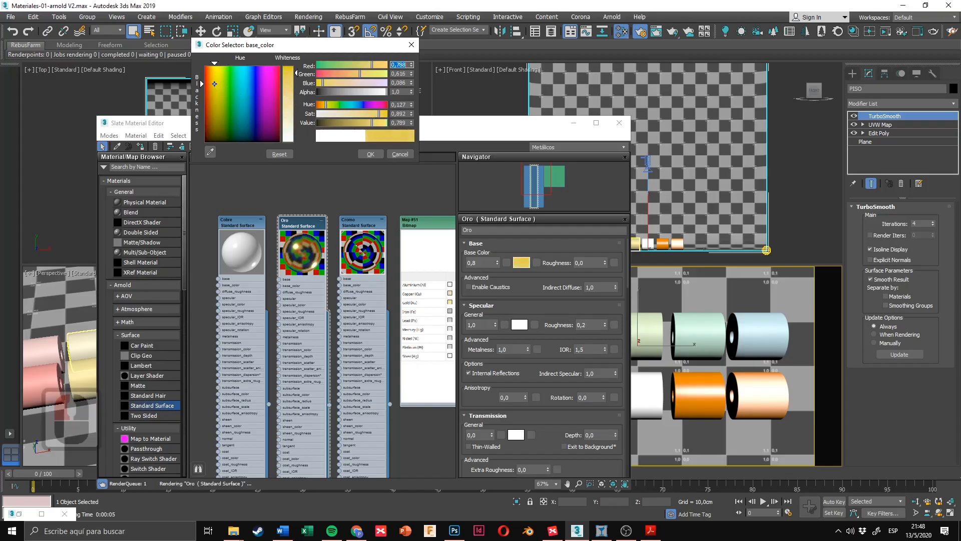
pyautogui.click(214, 88)
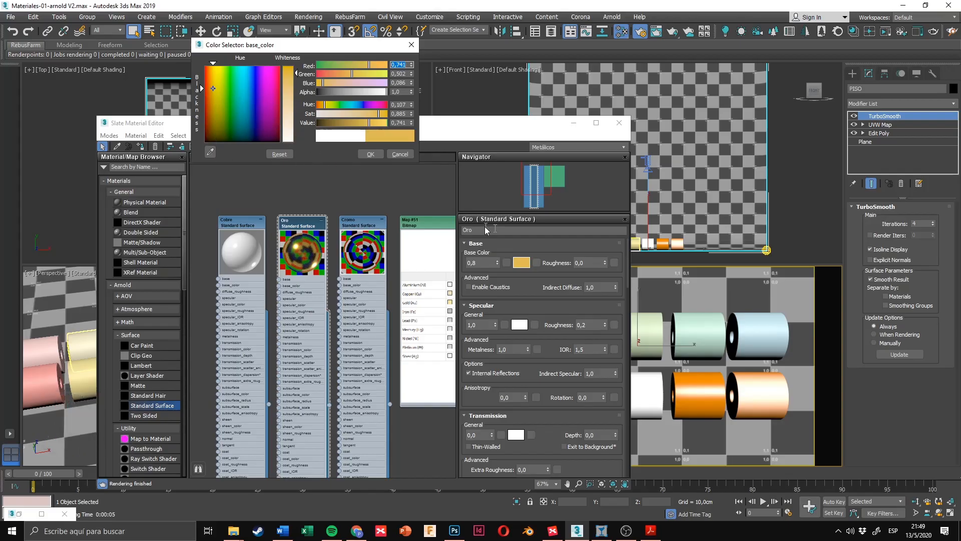
pyautogui.click(400, 154)
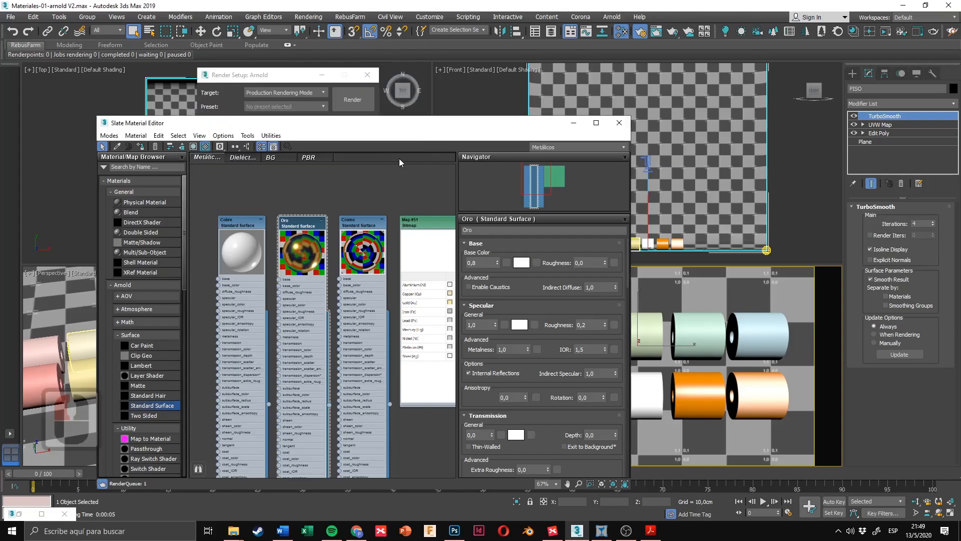
# Step: Examine the metals' base colour and specular colour values in the reference table bitmap node
pyautogui.moveTo(387, 226); pyautogui.dragTo(341, 227, button='middle')
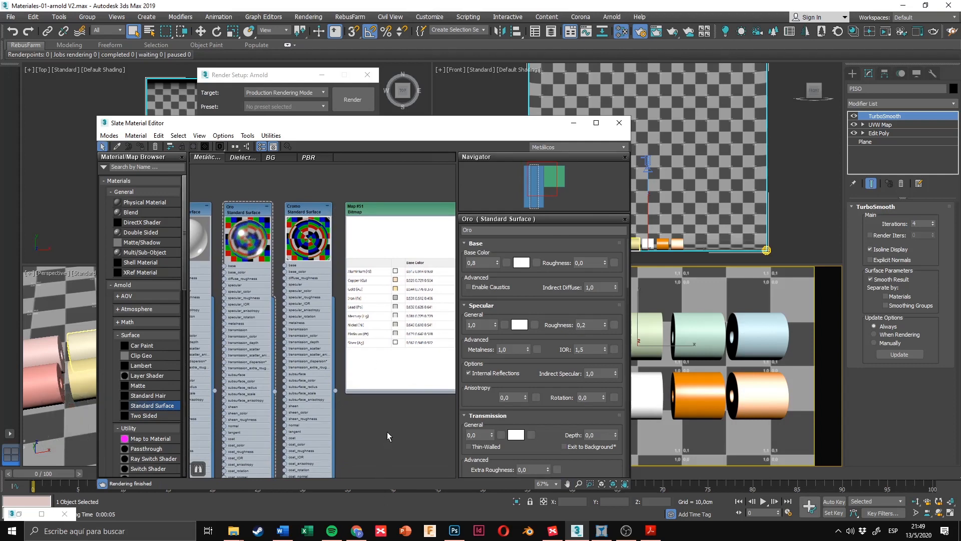
pyautogui.moveTo(373, 318); pyautogui.dragTo(343, 307, button='middle')
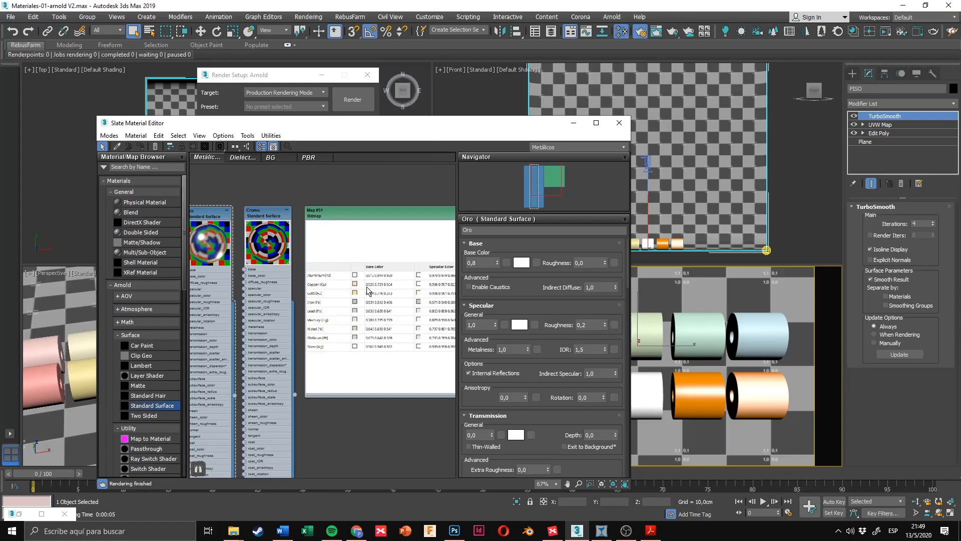
pyautogui.scroll(10, 350, 299)
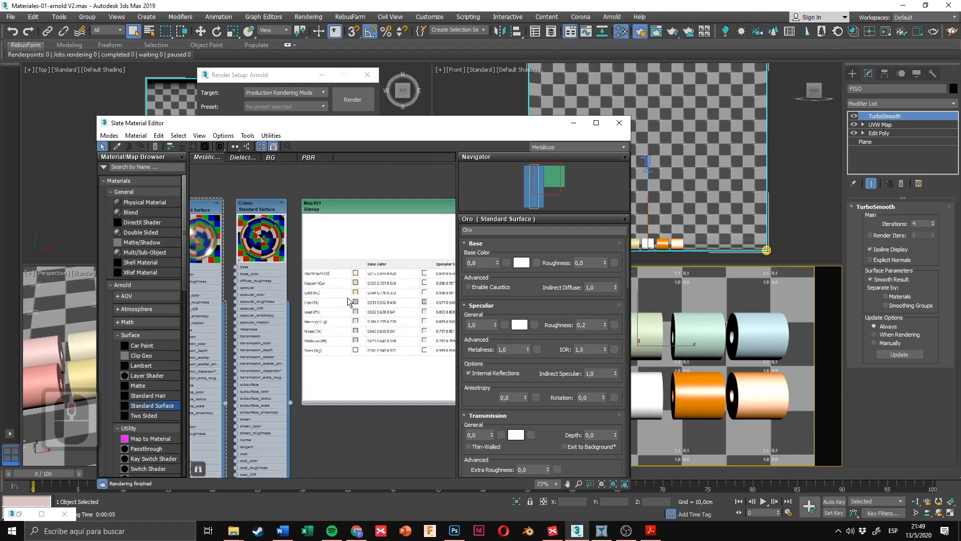
pyautogui.moveTo(325, 299); pyautogui.dragTo(360, 293, button='middle')
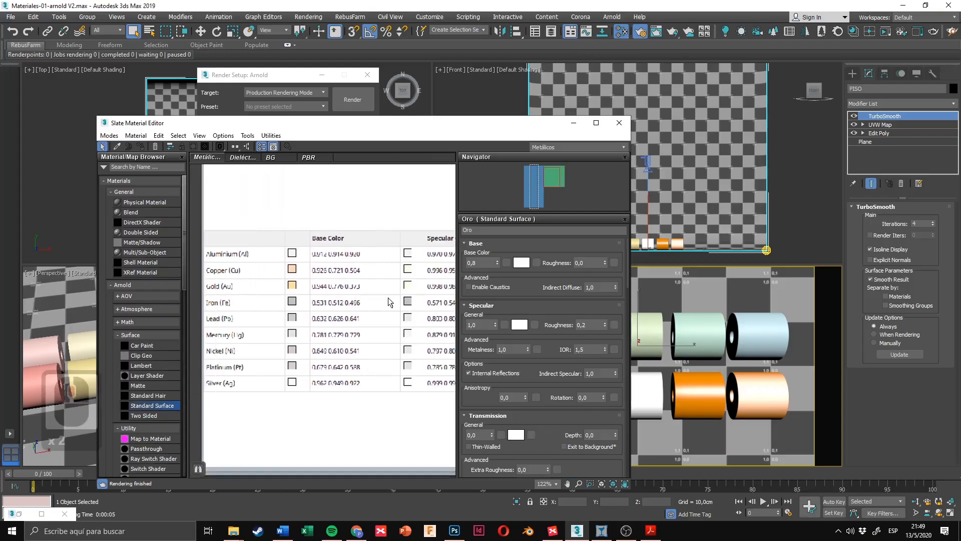
pyautogui.scroll(-5, 435, 293)
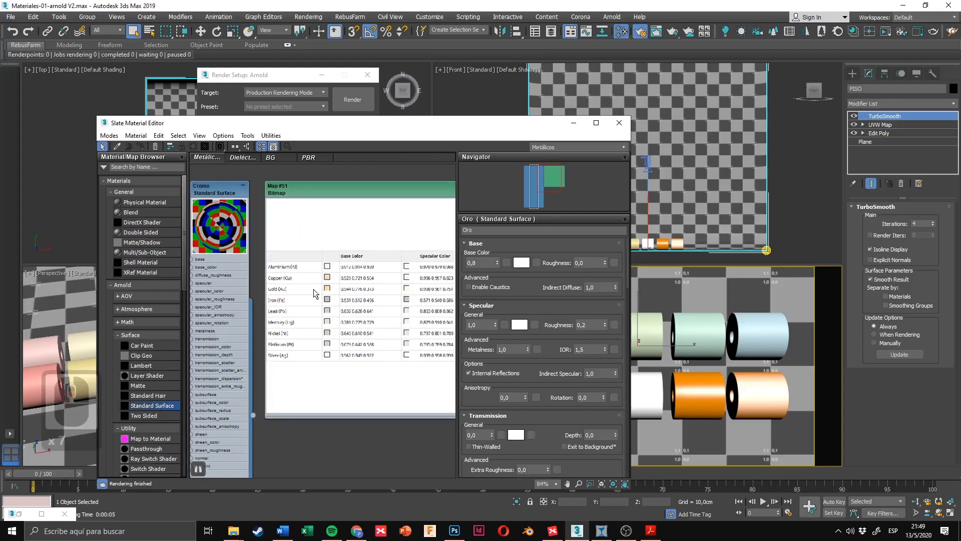
pyautogui.moveTo(316, 293); pyautogui.dragTo(343, 291, button='middle')
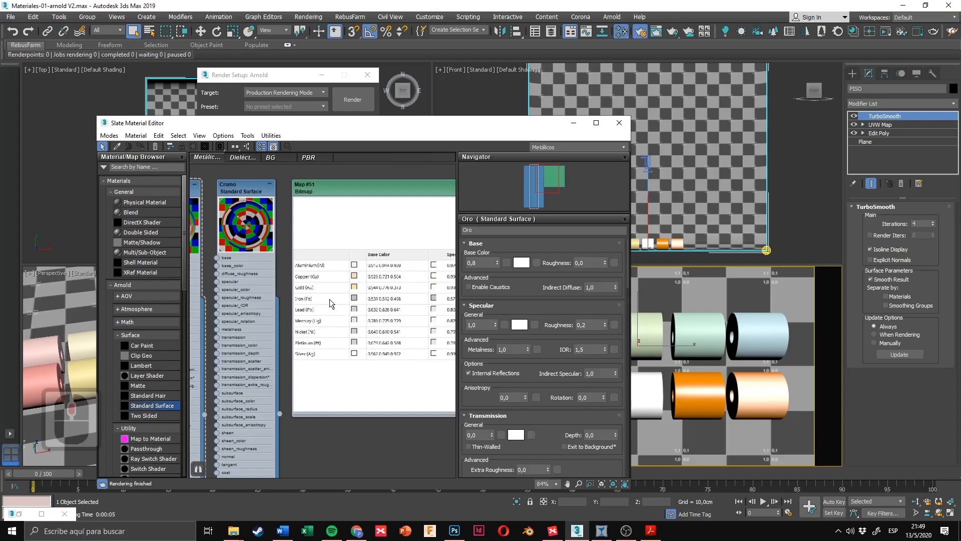
pyautogui.moveTo(237, 278); pyautogui.dragTo(332, 283, button='middle')
pyautogui.click(273, 198)
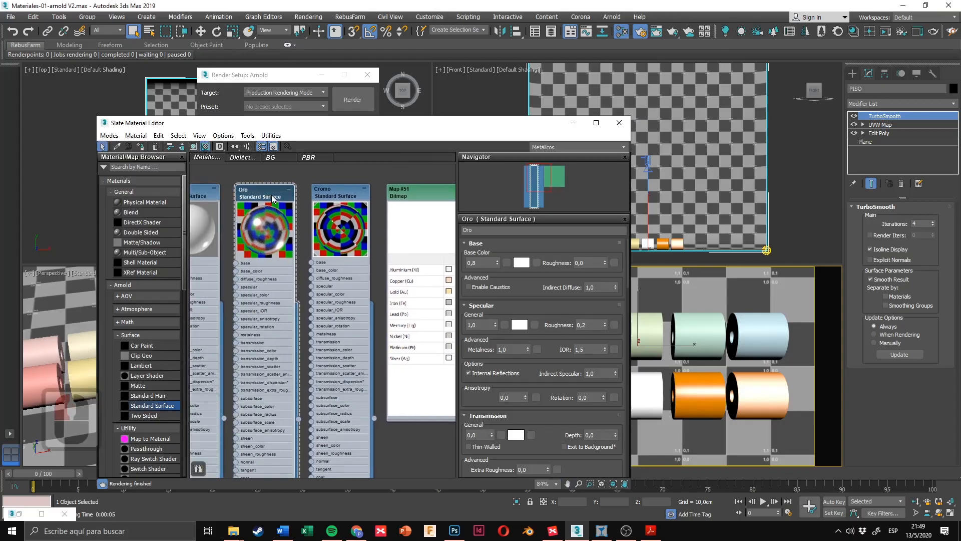
pyautogui.click(521, 263)
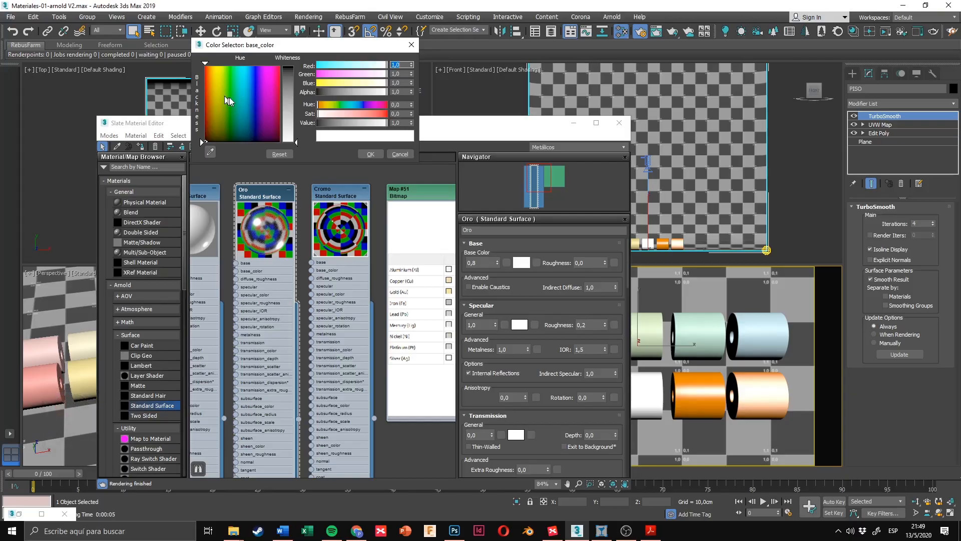
pyautogui.click(400, 154)
pyautogui.moveTo(449, 270); pyautogui.dragTo(373, 253, button='middle')
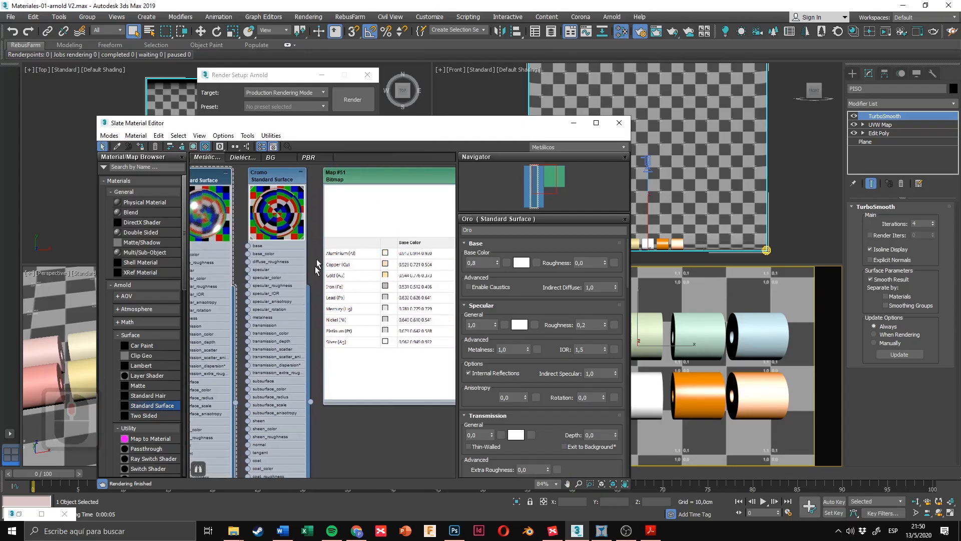
# Step: Switch to Chrome and review the Arnold Base documentation page from its weight section down to metalness
pyautogui.click(356, 530)
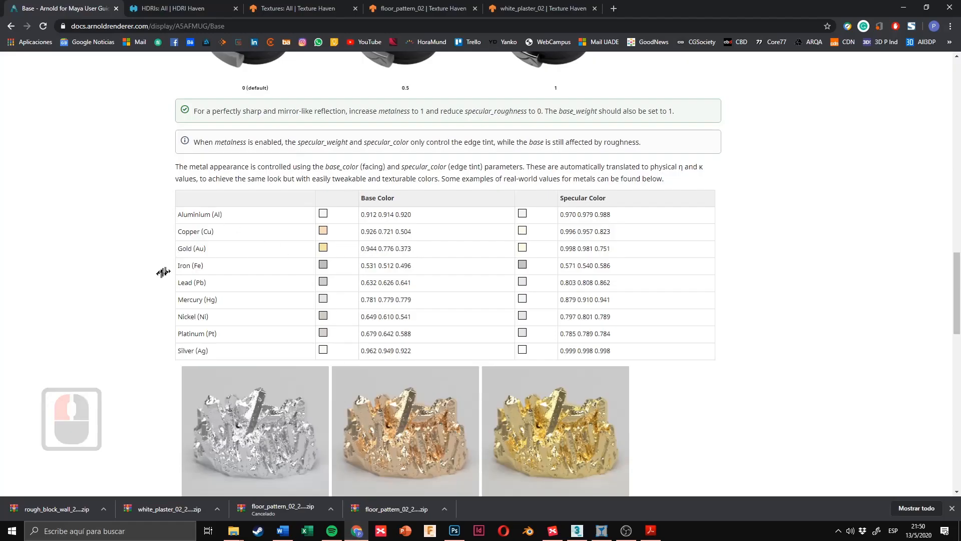
pyautogui.scroll(20, 193, 301)
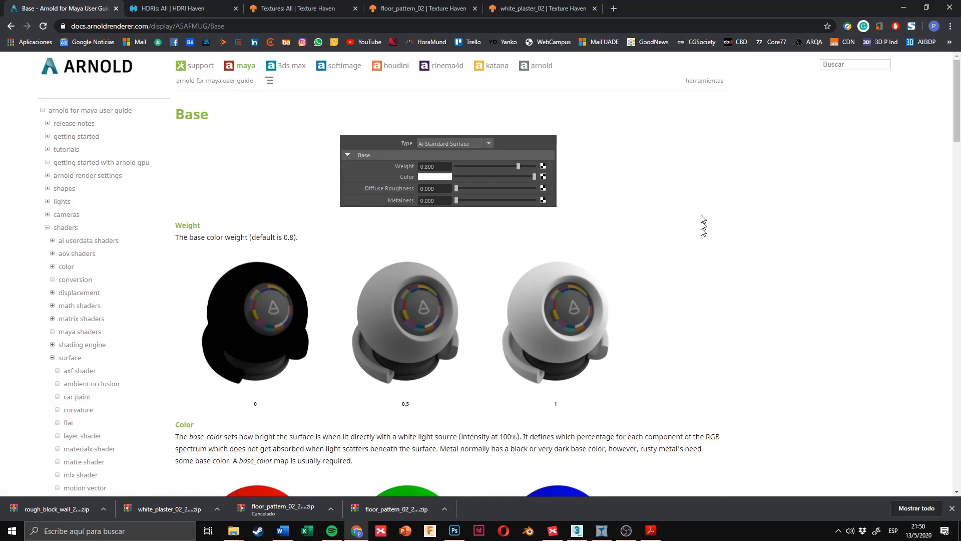
pyautogui.scroll(-4, 751, 216)
pyautogui.scroll(-9, 752, 220)
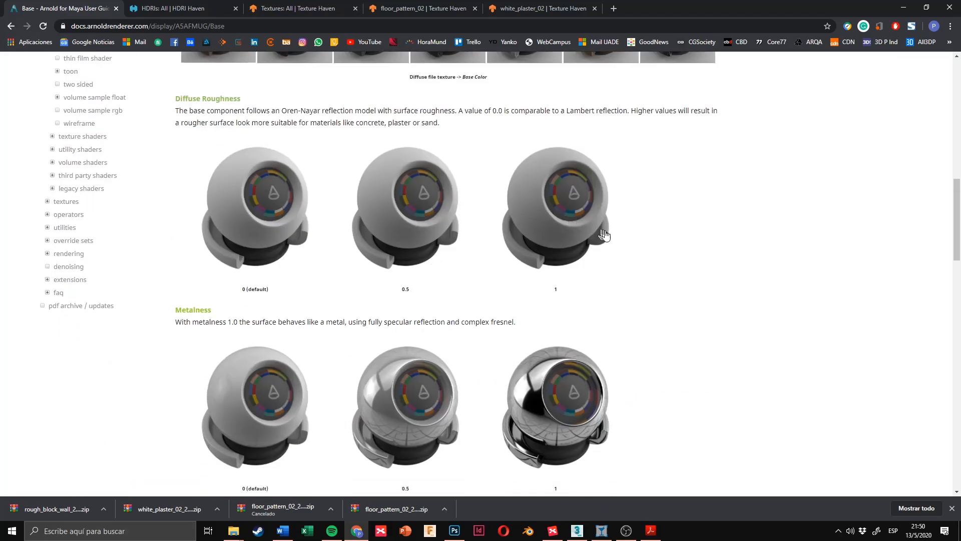
pyautogui.scroll(-4, 678, 226)
# Step: Go back to the Arnold Standard Surface page and review its material types, energy conservation and parameter group list
pyautogui.hotkey('alt', 'Left')
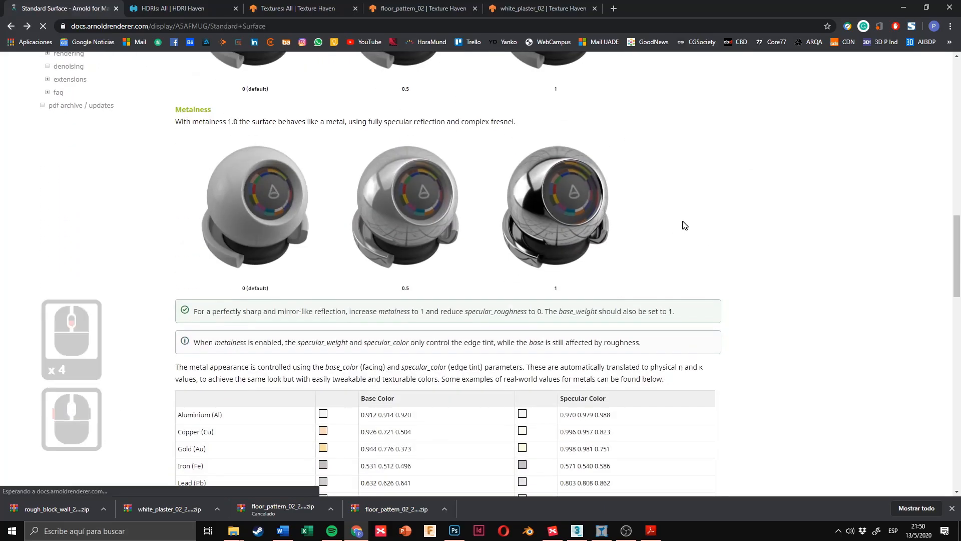
pyautogui.scroll(9, 511, 243)
pyautogui.scroll(7, 532, 249)
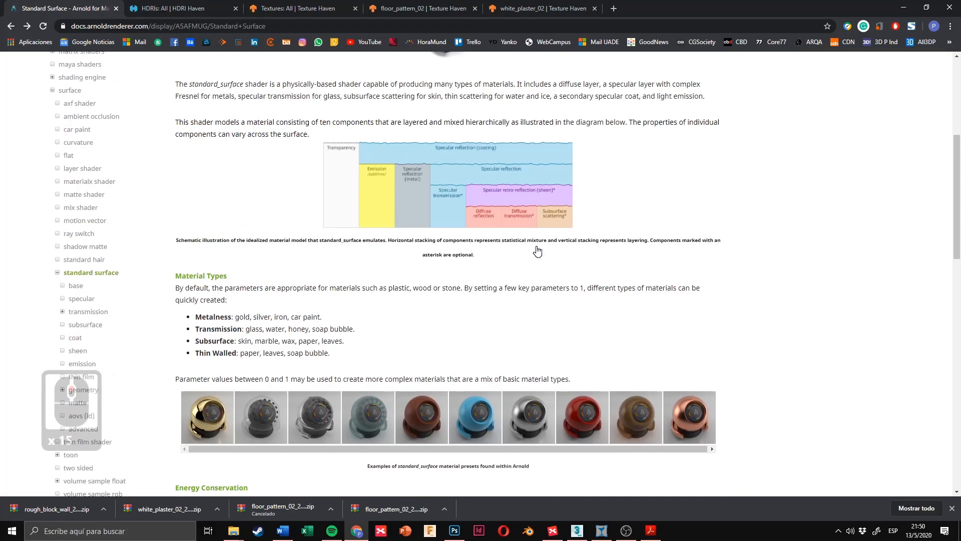
pyautogui.scroll(5, 537, 315)
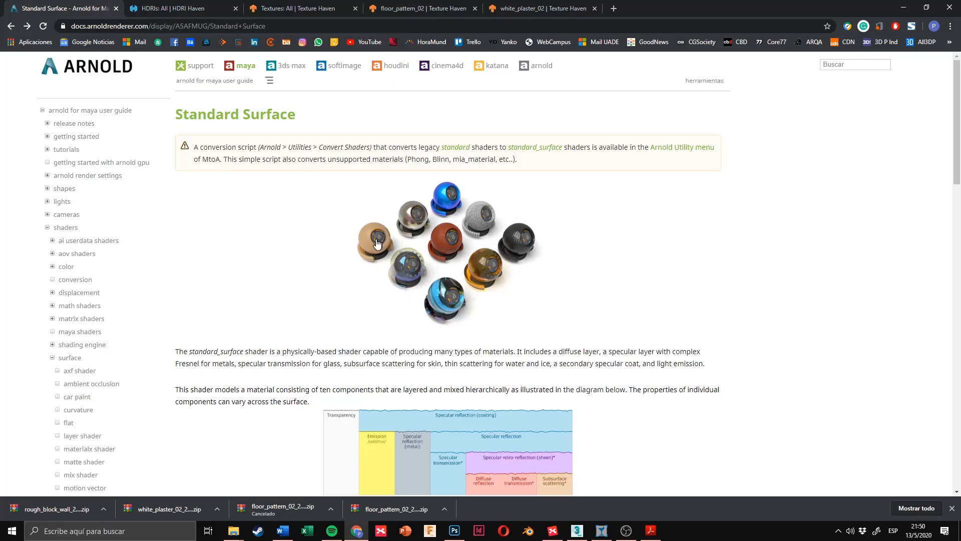
pyautogui.scroll(-6, 576, 271)
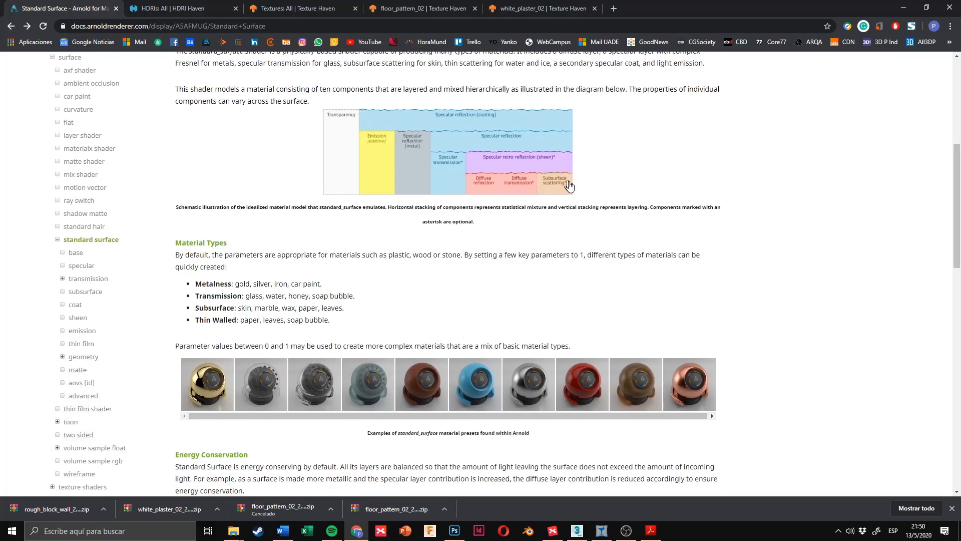
pyautogui.scroll(-13, 608, 306)
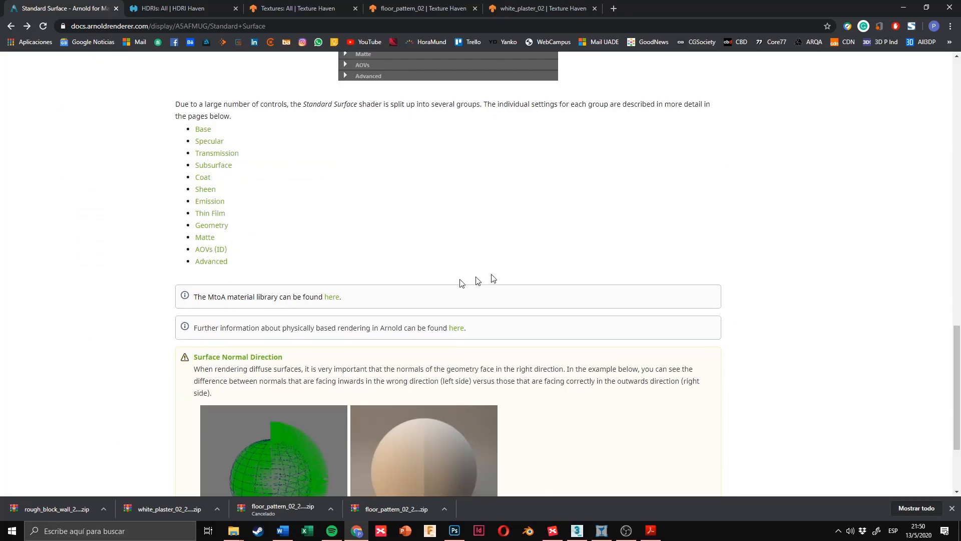
pyautogui.scroll(7, 462, 279)
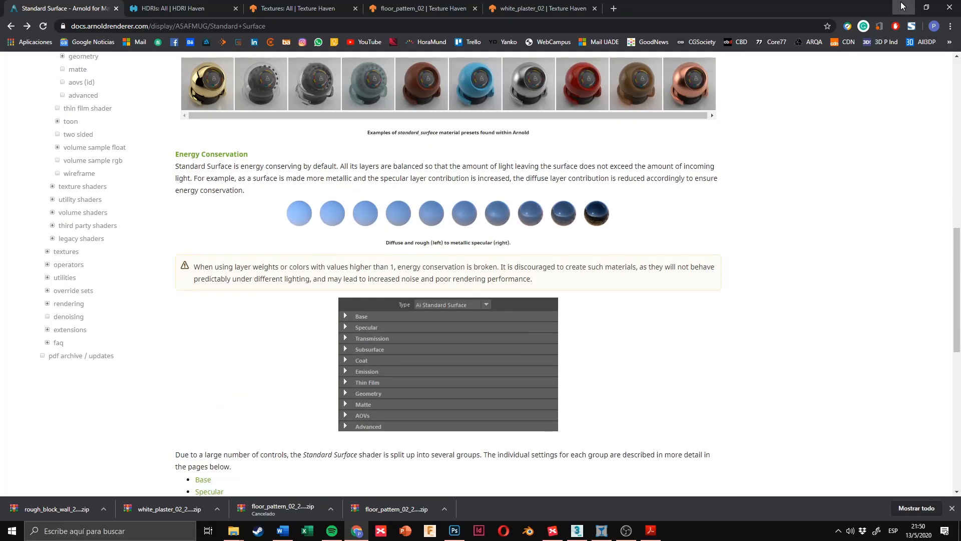
pyautogui.scroll(-3, 235, 336)
# Step: Open the Base documentation page and highlight the Gold (Au) row's name and base colour values in the metals table
pyautogui.click(206, 340)
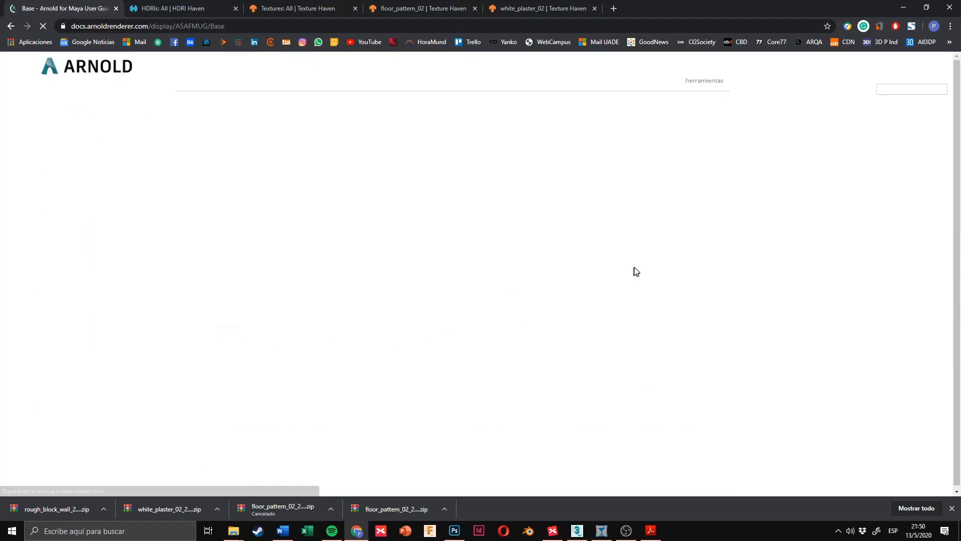
pyautogui.scroll(-20, 532, 287)
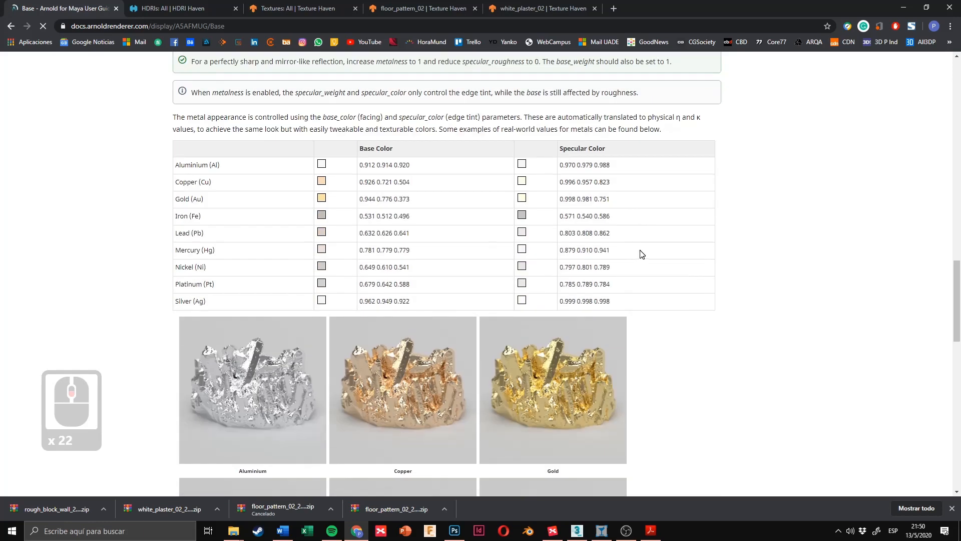
pyautogui.scroll(1, 225, 187)
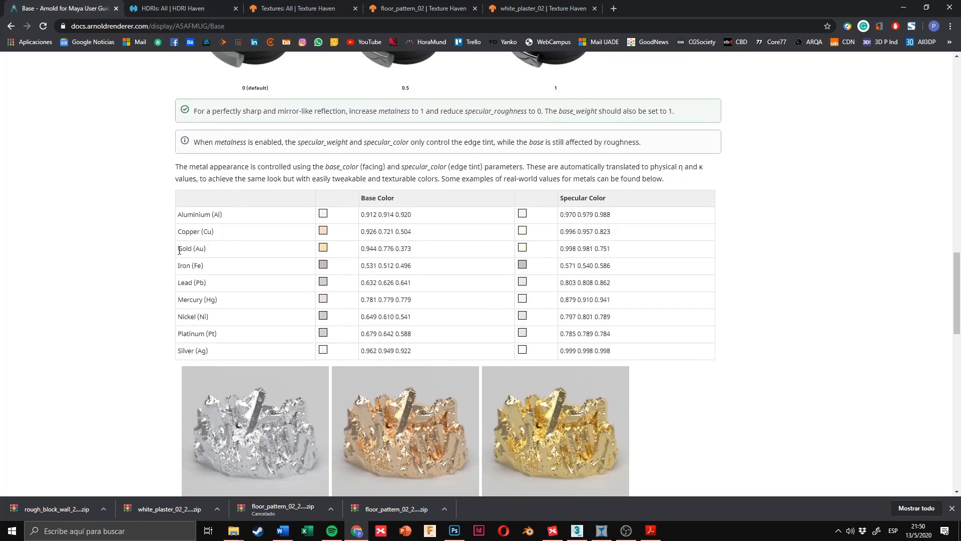
pyautogui.moveTo(180, 250); pyautogui.dragTo(290, 253)
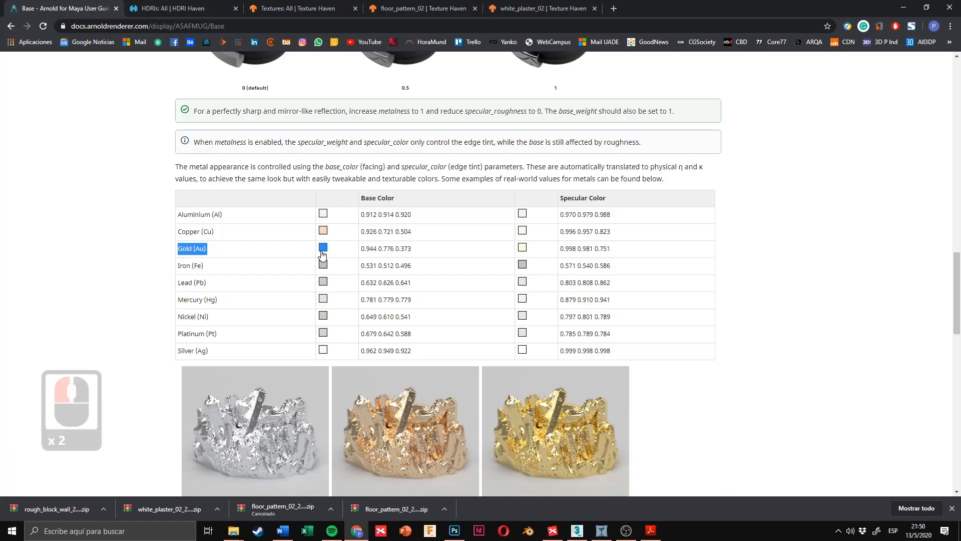
pyautogui.moveTo(360, 249); pyautogui.dragTo(413, 253)
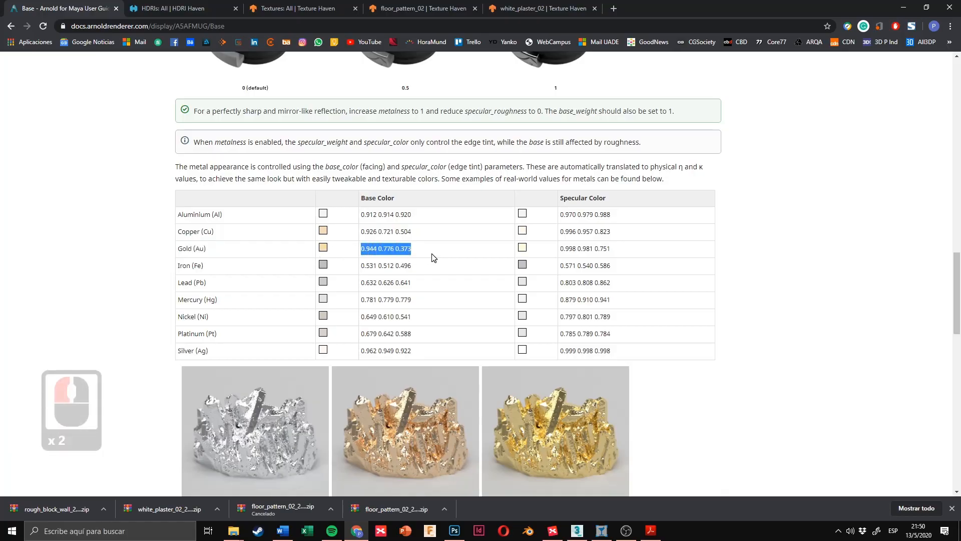
pyautogui.click(535, 259)
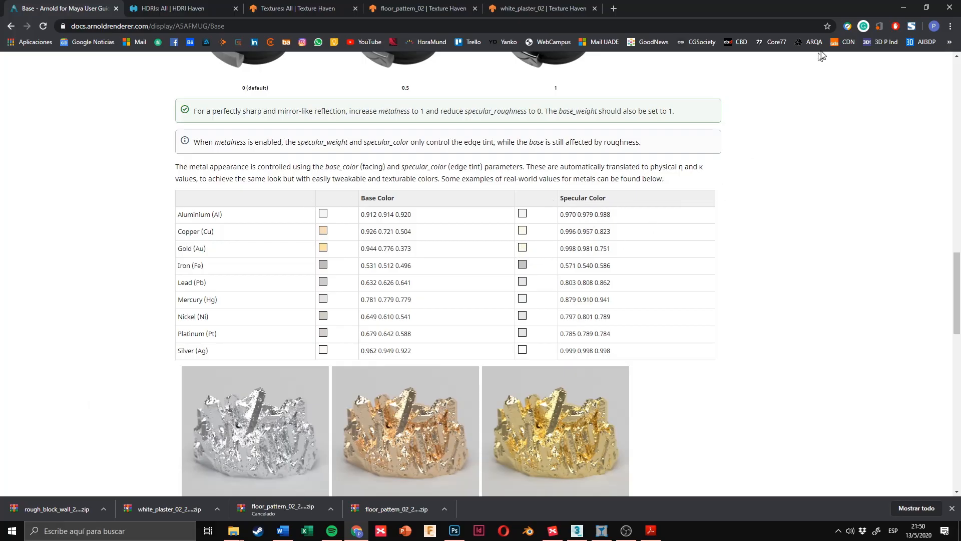
# Step: Switch back to 3ds Max and examine the gold row's colour swatch in the metals reference bitmap node beside the Oro material
pyautogui.click(904, 8)
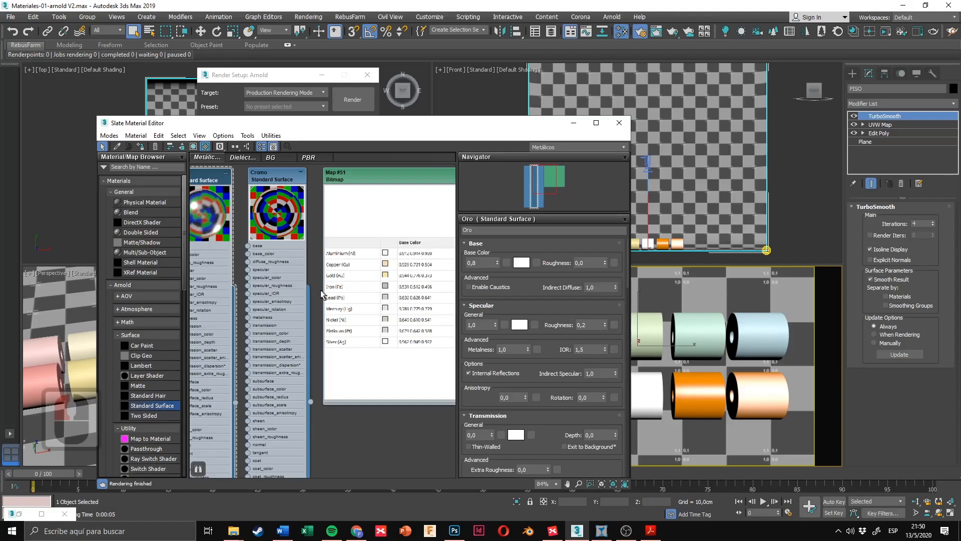
pyautogui.moveTo(261, 281); pyautogui.dragTo(300, 270, button='middle')
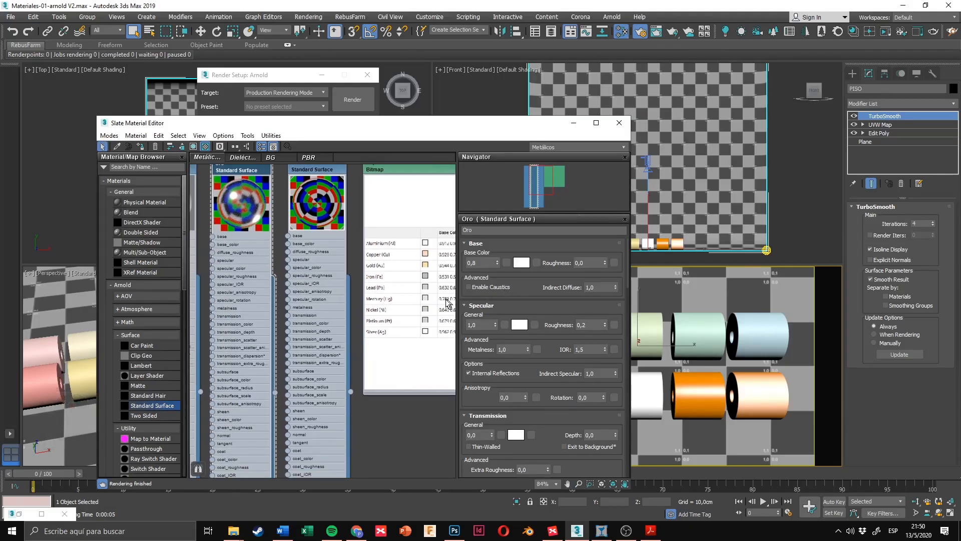
pyautogui.moveTo(413, 300); pyautogui.dragTo(379, 299, button='middle')
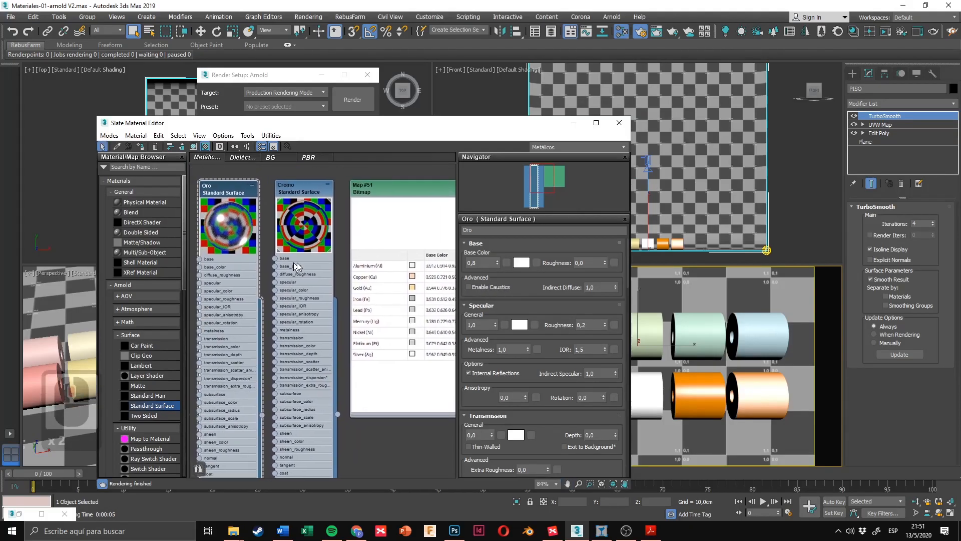
pyautogui.click(525, 263)
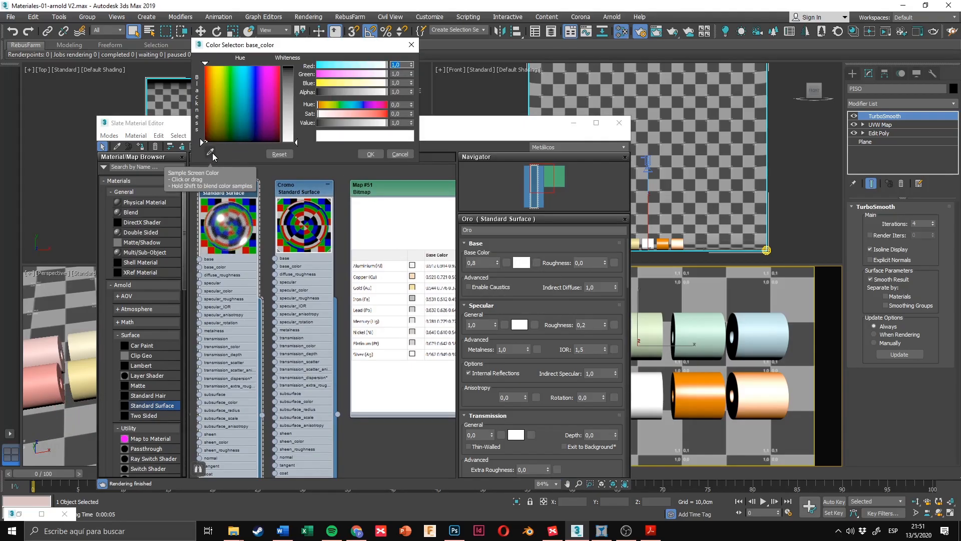
pyautogui.click(400, 154)
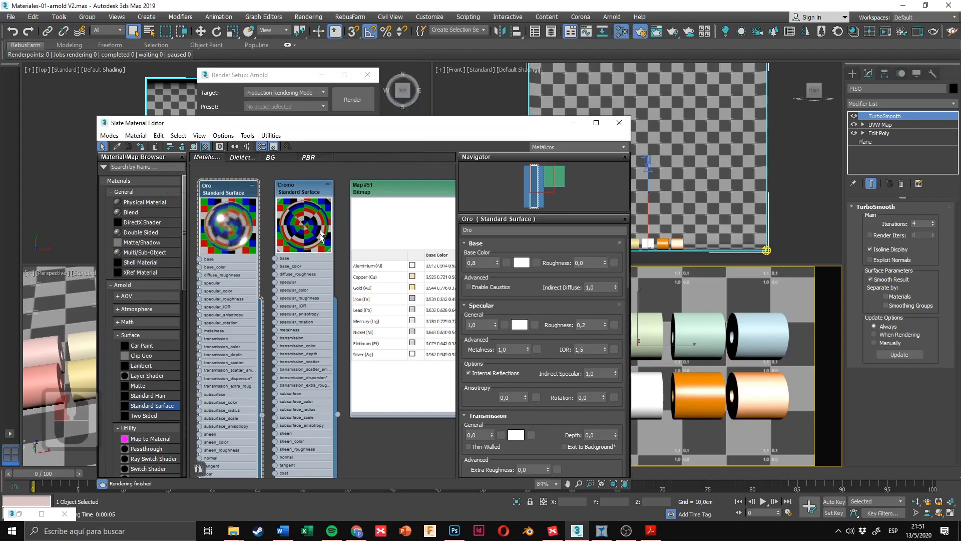
pyautogui.scroll(4, 373, 314)
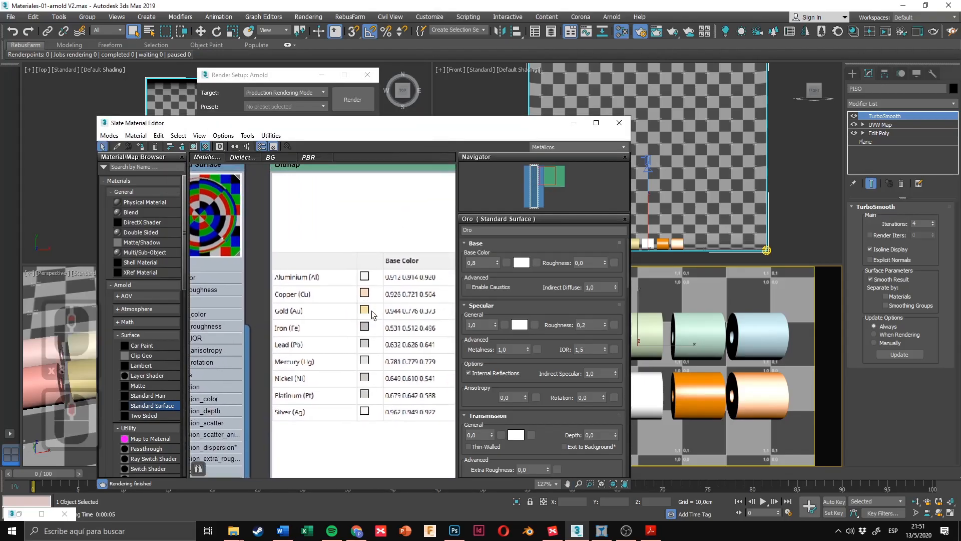
pyautogui.scroll(-7, 386, 270)
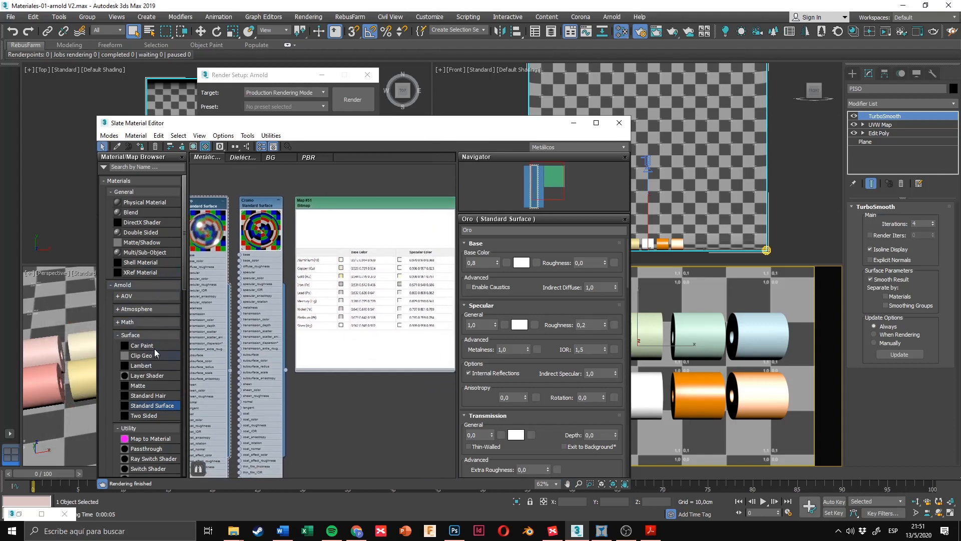
# Step: Add a Bitmap map node below the metals reference table without choosing an image, and delete that node
pyautogui.click(142, 169)
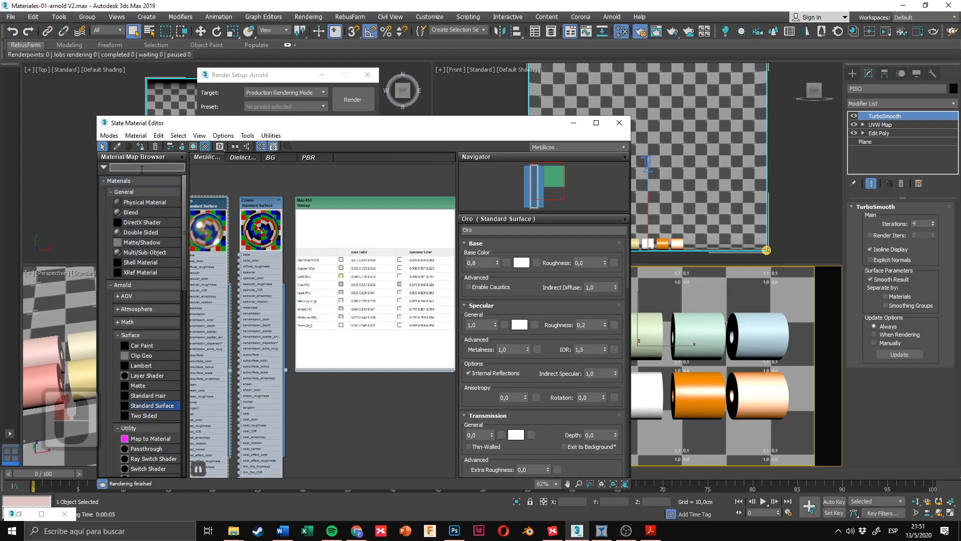
pyautogui.write('bitm')
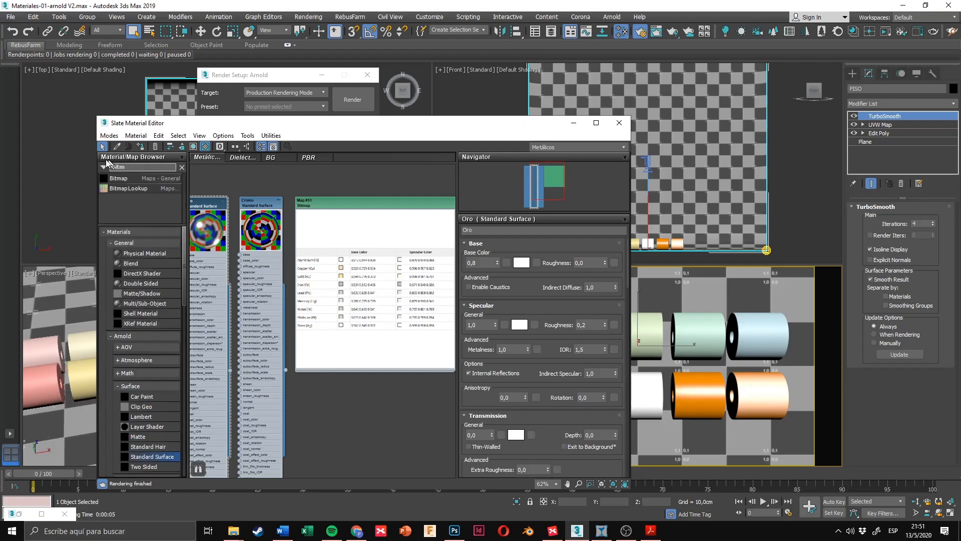
pyautogui.moveTo(113, 177); pyautogui.dragTo(214, 190)
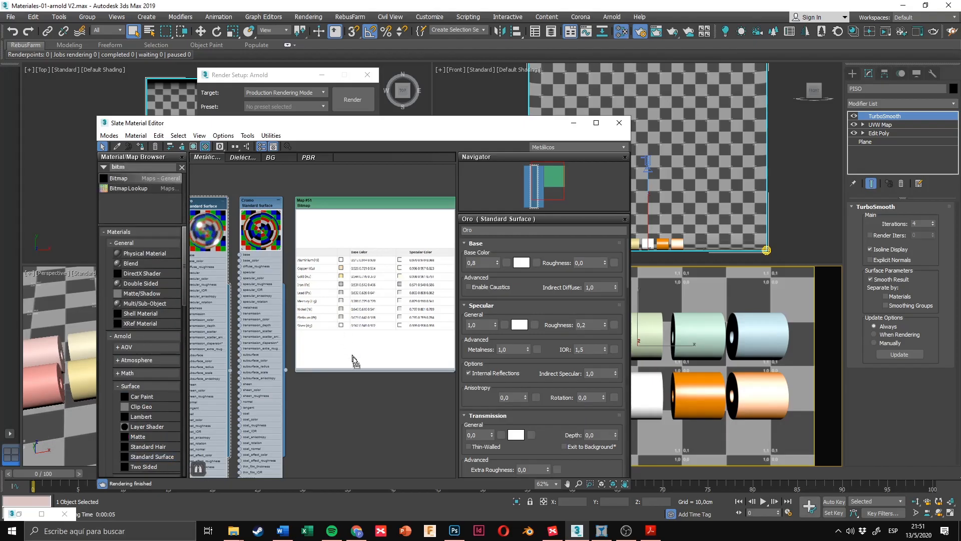
pyautogui.moveTo(353, 360); pyautogui.dragTo(363, 402)
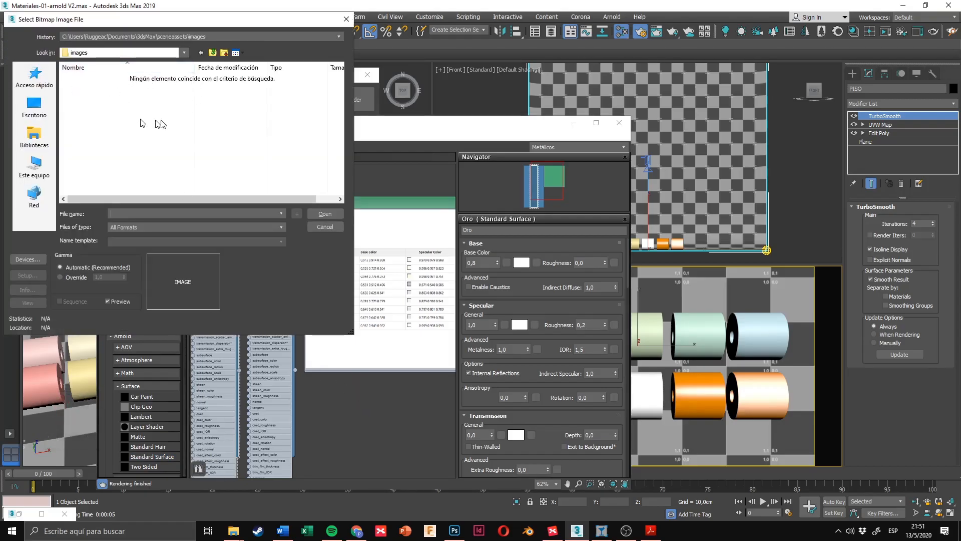
pyautogui.click(325, 226)
pyautogui.click(376, 211)
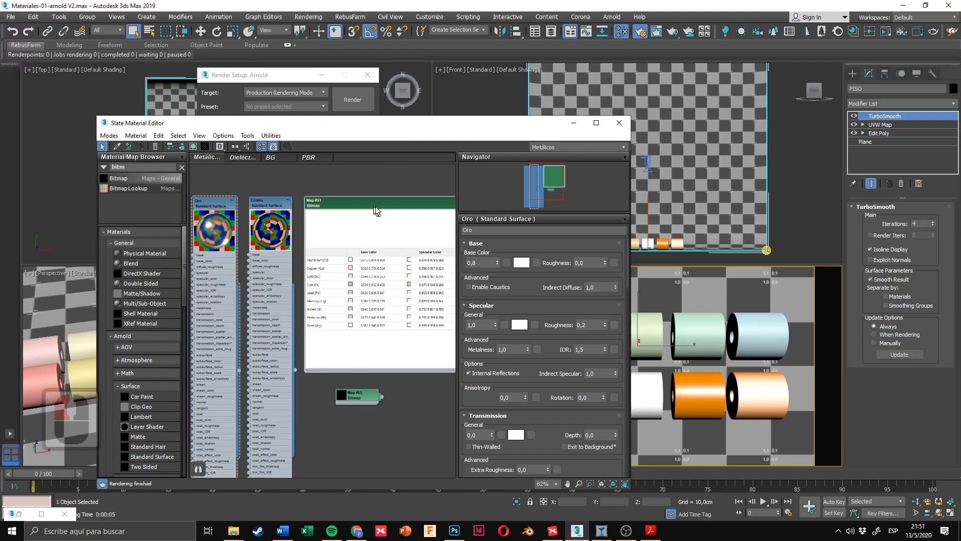
pyautogui.click(361, 396)
pyautogui.press('Delete')
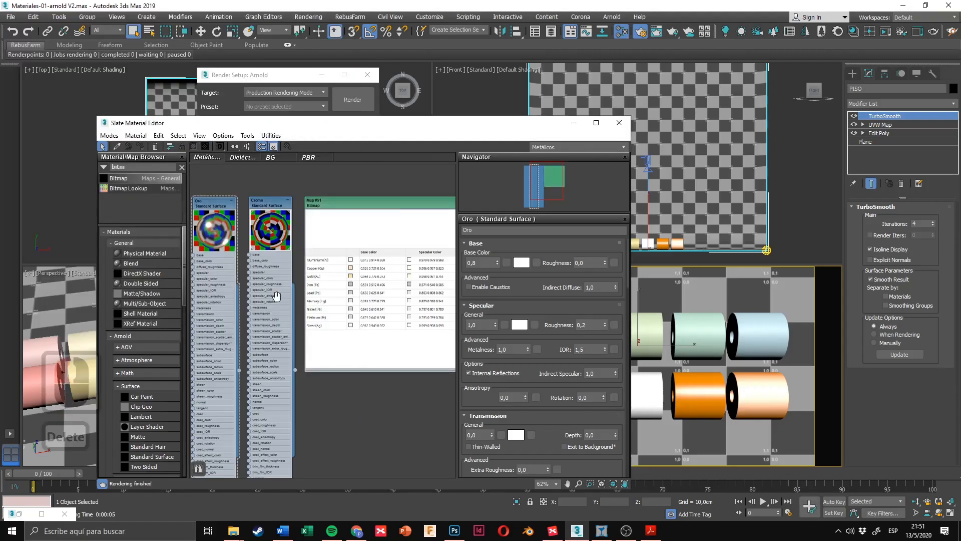
# Step: Set the Oro material's base colour by sampling the Gold (Au) base colour swatch in the reference table
pyautogui.moveTo(277, 297); pyautogui.dragTo(310, 304, button='middle')
pyautogui.scroll(1, 372, 265)
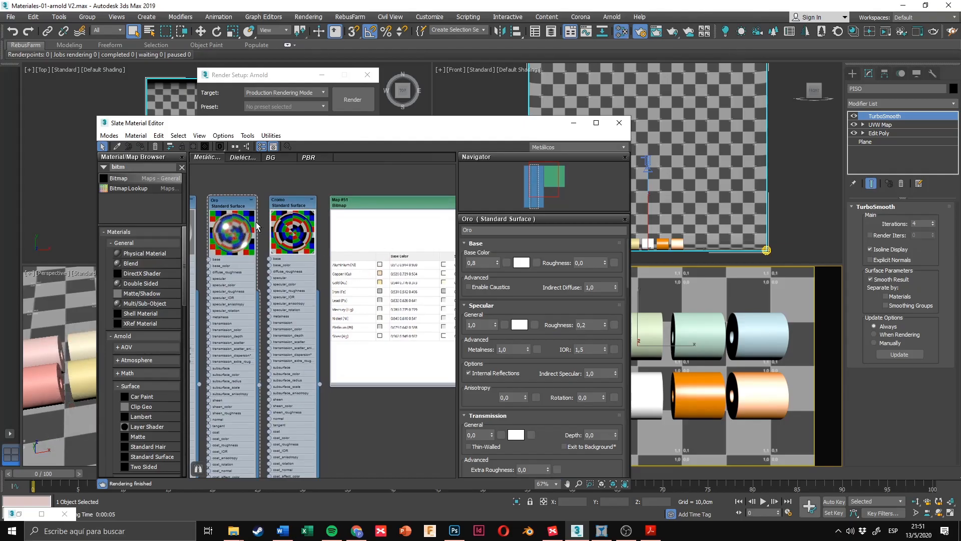
pyautogui.doubleClick(237, 205)
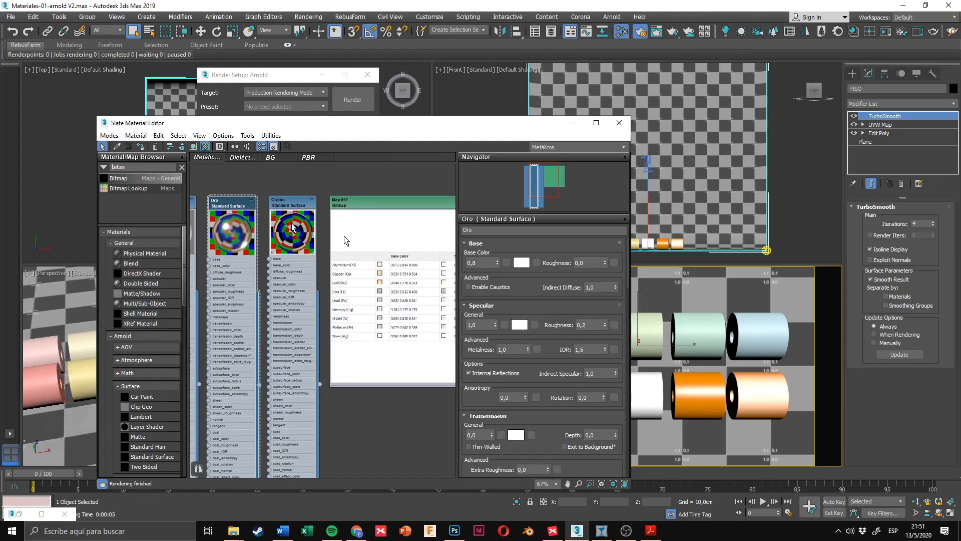
pyautogui.click(521, 263)
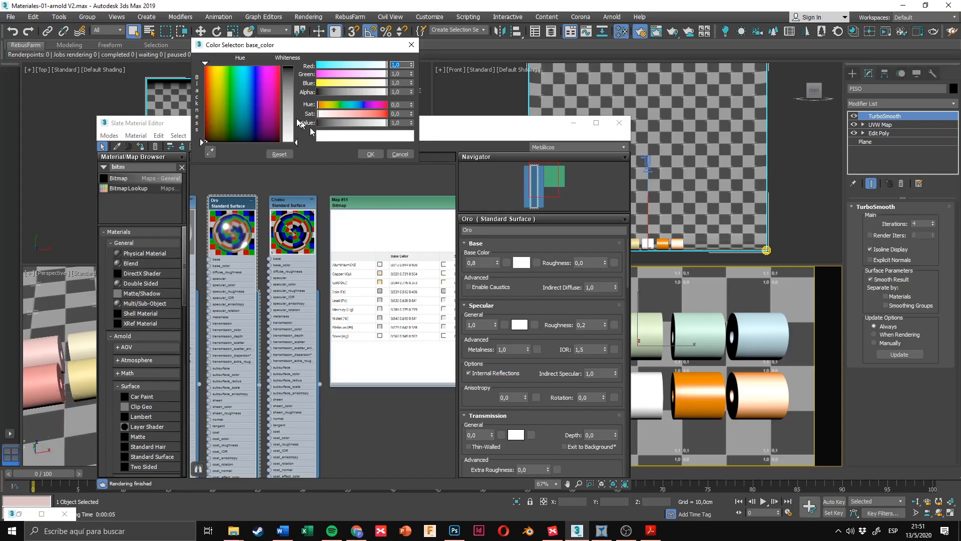
pyautogui.click(289, 93)
pyautogui.moveTo(229, 78); pyautogui.dragTo(235, 84)
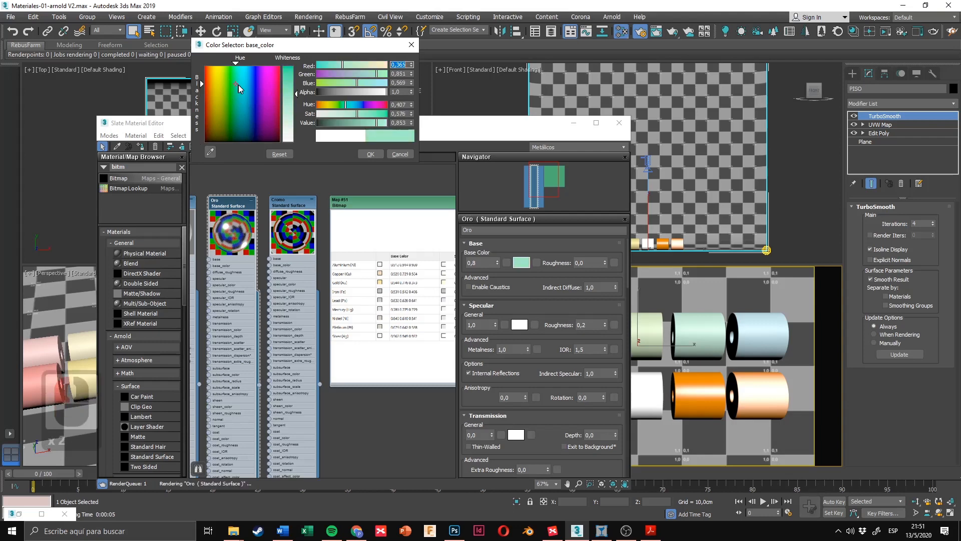
pyautogui.click(211, 152)
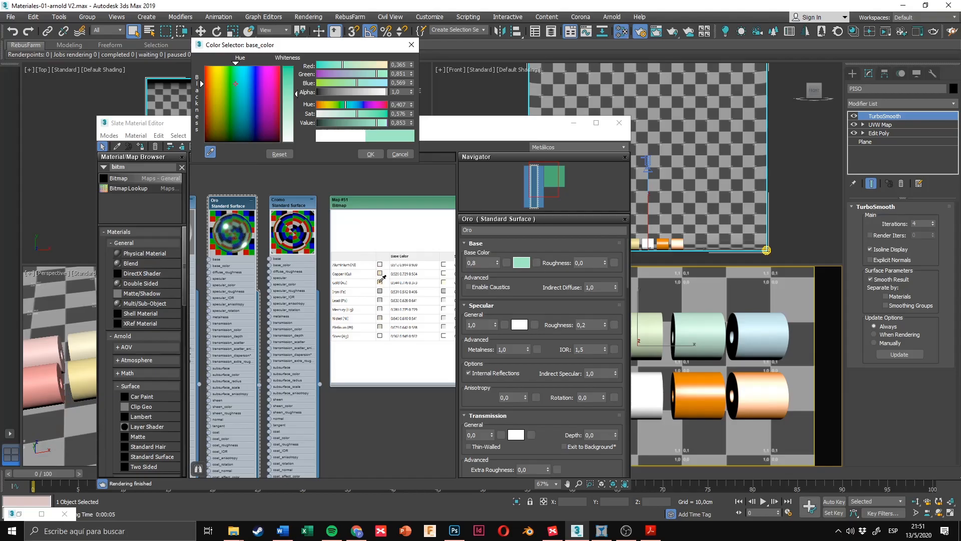
pyautogui.click(379, 283)
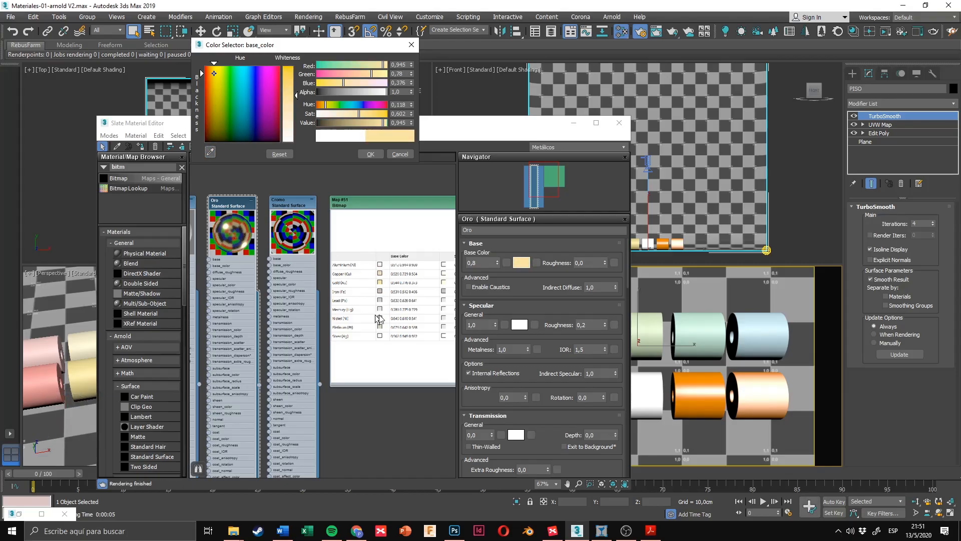
pyautogui.click(371, 155)
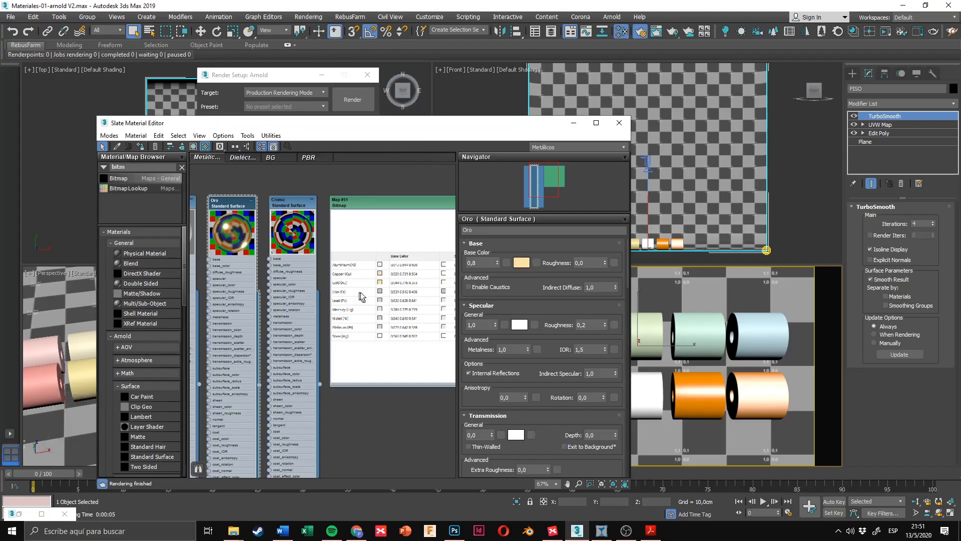
# Step: Set the Oro material's specular colour by sampling the Gold (Au) specular colour swatch in the reference table
pyautogui.moveTo(413, 281); pyautogui.dragTo(364, 282, button='middle')
pyautogui.scroll(1, 385, 287)
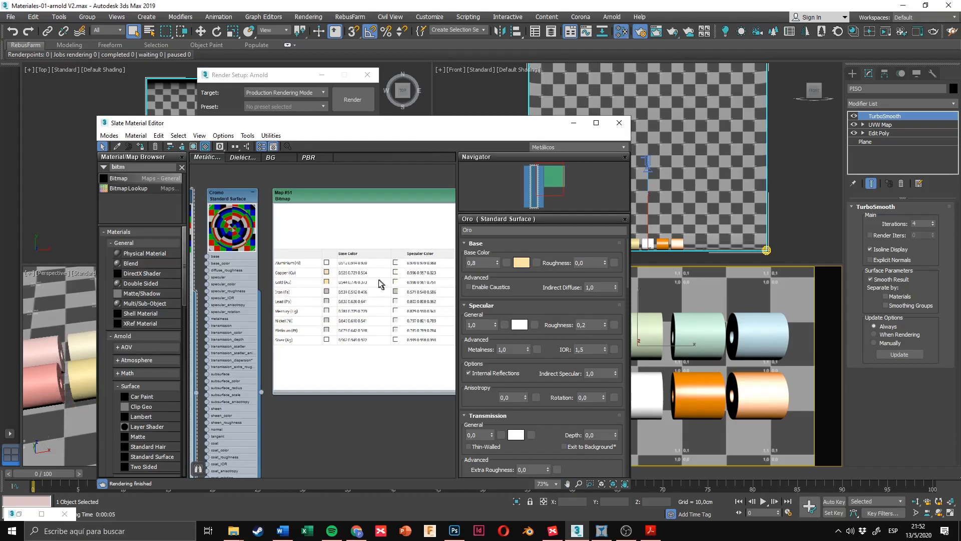
pyautogui.scroll(-1, 379, 284)
pyautogui.moveTo(365, 278); pyautogui.dragTo(376, 279, button='middle')
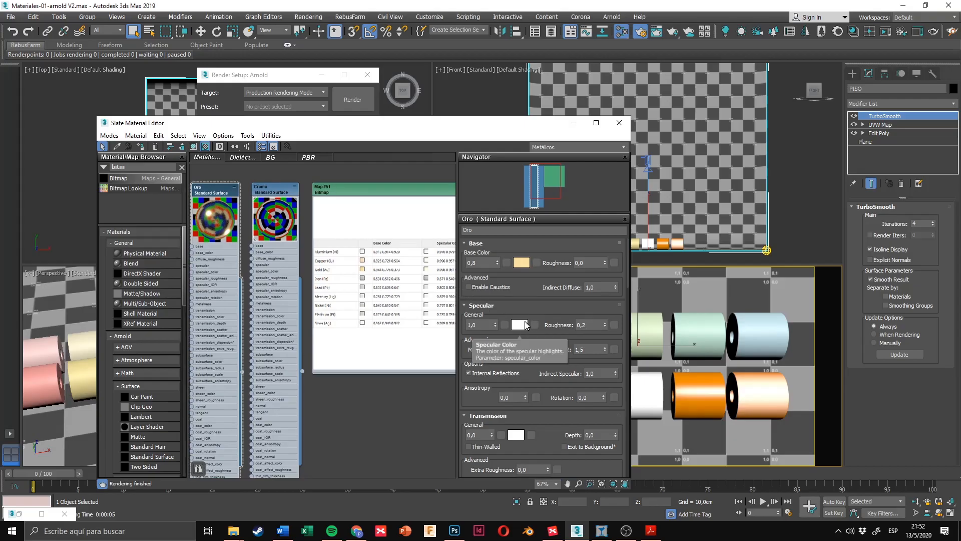
pyautogui.click(520, 326)
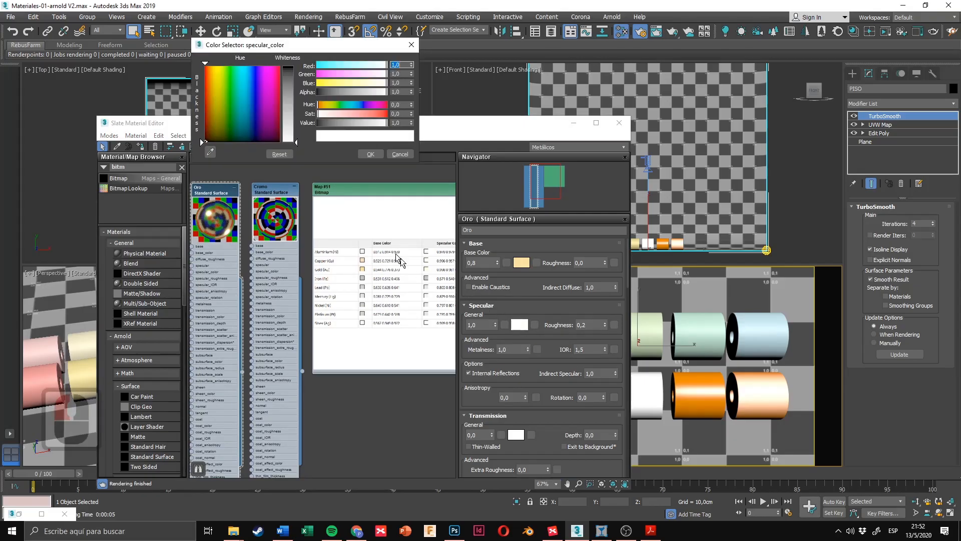
pyautogui.click(210, 152)
pyautogui.click(426, 269)
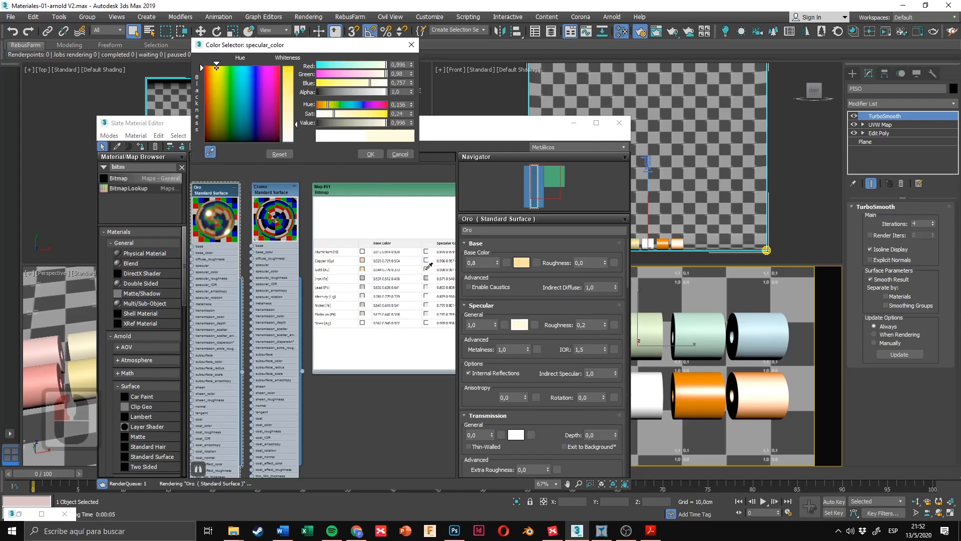
pyautogui.click(369, 154)
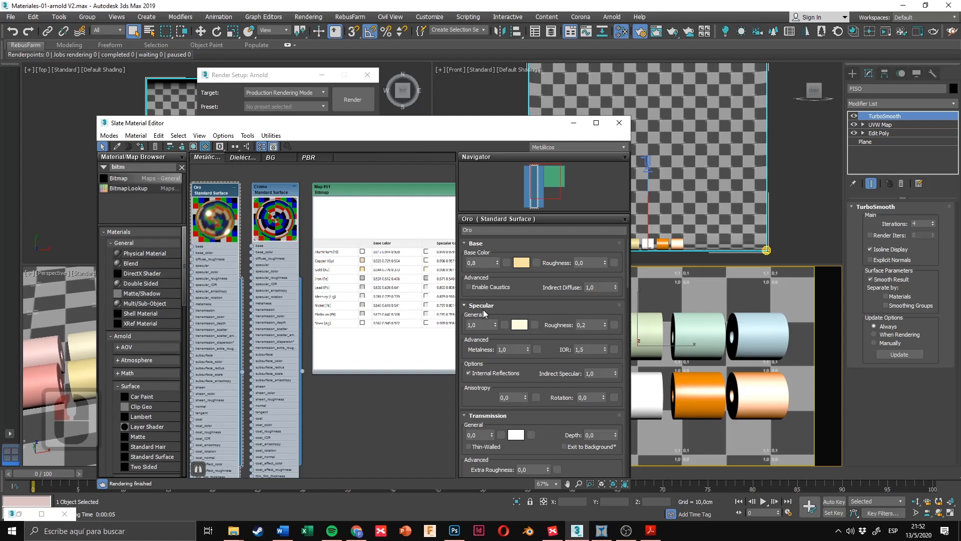
# Step: Move the Slate Material Editor clear of the Perspective viewport and assign the Oro material to the pale yellow cylinder in the front row
pyautogui.moveTo(308, 262); pyautogui.dragTo(344, 263, button='middle')
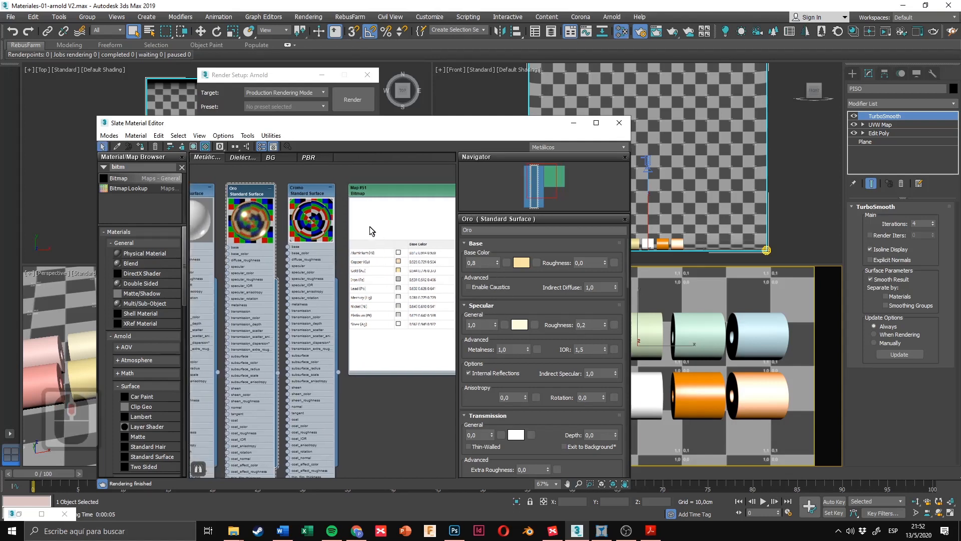
pyautogui.scroll(6, 334, 237)
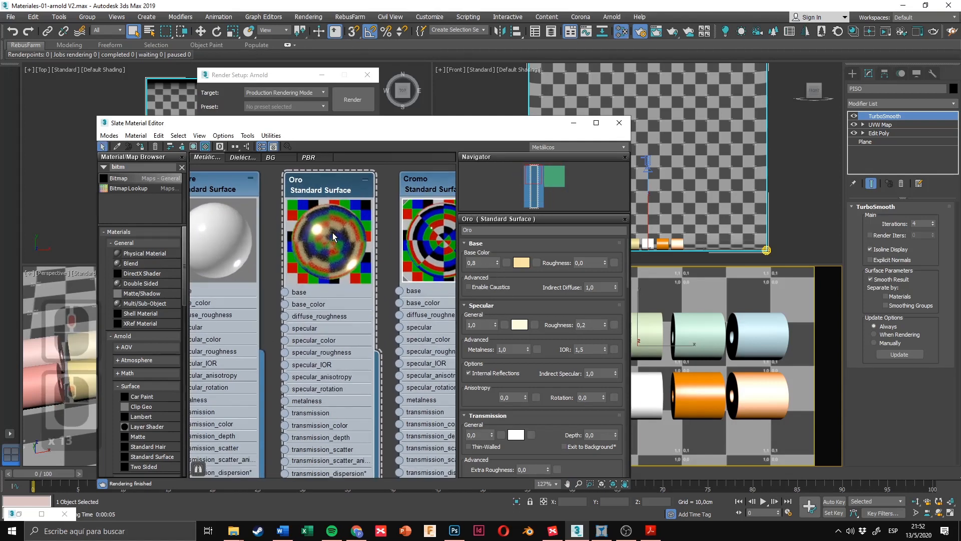
pyautogui.moveTo(401, 126); pyautogui.dragTo(580, 93)
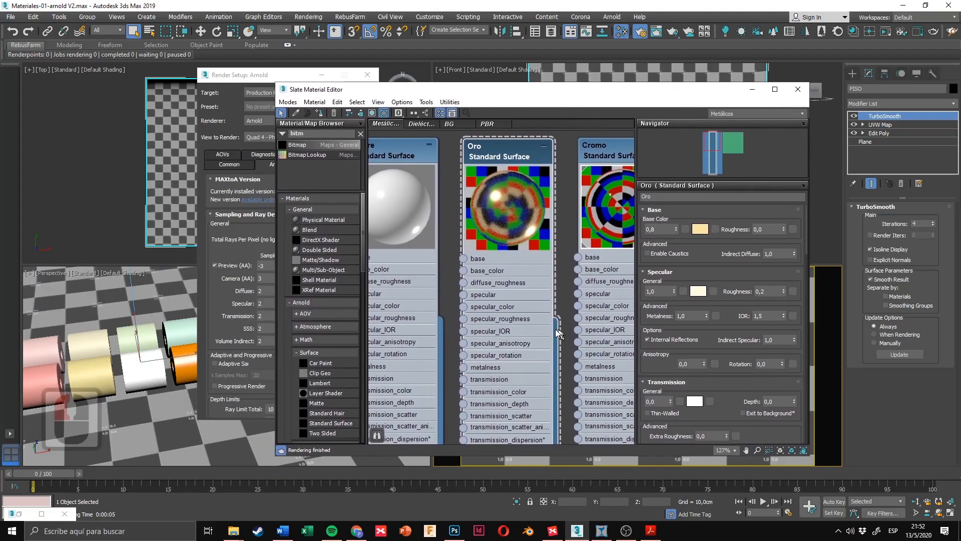
pyautogui.scroll(-3, 559, 333)
pyautogui.moveTo(567, 374); pyautogui.dragTo(301, 358)
pyautogui.moveTo(565, 379); pyautogui.dragTo(92, 376)
# Step: Show the background in the Cobre material's preview and set its metalness to 1.0
pyautogui.scroll(-2, 500, 280)
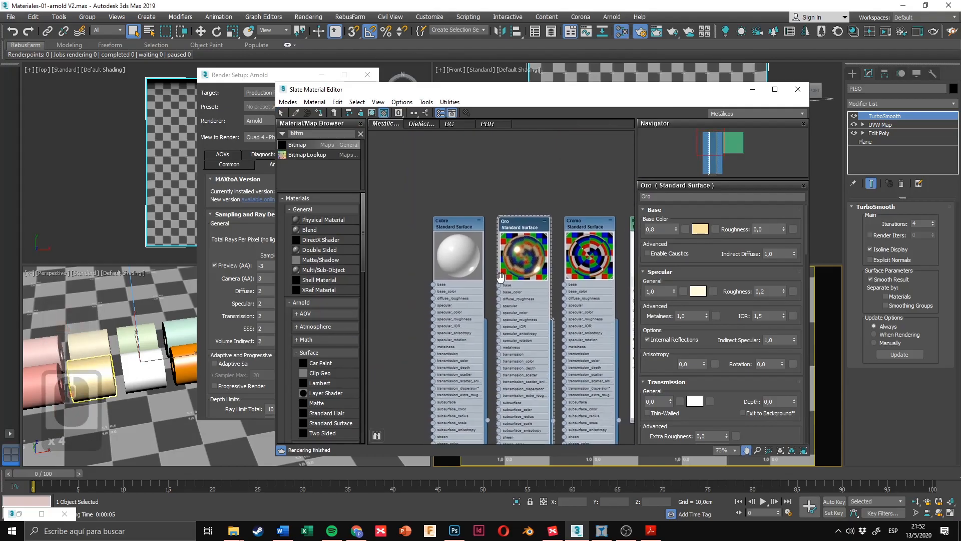
pyautogui.click(461, 246)
pyautogui.scroll(5, 460, 247)
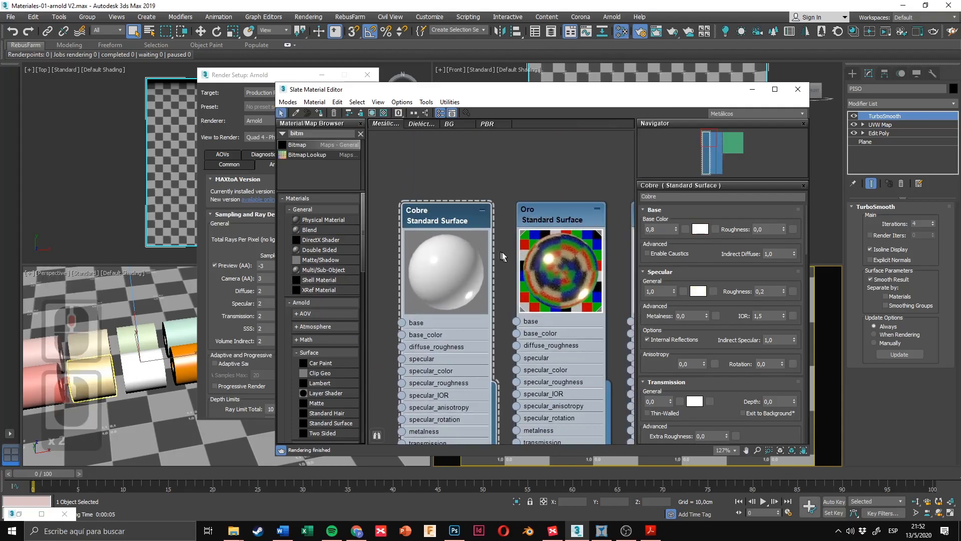
pyautogui.moveTo(503, 256); pyautogui.dragTo(493, 242, button='middle')
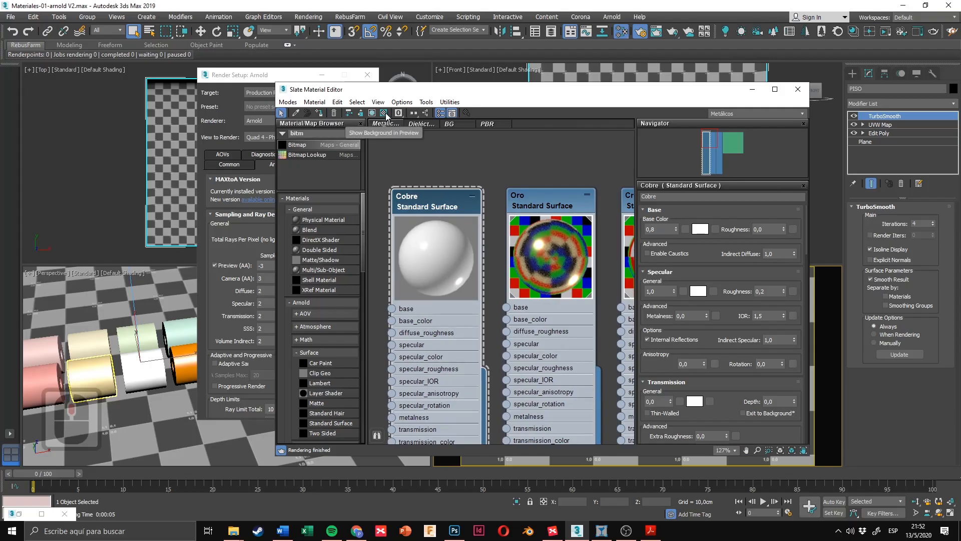
pyautogui.click(385, 114)
pyautogui.scroll(-3, 466, 159)
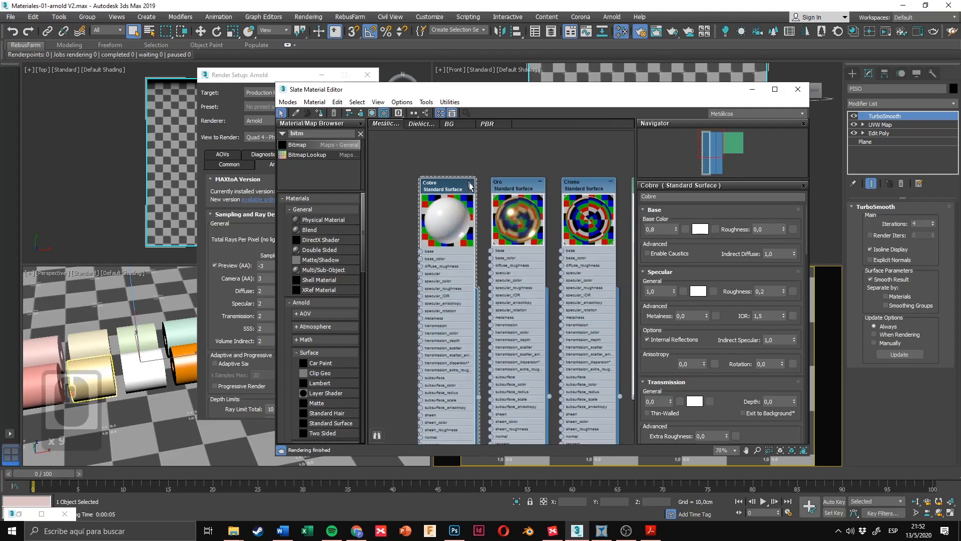
pyautogui.moveTo(470, 186); pyautogui.dragTo(461, 174, button='middle')
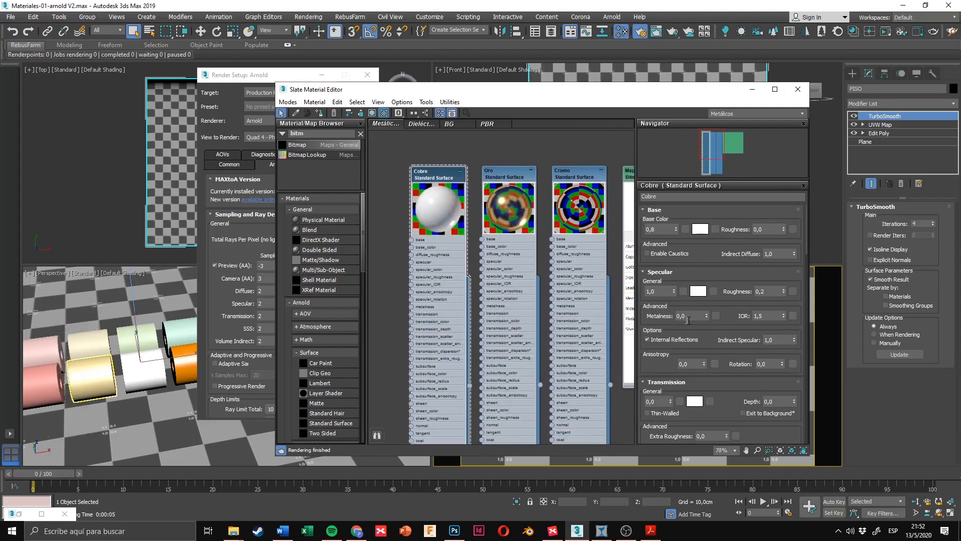
pyautogui.moveTo(707, 316); pyautogui.dragTo(643, 229)
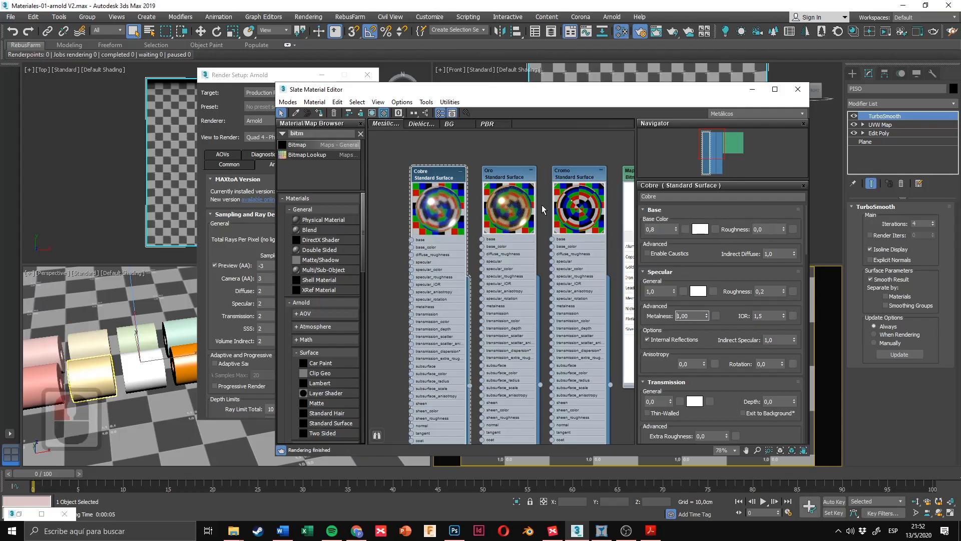
pyautogui.moveTo(542, 210); pyautogui.dragTo(527, 217, button='middle')
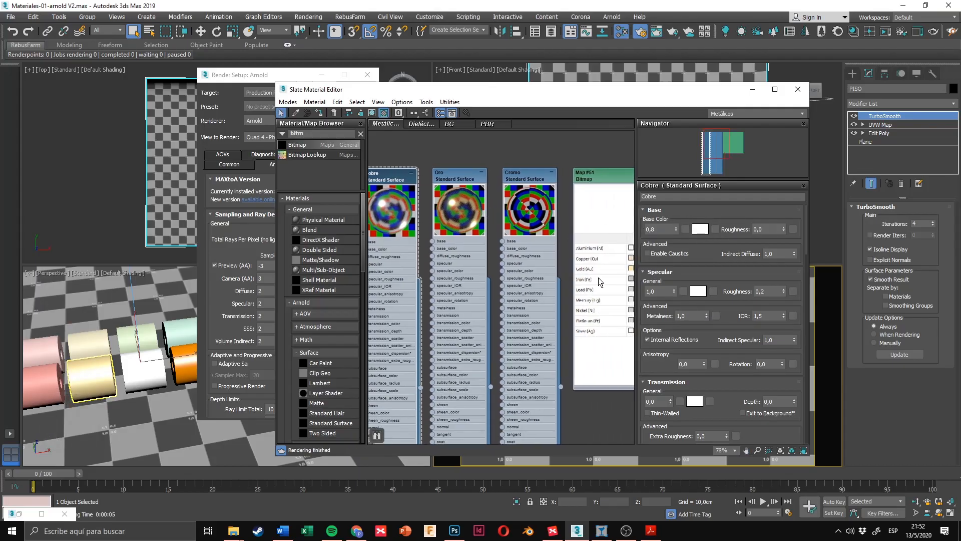
# Step: Set the Cobre material's base colour by sampling the Copper (Cu) base colour swatch in the reference table
pyautogui.moveTo(600, 282); pyautogui.dragTo(593, 265, button='middle')
pyautogui.scroll(-3, 581, 264)
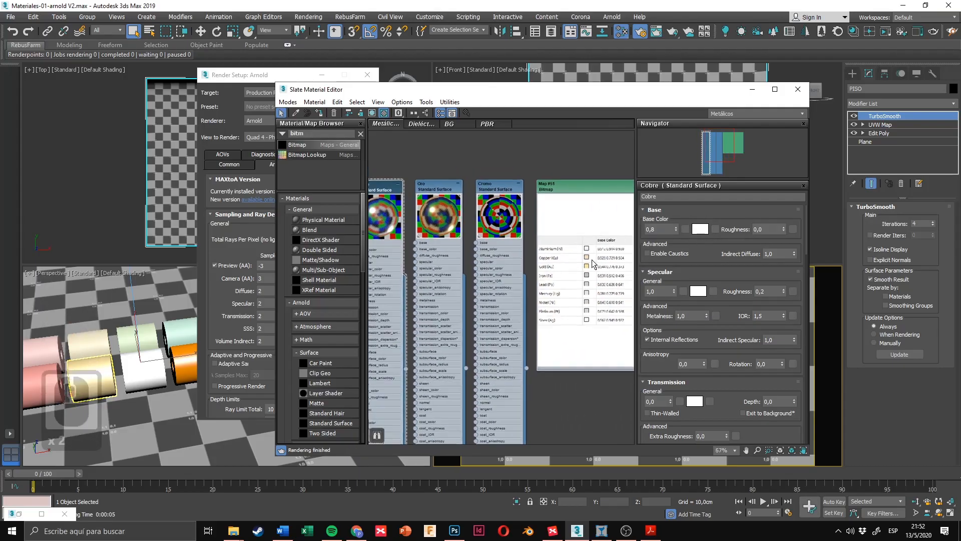
pyautogui.click(690, 232)
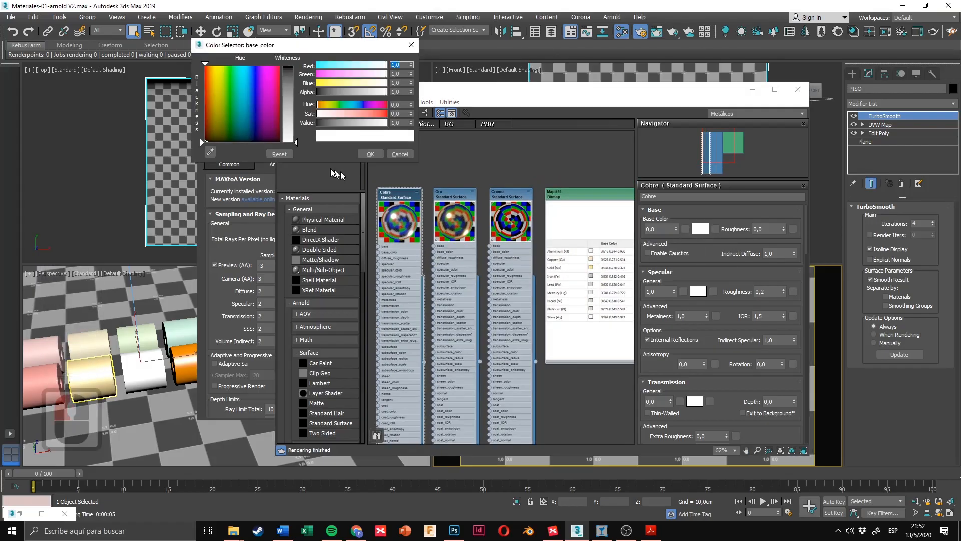
pyautogui.click(210, 152)
pyautogui.click(592, 258)
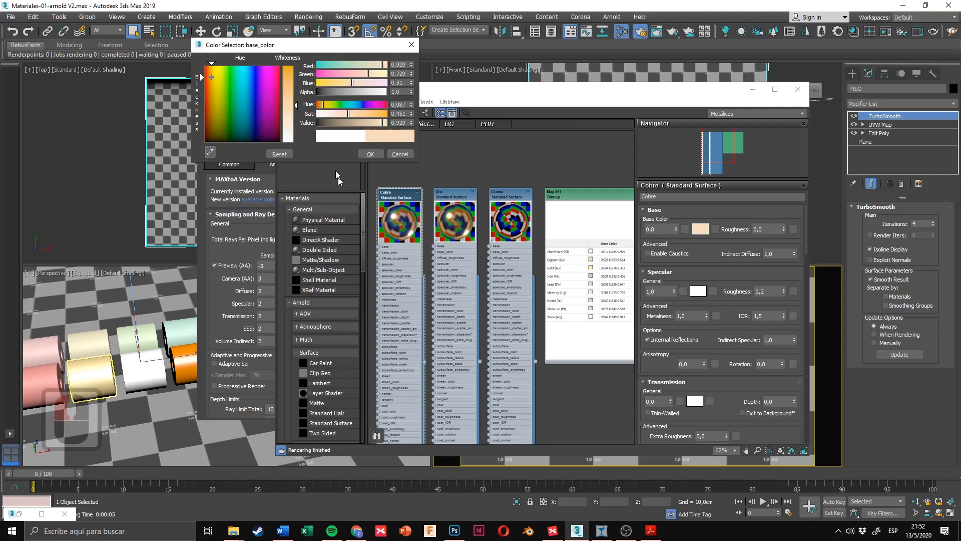
pyautogui.click(371, 154)
# Step: Set the Cobre material's specular colour by sampling the Copper (Cu) specular colour swatch in the reference table
pyautogui.moveTo(591, 281); pyautogui.dragTo(566, 277, button='middle')
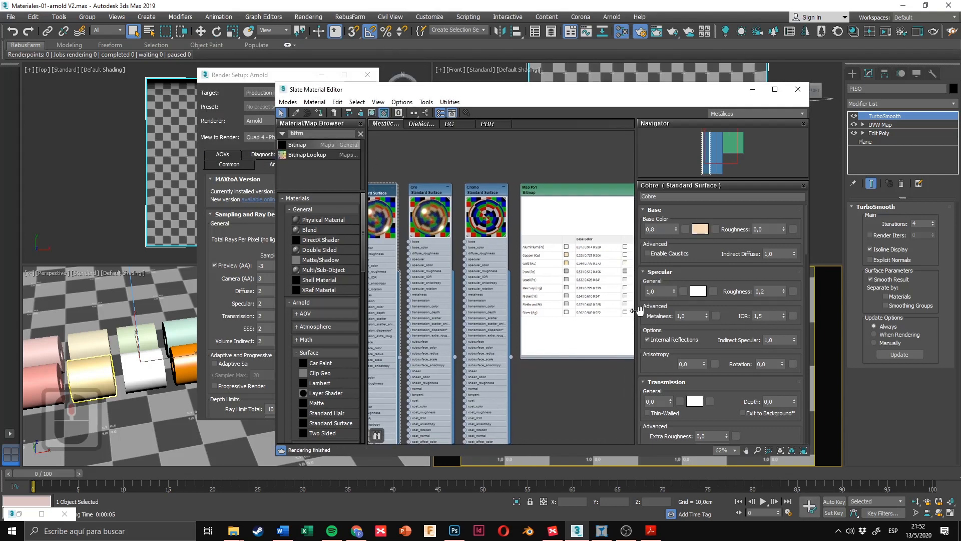
pyautogui.click(695, 292)
pyautogui.click(211, 151)
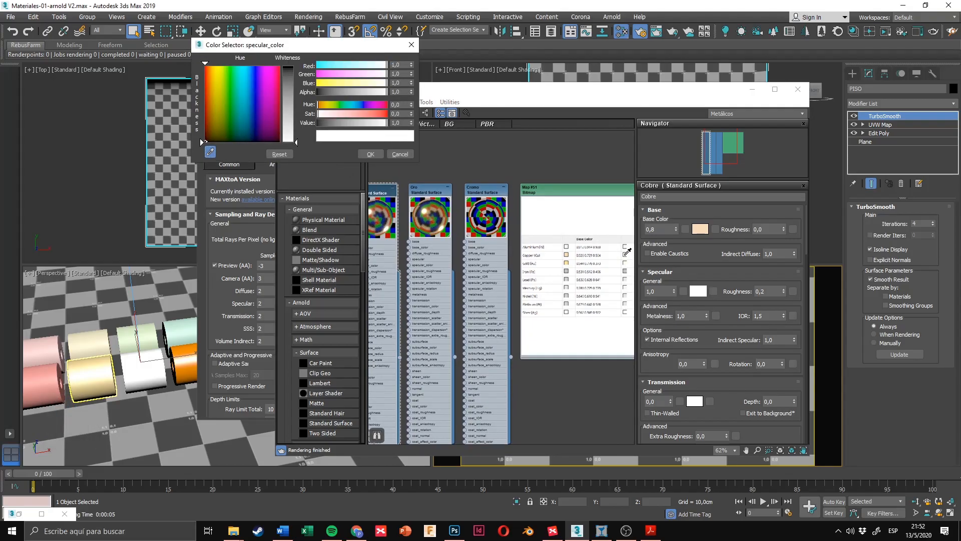
pyautogui.click(626, 254)
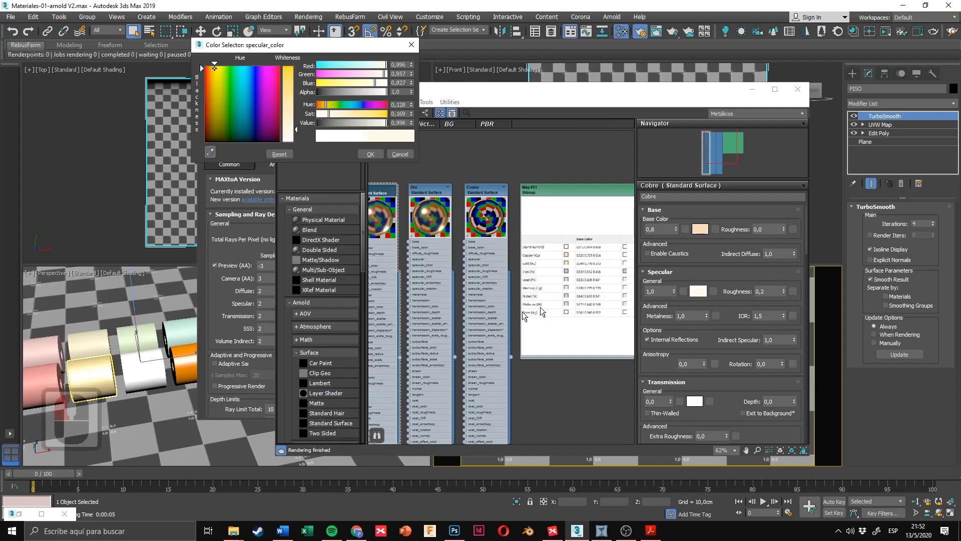
pyautogui.click(373, 155)
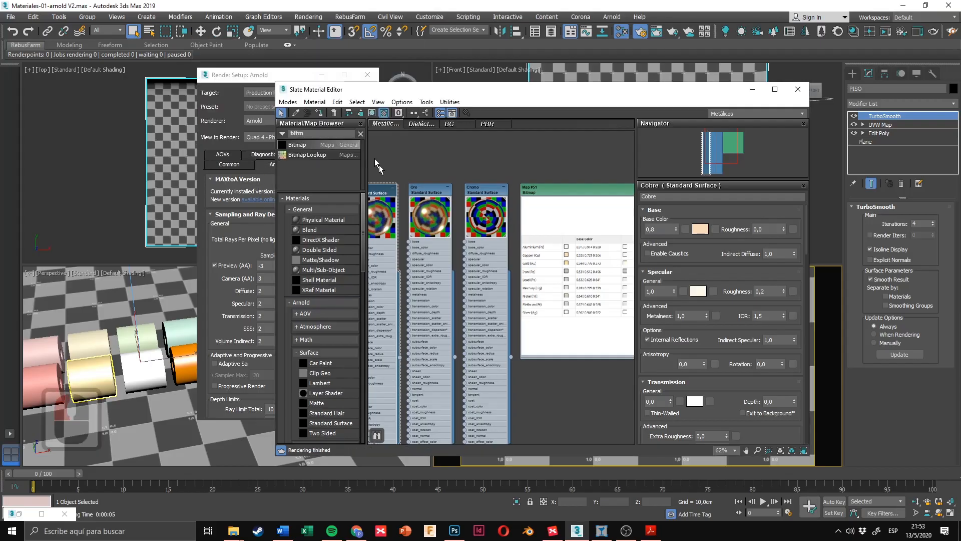
pyautogui.moveTo(378, 225); pyautogui.dragTo(478, 225, button='middle')
pyautogui.scroll(3, 454, 220)
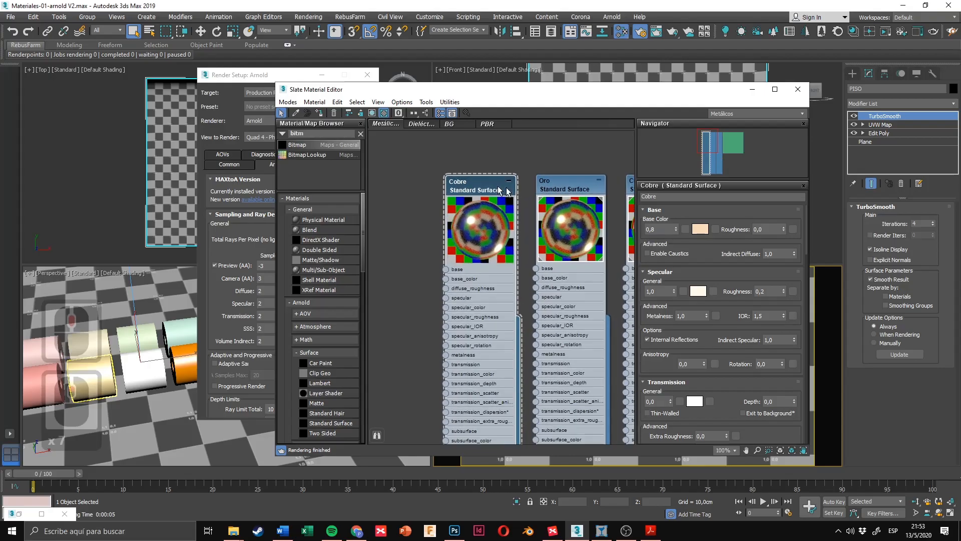
pyautogui.scroll(3, 470, 230)
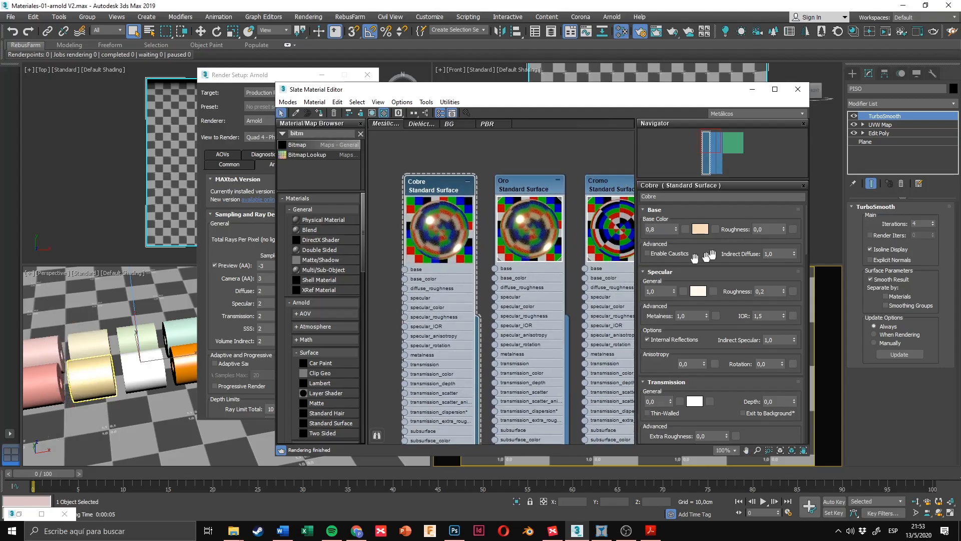
pyautogui.click(700, 229)
pyautogui.moveTo(296, 105)
pyautogui.mouseDown()
pyautogui.moveTo(297, 74)
pyautogui.moveTo(296, 105)
pyautogui.mouseUp()
pyautogui.click(399, 154)
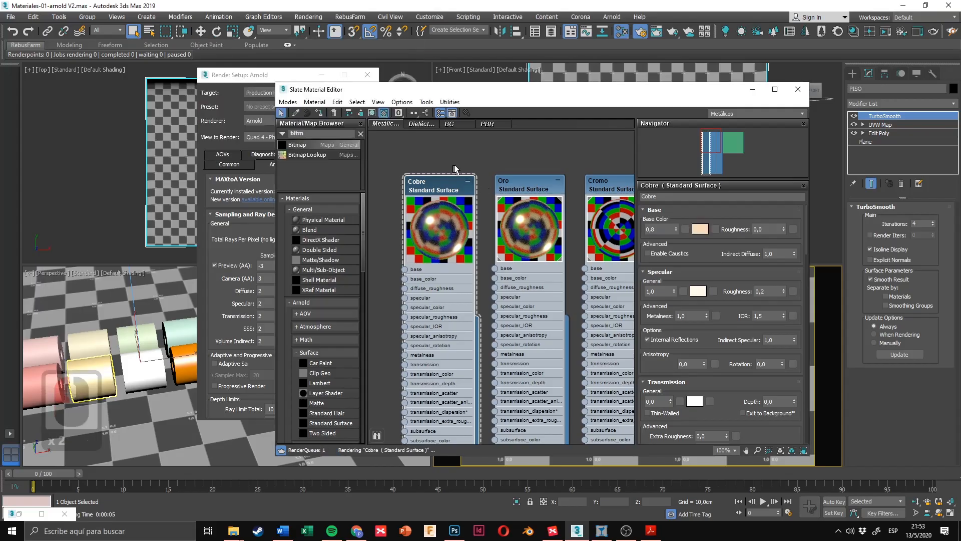
# Step: Minimize the Render Setup window and move the Slate Material Editor clear of the cylinders in the Perspective viewport
pyautogui.scroll(-3, 448, 243)
pyautogui.moveTo(448, 243); pyautogui.dragTo(474, 213, button='middle')
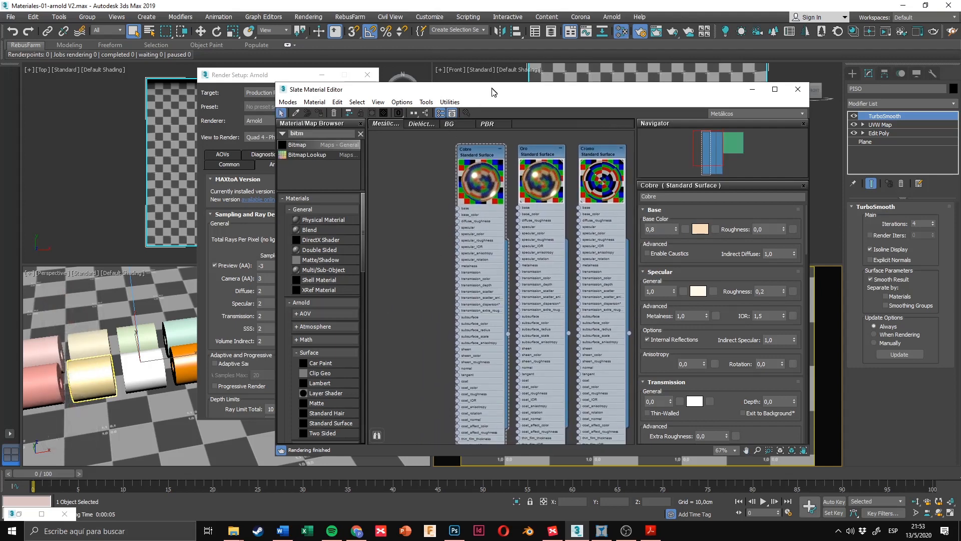
pyautogui.moveTo(493, 92); pyautogui.dragTo(505, 90)
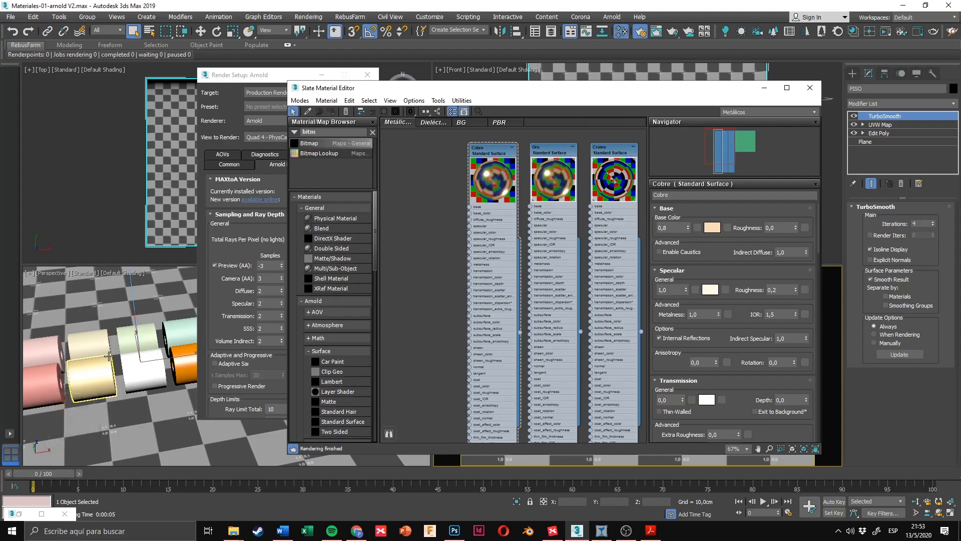
pyautogui.moveTo(102, 352); pyautogui.dragTo(151, 338, button='middle')
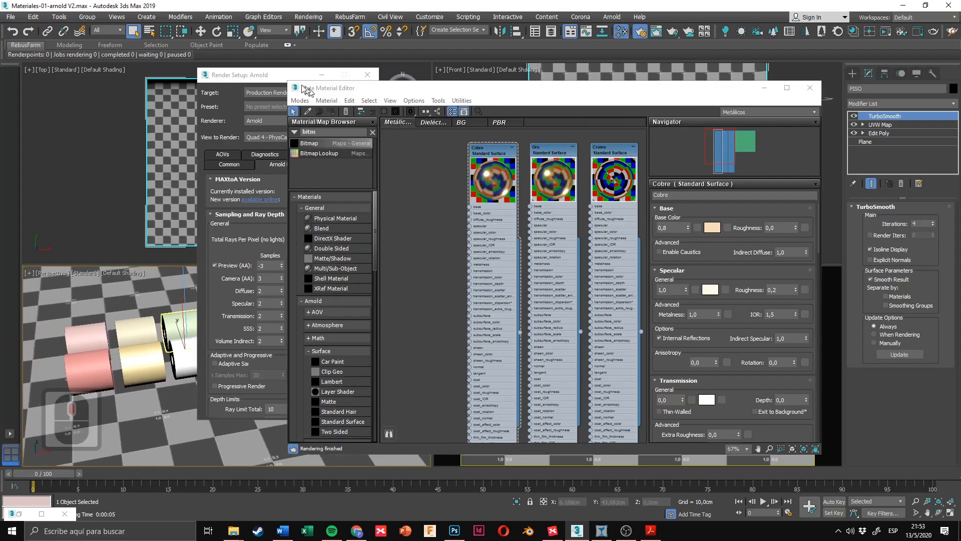
pyautogui.moveTo(272, 73); pyautogui.dragTo(243, 137)
pyautogui.click(294, 138)
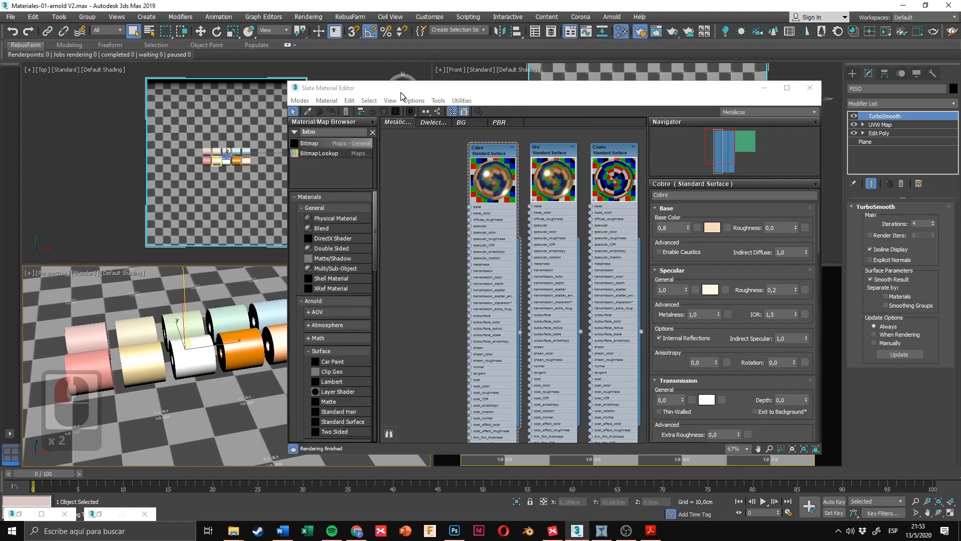
pyautogui.moveTo(401, 93); pyautogui.dragTo(481, 85)
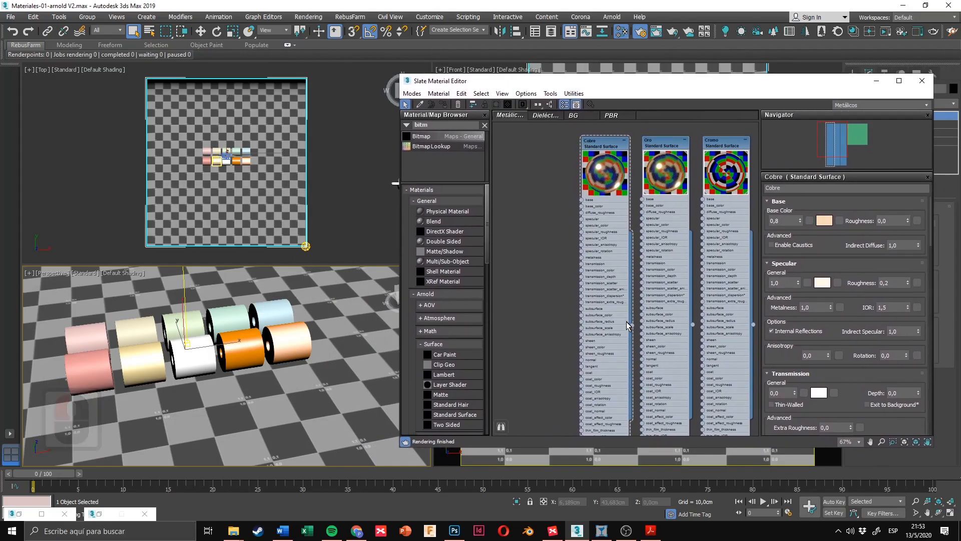
# Step: Assign the Cobre material to the dark pink cylinder in the front row and move the Slate Material Editor back over the viewports
pyautogui.click(623, 308)
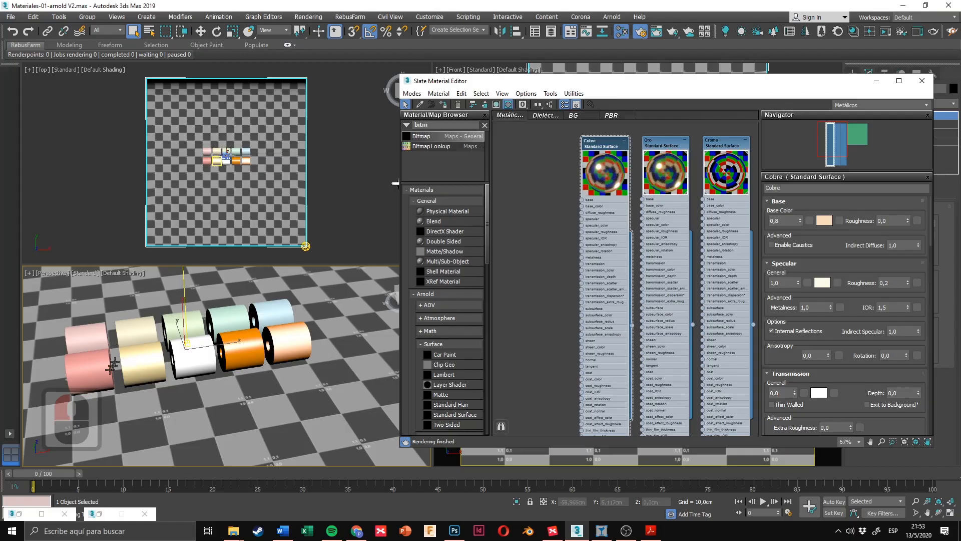
pyautogui.click(636, 334)
pyautogui.moveTo(644, 280); pyautogui.dragTo(93, 366)
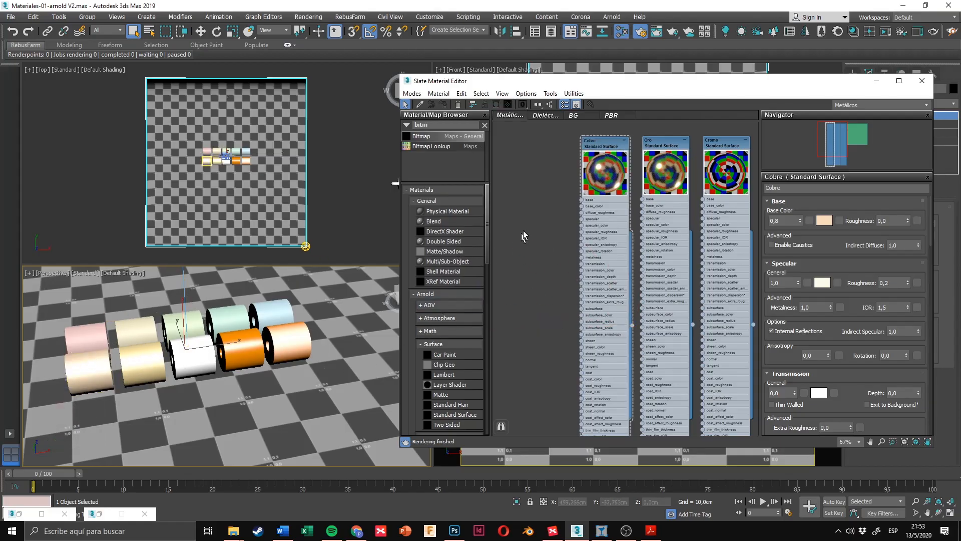
pyautogui.moveTo(652, 81); pyautogui.dragTo(415, 79)
# Step: Switch to Materiales.pdf in Acrobat Reader, examine the frosted and clear glass cylinders up close, and return to 3ds Max
pyautogui.click(627, 531)
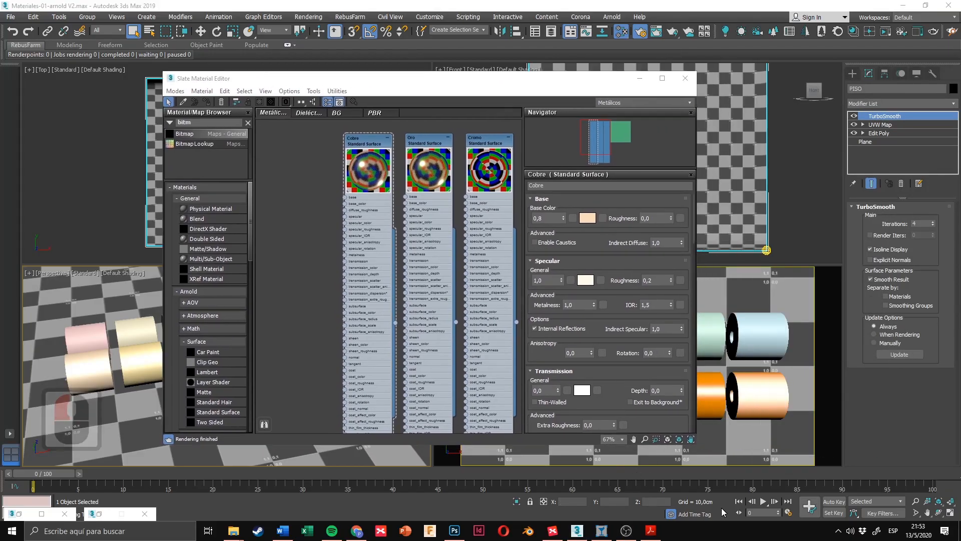
pyautogui.click(651, 531)
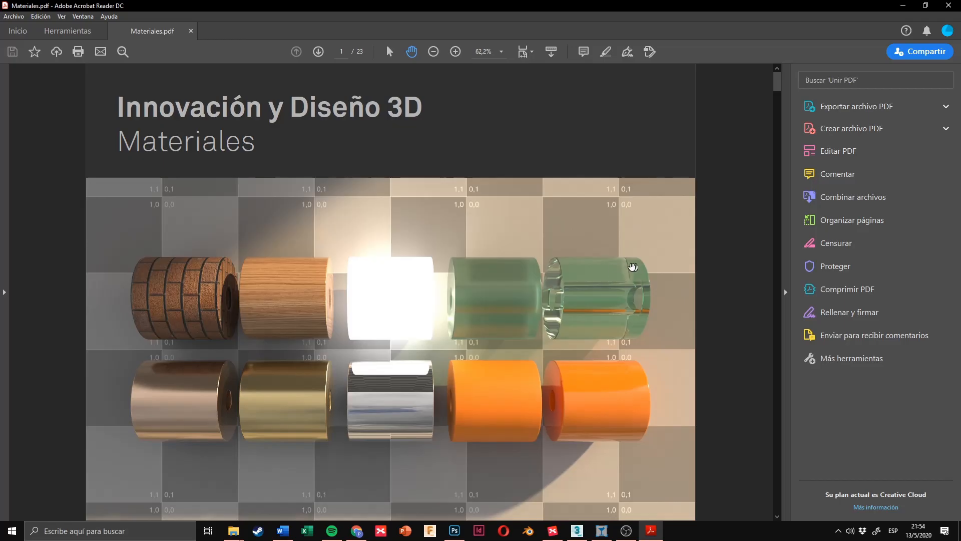
pyautogui.keyDown('ctrl'); pyautogui.scroll(5, 604, 262); pyautogui.keyUp('ctrl')
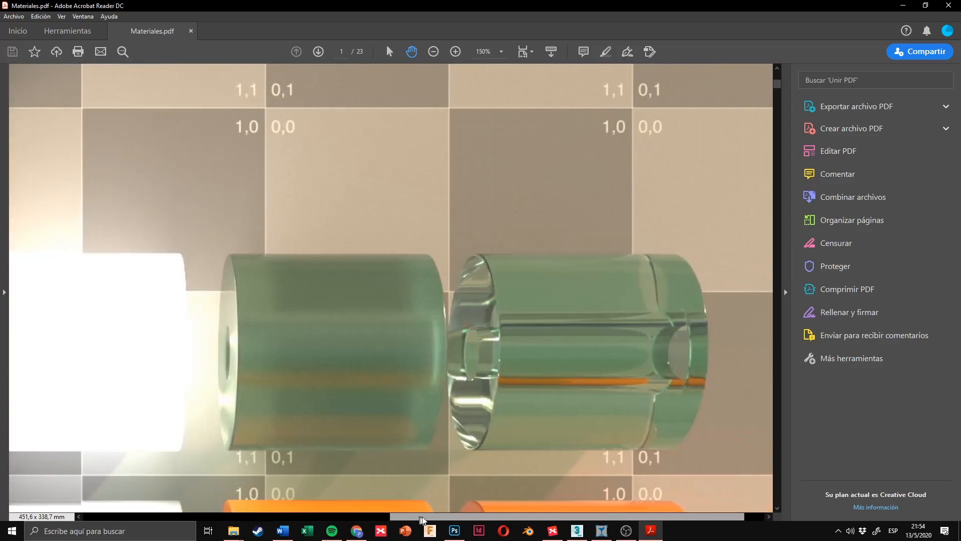
pyautogui.moveTo(441, 516); pyautogui.dragTo(503, 517)
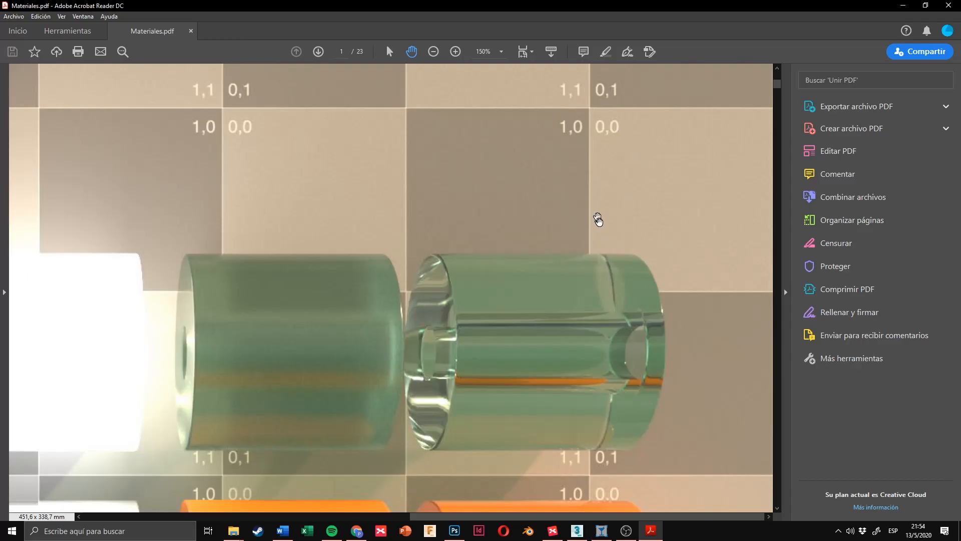
pyautogui.keyDown('ctrl'); pyautogui.scroll(-2, 504, 429); pyautogui.keyUp('ctrl')
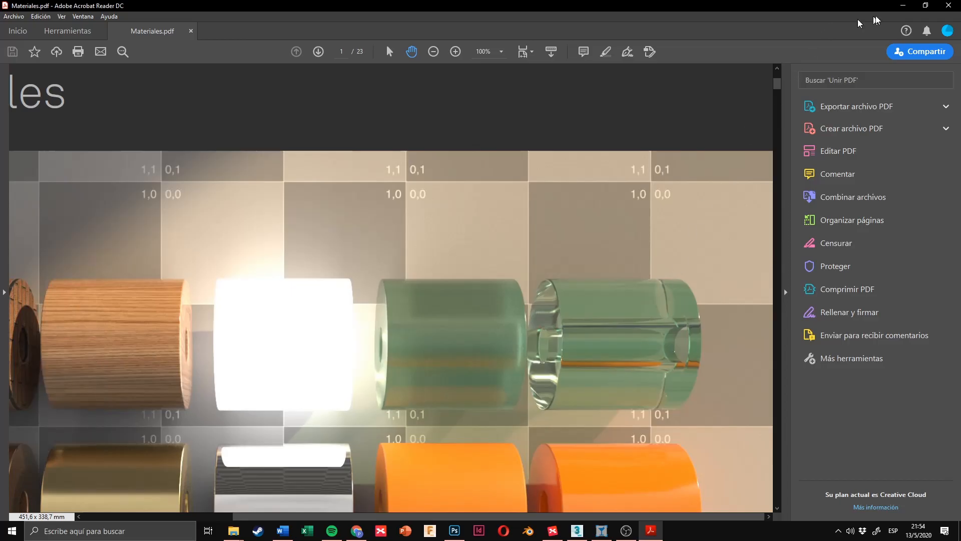
pyautogui.click(904, 6)
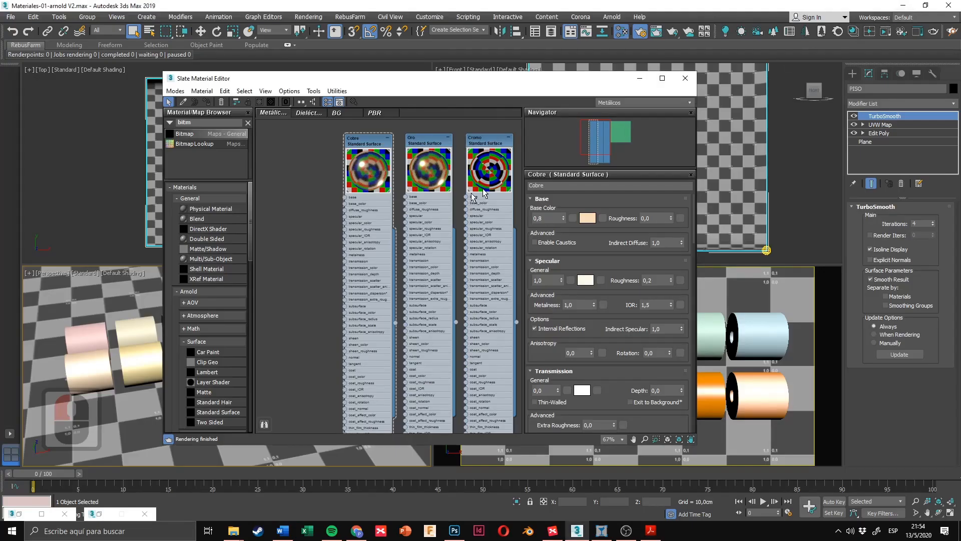
# Step: Open the Vidrio material's parameters in the Dieléctricos view and show the background in its preview
pyautogui.moveTo(305, 200); pyautogui.dragTo(295, 209, button='middle')
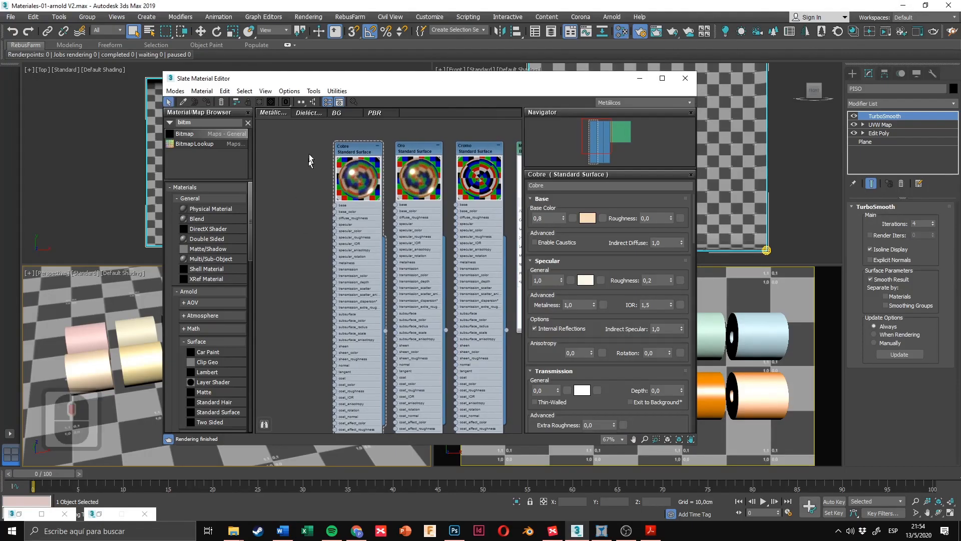
pyautogui.click(308, 114)
pyautogui.scroll(-4, 317, 194)
pyautogui.moveTo(307, 150); pyautogui.dragTo(343, 247, button='middle')
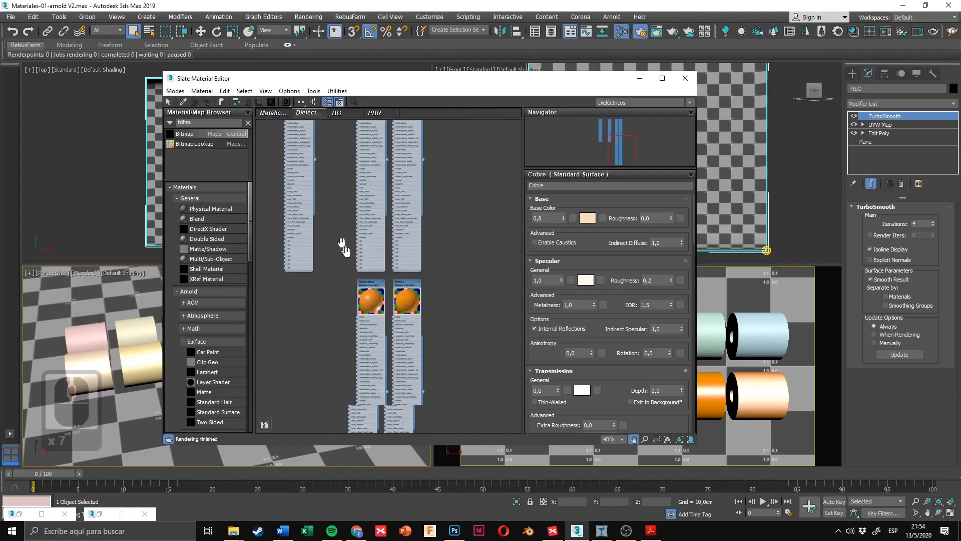
pyautogui.moveTo(359, 167); pyautogui.dragTo(358, 267, button='middle')
pyautogui.moveTo(359, 207); pyautogui.dragTo(352, 248, button='middle')
pyautogui.scroll(6, 352, 247)
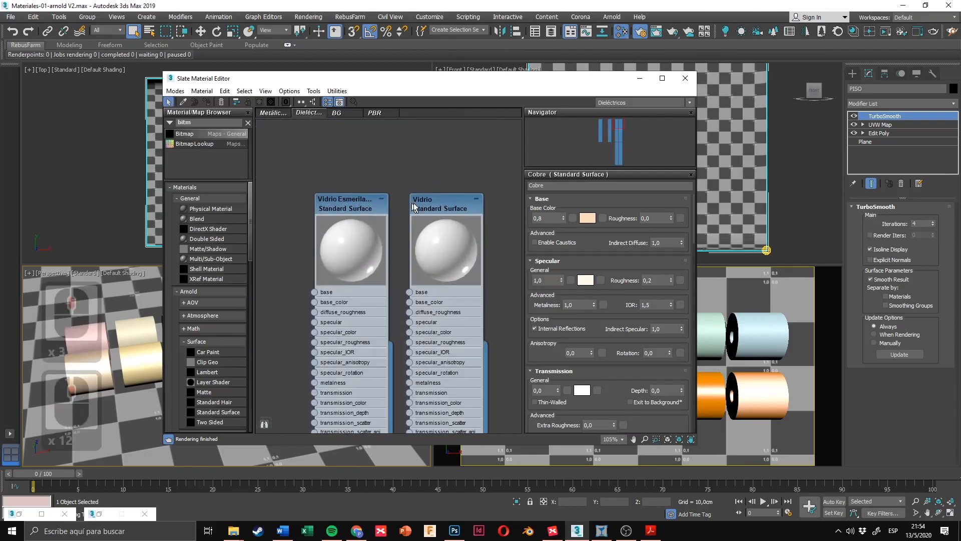
pyautogui.scroll(-2, 393, 210)
pyautogui.click(393, 210)
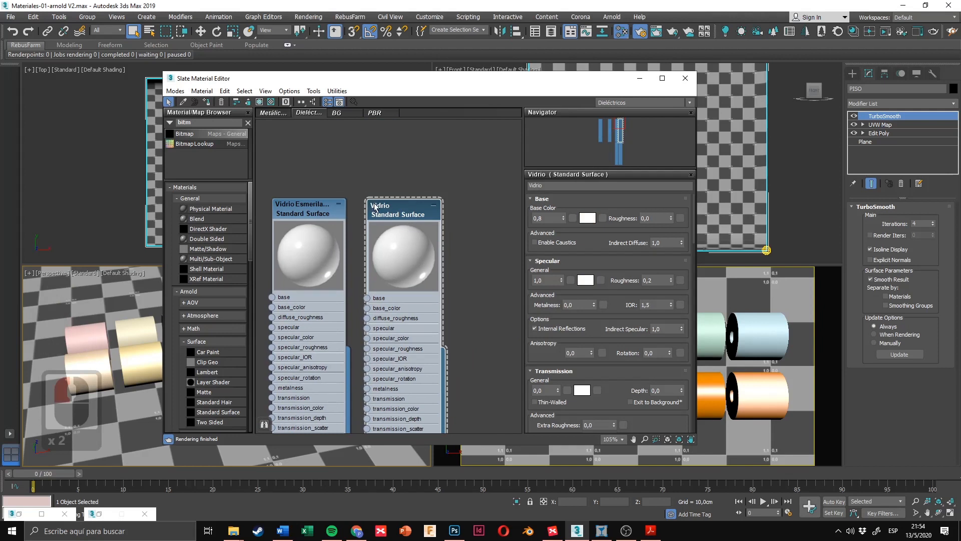
pyautogui.moveTo(390, 188); pyautogui.dragTo(413, 157, button='middle')
pyautogui.click(271, 102)
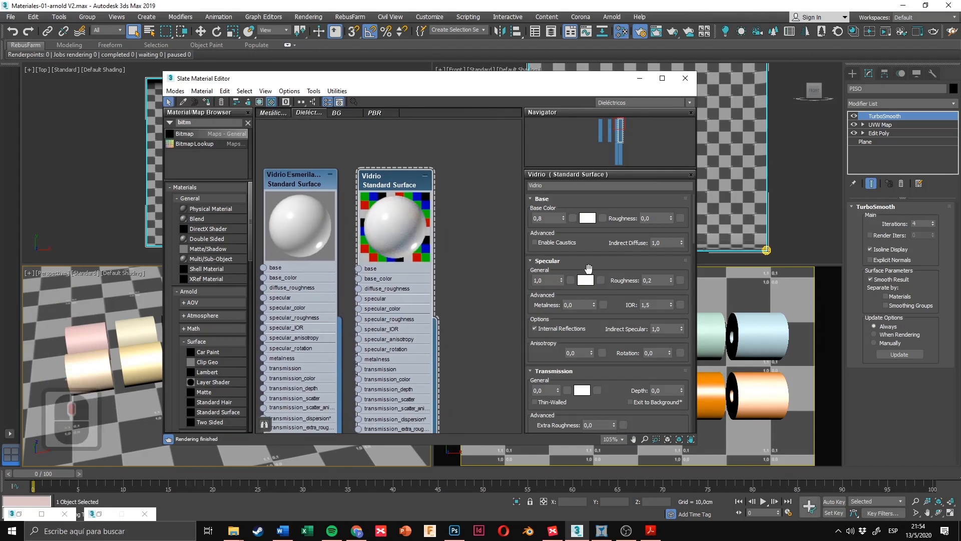
# Step: Try the Vidrio material's specular weight at 0.0 and return it to 1.0
pyautogui.moveTo(605, 272); pyautogui.dragTo(605, 246)
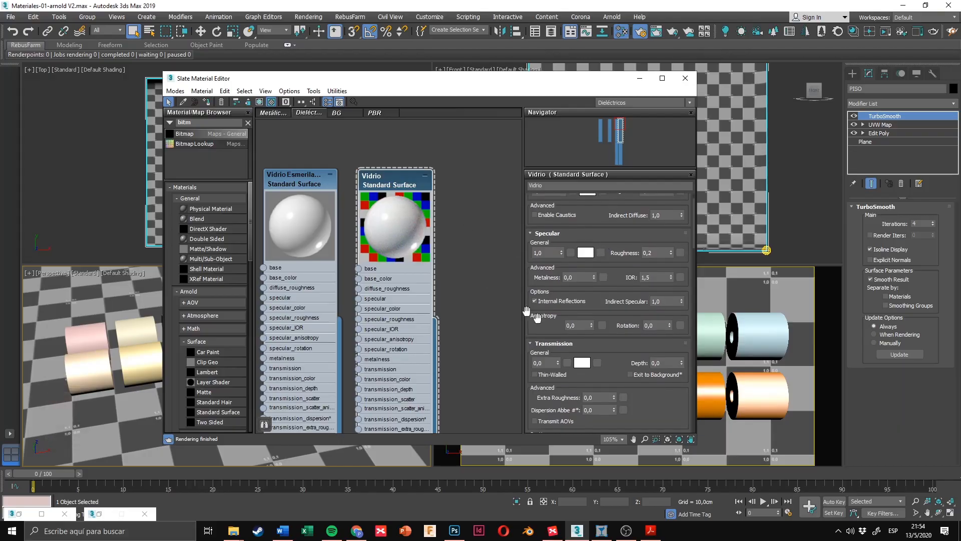
pyautogui.moveTo(551, 326); pyautogui.dragTo(557, 373)
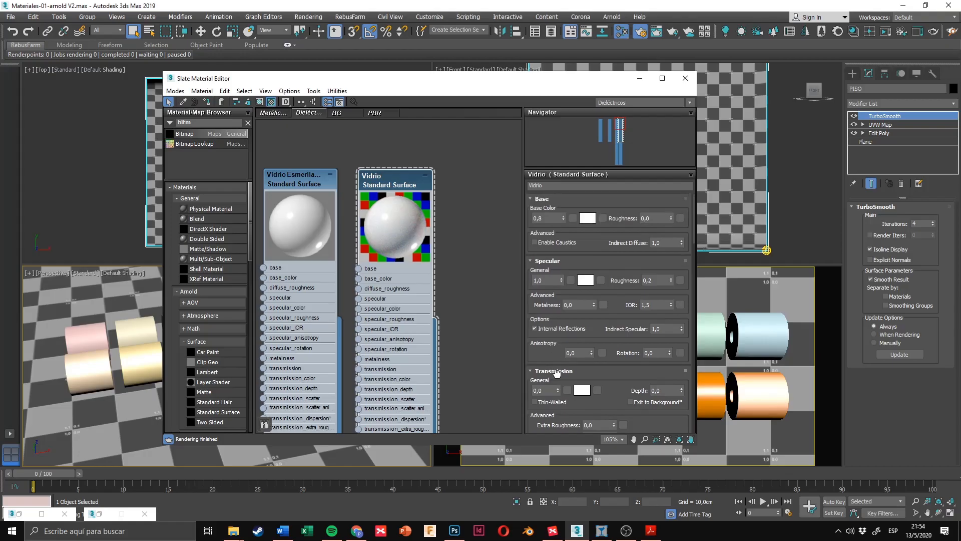
pyautogui.click(533, 280)
pyautogui.moveTo(544, 356); pyautogui.dragTo(554, 308)
pyautogui.click(537, 228)
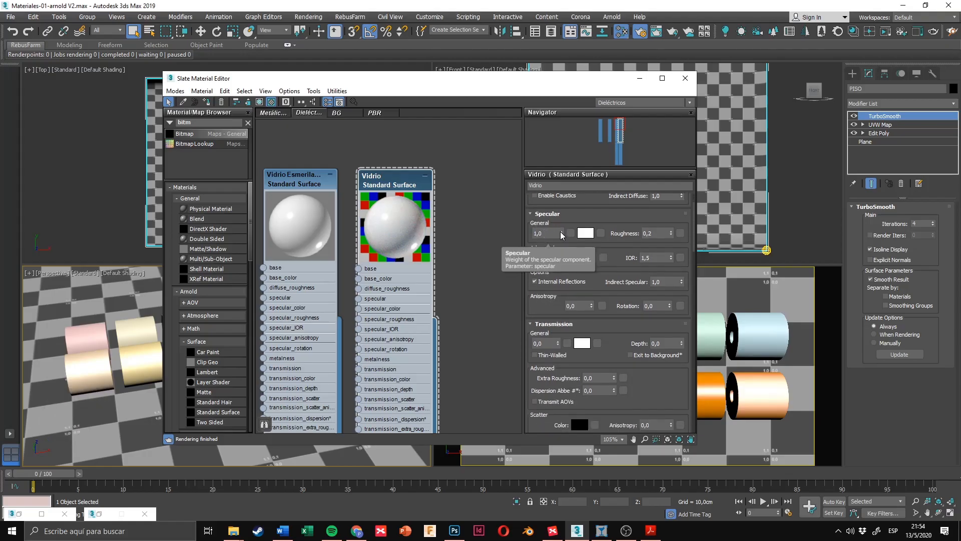
pyautogui.moveTo(561, 233); pyautogui.dragTo(561, 296)
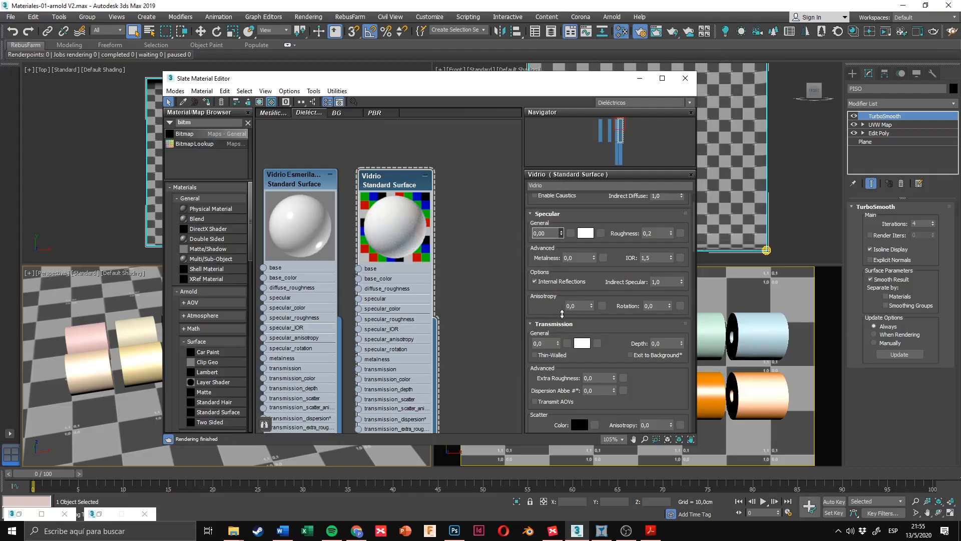
pyautogui.moveTo(562, 314); pyautogui.dragTo(573, 202)
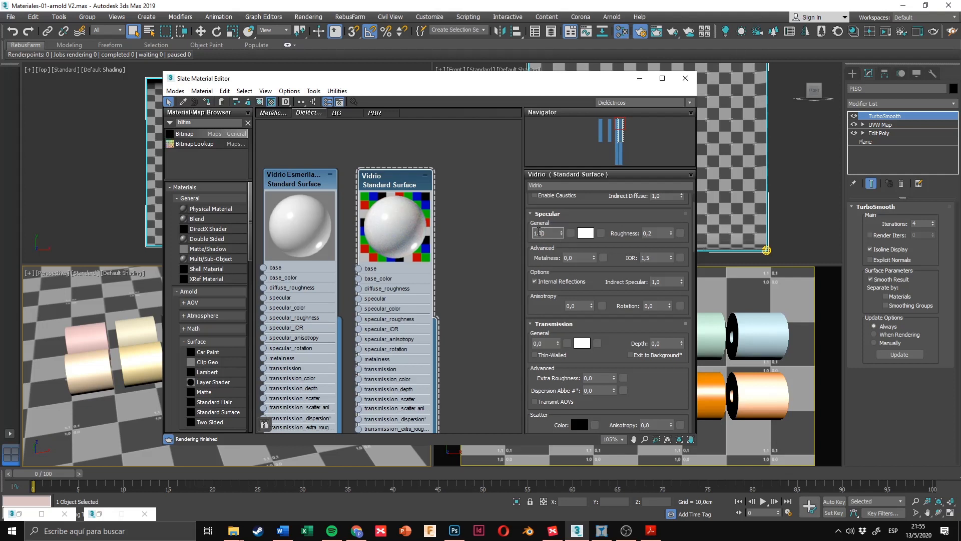
pyautogui.click(533, 232)
pyautogui.moveTo(550, 301); pyautogui.dragTo(557, 270)
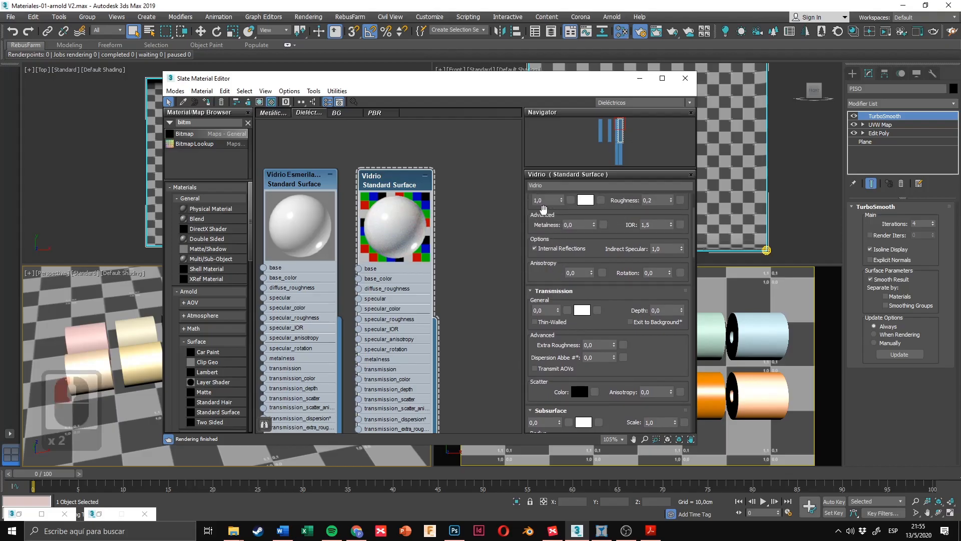
pyautogui.scroll(-2, 553, 277)
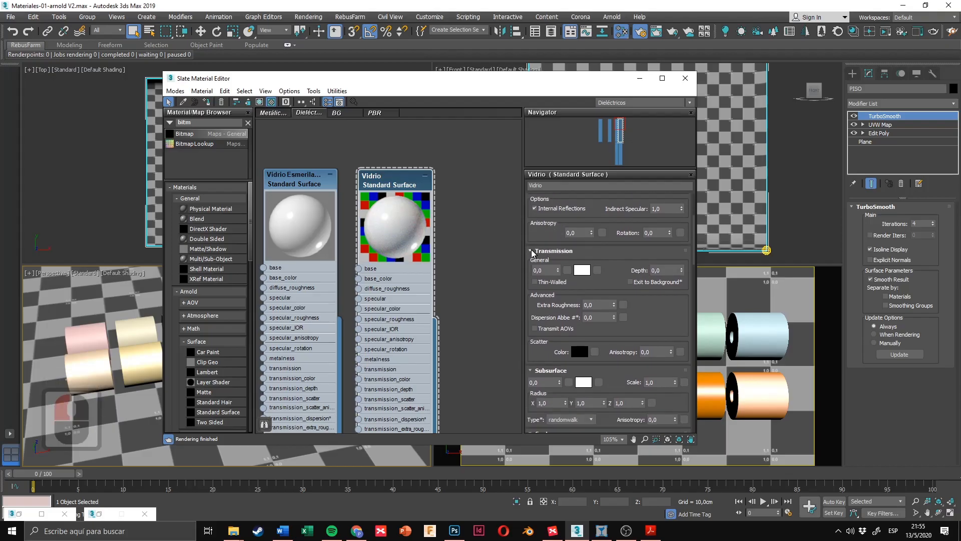
# Step: Set the Vidrio material's transmission weight to 1.0
pyautogui.click(562, 254)
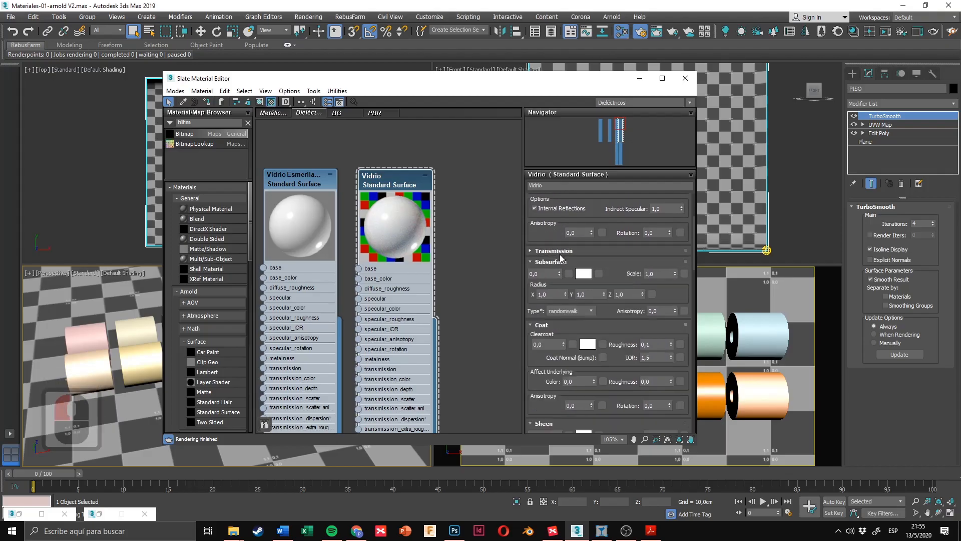
pyautogui.click(563, 253)
pyautogui.click(563, 253)
pyautogui.click(563, 253)
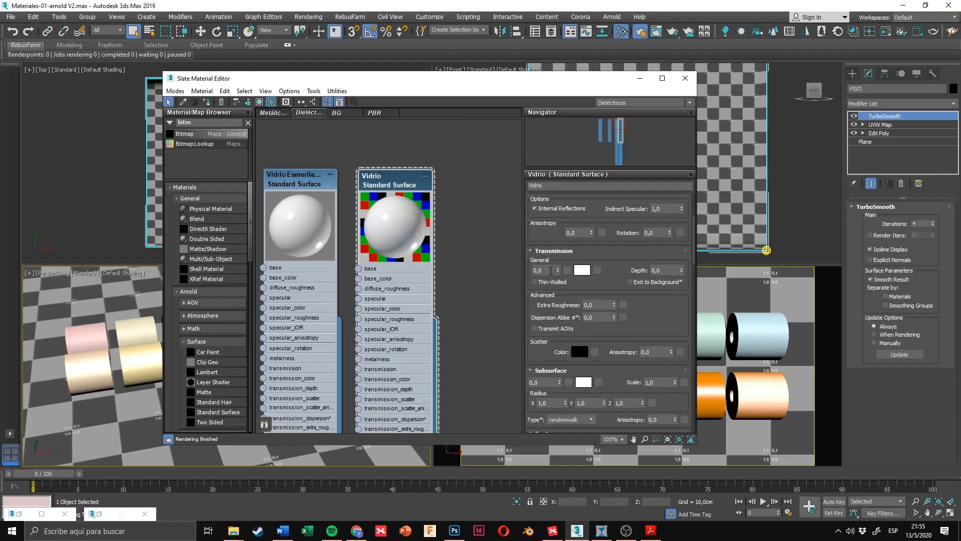
pyautogui.doubleClick(550, 270)
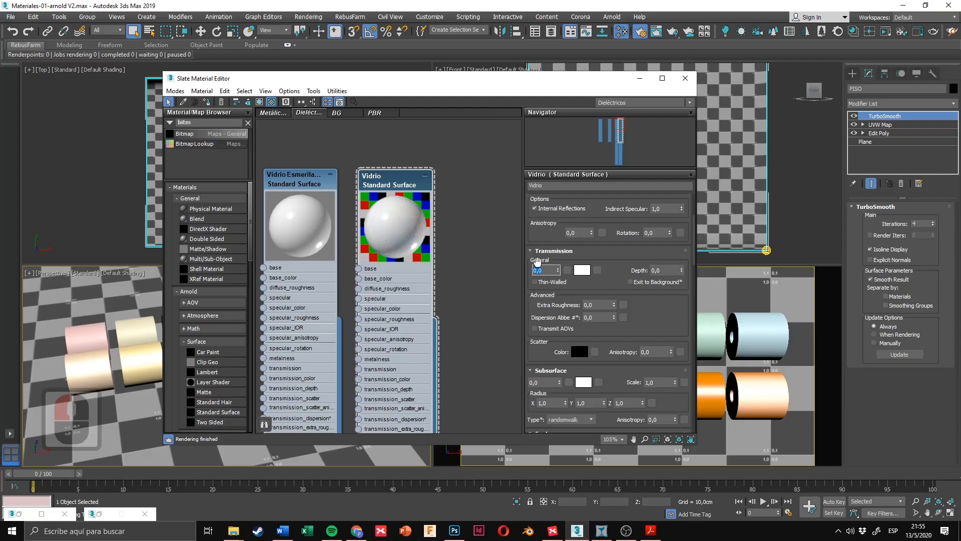
pyautogui.write('1')
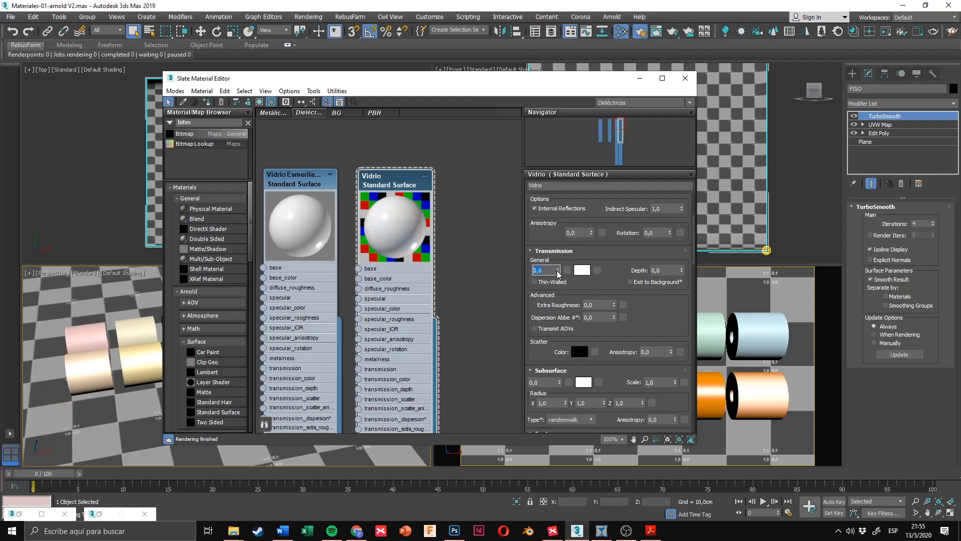
pyautogui.press('Return')
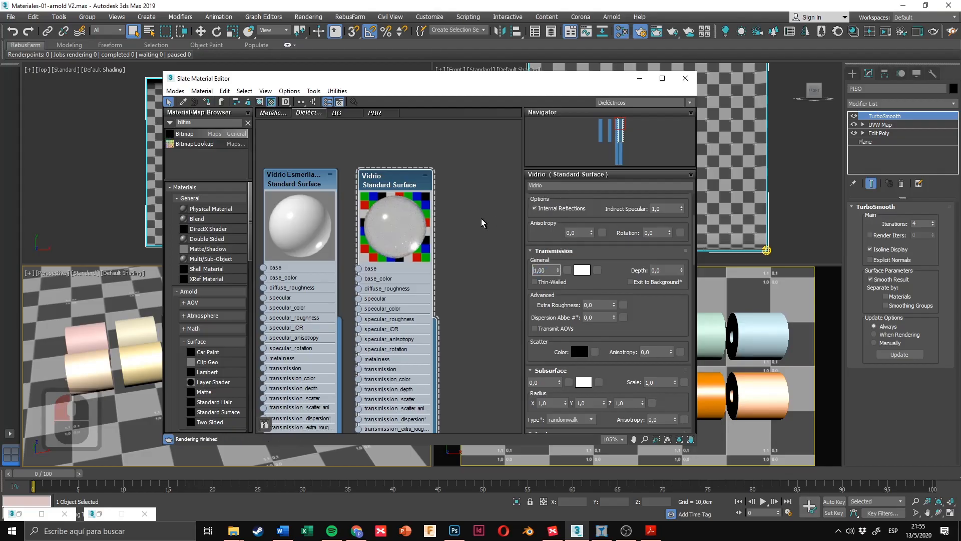
# Step: Check the glass cylinders in Materiales.pdf, return to 3ds Max and set the Vidrio material's specular roughness to 0.02
pyautogui.moveTo(609, 273); pyautogui.dragTo(610, 355)
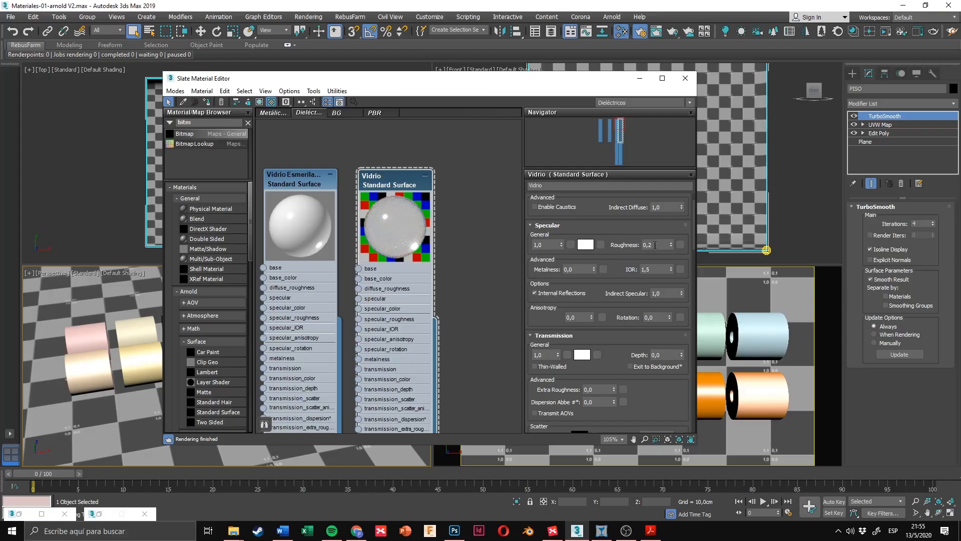
pyautogui.click(651, 530)
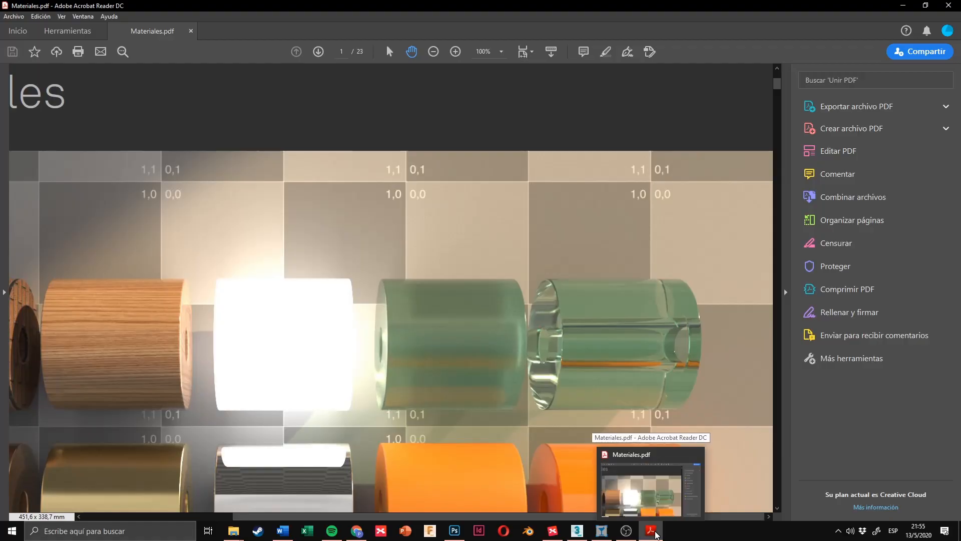
pyautogui.click(655, 533)
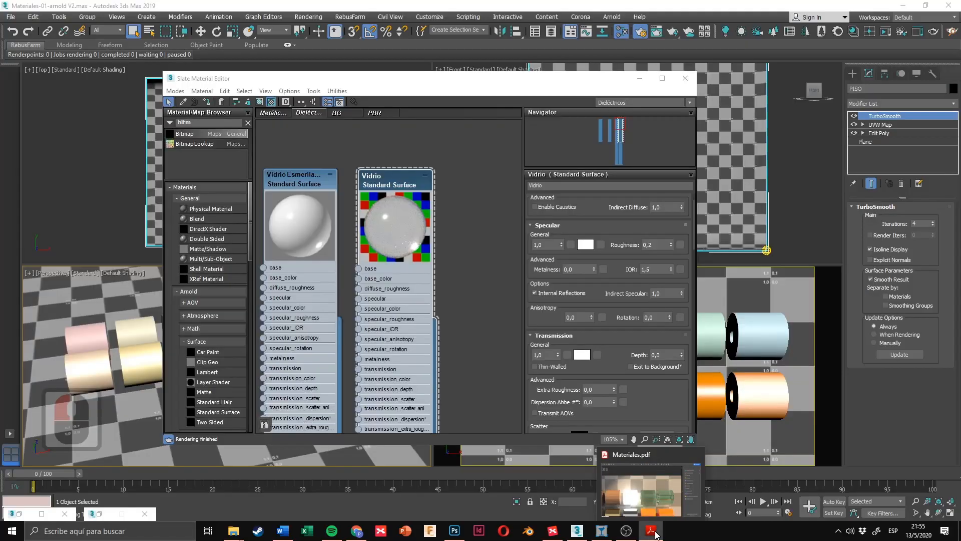
pyautogui.click(658, 244)
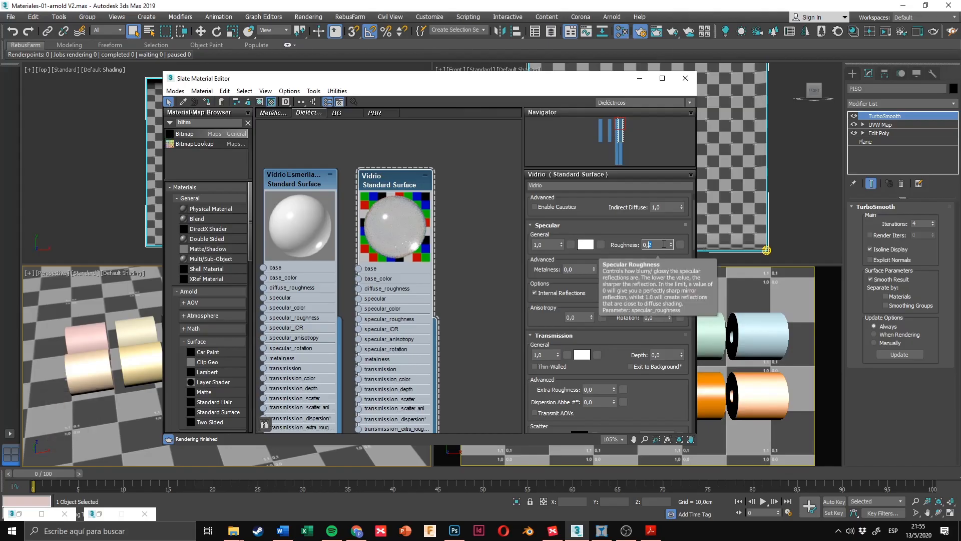
pyautogui.write('0')
pyautogui.press('BackSpace')
pyautogui.write('2')
pyautogui.press('Return')
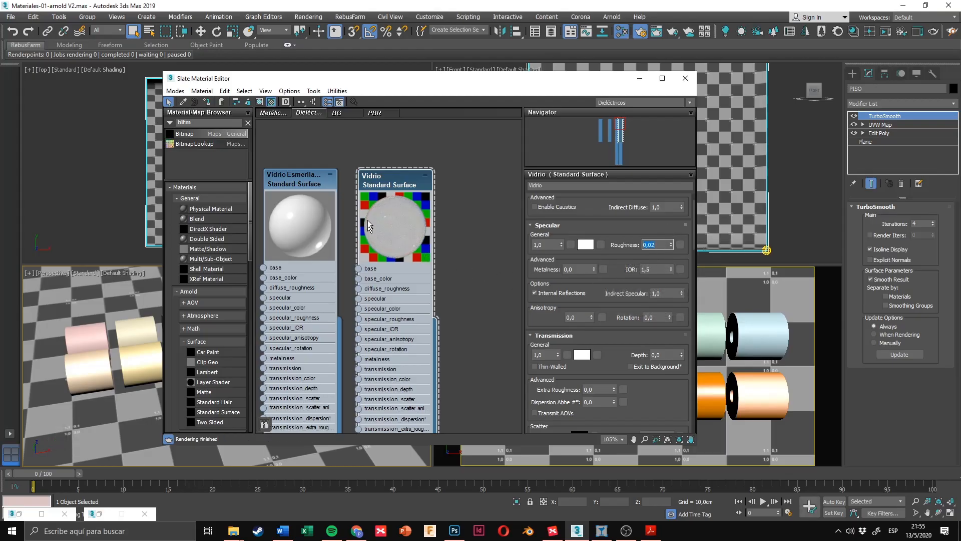
pyautogui.scroll(3, 395, 220)
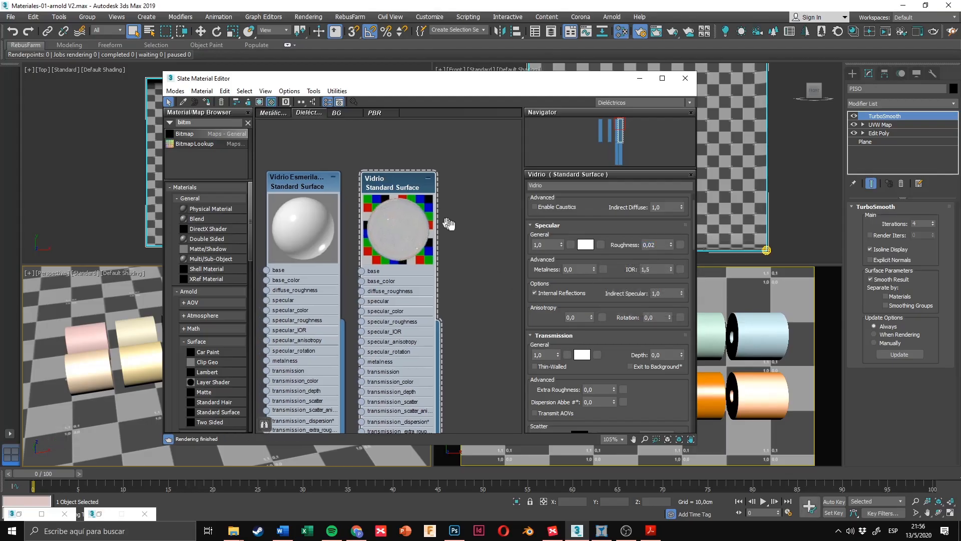
pyautogui.click(651, 244)
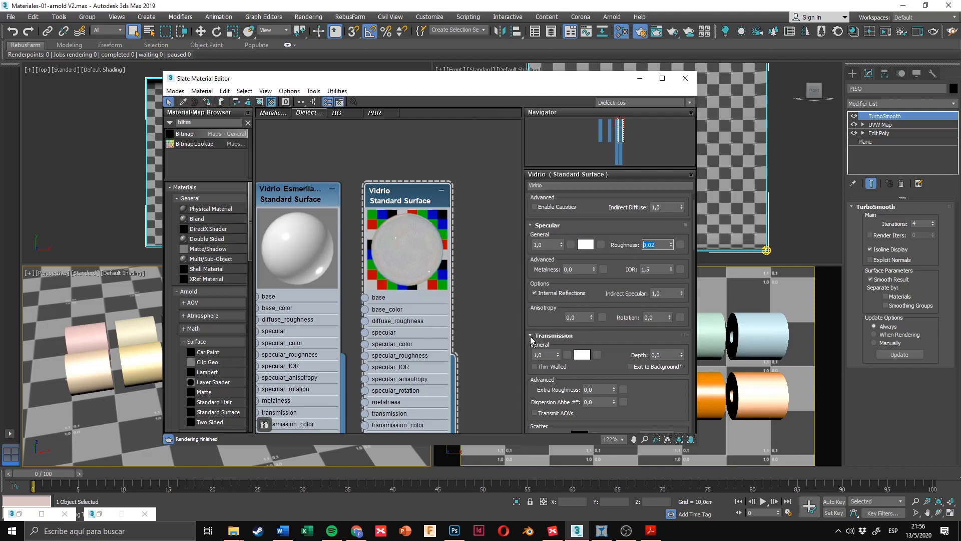
pyautogui.scroll(-1, 675, 410)
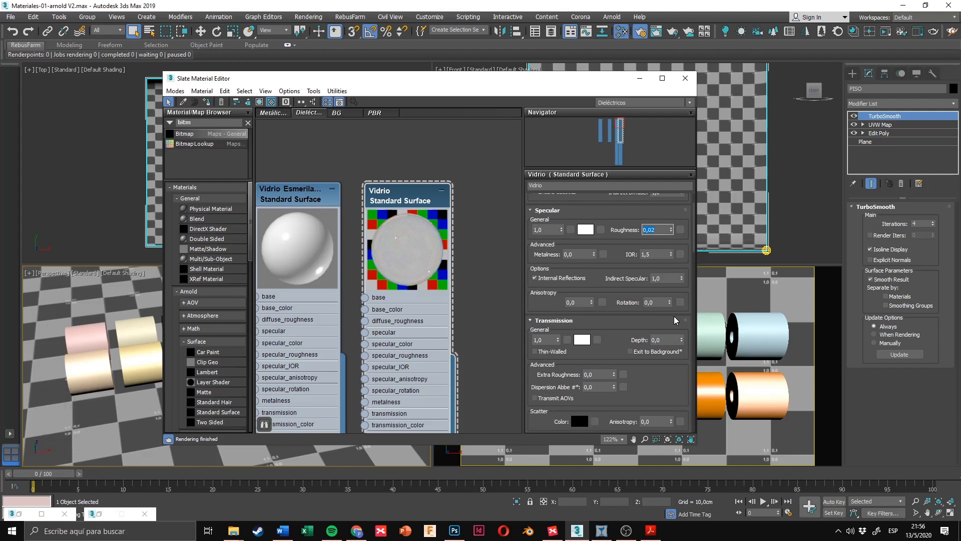
pyautogui.click(599, 374)
pyautogui.doubleClick(557, 353)
pyautogui.doubleClick(658, 229)
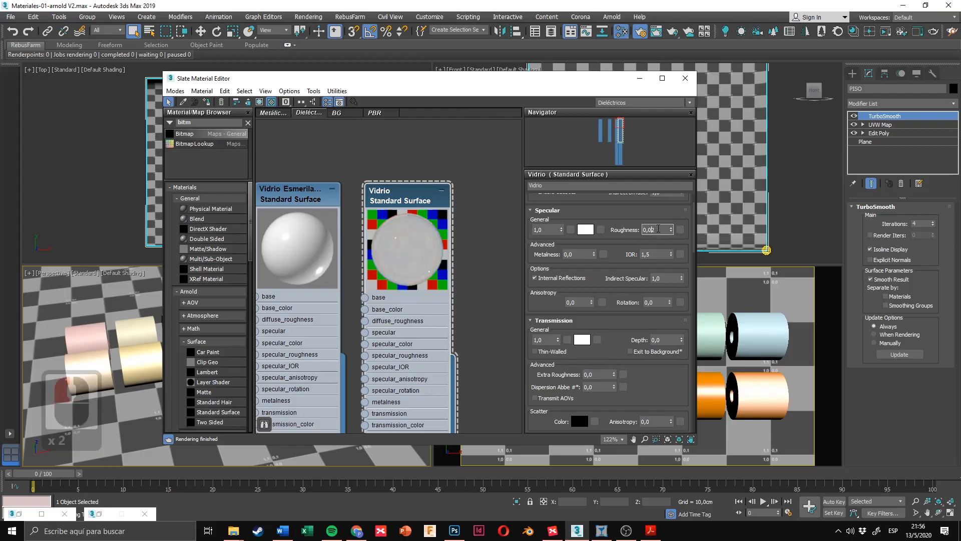
pyautogui.doubleClick(659, 229)
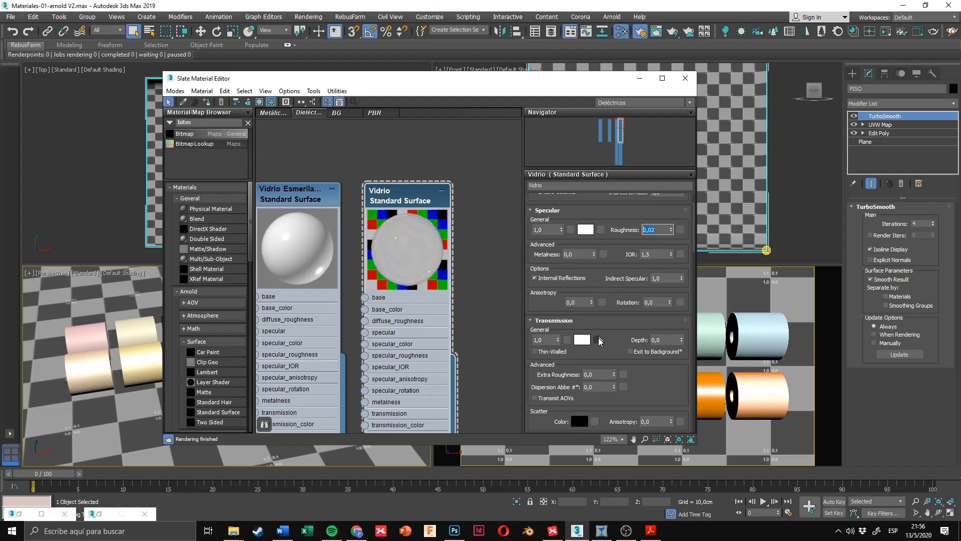
# Step: Check the tint of the clear glass cylinder in Materiales.pdf and return to 3ds Max
pyautogui.moveTo(600, 346); pyautogui.dragTo(601, 319)
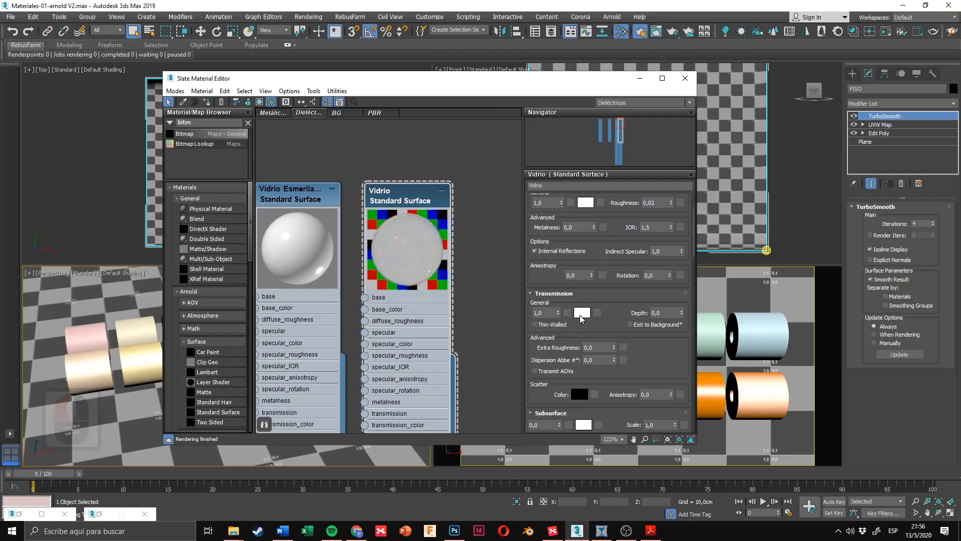
pyautogui.click(651, 530)
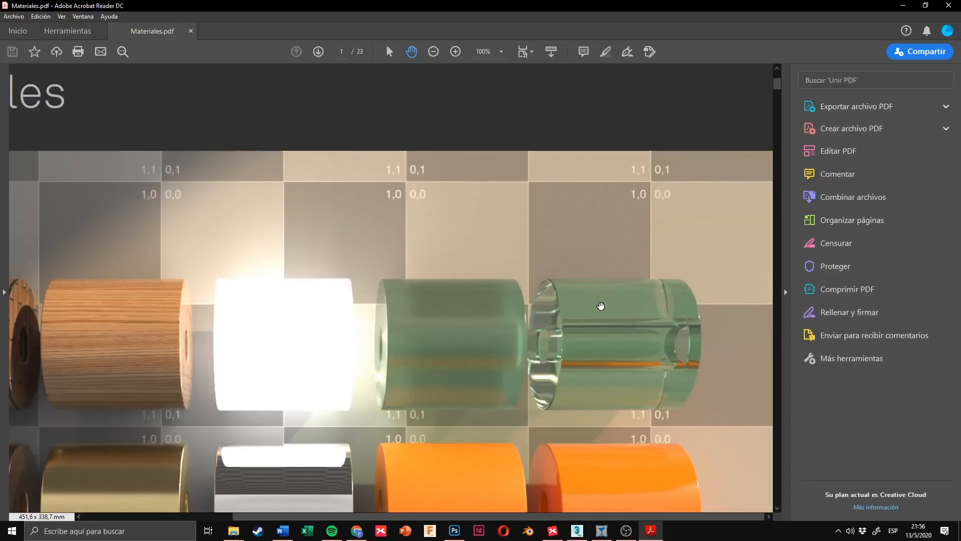
pyautogui.click(651, 531)
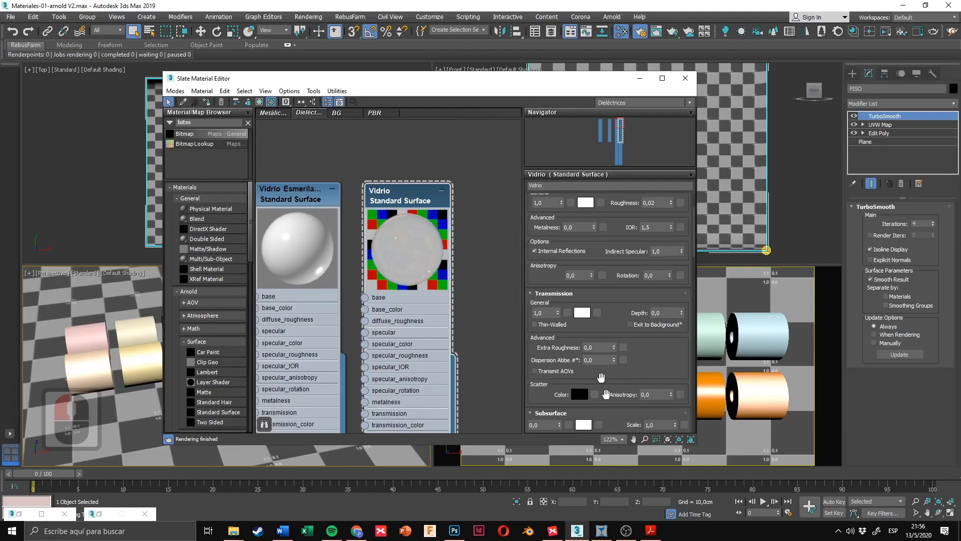
# Step: Set the Vidrio material's transmission color to a pale green of about red 0.745, green 0.871 and blue 0.812
pyautogui.moveTo(514, 283); pyautogui.dragTo(485, 290, button='middle')
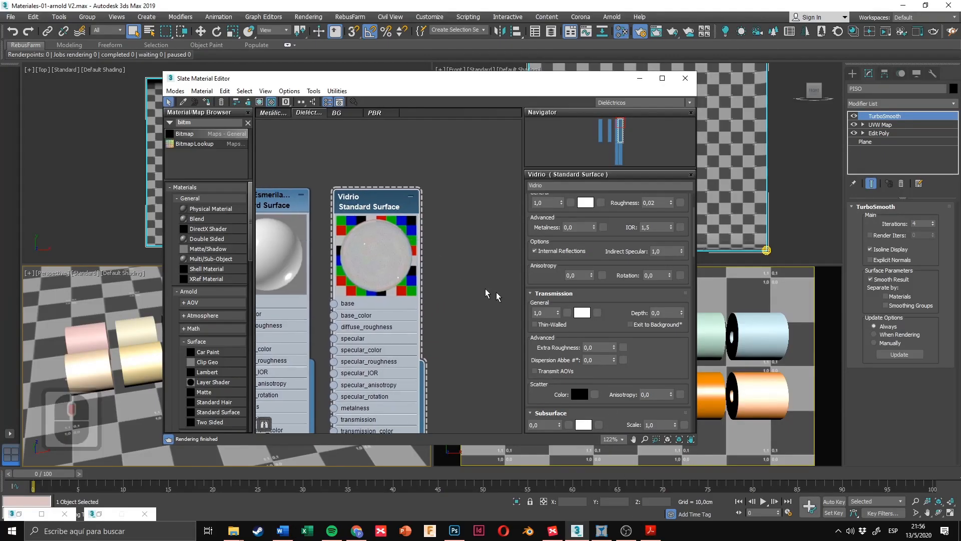
pyautogui.click(583, 315)
pyautogui.click(586, 315)
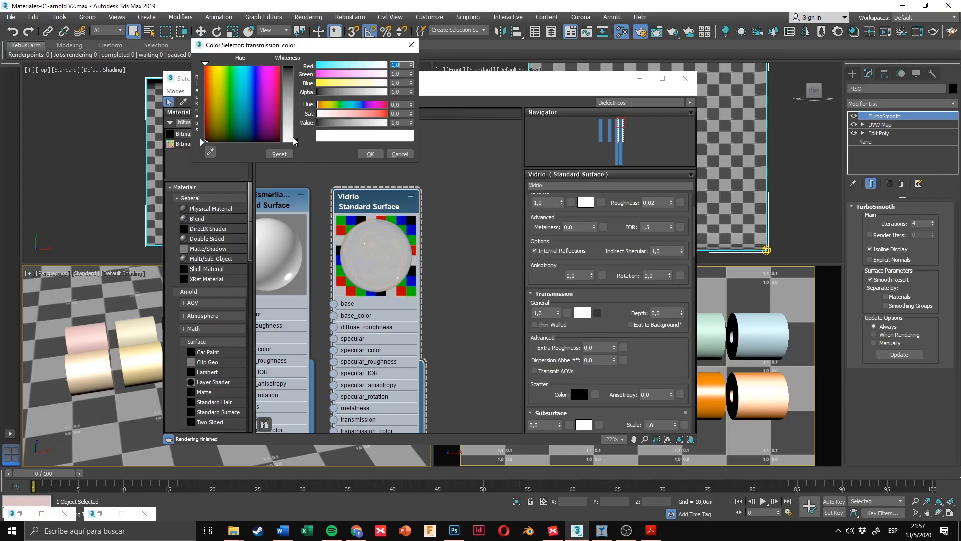
pyautogui.moveTo(294, 141); pyautogui.dragTo(296, 121)
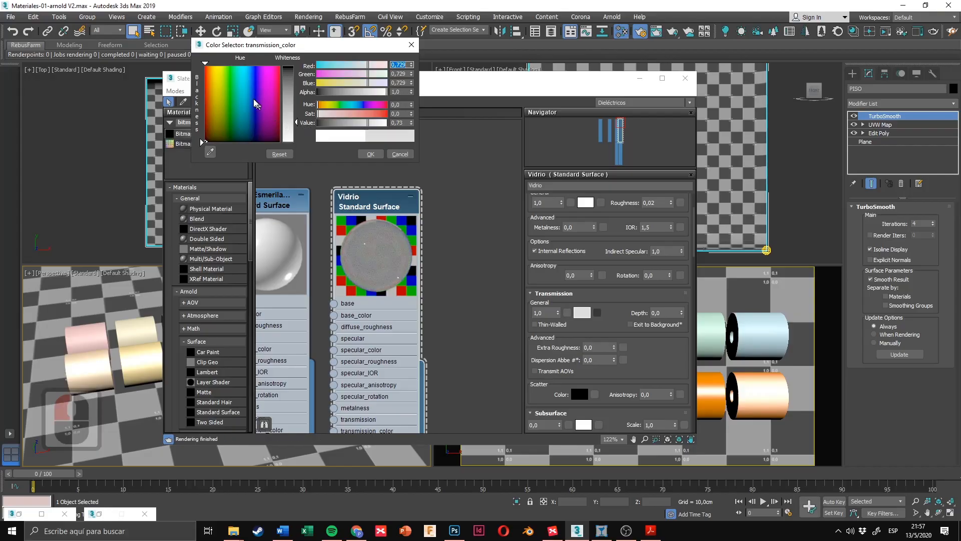
pyautogui.click(237, 111)
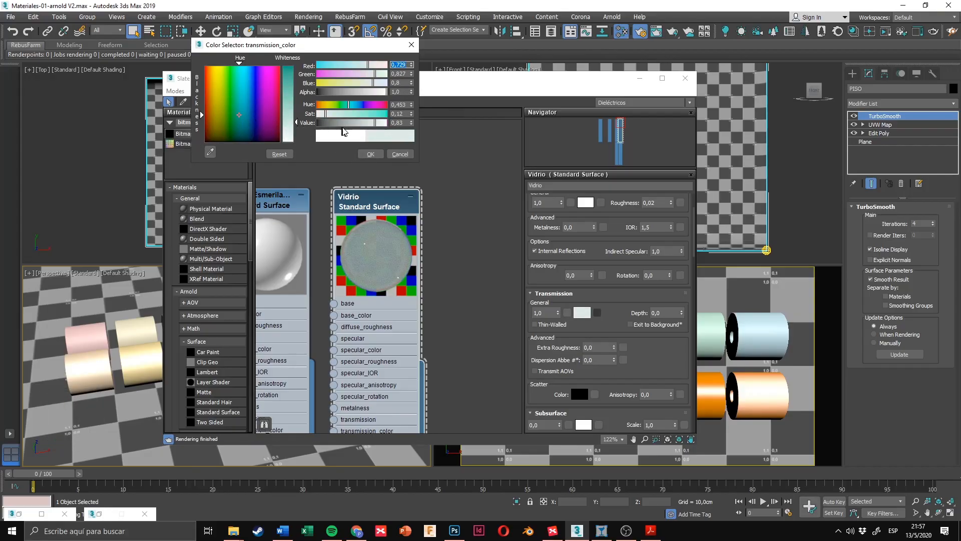
pyautogui.moveTo(240, 114); pyautogui.dragTo(237, 104)
pyautogui.moveTo(299, 123); pyautogui.dragTo(295, 69)
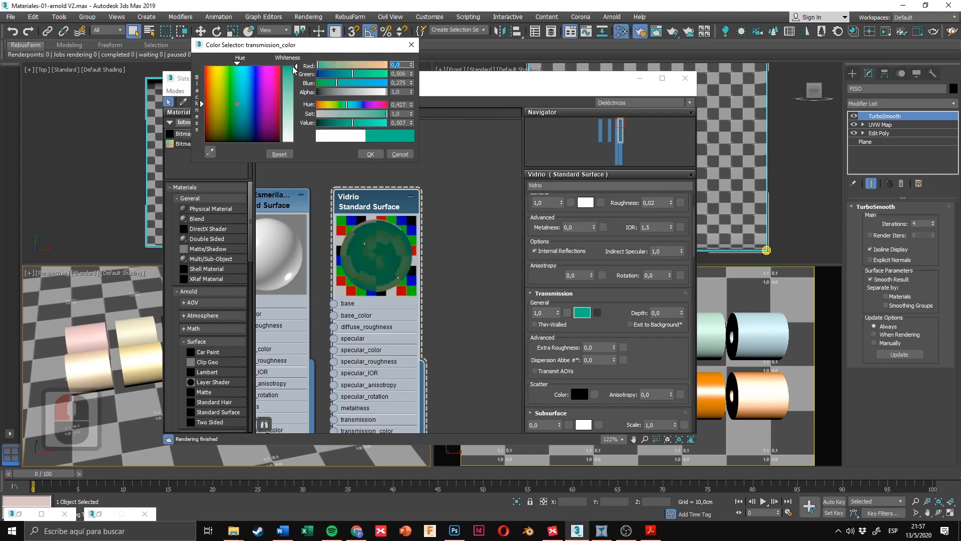
pyautogui.moveTo(297, 69); pyautogui.dragTo(297, 125)
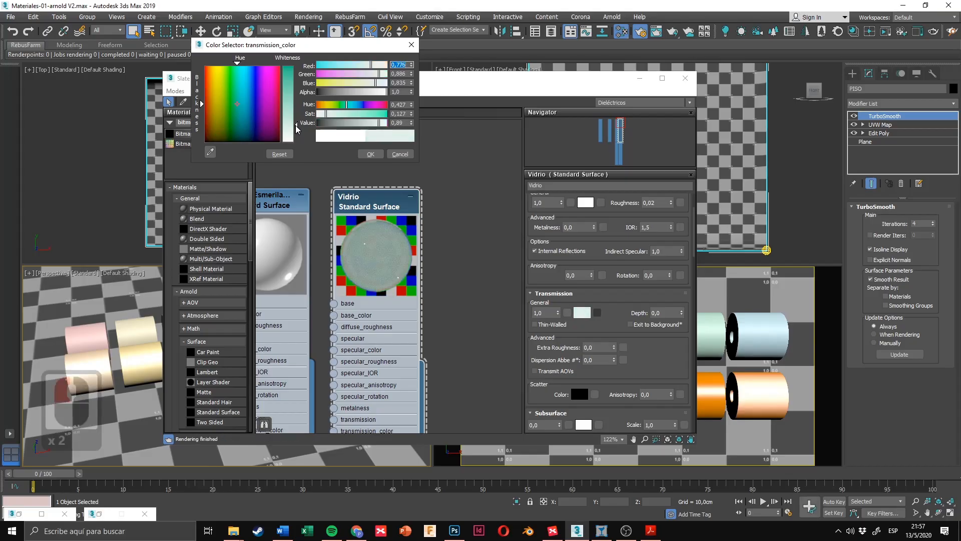
pyautogui.moveTo(296, 126); pyautogui.dragTo(296, 123)
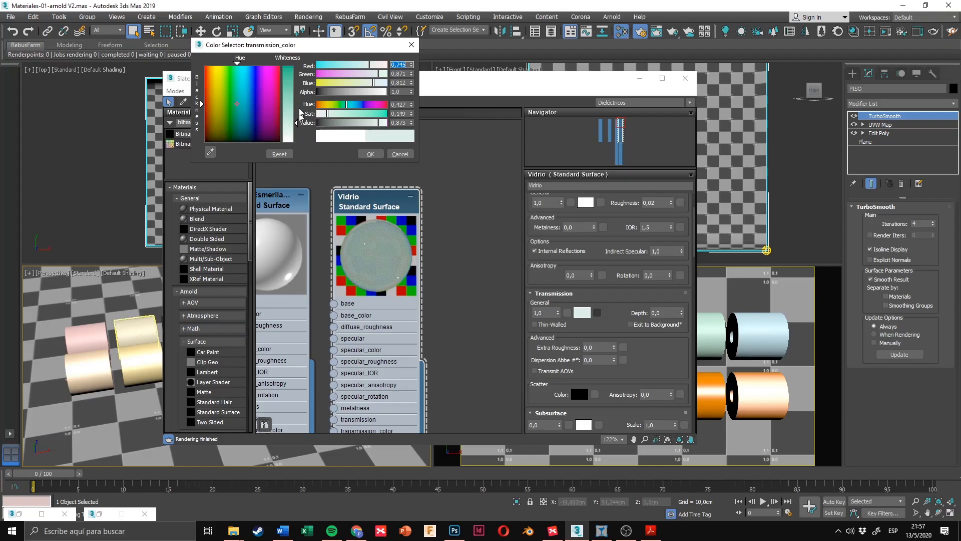
pyautogui.click(371, 155)
pyautogui.click(371, 154)
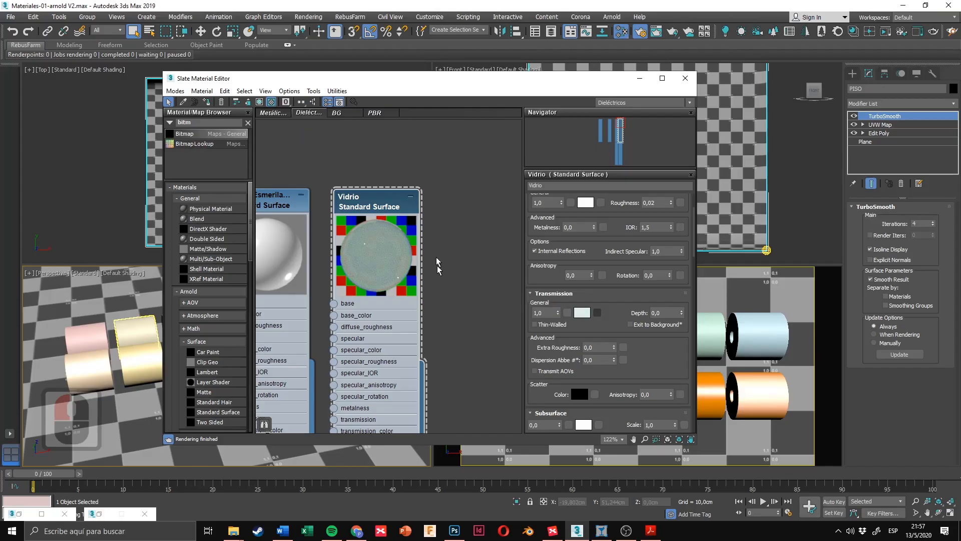
# Step: Open the Vidrio Esmerilado material's parameters and show the background in its preview
pyautogui.moveTo(332, 237); pyautogui.dragTo(435, 222, button='middle')
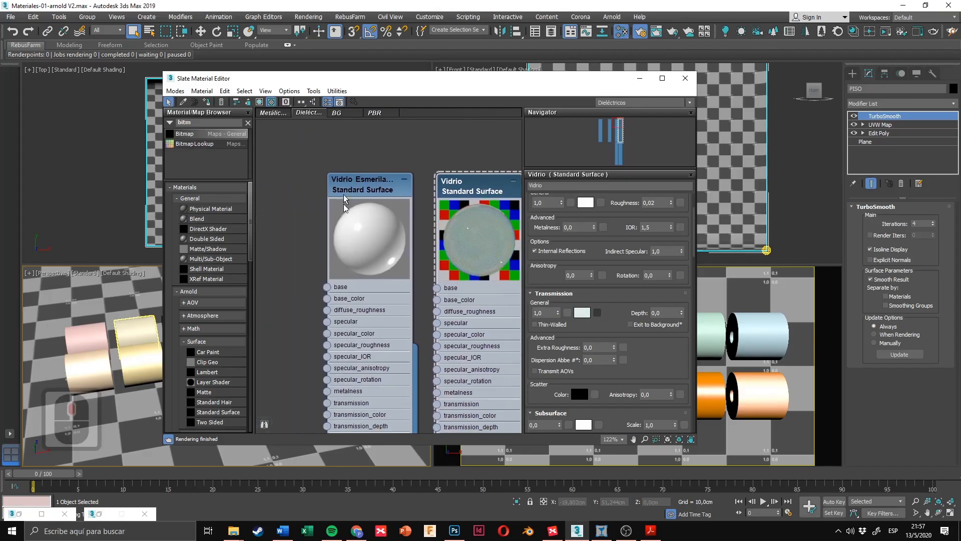
pyautogui.doubleClick(373, 189)
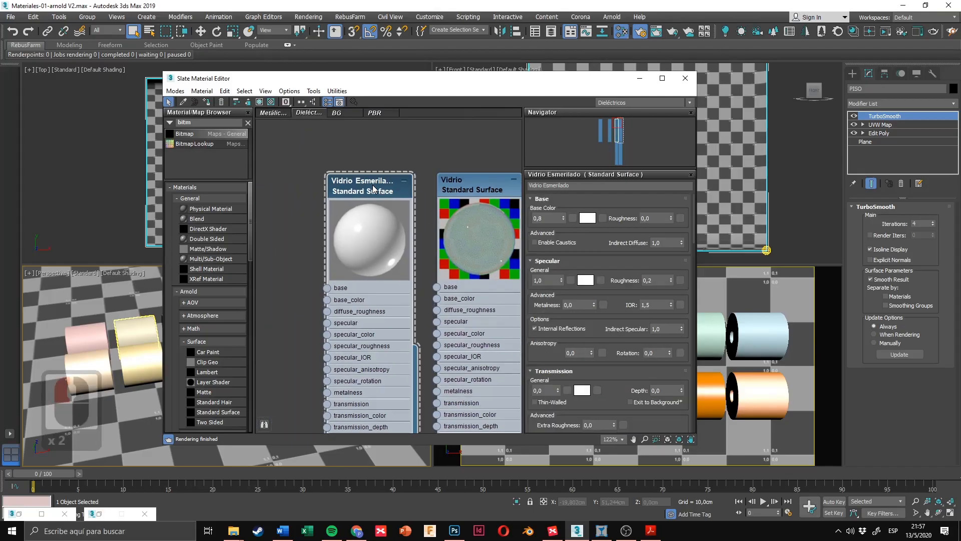
pyautogui.click(271, 102)
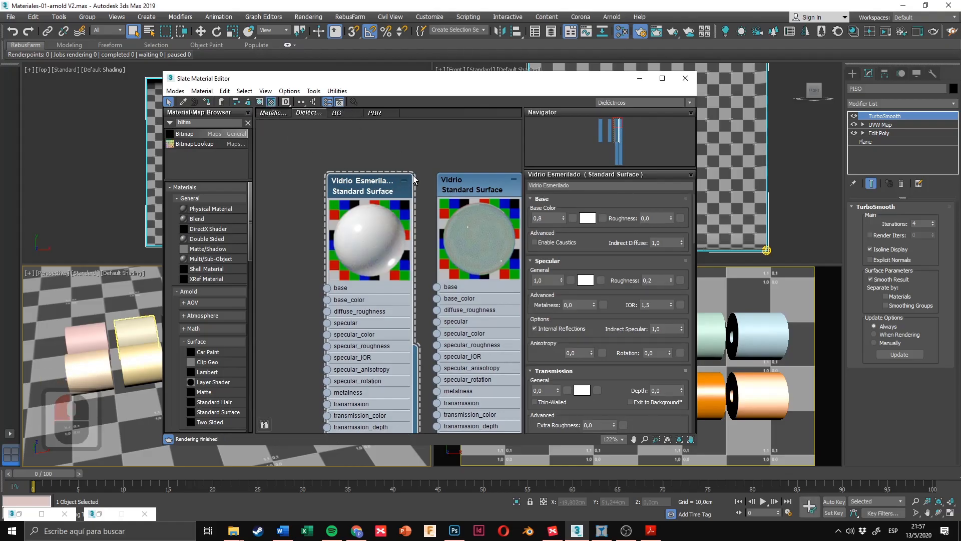
pyautogui.moveTo(363, 197); pyautogui.dragTo(321, 193, button='middle')
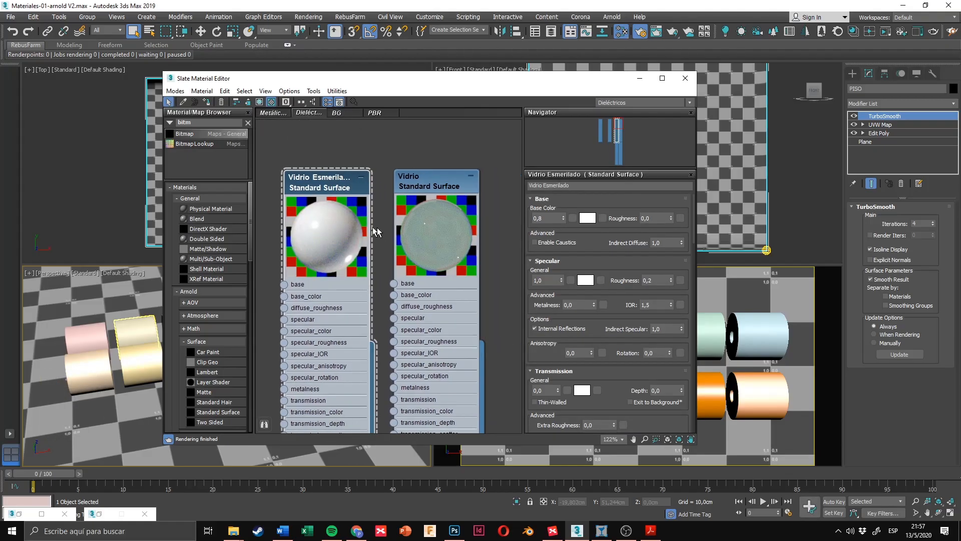
# Step: Raise the Vidrio Esmerilado material's transmission weight to 1.0
pyautogui.scroll(-3, 606, 271)
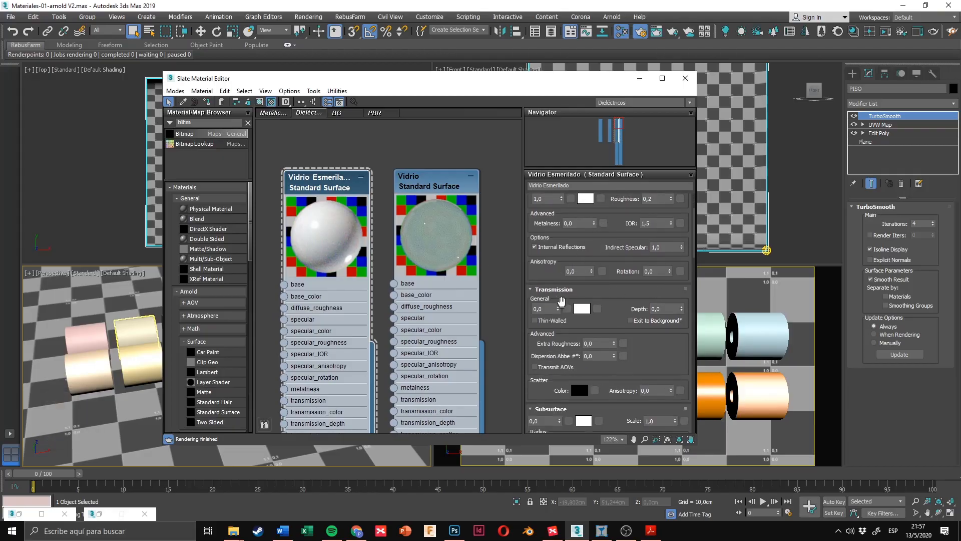
pyautogui.click(564, 291)
pyautogui.click(565, 291)
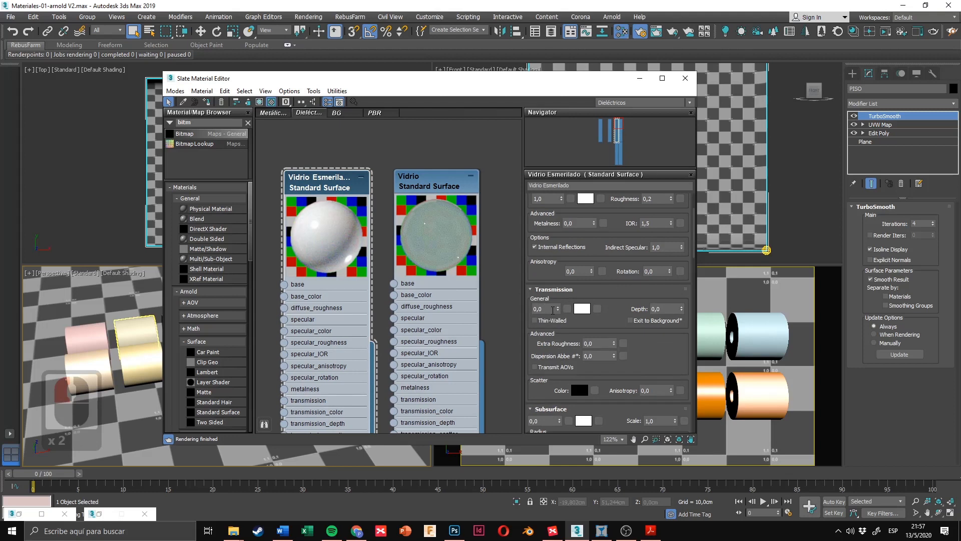
pyautogui.moveTo(558, 310); pyautogui.dragTo(583, 202)
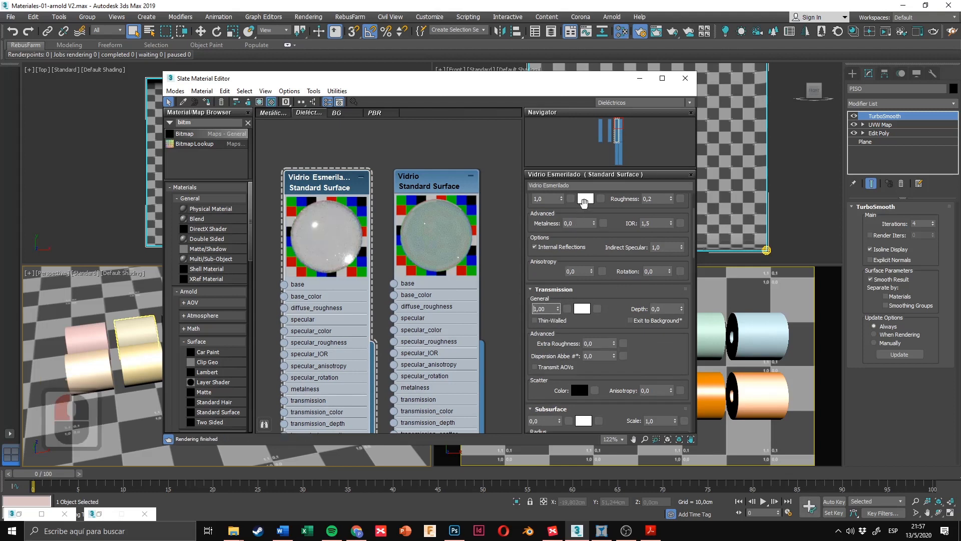
# Step: Check the frosted glass cylinder in Materiales.pdf and set the Vidrio Esmerilado material's specular roughness to 0.3 in 3ds Max
pyautogui.moveTo(620, 303); pyautogui.dragTo(622, 338)
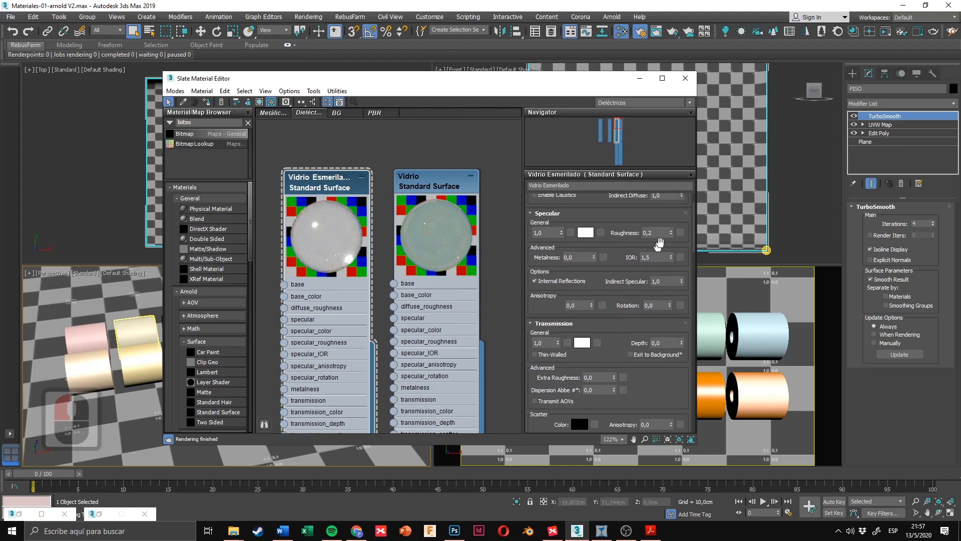
pyautogui.doubleClick(660, 235)
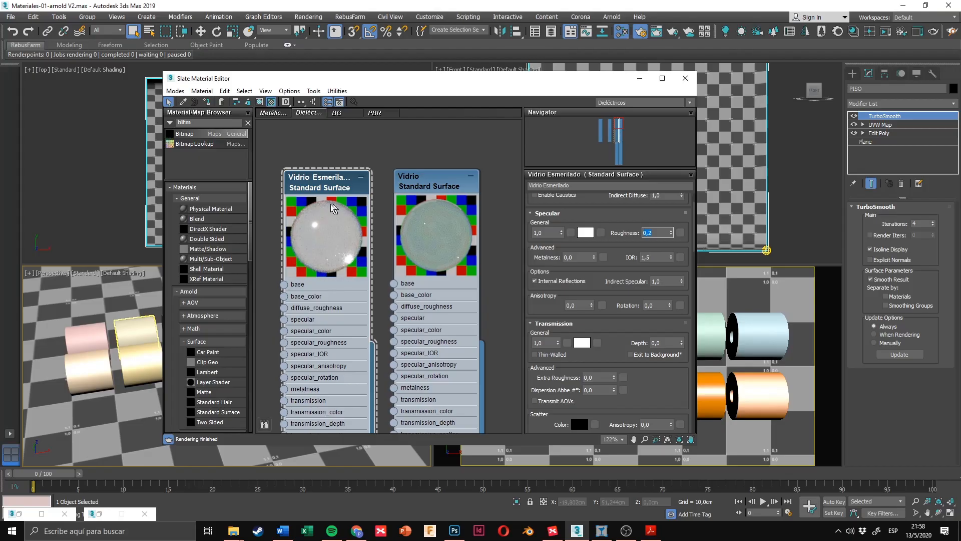
pyautogui.click(650, 530)
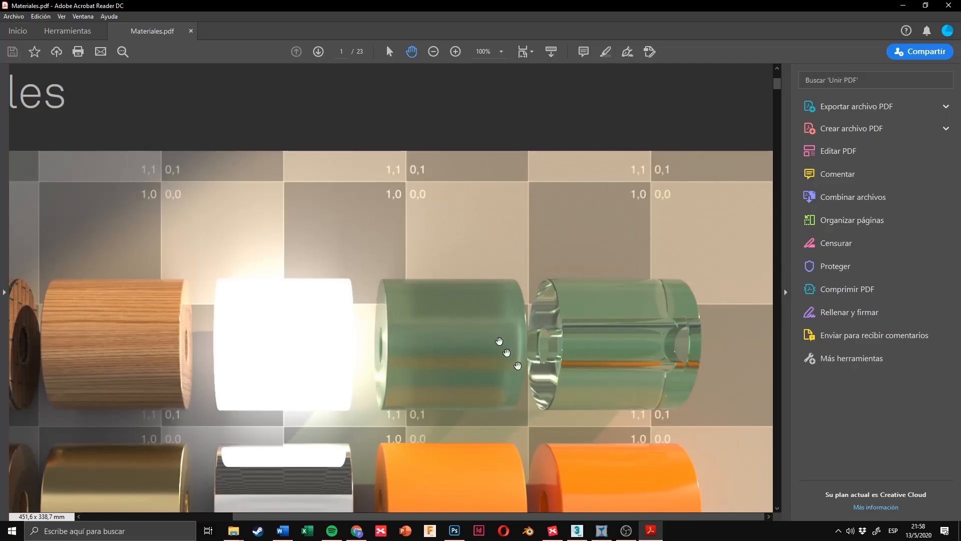
pyautogui.hotkey('alt', 'Tab')
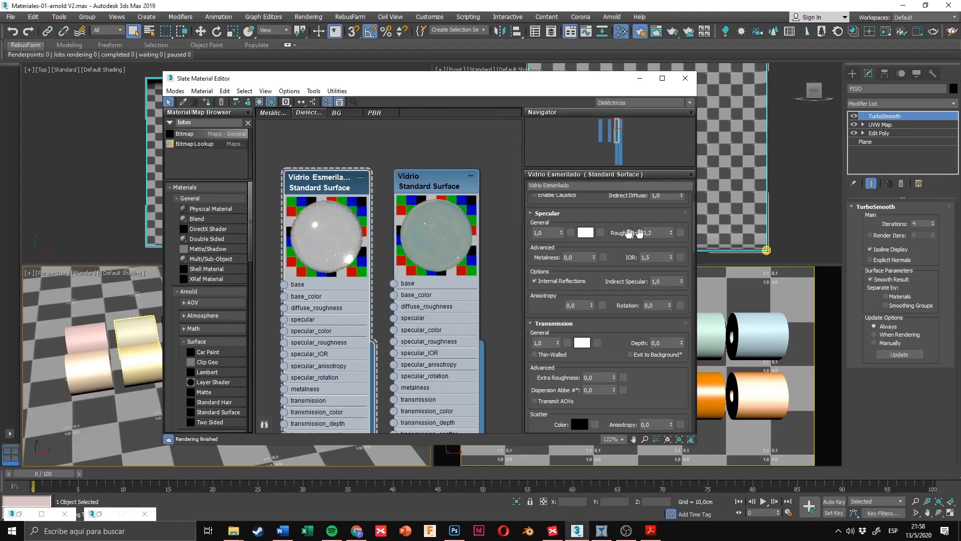
pyautogui.click(654, 231)
pyautogui.press('BackSpace')
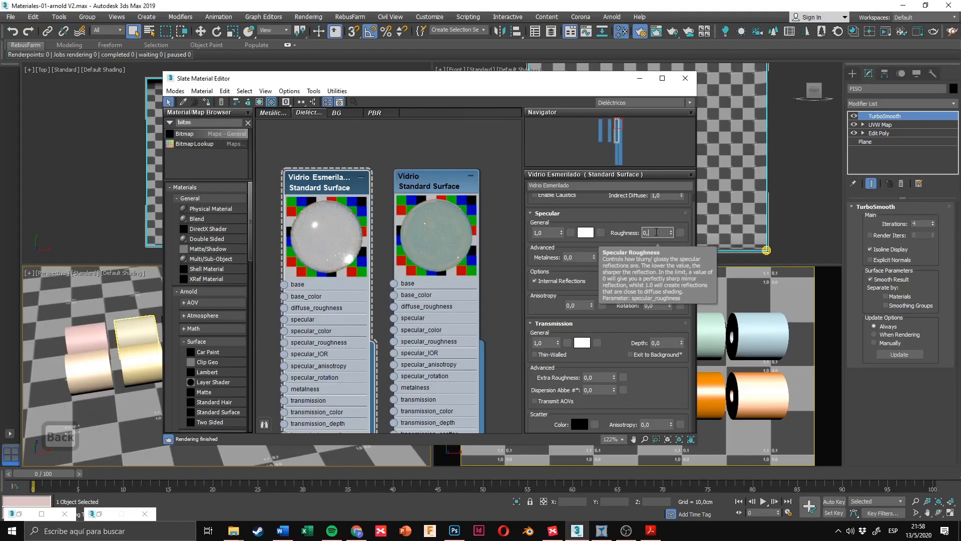
pyautogui.write('3')
pyautogui.press('Return')
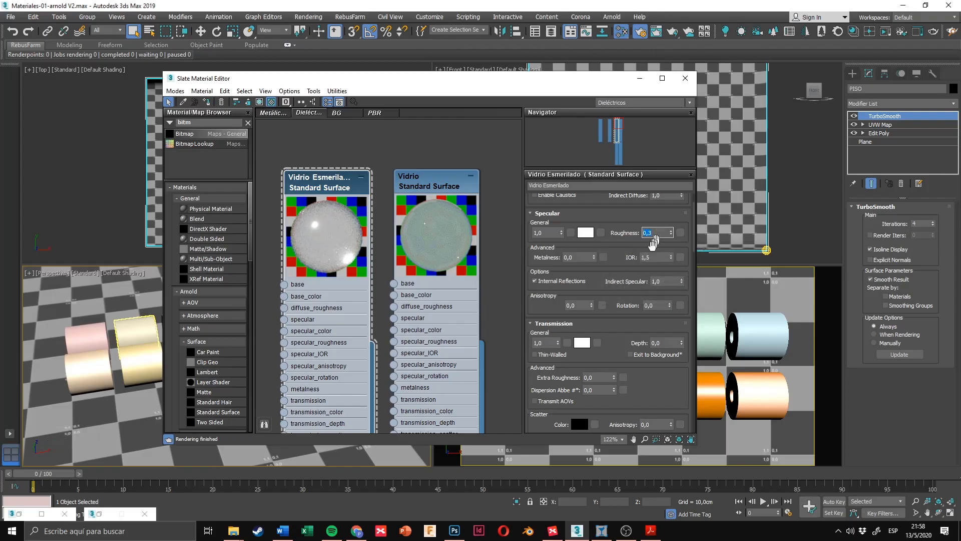
# Step: Copy the Vidrio material's transmission color onto the Vidrio Esmerilado material's transmission color
pyautogui.moveTo(606, 348); pyautogui.dragTo(607, 345)
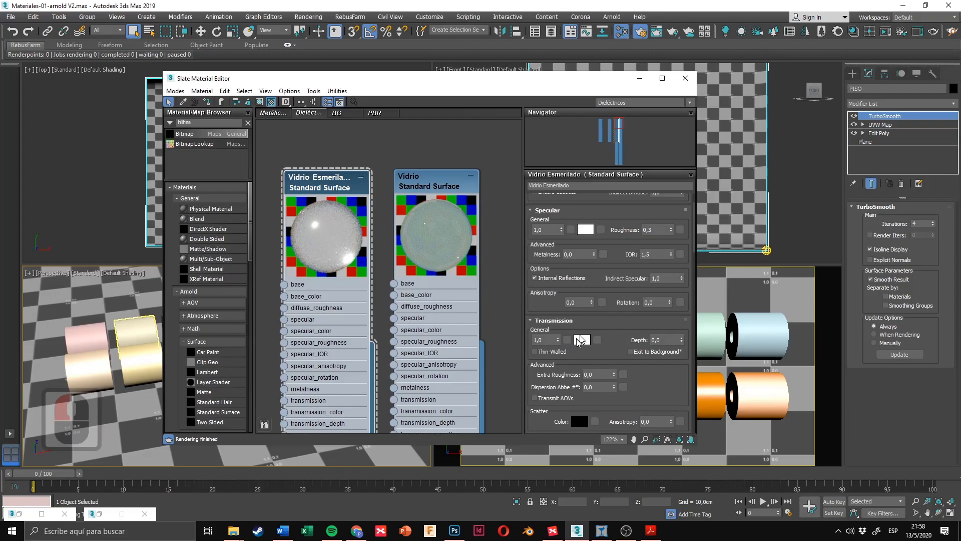
pyautogui.click(432, 189)
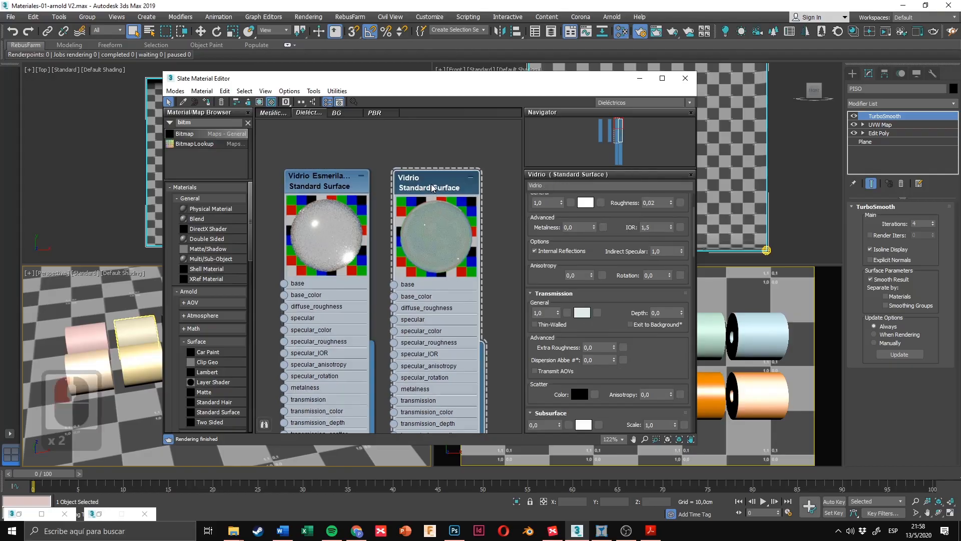
pyautogui.rightClick(581, 314)
pyautogui.click(599, 322)
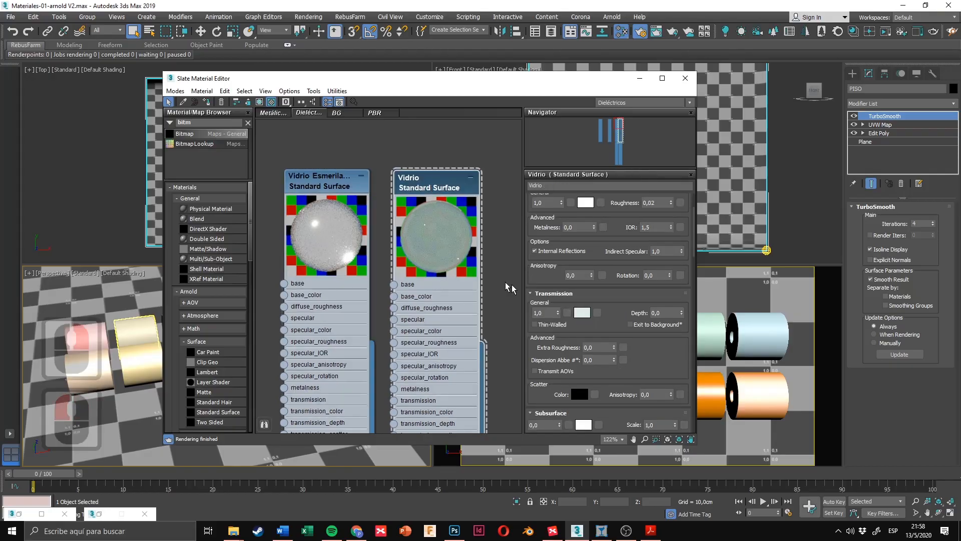
pyautogui.click(330, 187)
pyautogui.rightClick(582, 340)
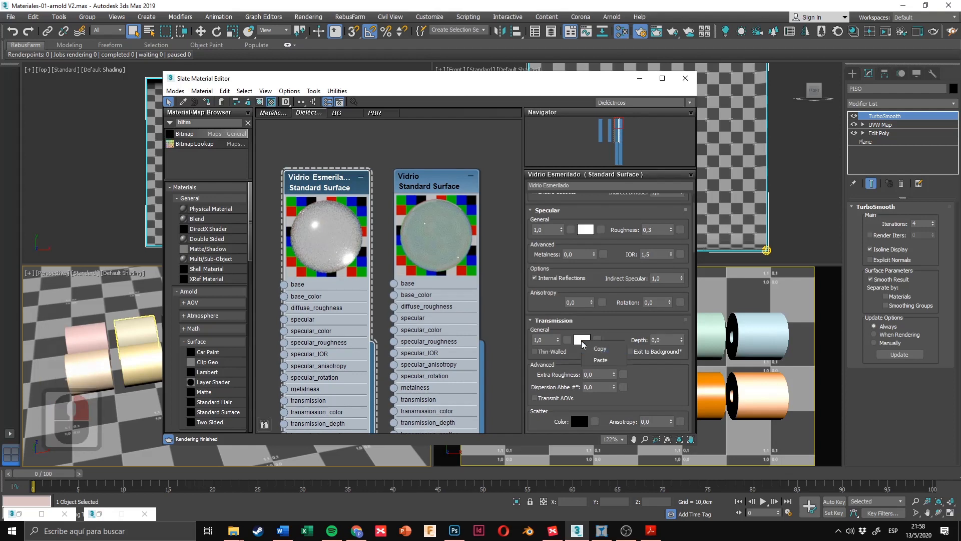
pyautogui.click(606, 359)
# Step: Set the Vidrio Esmerilado material's transmission extra roughness to 0.2
pyautogui.scroll(-2, 613, 350)
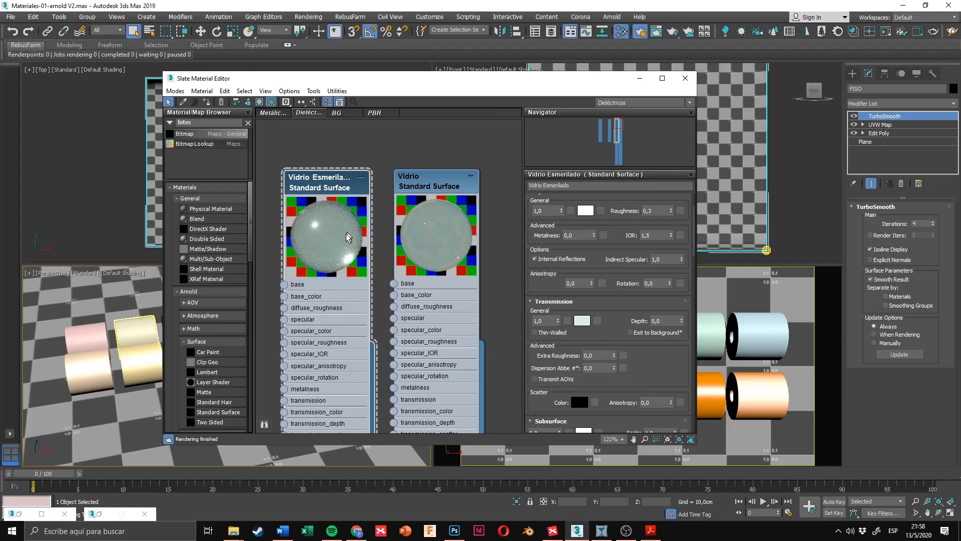
pyautogui.scroll(-2, 587, 341)
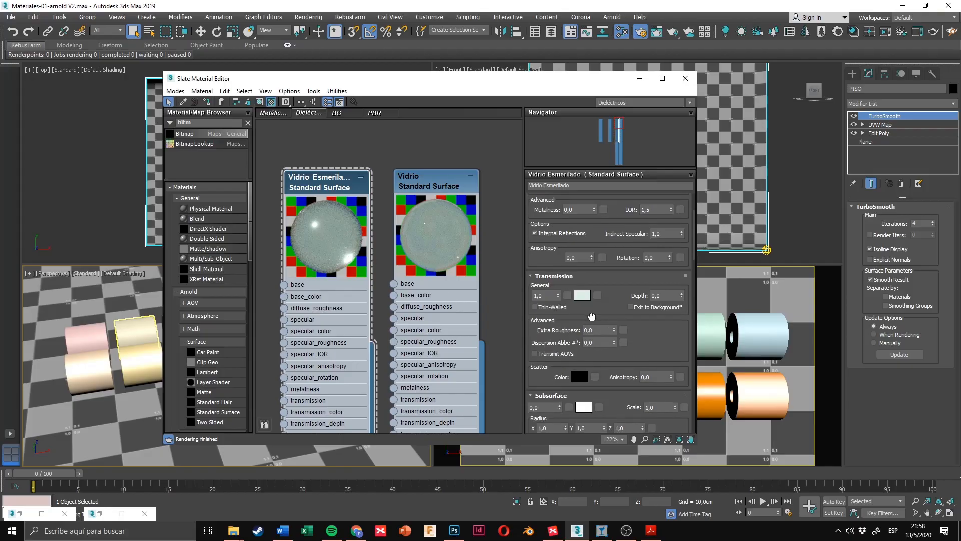
pyautogui.click(598, 330)
pyautogui.click(554, 276)
pyautogui.click(554, 276)
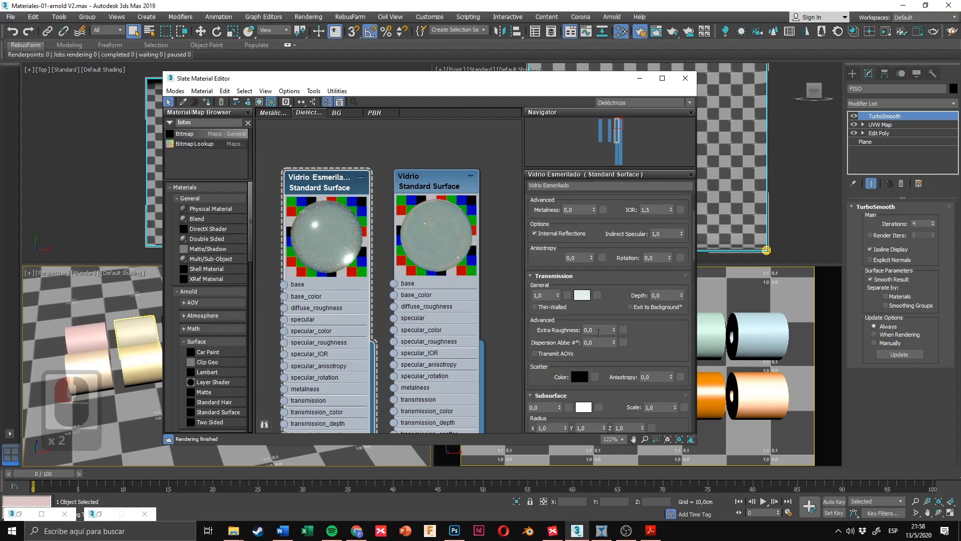
pyautogui.moveTo(613, 330); pyautogui.dragTo(614, 327)
pyautogui.rightClick(614, 328)
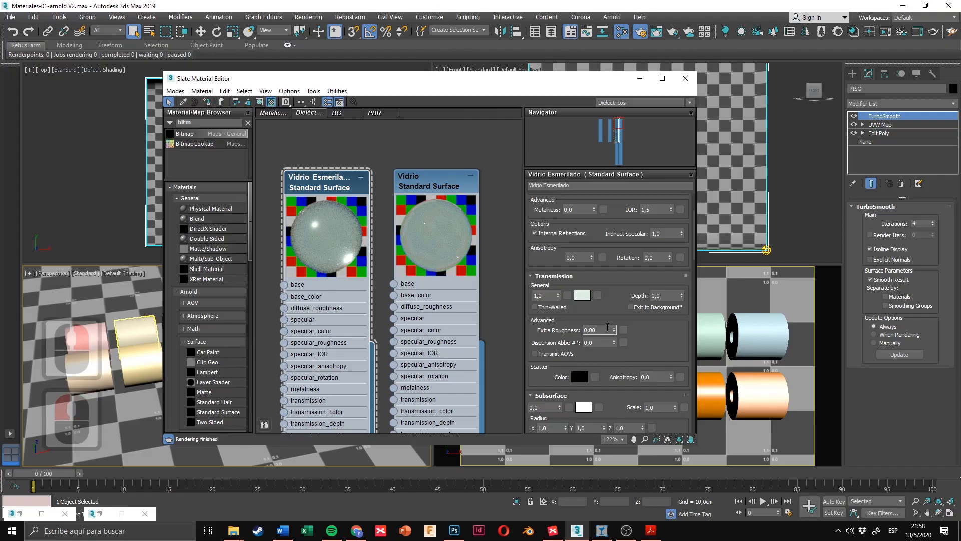
pyautogui.press('BackSpace')
pyautogui.press('BackSpace')
pyautogui.write('2')
pyautogui.press('Return')
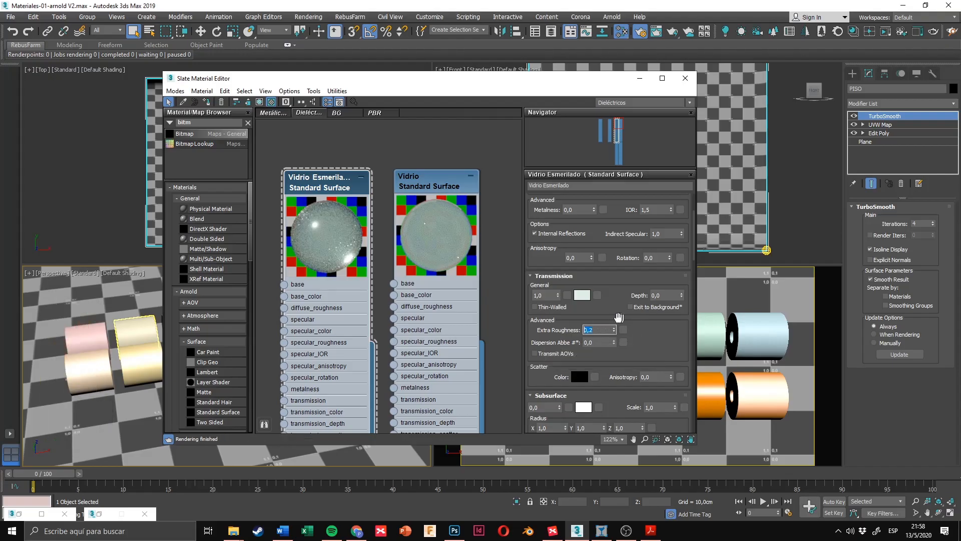
# Step: Review the specular roughness and the transmission extra roughness of the Vidrio Esmerilado material
pyautogui.moveTo(623, 313); pyautogui.dragTo(608, 344)
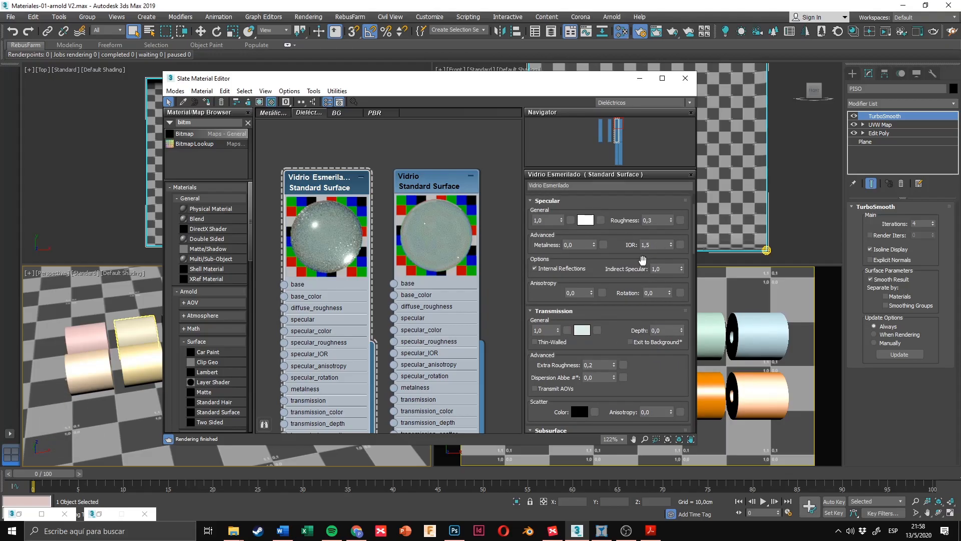
pyautogui.moveTo(656, 227); pyautogui.dragTo(661, 247)
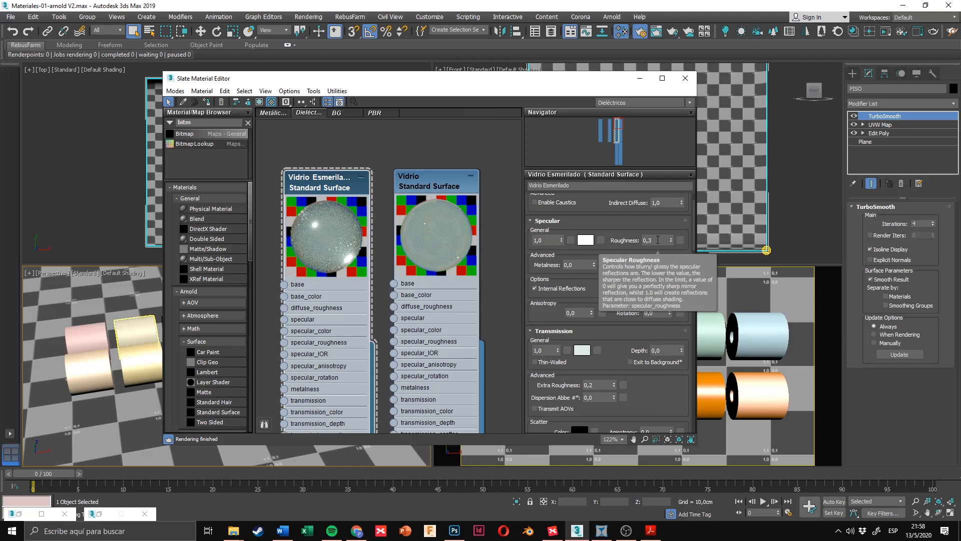
pyautogui.click(630, 239)
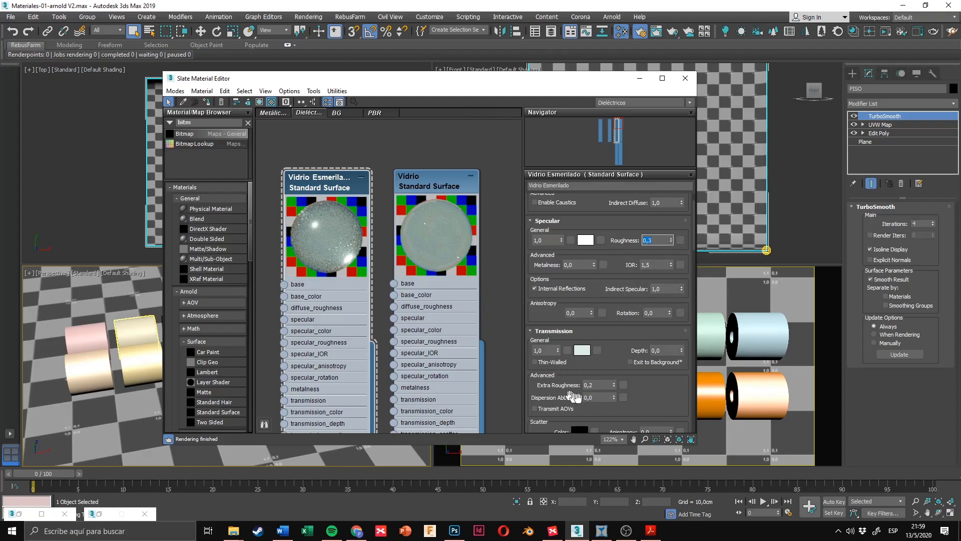
pyautogui.moveTo(603, 384); pyautogui.dragTo(578, 384)
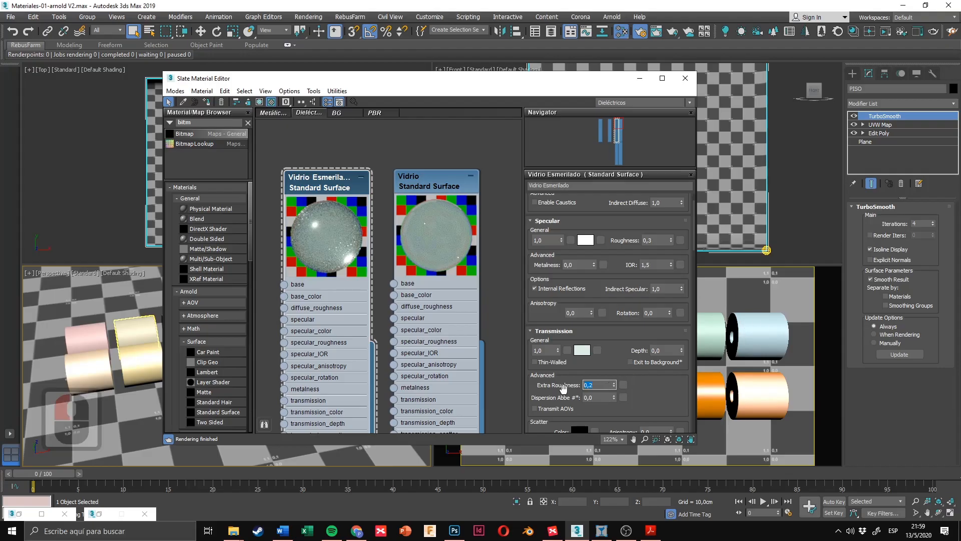
pyautogui.click(649, 381)
pyautogui.moveTo(648, 381); pyautogui.dragTo(626, 374)
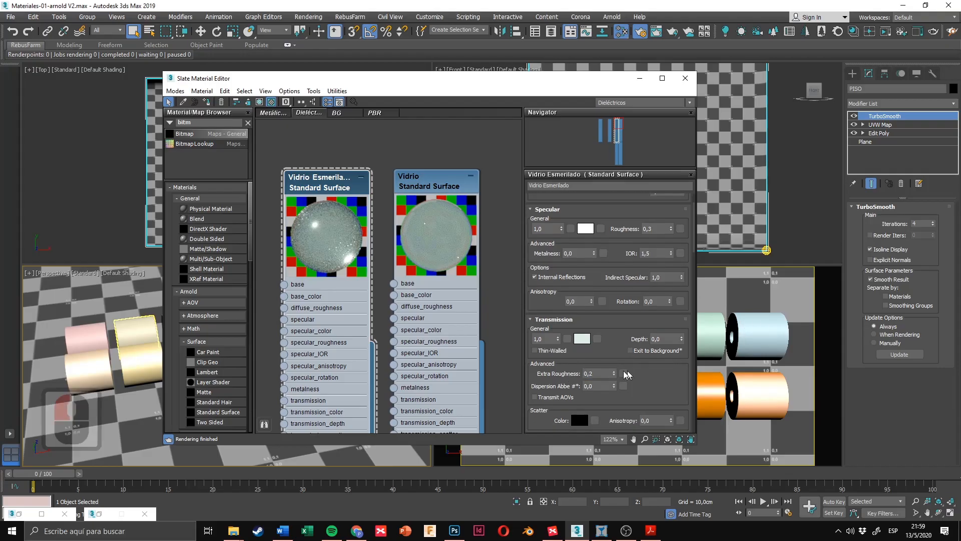
pyautogui.scroll(-2, 613, 375)
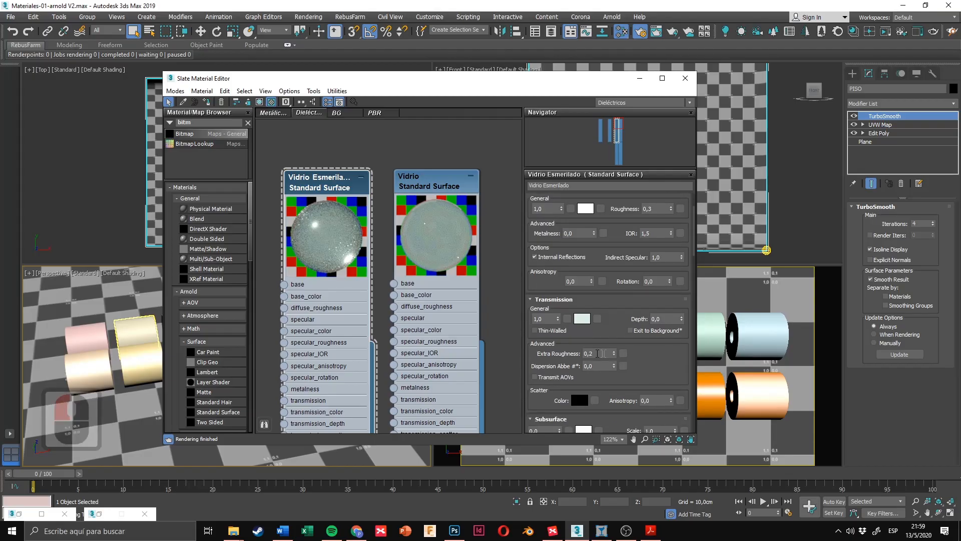
pyautogui.moveTo(599, 353); pyautogui.dragTo(576, 354)
pyautogui.doubleClick(589, 355)
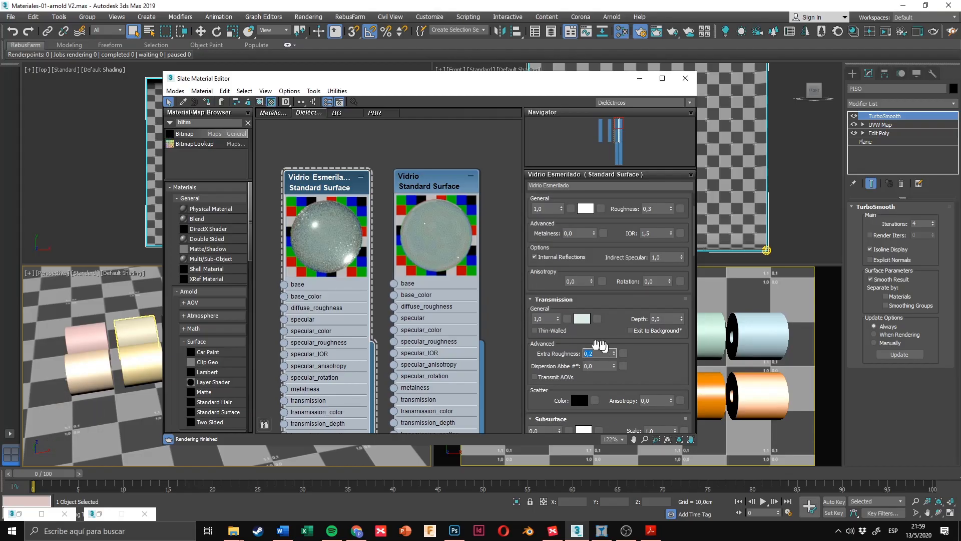
pyautogui.scroll(2, 648, 355)
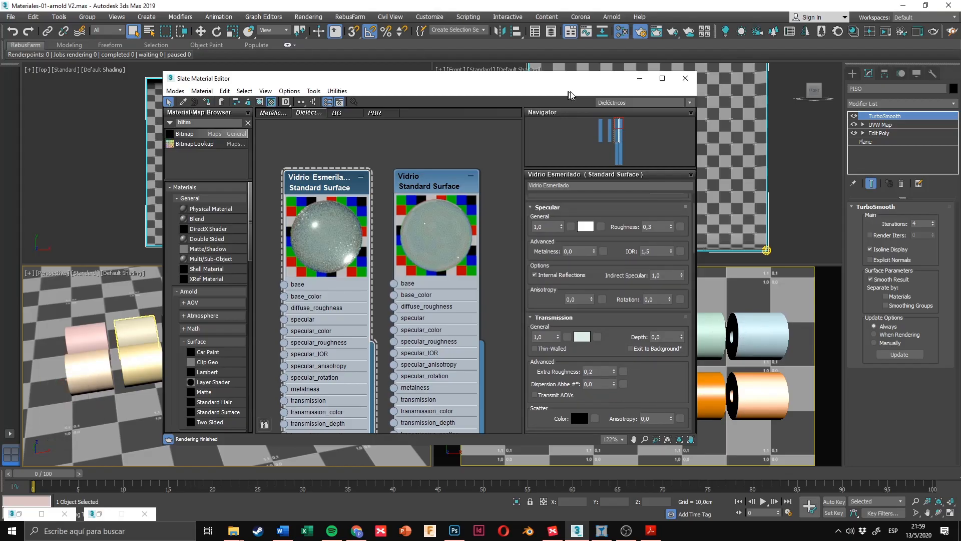
# Step: Compare the preview spheres of the Vidrio Esmerilado and Vidrio materials up close
pyautogui.moveTo(575, 83); pyautogui.dragTo(547, 69)
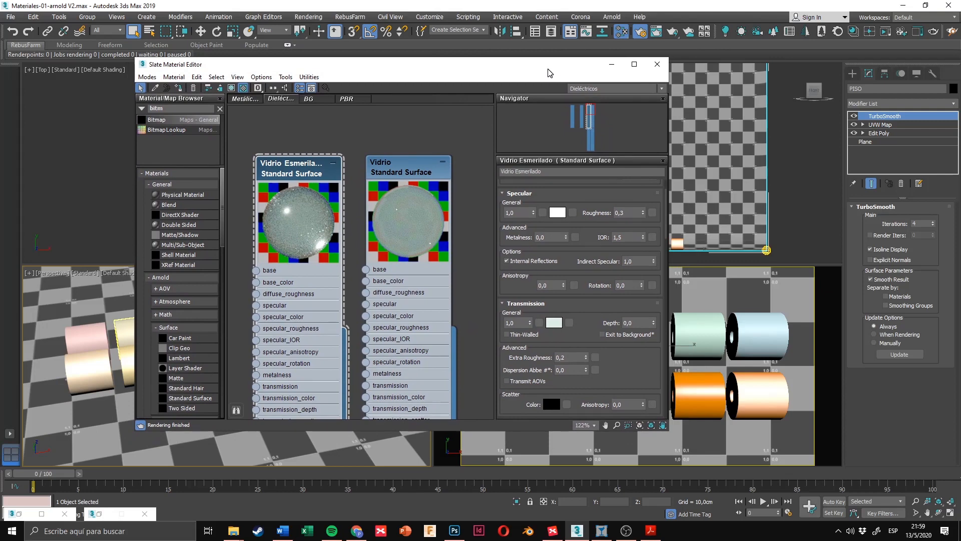
pyautogui.click(548, 69)
pyautogui.scroll(3, 393, 218)
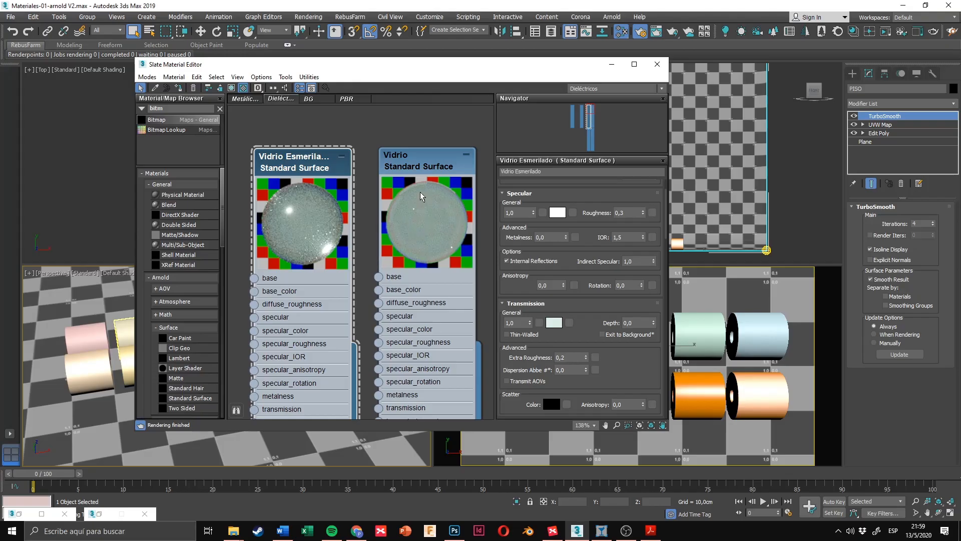
pyautogui.scroll(-16, 420, 196)
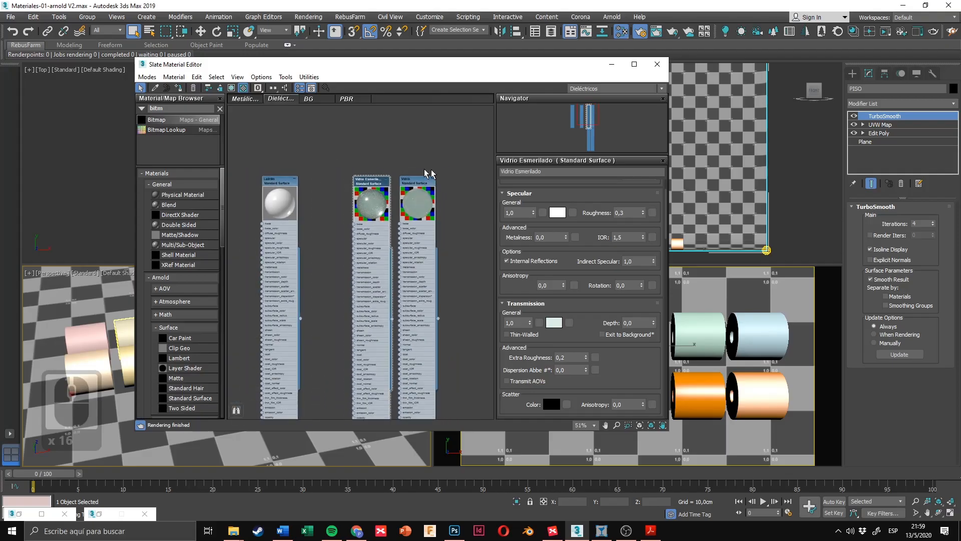
pyautogui.scroll(15, 400, 202)
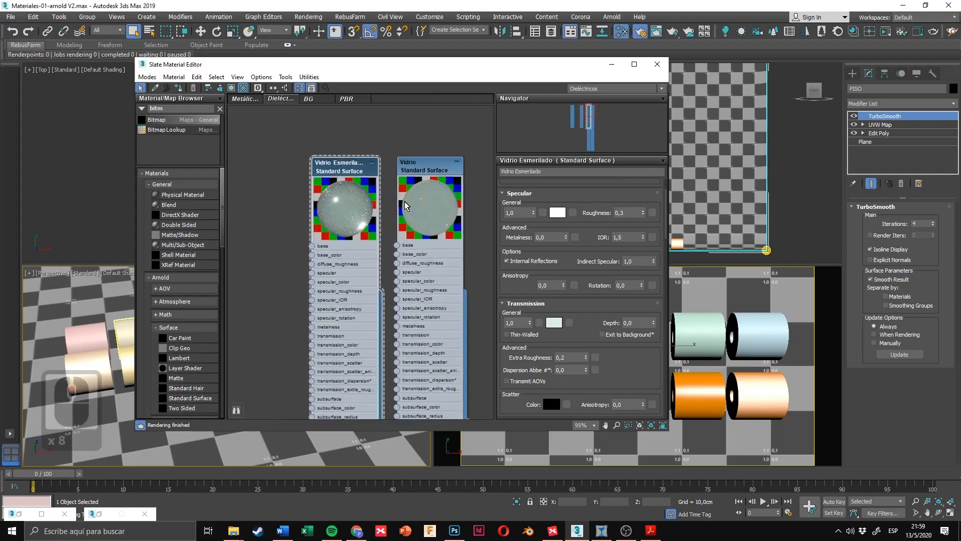
pyautogui.moveTo(392, 224); pyautogui.dragTo(319, 261, button='middle')
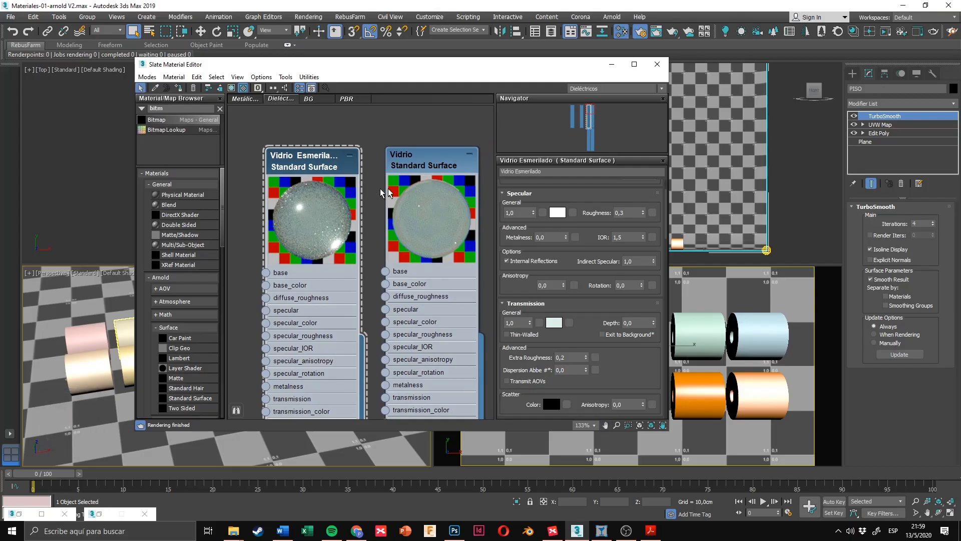
# Step: Assign Vidrio Esmerilado to the fourth cylinder of the back row and Vidrio to the fifth, light blue one
pyautogui.moveTo(441, 74); pyautogui.dragTo(630, 150)
pyautogui.scroll(-7, 581, 359)
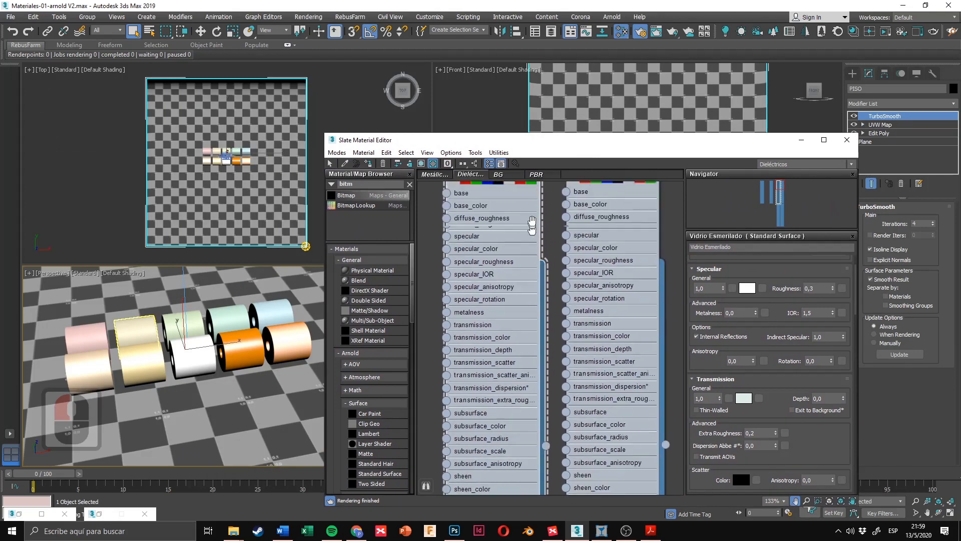
pyautogui.moveTo(546, 402); pyautogui.dragTo(227, 315)
pyautogui.scroll(-4, 516, 335)
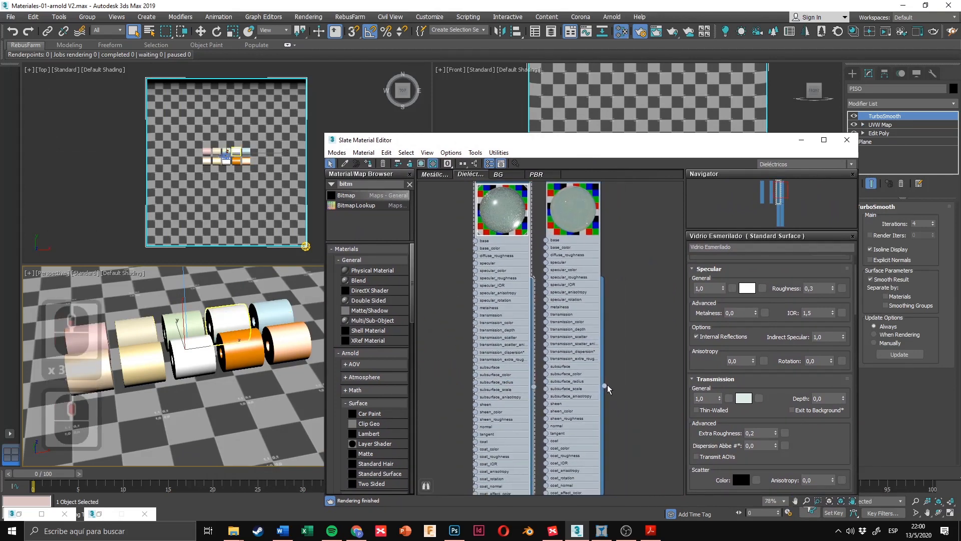
pyautogui.moveTo(604, 386); pyautogui.dragTo(278, 316)
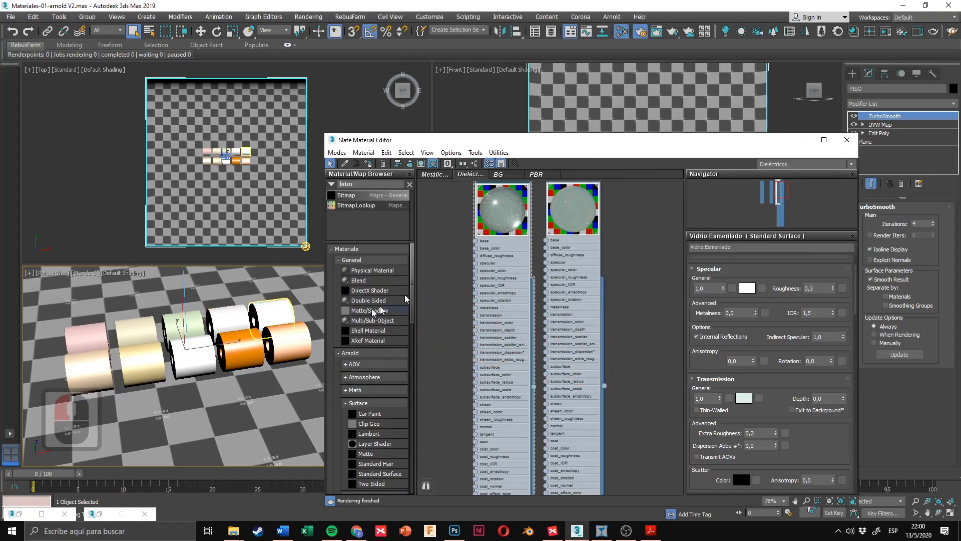
# Step: Open the rendered frame window and set the area to render to a region around the two glass cylinders
pyautogui.moveTo(679, 143); pyautogui.dragTo(371, 100)
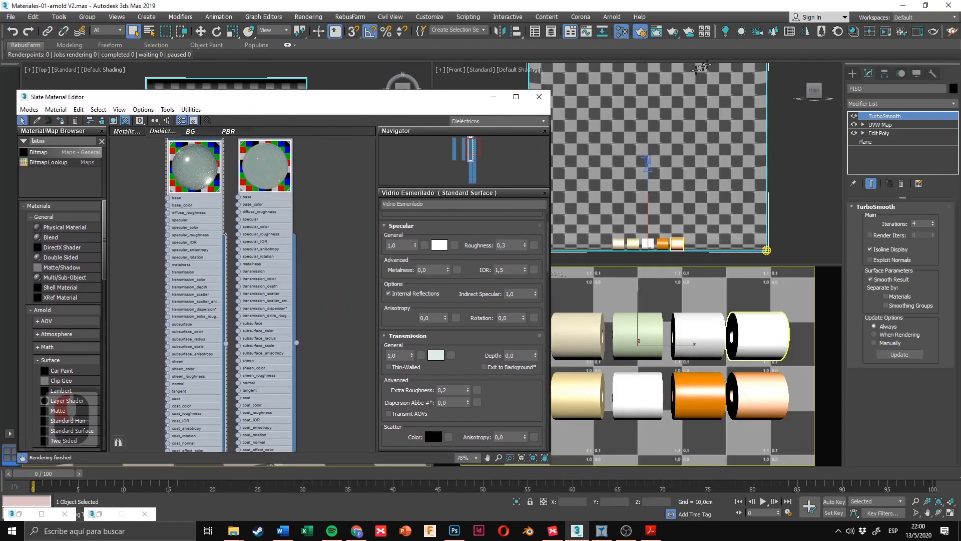
pyautogui.click(660, 32)
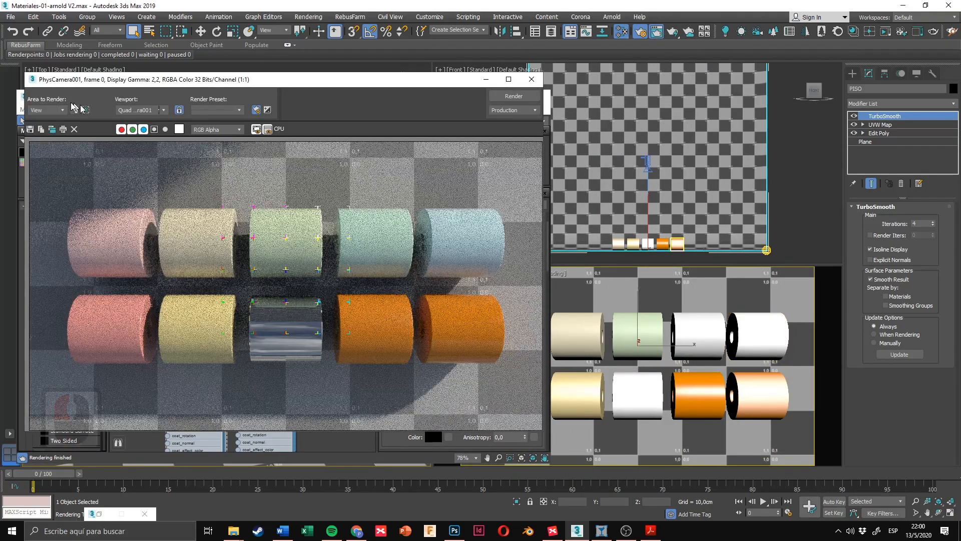
pyautogui.click(55, 109)
pyautogui.click(37, 132)
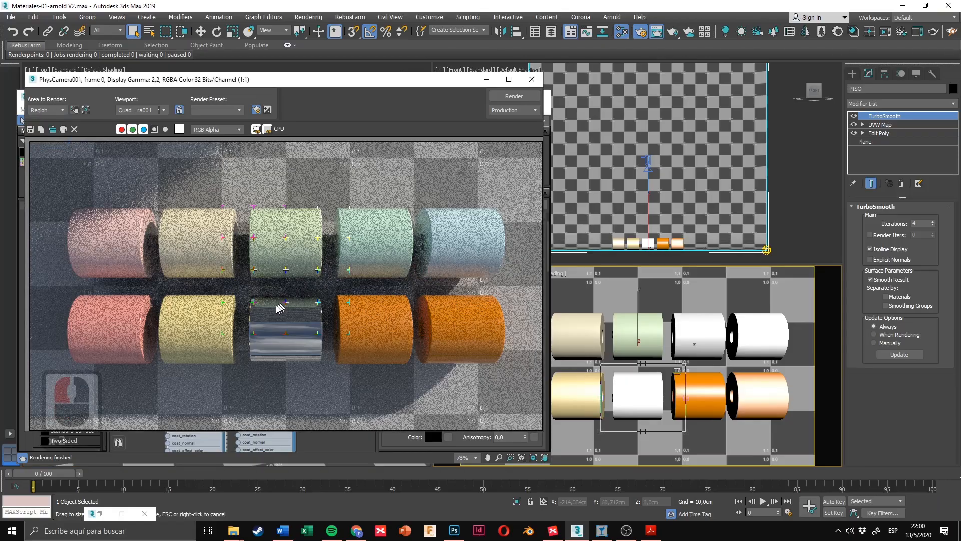
pyautogui.moveTo(333, 326); pyautogui.dragTo(477, 239)
pyautogui.moveTo(377, 242); pyautogui.dragTo(330, 243)
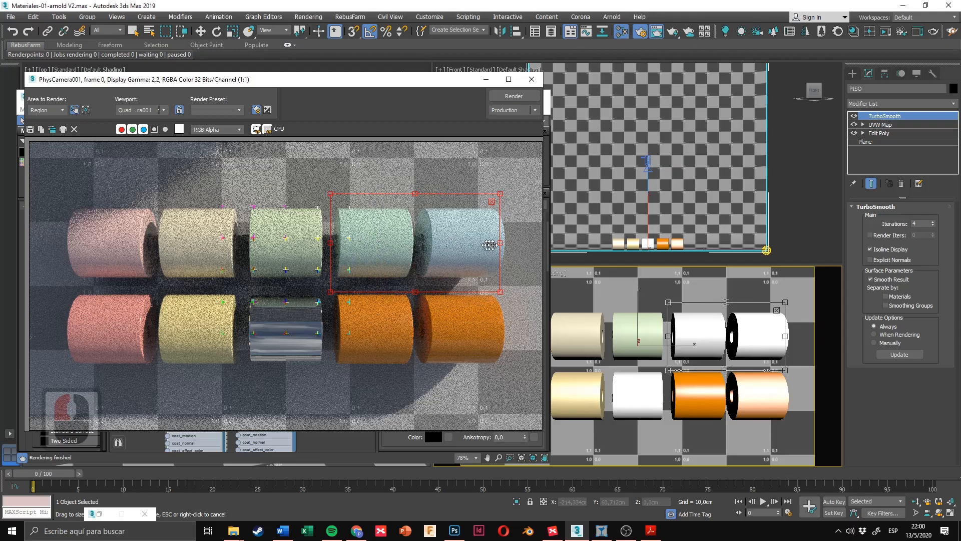
# Step: Widen the render region past the fifth back-row cylinder, render it and inspect the two glass cylinders beside the material nodes
pyautogui.moveTo(500, 242); pyautogui.dragTo(516, 242)
pyautogui.click(508, 202)
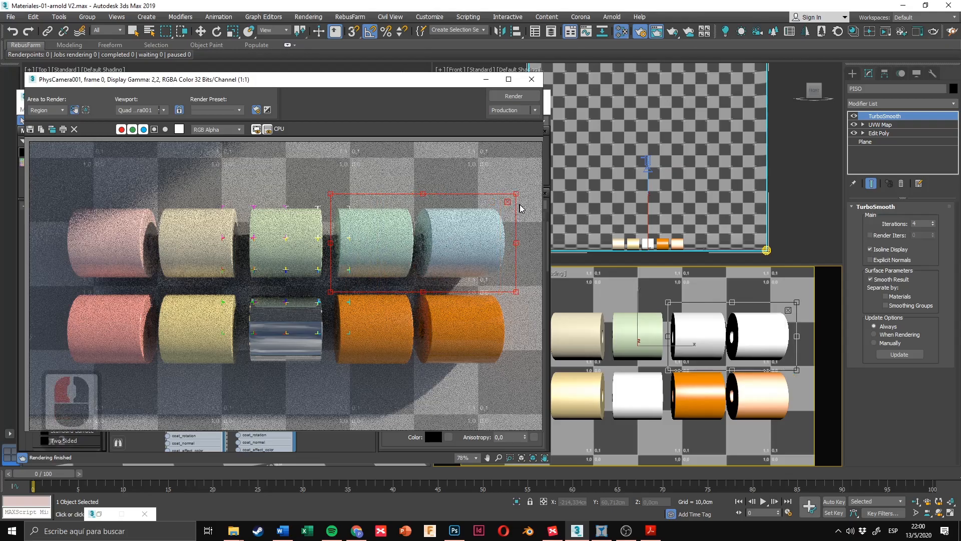
pyautogui.click(508, 98)
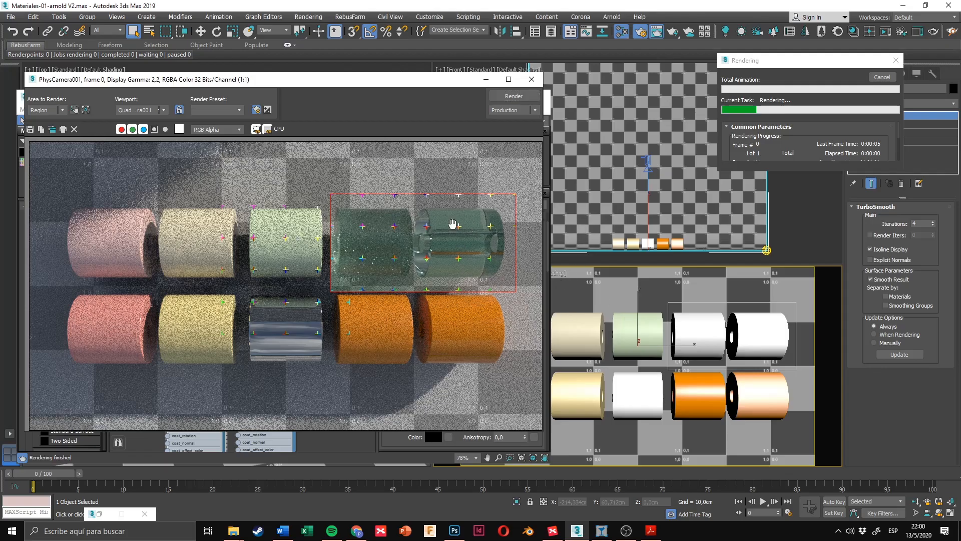
pyautogui.scroll(2, 452, 224)
pyautogui.moveTo(427, 80); pyautogui.dragTo(800, 118)
pyautogui.click(341, 199)
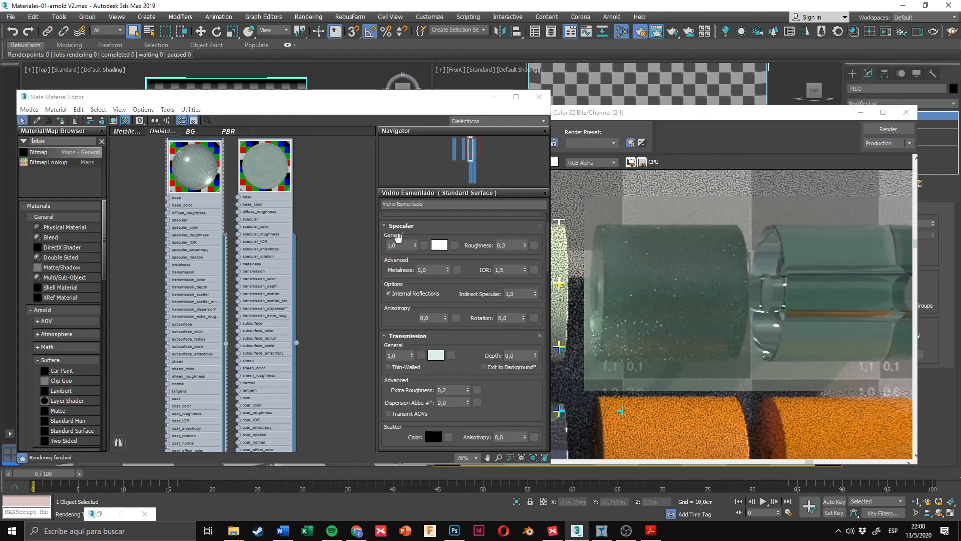
pyautogui.moveTo(345, 218); pyautogui.dragTo(341, 258, button='middle')
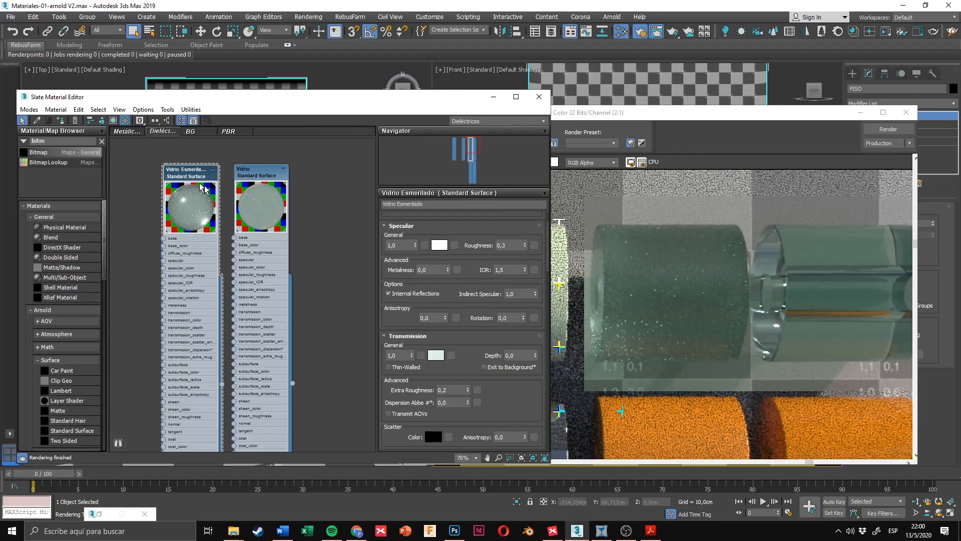
pyautogui.moveTo(676, 115); pyautogui.dragTo(381, 193)
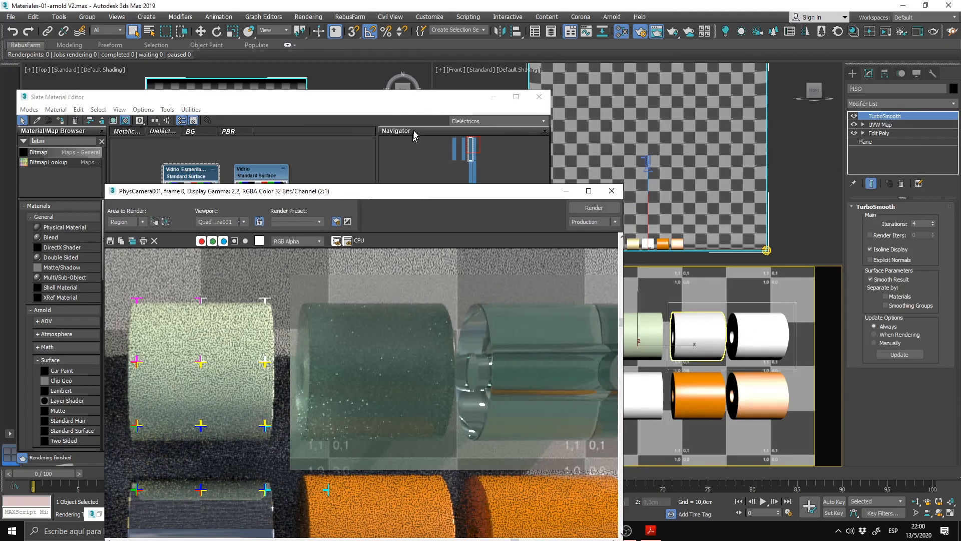
pyautogui.scroll(-1, 494, 329)
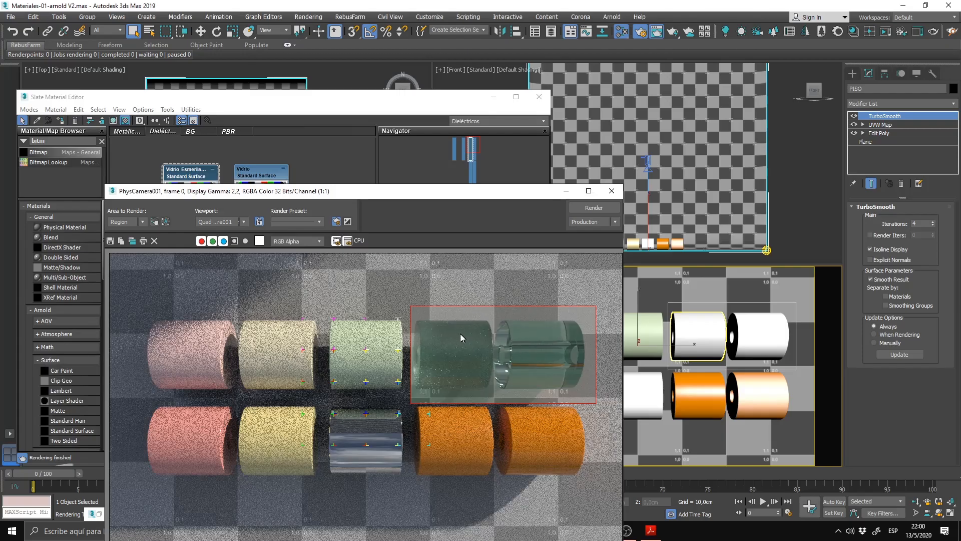
# Step: Set the Vidrio Esmerilado material's specular roughness to 0,25 and its transmission extra roughness to 0,15
pyautogui.click(462, 130)
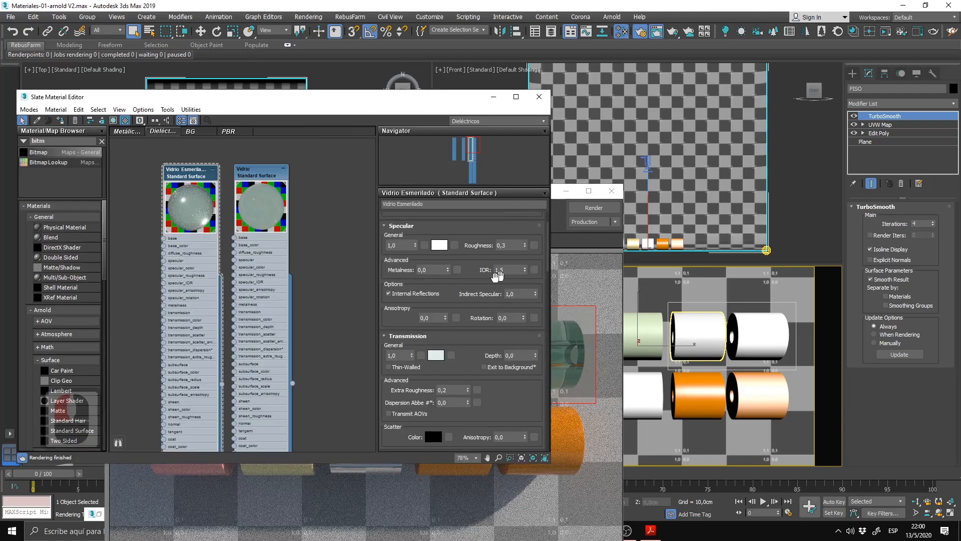
pyautogui.scroll(-1, 502, 274)
pyautogui.doubleClick(507, 261)
pyautogui.write('0,2')
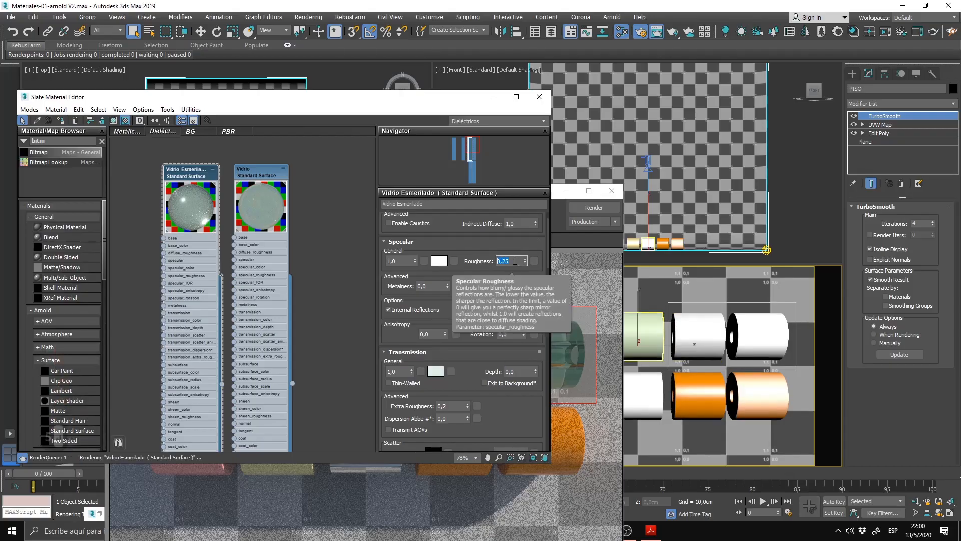
pyautogui.write('5')
pyautogui.press('Return')
pyautogui.scroll(-2, 507, 389)
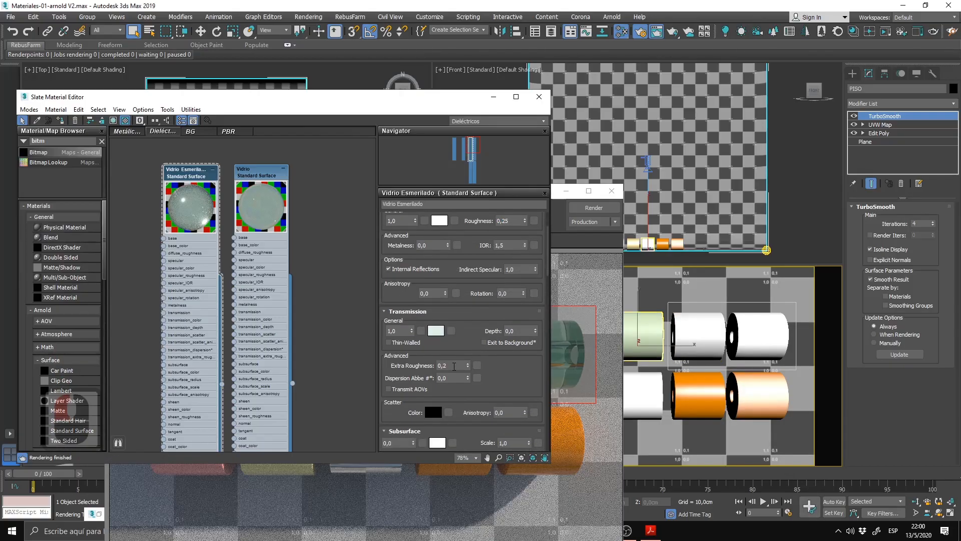
pyautogui.doubleClick(453, 366)
pyautogui.press('BackSpace')
pyautogui.write('1')
pyautogui.press('Return')
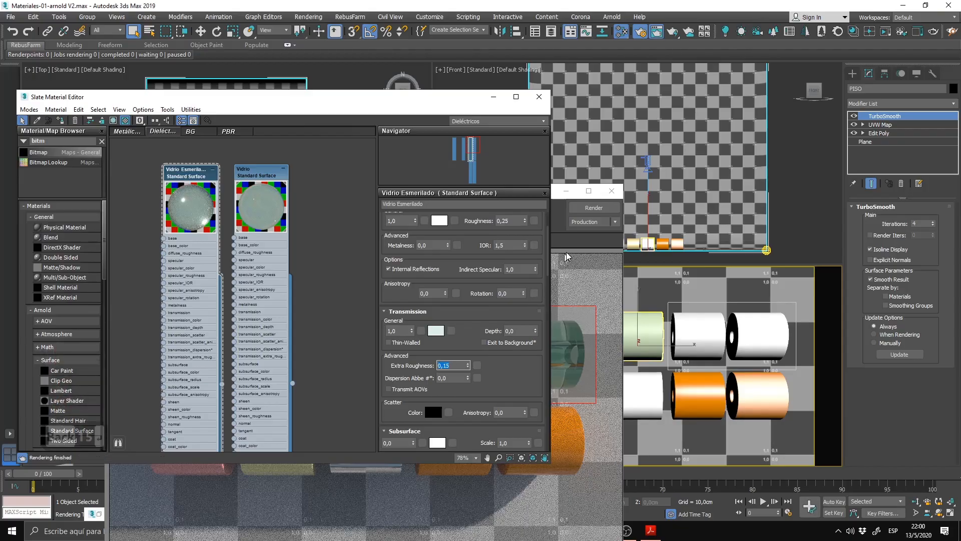
# Step: Render the region around the two glass cylinders again and check the frosted glass
pyautogui.click(596, 209)
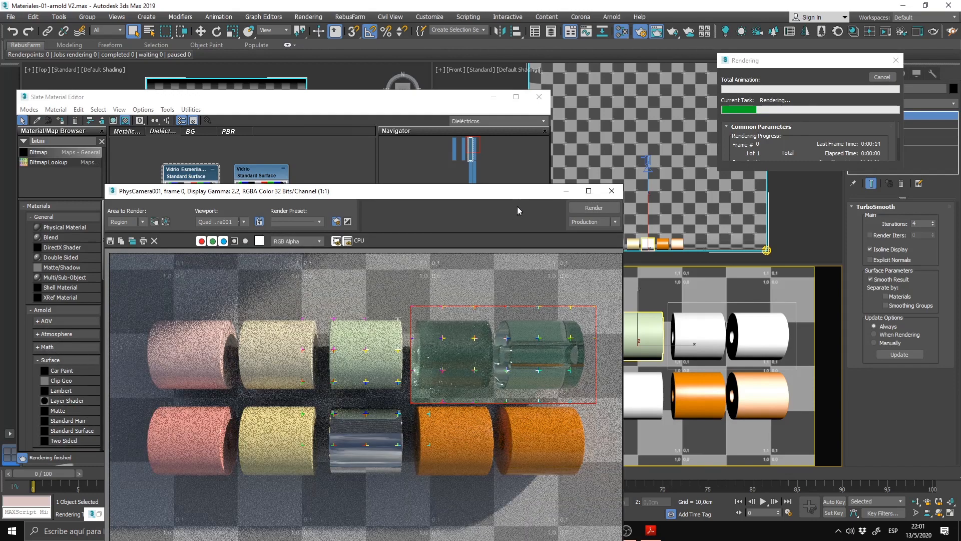
pyautogui.moveTo(528, 196); pyautogui.dragTo(716, 138)
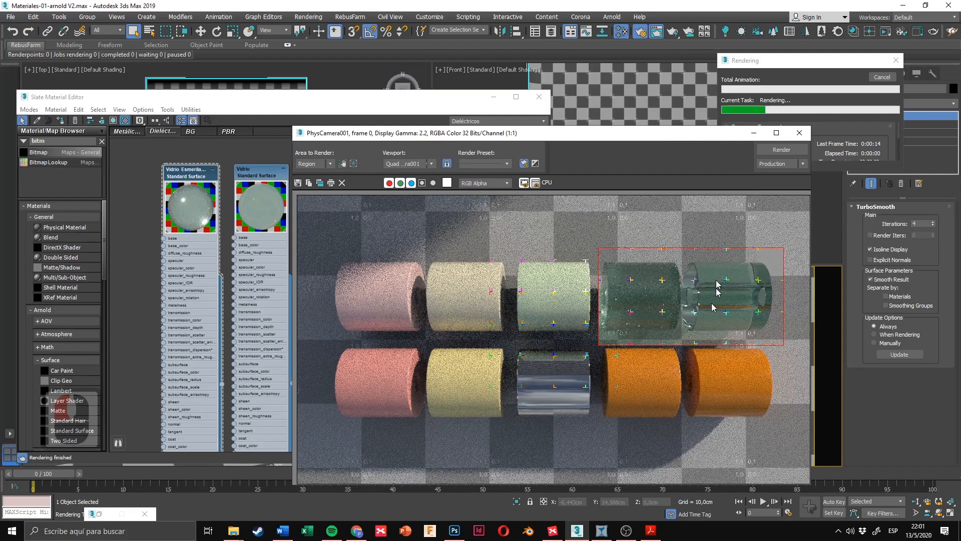
pyautogui.scroll(-1, 673, 288)
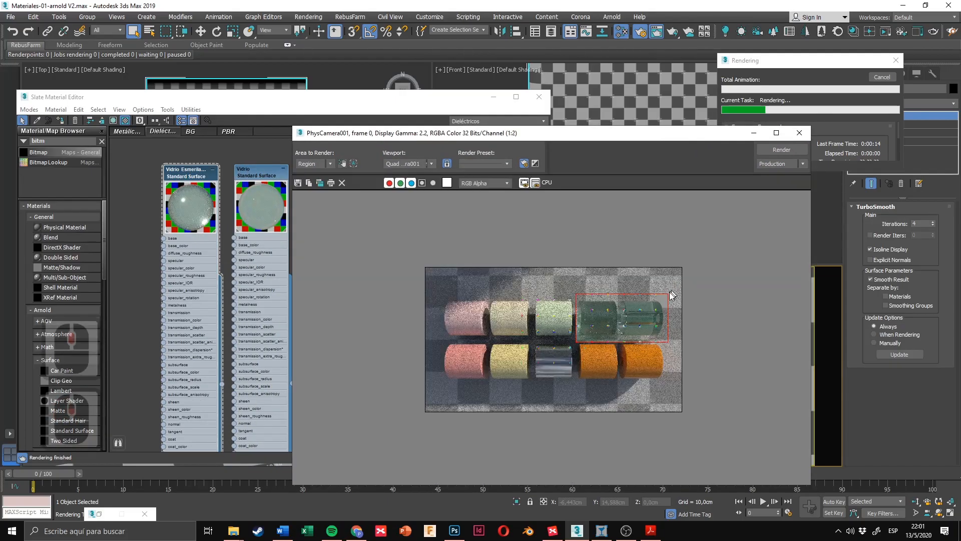
pyautogui.scroll(1, 621, 315)
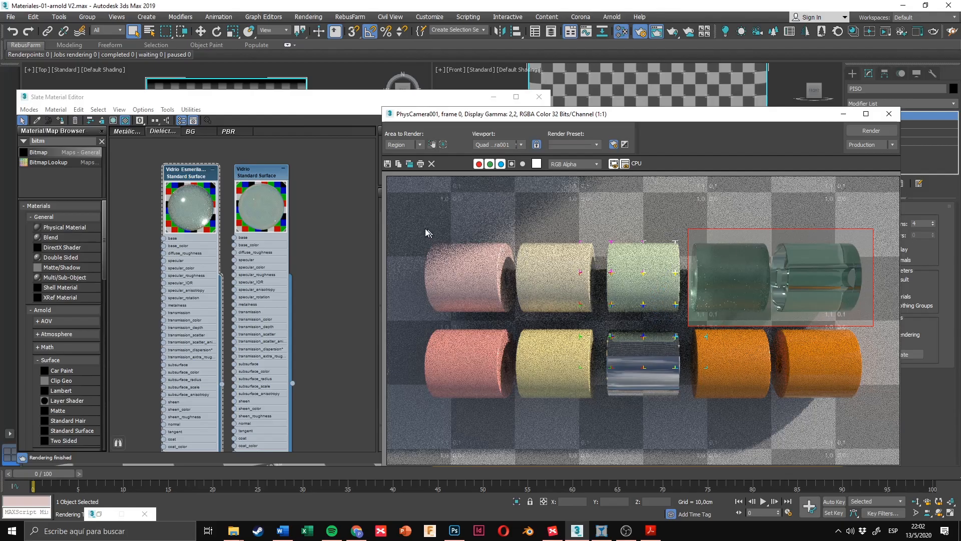
# Step: Try the Thin-Walled transmission option on the Vidrio material
pyautogui.moveTo(519, 115); pyautogui.dragTo(416, 154)
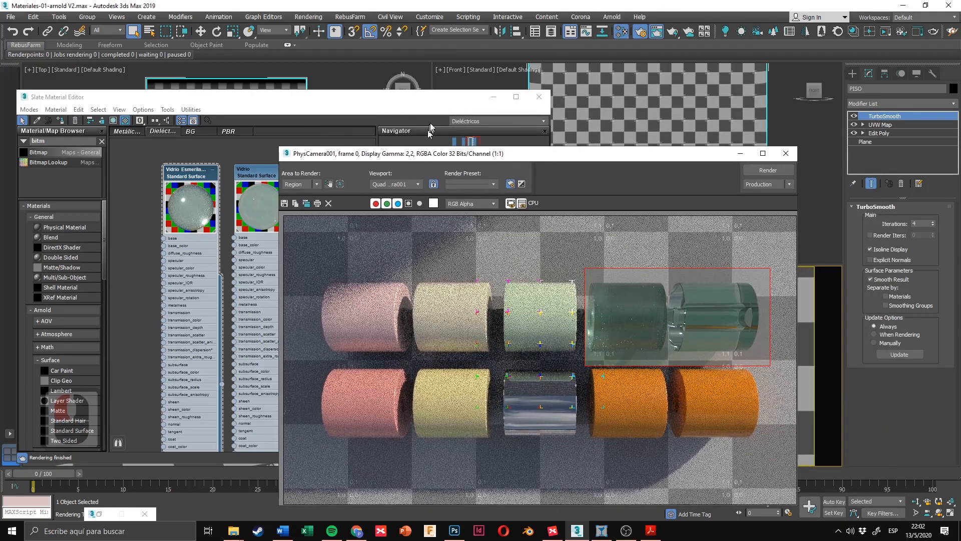
pyautogui.click(441, 104)
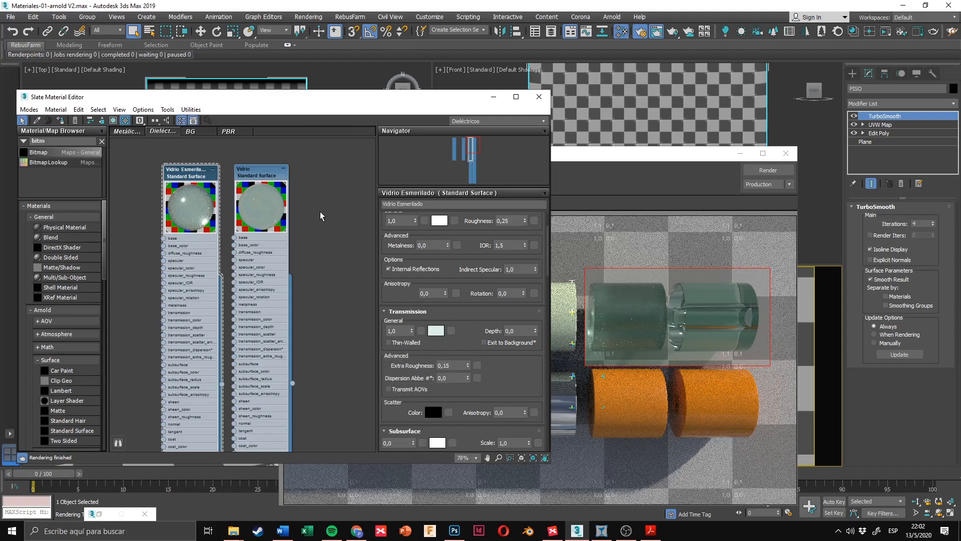
pyautogui.doubleClick(257, 175)
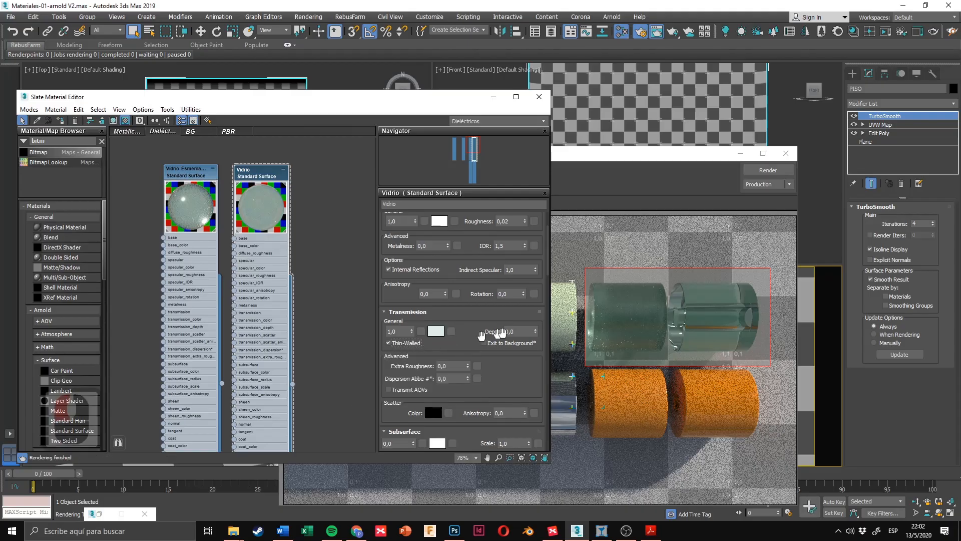
# Step: Narrow the render region to the outer part of the fifth back-row cylinder, render it and compare it with the earlier glass
pyautogui.click(729, 228)
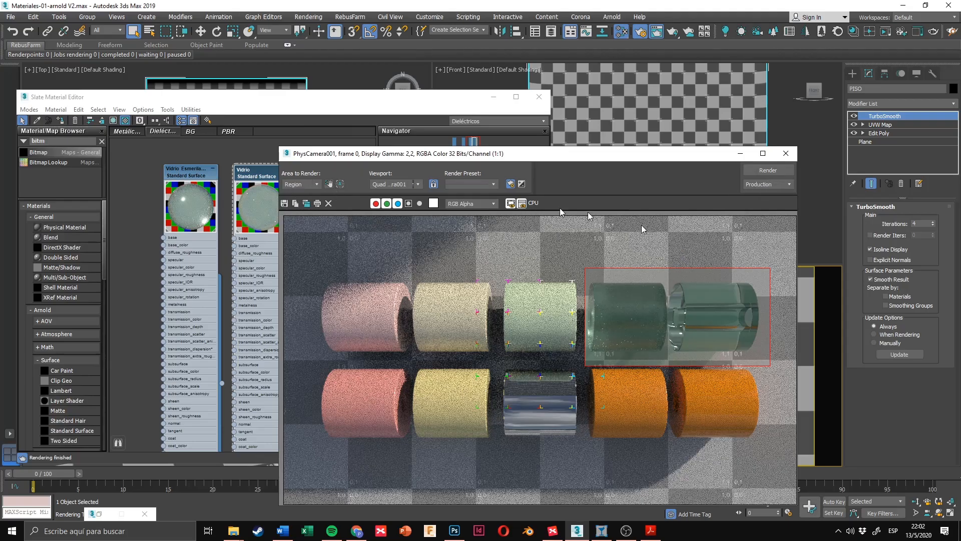
pyautogui.click(298, 185)
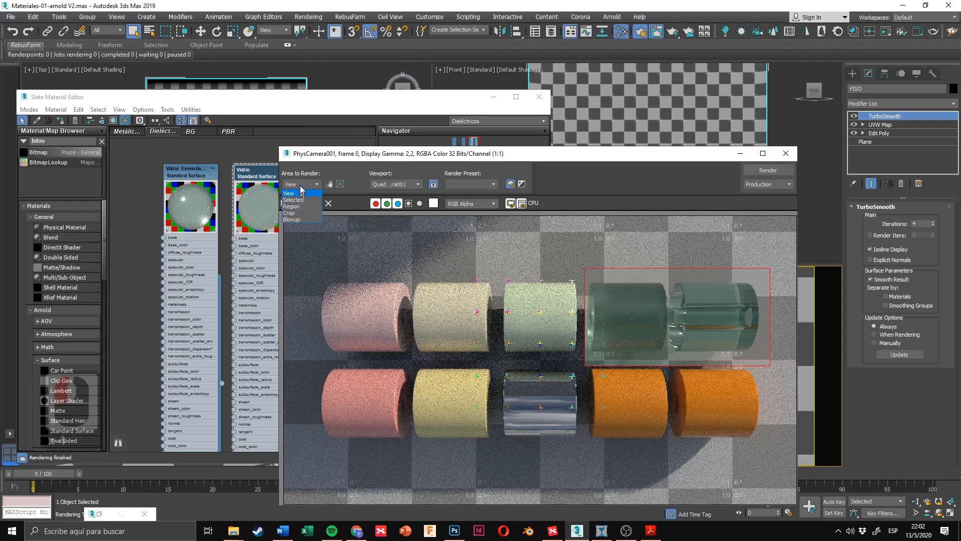
pyautogui.click(296, 193)
pyautogui.click(309, 185)
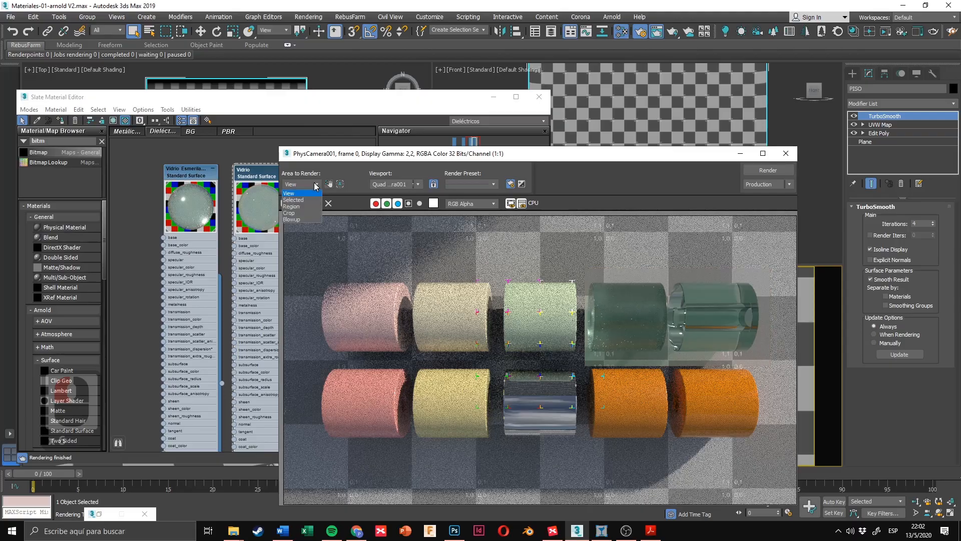
pyautogui.click(305, 207)
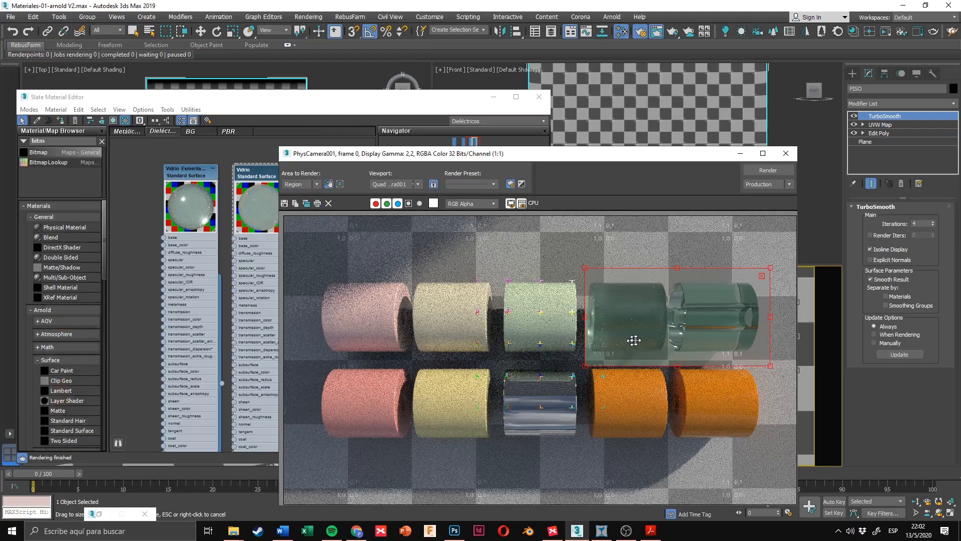
pyautogui.moveTo(586, 319); pyautogui.dragTo(709, 315)
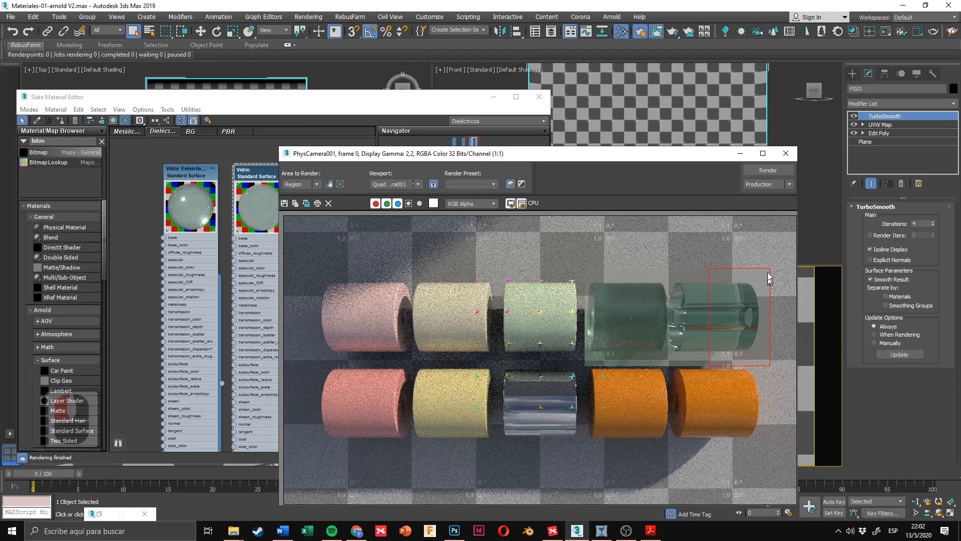
pyautogui.click(768, 170)
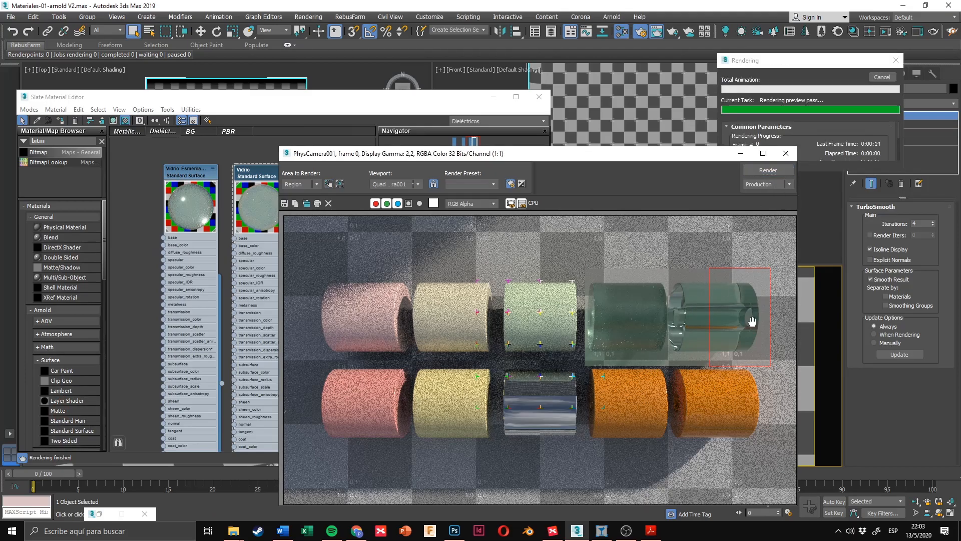
pyautogui.scroll(1, 751, 321)
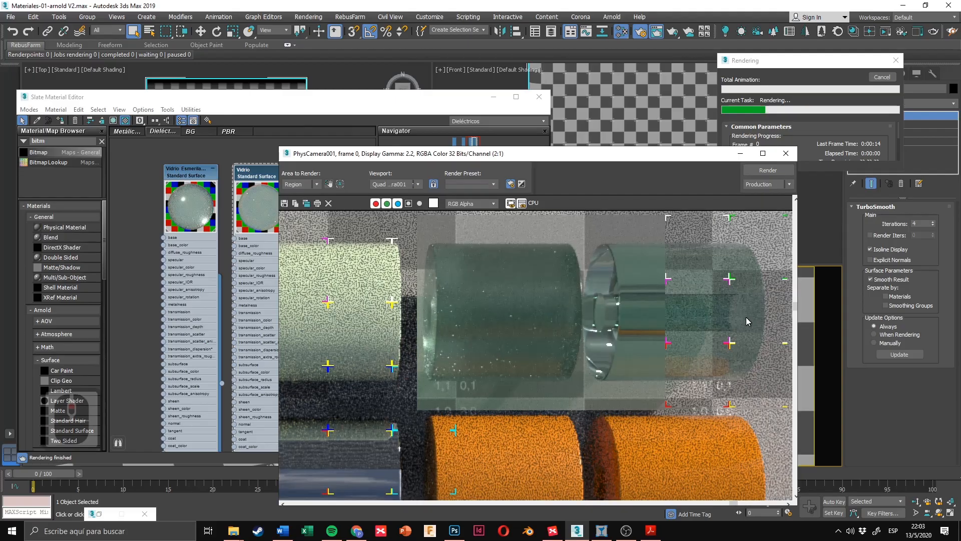
pyautogui.moveTo(748, 321); pyautogui.dragTo(714, 333, button='middle')
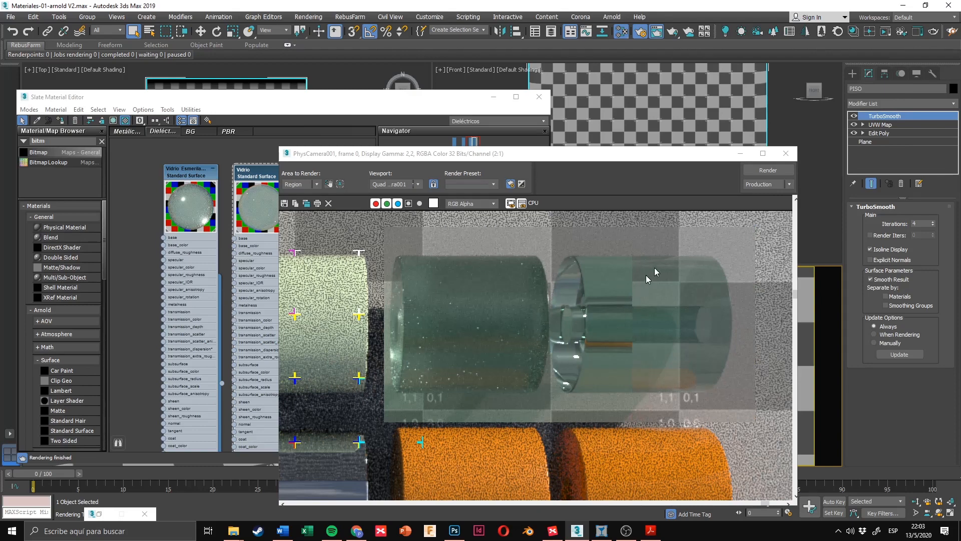
pyautogui.scroll(-2, 692, 342)
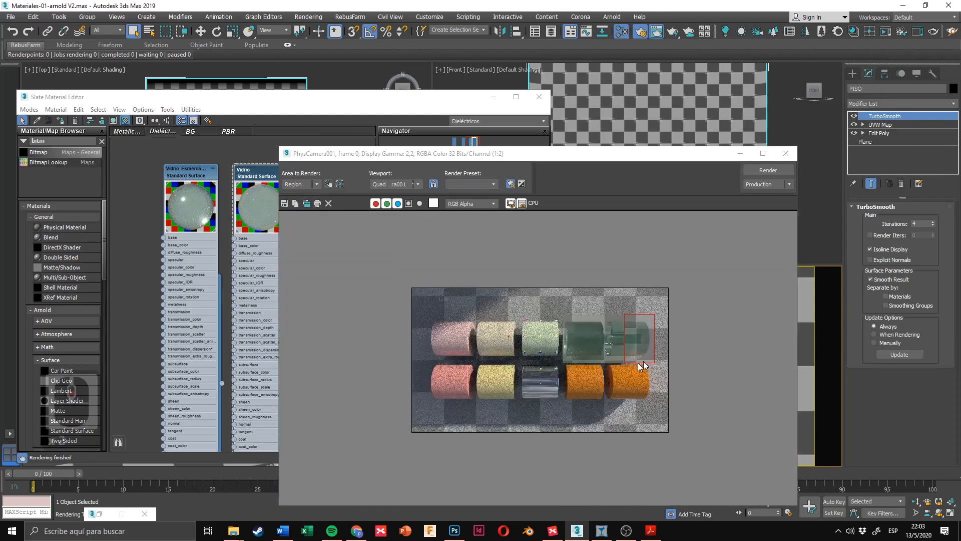
pyautogui.scroll(1, 645, 366)
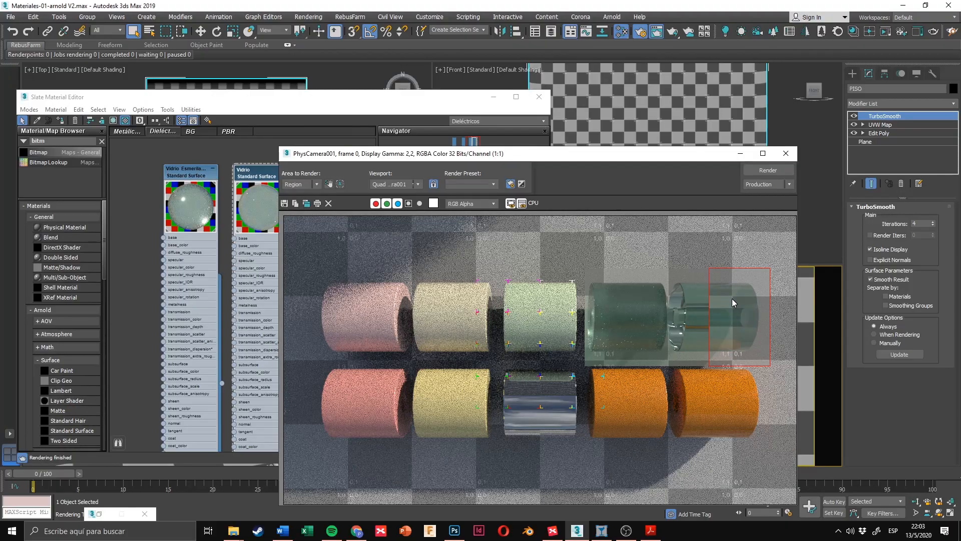
# Step: Go through the Vidrio material's parameters and turn its Thin-Walled option off
pyautogui.click(449, 98)
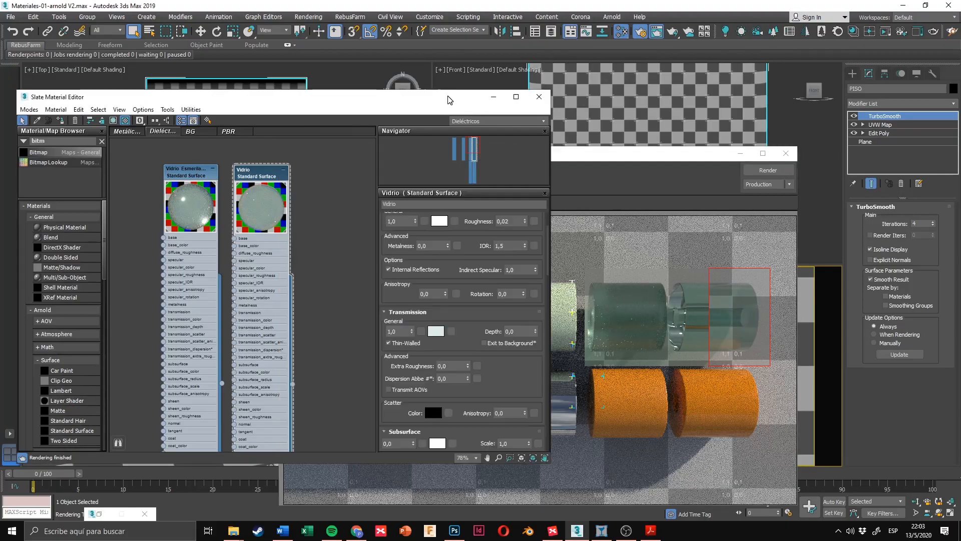
pyautogui.moveTo(465, 261); pyautogui.dragTo(467, 294)
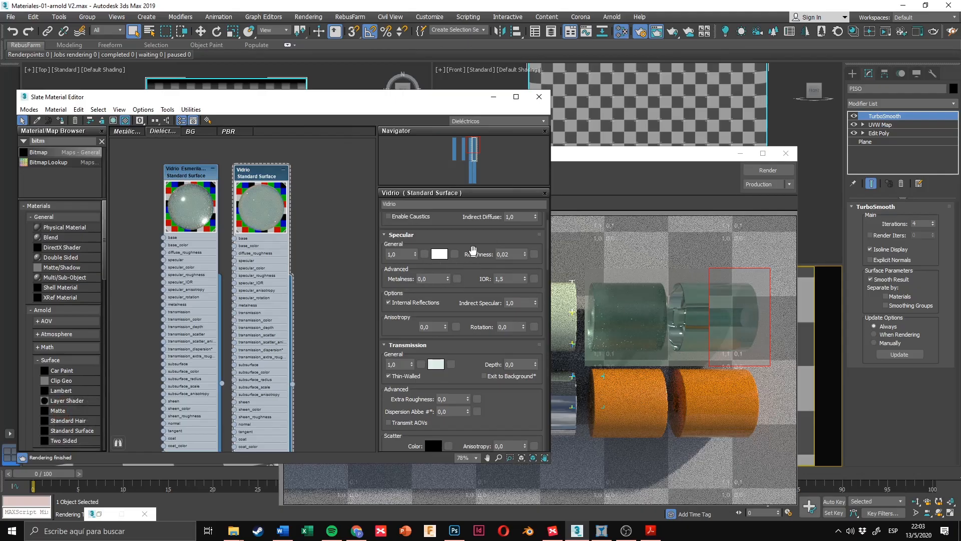
pyautogui.scroll(3, 467, 262)
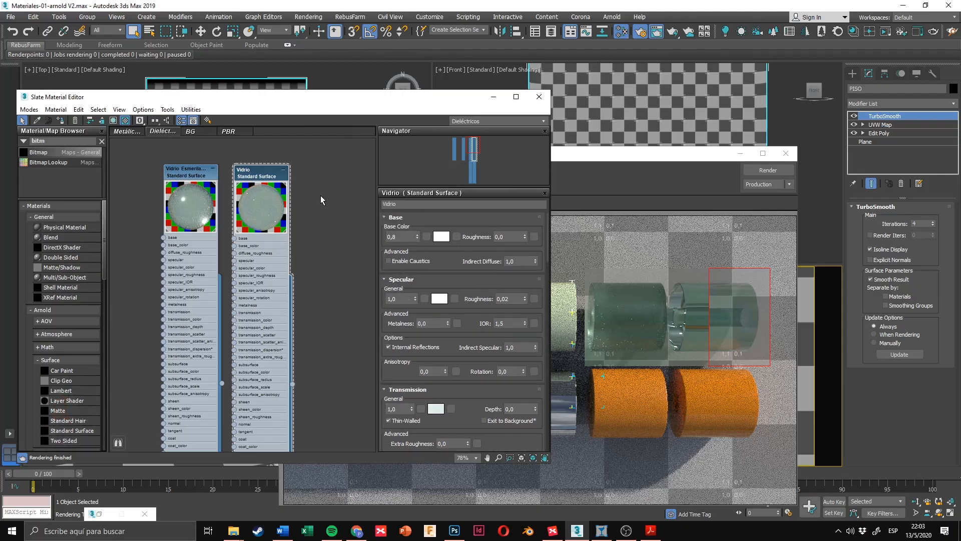
pyautogui.moveTo(472, 304)
pyautogui.mouseDown()
pyautogui.moveTo(472, 273)
pyautogui.moveTo(472, 300)
pyautogui.mouseUp()
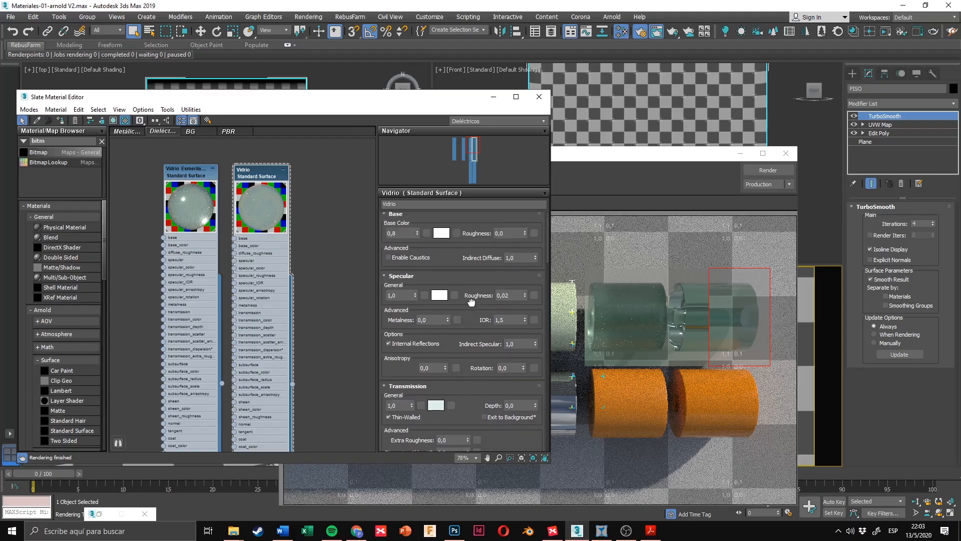
pyautogui.moveTo(448, 350); pyautogui.dragTo(464, 295)
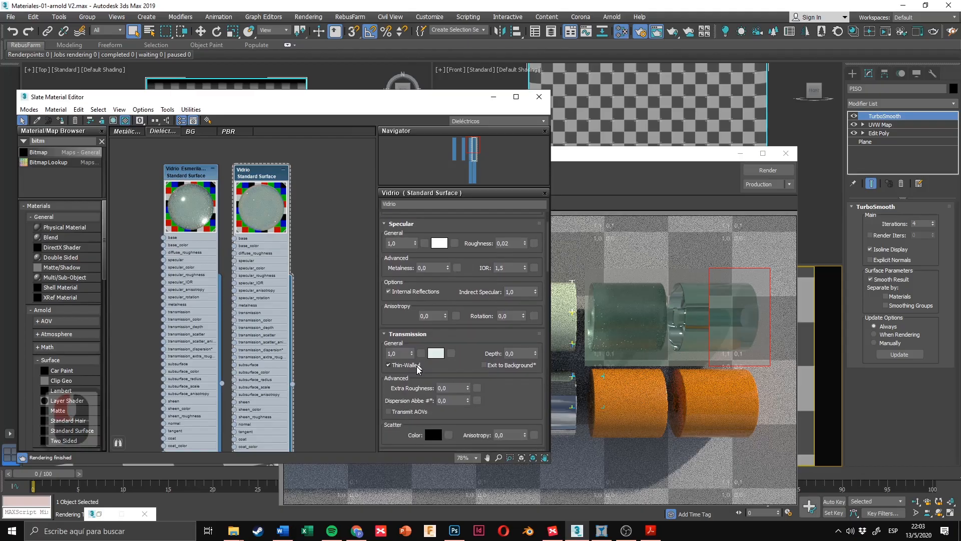
pyautogui.scroll(1, 463, 295)
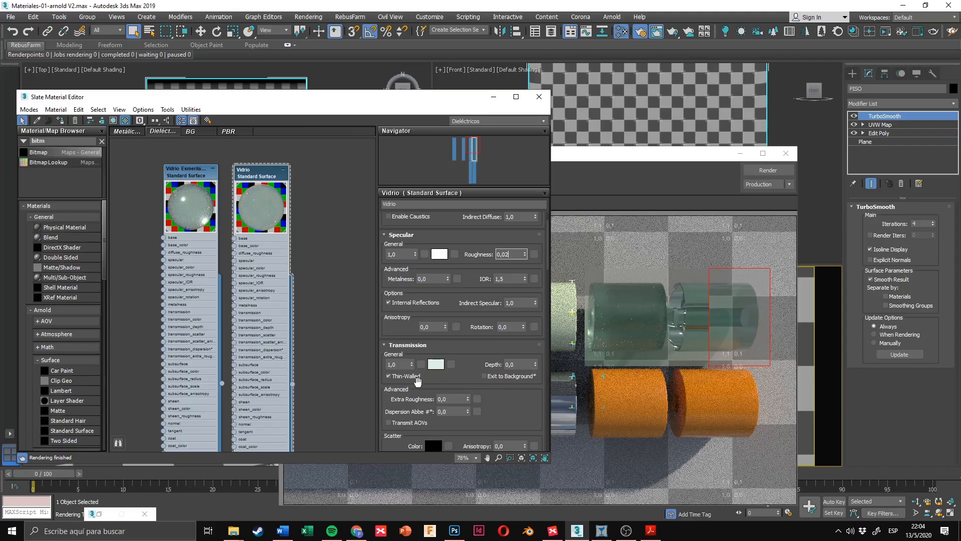
pyautogui.click(393, 377)
pyautogui.click(467, 364)
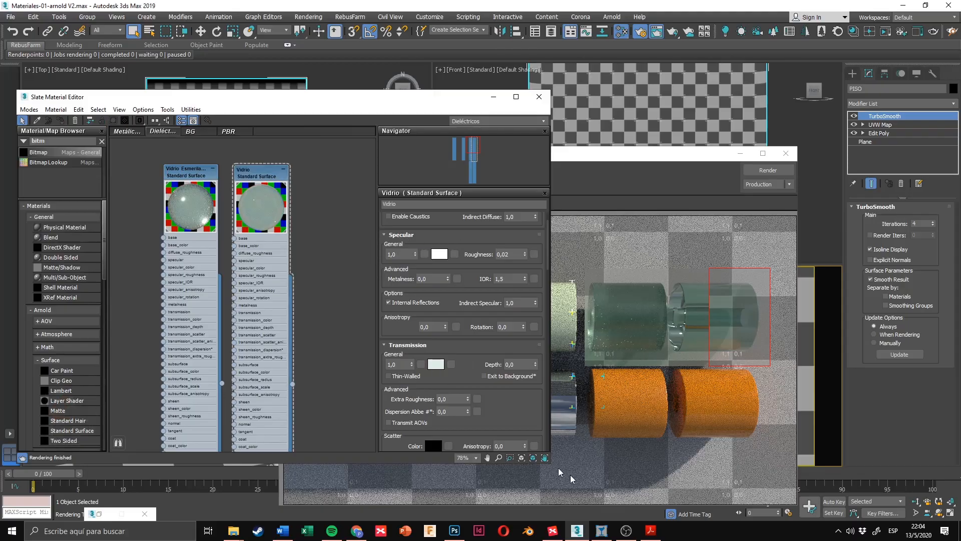
# Step: Switch to Adobe Acrobat Reader and view the reference render of the cylinders in Materiales.pdf
pyautogui.click(651, 531)
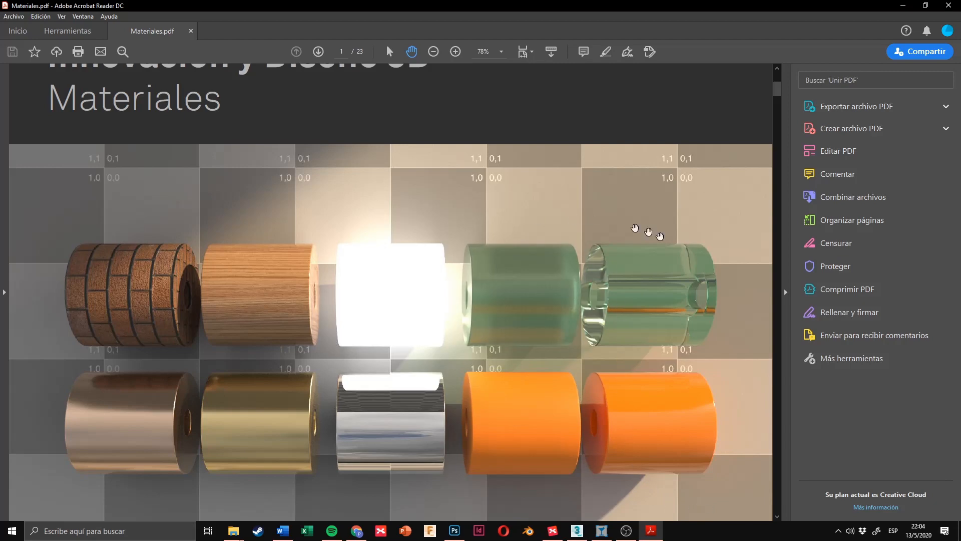
# Step: Switch back to 3ds Max and compare its glass cylinder render with the reference image in Materiales.pdf
pyautogui.click(650, 535)
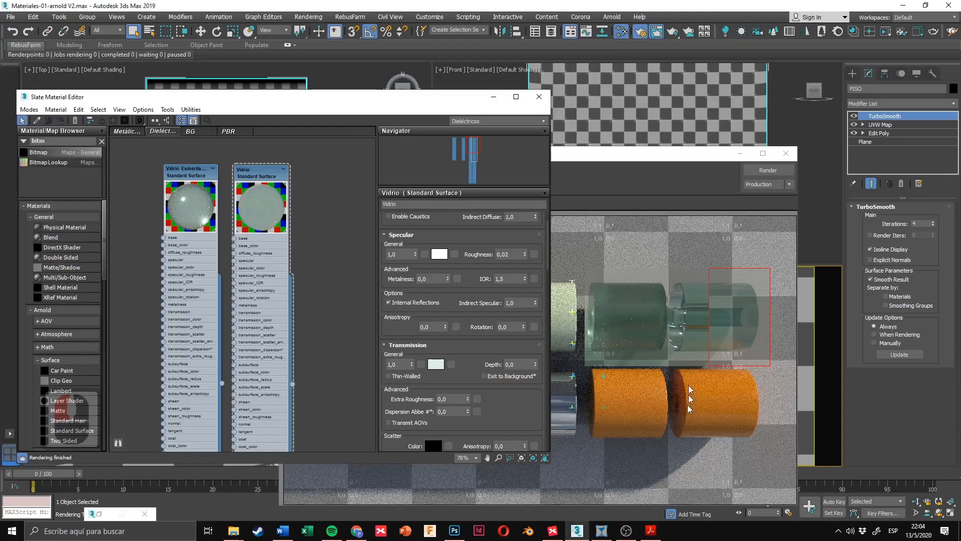
pyautogui.click(694, 310)
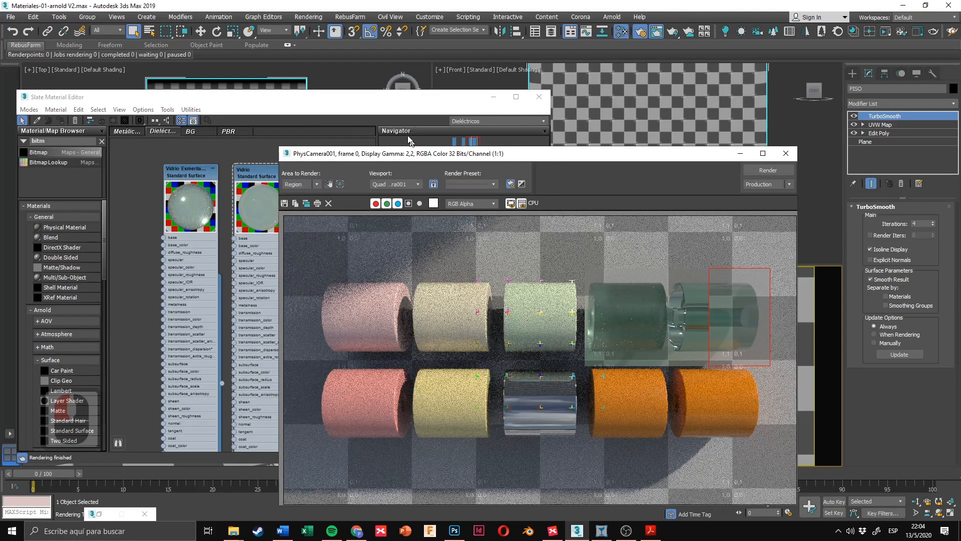
pyautogui.click(401, 104)
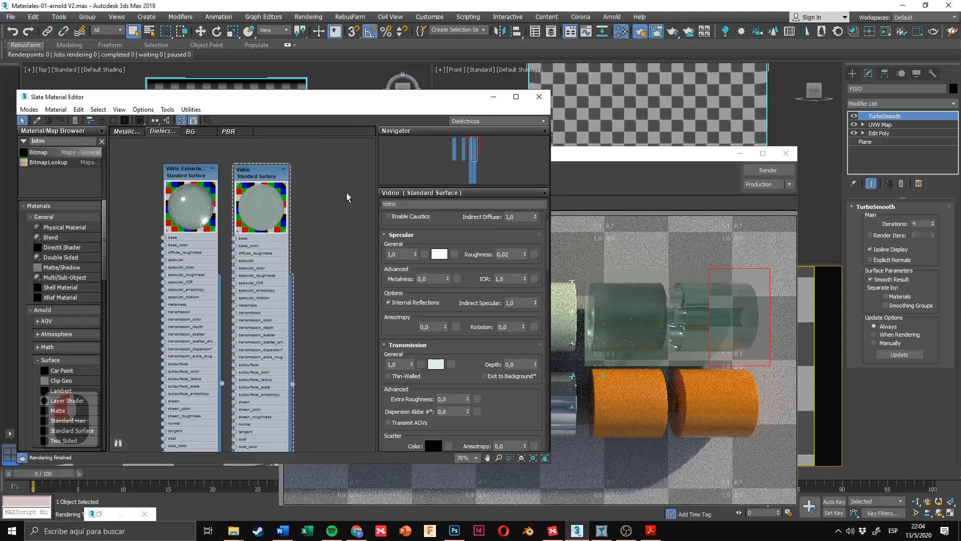
pyautogui.click(581, 279)
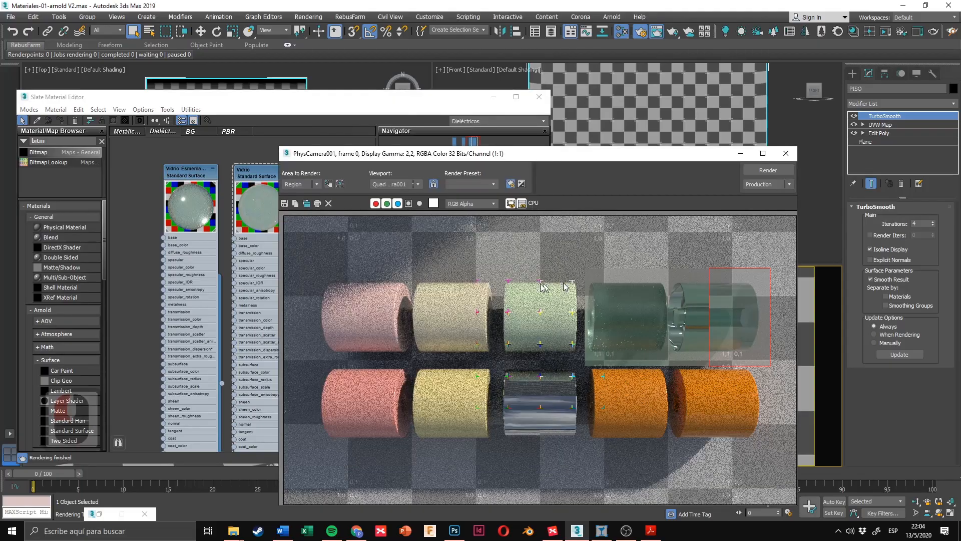
pyautogui.click(651, 530)
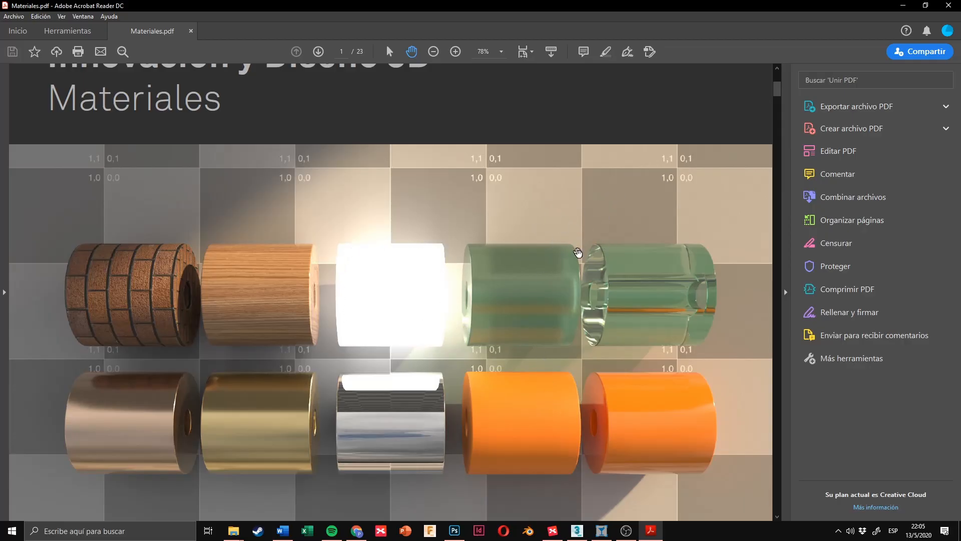
pyautogui.click(651, 531)
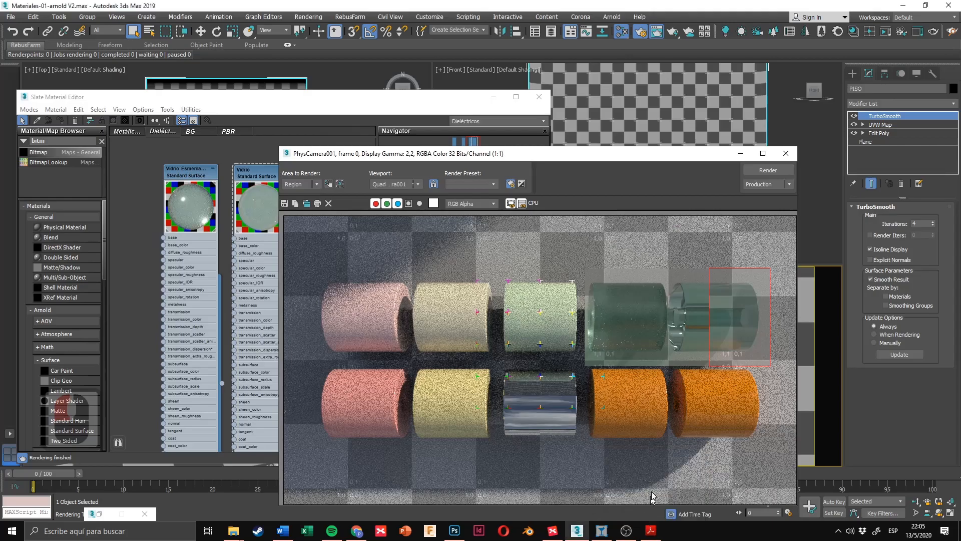
# Step: Minimise the render window and add a new Arnold Standard Surface material between Ladrillo and Vidrio Esmerilado in the Dieléctricos view
pyautogui.click(608, 155)
pyautogui.moveTo(608, 155); pyautogui.dragTo(673, 100)
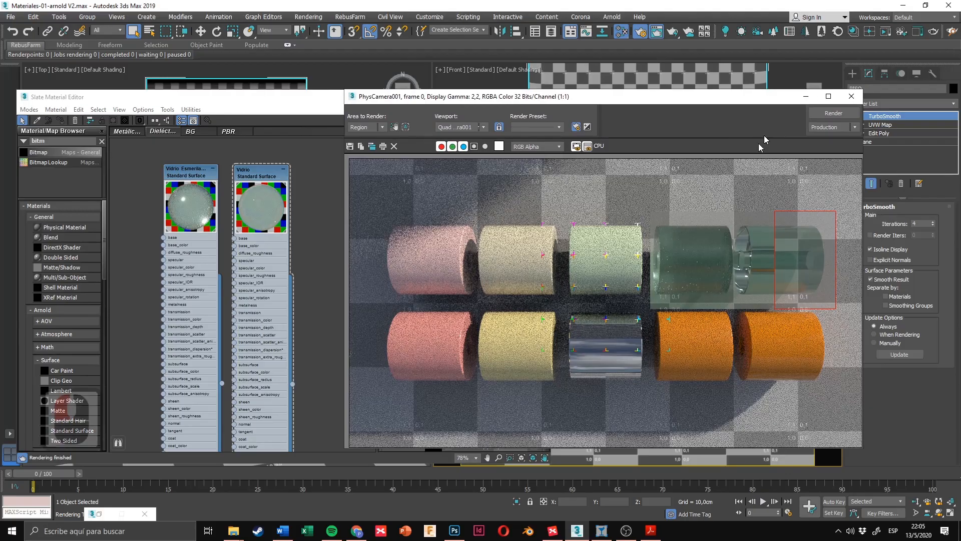
pyautogui.click(805, 100)
pyautogui.scroll(-5, 266, 230)
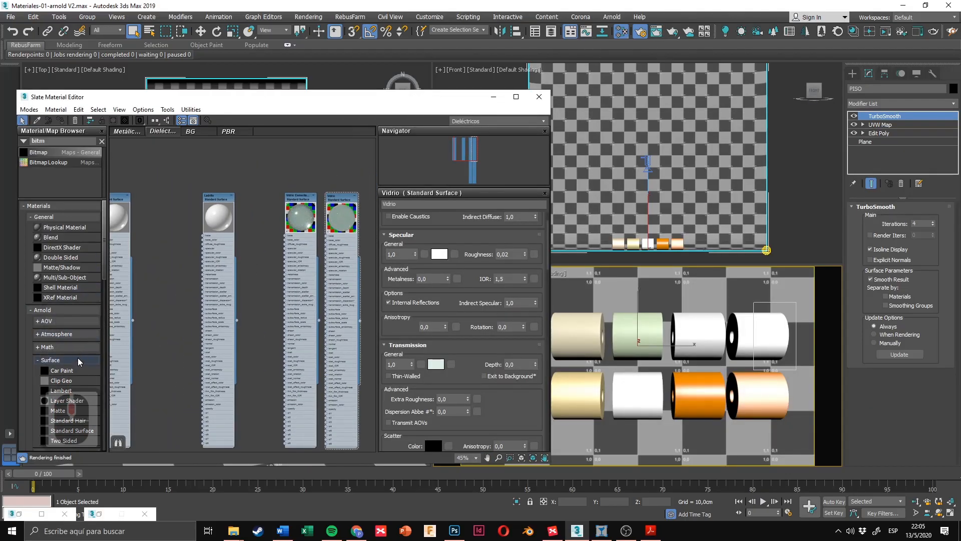
pyautogui.scroll(-3, 77, 358)
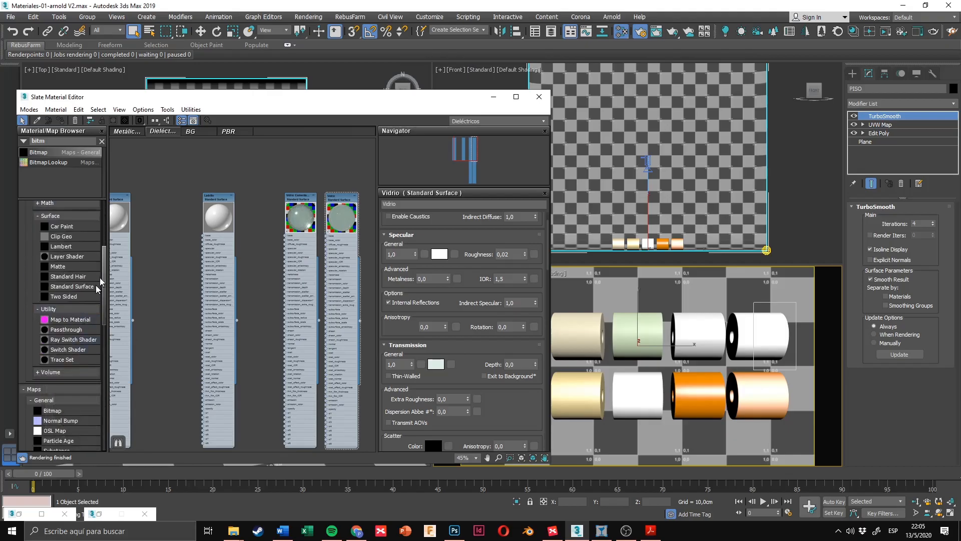
pyautogui.scroll(2, 75, 325)
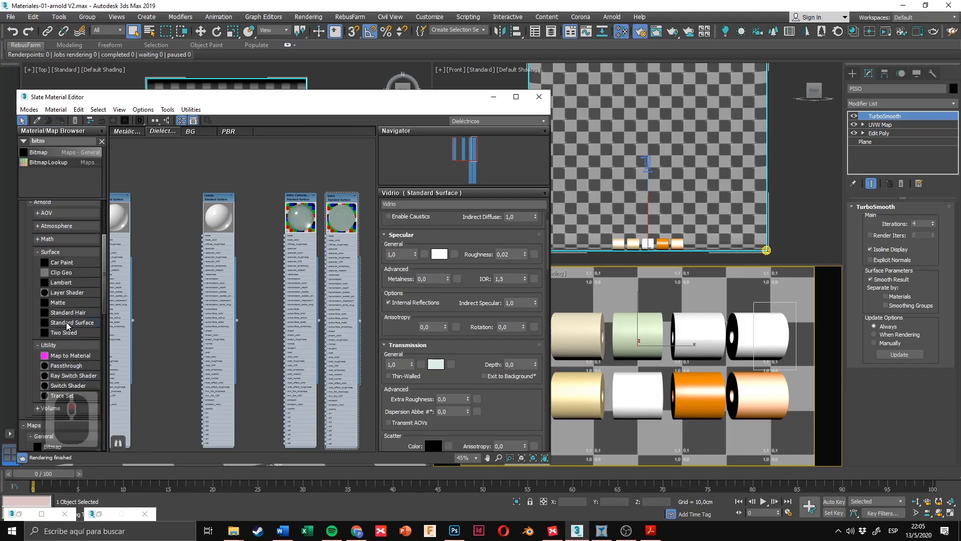
pyautogui.moveTo(68, 325); pyautogui.dragTo(261, 203)
pyautogui.scroll(6, 252, 195)
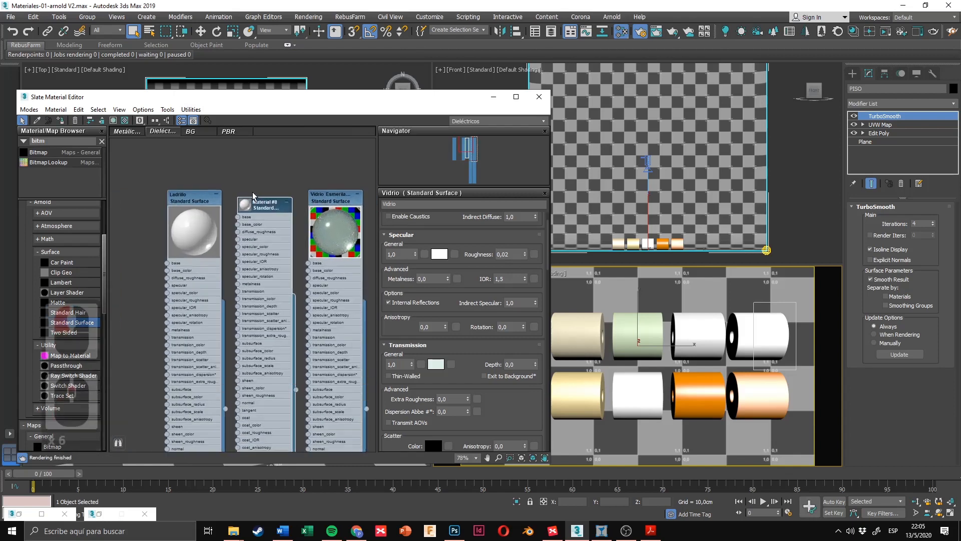
pyautogui.scroll(4, 253, 195)
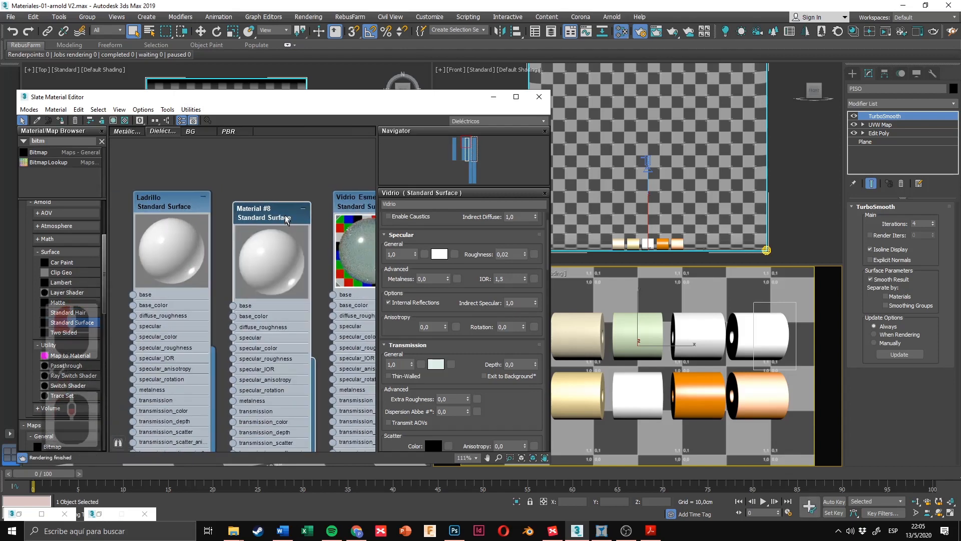
pyautogui.moveTo(286, 219); pyautogui.dragTo(285, 202)
# Step: Open the new material's parameters, name it Luz and show the checkered background in its preview
pyautogui.doubleClick(283, 198)
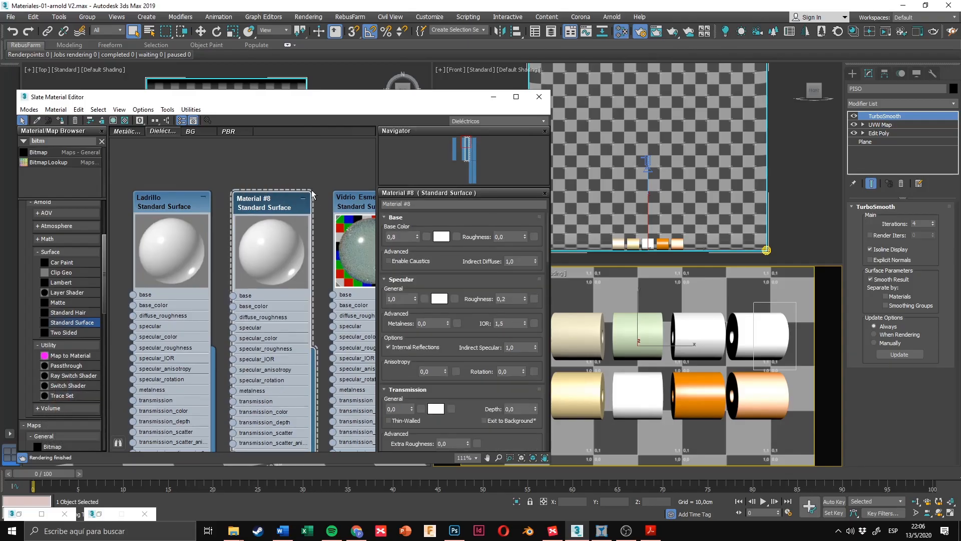
pyautogui.moveTo(338, 212); pyautogui.dragTo(314, 212, button='middle')
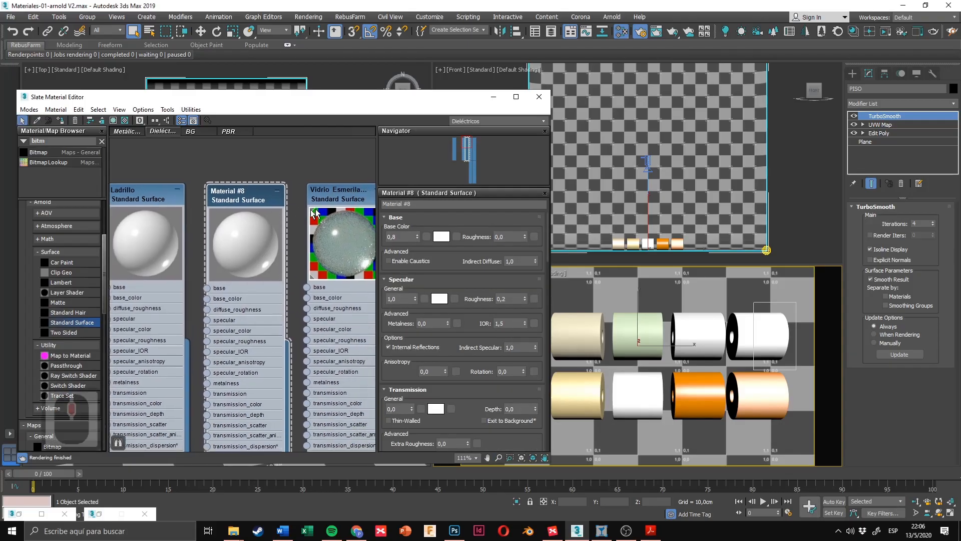
pyautogui.doubleClick(429, 205)
pyautogui.write('Luz')
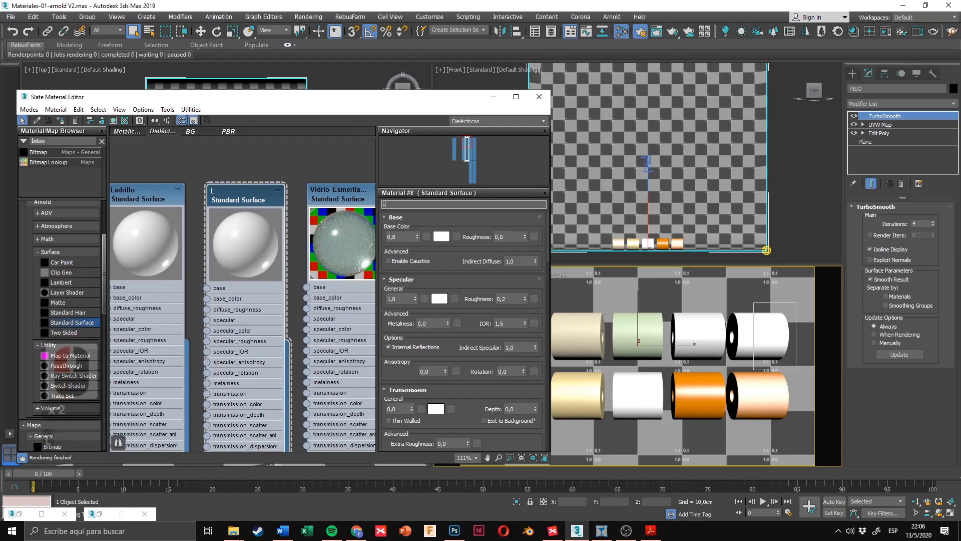
pyautogui.press('Delete')
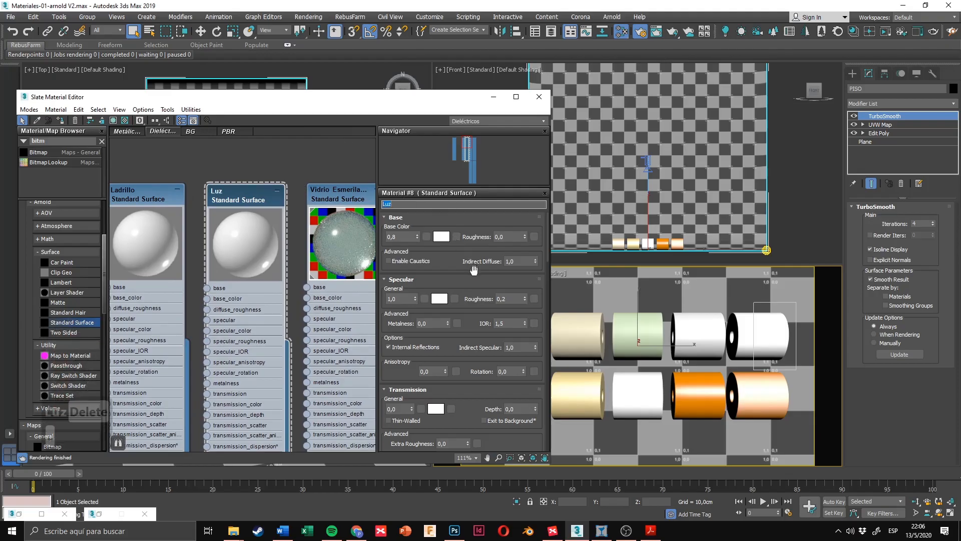
pyautogui.click(125, 120)
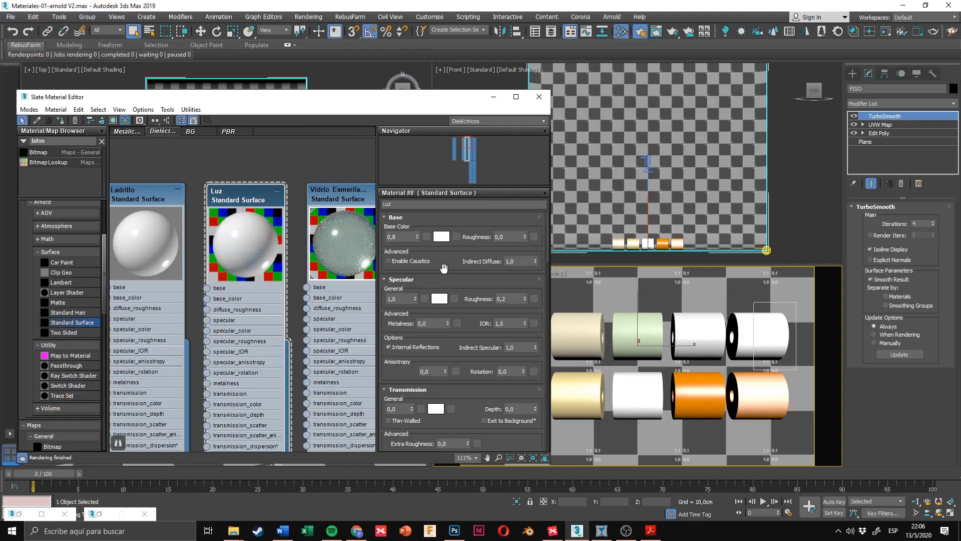
# Step: Set the Emission weight of the Luz material to 1.0
pyautogui.scroll(-1, 444, 268)
pyautogui.scroll(-4, 448, 251)
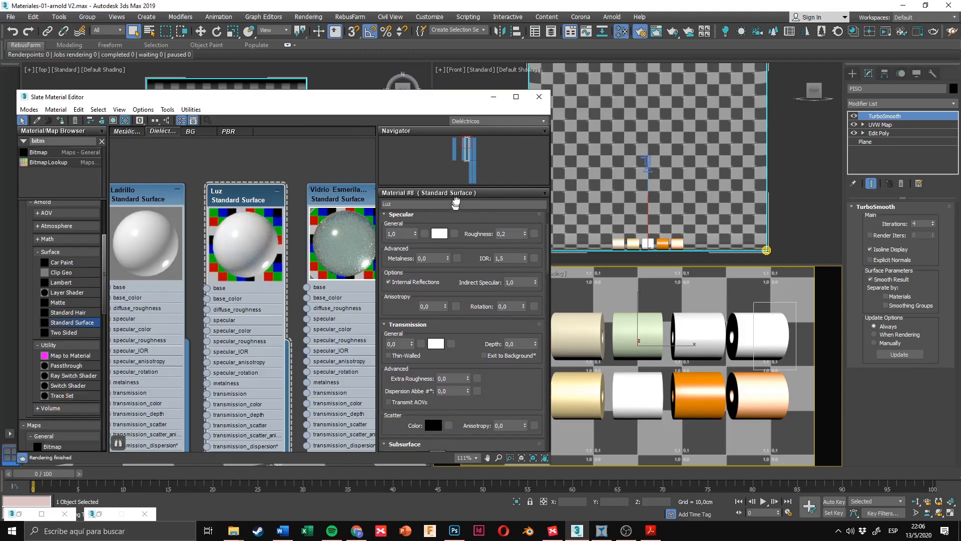
pyautogui.scroll(-3, 476, 300)
pyautogui.scroll(-3, 474, 285)
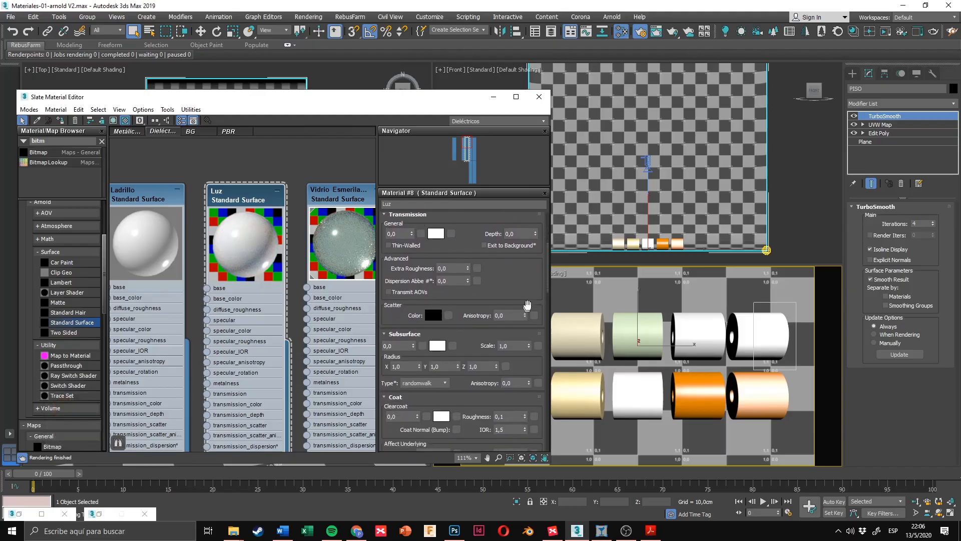
pyautogui.scroll(-3, 526, 302)
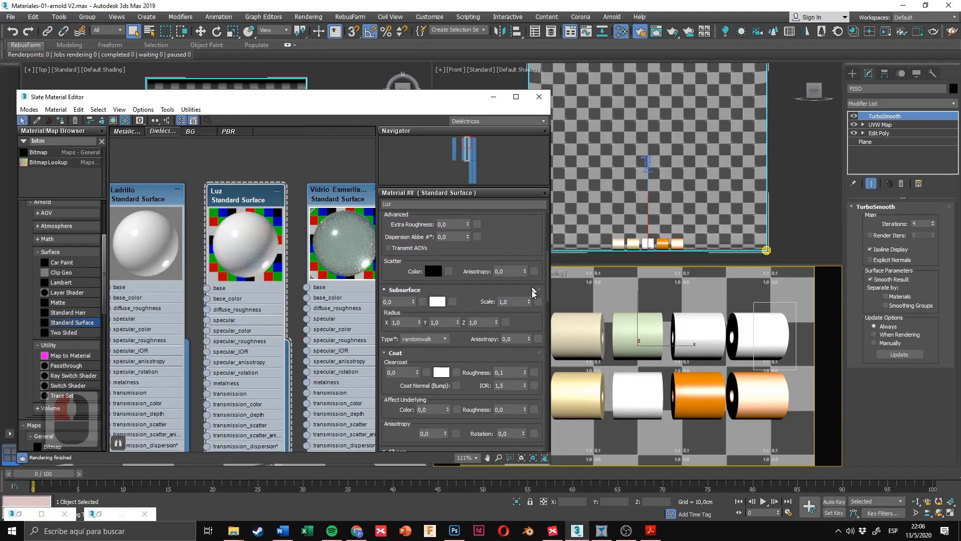
pyautogui.scroll(-3, 536, 235)
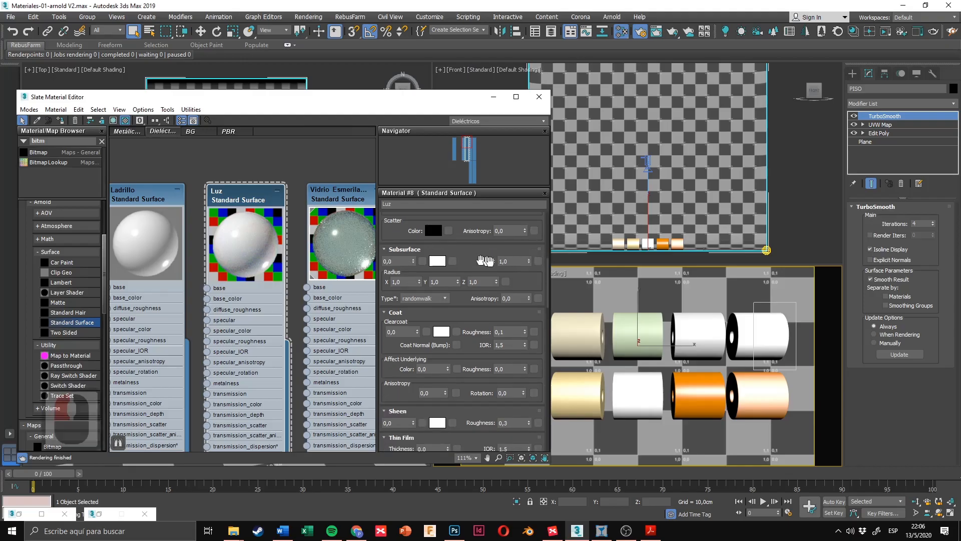
pyautogui.scroll(-5, 499, 273)
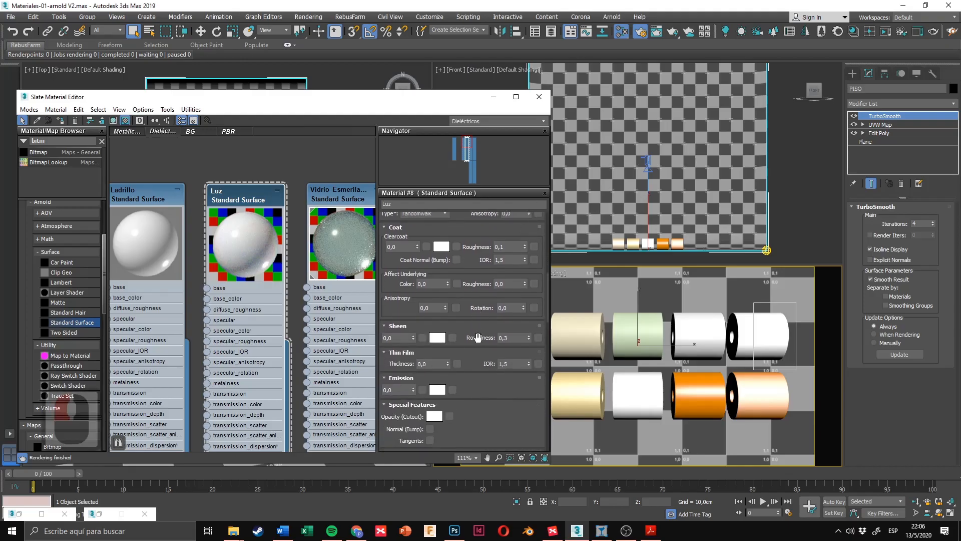
pyautogui.scroll(-5, 466, 272)
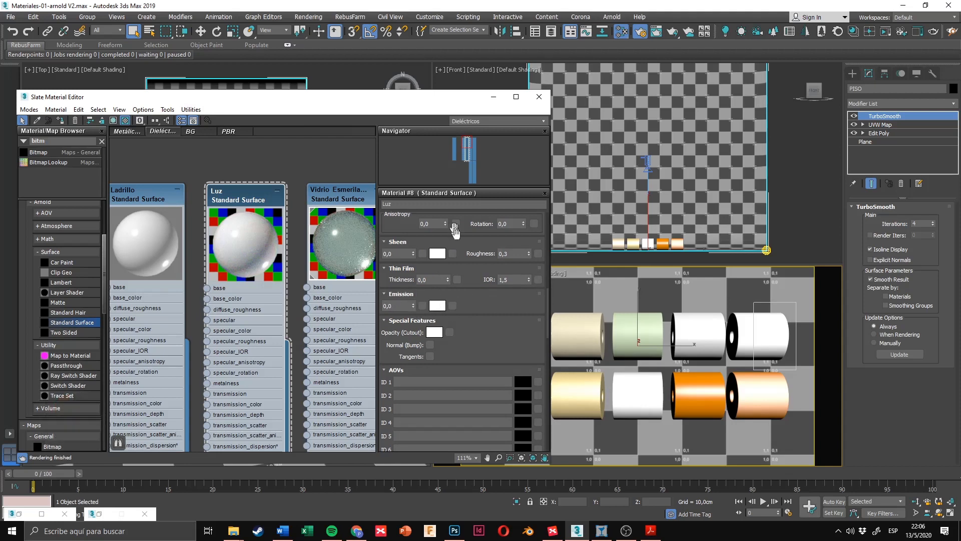
pyautogui.scroll(1, 450, 308)
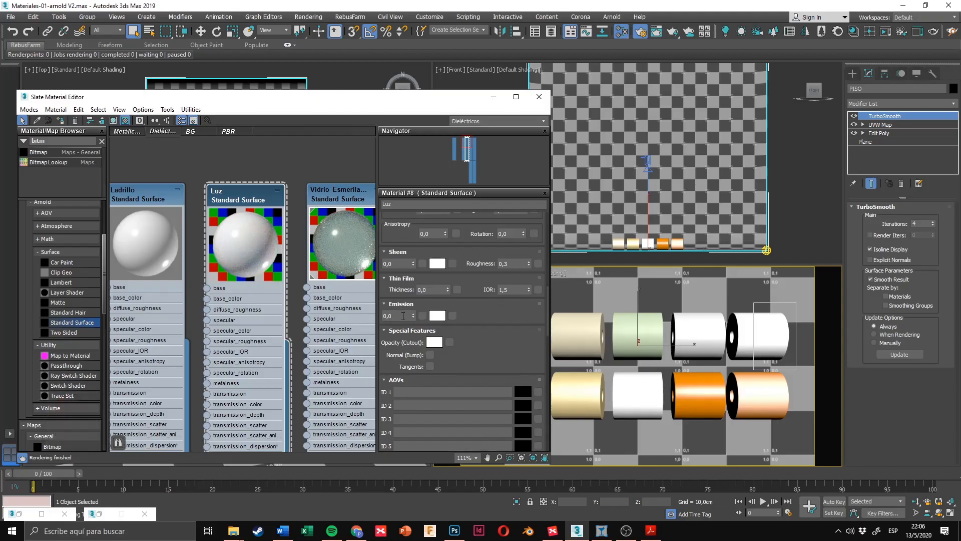
pyautogui.moveTo(403, 316); pyautogui.dragTo(387, 315)
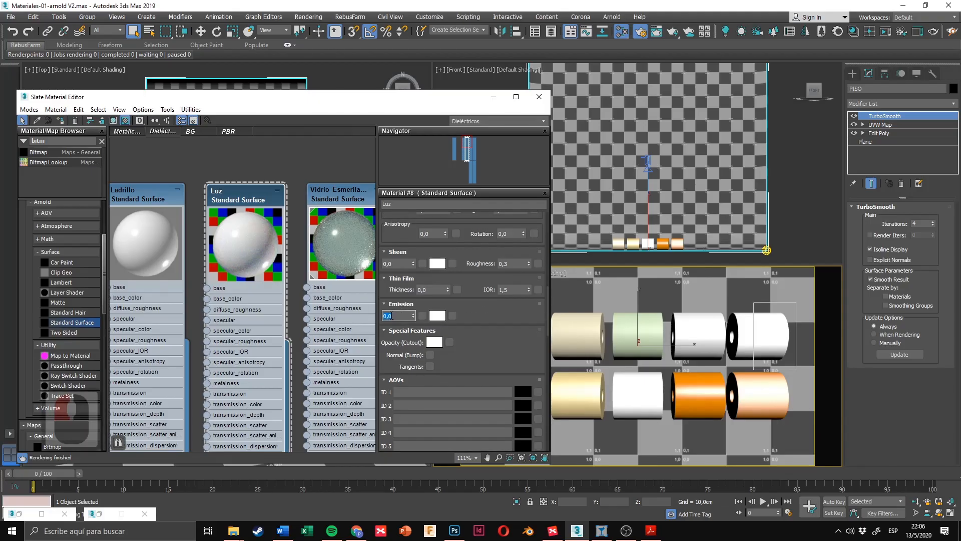
pyautogui.write('1')
pyautogui.press('Return')
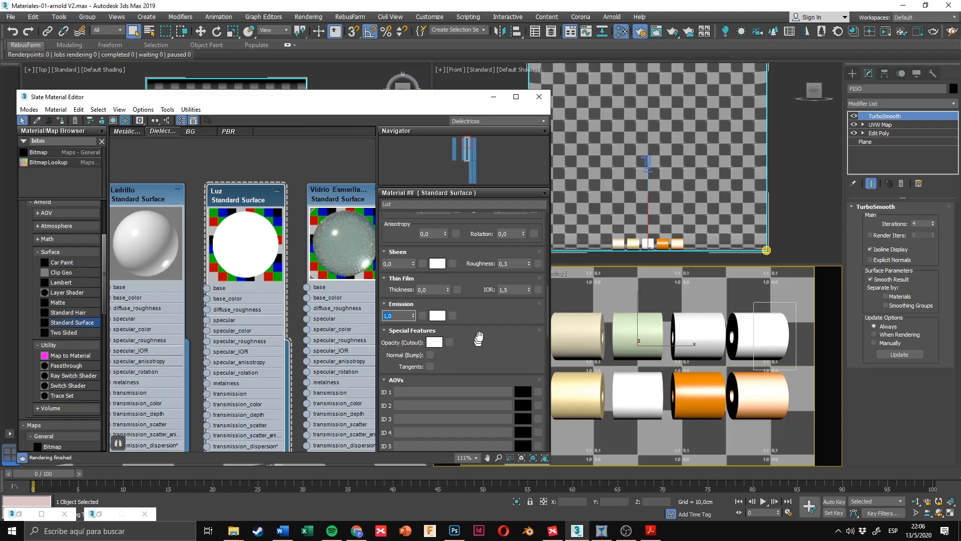
# Step: Change the Luz material's emission color to a teal of about 0.275 red, 0.702 green and 0.616 blue
pyautogui.moveTo(479, 317); pyautogui.dragTo(479, 322)
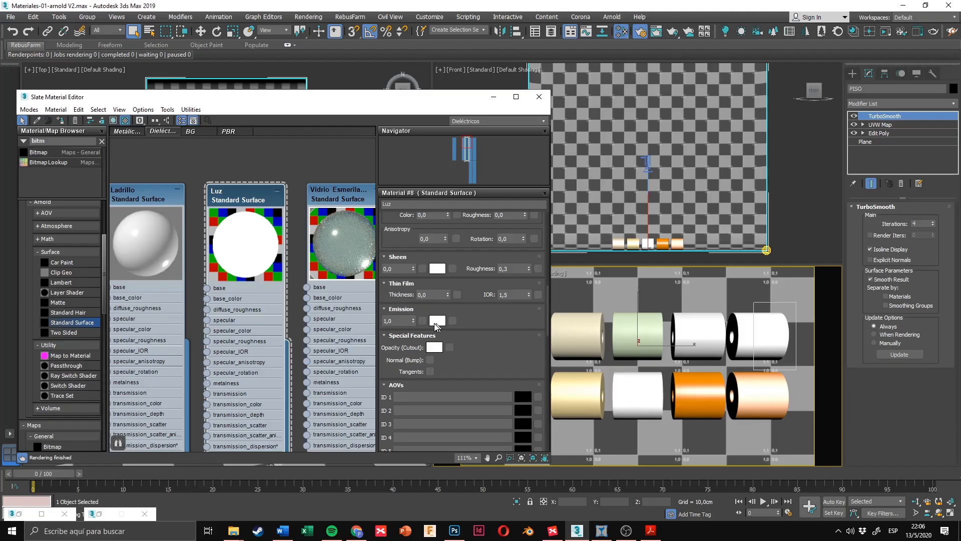
pyautogui.moveTo(404, 320); pyautogui.dragTo(384, 320)
pyautogui.click(439, 321)
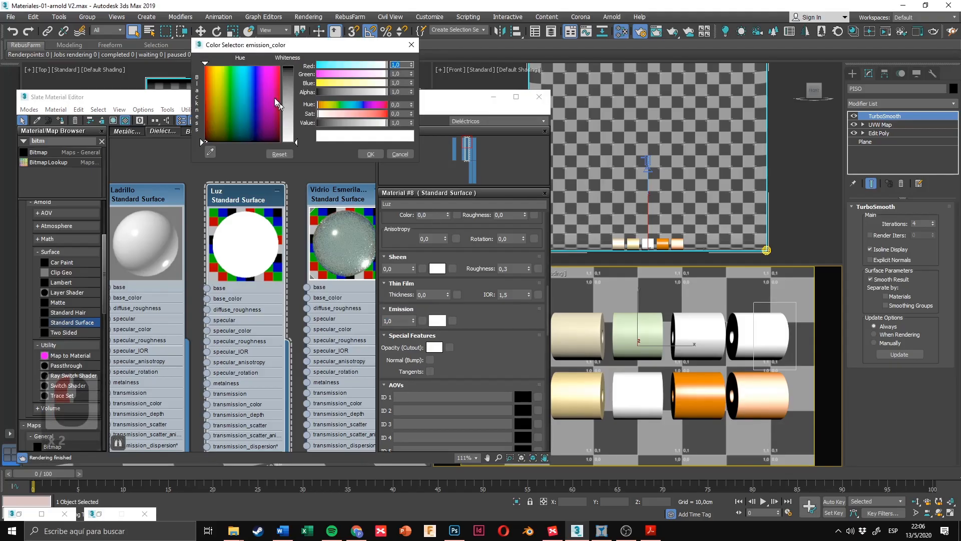
pyautogui.click(240, 97)
pyautogui.moveTo(288, 95); pyautogui.dragTo(289, 88)
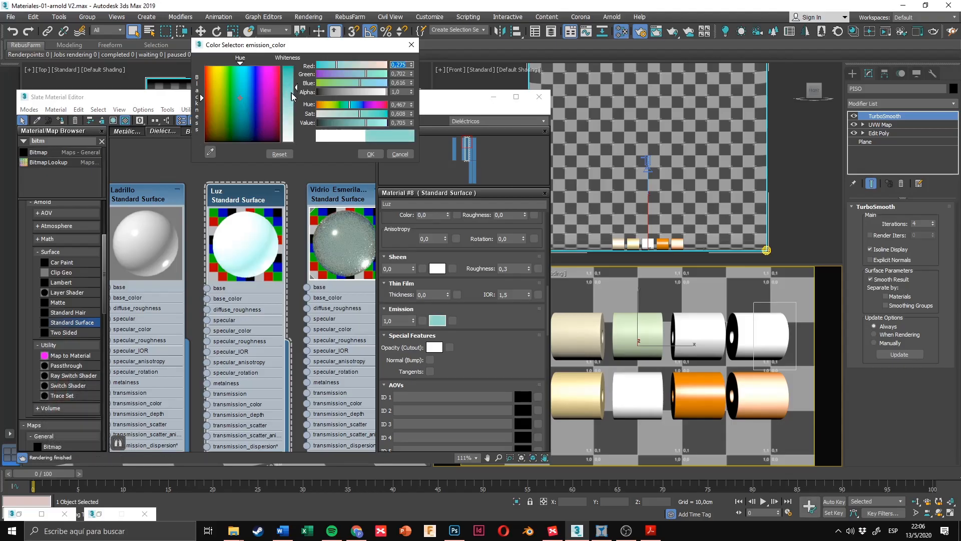
pyautogui.click(369, 155)
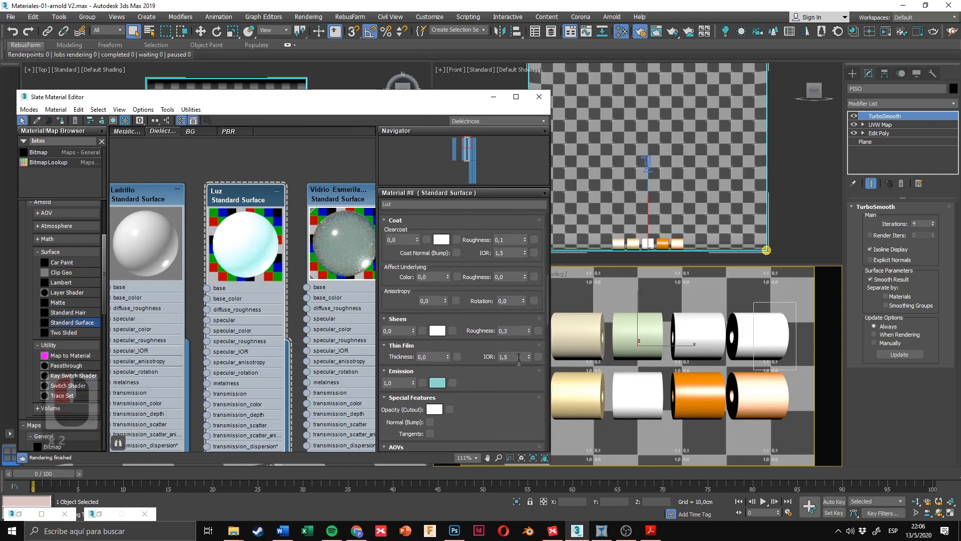
# Step: Paste the teal emission color into the Luz material's Base Color
pyautogui.scroll(4, 518, 336)
pyautogui.scroll(15, 518, 337)
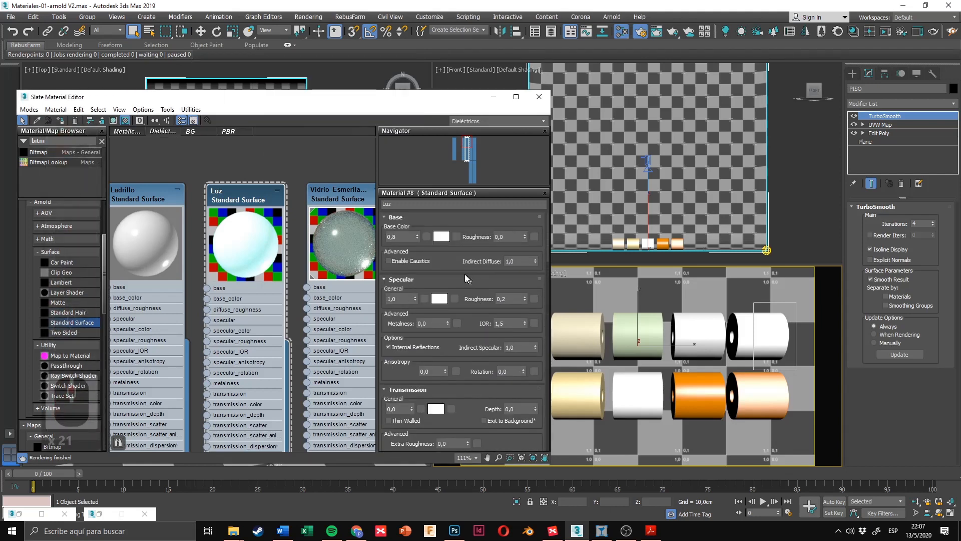
pyautogui.rightClick(446, 240)
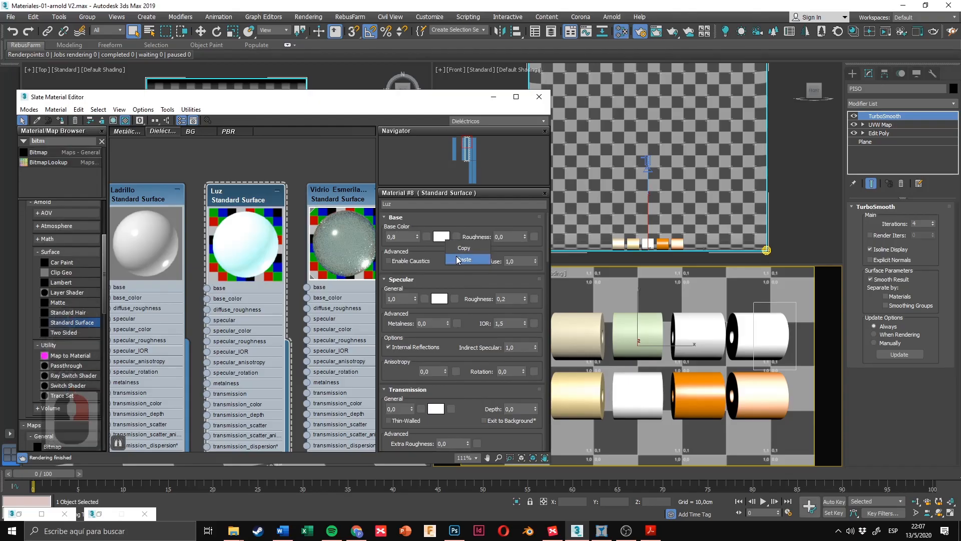
pyautogui.click(453, 254)
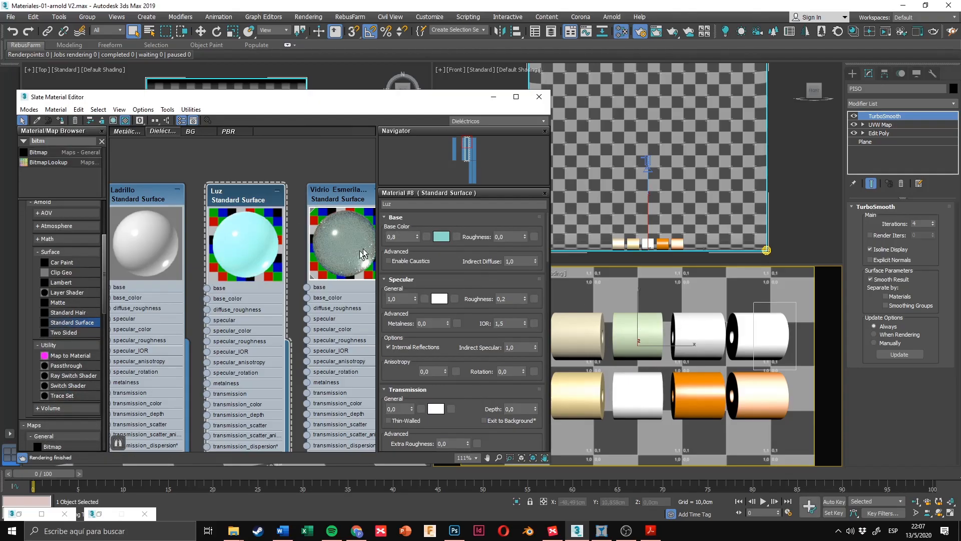
pyautogui.scroll(-2, 455, 300)
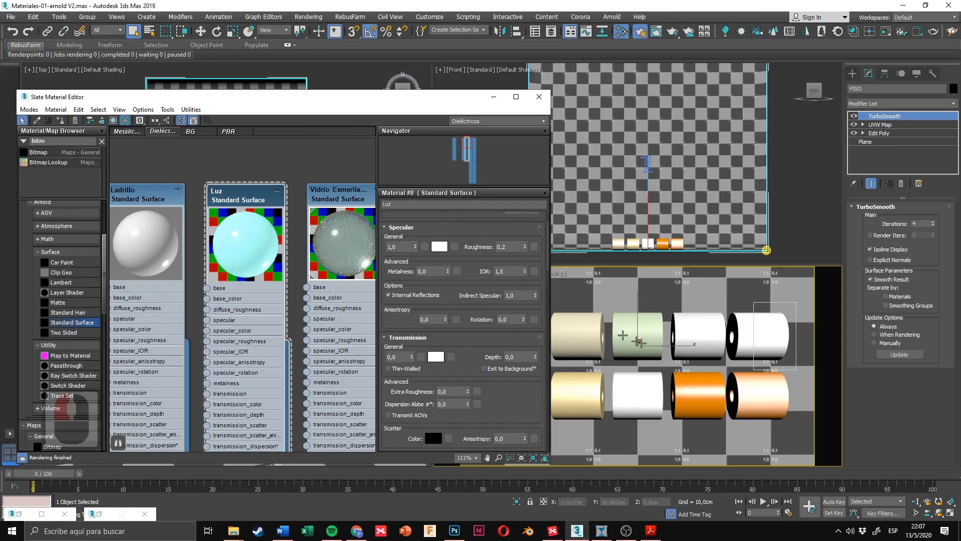
pyautogui.scroll(-6, 447, 295)
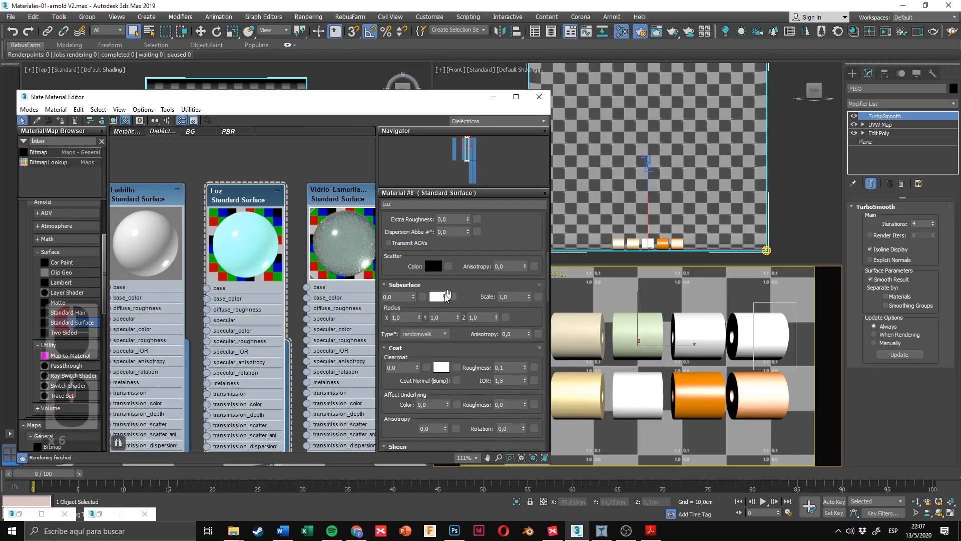
# Step: Examine the Luz material's Emission, Coat, Subsurface, Transmission, Specular and Base parameters
pyautogui.scroll(-3, 447, 295)
pyautogui.scroll(-2, 470, 373)
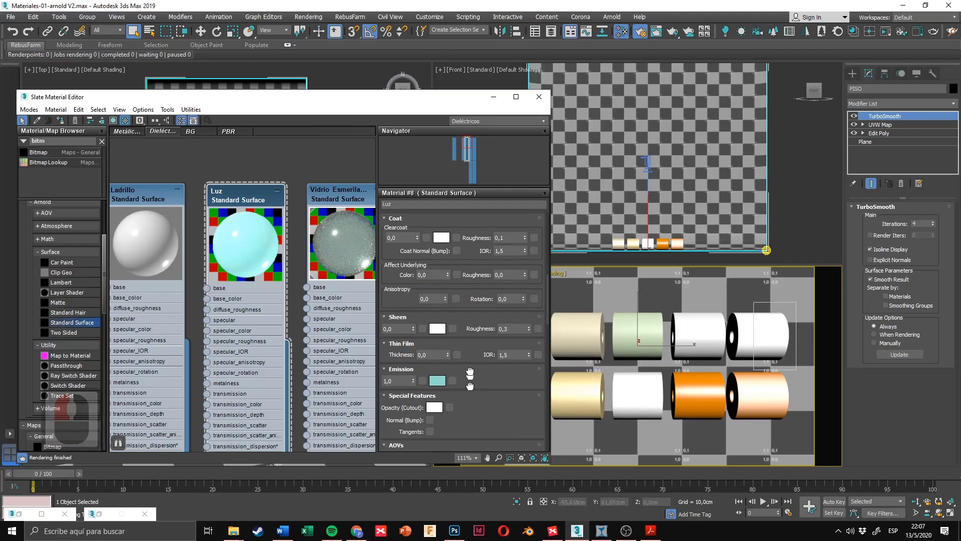
pyautogui.scroll(-1, 469, 373)
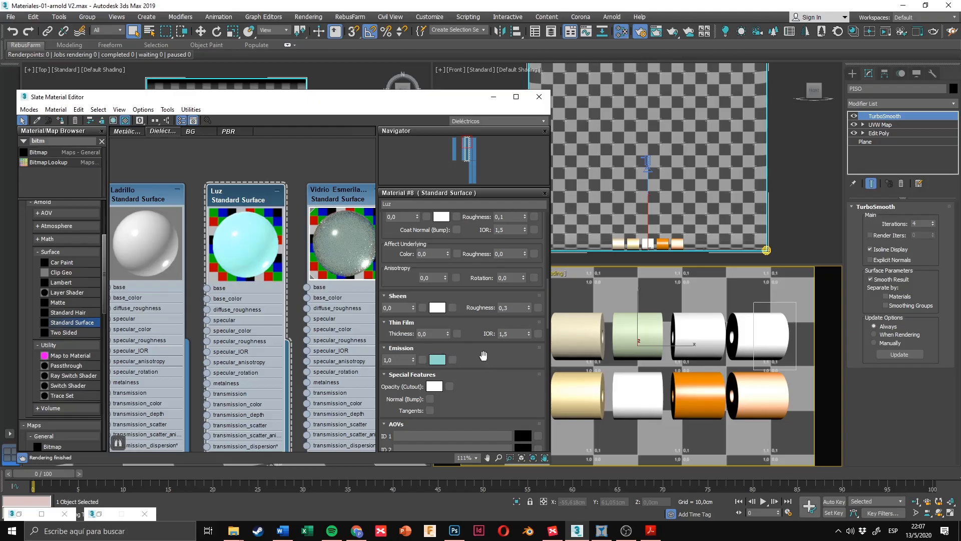
pyautogui.scroll(2, 483, 356)
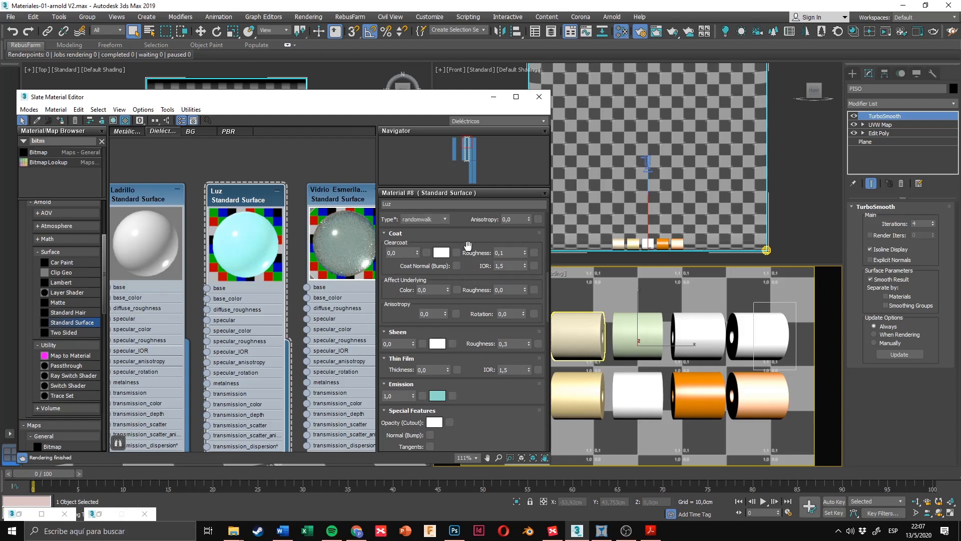
pyautogui.scroll(3, 471, 280)
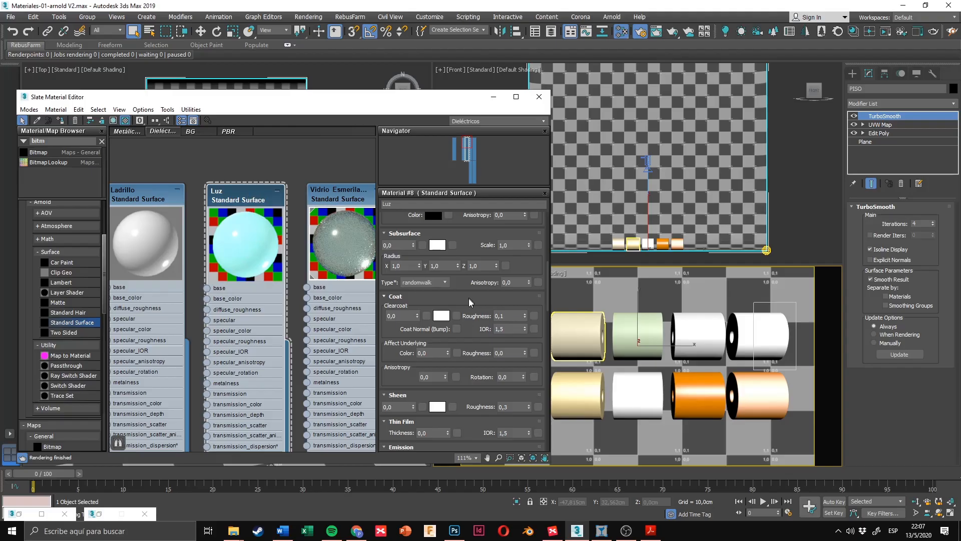
pyautogui.scroll(2, 469, 297)
pyautogui.scroll(3, 471, 270)
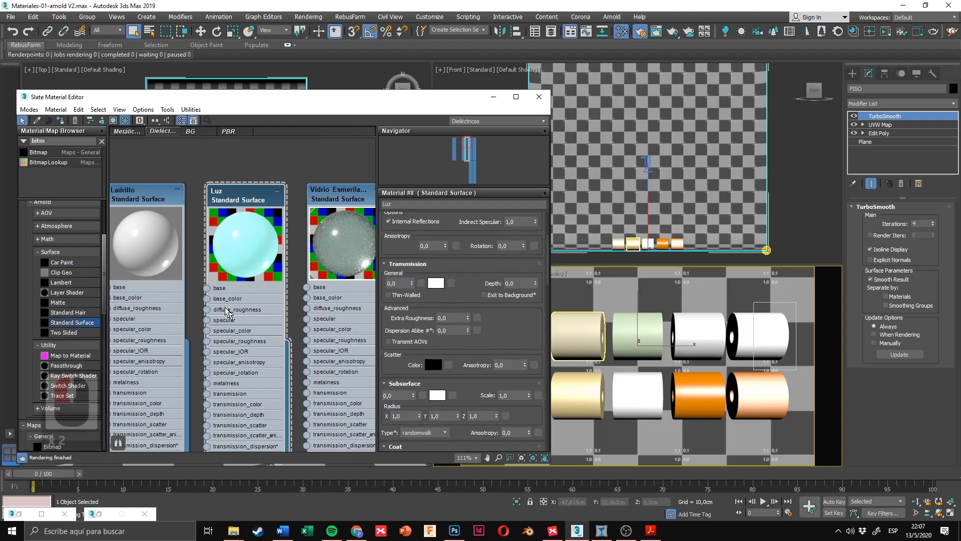
pyautogui.scroll(2, 457, 306)
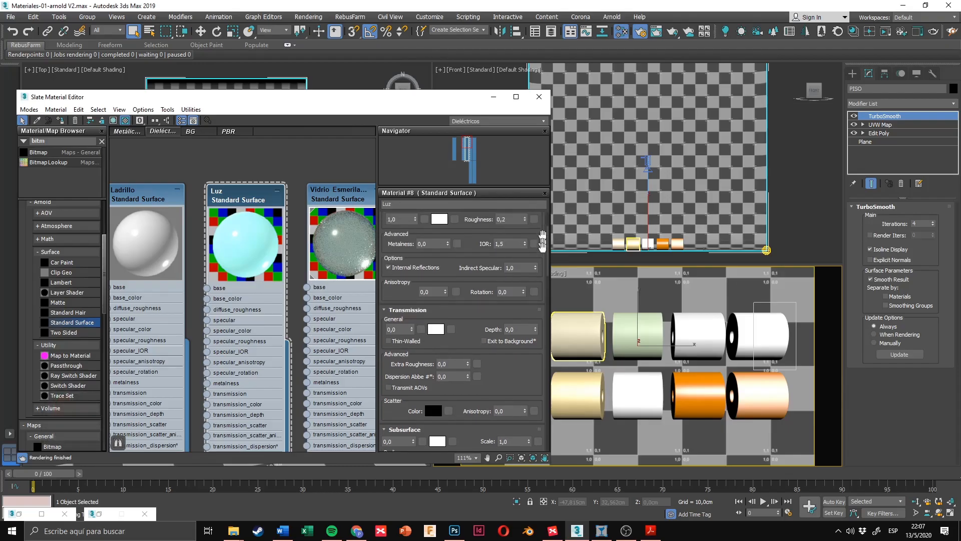
pyautogui.scroll(1, 512, 402)
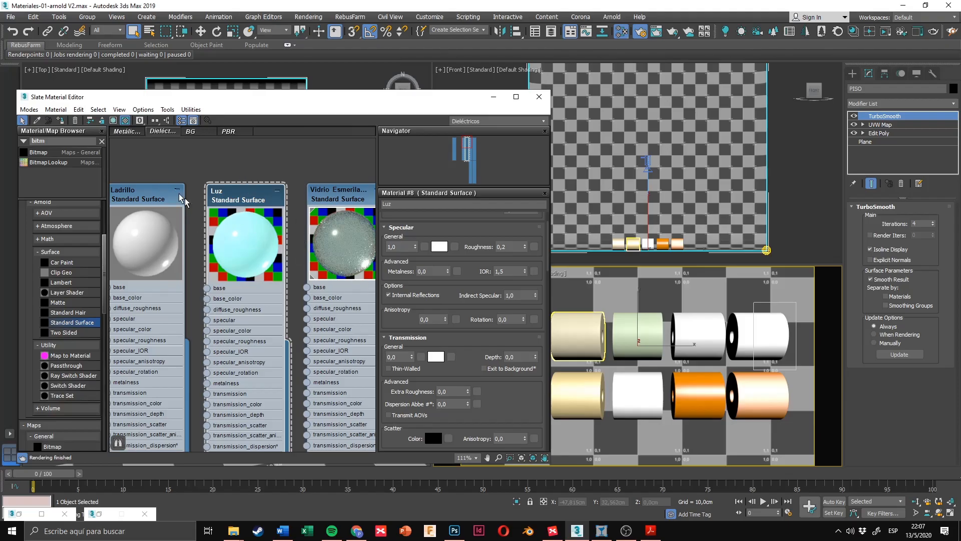
pyautogui.moveTo(463, 289); pyautogui.dragTo(469, 345)
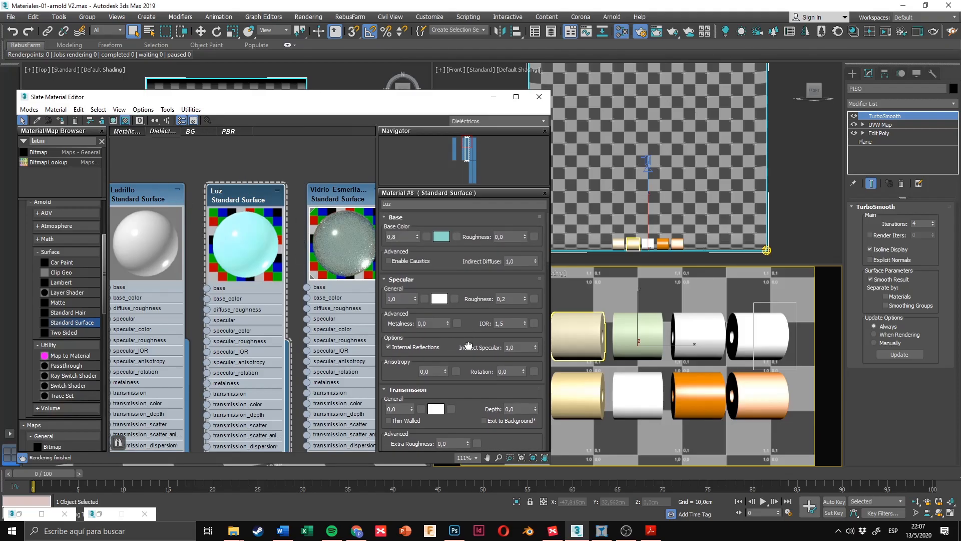
pyautogui.moveTo(445, 261); pyautogui.dragTo(450, 189)
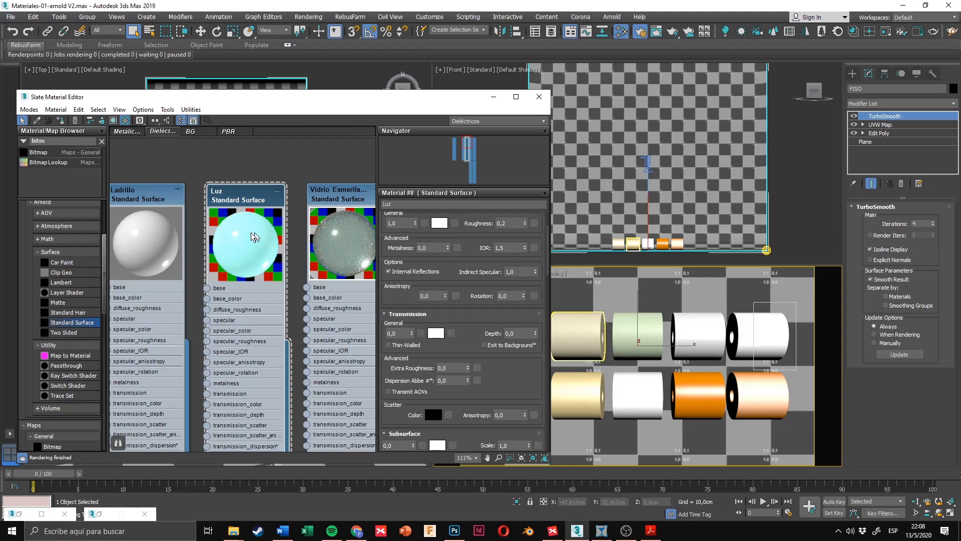
# Step: Set the Specular weight of the Luz material to 0.0
pyautogui.scroll(3, 431, 296)
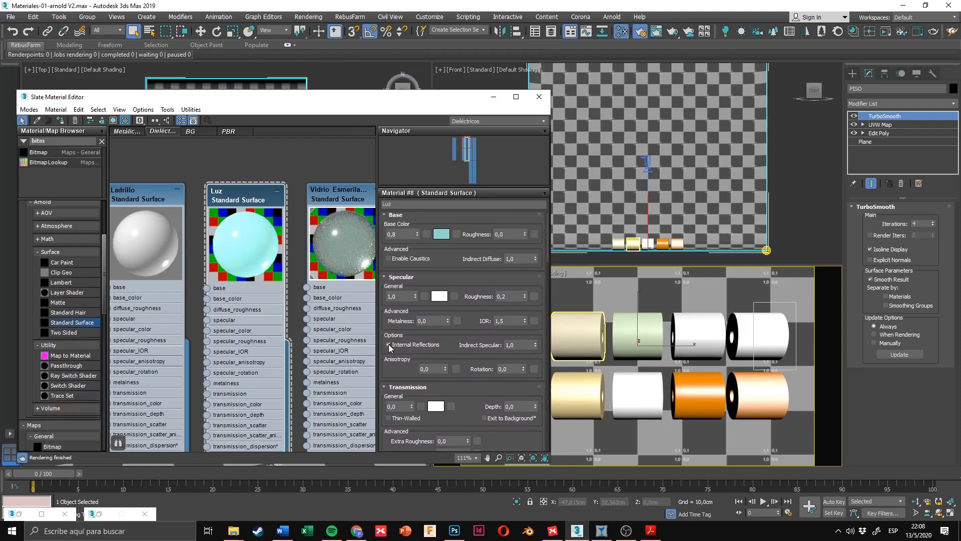
pyautogui.moveTo(414, 298); pyautogui.dragTo(414, 306)
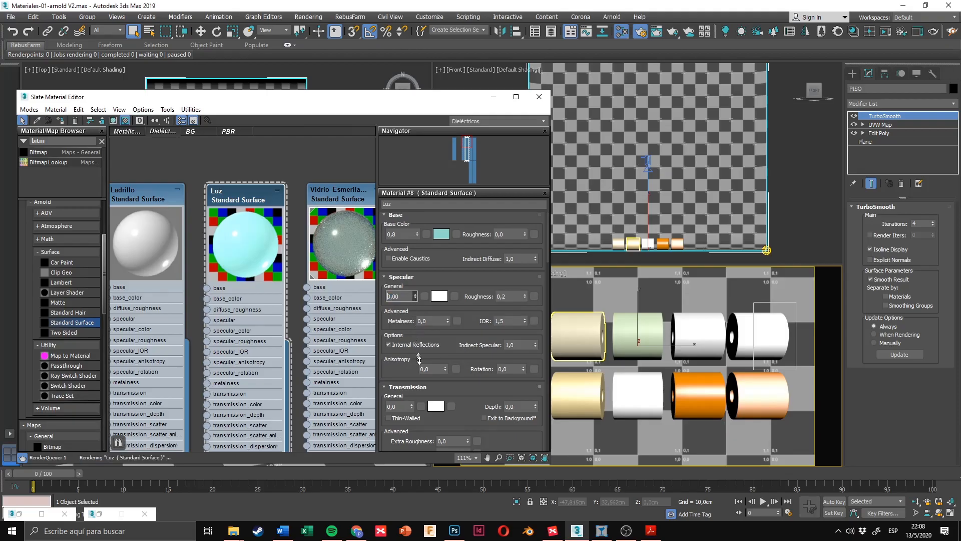
pyautogui.moveTo(419, 358); pyautogui.dragTo(421, 379)
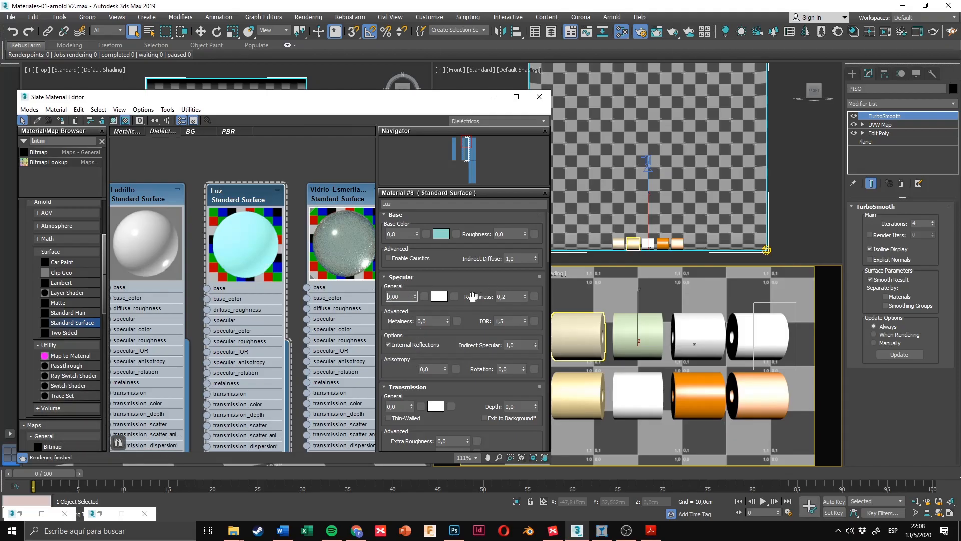
pyautogui.moveTo(466, 297); pyautogui.dragTo(454, 270)
pyautogui.doubleClick(395, 269)
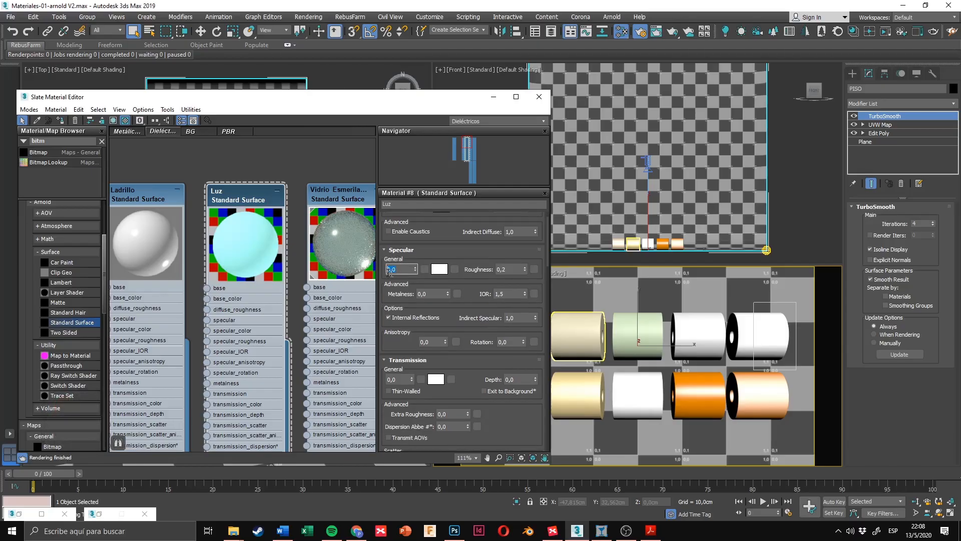
pyautogui.click(403, 268)
pyautogui.scroll(-1, 478, 268)
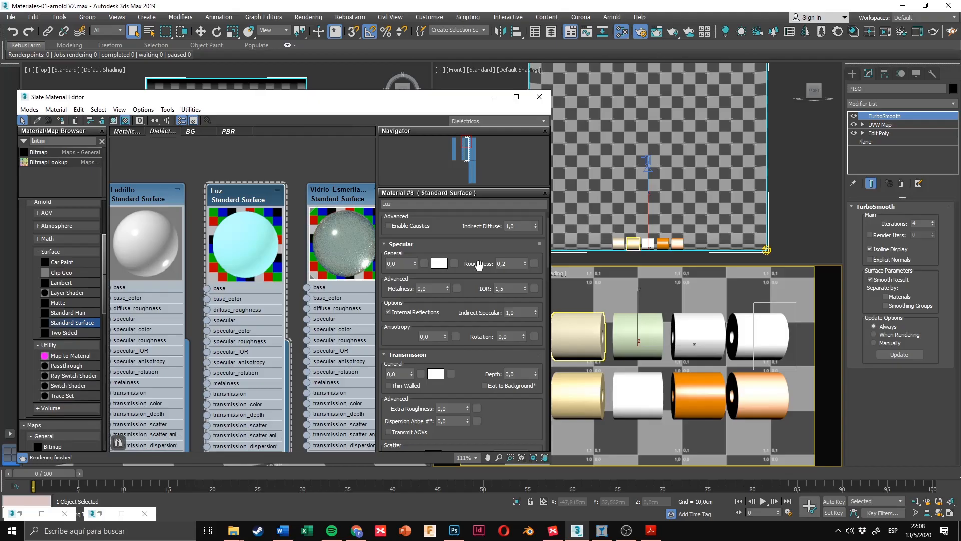
# Step: Change the Luz material's emission color to pure white and accept it
pyautogui.scroll(-13, 478, 266)
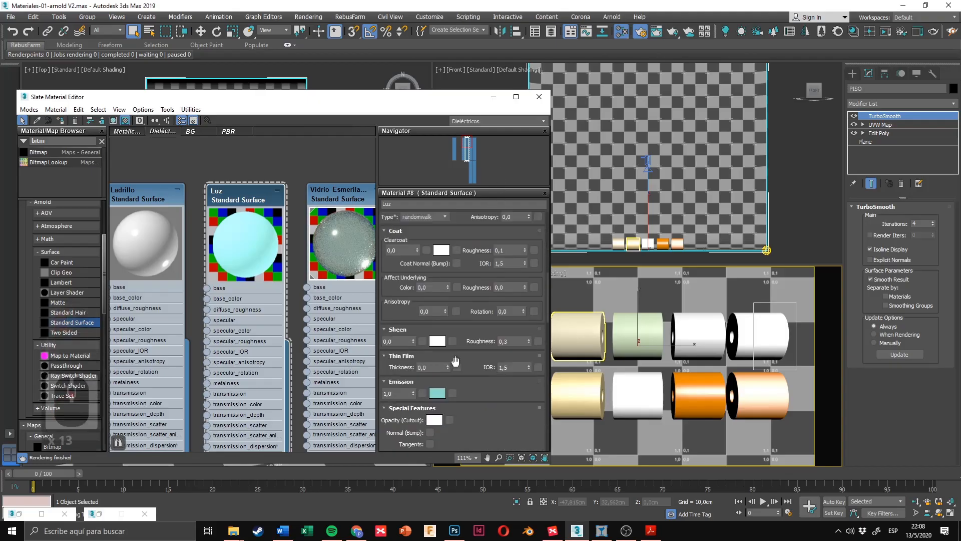
pyautogui.scroll(-1, 456, 360)
pyautogui.click(437, 379)
pyautogui.moveTo(296, 118); pyautogui.dragTo(345, 144)
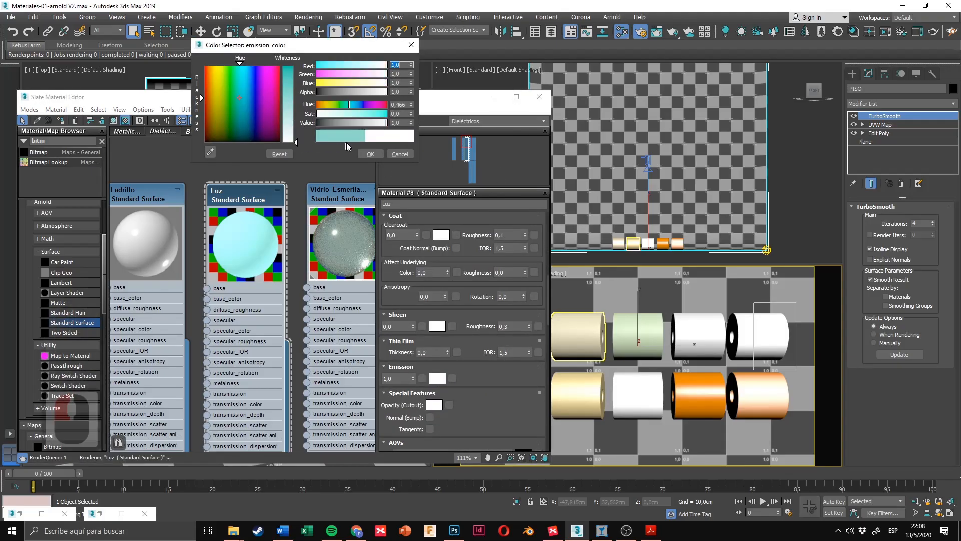
pyautogui.click(371, 153)
# Step: Change the Luz material's Base Color to white and accept it
pyautogui.scroll(6, 431, 226)
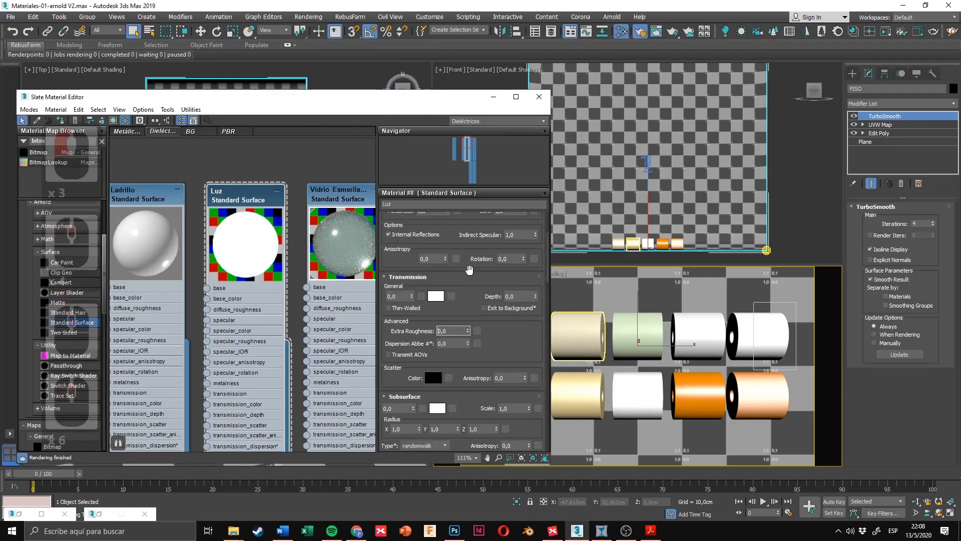
pyautogui.scroll(7, 469, 270)
pyautogui.click(441, 236)
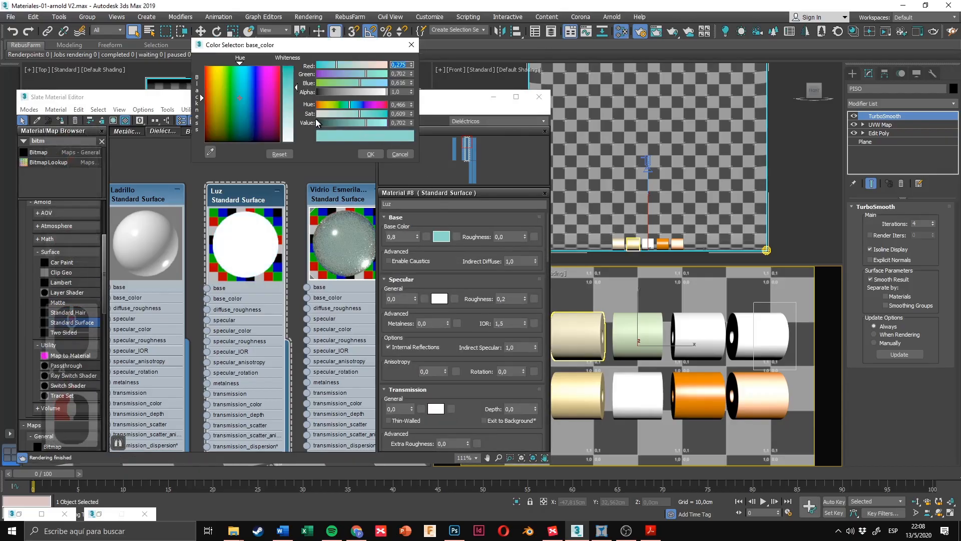
pyautogui.moveTo(296, 88); pyautogui.dragTo(308, 145)
pyautogui.click(370, 153)
# Step: Try lowering the Luz material's Emission weight to 0
pyautogui.moveTo(463, 295); pyautogui.dragTo(464, 256)
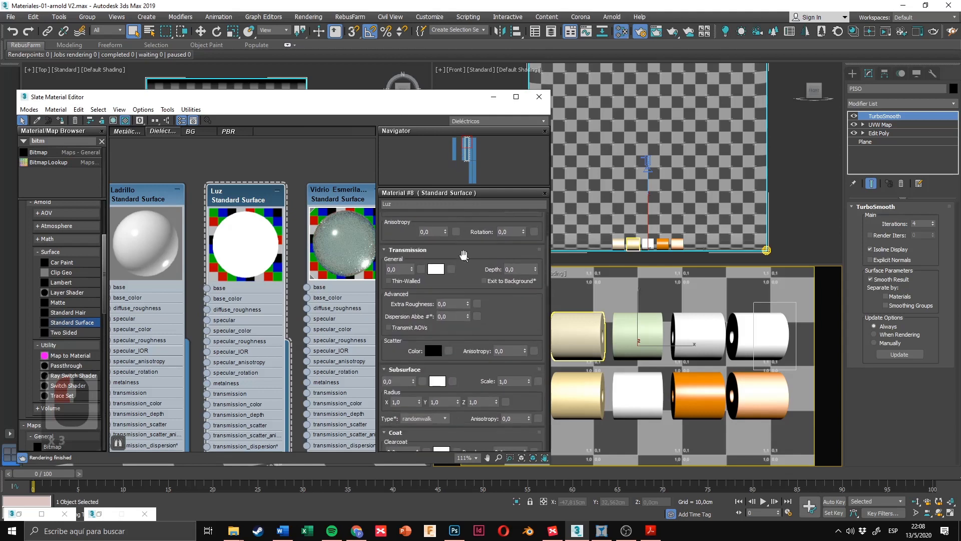
pyautogui.scroll(-7, 463, 258)
pyautogui.moveTo(398, 324); pyautogui.dragTo(350, 326)
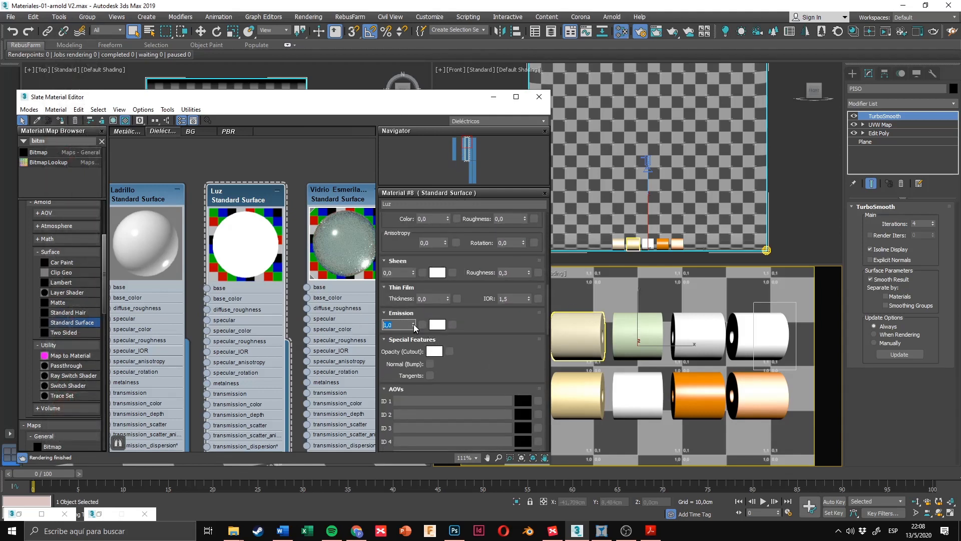
pyautogui.moveTo(414, 325); pyautogui.dragTo(419, 347)
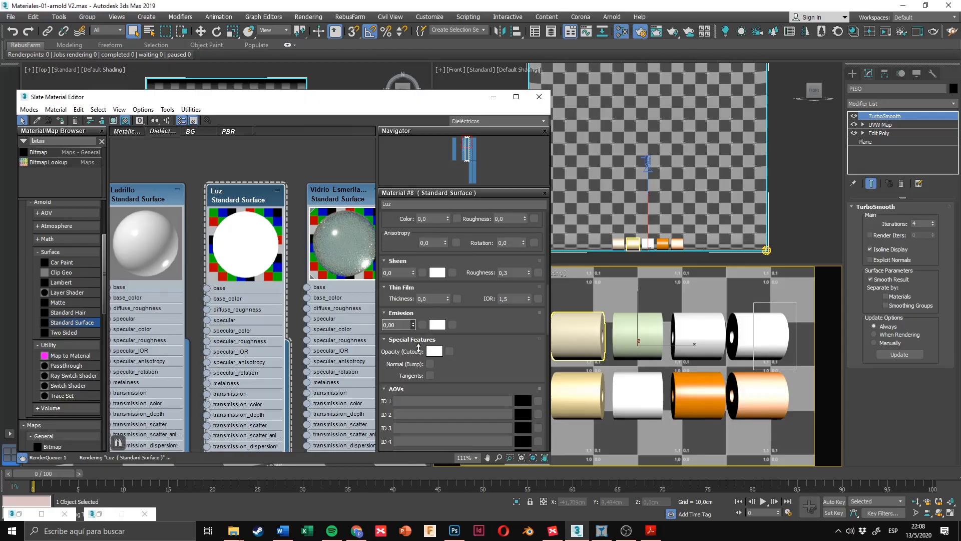
pyautogui.rightClick(418, 349)
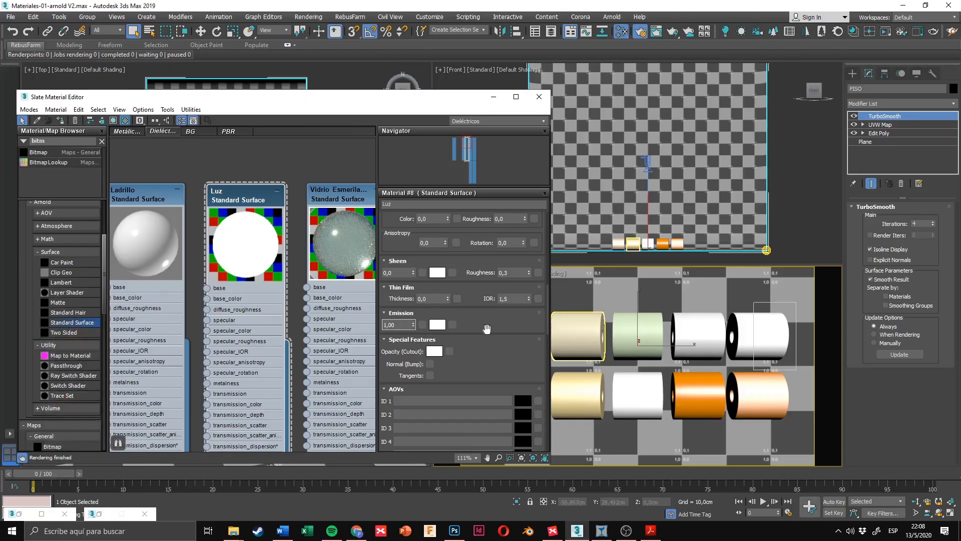
# Step: Assign the Luz material to the middle cylinder of the upper row in the viewport
pyautogui.scroll(1, 486, 328)
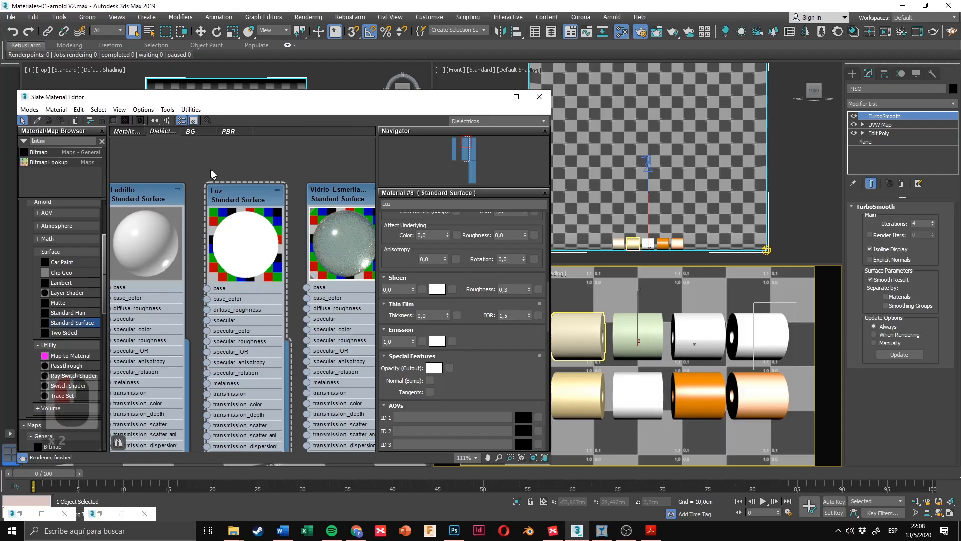
pyautogui.scroll(-10, 224, 177)
pyautogui.scroll(-1, 224, 179)
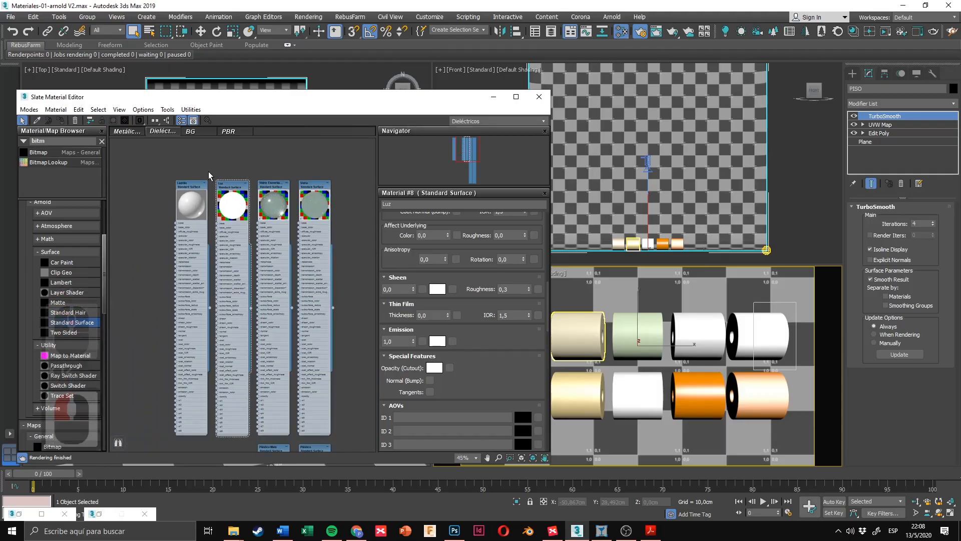
pyautogui.click(235, 210)
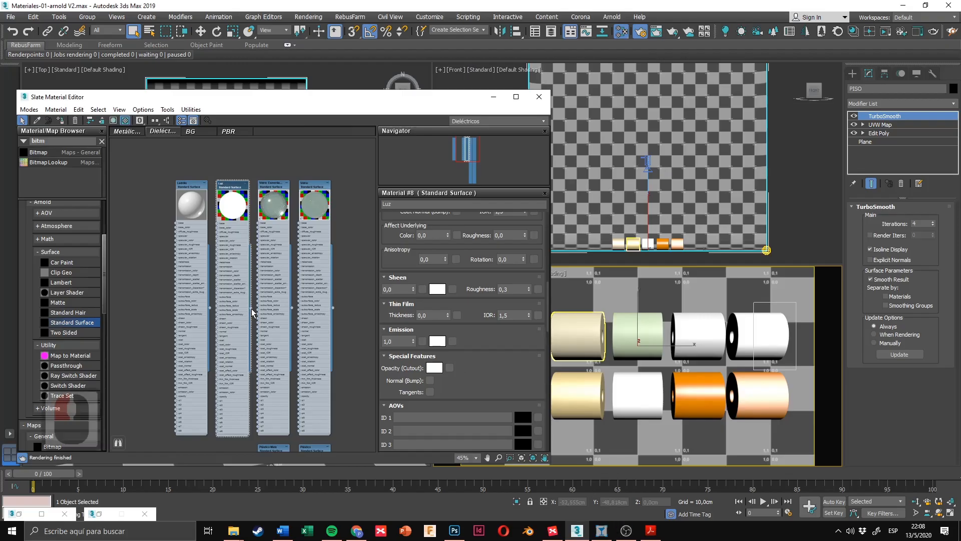
pyautogui.moveTo(252, 308); pyautogui.dragTo(632, 370)
pyautogui.moveTo(251, 309); pyautogui.dragTo(626, 351)
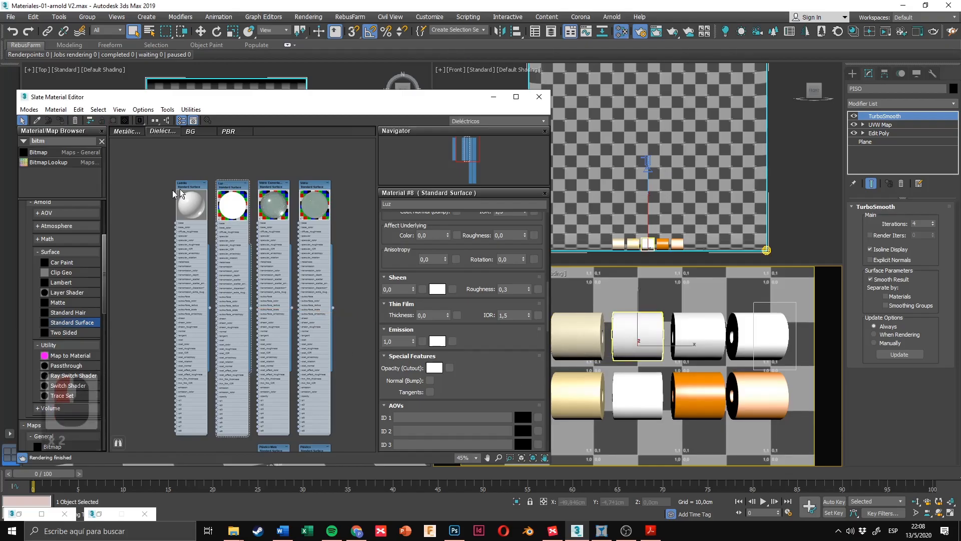
# Step: Check the remaining upper-row cylinders in the Materiales.pdf reference render in Acrobat Reader and return to the Ladrillo material in 3ds Max
pyautogui.moveTo(168, 195); pyautogui.dragTo(269, 203, button='middle')
pyautogui.scroll(7, 292, 199)
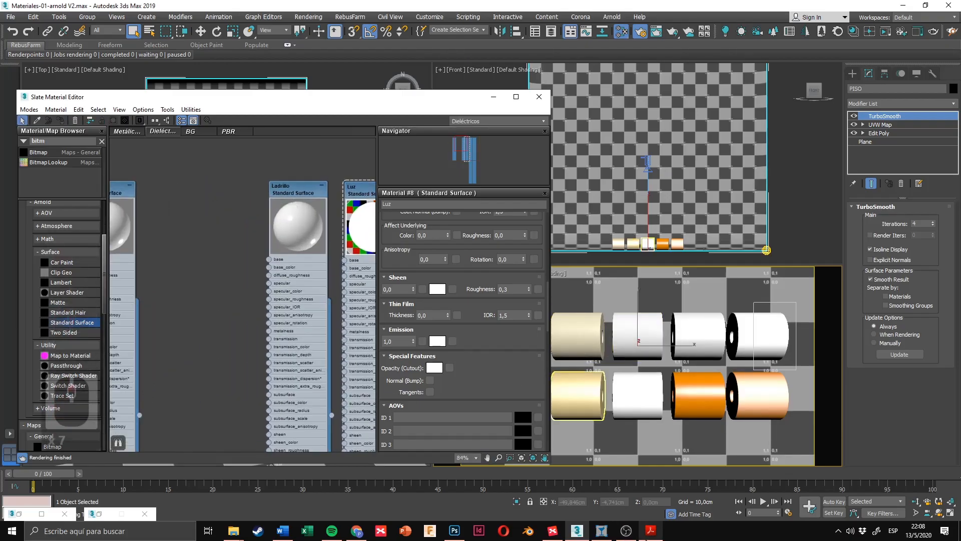
pyautogui.click(651, 530)
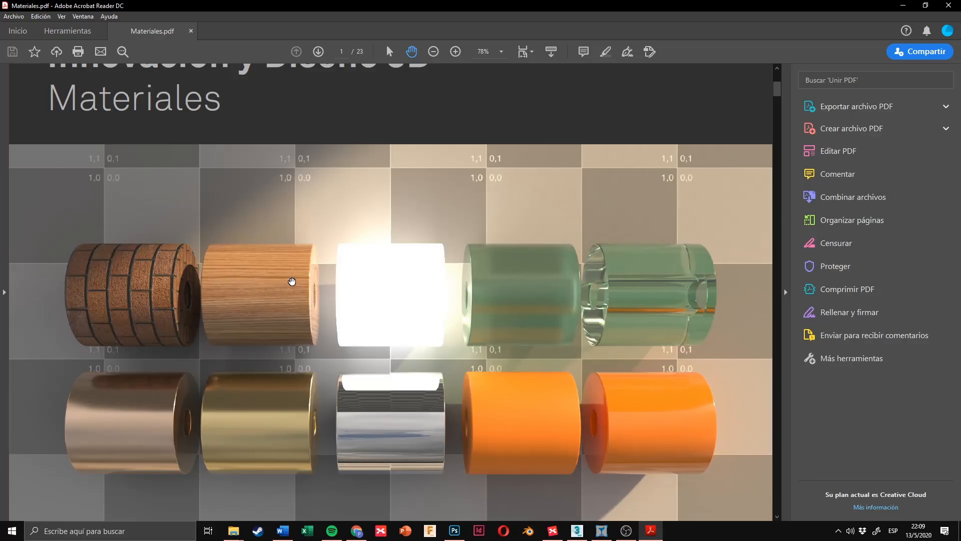
pyautogui.click(579, 530)
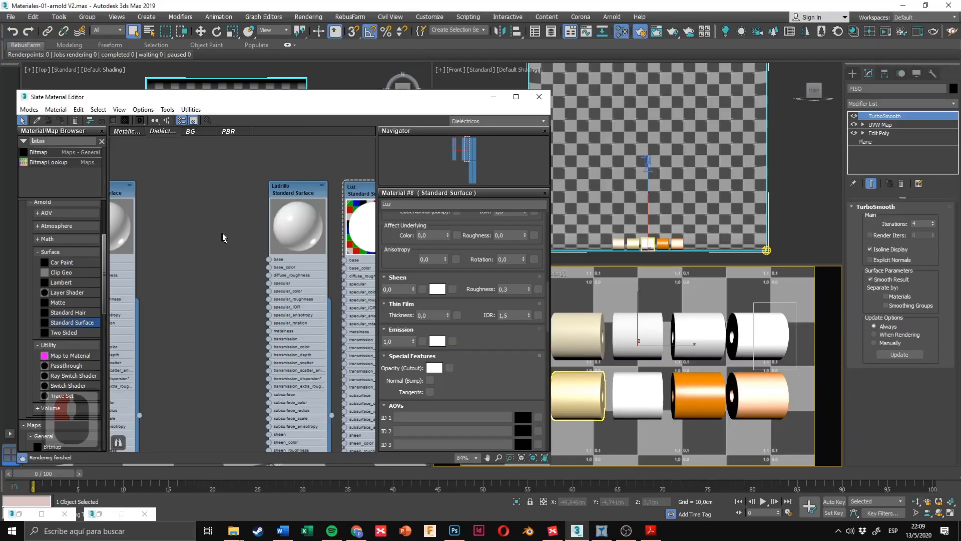
pyautogui.moveTo(222, 232); pyautogui.dragTo(203, 248, button='middle')
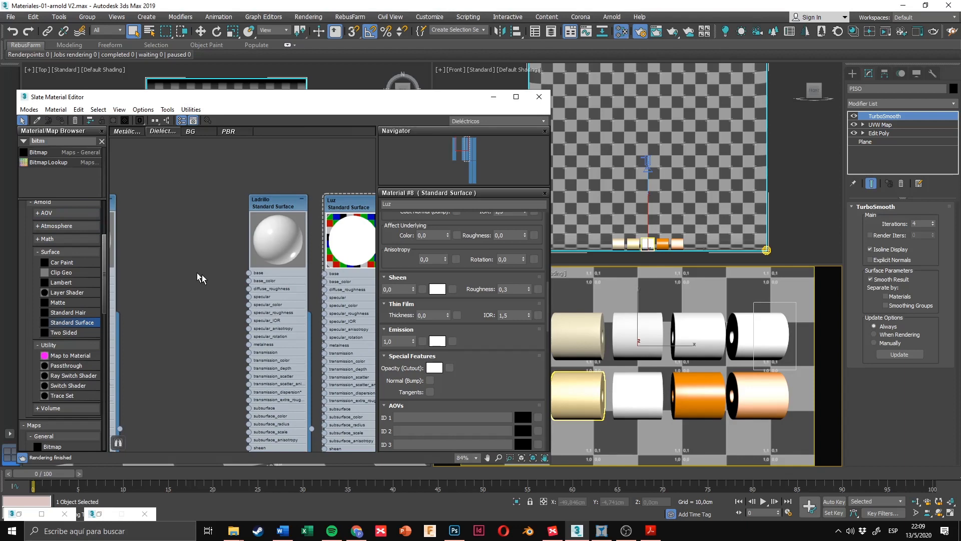
pyautogui.moveTo(280, 255); pyautogui.dragTo(246, 257, button='middle')
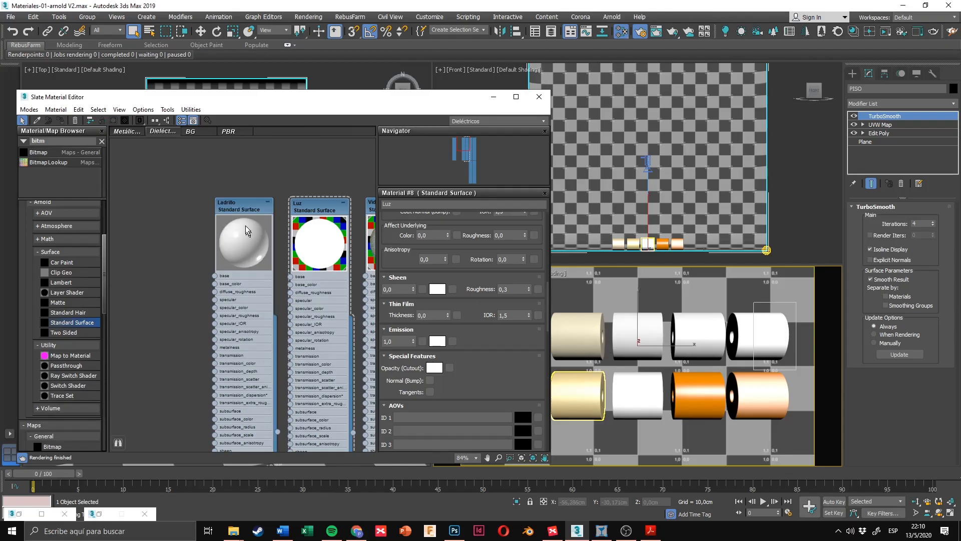
# Step: Bring wood_1_diff.JPG from the Texturas folder into the Dieléctricos material view as a Bitmap map beside Ladrillo and open its parameters
pyautogui.click(234, 531)
pyautogui.click(217, 494)
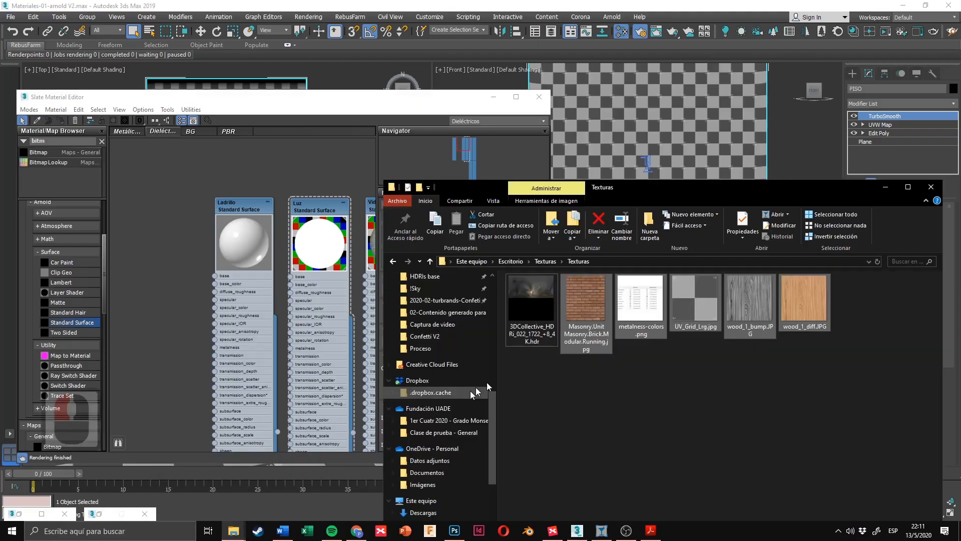
pyautogui.moveTo(656, 185); pyautogui.dragTo(660, 114)
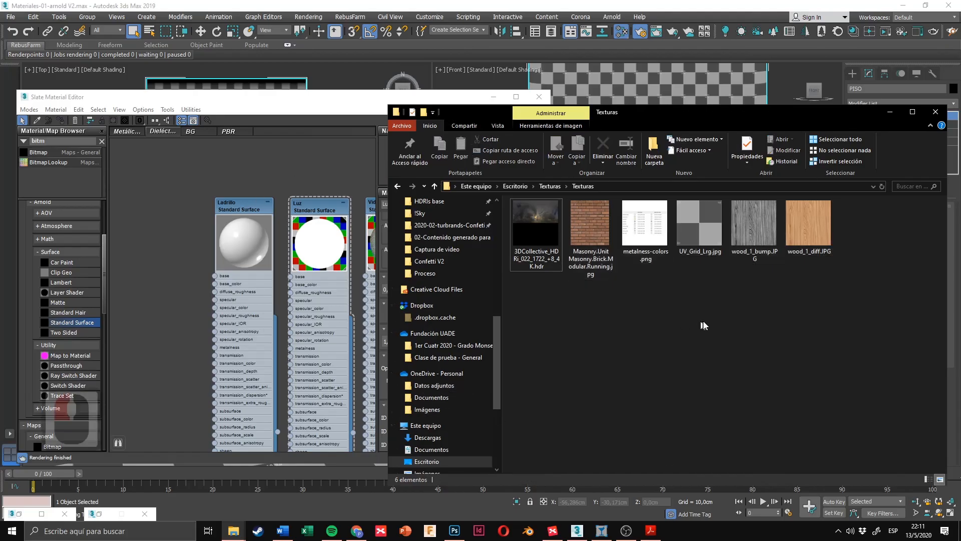
pyautogui.click(809, 219)
pyautogui.moveTo(809, 215); pyautogui.dragTo(147, 222)
pyautogui.doubleClick(159, 204)
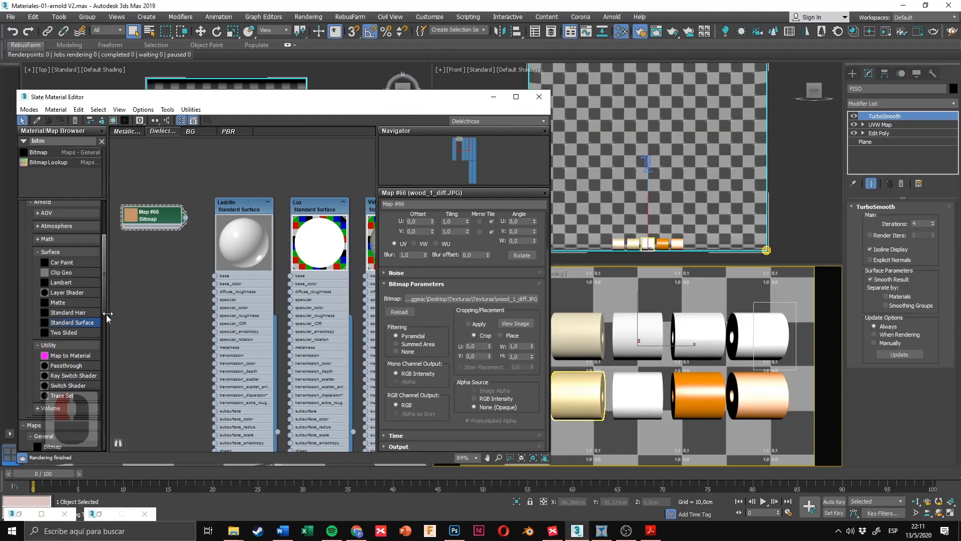
pyautogui.scroll(-3, 89, 316)
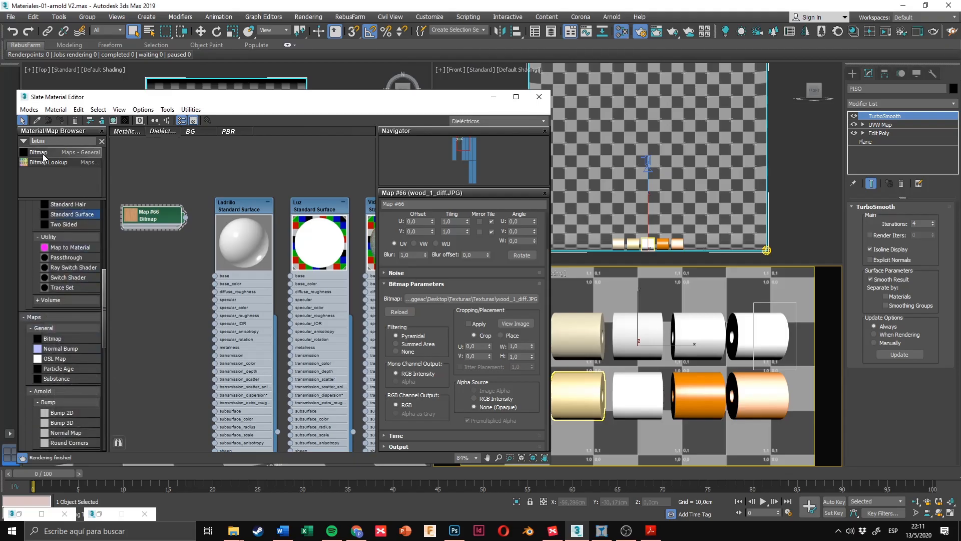
pyautogui.moveTo(43, 154); pyautogui.dragTo(193, 168)
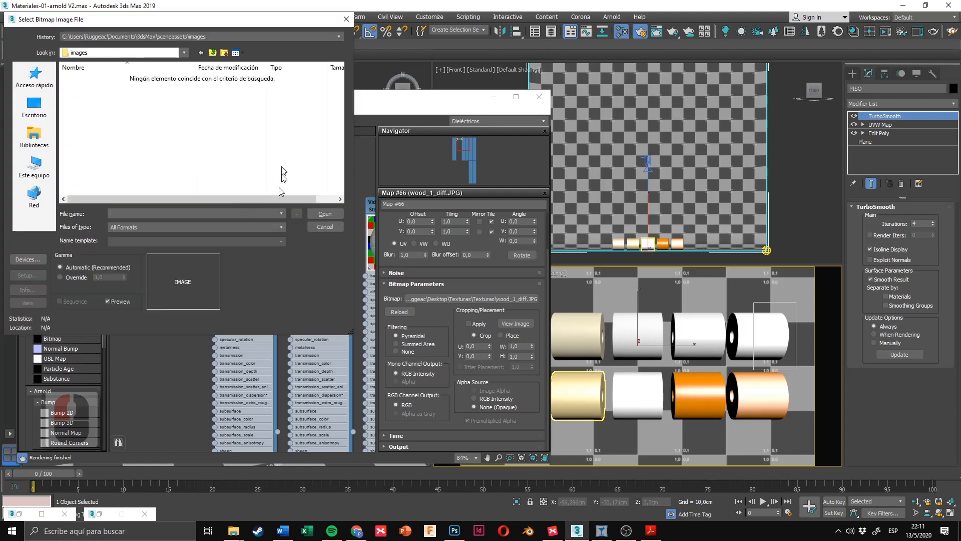
pyautogui.press('Escape')
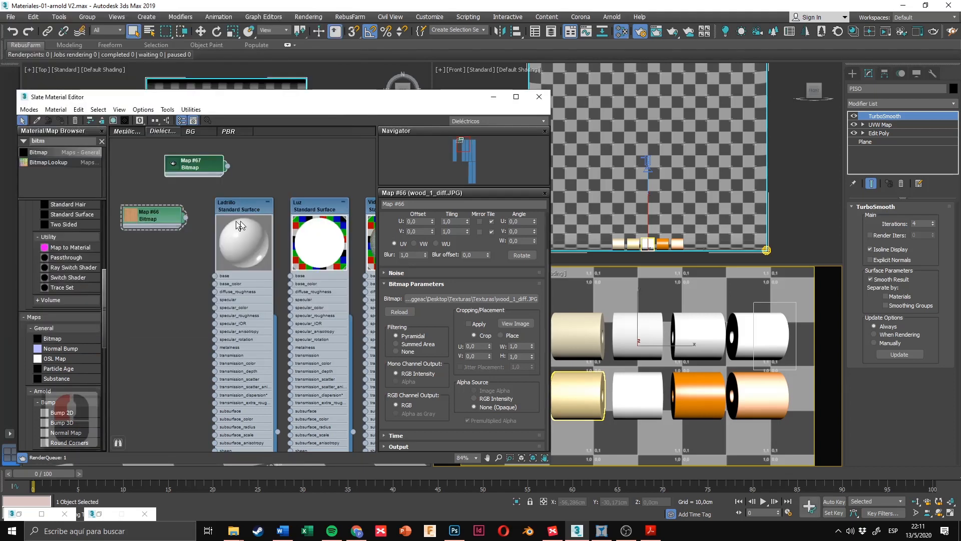
pyautogui.moveTo(181, 183); pyautogui.dragTo(232, 199, button='middle')
pyautogui.press('Delete')
# Step: Move the wood_1_diff.JPG bitmap node away from Ladrillo and place it beside the Madera material node
pyautogui.scroll(3, 206, 204)
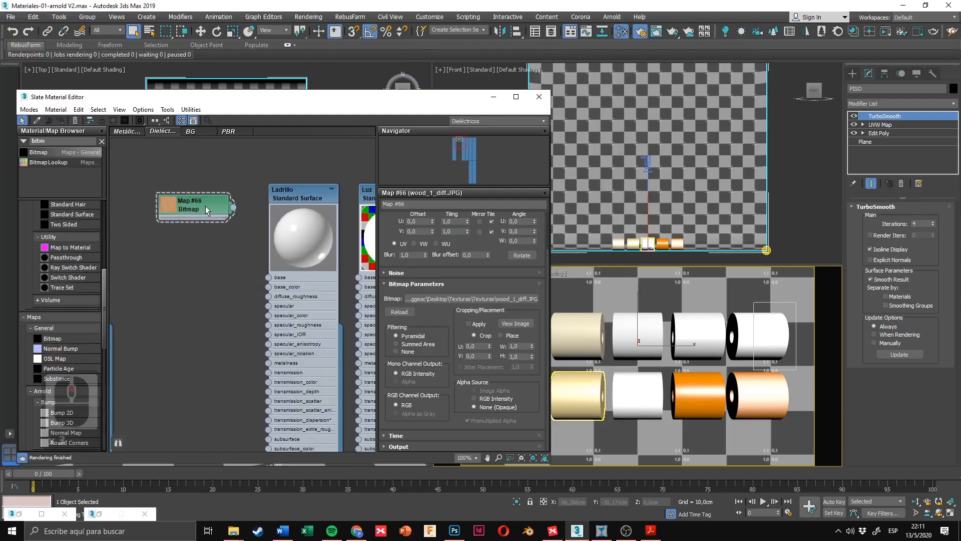
pyautogui.moveTo(205, 206); pyautogui.dragTo(175, 242)
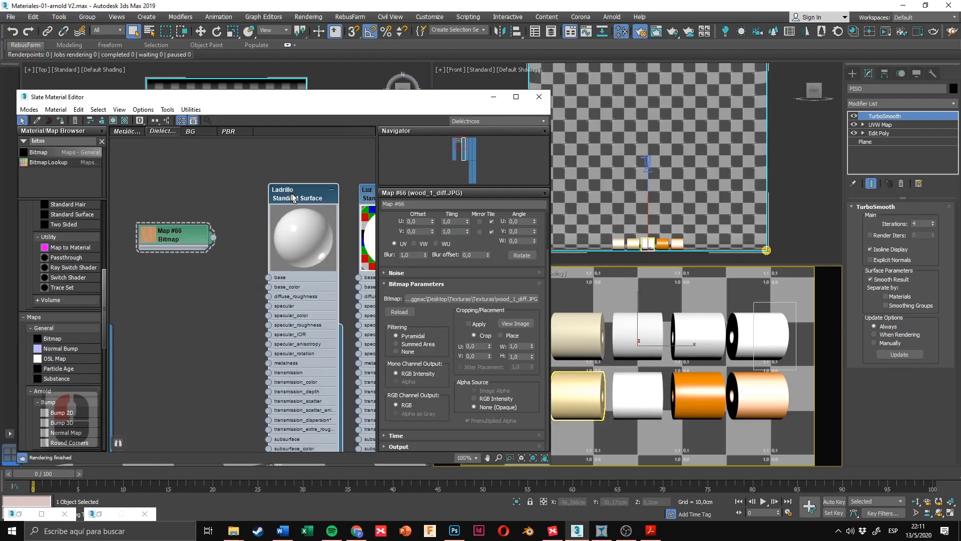
pyautogui.moveTo(193, 242); pyautogui.dragTo(169, 236, button='middle')
pyautogui.scroll(-2, 161, 233)
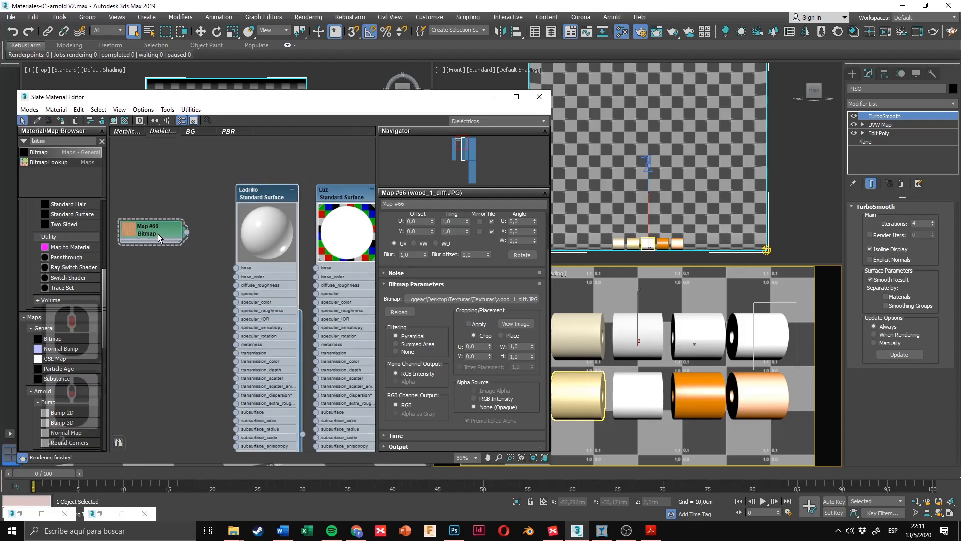
pyautogui.moveTo(204, 187); pyautogui.dragTo(153, 248)
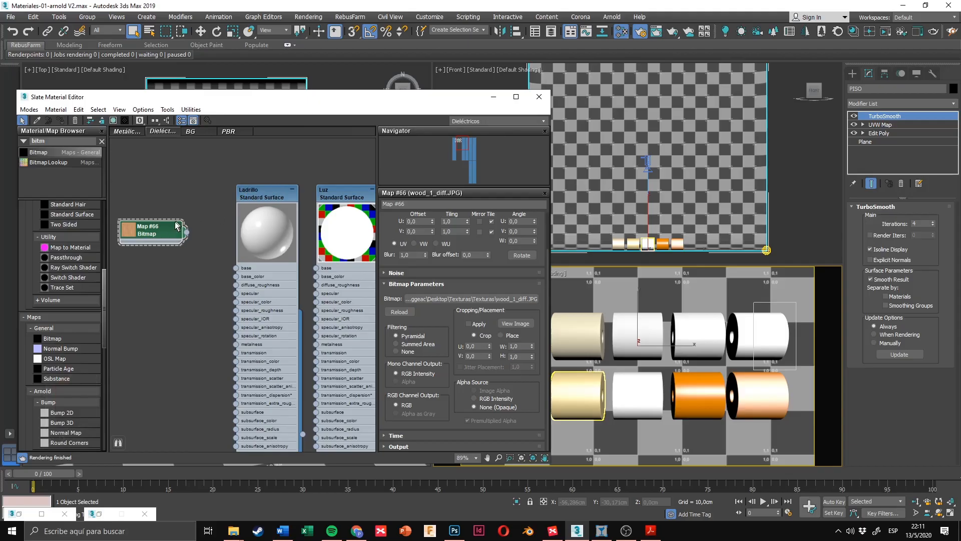
pyautogui.moveTo(179, 233)
pyautogui.mouseDown()
pyautogui.moveTo(200, 229)
pyautogui.moveTo(195, 220)
pyautogui.moveTo(186, 230)
pyautogui.mouseUp()
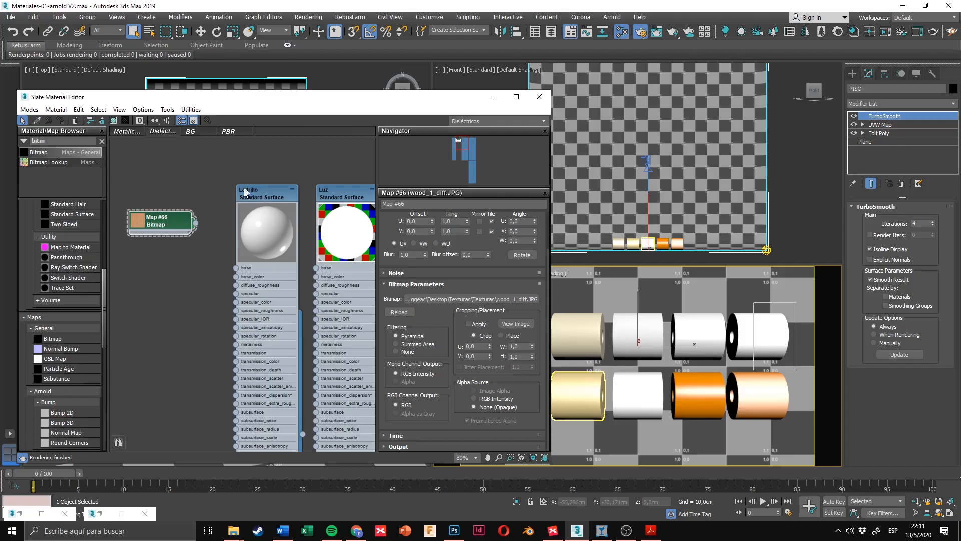
pyautogui.moveTo(175, 195); pyautogui.dragTo(287, 204, button='middle')
pyautogui.scroll(-1, 287, 204)
pyautogui.moveTo(276, 221); pyautogui.dragTo(124, 217)
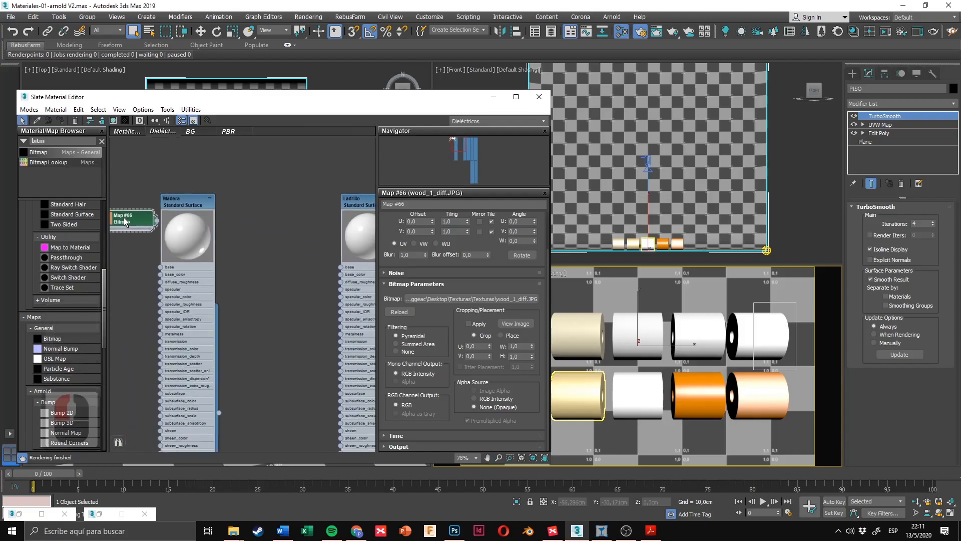
pyautogui.moveTo(138, 223); pyautogui.dragTo(249, 225, button='middle')
pyautogui.scroll(2, 245, 223)
pyautogui.moveTo(241, 222); pyautogui.dragTo(180, 241)
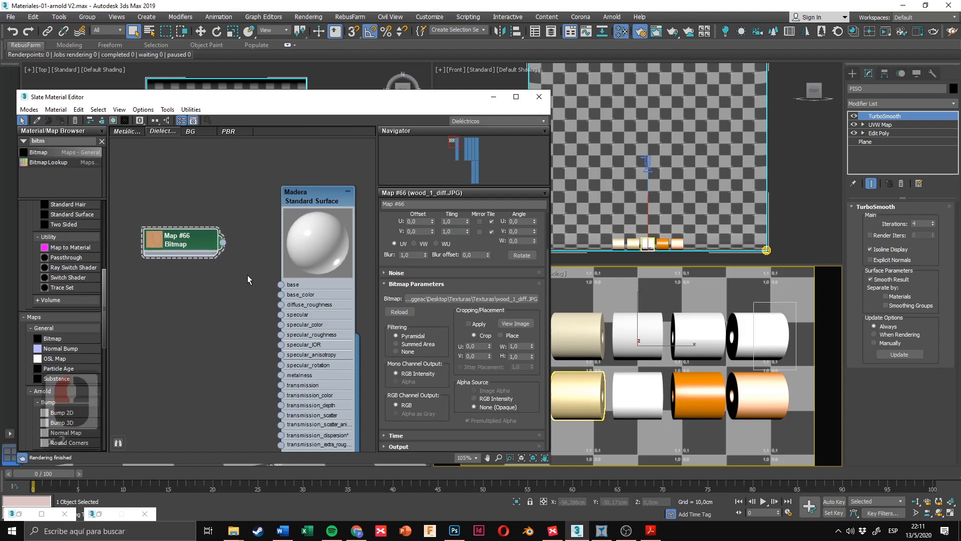
# Step: Collapse the Madera node's slot list and expand it again
pyautogui.moveTo(303, 351); pyautogui.dragTo(288, 192, button='middle')
pyautogui.scroll(-3, 280, 404)
pyautogui.moveTo(296, 242); pyautogui.dragTo(283, 375, button='middle')
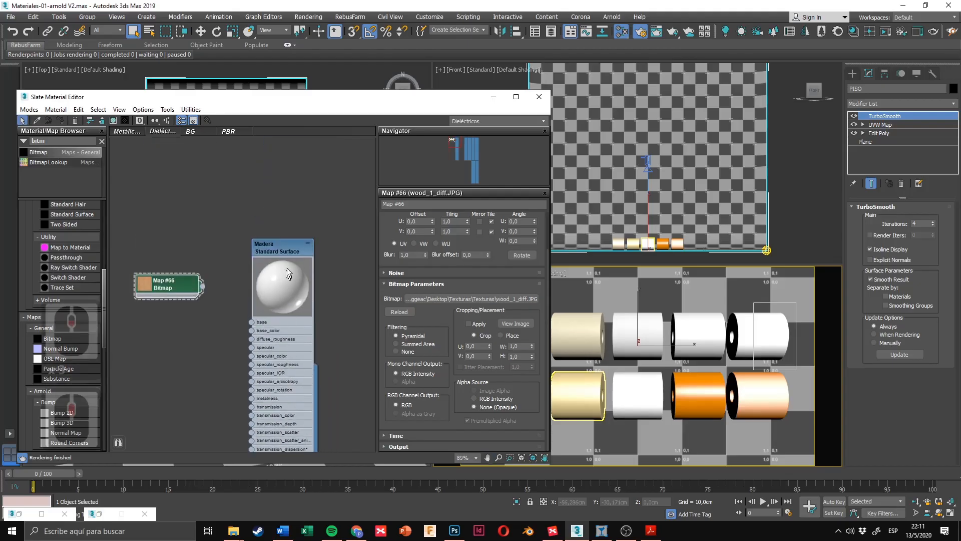
pyautogui.scroll(4, 286, 268)
pyautogui.click(311, 240)
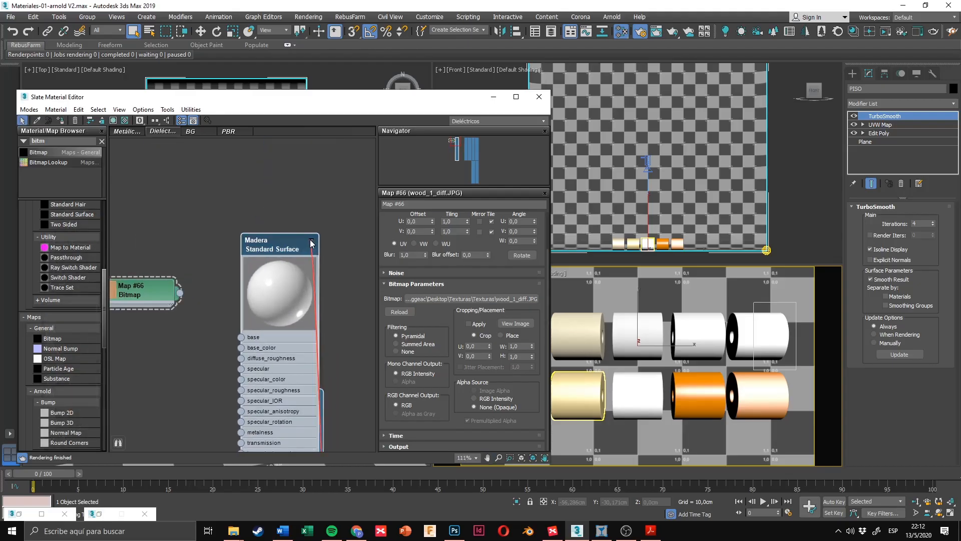
pyautogui.scroll(-4, 288, 278)
pyautogui.scroll(5, 311, 268)
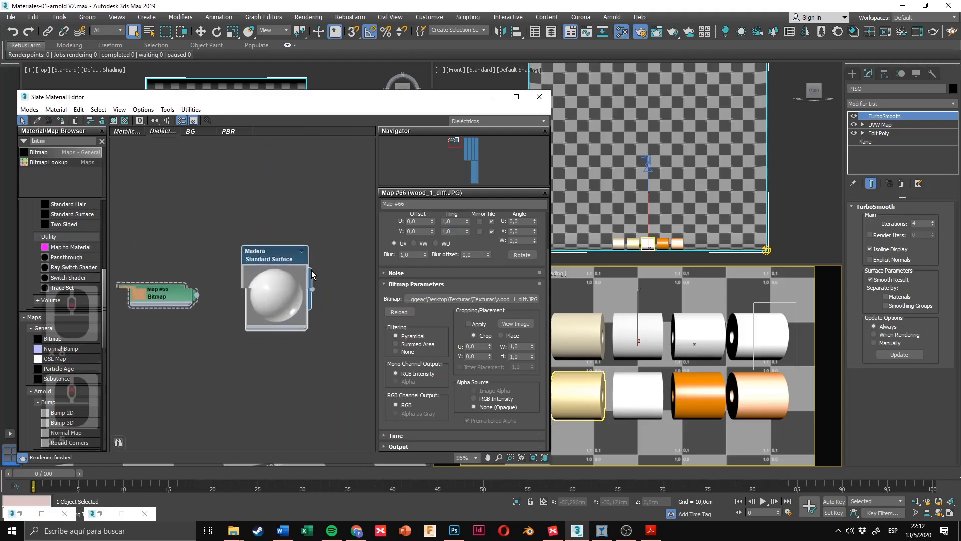
pyautogui.click(299, 248)
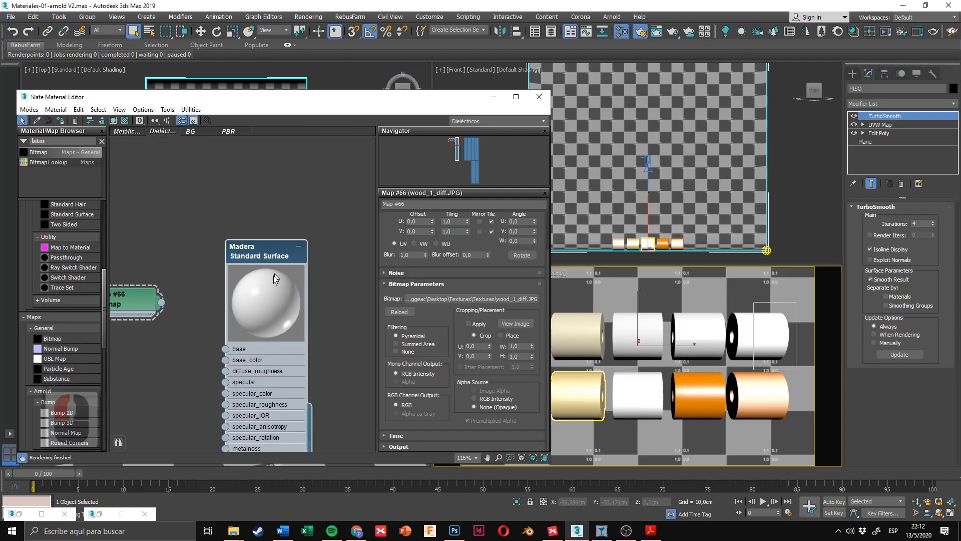
pyautogui.scroll(-7, 273, 276)
pyautogui.moveTo(233, 287); pyautogui.dragTo(242, 264, button='middle')
pyautogui.scroll(6, 242, 264)
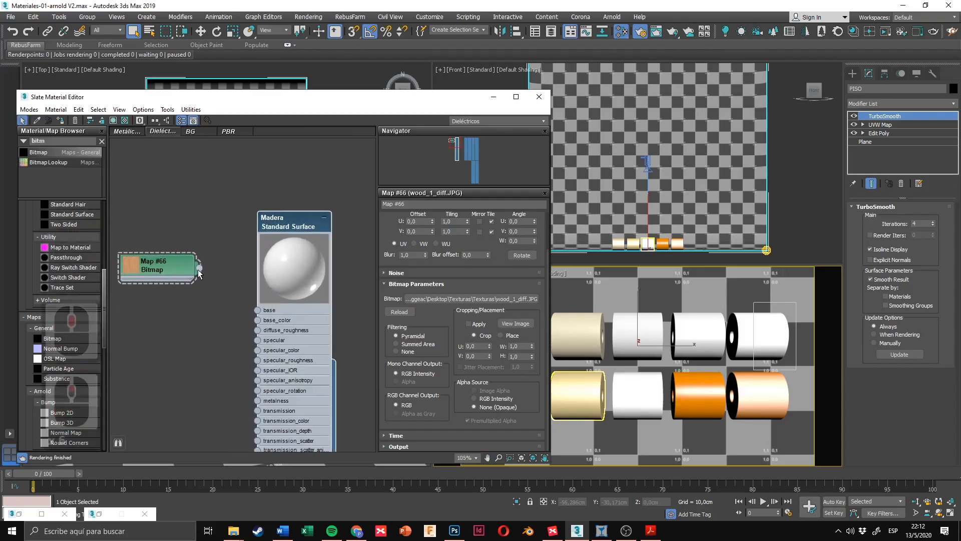
# Step: Open the Madera material's parameters and connect the wood_1_diff.JPG bitmap to its base_color slot
pyautogui.moveTo(164, 273); pyautogui.dragTo(164, 283)
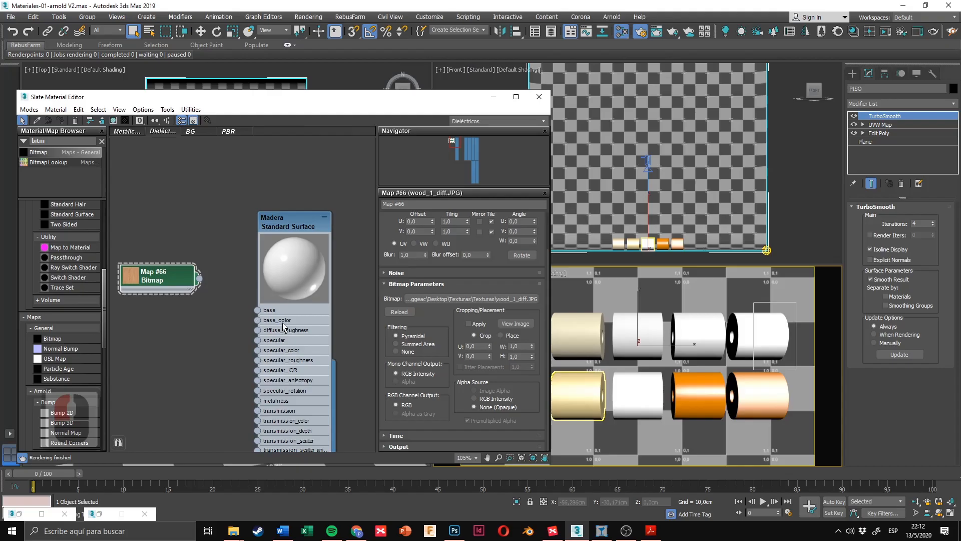
pyautogui.doubleClick(300, 230)
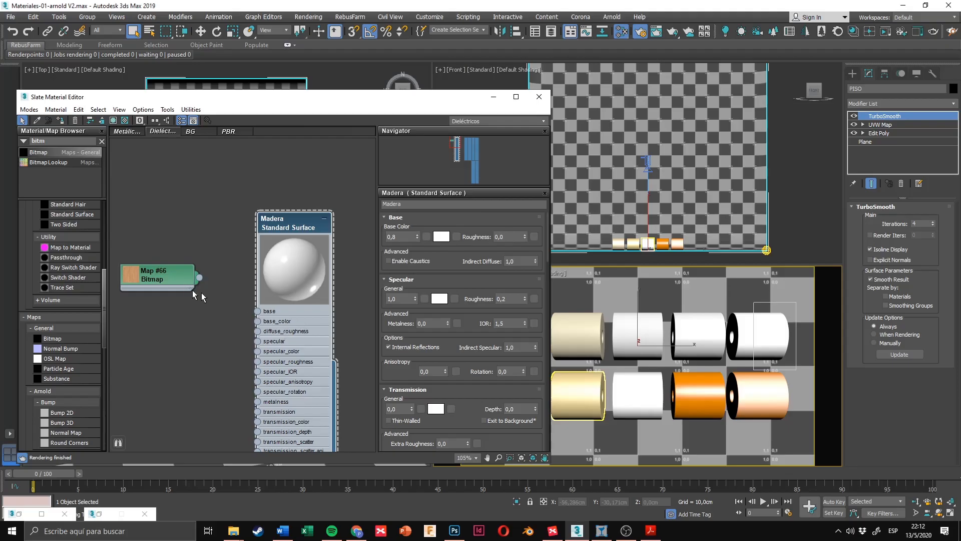
pyautogui.moveTo(198, 277); pyautogui.dragTo(238, 276)
pyautogui.moveTo(237, 321)
pyautogui.mouseDown()
pyautogui.moveTo(215, 301)
pyautogui.moveTo(258, 321)
pyautogui.moveTo(240, 304)
pyautogui.mouseUp()
pyautogui.click(199, 278)
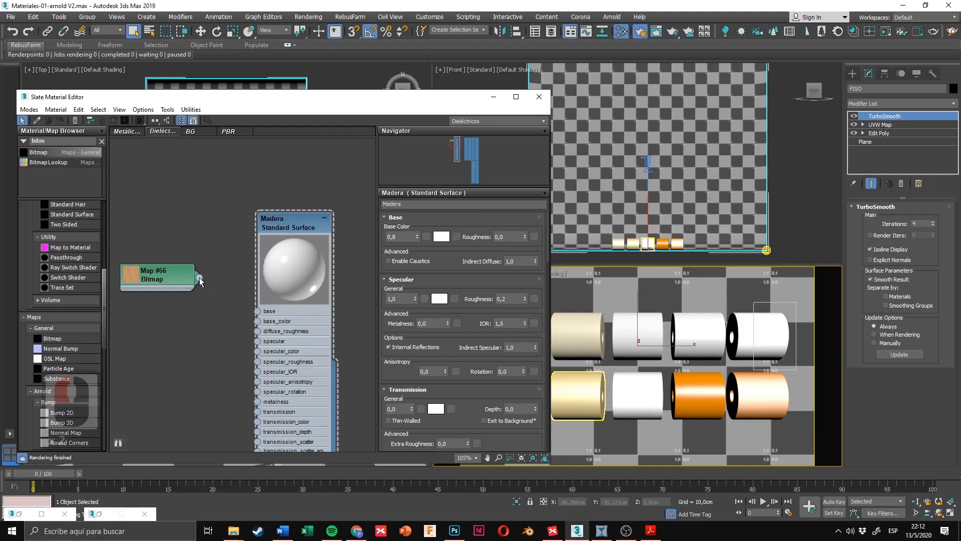
pyautogui.moveTo(199, 278); pyautogui.dragTo(257, 321)
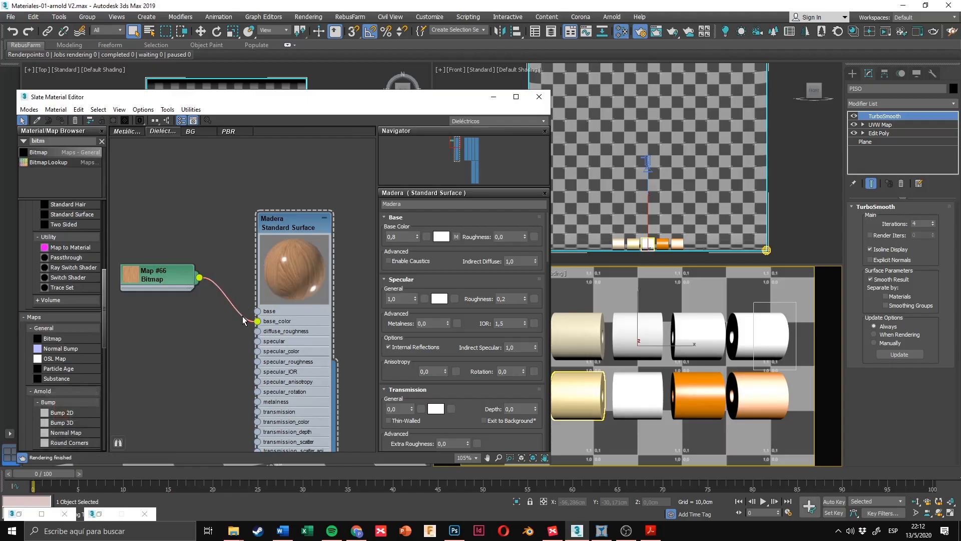
pyautogui.moveTo(257, 324); pyautogui.dragTo(208, 350)
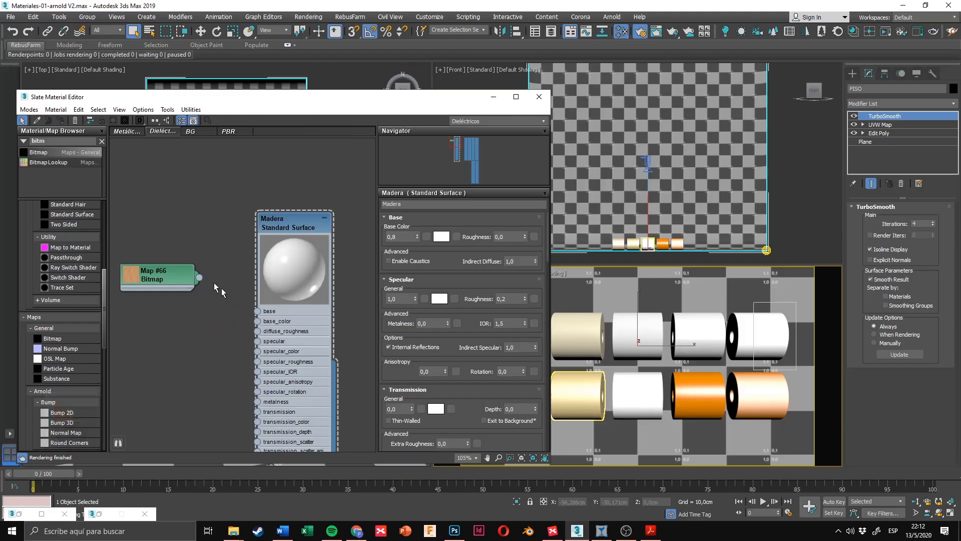
pyautogui.moveTo(200, 279); pyautogui.dragTo(258, 324)
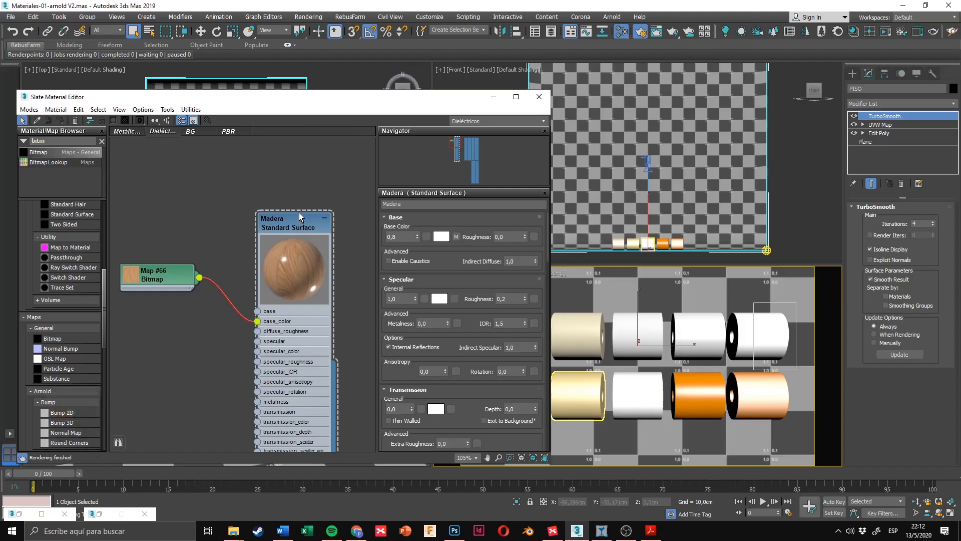
# Step: Try connecting the wood bitmap to Ladrillo's base_color as well, and remove that second link
pyautogui.scroll(-3, 290, 235)
pyautogui.moveTo(246, 219); pyautogui.dragTo(192, 227, button='middle')
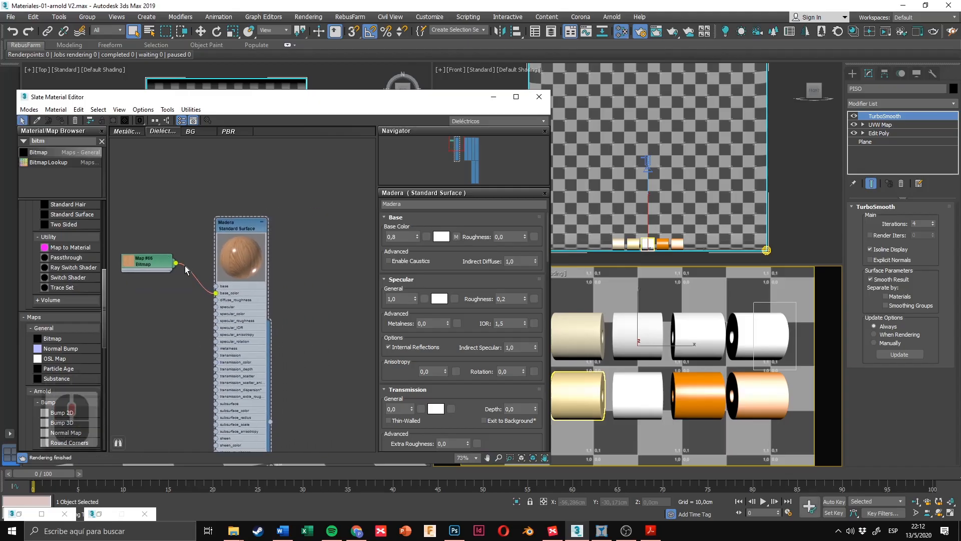
pyautogui.moveTo(187, 271); pyautogui.dragTo(226, 252, button='middle')
pyautogui.scroll(3, 235, 261)
pyautogui.moveTo(197, 248); pyautogui.dragTo(188, 277)
pyautogui.scroll(-7, 196, 276)
pyautogui.moveTo(216, 279); pyautogui.dragTo(195, 263, button='middle')
pyautogui.moveTo(175, 255); pyautogui.dragTo(325, 263)
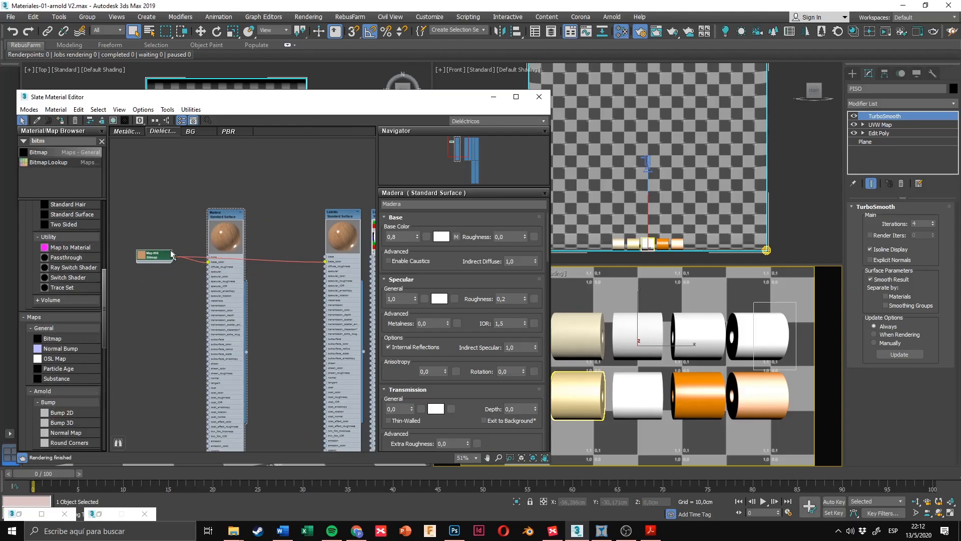
pyautogui.moveTo(172, 254); pyautogui.dragTo(149, 224)
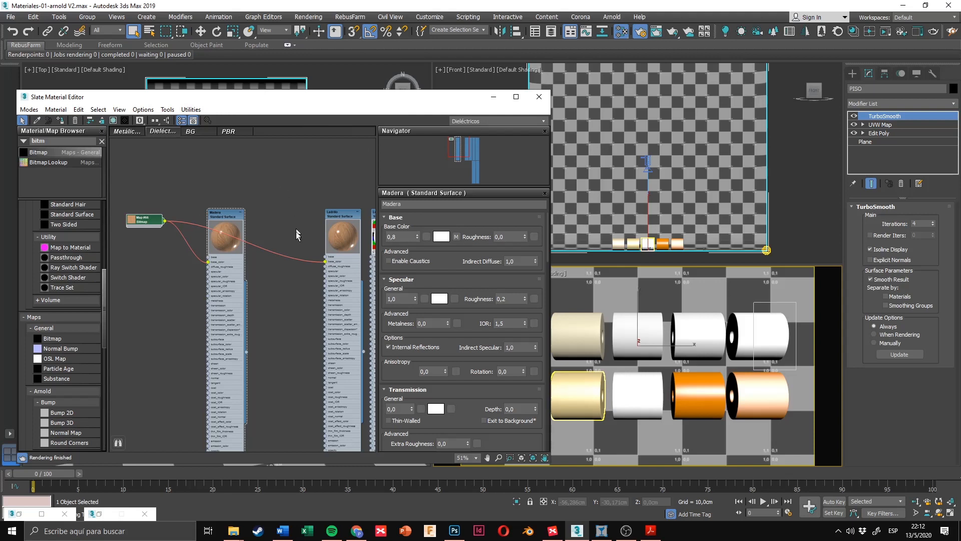
pyautogui.scroll(2, 295, 231)
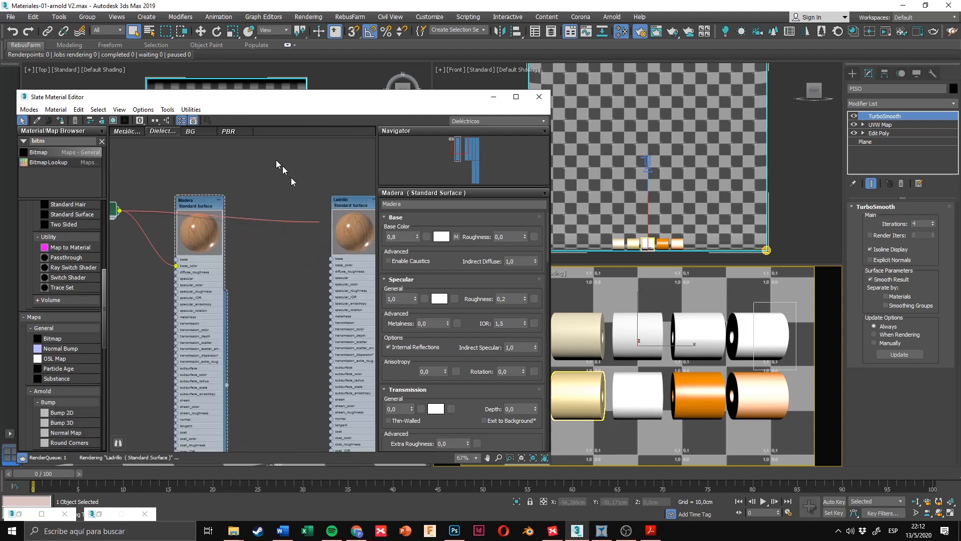
pyautogui.moveTo(283, 166); pyautogui.dragTo(167, 152)
# Step: Reposition the wood bitmap node beside Madera and show the checkered background in the Madera material's preview
pyautogui.moveTo(154, 181); pyautogui.dragTo(238, 180, button='middle')
pyautogui.scroll(5, 215, 208)
pyautogui.moveTo(173, 211); pyautogui.dragTo(184, 240)
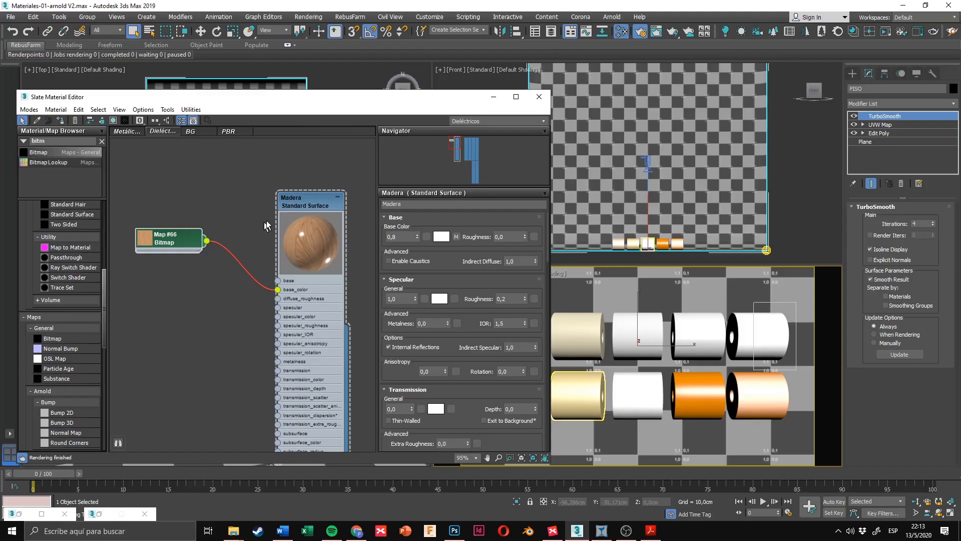
pyautogui.click(310, 205)
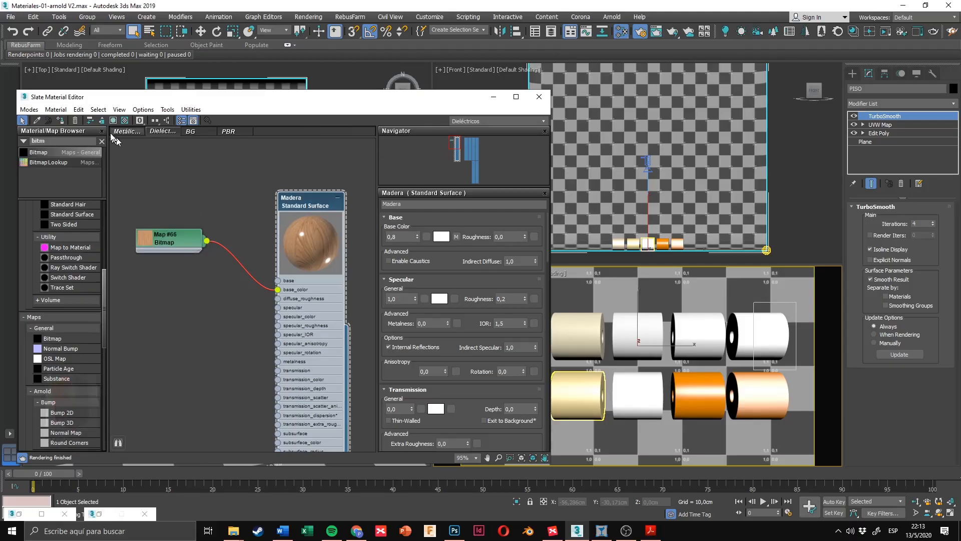
pyautogui.click(126, 121)
pyautogui.scroll(6, 302, 247)
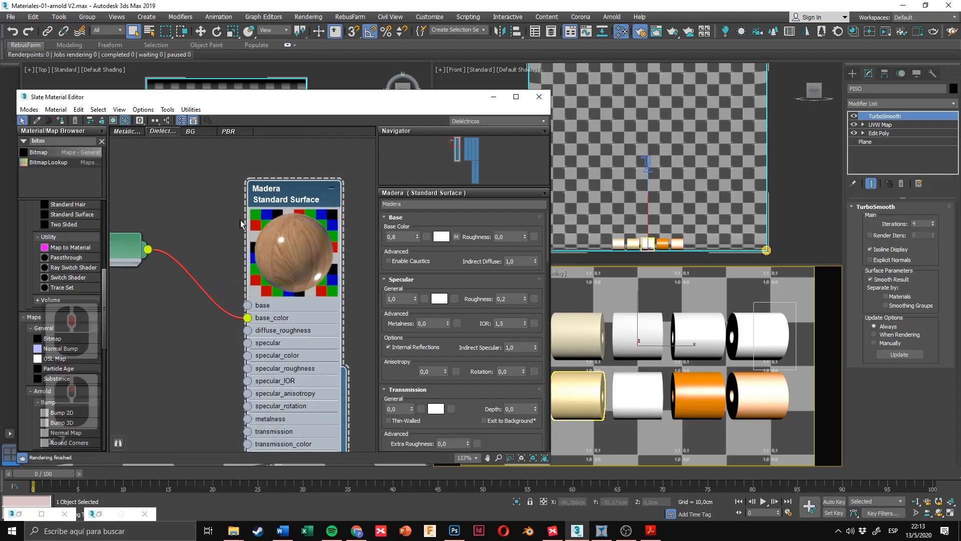
pyautogui.scroll(2, 303, 247)
pyautogui.moveTo(309, 225)
pyautogui.mouseDown(button='middle')
pyautogui.moveTo(251, 211)
pyautogui.moveTo(310, 229)
pyautogui.mouseUp(button='middle')
pyautogui.scroll(-2, 251, 211)
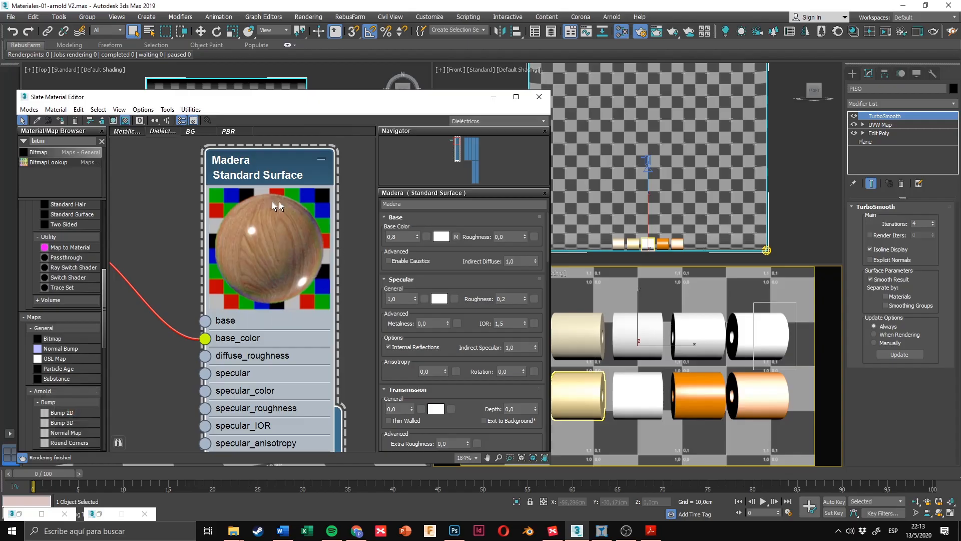
# Step: Examine the wood cylinder's finish in the Materiales.pdf reference render in Acrobat Reader and return to 3ds Max
pyautogui.click(650, 530)
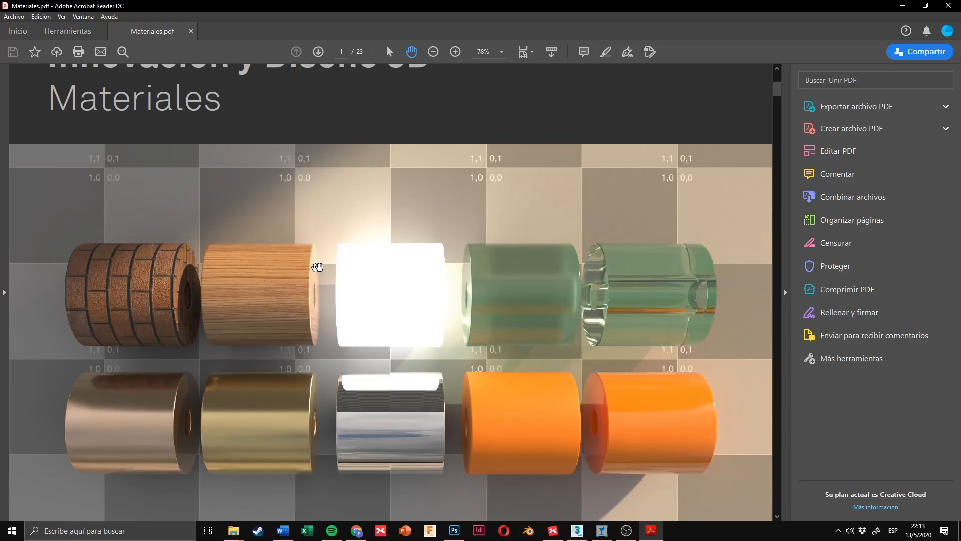
pyautogui.keyDown('ctrl'); pyautogui.scroll(5, 321, 267); pyautogui.keyUp('ctrl')
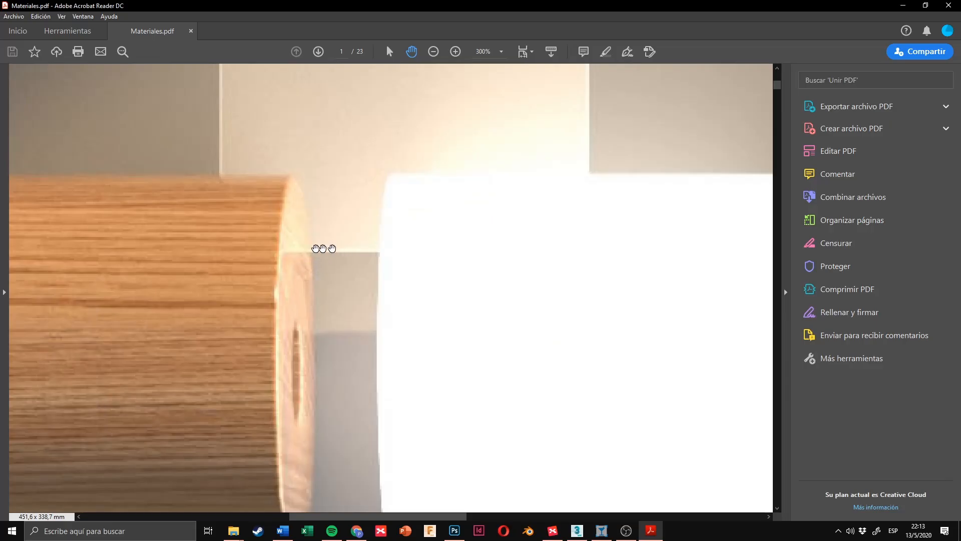
pyautogui.keyDown('ctrl'); pyautogui.scroll(-2, 333, 221); pyautogui.keyUp('ctrl')
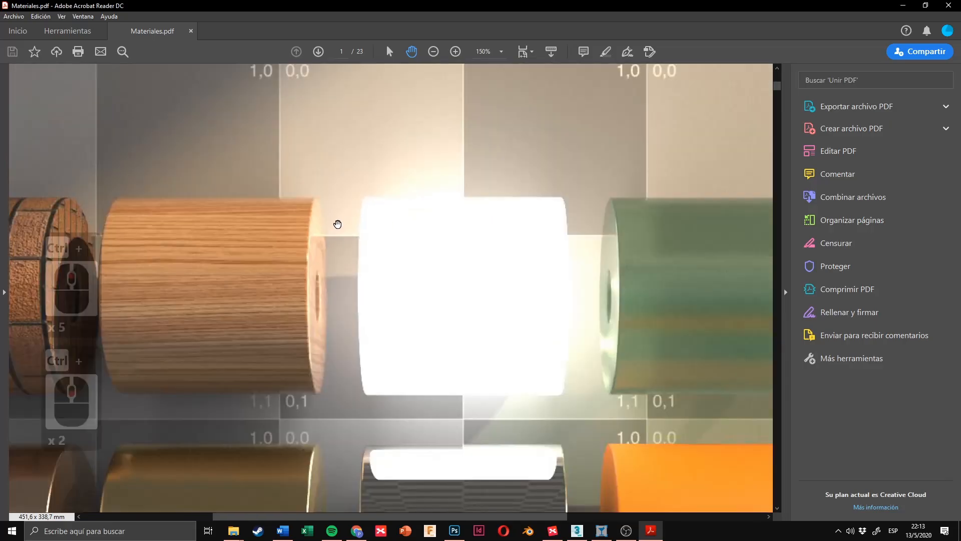
pyautogui.keyDown('ctrl'); pyautogui.scroll(-2, 300, 231); pyautogui.keyUp('ctrl')
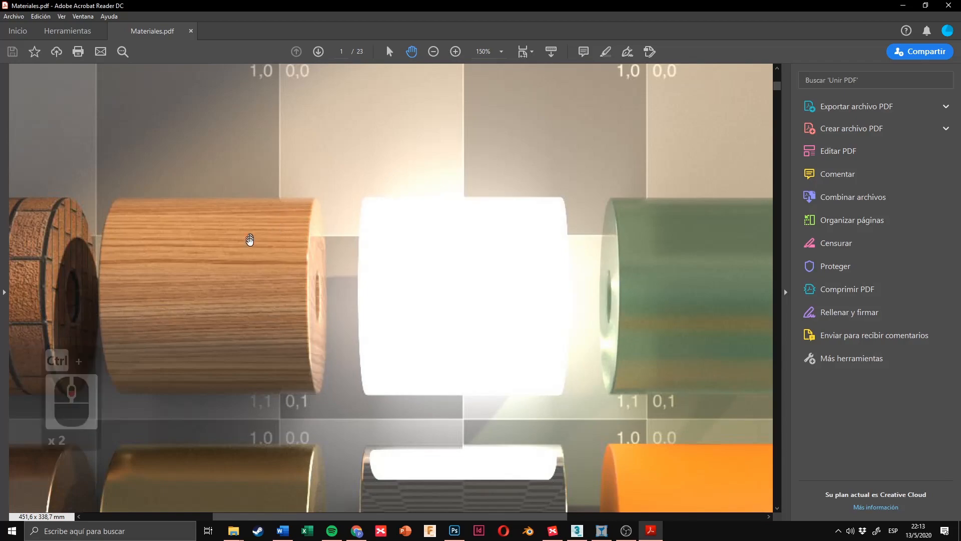
pyautogui.keyDown('ctrl'); pyautogui.scroll(-1, 288, 252); pyautogui.keyUp('ctrl')
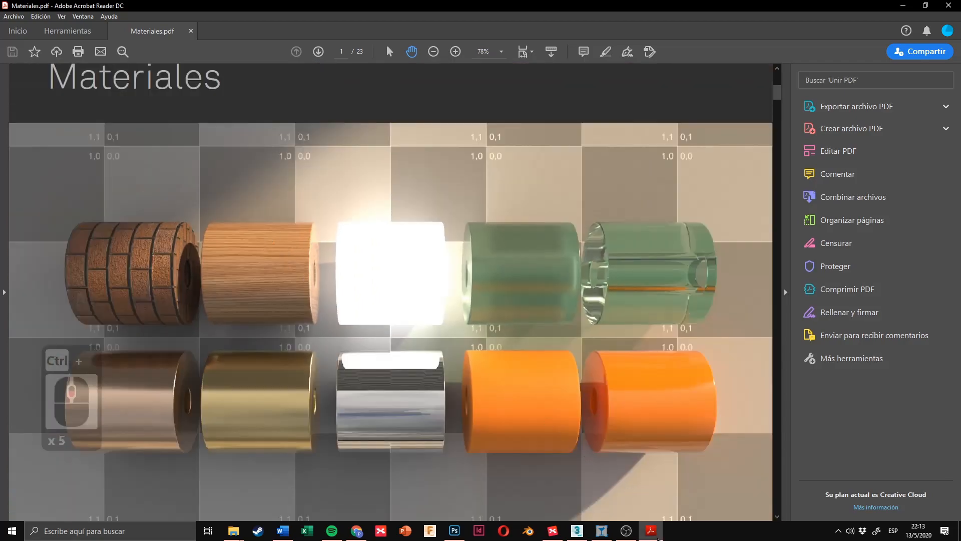
pyautogui.click(650, 531)
# Step: Set the Madera material's specular roughness to 0,02
pyautogui.moveTo(217, 249); pyautogui.dragTo(235, 216, button='middle')
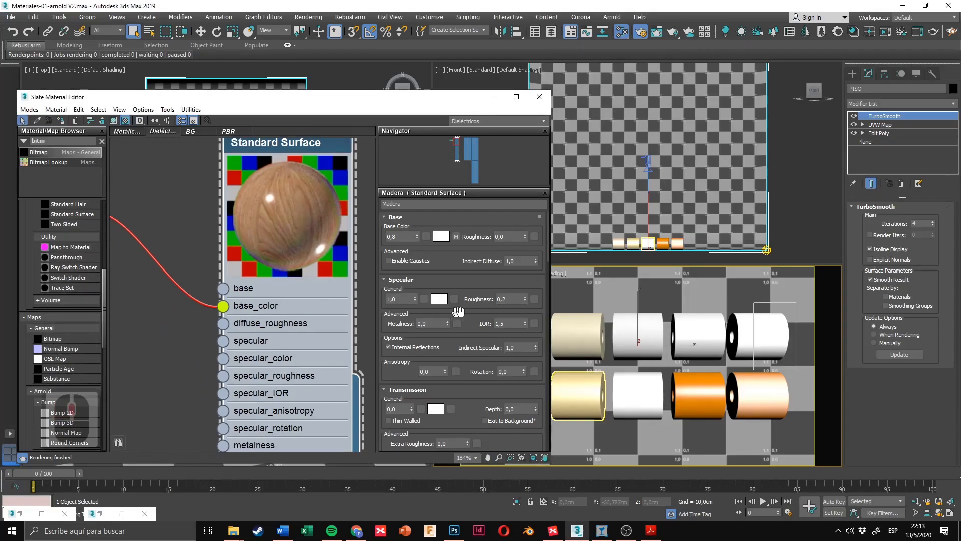
pyautogui.moveTo(511, 300); pyautogui.dragTo(488, 303)
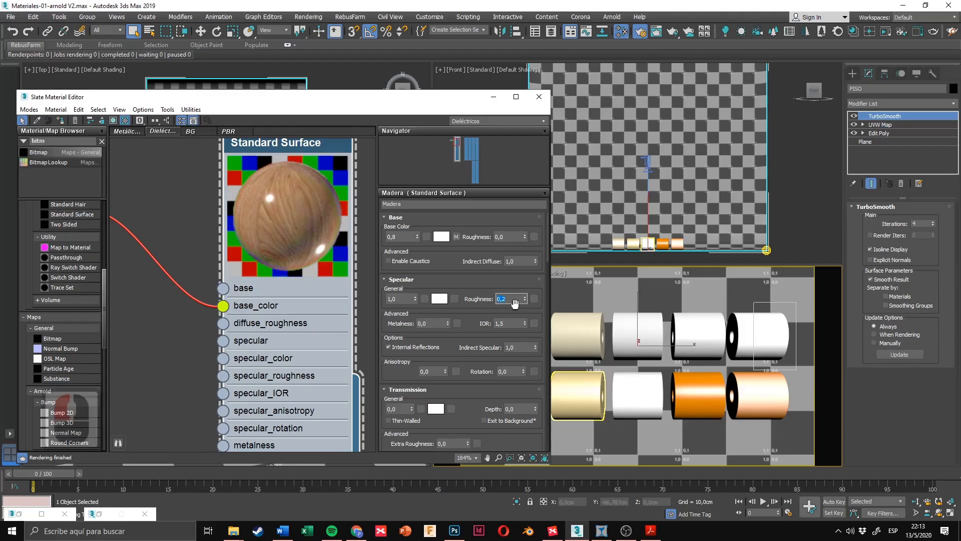
pyautogui.write('0')
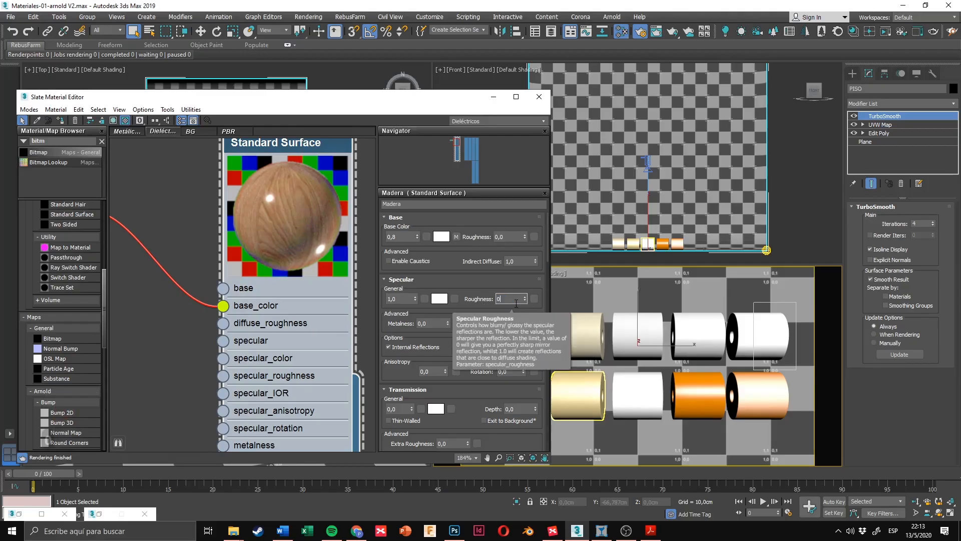
pyautogui.write(',2')
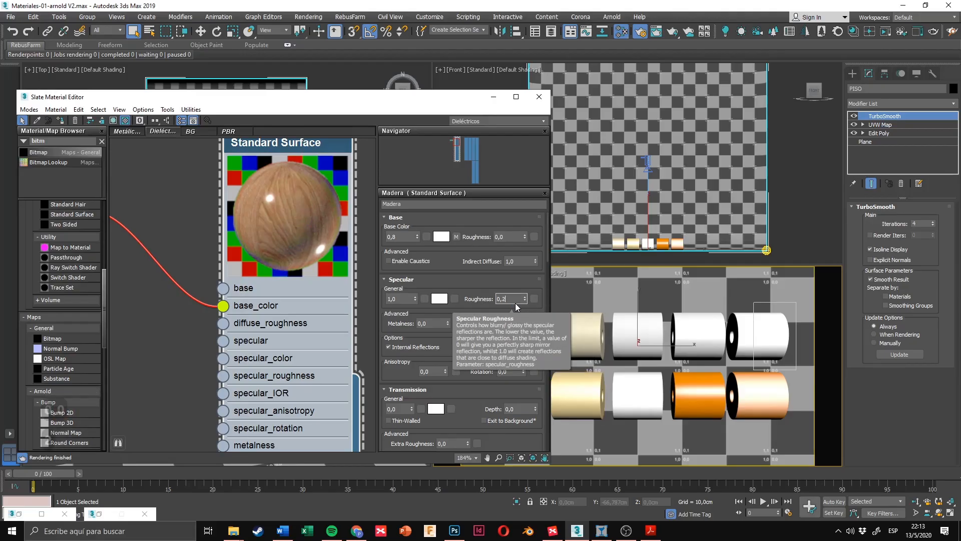
pyautogui.write(',')
pyautogui.press('BackSpace')
pyautogui.press('BackSpace')
pyautogui.write('02')
pyautogui.press('Return')
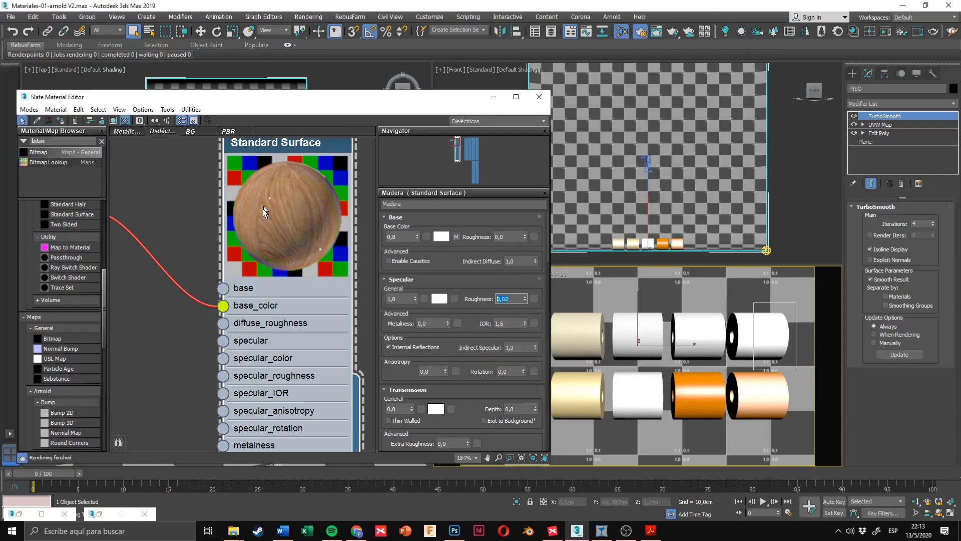
# Step: Try specular roughness values of 1,0 and 0,4 on the Madera material
pyautogui.scroll(-2, 266, 205)
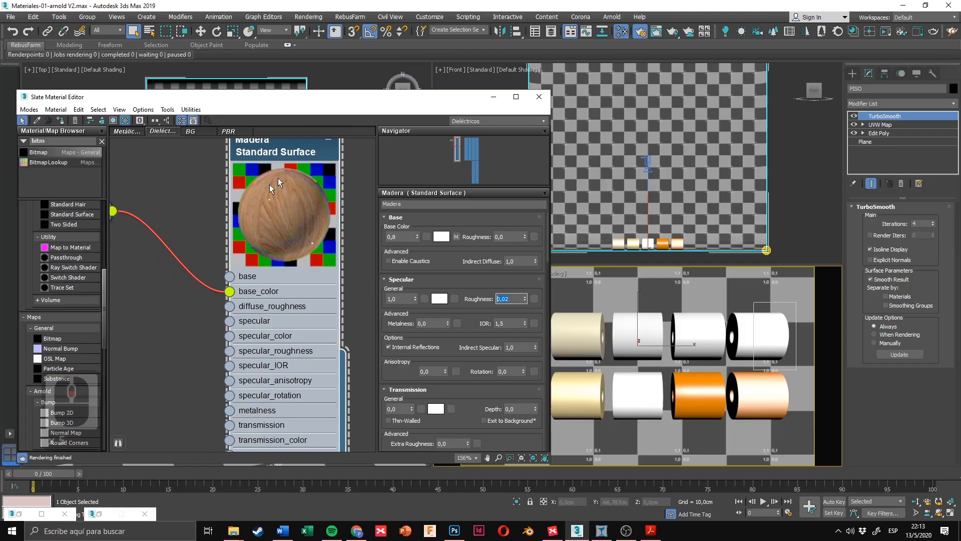
pyautogui.click(502, 300)
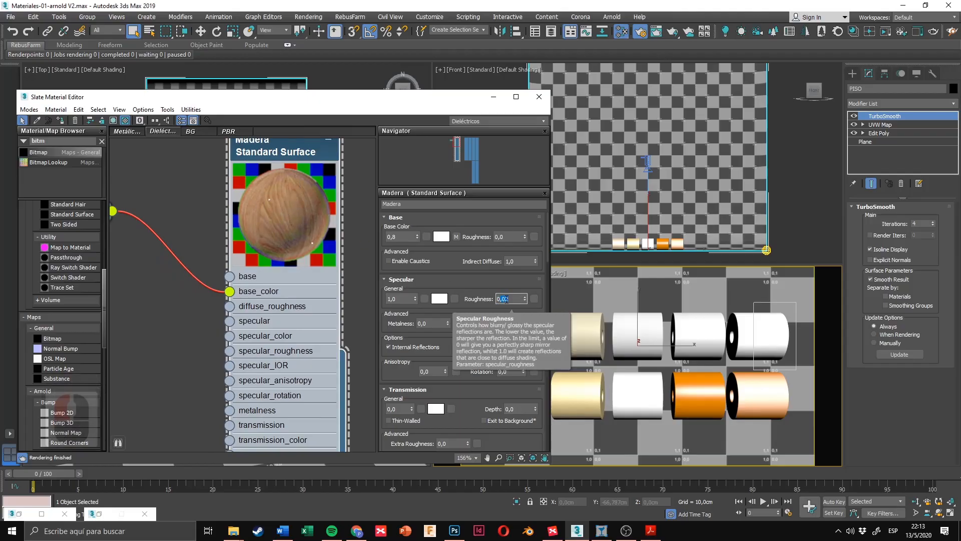
pyautogui.write('8')
pyautogui.press('Return')
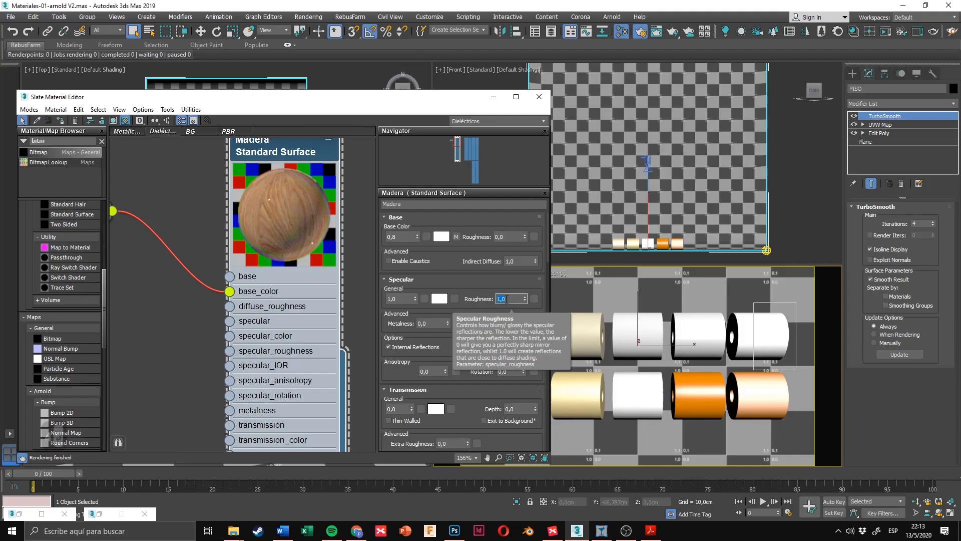
pyautogui.write('0,')
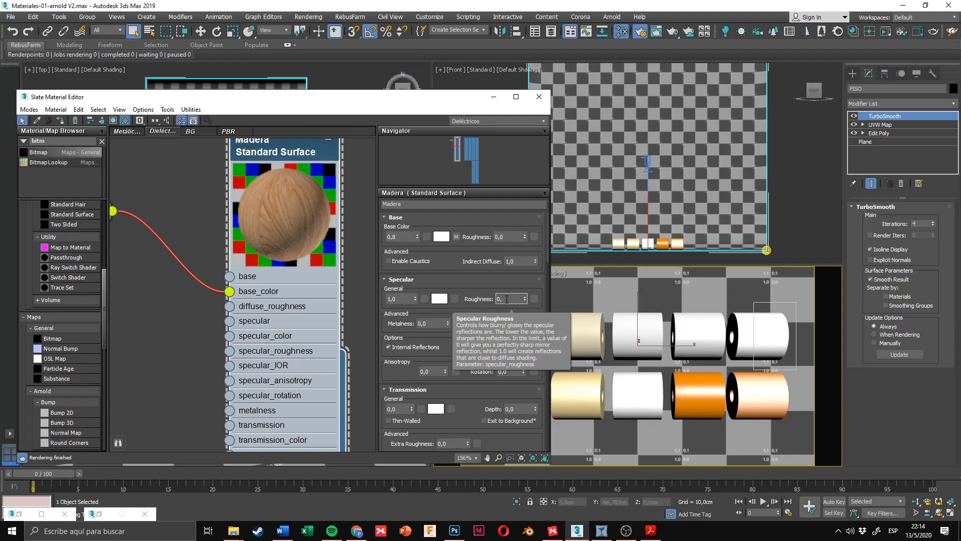
pyautogui.write('4')
pyautogui.press('Return')
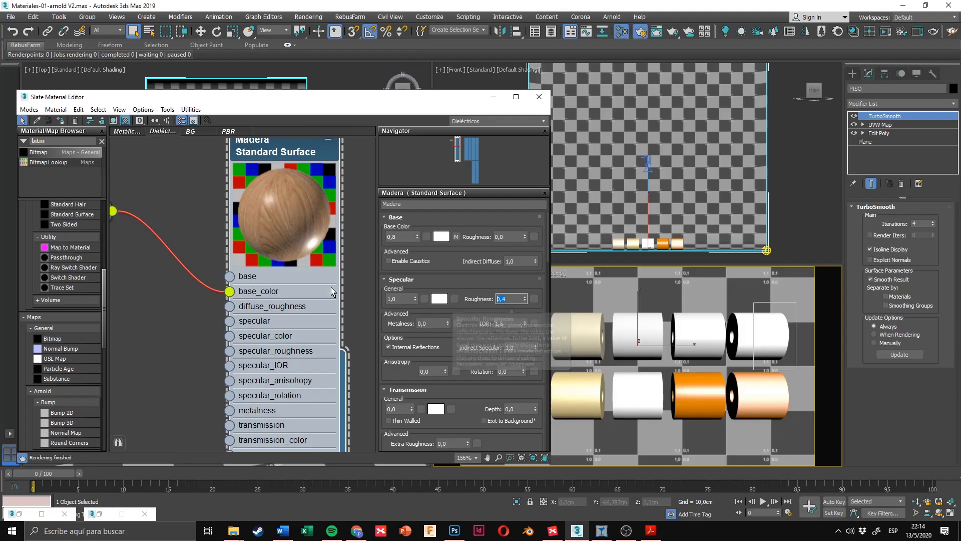
# Step: Set the Madera material's specular roughness to 0,6
pyautogui.click(510, 296)
pyautogui.press('BackSpace')
pyautogui.write('6')
pyautogui.press('Return')
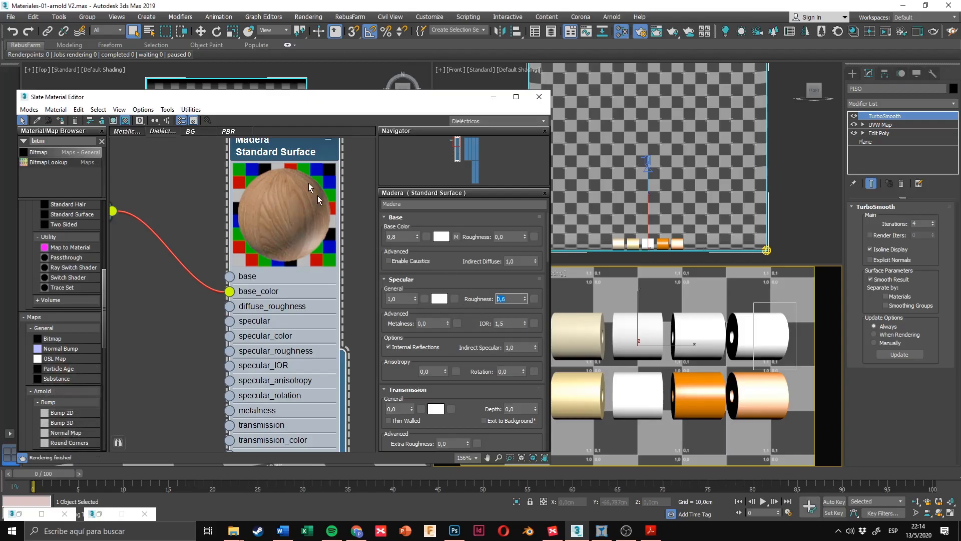
# Step: Raise the Madera material's clearcoat weight in the Coat settings to 1,0
pyautogui.scroll(-5, 491, 309)
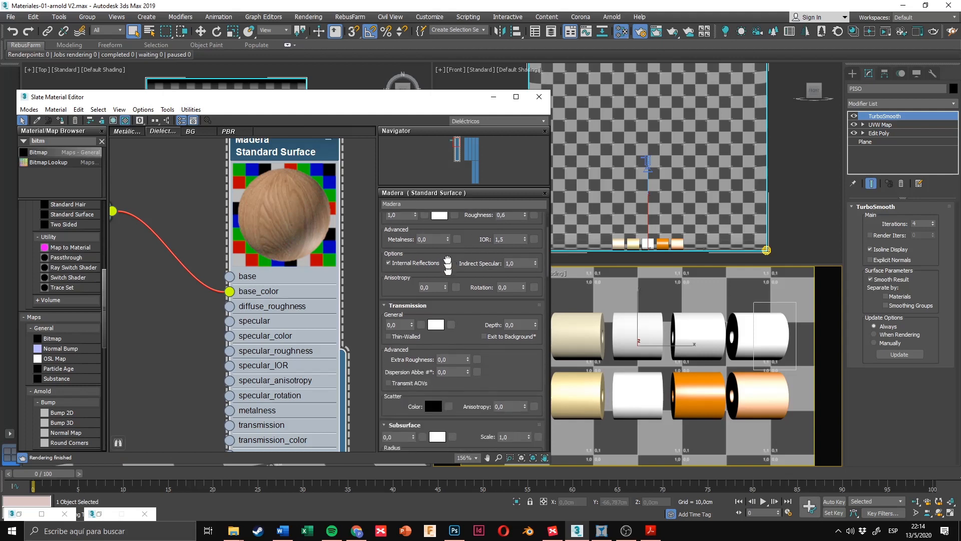
pyautogui.scroll(-5, 491, 309)
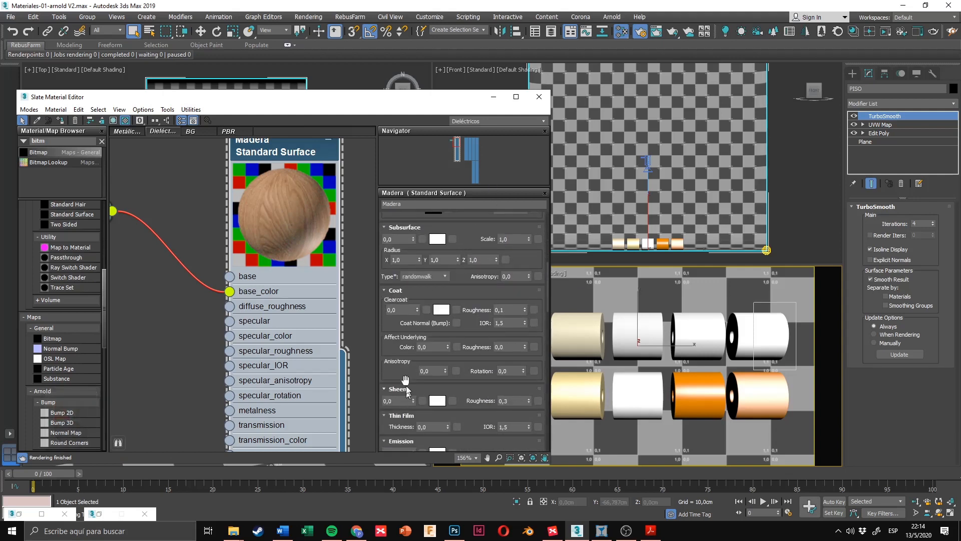
pyautogui.click(396, 291)
pyautogui.click(396, 291)
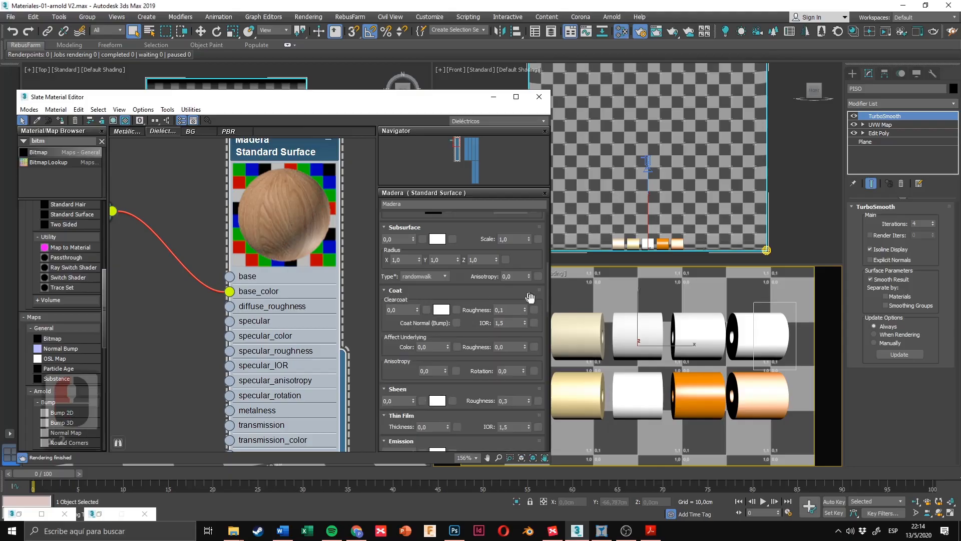
pyautogui.scroll(-1, 443, 309)
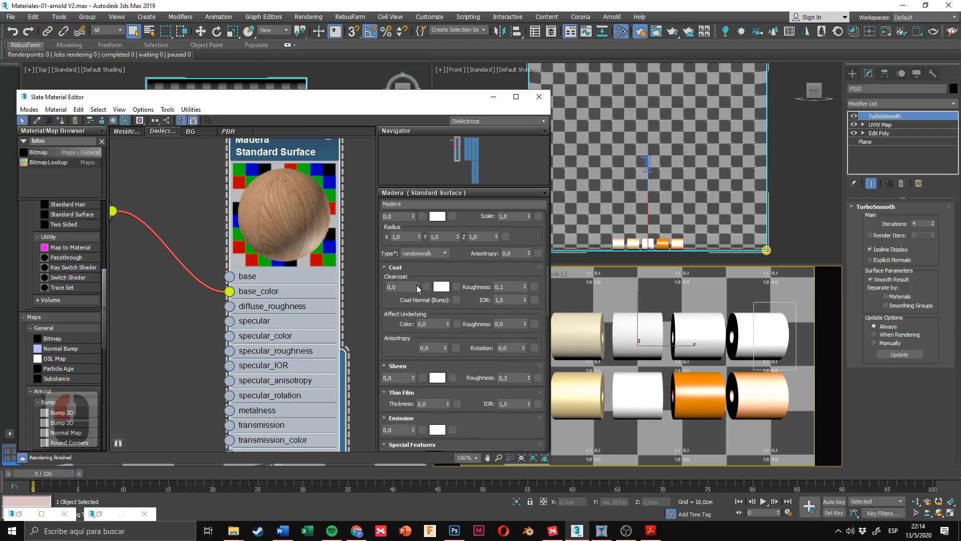
pyautogui.moveTo(417, 289); pyautogui.dragTo(421, 210)
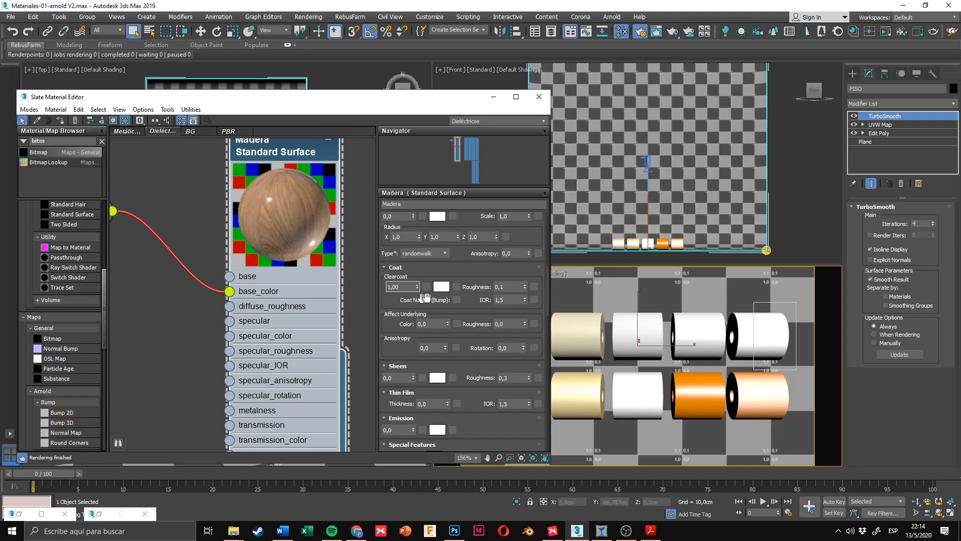
# Step: Review the Madera material's transmission, subsurface and coat parameters alongside its preview and bitmap connection
pyautogui.moveTo(469, 277); pyautogui.dragTo(431, 264)
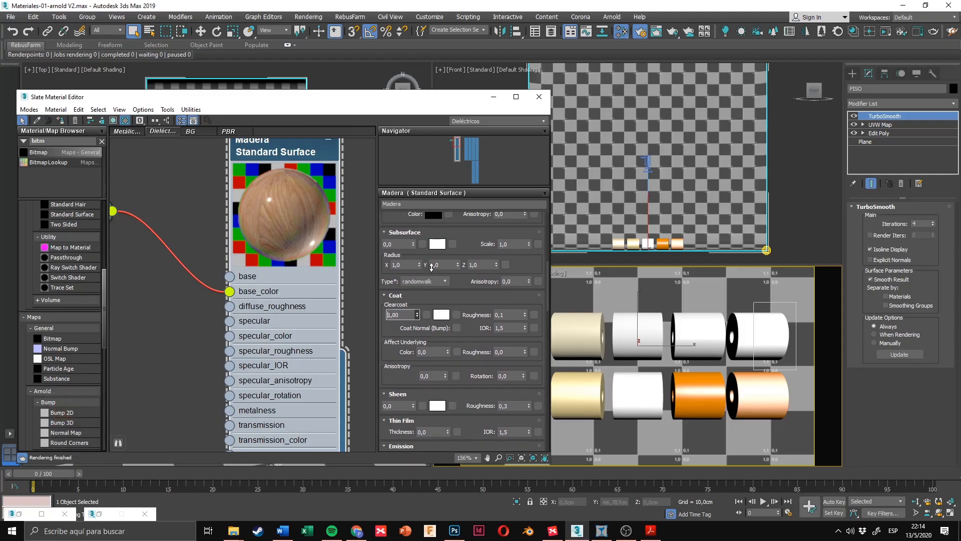
pyautogui.moveTo(468, 305); pyautogui.dragTo(465, 348)
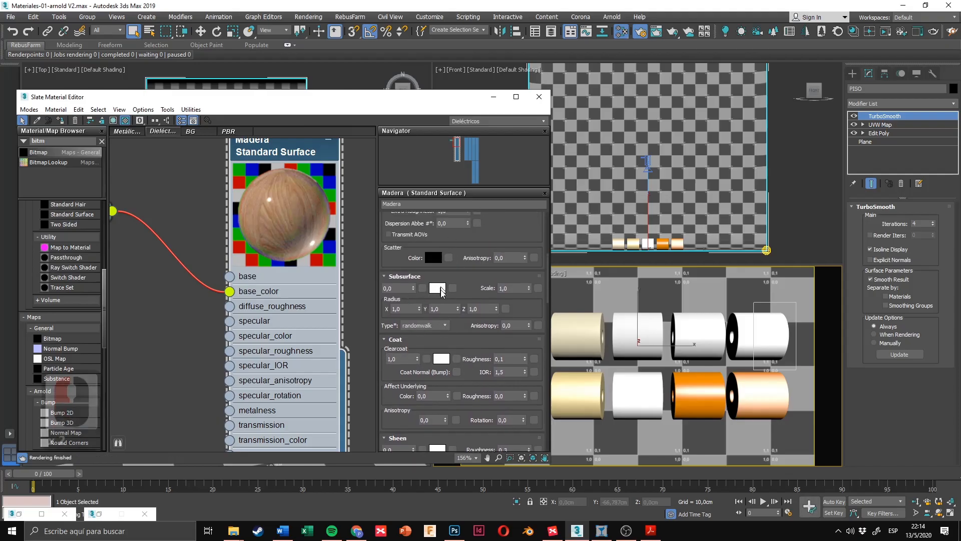
pyautogui.moveTo(412, 297); pyautogui.dragTo(418, 390)
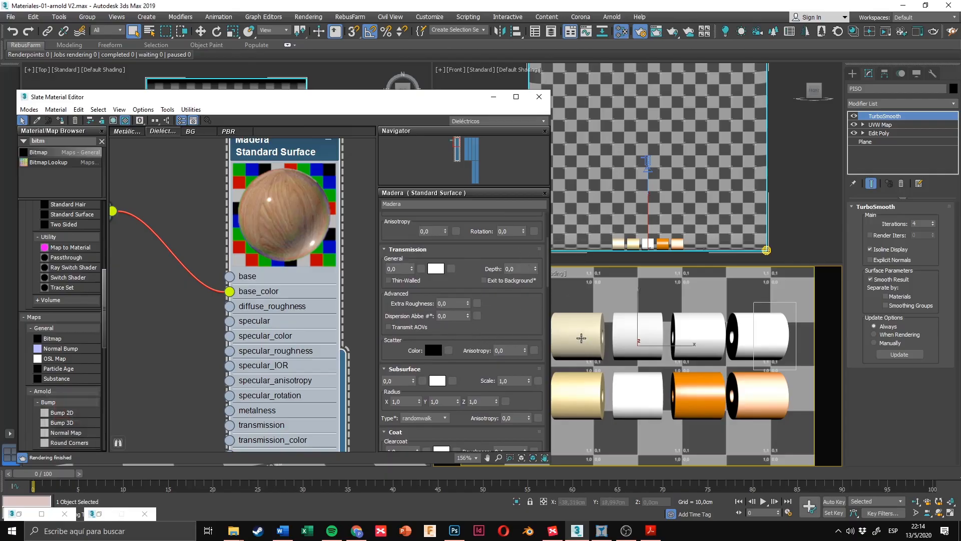
pyautogui.moveTo(501, 334); pyautogui.dragTo(498, 213)
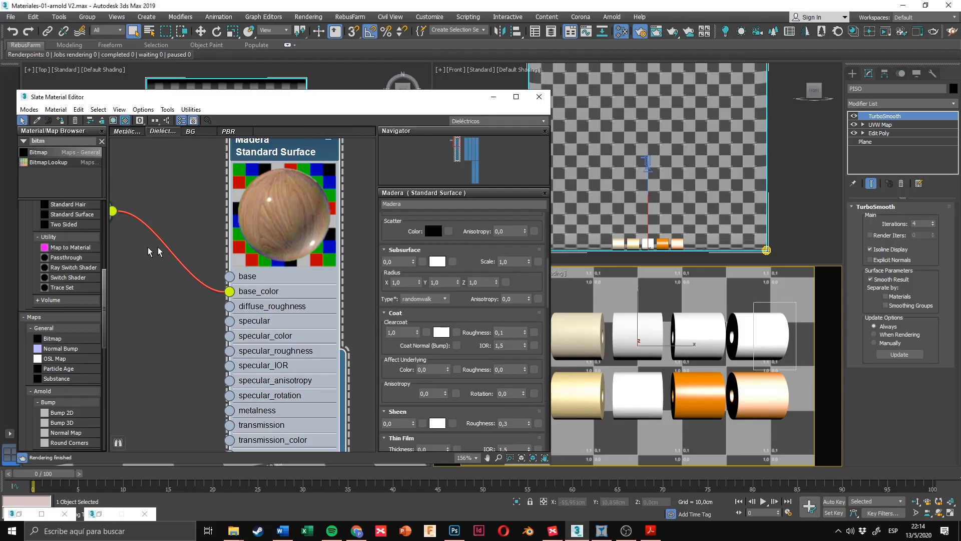
pyautogui.scroll(-5, 258, 306)
pyautogui.moveTo(259, 307); pyautogui.dragTo(256, 284, button='middle')
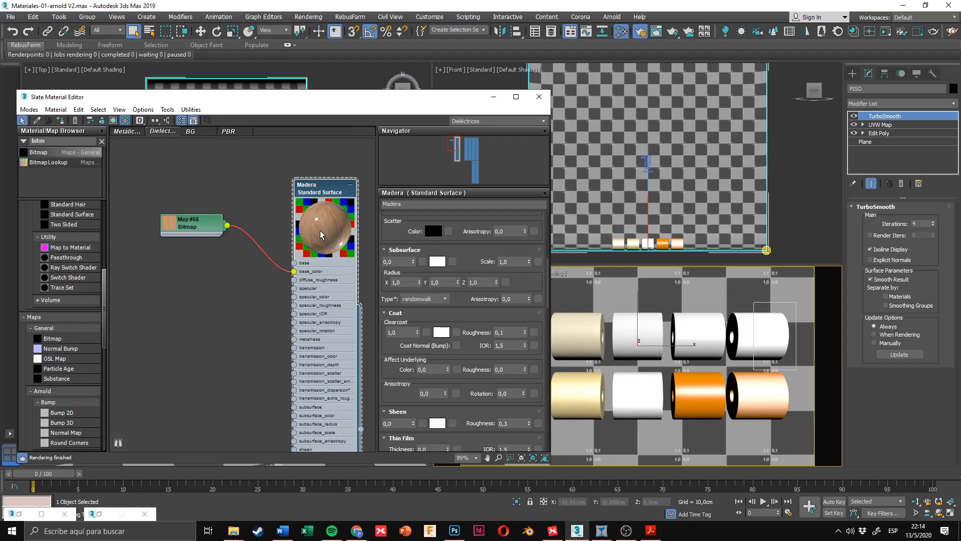
pyautogui.moveTo(468, 270); pyautogui.dragTo(473, 348)
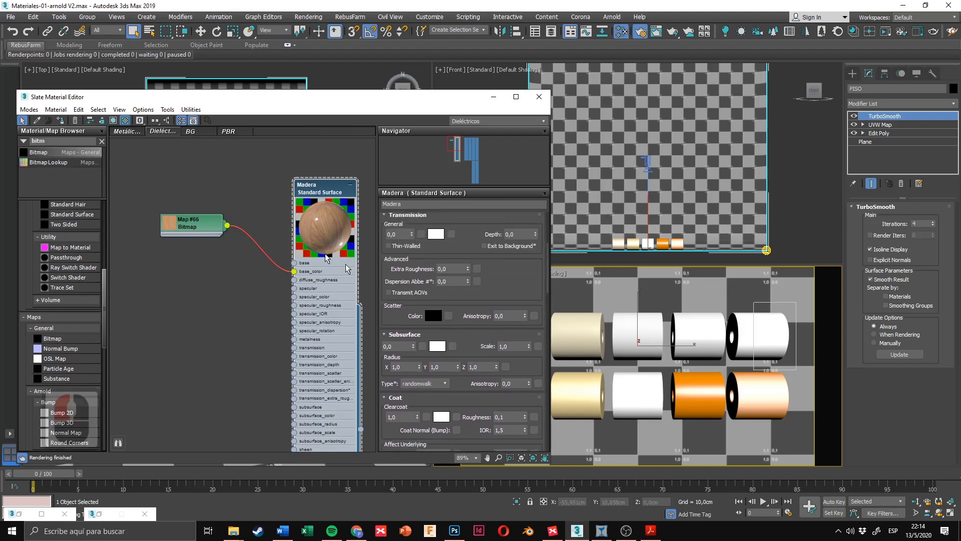
# Step: Inspect the wood cylinder's grain up close and the neighbouring brick cylinder in Materiales.pdf in Acrobat Reader, and return to 3ds Max
pyautogui.click(659, 530)
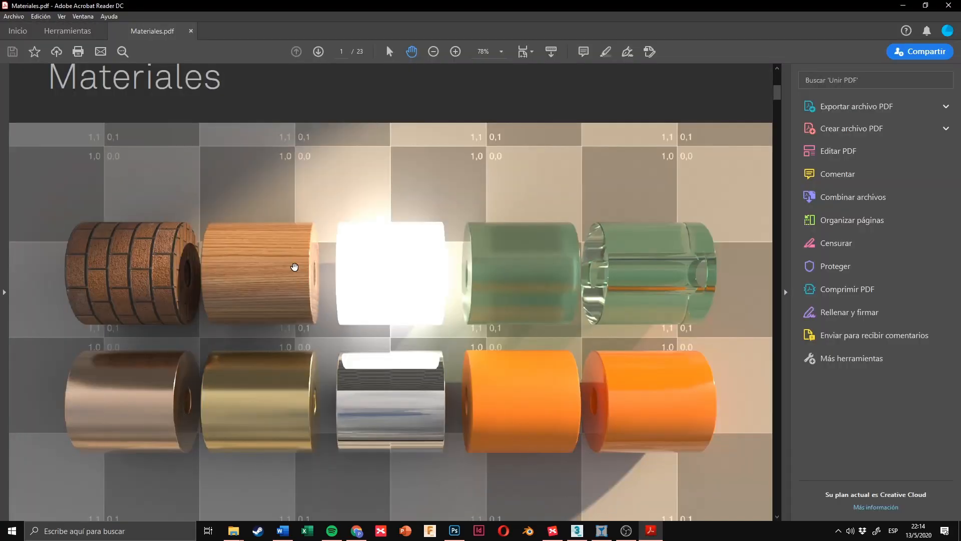
pyautogui.keyDown('ctrl'); pyautogui.scroll(4, 206, 266); pyautogui.keyUp('ctrl')
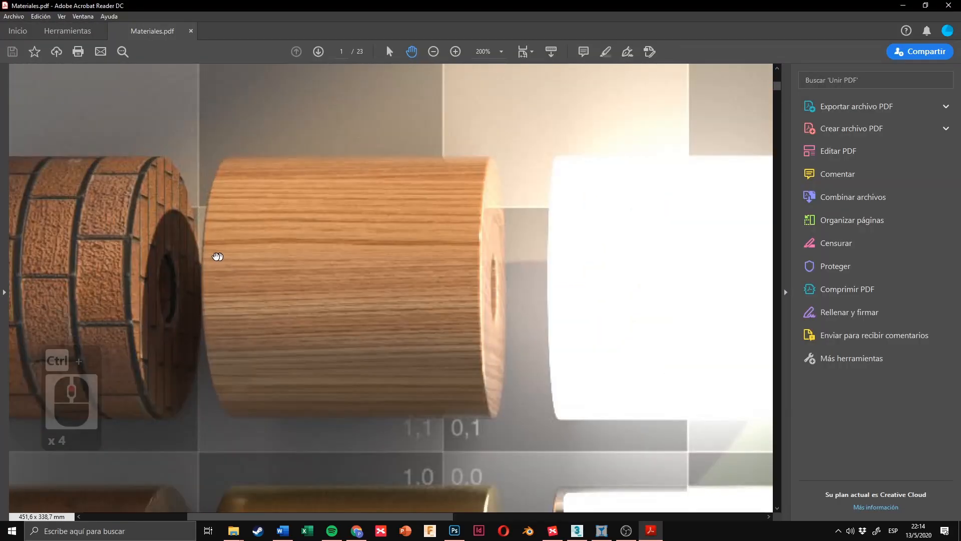
pyautogui.moveTo(217, 256); pyautogui.dragTo(273, 252)
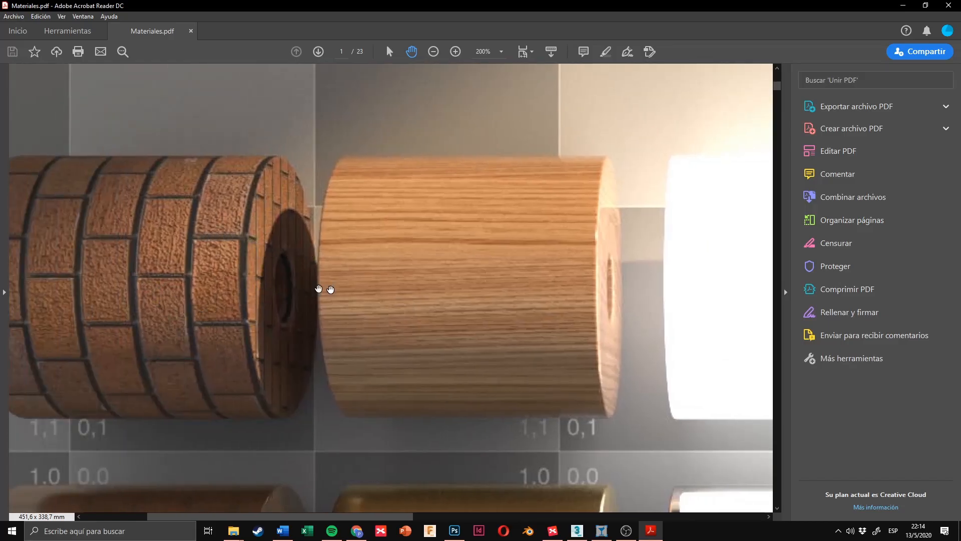
pyautogui.moveTo(442, 288); pyautogui.dragTo(343, 287)
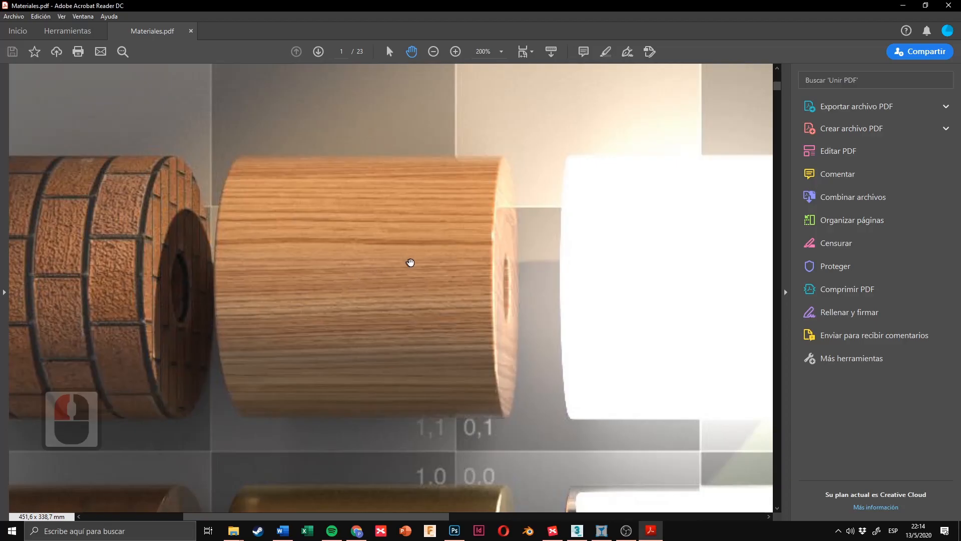
pyautogui.keyDown('ctrl'); pyautogui.scroll(1, 384, 264); pyautogui.keyUp('ctrl')
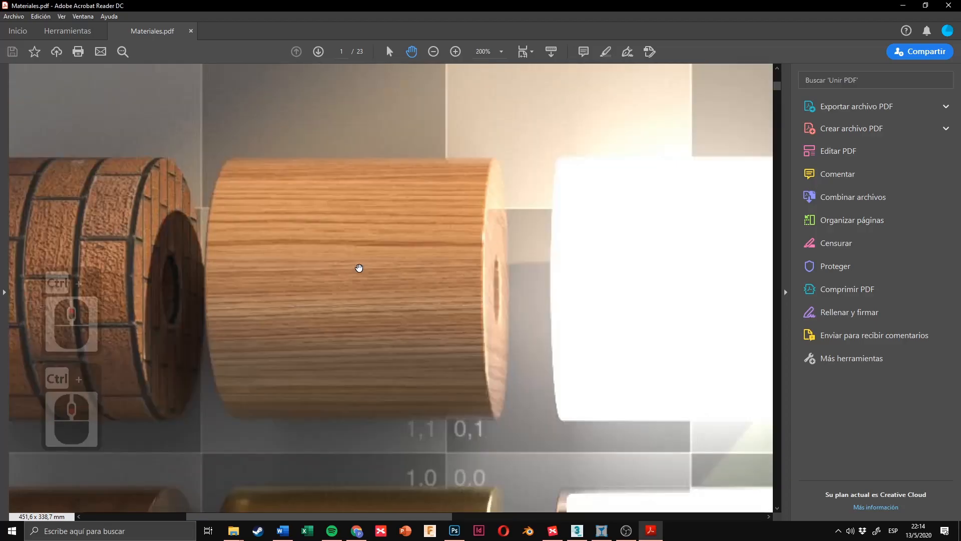
pyautogui.keyDown('ctrl'); pyautogui.scroll(-3, 391, 268); pyautogui.keyUp('ctrl')
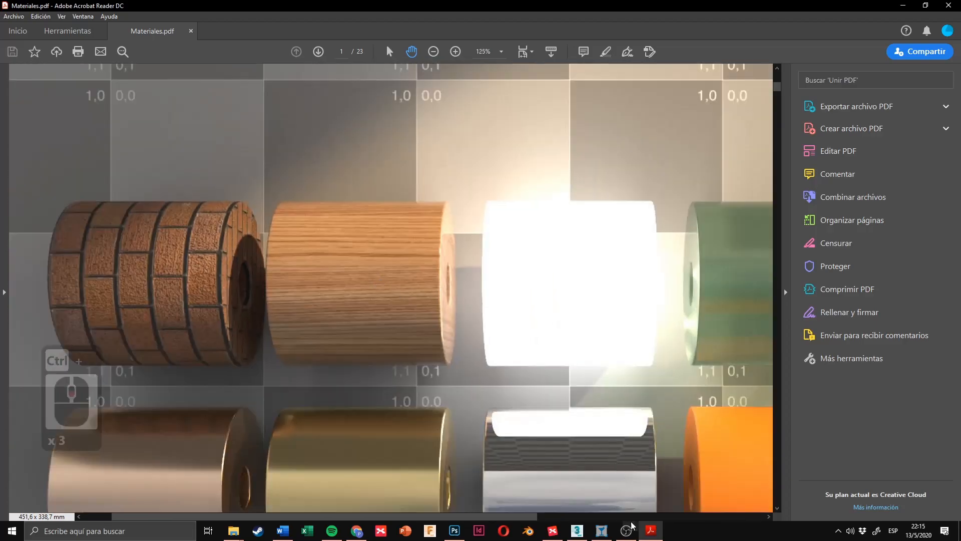
pyautogui.click(577, 530)
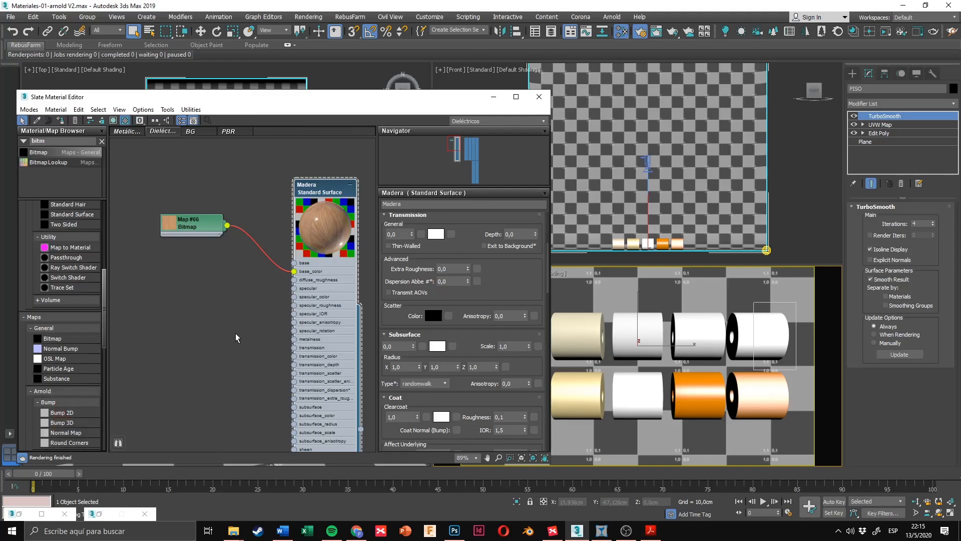
pyautogui.scroll(-3, 235, 334)
pyautogui.scroll(-2, 222, 301)
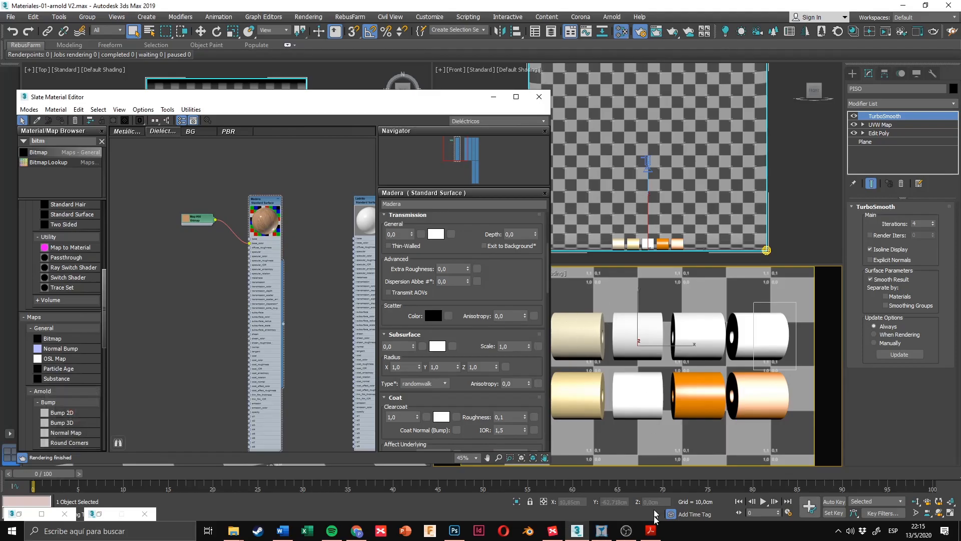
pyautogui.click(650, 530)
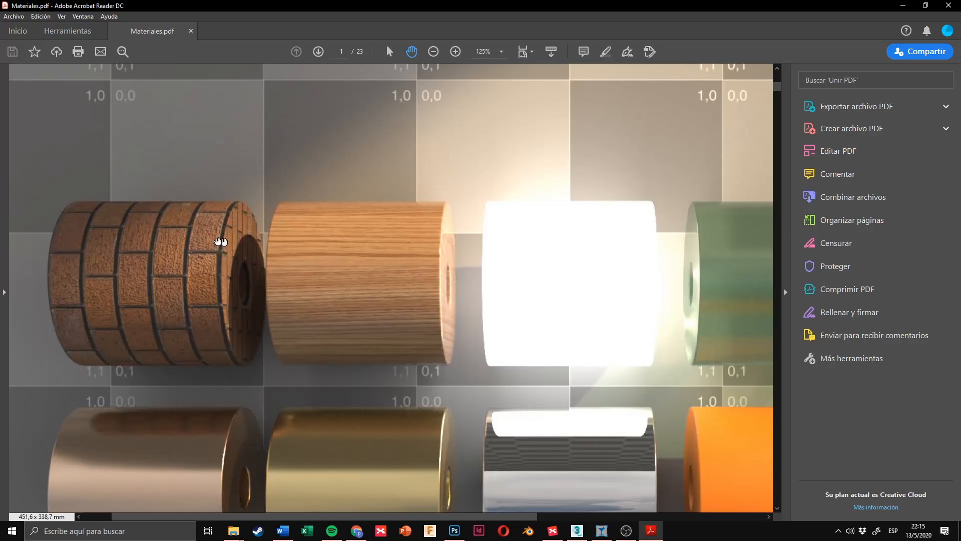
pyautogui.click(652, 530)
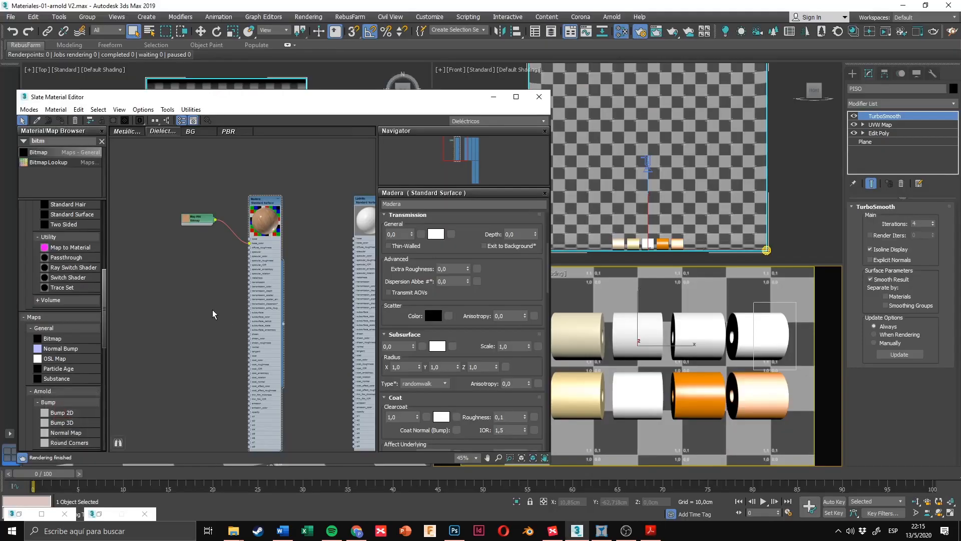
# Step: Bring wood_1_bump.JPG from the Texturas folder in File Explorer into the material graph, below the wood bitmap node
pyautogui.moveTo(233, 530)
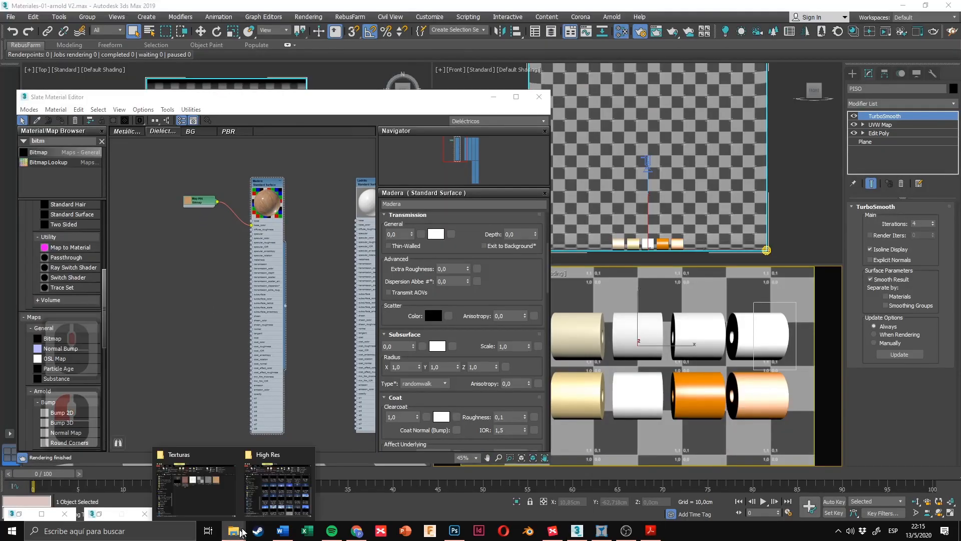
pyautogui.click(231, 498)
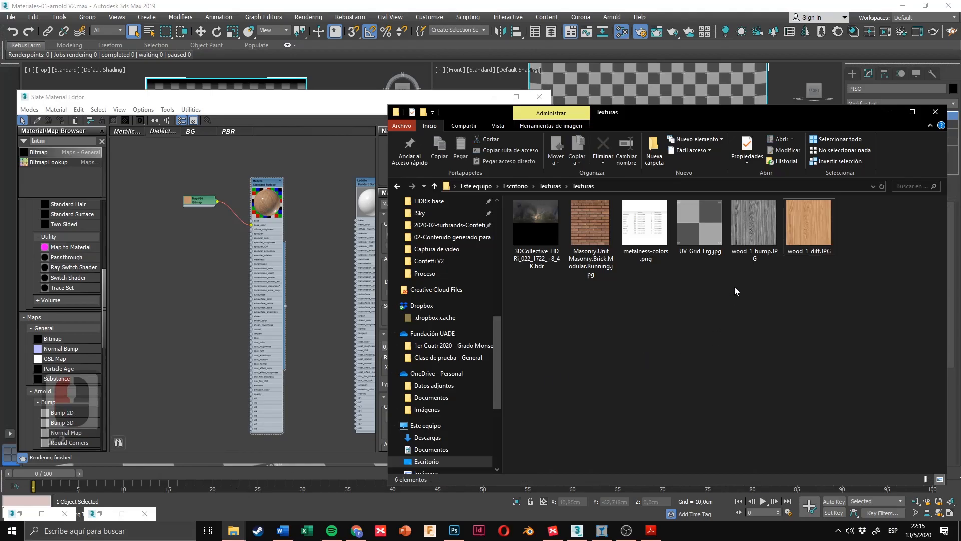
pyautogui.click(755, 223)
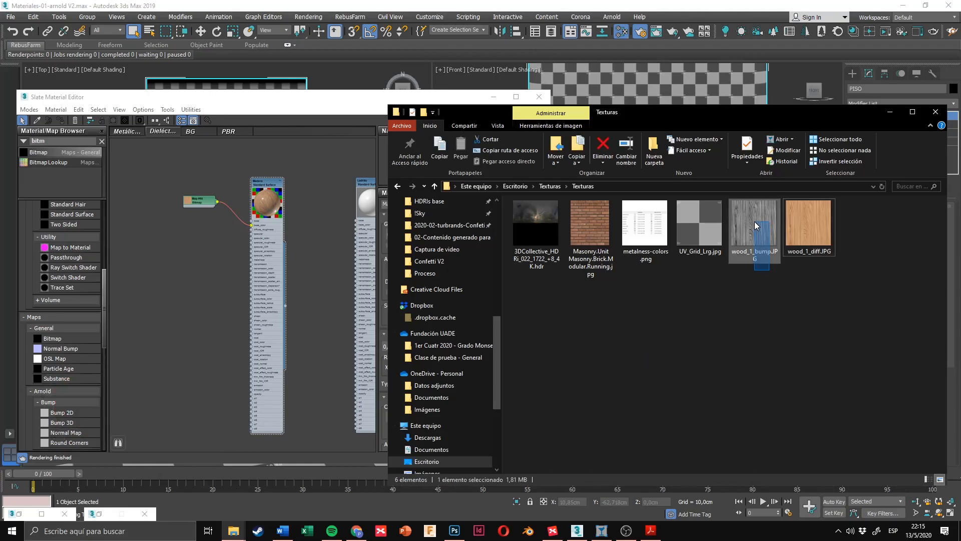
pyautogui.click(783, 290)
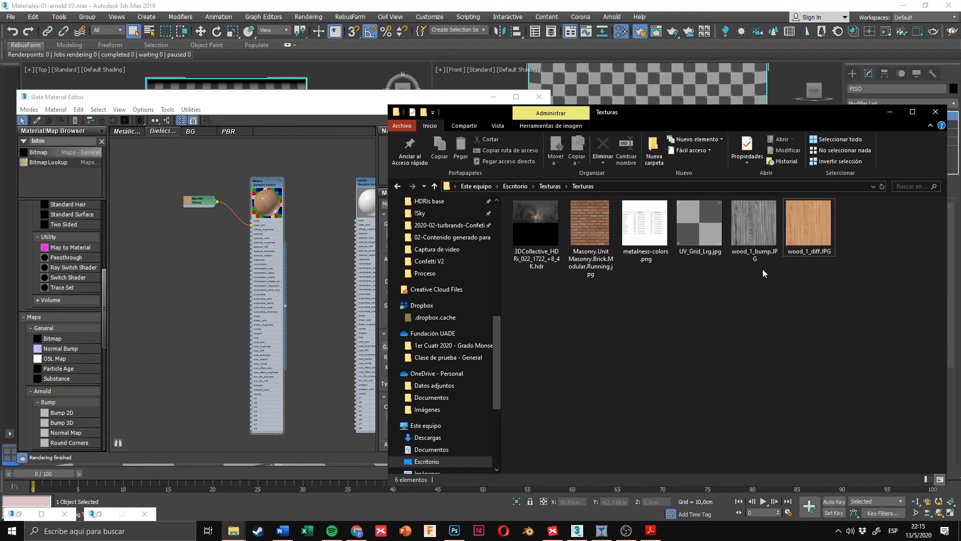
pyautogui.moveTo(751, 224); pyautogui.dragTo(355, 299)
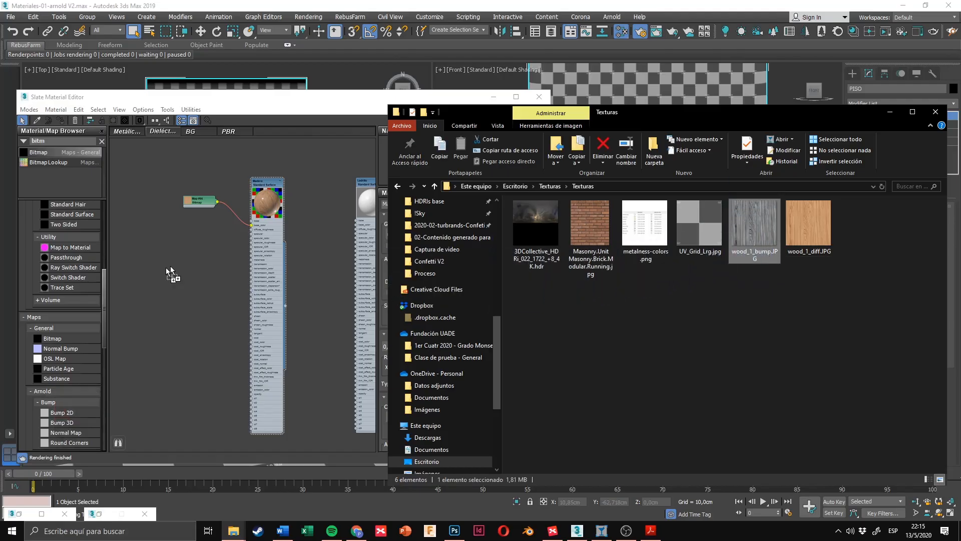
# Step: Add wood_1_bump.JPG as a bitmap node in the Dieléctricos view, positioned below the wood colour bitmap beside the Madera material
pyautogui.moveTo(170, 275); pyautogui.dragTo(170, 274)
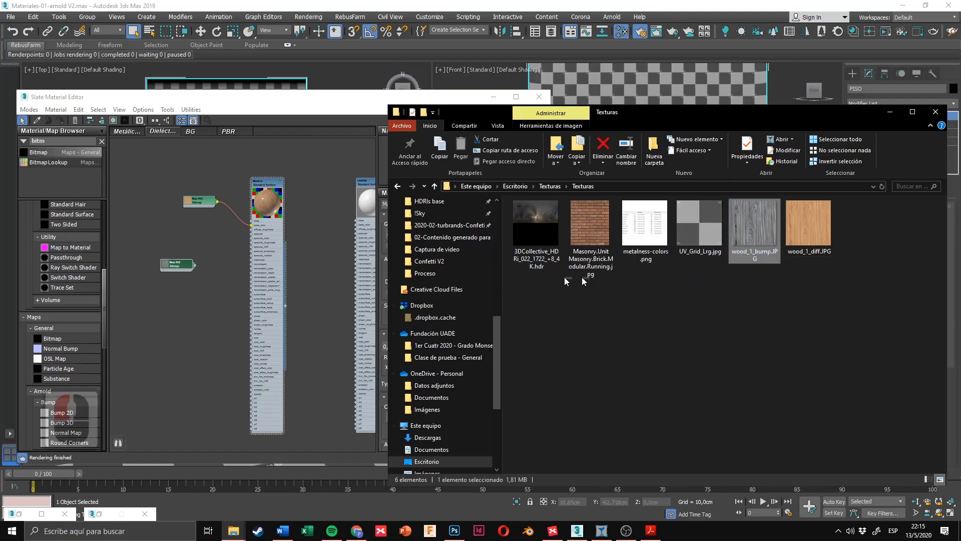
pyautogui.click(200, 336)
pyautogui.scroll(7, 229, 299)
pyautogui.moveTo(213, 278); pyautogui.dragTo(239, 314, button='middle')
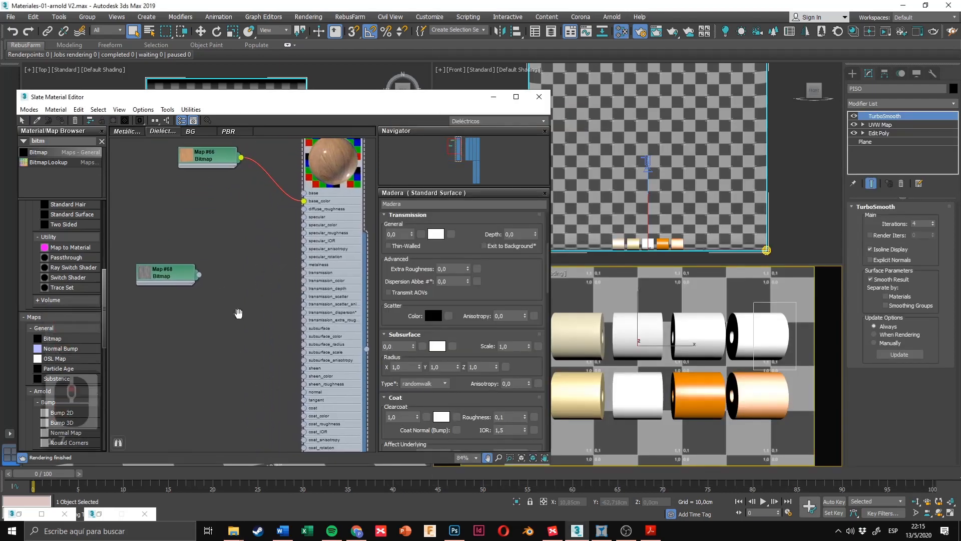
pyautogui.moveTo(150, 274); pyautogui.dragTo(150, 291)
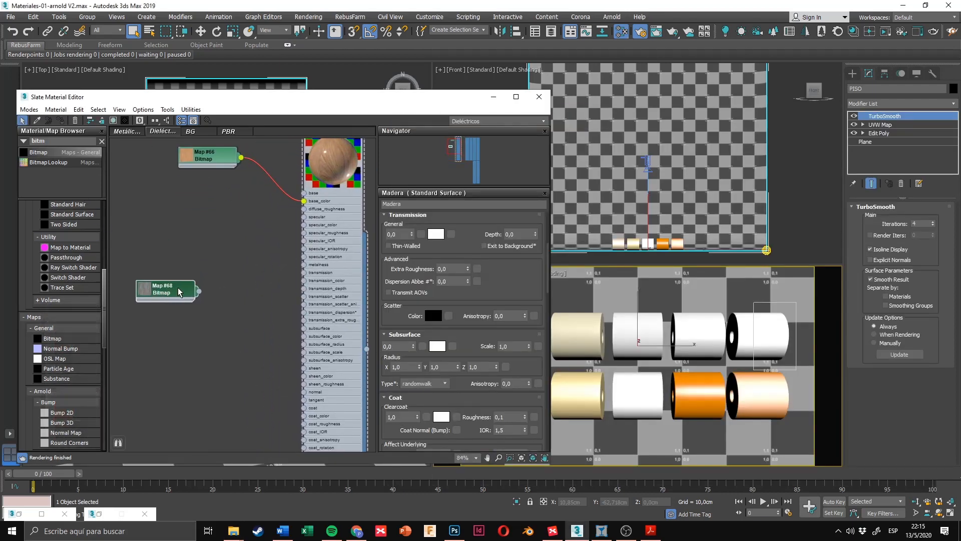
pyautogui.moveTo(264, 270); pyautogui.dragTo(256, 284, button='middle')
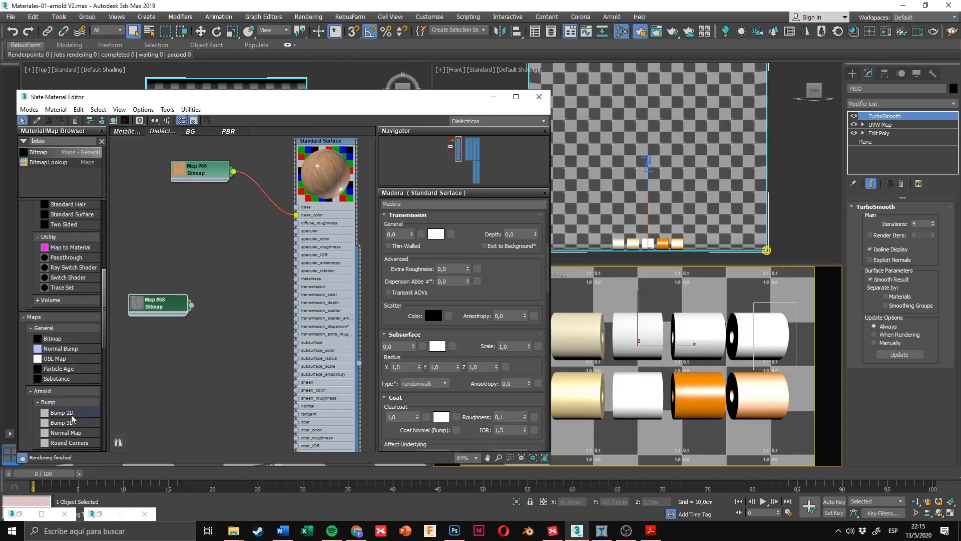
# Step: Add an Arnold Bump 2D map, feed the wood bump bitmap into its bump_map input, and connect it to Madera's normal input
pyautogui.moveTo(63, 416); pyautogui.dragTo(225, 328)
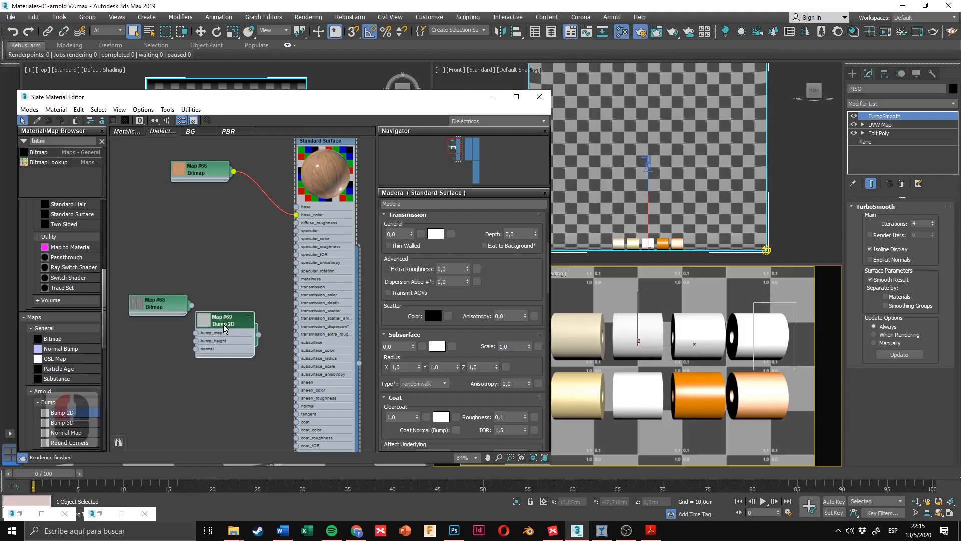
pyautogui.moveTo(179, 308); pyautogui.dragTo(199, 338)
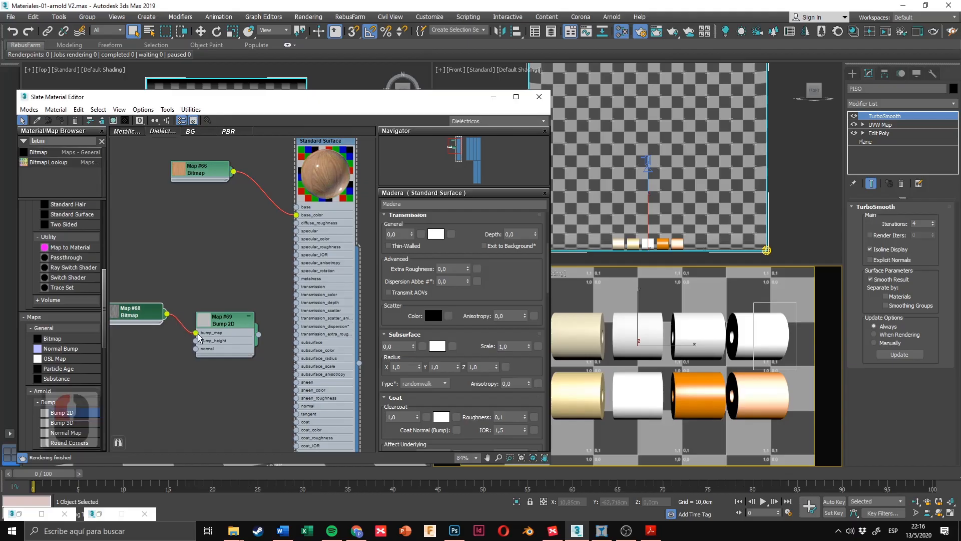
pyautogui.moveTo(270, 341); pyautogui.dragTo(226, 278, button='middle')
pyautogui.scroll(1, 225, 279)
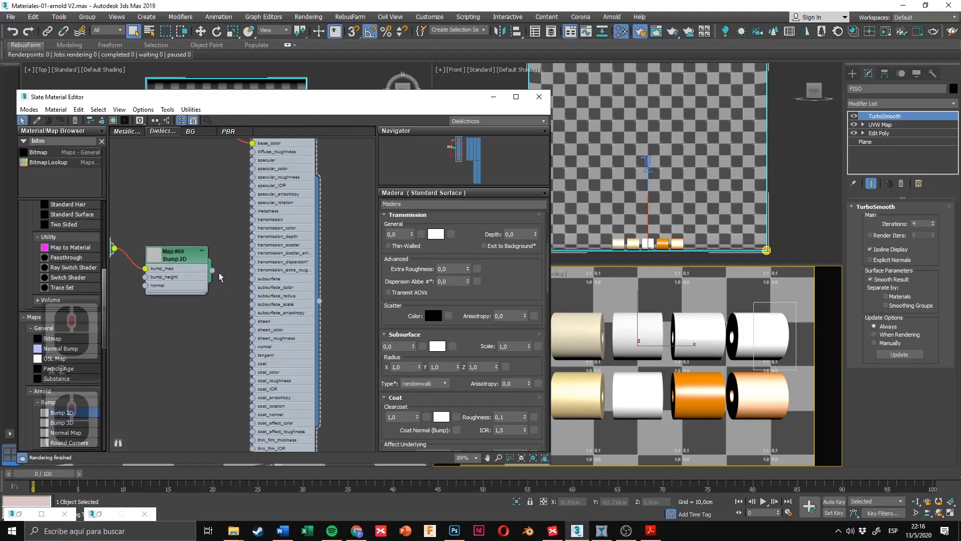
pyautogui.moveTo(212, 270); pyautogui.dragTo(253, 347)
pyautogui.scroll(-7, 267, 362)
pyautogui.moveTo(252, 300); pyautogui.dragTo(253, 299, button='middle')
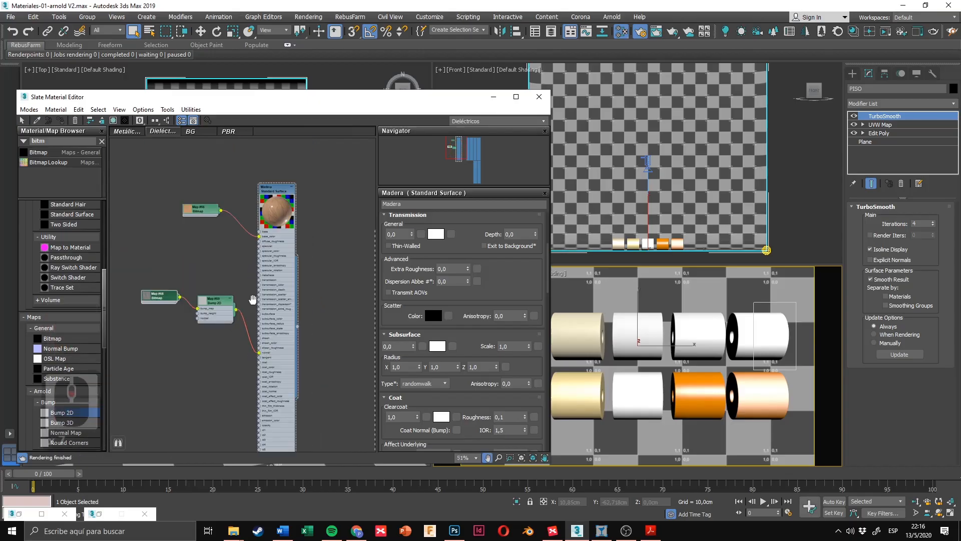
# Step: Check the Madera material's preview sphere up close and open the Bump 2D map's parameters
pyautogui.scroll(14, 253, 300)
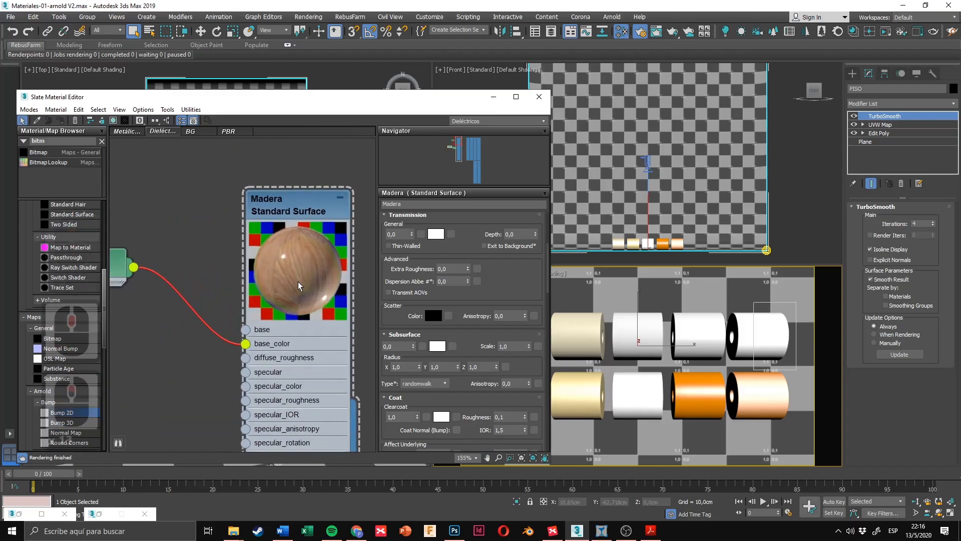
pyautogui.scroll(-1, 284, 287)
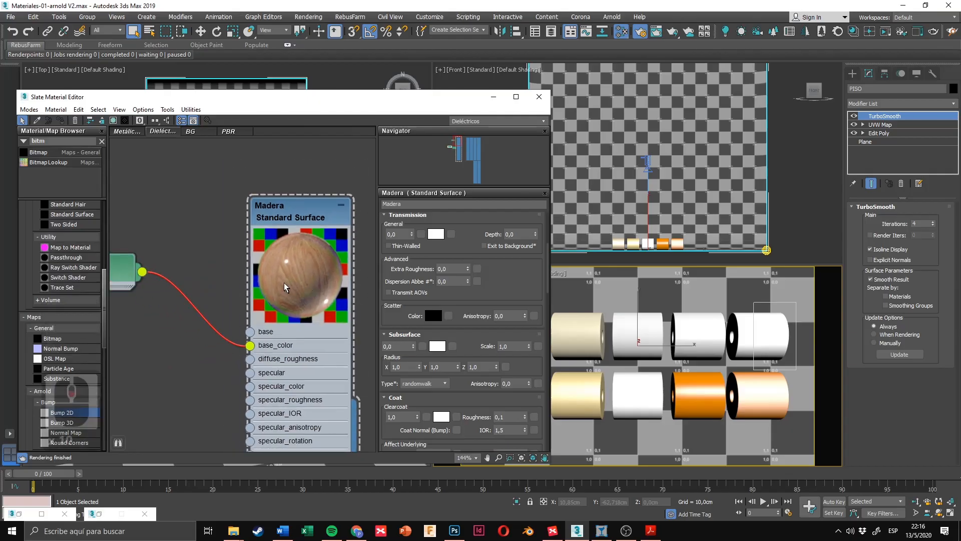
pyautogui.scroll(-8, 284, 287)
pyautogui.moveTo(228, 385); pyautogui.dragTo(272, 266, button='middle')
pyautogui.scroll(1, 260, 297)
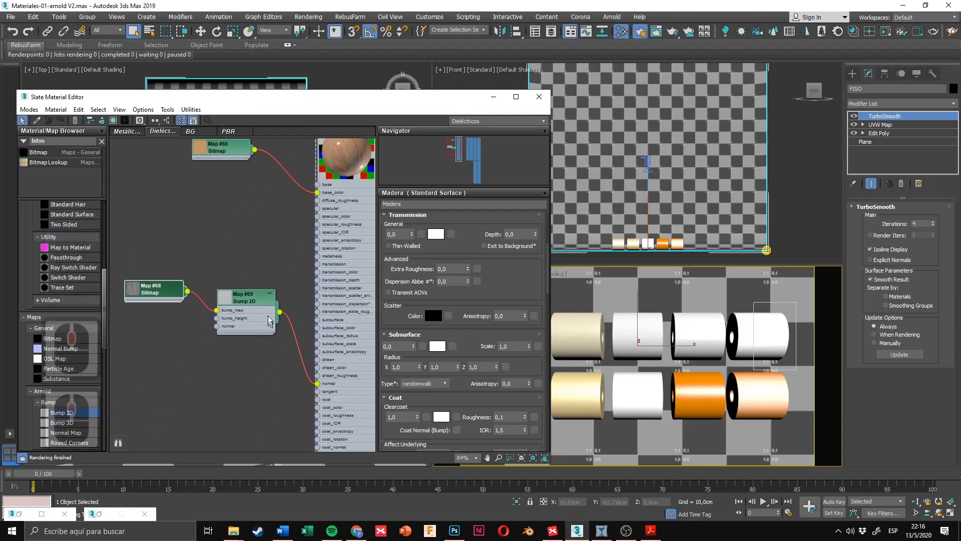
pyautogui.click(256, 268)
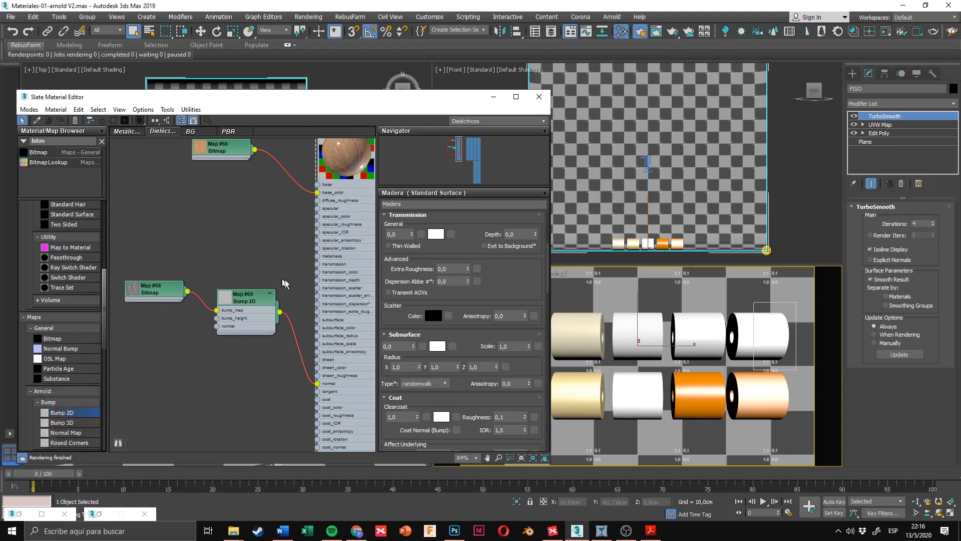
pyautogui.scroll(1, 272, 287)
pyautogui.scroll(1, 265, 310)
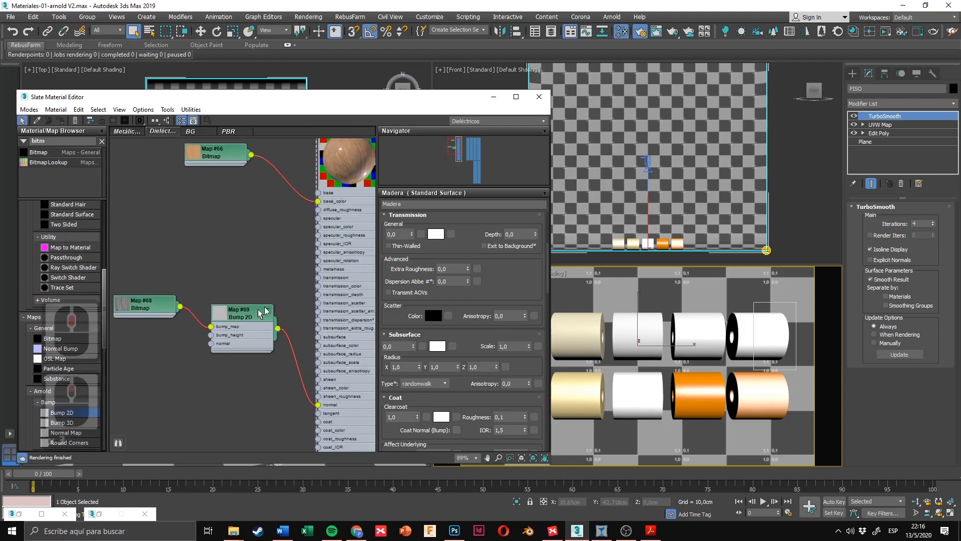
pyautogui.moveTo(251, 312); pyautogui.dragTo(241, 323, button='middle')
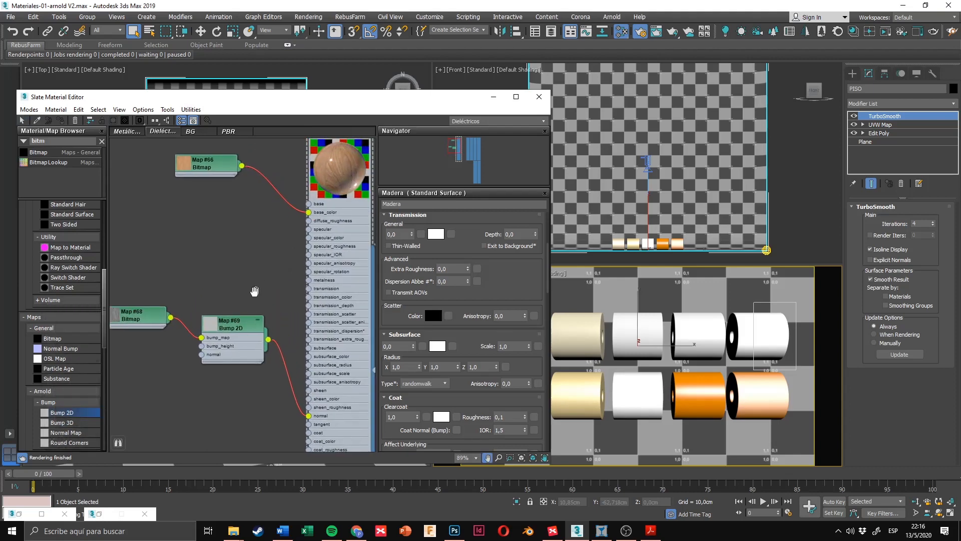
pyautogui.doubleClick(240, 323)
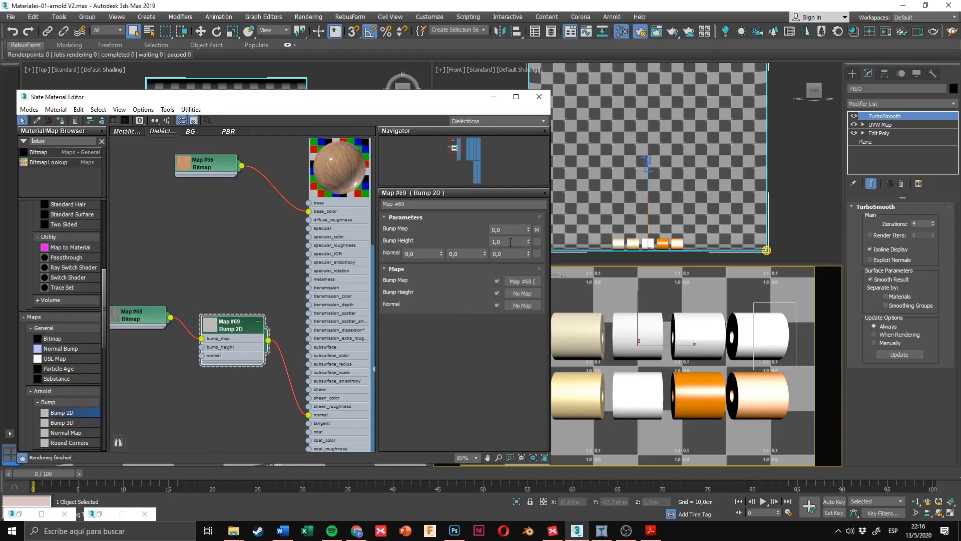
# Step: Try bump heights of 4 and 20 on the Bump 2D map and compare them on the Madera preview
pyautogui.moveTo(510, 242); pyautogui.dragTo(455, 242)
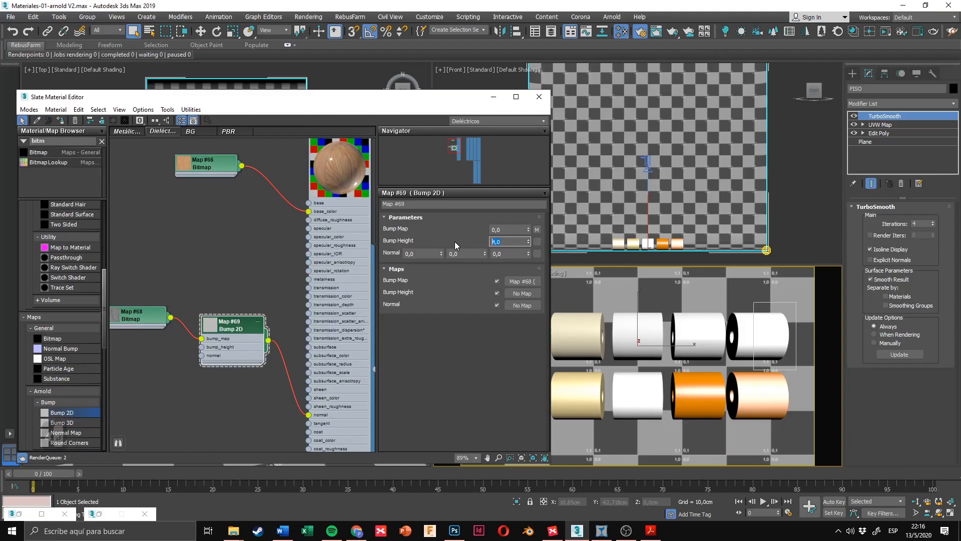
pyautogui.write('4')
pyautogui.scroll(8, 237, 261)
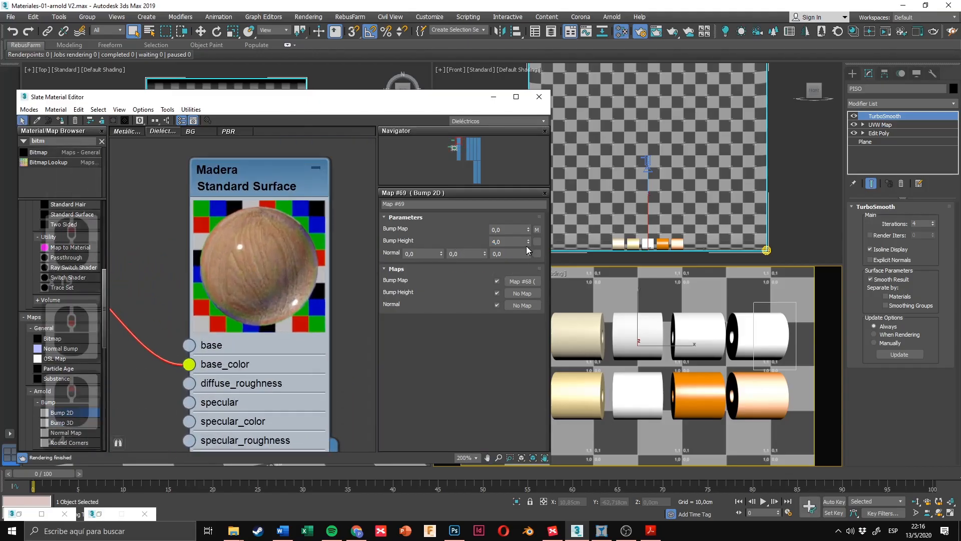
pyautogui.moveTo(510, 242); pyautogui.dragTo(449, 244)
pyautogui.write('20')
pyautogui.press('Return')
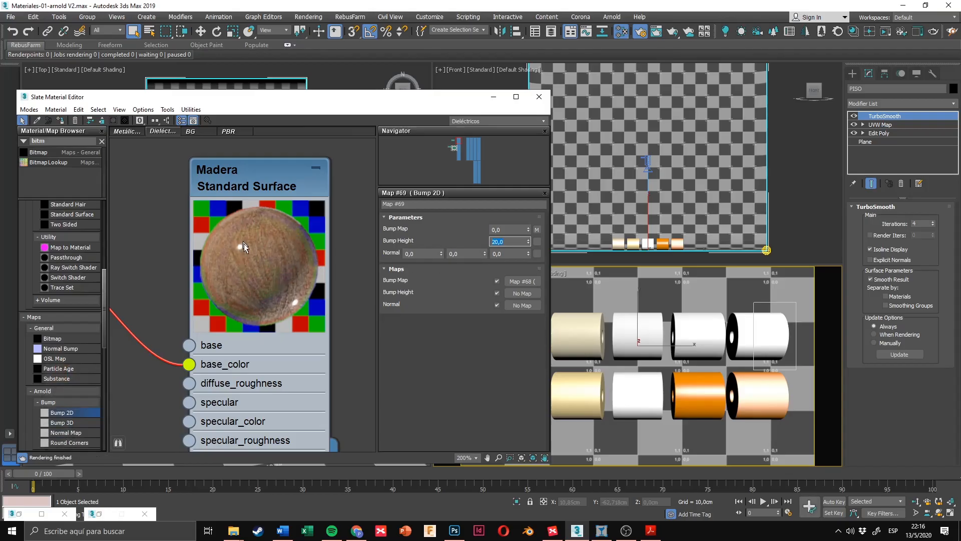
# Step: Set the Bump 2D map's bump height to 2
pyautogui.moveTo(502, 241); pyautogui.dragTo(447, 241)
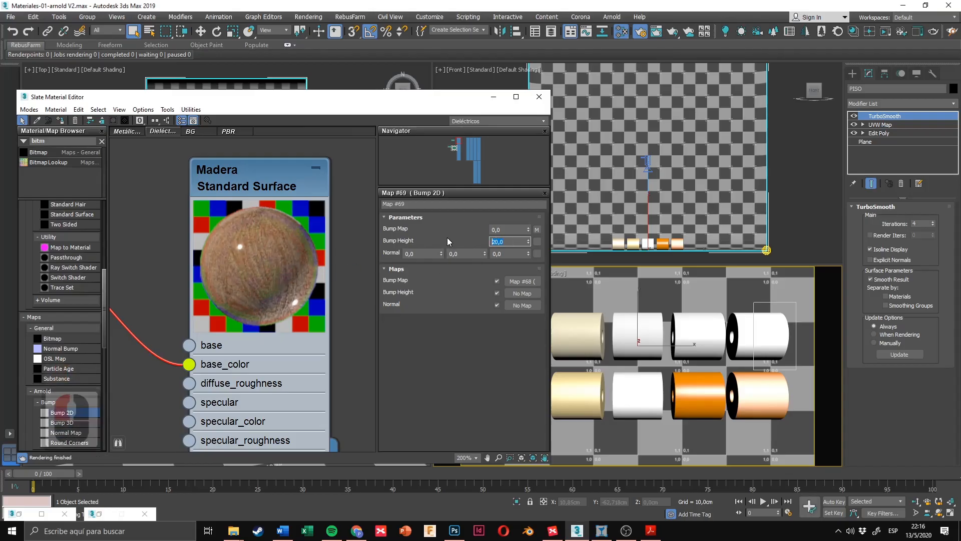
pyautogui.write('2')
pyautogui.press('Return')
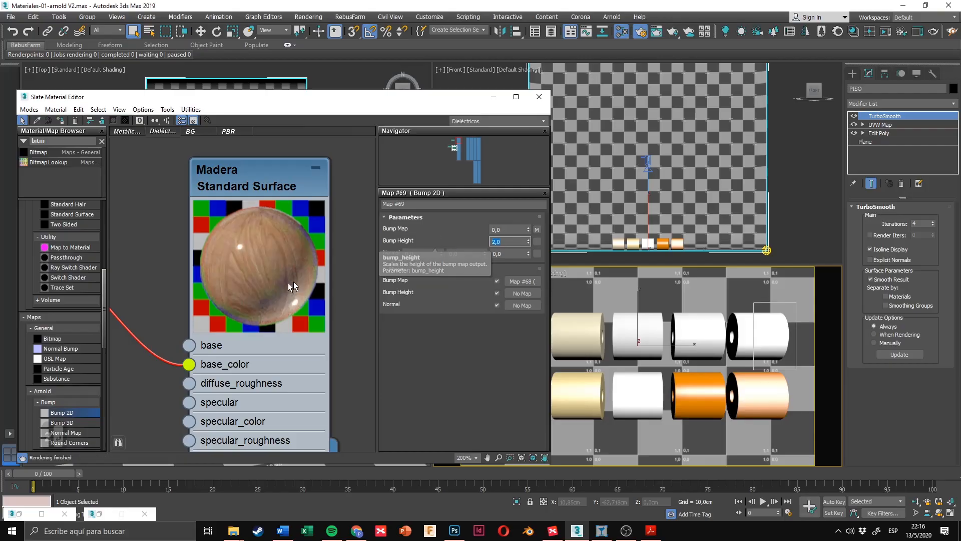
# Step: Move the material editor off the perspective view and assign Madera to the second cylinder of the back row
pyautogui.scroll(-10, 305, 271)
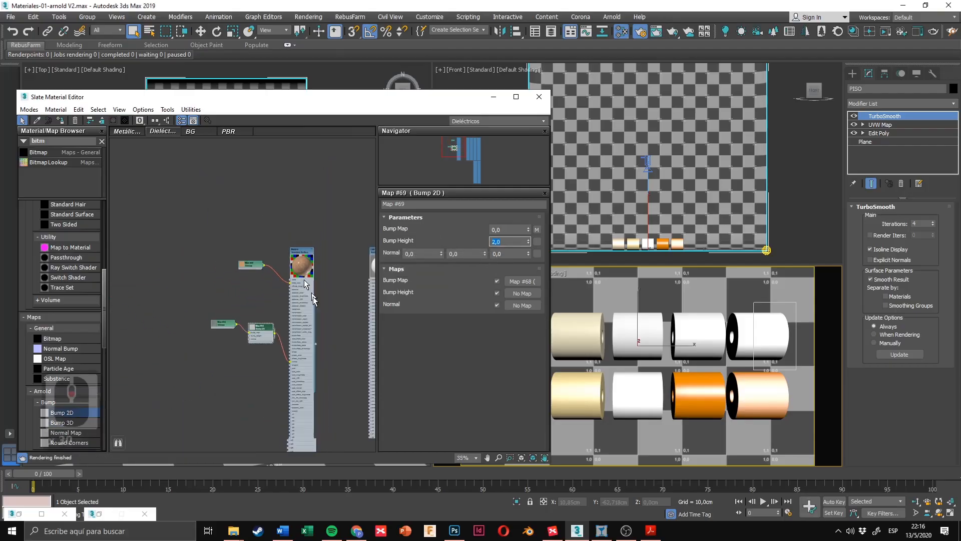
pyautogui.moveTo(313, 296); pyautogui.dragTo(260, 277, button='middle')
pyautogui.scroll(2, 256, 320)
pyautogui.moveTo(363, 102); pyautogui.dragTo(675, 105)
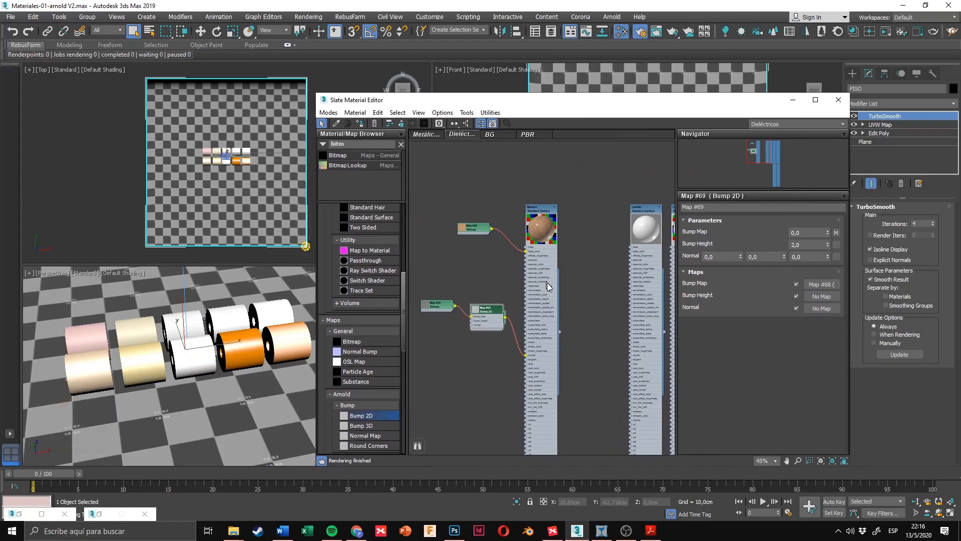
pyautogui.moveTo(559, 331); pyautogui.dragTo(137, 330)
# Step: Connect the Masonry.Unit Masonry.Brick.Modular.Running.jpg texture from the Texturas folder to the Ladrillo material's base_color input and place its bitmap node alongside
pyautogui.moveTo(595, 283); pyautogui.dragTo(506, 275, button='middle')
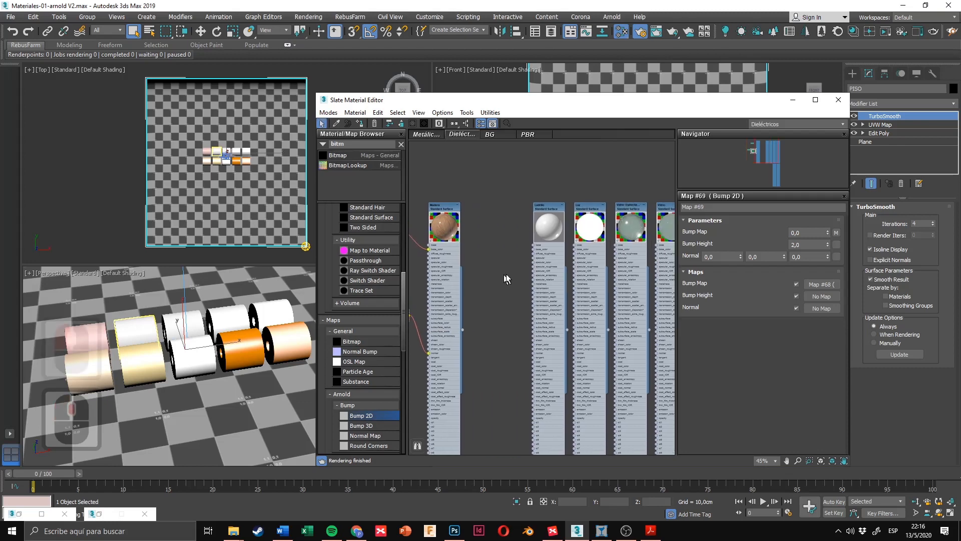
pyautogui.scroll(2, 515, 283)
pyautogui.click(242, 536)
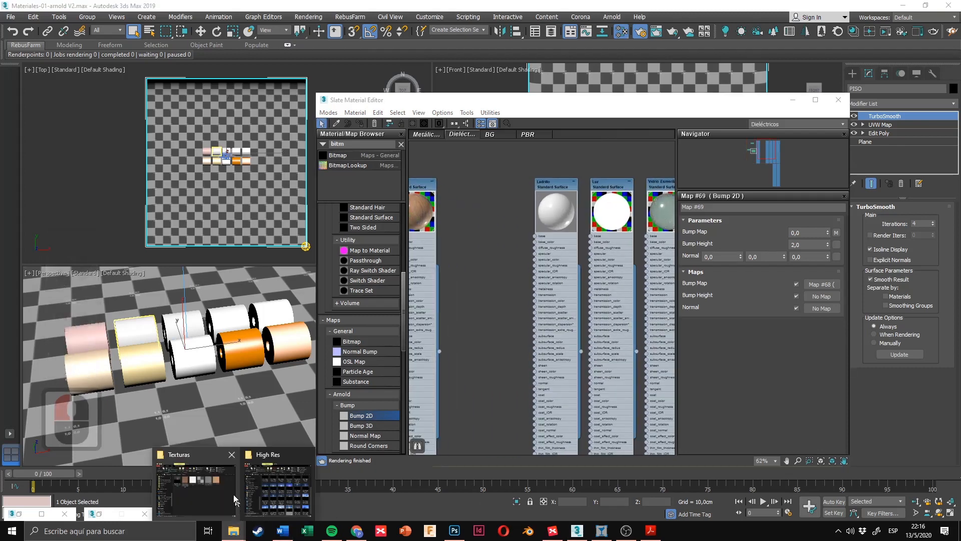
pyautogui.click(227, 486)
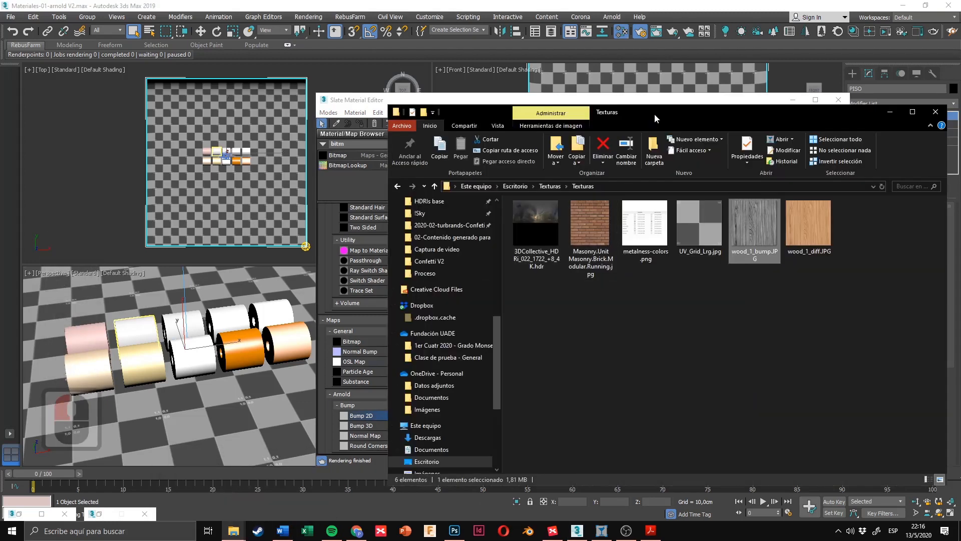
pyautogui.moveTo(656, 119); pyautogui.dragTo(825, 190)
pyautogui.moveTo(759, 295); pyautogui.dragTo(571, 252)
pyautogui.scroll(3, 494, 228)
pyautogui.moveTo(478, 245); pyautogui.dragTo(465, 245)
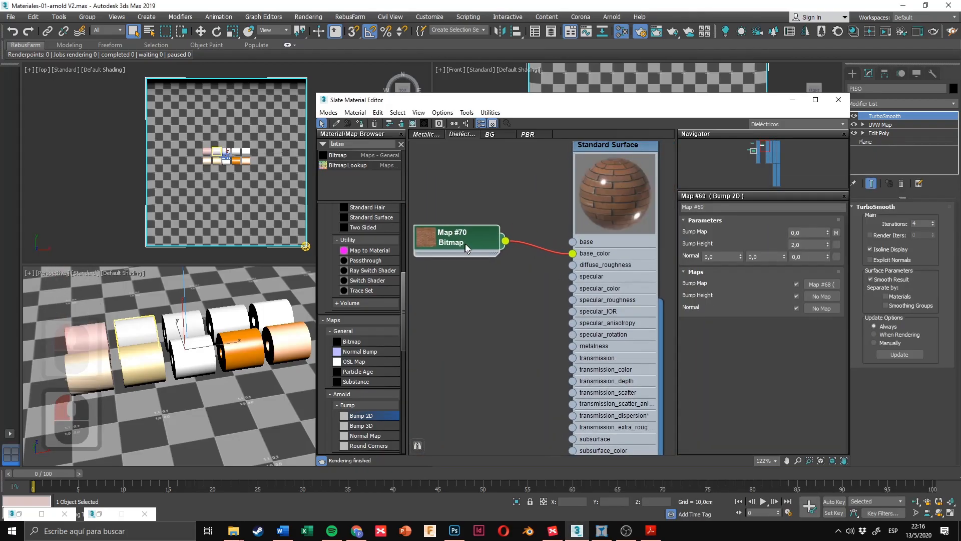
pyautogui.scroll(-2, 519, 215)
pyautogui.scroll(-5, 518, 215)
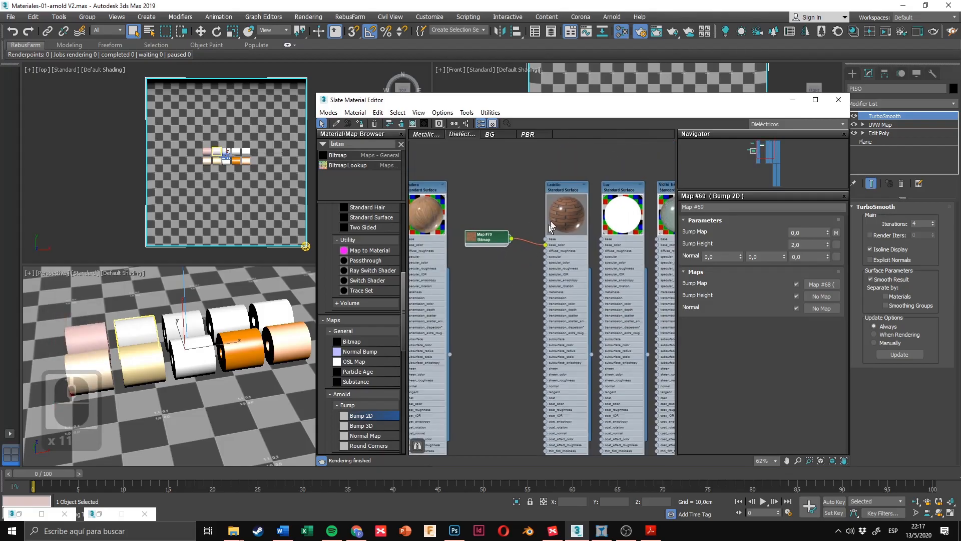
# Step: Open the Ladrillo material's parameters, set its specular roughness to 0,6, and check the preview up close
pyautogui.doubleClick(572, 213)
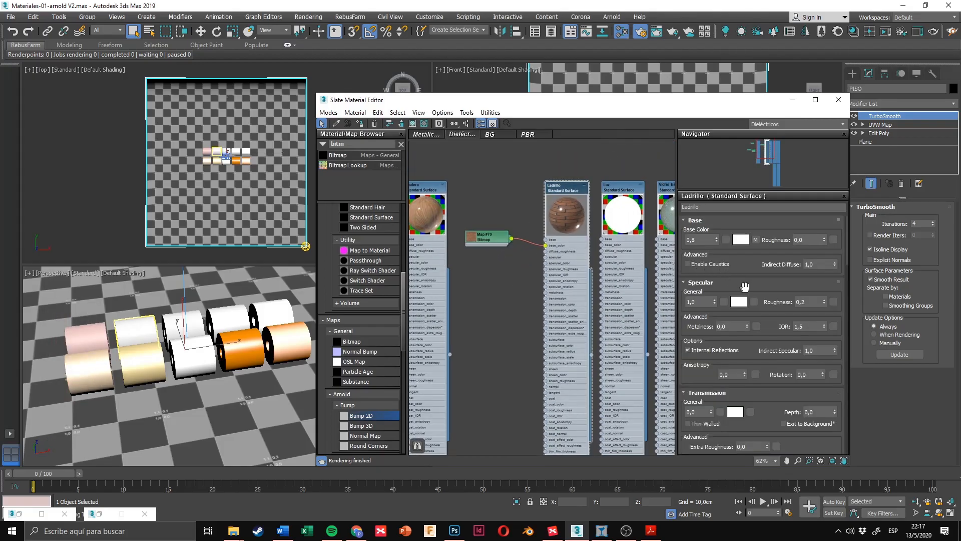
pyautogui.moveTo(763, 292); pyautogui.dragTo(772, 250)
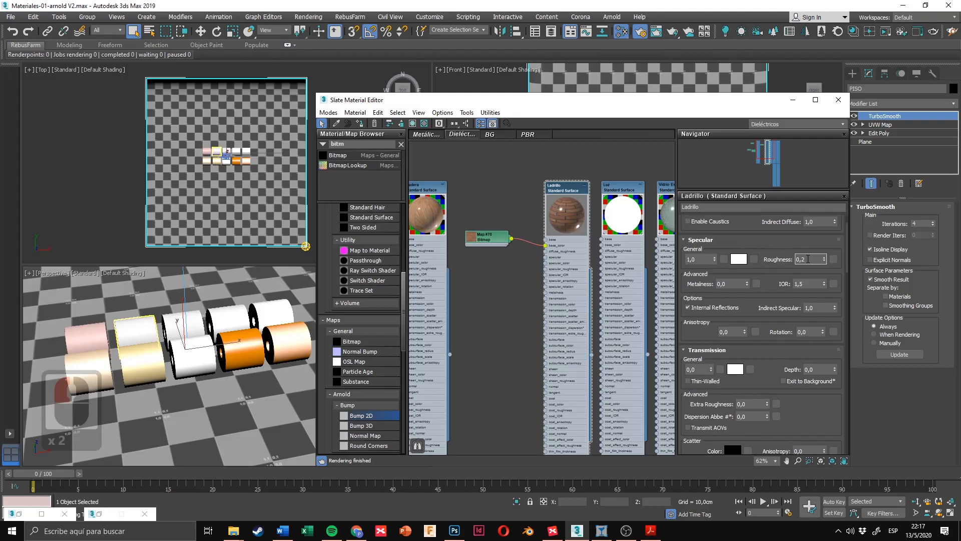
pyautogui.press('BackSpace')
pyautogui.write('6')
pyautogui.press('Return')
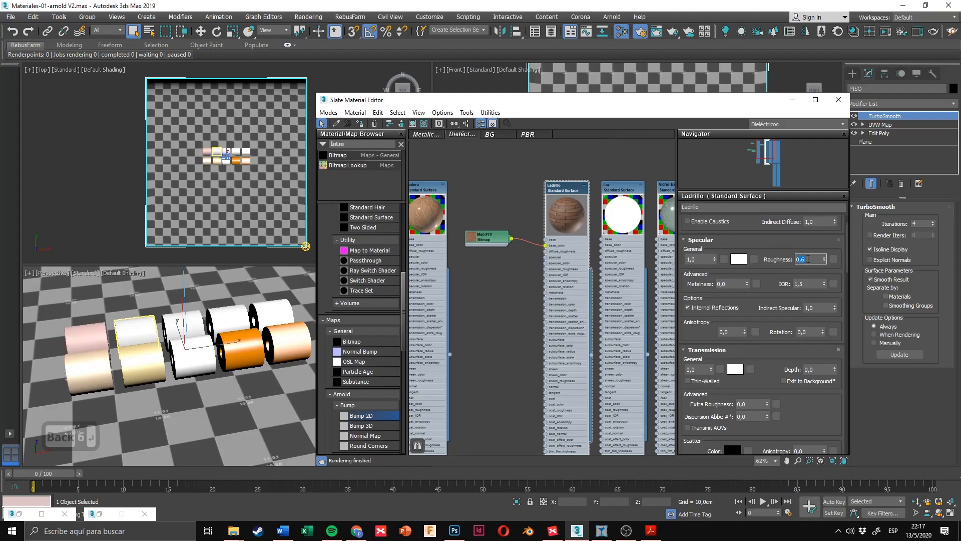
pyautogui.scroll(15, 620, 260)
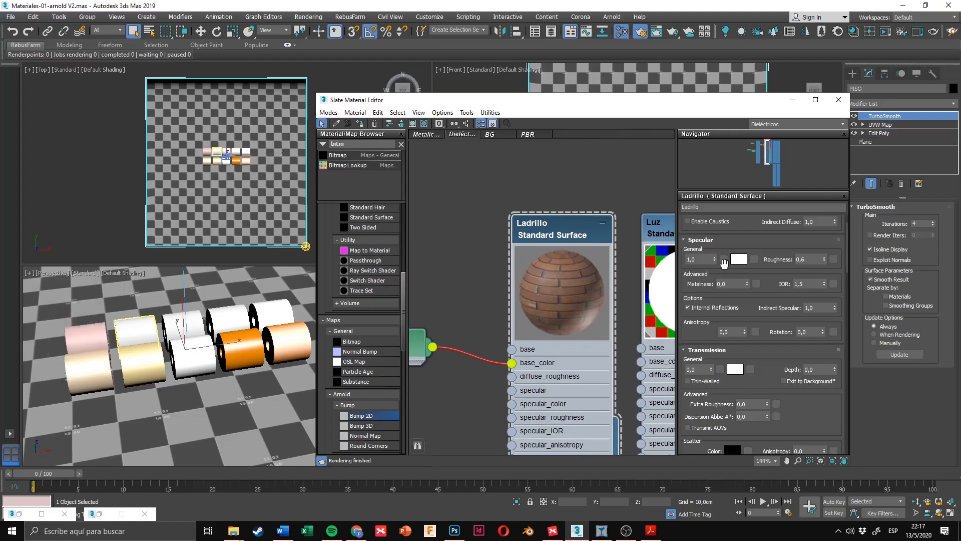
# Step: Set the Ladrillo material's specular roughness to 0,75
pyautogui.moveTo(715, 261); pyautogui.dragTo(721, 326)
pyautogui.rightClick(721, 327)
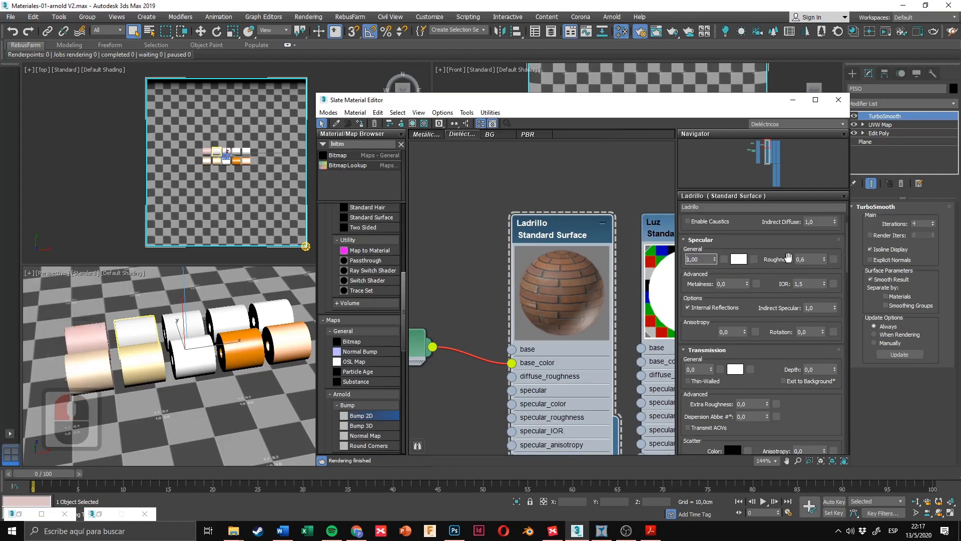
pyautogui.click(814, 257)
pyautogui.press('BackSpace')
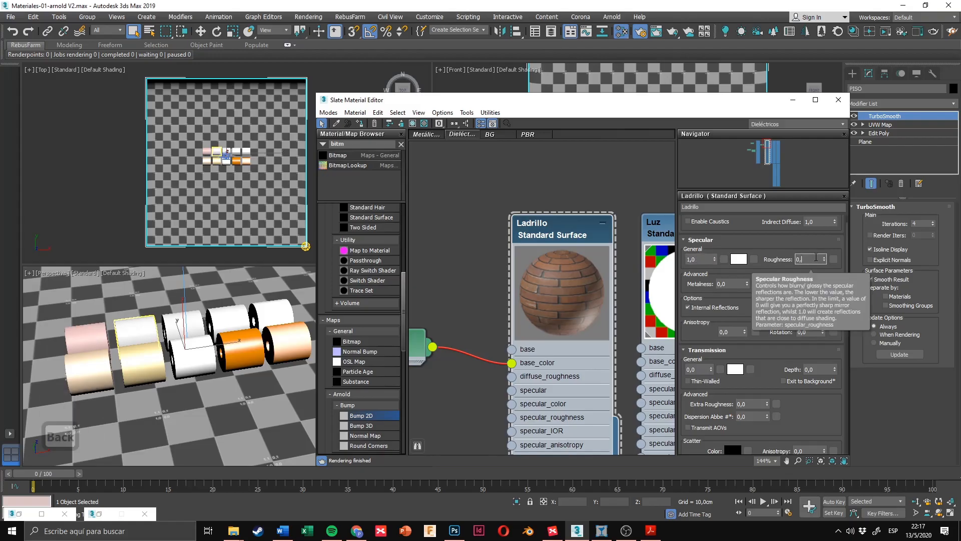
pyautogui.write('7')
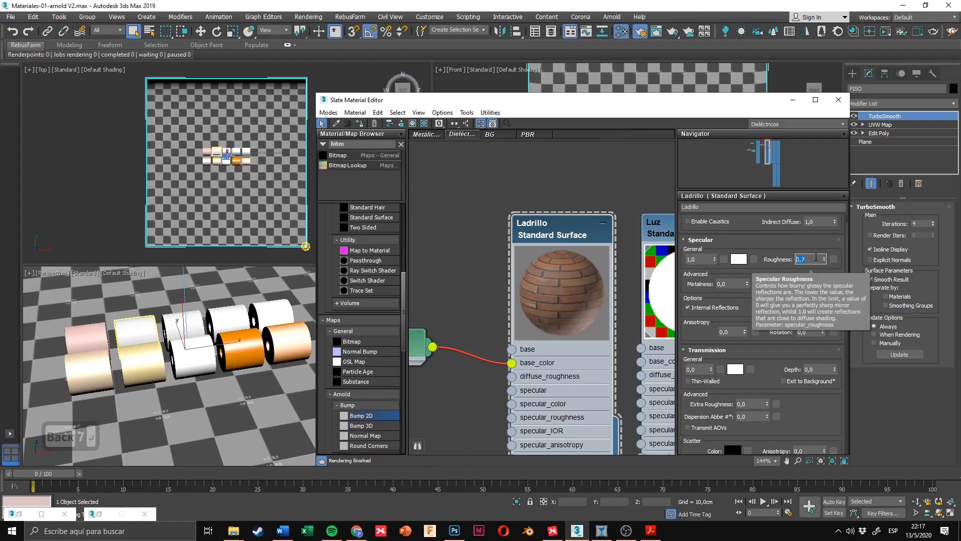
pyautogui.press('Return')
pyautogui.click(810, 261)
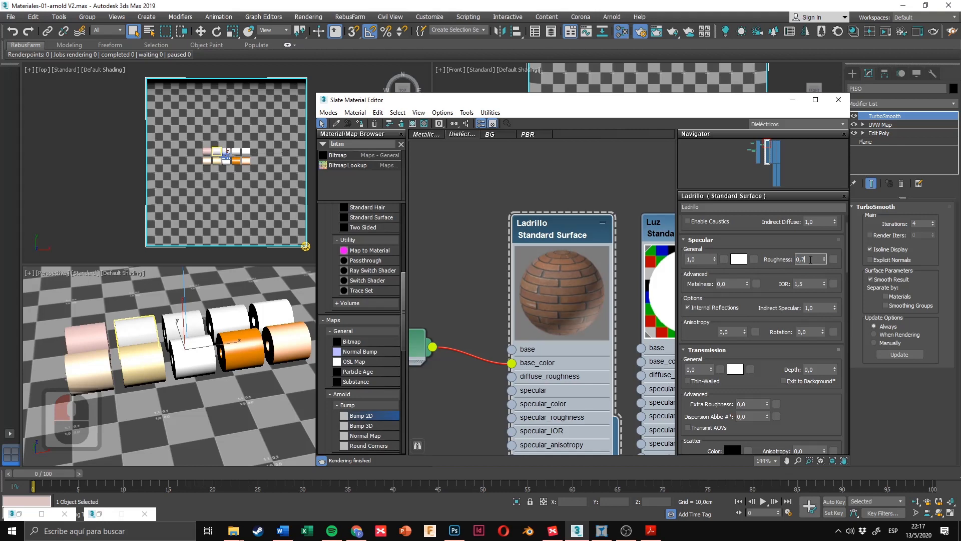
pyautogui.write('5')
pyautogui.press('Return')
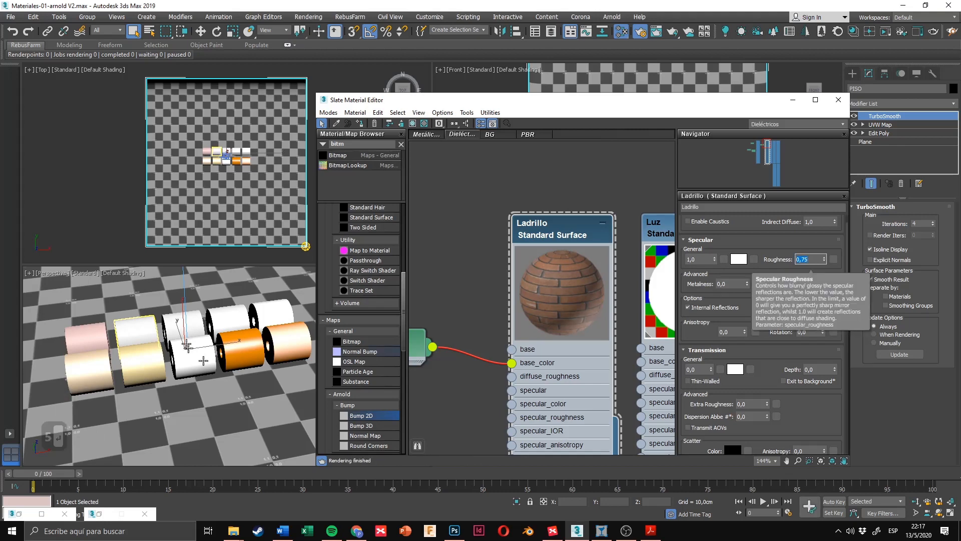
# Step: Examine how the Madera material's bitmap and Bump 2D nodes connect to its inputs, then return to the Ladrillo nodes
pyautogui.scroll(-14, 508, 276)
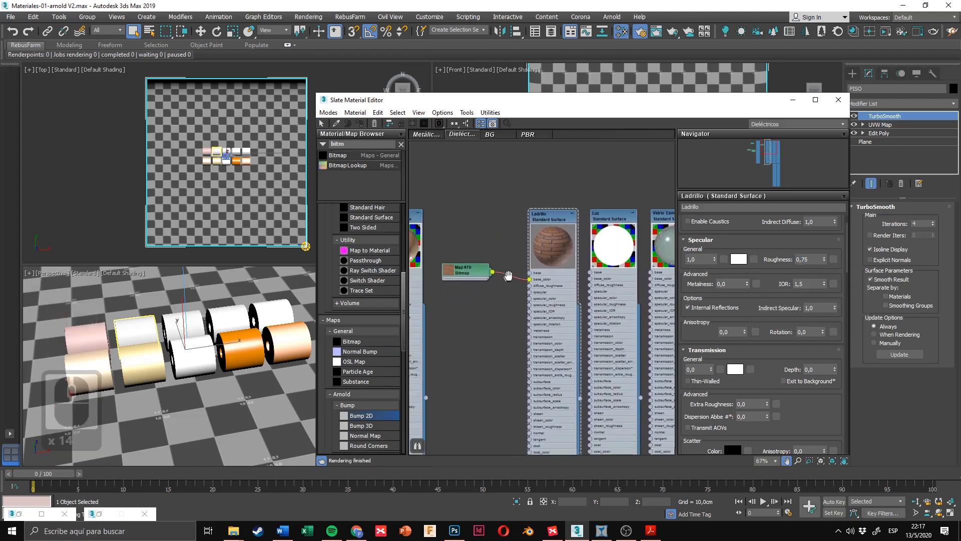
pyautogui.scroll(10, 543, 267)
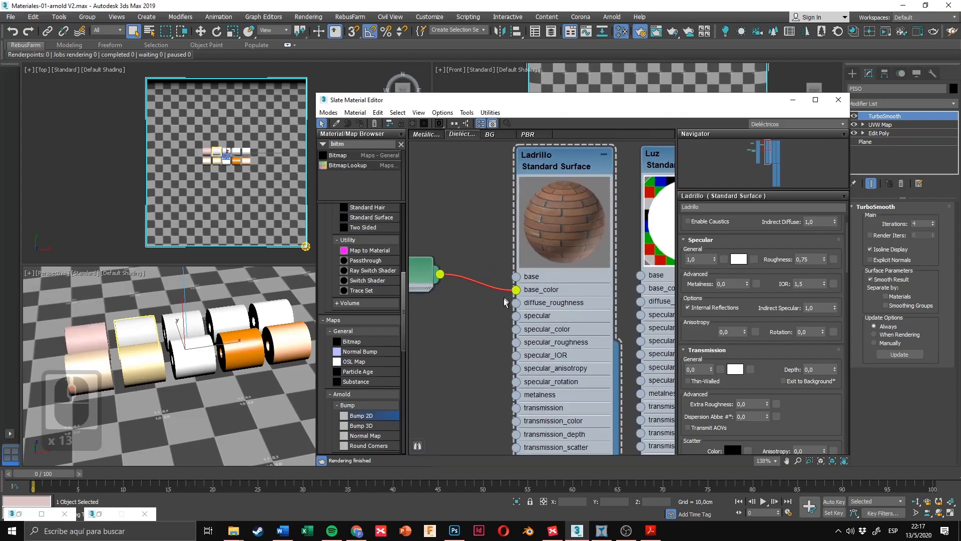
pyautogui.moveTo(501, 294); pyautogui.dragTo(530, 235, button='middle')
pyautogui.scroll(-6, 512, 295)
pyautogui.moveTo(501, 298); pyautogui.dragTo(614, 270, button='middle')
pyautogui.scroll(-6, 549, 274)
pyautogui.scroll(4, 615, 270)
pyautogui.moveTo(436, 274); pyautogui.dragTo(516, 268, button='middle')
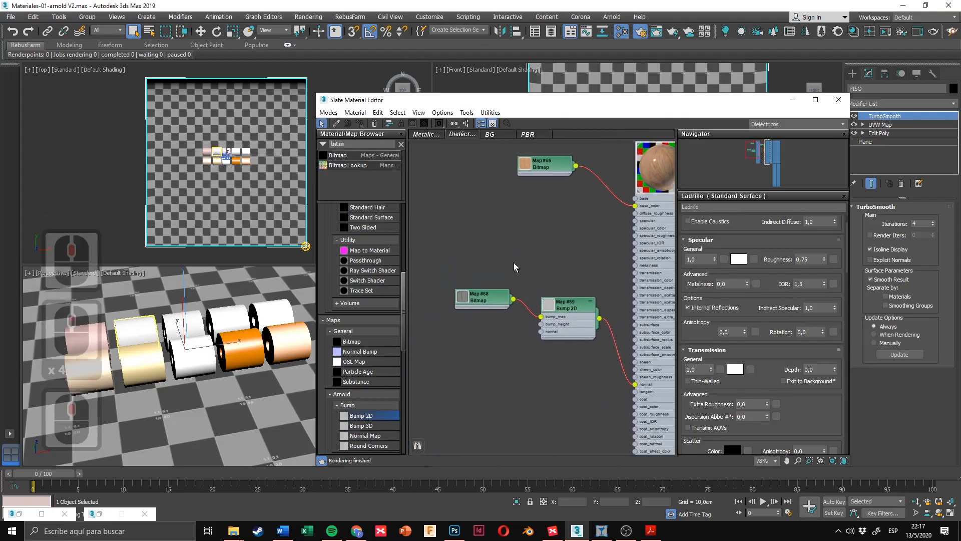
pyautogui.scroll(-8, 487, 303)
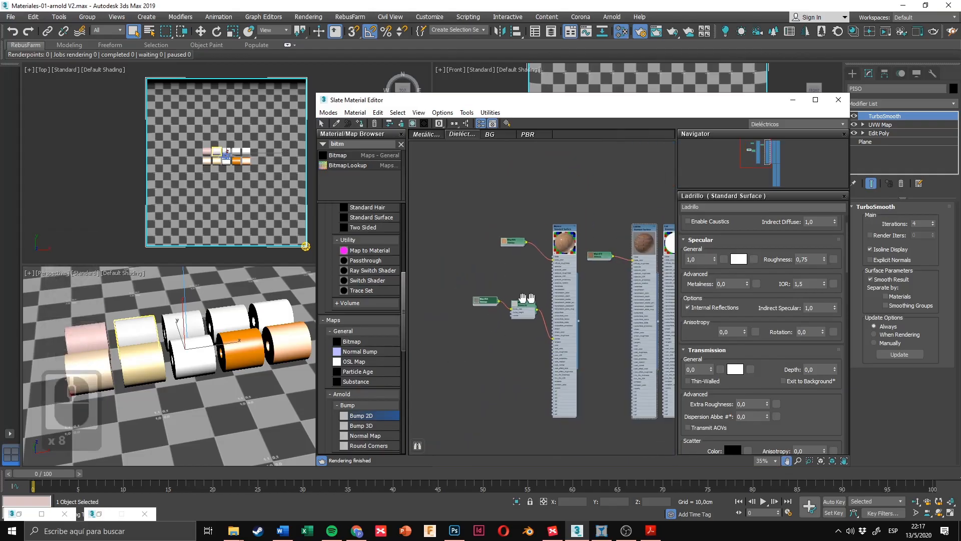
pyautogui.scroll(9, 527, 299)
# Step: Add a Bump 2D map below the Ladrillo bitmap node and connect the brick bitmap to its bump_map input
pyautogui.click(530, 245)
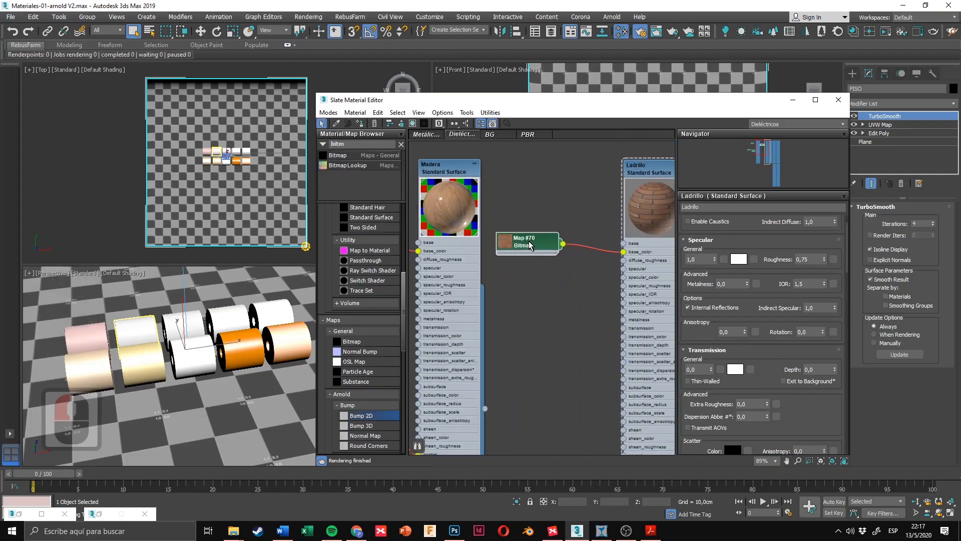
pyautogui.moveTo(529, 245); pyautogui.dragTo(531, 243)
pyautogui.scroll(-3, 540, 245)
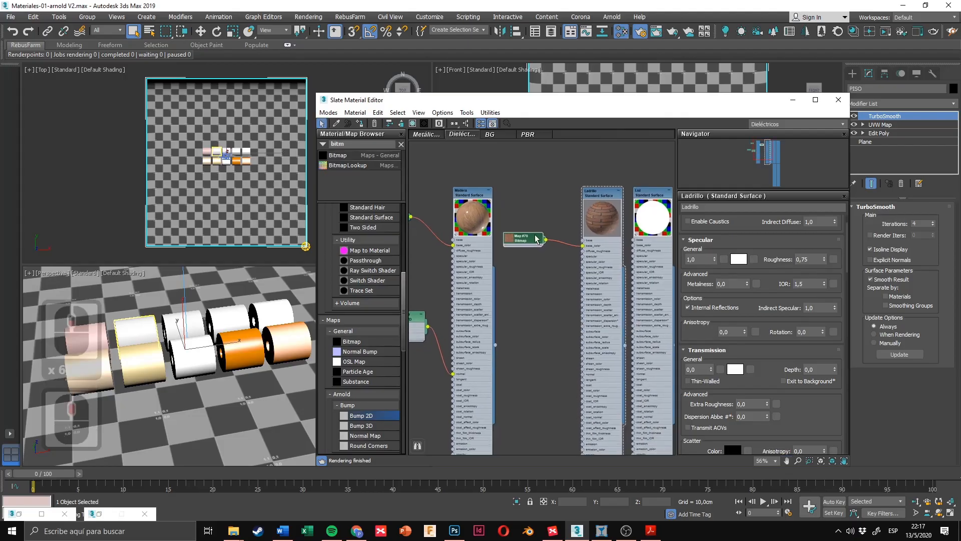
pyautogui.scroll(2, 527, 228)
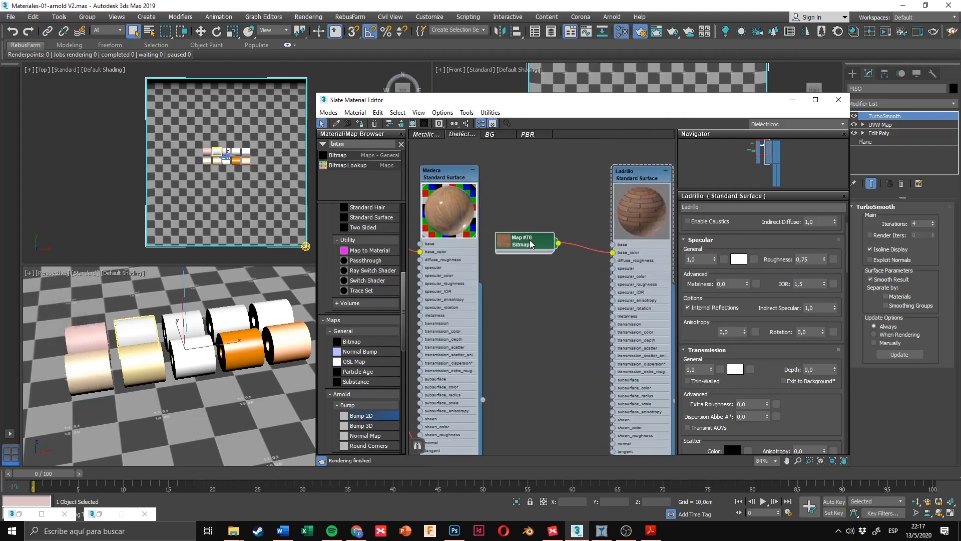
pyautogui.moveTo(532, 243); pyautogui.dragTo(524, 243)
pyautogui.moveTo(501, 298); pyautogui.dragTo(602, 277, button='middle')
pyautogui.scroll(-1, 576, 288)
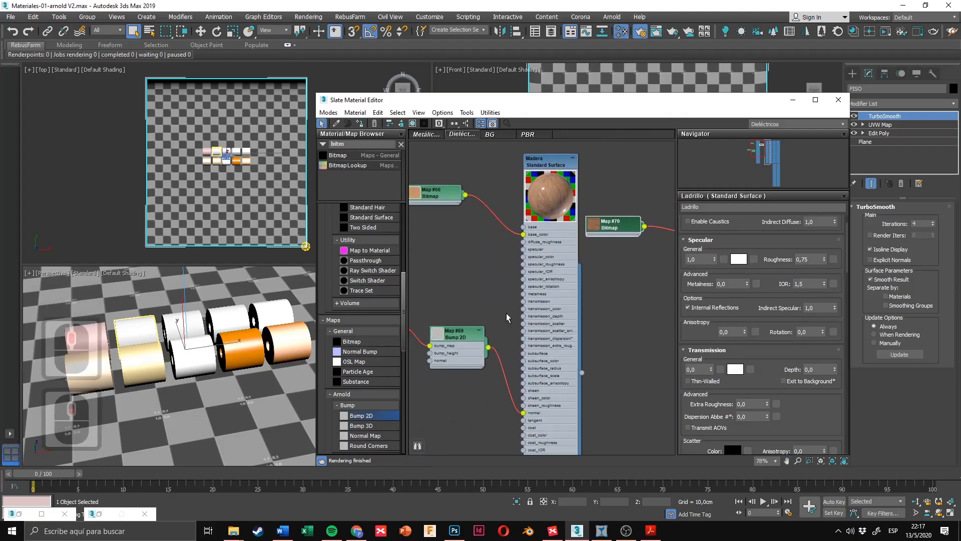
pyautogui.moveTo(585, 350); pyautogui.dragTo(631, 330)
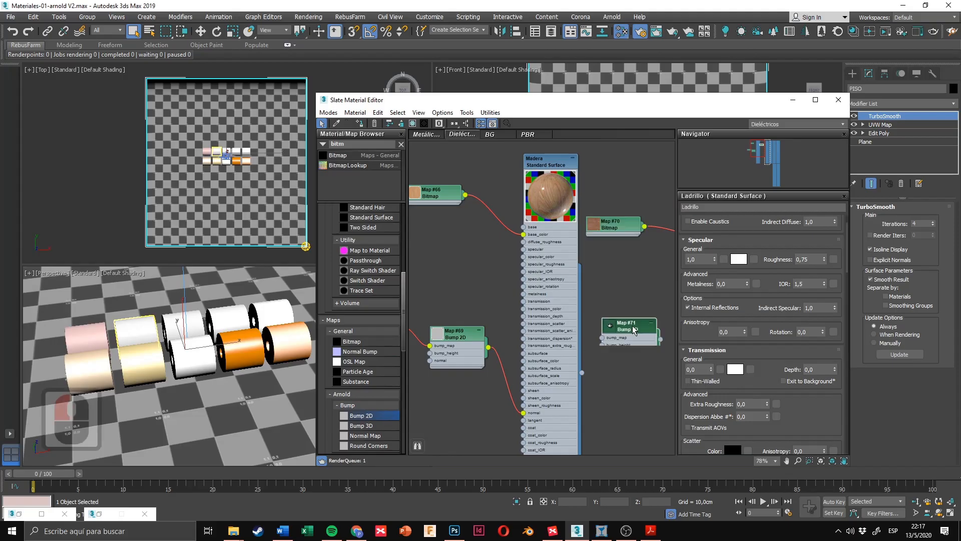
pyautogui.moveTo(633, 297); pyautogui.dragTo(564, 295, button='middle')
pyautogui.moveTo(554, 227); pyautogui.dragTo(532, 336)
pyautogui.moveTo(461, 336)
pyautogui.mouseDown(button='middle')
pyautogui.moveTo(522, 335)
pyautogui.moveTo(454, 333)
pyautogui.moveTo(492, 337)
pyautogui.mouseUp(button='middle')
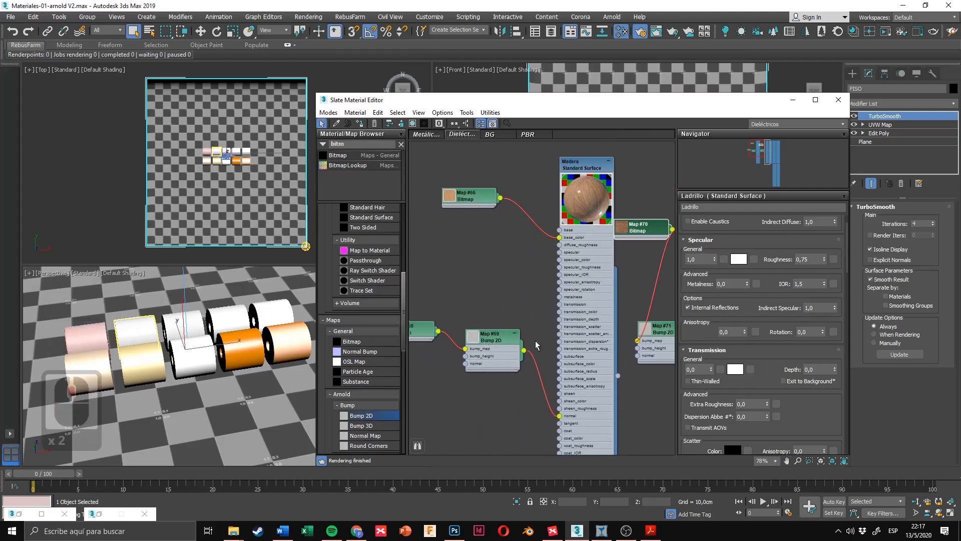
# Step: Connect the new Bump 2D map's output to the Ladrillo material's normal input
pyautogui.moveTo(643, 352); pyautogui.dragTo(507, 348, button='middle')
pyautogui.scroll(2, 508, 352)
pyautogui.moveTo(569, 333); pyautogui.dragTo(596, 364)
pyautogui.click(587, 368)
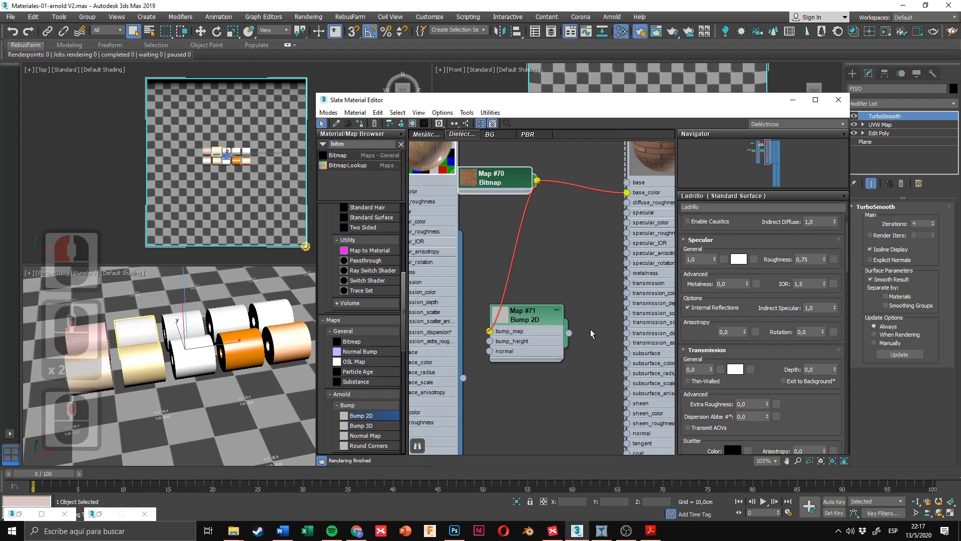
pyautogui.click(590, 332)
pyautogui.moveTo(586, 369); pyautogui.dragTo(526, 315, button='middle')
pyautogui.moveTo(508, 279); pyautogui.dragTo(566, 381)
pyautogui.scroll(-2, 489, 280)
pyautogui.moveTo(491, 234); pyautogui.dragTo(497, 319, button='middle')
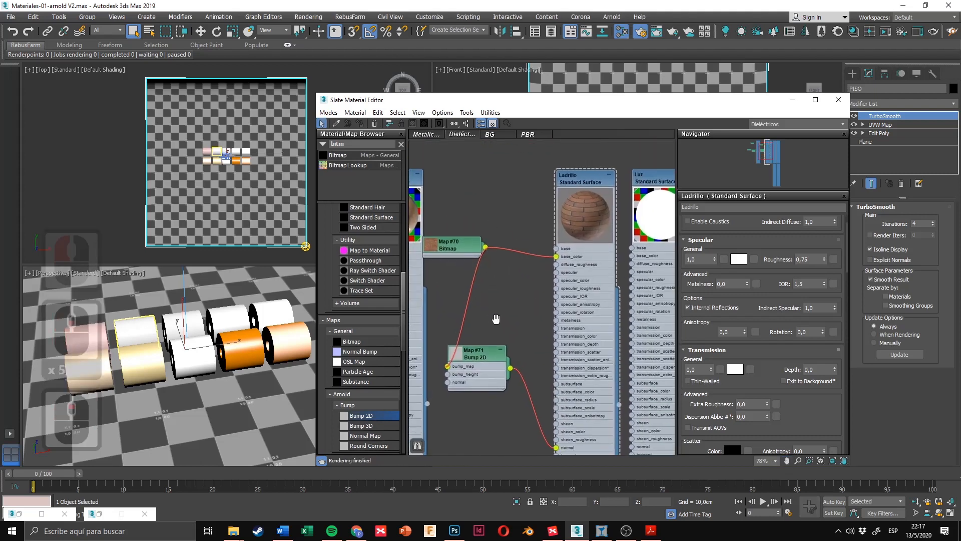
# Step: Move the brick Bump 2D node closer to the Ladrillo material and open its parameters
pyautogui.scroll(2, 498, 316)
pyautogui.moveTo(473, 373); pyautogui.dragTo(516, 373)
pyautogui.doubleClick(515, 373)
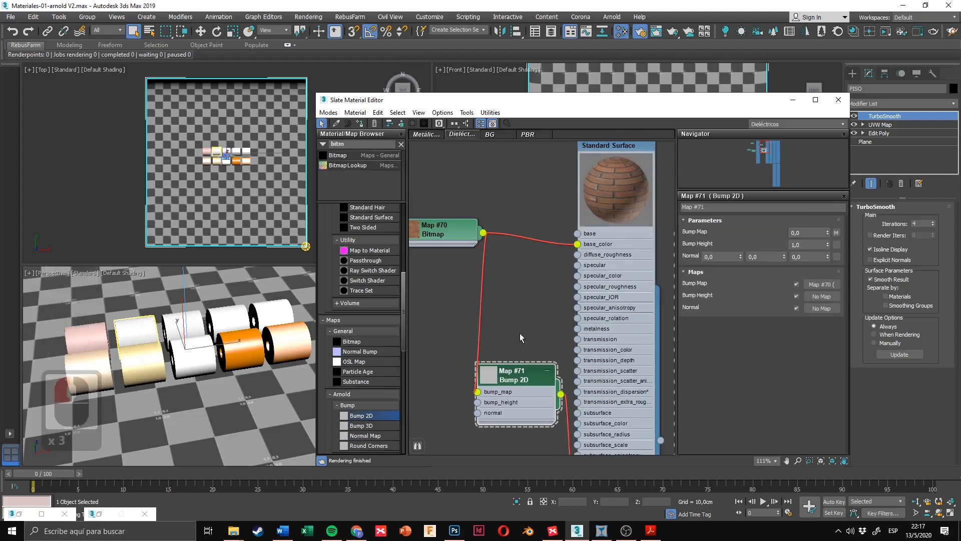
pyautogui.moveTo(523, 307); pyautogui.dragTo(497, 303, button='middle')
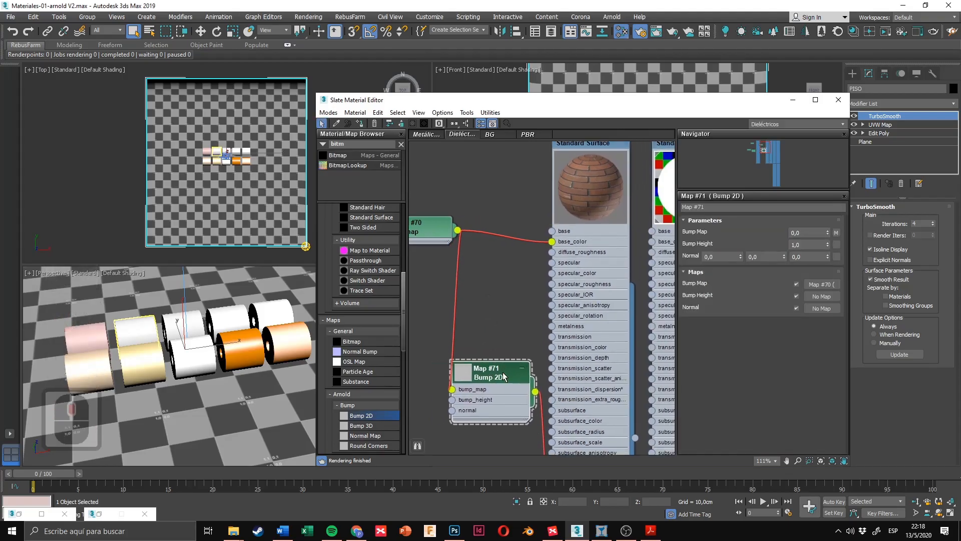
# Step: Set the brick Bump 2D map's bump height to 10 and check the Ladrillo preview up close
pyautogui.doubleClick(803, 245)
pyautogui.write('10')
pyautogui.press('Return')
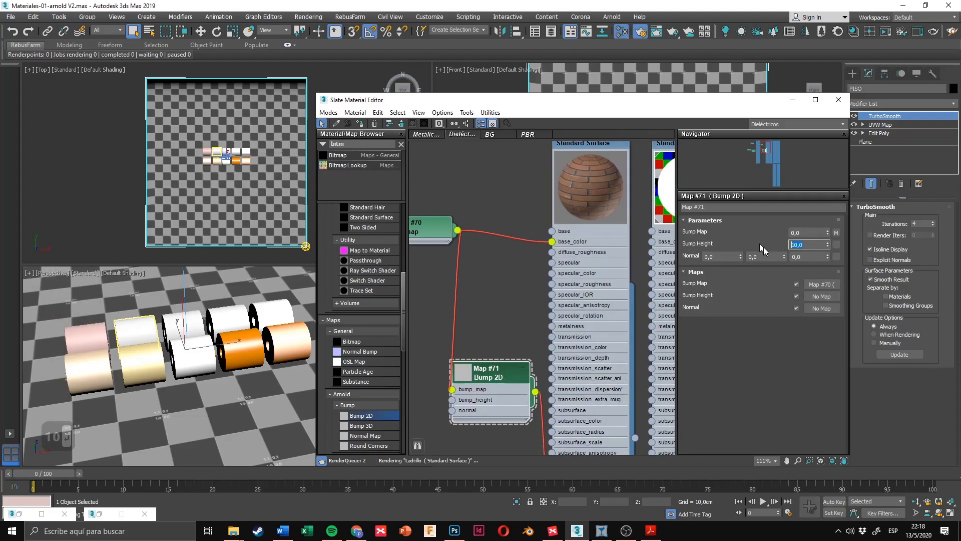
pyautogui.scroll(6, 589, 196)
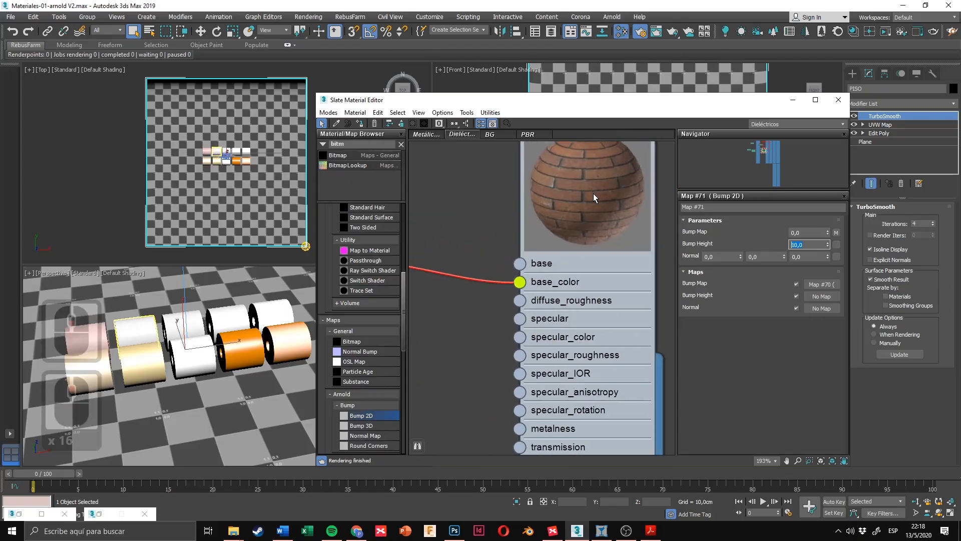
pyautogui.scroll(-3, 594, 194)
pyautogui.moveTo(531, 266); pyautogui.dragTo(547, 230, button='middle')
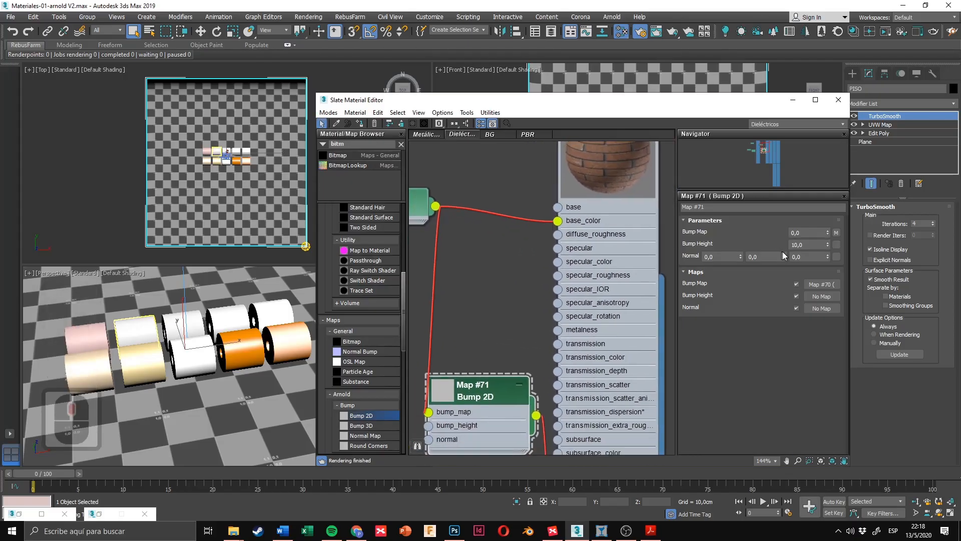
# Step: Set the brick Bump 2D map's bump height to 2 and check the Ladrillo preview
pyautogui.doubleClick(811, 244)
pyautogui.write('2')
pyautogui.press('Return')
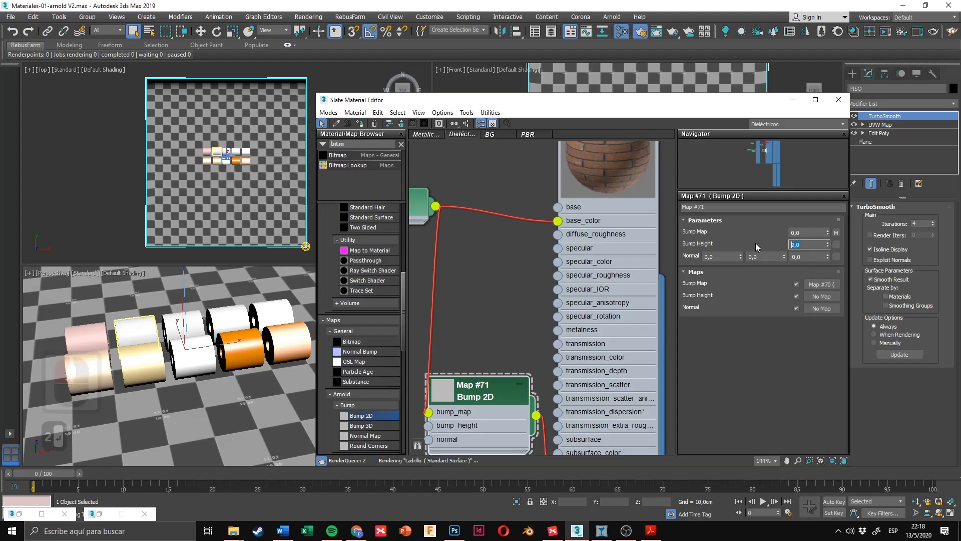
pyautogui.scroll(-3, 496, 295)
pyautogui.scroll(-2, 518, 267)
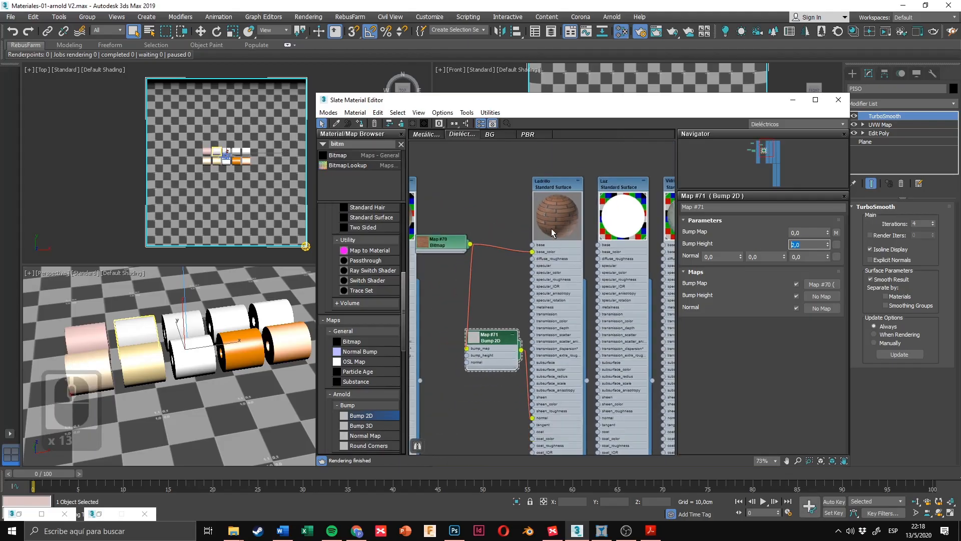
pyautogui.moveTo(553, 231); pyautogui.dragTo(580, 183, button='middle')
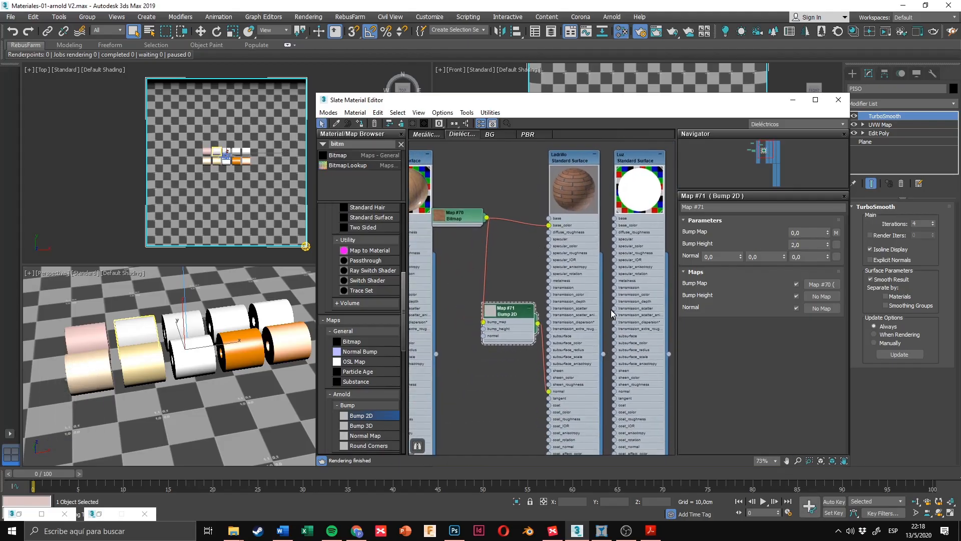
# Step: Assign the Ladrillo material to the first cylinder of the back row in the perspective view
pyautogui.click(598, 358)
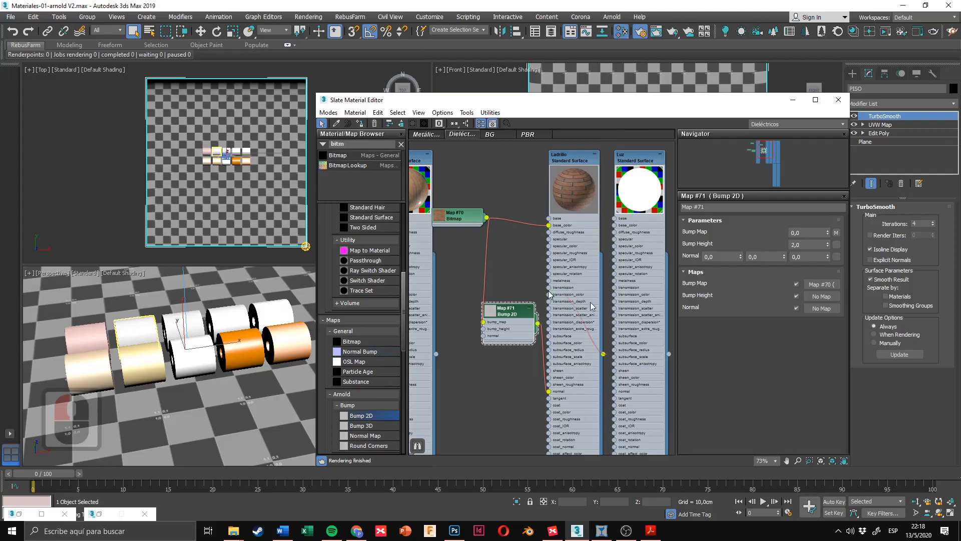
pyautogui.moveTo(549, 291); pyautogui.dragTo(96, 332)
pyautogui.moveTo(530, 273); pyautogui.dragTo(541, 294, button='middle')
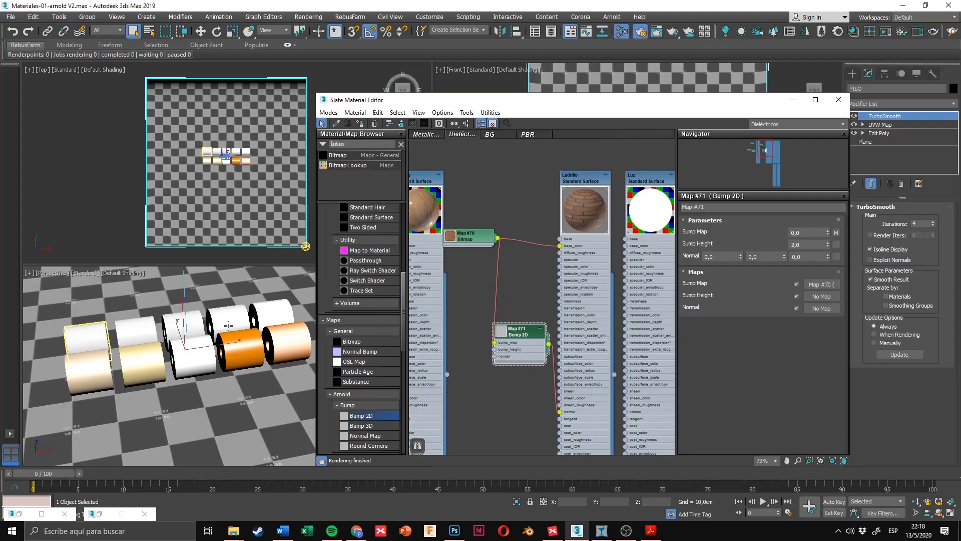
# Step: Select the second cylinder of the back row, which carries the Madera material, in a close perspective view
pyautogui.moveTo(228, 325)
pyautogui.keyDown('alt'); pyautogui.mouseDown(button='middle')
pyautogui.moveTo(186, 339)
pyautogui.moveTo(256, 340)
pyautogui.moveTo(240, 323)
pyautogui.mouseUp(button='middle'); pyautogui.keyUp('alt')
pyautogui.click(168, 350)
pyautogui.scroll(2, 259, 340)
pyautogui.click(232, 318)
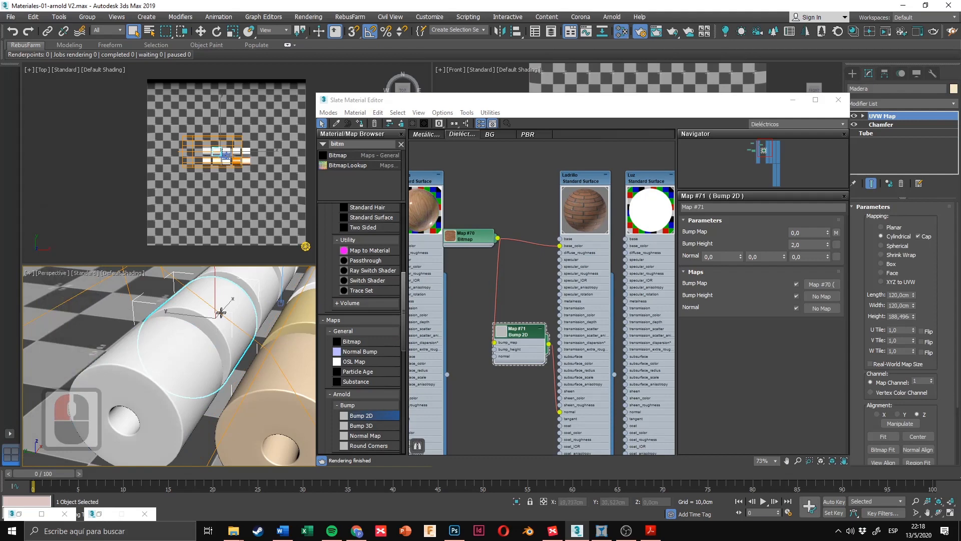
# Step: Select the Madera material node and turn on its shaded display in the viewport
pyautogui.moveTo(456, 246); pyautogui.dragTo(516, 251, button='middle')
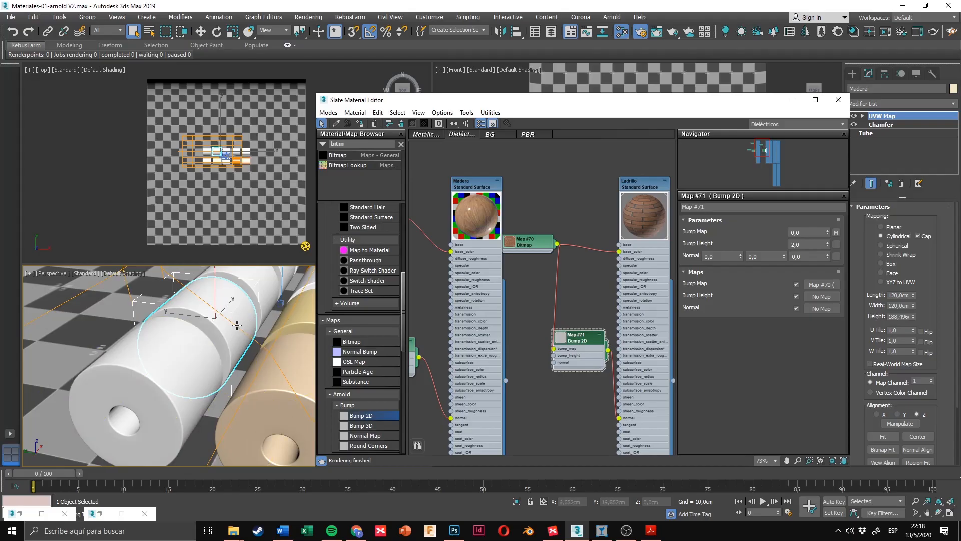
pyautogui.moveTo(459, 263); pyautogui.dragTo(549, 290, button='middle')
pyautogui.moveTo(572, 174); pyautogui.dragTo(423, 400)
pyautogui.moveTo(462, 314); pyautogui.dragTo(484, 320, button='middle')
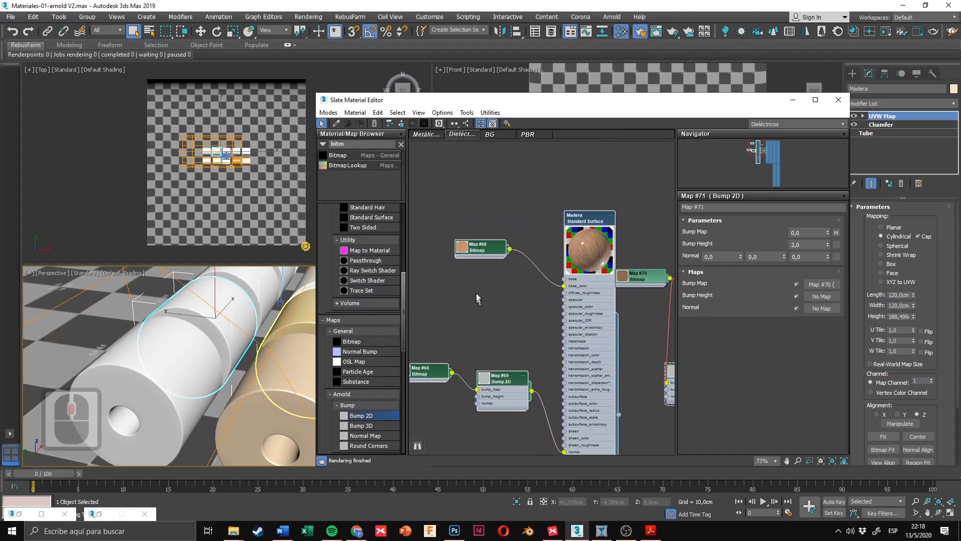
pyautogui.click(533, 206)
pyautogui.click(587, 223)
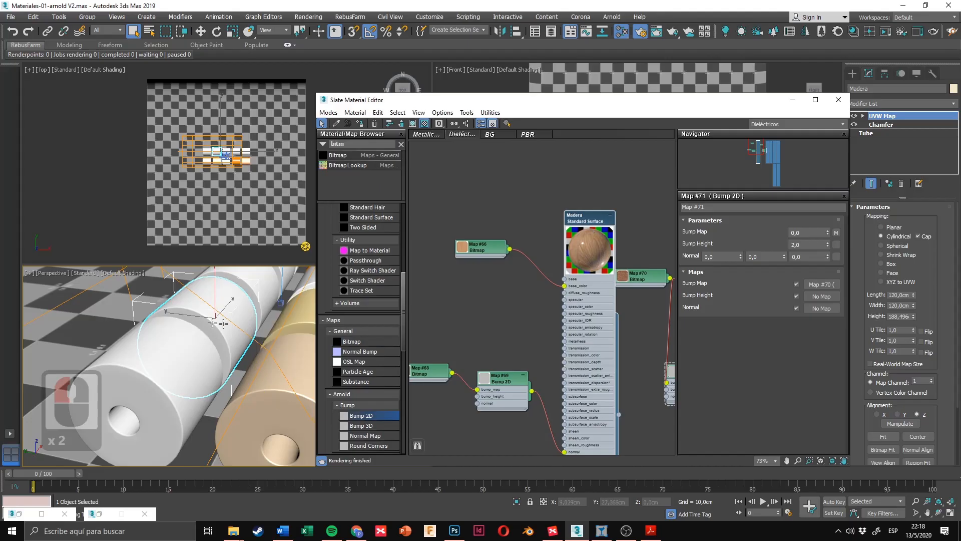
pyautogui.moveTo(556, 321); pyautogui.dragTo(545, 334, button='middle')
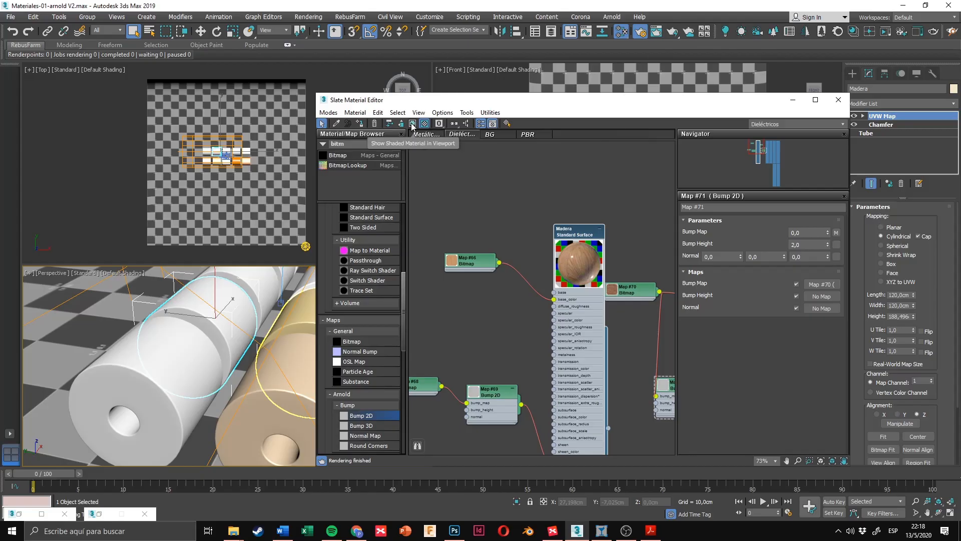
pyautogui.click(412, 126)
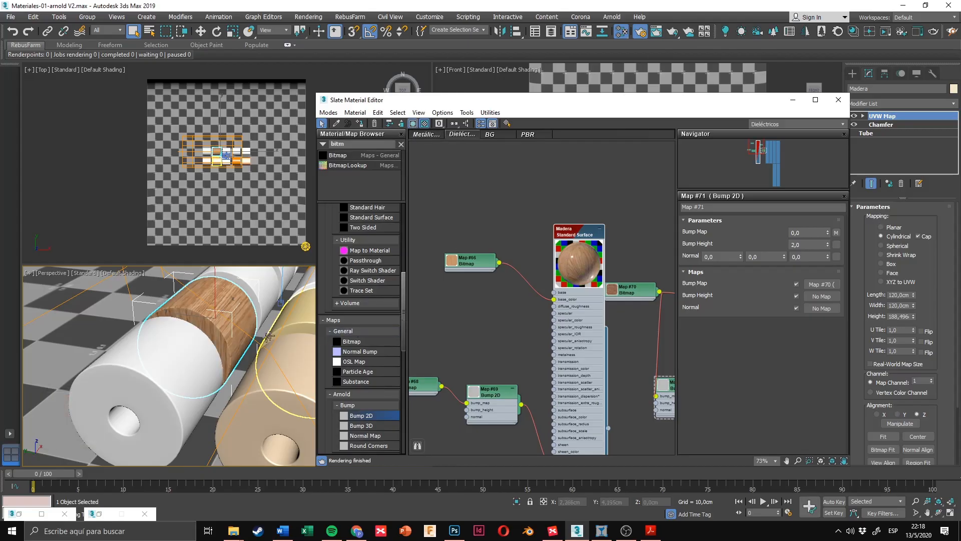
# Step: Examine the wood texture's grain and mapping on the Madera cylinder from up close
pyautogui.moveTo(234, 334); pyautogui.dragTo(236, 350, button='middle')
pyautogui.scroll(3, 235, 350)
pyautogui.scroll(-5, 236, 352)
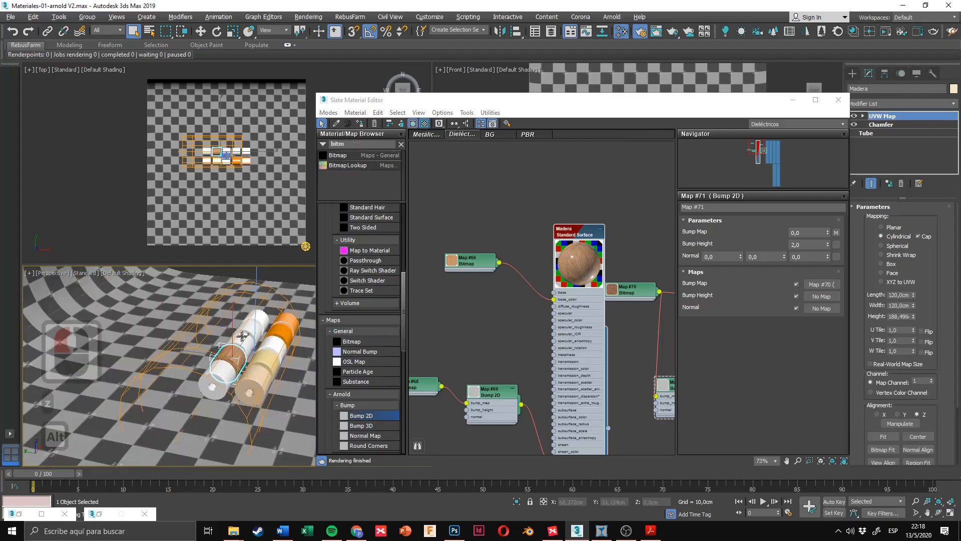
pyautogui.scroll(3, 235, 357)
pyautogui.scroll(4, 235, 357)
pyautogui.keyDown('alt'); pyautogui.moveTo(237, 348); pyautogui.dragTo(285, 330, button='middle'); pyautogui.keyUp('alt')
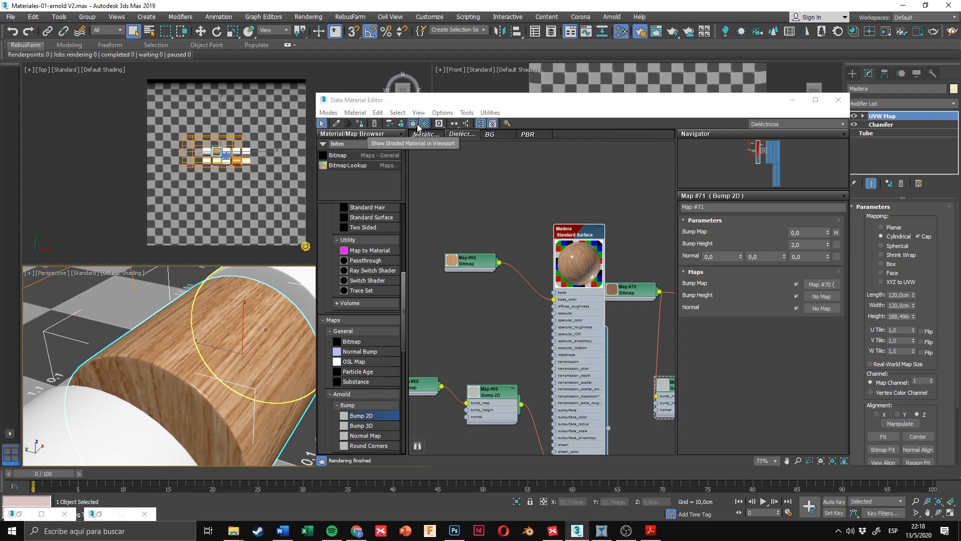
# Step: Open the parameters of the wood_1_diff.JPG bitmap that feeds the Madera material's base color
pyautogui.keyDown('alt'); pyautogui.moveTo(237, 357); pyautogui.dragTo(269, 336, button='middle'); pyautogui.keyUp('alt')
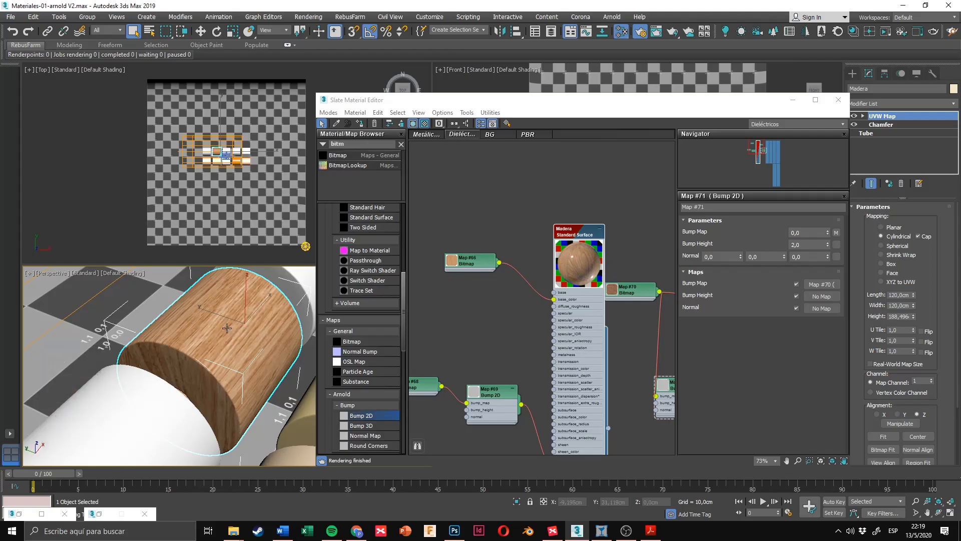
pyautogui.scroll(11, 481, 307)
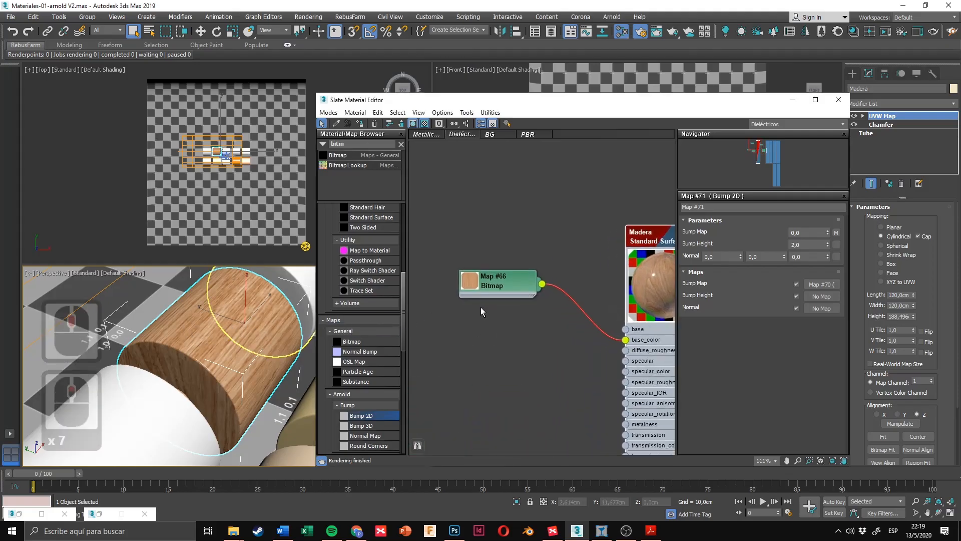
pyautogui.moveTo(492, 311); pyautogui.dragTo(509, 326, button='middle')
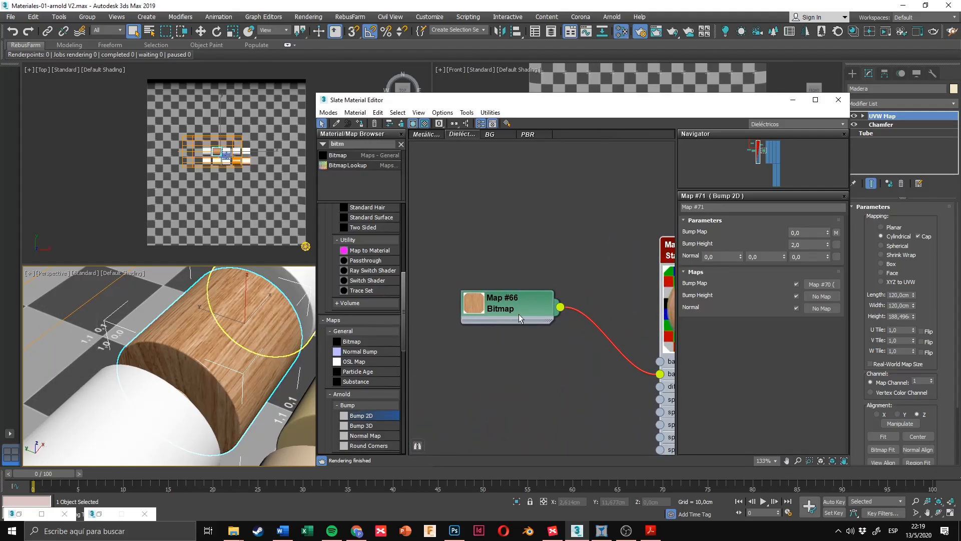
pyautogui.click(532, 272)
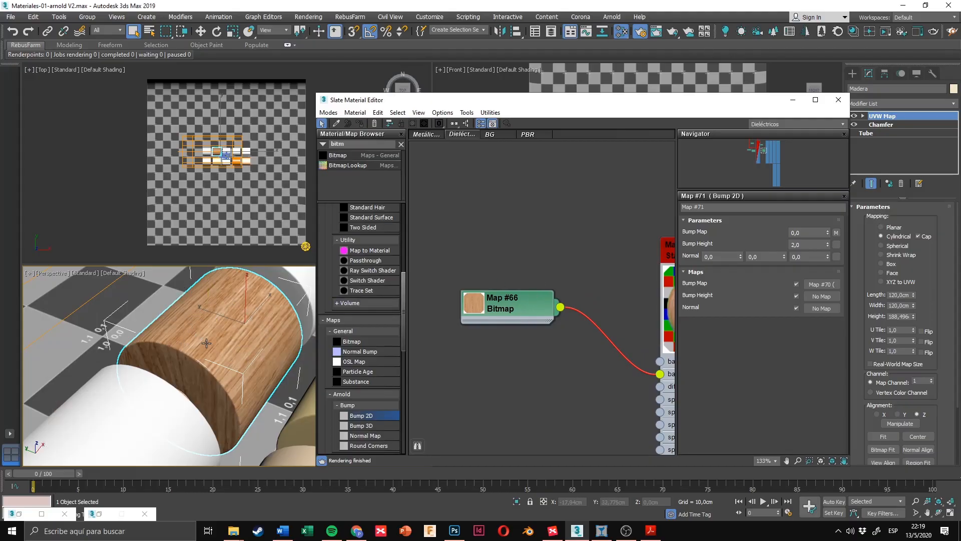
pyautogui.doubleClick(514, 304)
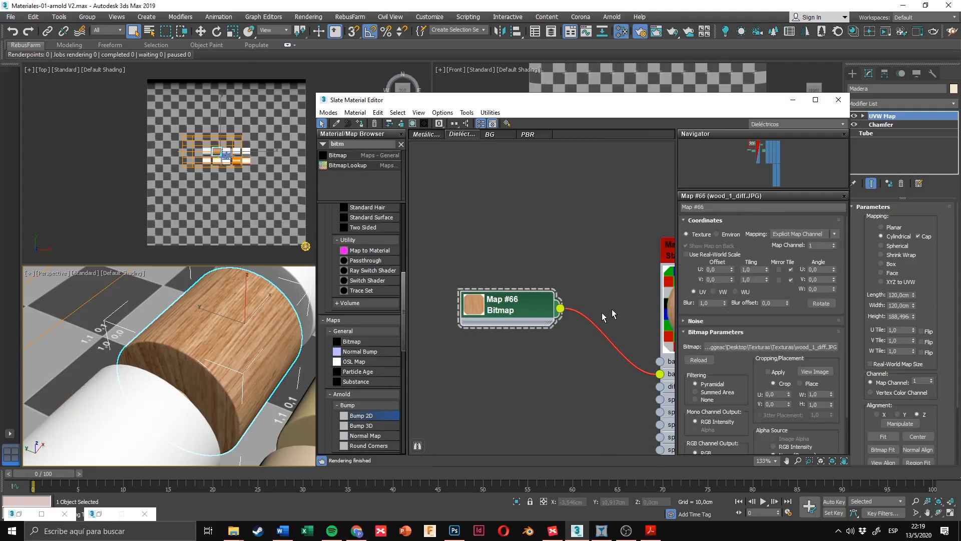
pyautogui.moveTo(689, 234); pyautogui.dragTo(627, 224, button='middle')
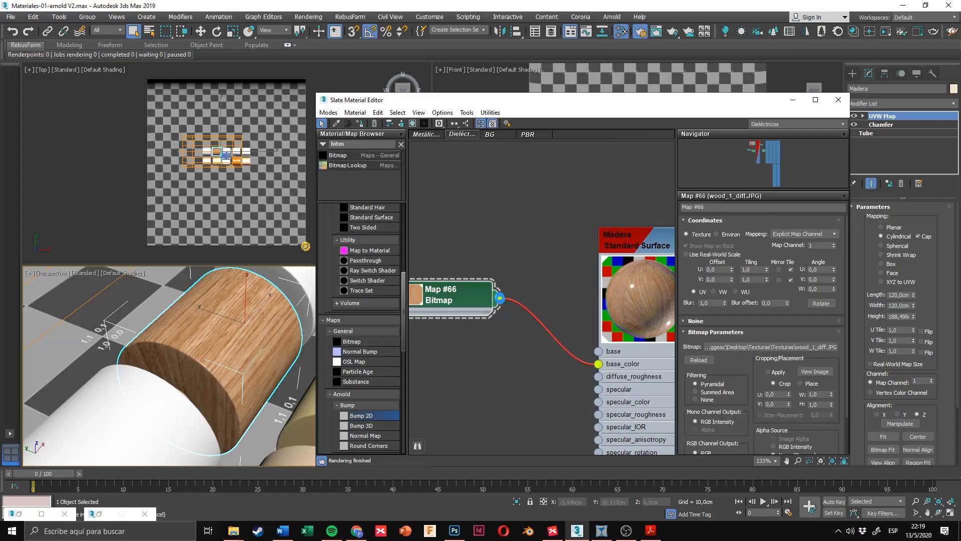
pyautogui.moveTo(482, 265); pyautogui.dragTo(532, 265, button='middle')
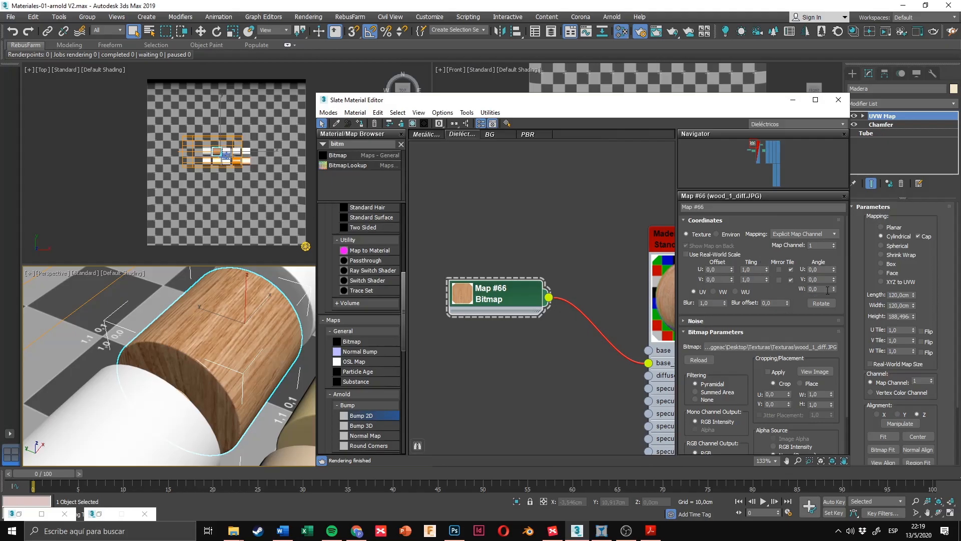
pyautogui.doubleClick(757, 270)
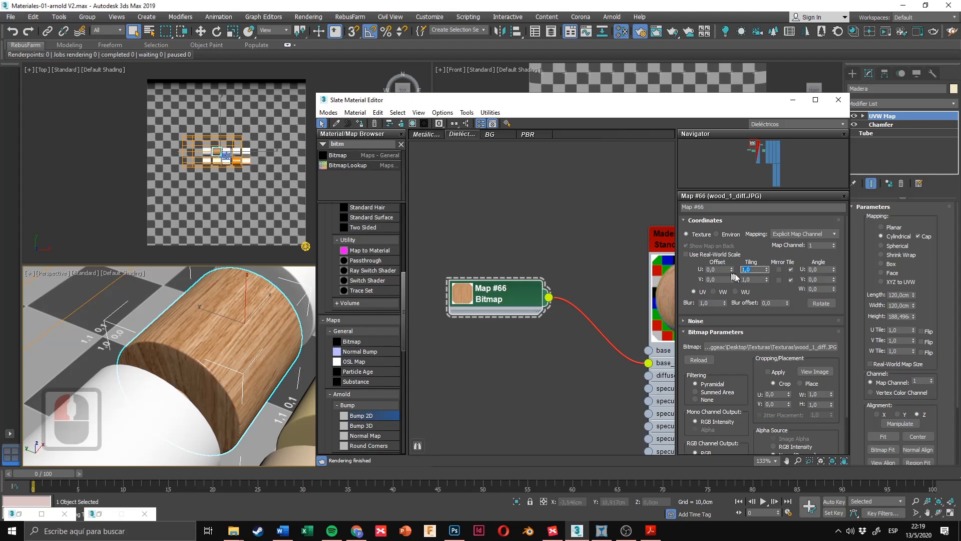
pyautogui.doubleClick(821, 290)
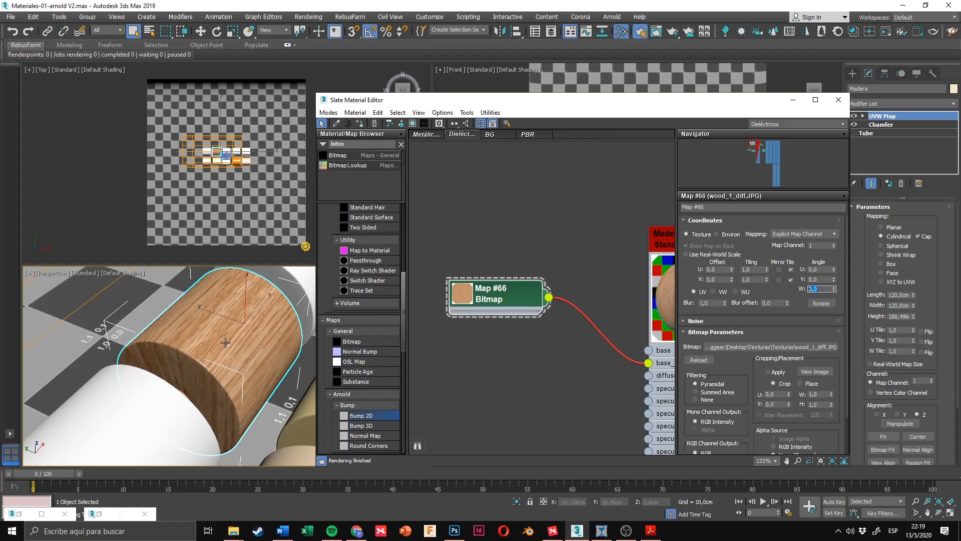
# Step: Try out different U and V tiling amounts on the wood bitmap against a close view of the cylinder
pyautogui.scroll(2, 226, 342)
pyautogui.scroll(2, 222, 350)
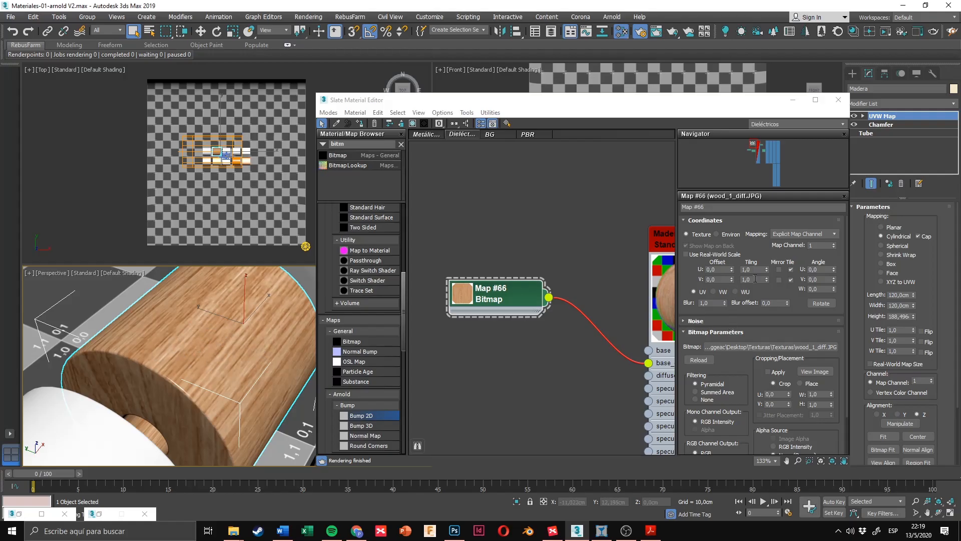
pyautogui.moveTo(766, 271); pyautogui.dragTo(753, 325)
pyautogui.rightClick(754, 325)
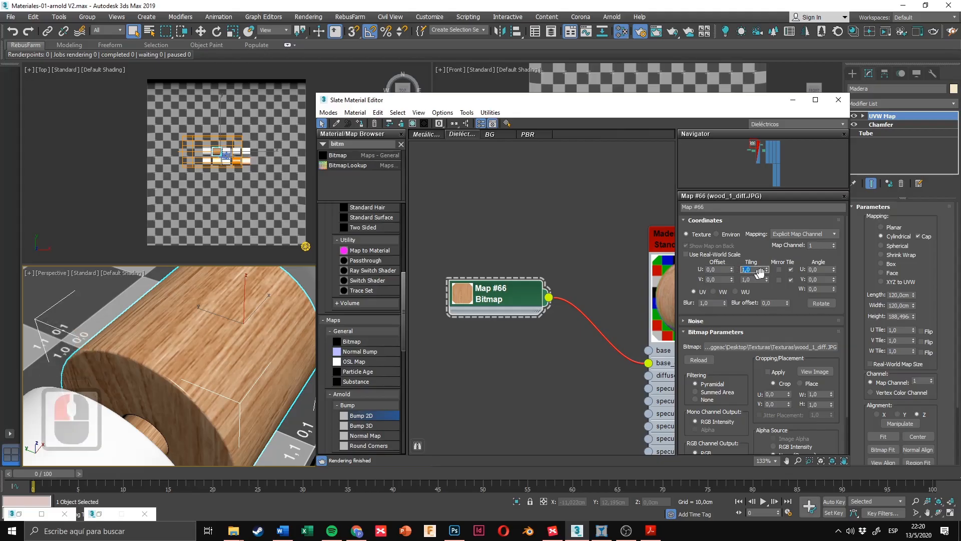
pyautogui.moveTo(767, 270); pyautogui.dragTo(769, 248)
pyautogui.rightClick(769, 248)
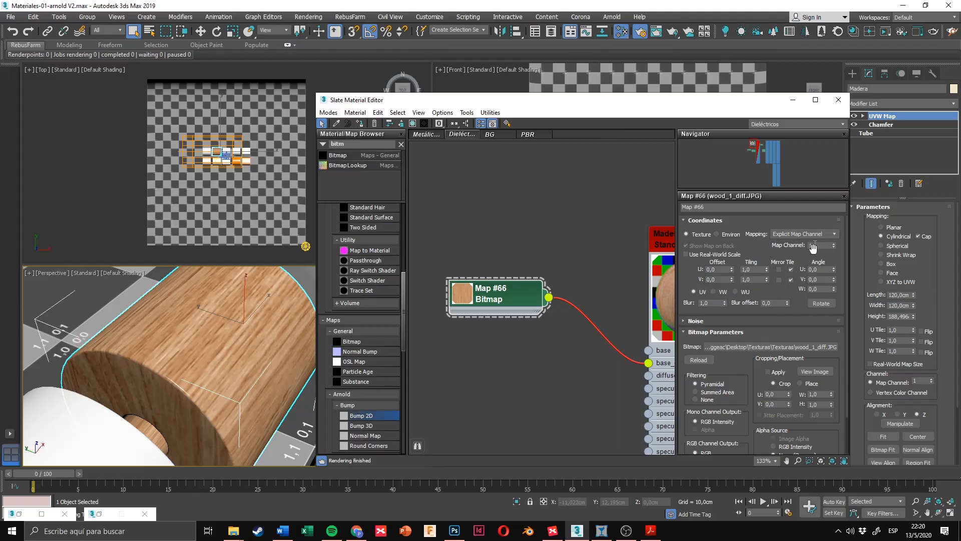
pyautogui.moveTo(769, 273)
pyautogui.mouseDown()
pyautogui.moveTo(768, 237)
pyautogui.moveTo(765, 259)
pyautogui.mouseUp()
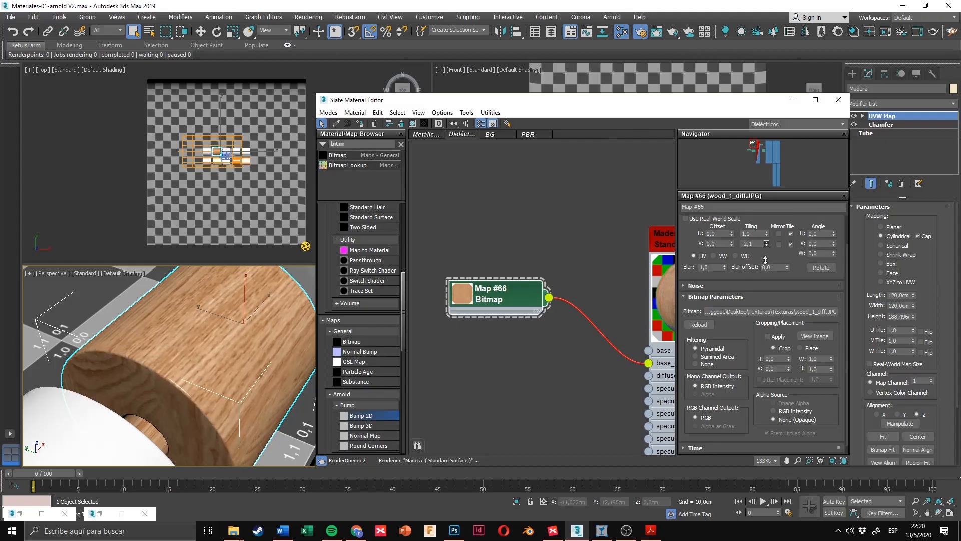
pyautogui.rightClick(765, 260)
# Step: Set the wood bitmap's tiling to 3.6 in U and 3.8 in V
pyautogui.click(746, 234)
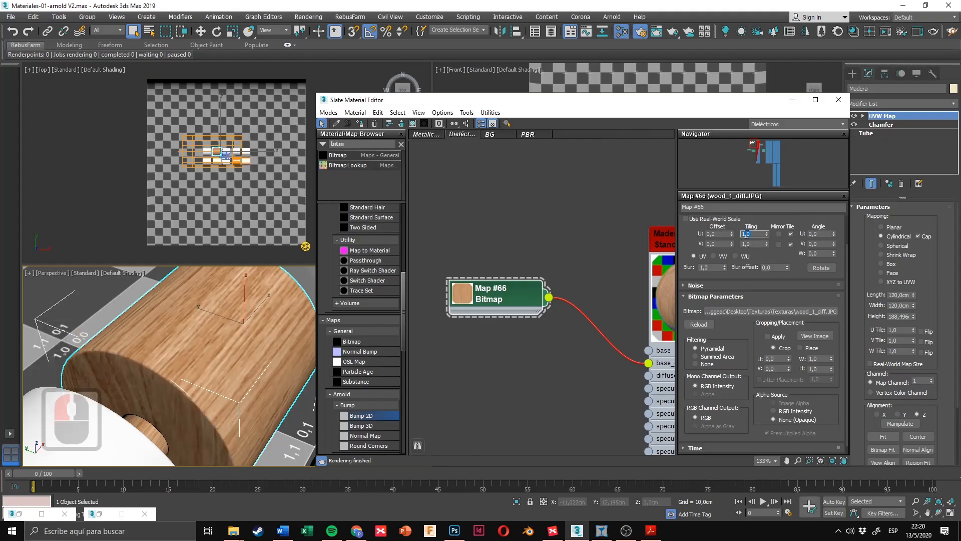
pyautogui.moveTo(767, 234); pyautogui.dragTo(772, 227)
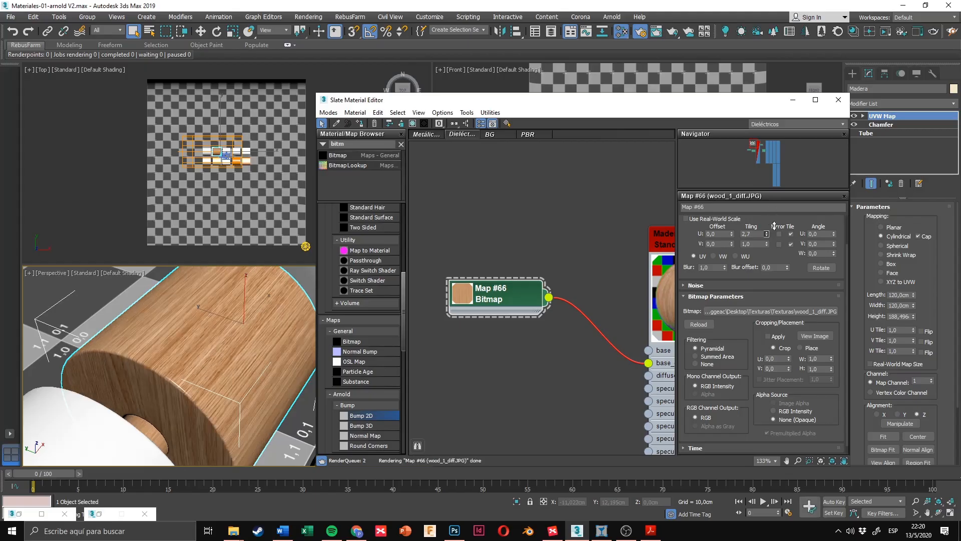
pyautogui.rightClick(773, 227)
pyautogui.moveTo(776, 198); pyautogui.dragTo(767, 220)
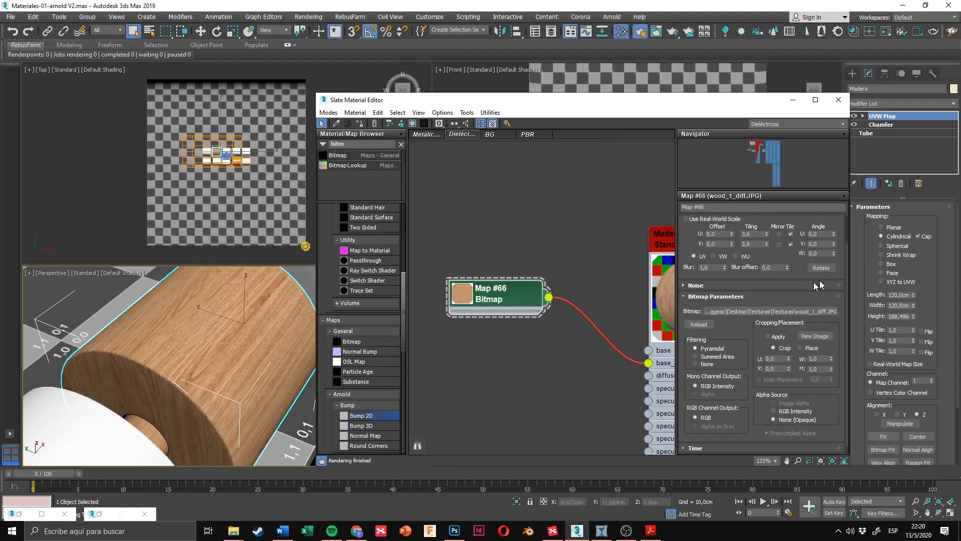
# Step: Try W rotation angles of 90 and 180 on the wood bitmap and reset the angle to 0
pyautogui.moveTo(833, 253); pyautogui.dragTo(811, 336)
pyautogui.rightClick(812, 336)
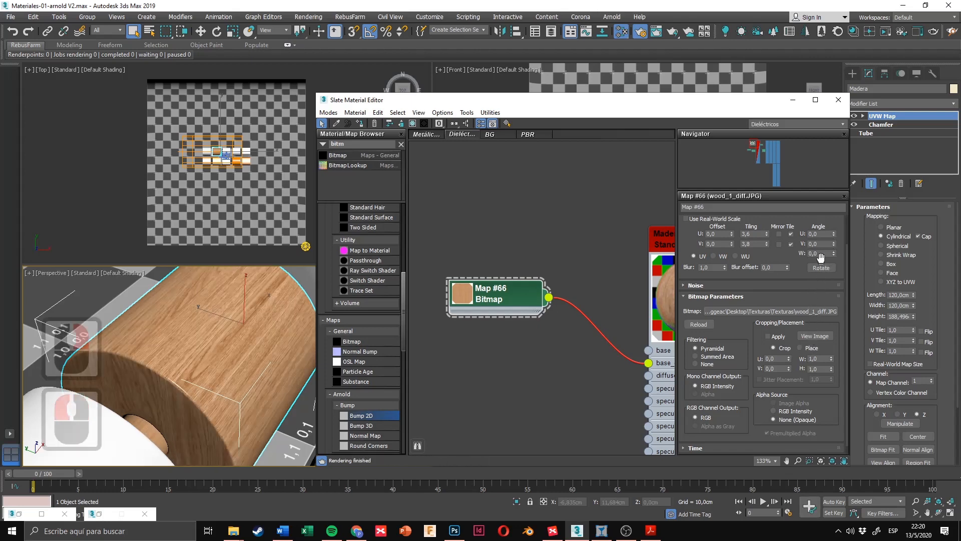
pyautogui.moveTo(822, 253); pyautogui.dragTo(796, 253)
pyautogui.write('90')
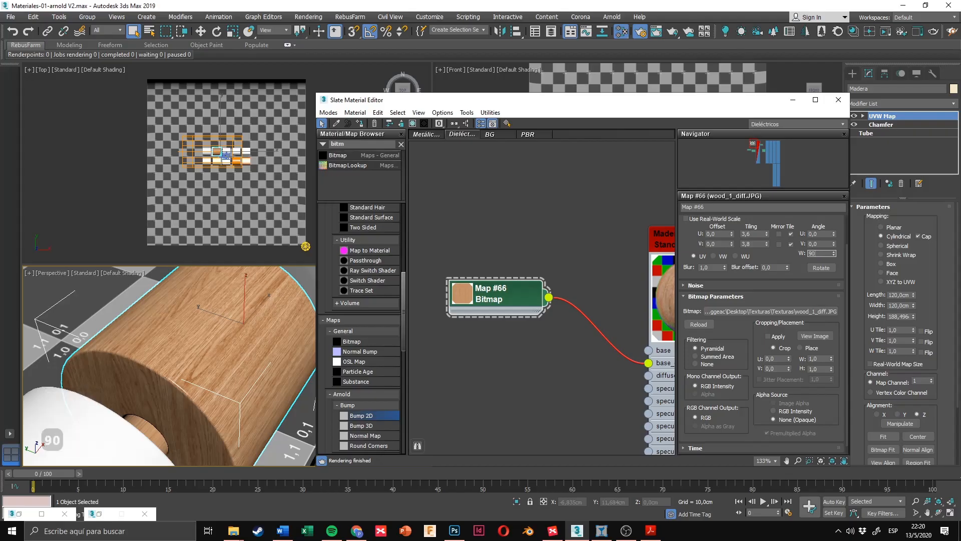
pyautogui.press('Return')
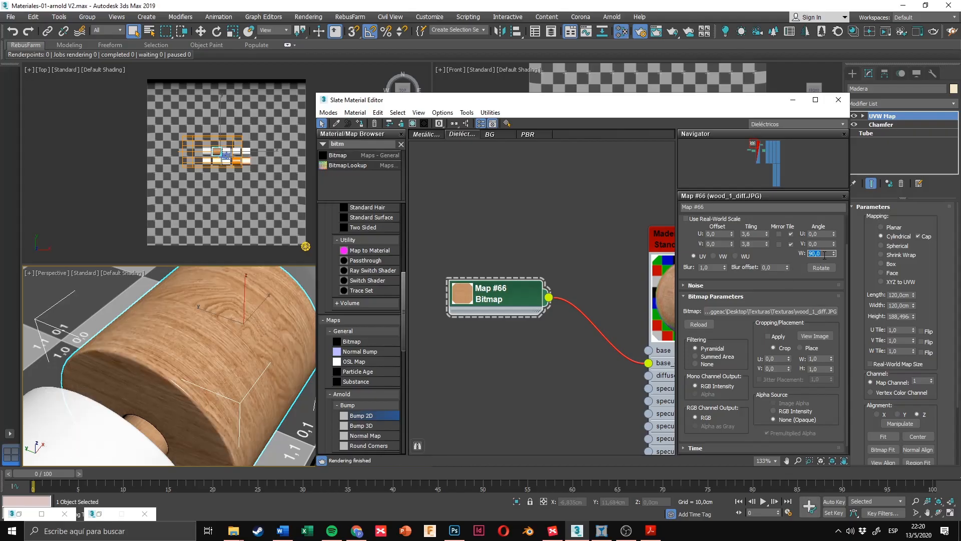
pyautogui.write('180')
pyautogui.press('Return')
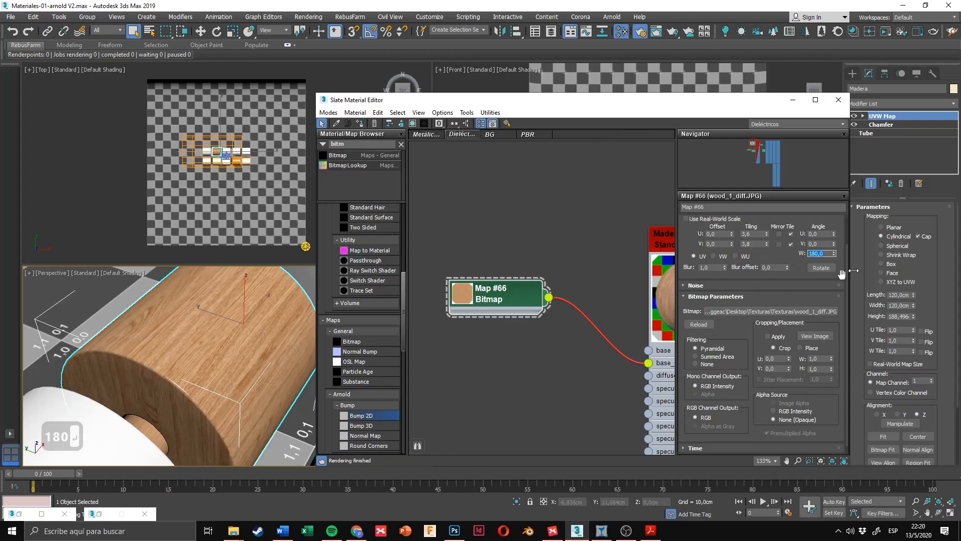
pyautogui.moveTo(835, 257); pyautogui.dragTo(786, 245)
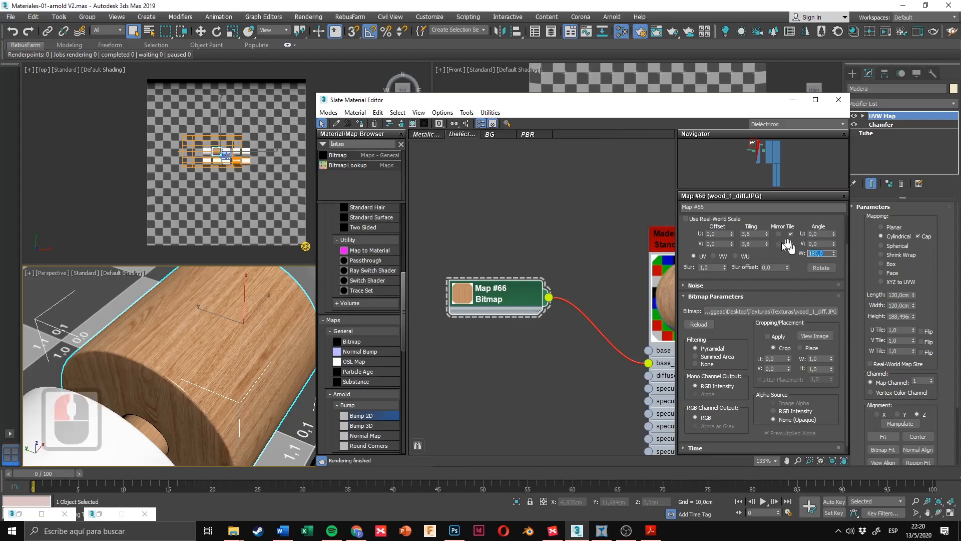
pyautogui.click(810, 253)
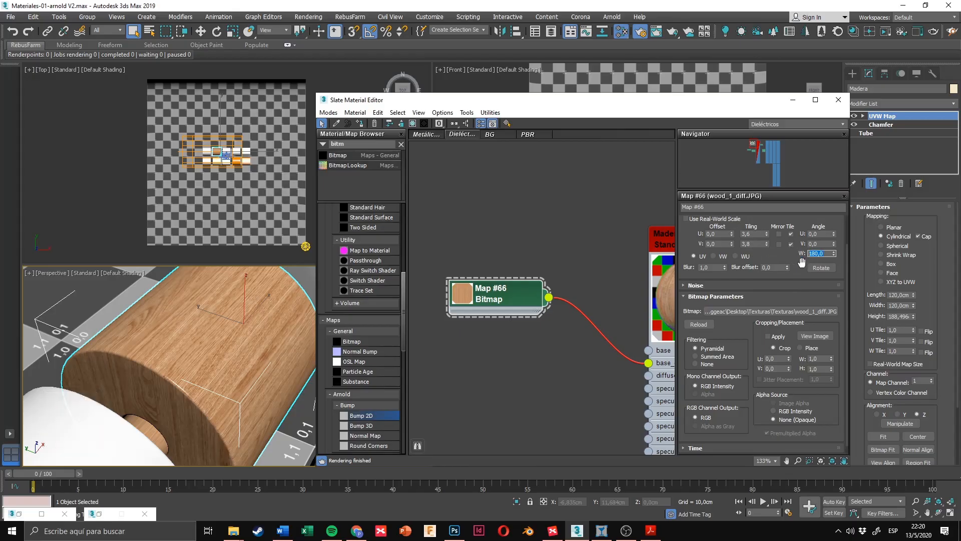
pyautogui.write('0')
pyautogui.press('Return')
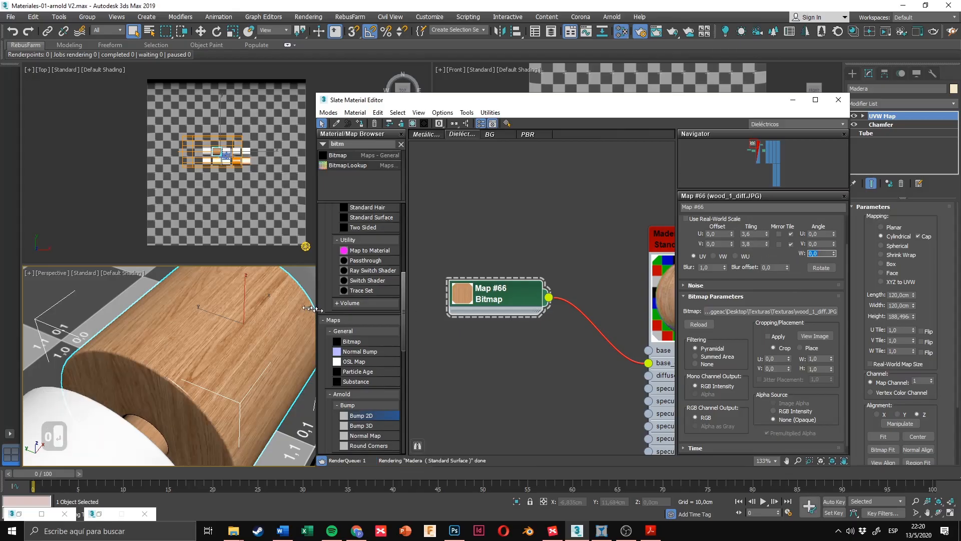
# Step: Select the cylinder carrying the Ladrillo material and turn on that material's shaded display in the viewport
pyautogui.scroll(-2, 237, 340)
pyautogui.keyDown('alt'); pyautogui.moveTo(252, 345); pyautogui.dragTo(256, 322, button='middle'); pyautogui.keyUp('alt')
pyautogui.click(183, 364)
pyautogui.scroll(-1, 520, 304)
pyautogui.moveTo(521, 304); pyautogui.dragTo(490, 280, button='middle')
pyautogui.scroll(-3, 490, 280)
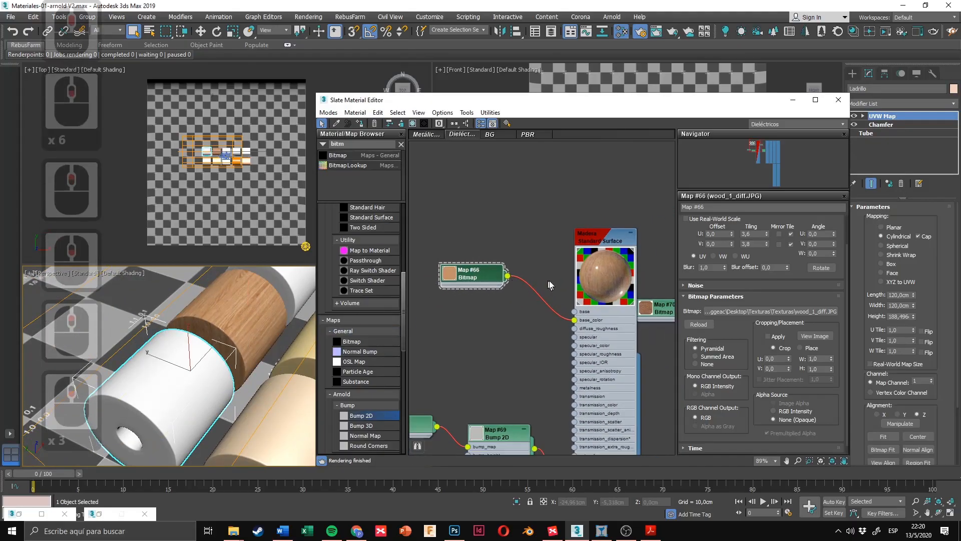
pyautogui.moveTo(603, 284); pyautogui.dragTo(533, 290, button='middle')
pyautogui.scroll(-1, 608, 294)
pyautogui.click(611, 246)
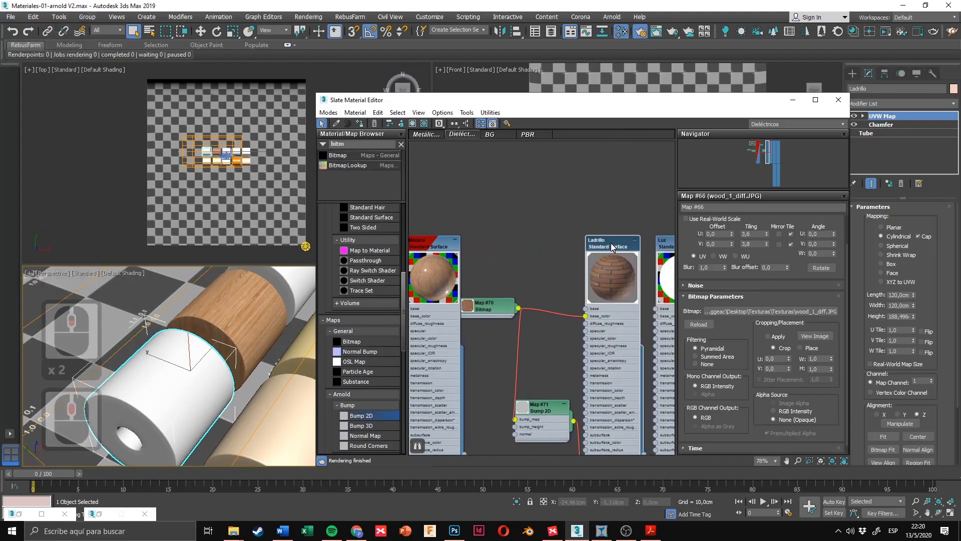
pyautogui.click(413, 124)
# Step: Set the U and V tiling of the Ladrillo material's brick bitmap to 2
pyautogui.moveTo(181, 384); pyautogui.dragTo(222, 350, button='middle')
pyautogui.scroll(2, 201, 363)
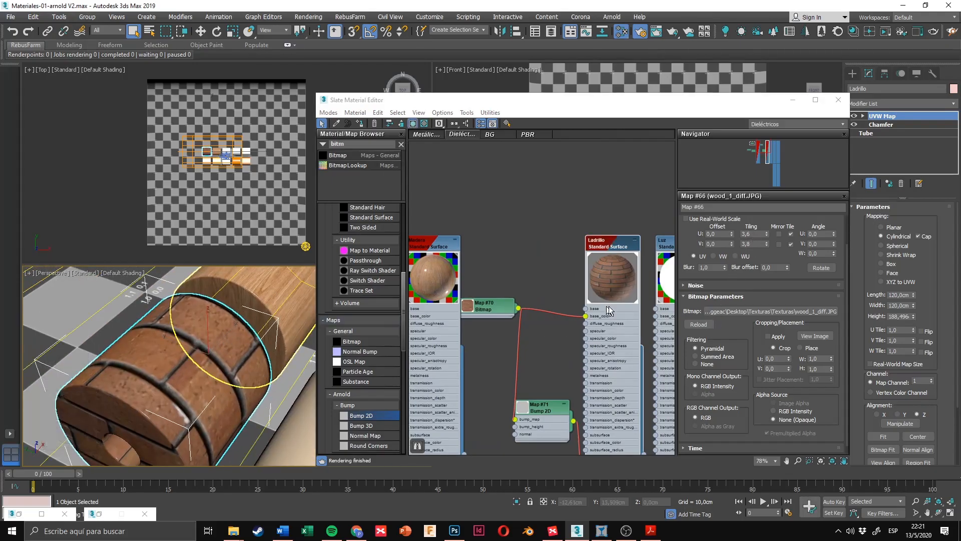
pyautogui.moveTo(536, 293); pyautogui.dragTo(612, 254, button='middle')
pyautogui.scroll(5, 571, 270)
pyautogui.doubleClick(566, 270)
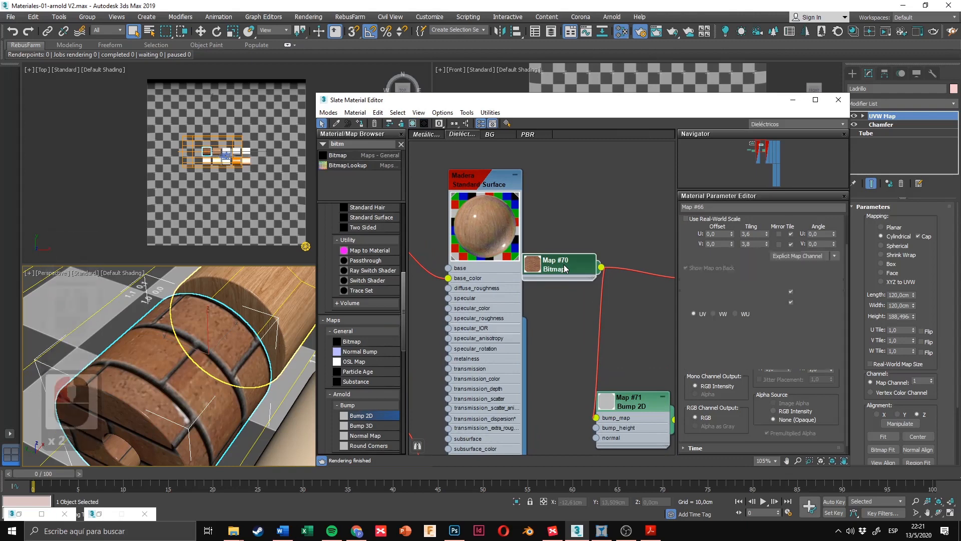
pyautogui.moveTo(752, 234); pyautogui.dragTo(690, 235)
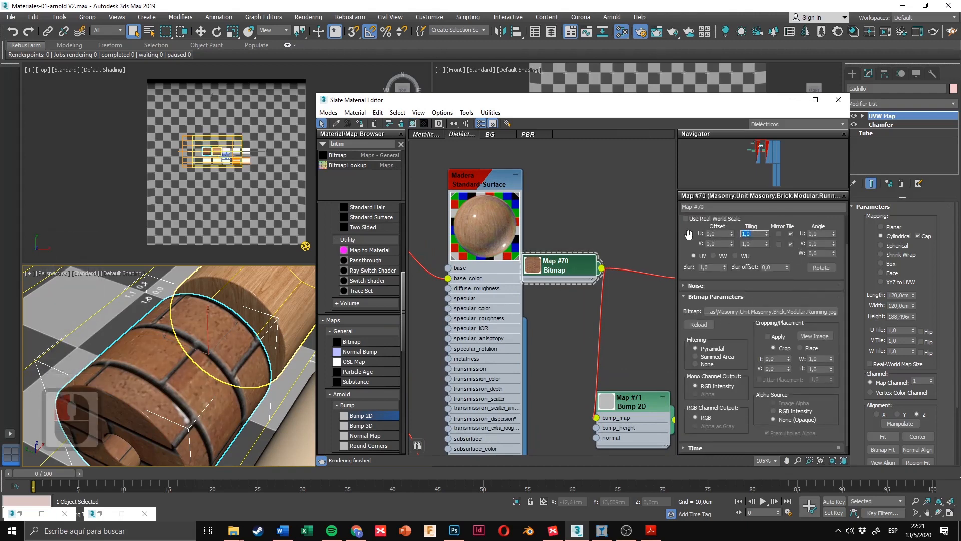
pyautogui.write('5')
pyautogui.press('Return')
pyautogui.write('2')
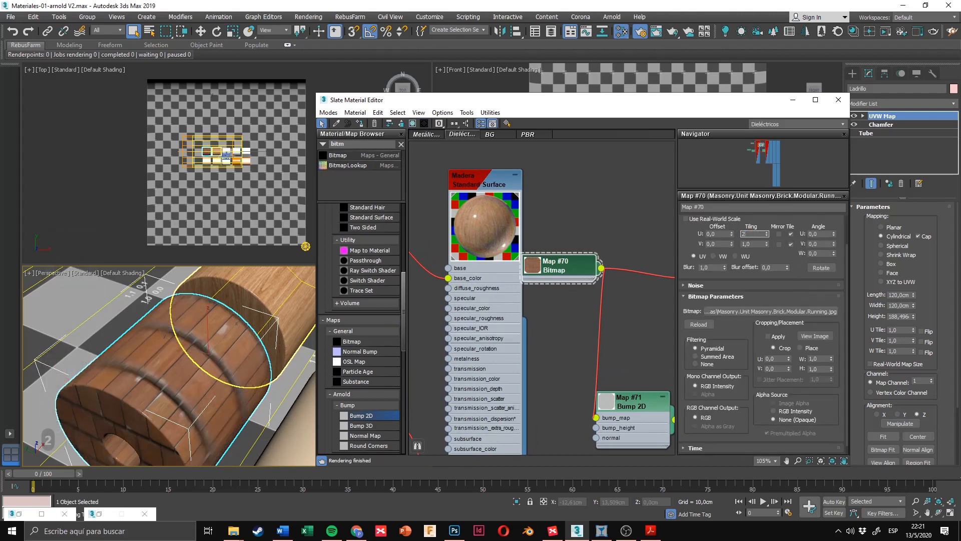
pyautogui.press('Tab')
pyautogui.write('2')
pyautogui.press('Return')
# Step: Try a W rotation angle of 90 on the brick bitmap and reset it to 0
pyautogui.click(820, 253)
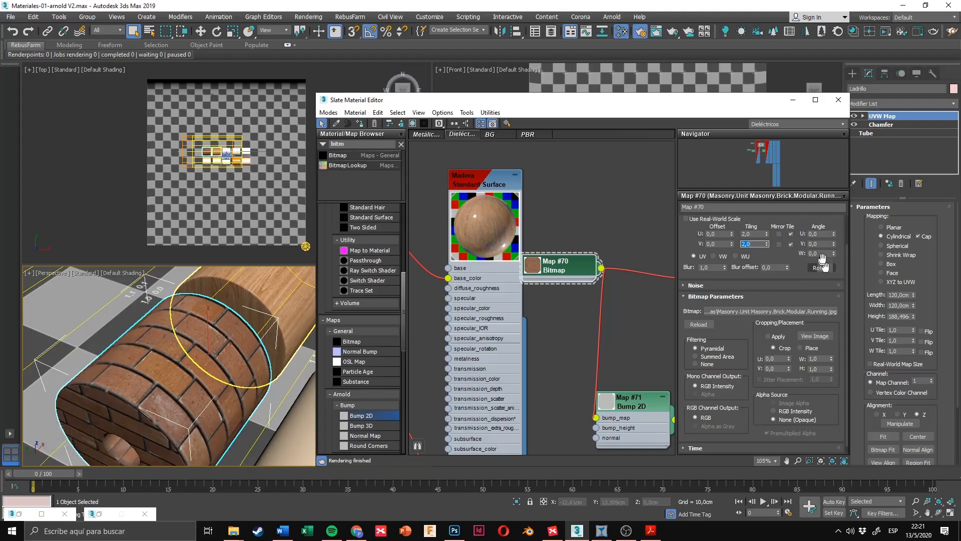
pyautogui.write('90')
pyautogui.press('Return')
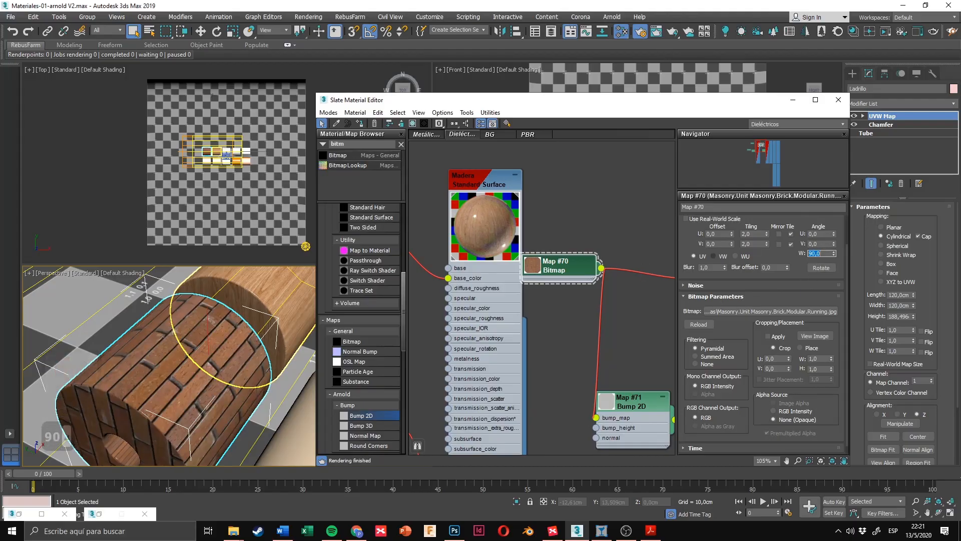
pyautogui.write('0')
pyautogui.press('Return')
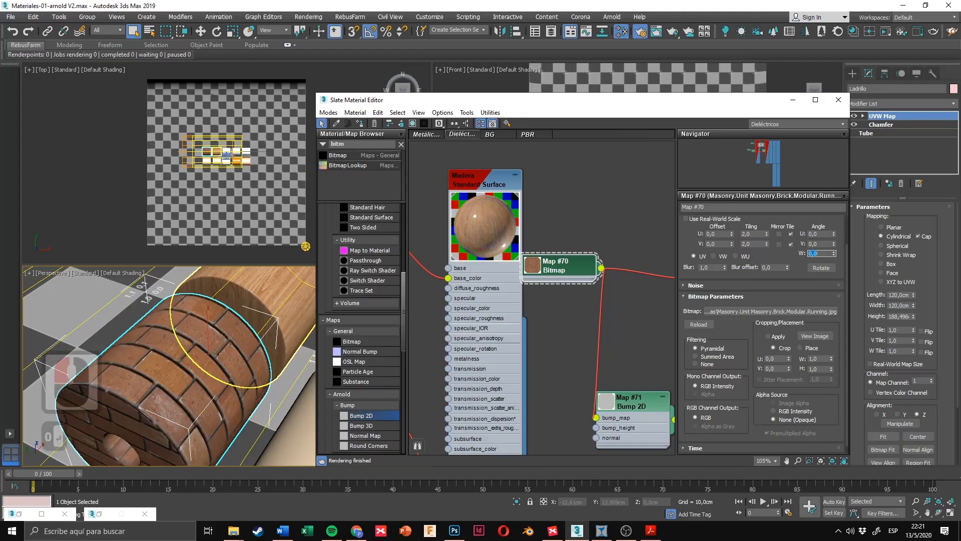
# Step: Set the U and V tiling of the Madera material's wood_1_diff.JPG bitmap to 1
pyautogui.scroll(-5, 592, 215)
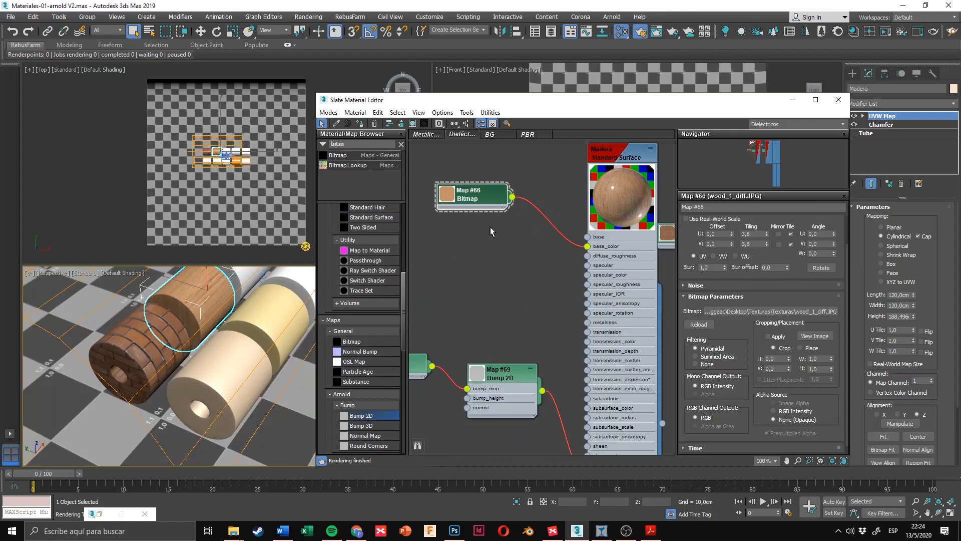
pyautogui.moveTo(522, 251); pyautogui.dragTo(521, 247, button='middle')
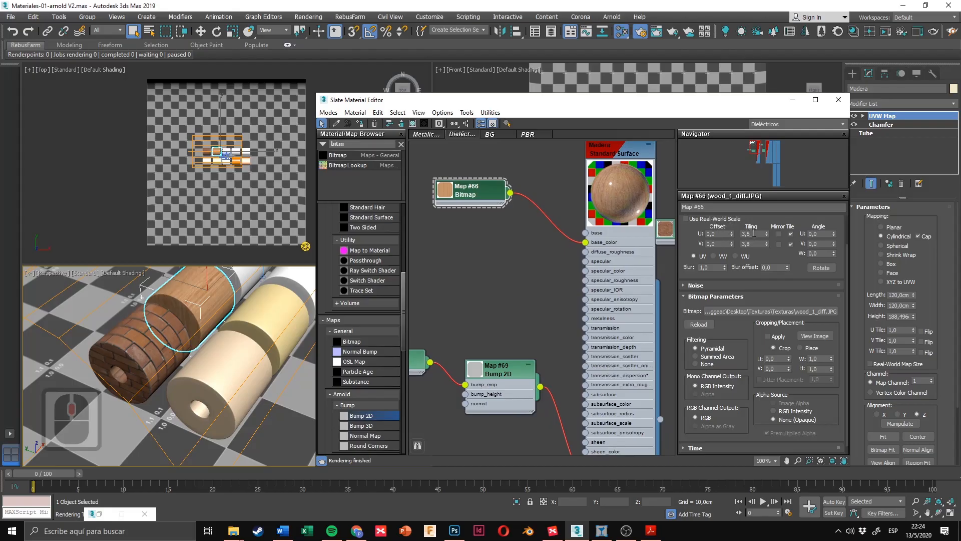
pyautogui.moveTo(753, 233); pyautogui.dragTo(714, 237)
pyautogui.write('1')
pyautogui.press('Tab')
pyautogui.write('1')
pyautogui.press('Return')
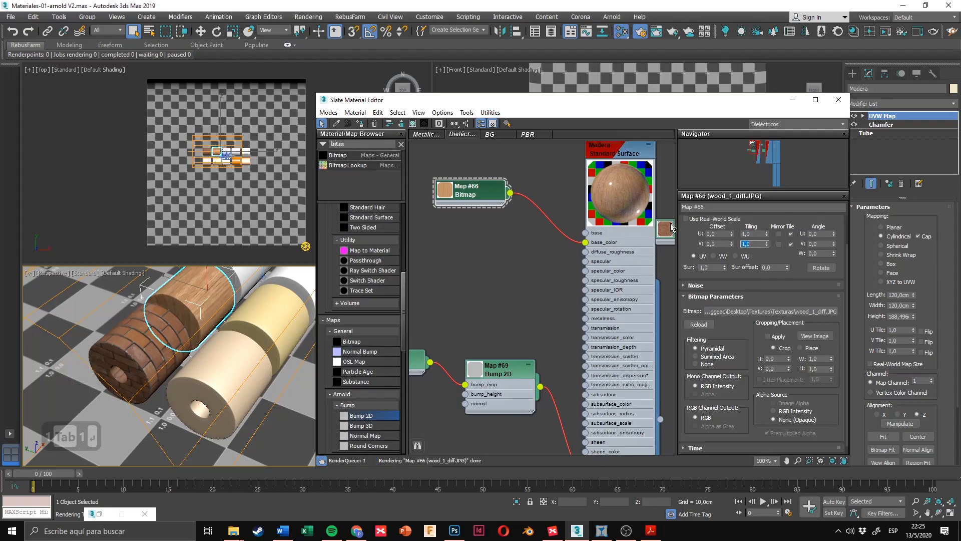
# Step: Move the Slate Material Editor clear of the camera view and render the PhysCamera001 view
pyautogui.moveTo(775, 101); pyautogui.dragTo(412, 156)
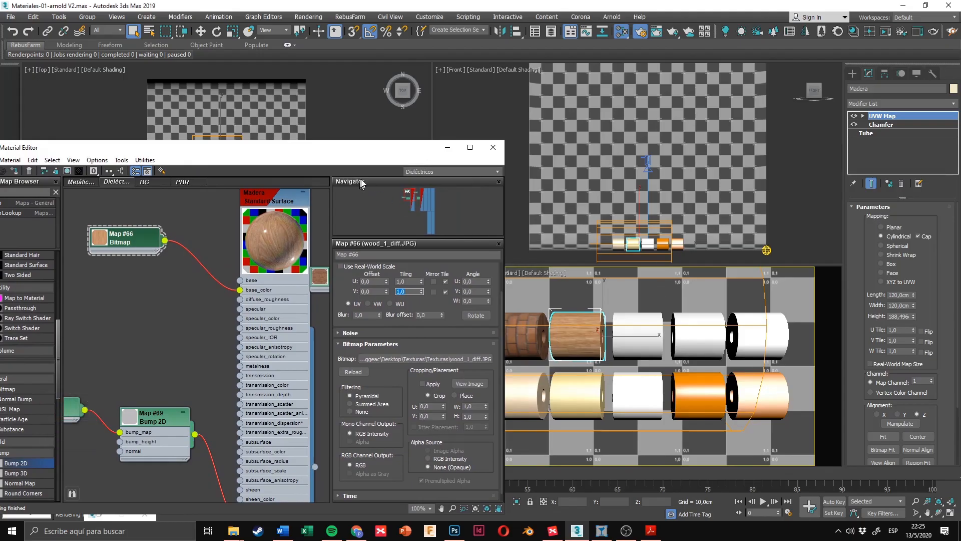
pyautogui.moveTo(399, 154); pyautogui.dragTo(361, 149)
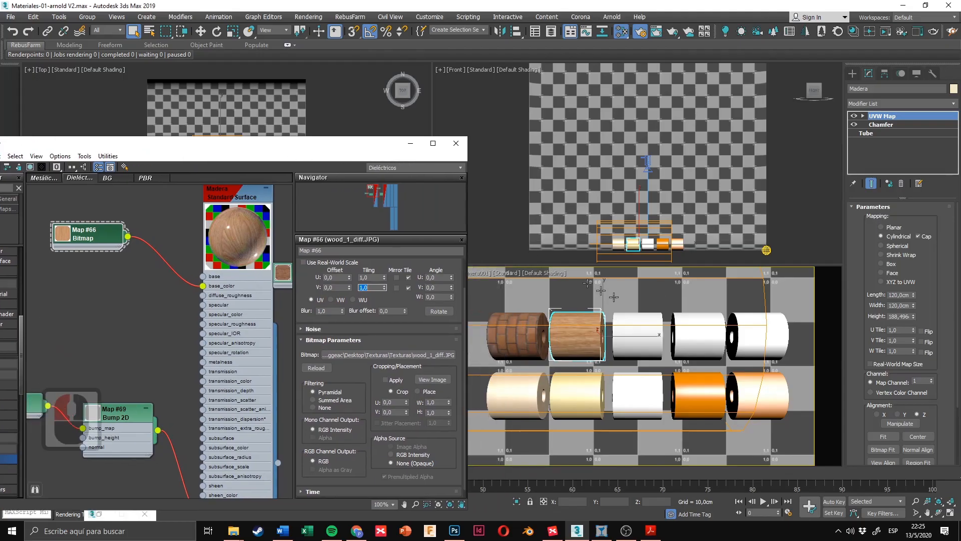
pyautogui.click(659, 302)
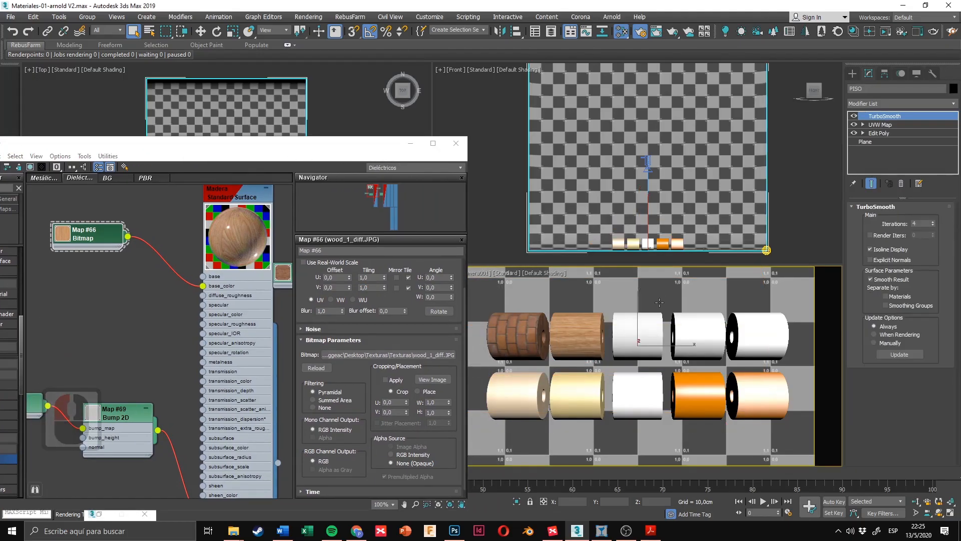
pyautogui.hotkey('shift', 'q')
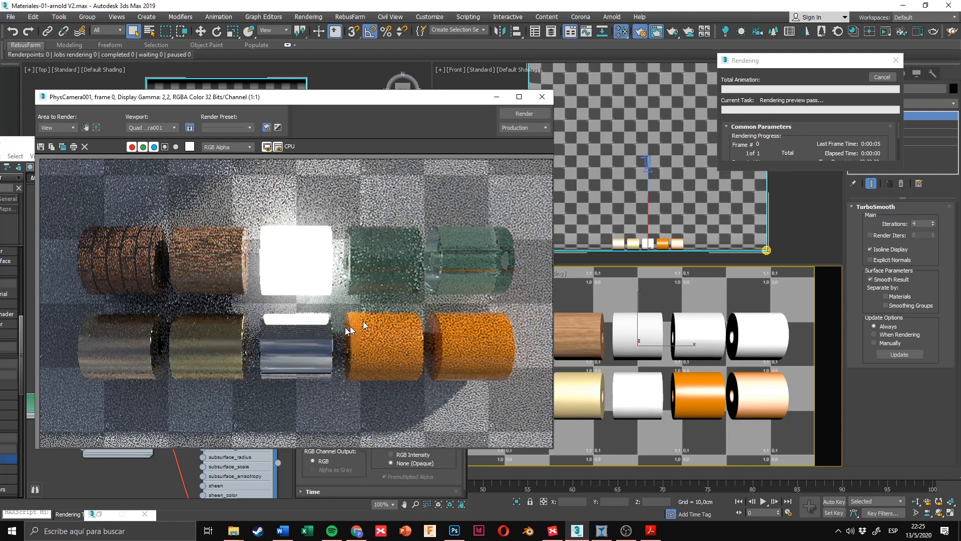
pyautogui.scroll(1, 170, 260)
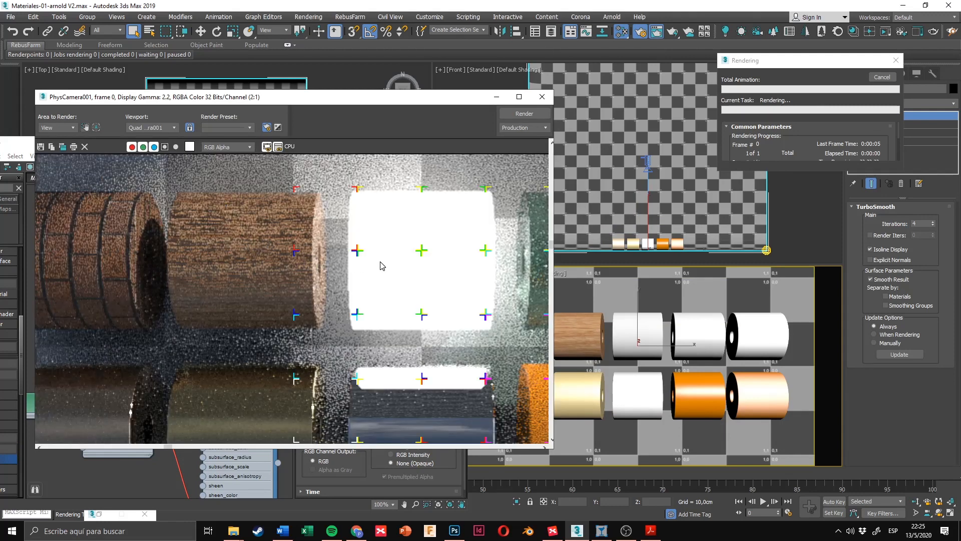
pyautogui.scroll(-1, 369, 275)
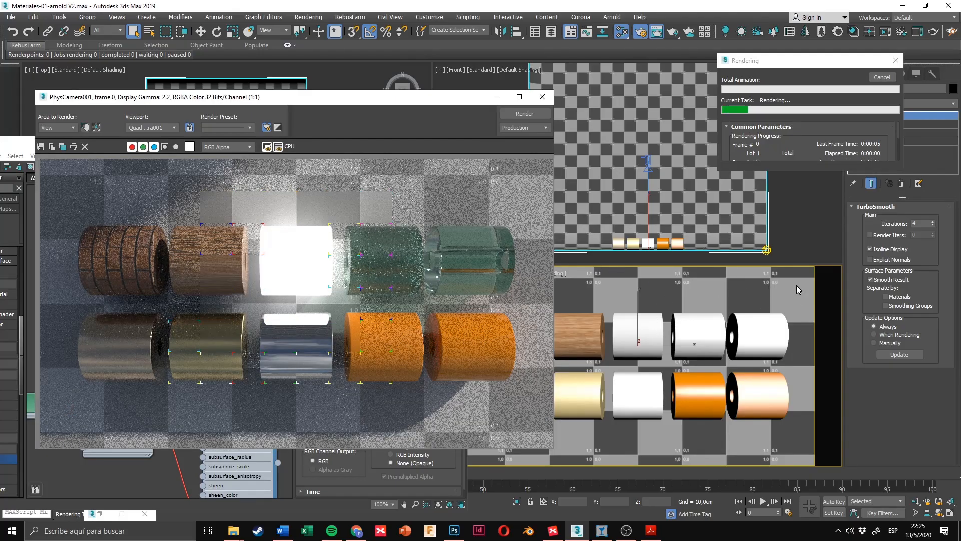
pyautogui.click(383, 248)
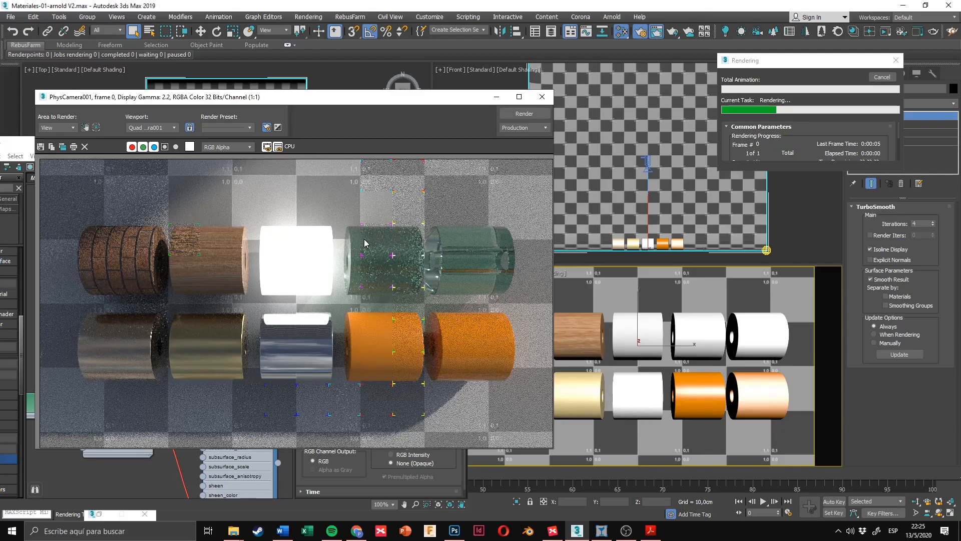
# Step: Examine the rendered wood, light-emitting and glass cylinders up close for texture quality and noise
pyautogui.moveTo(407, 100); pyautogui.dragTo(456, 95)
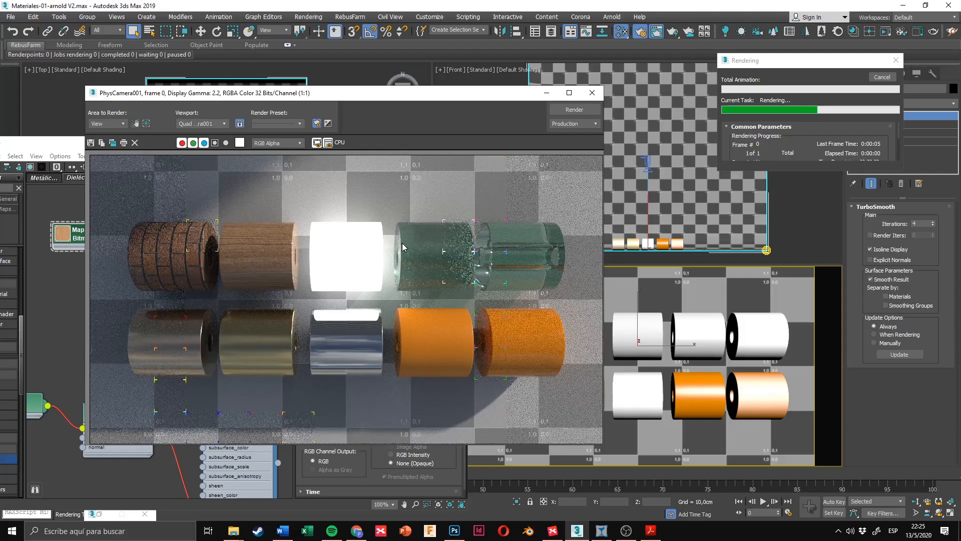
pyautogui.scroll(1, 335, 314)
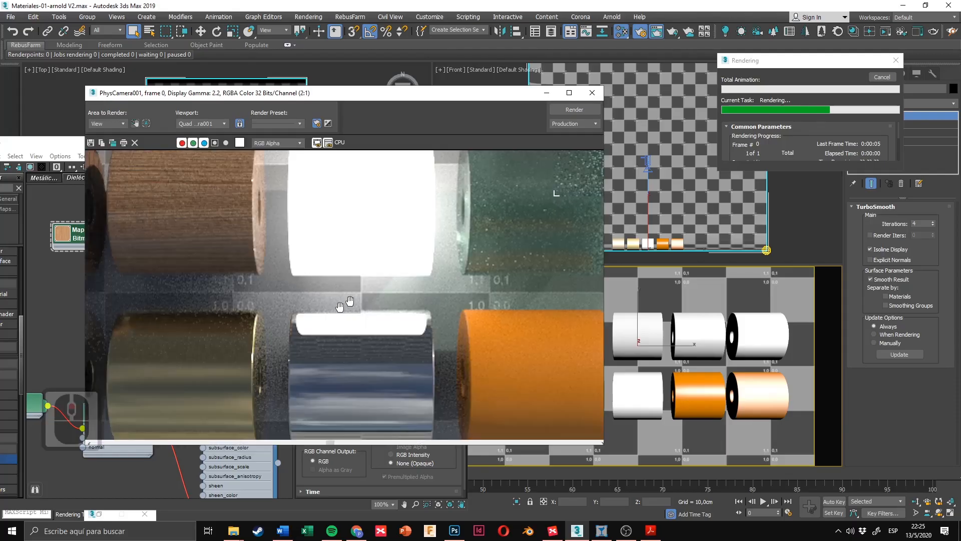
pyautogui.scroll(-1, 346, 302)
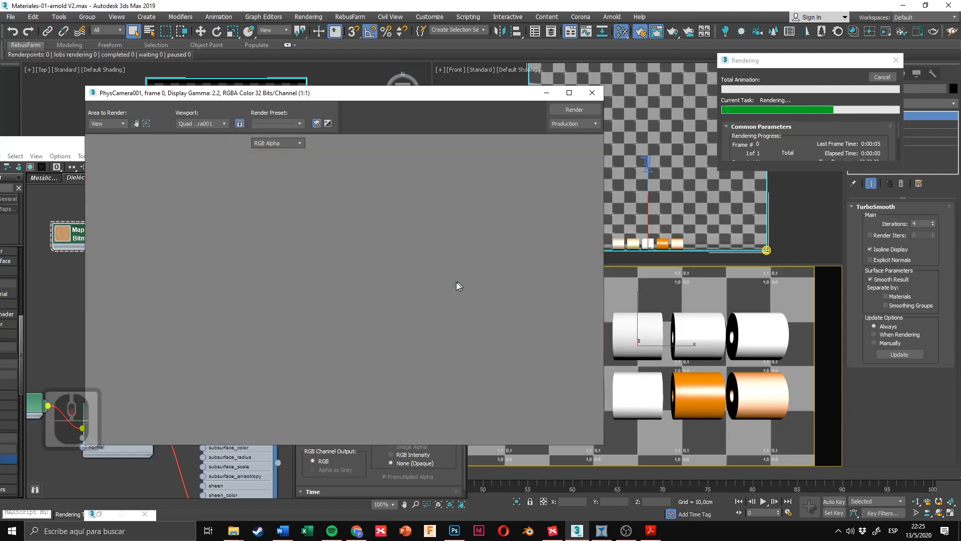
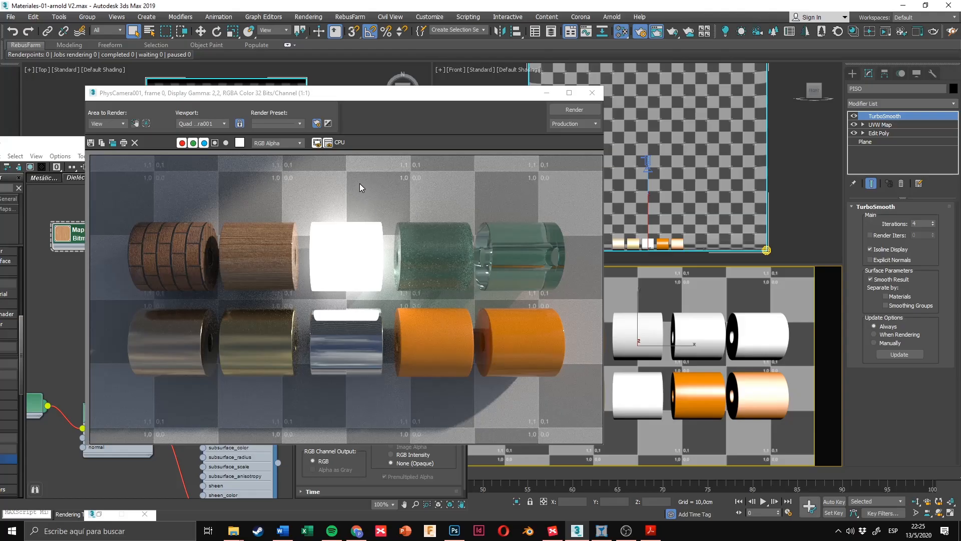
pyautogui.moveTo(395, 92); pyautogui.dragTo(455, 94)
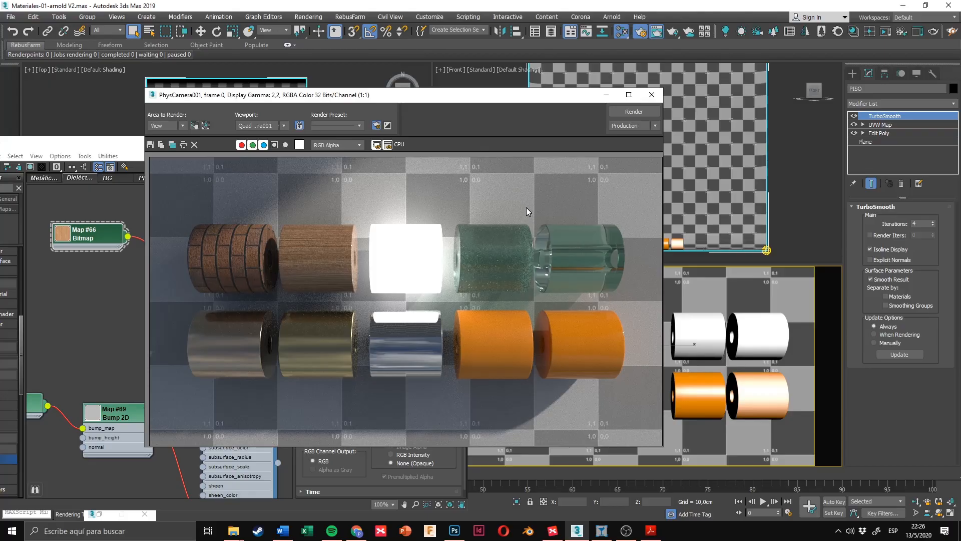
pyautogui.scroll(1, 416, 253)
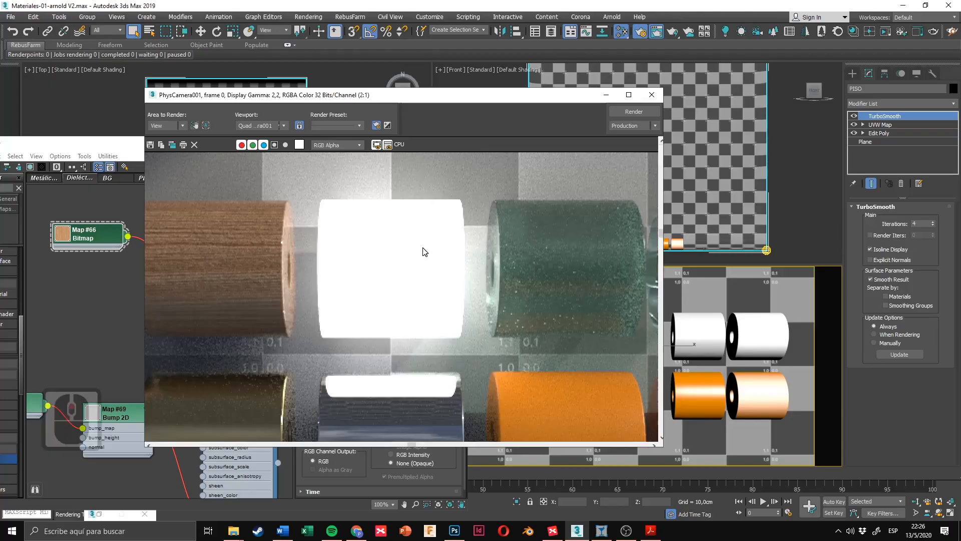
pyautogui.moveTo(421, 245); pyautogui.dragTo(358, 270, button='middle')
pyautogui.moveTo(521, 258); pyautogui.dragTo(427, 266, button='middle')
pyautogui.scroll(1, 457, 268)
pyautogui.scroll(-2, 467, 235)
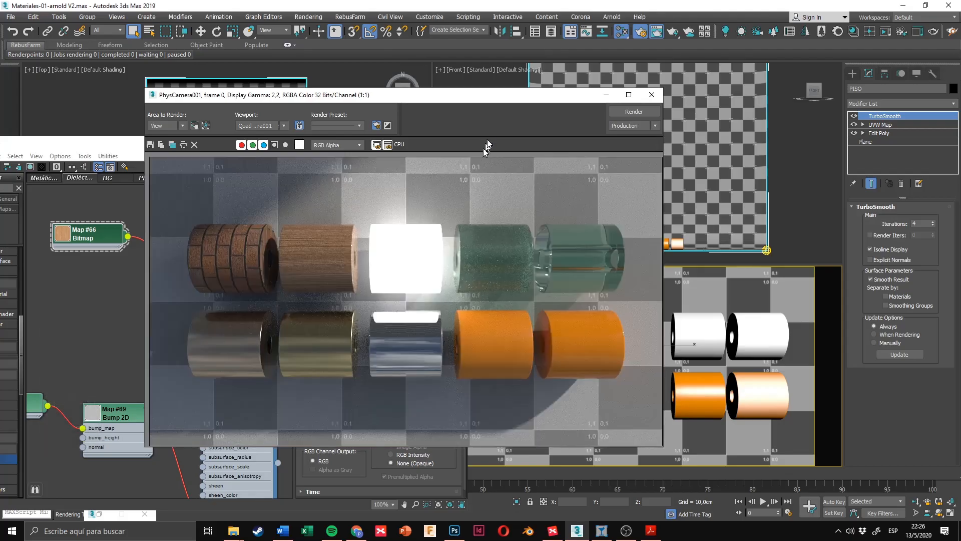
pyautogui.moveTo(497, 98); pyautogui.dragTo(447, 108)
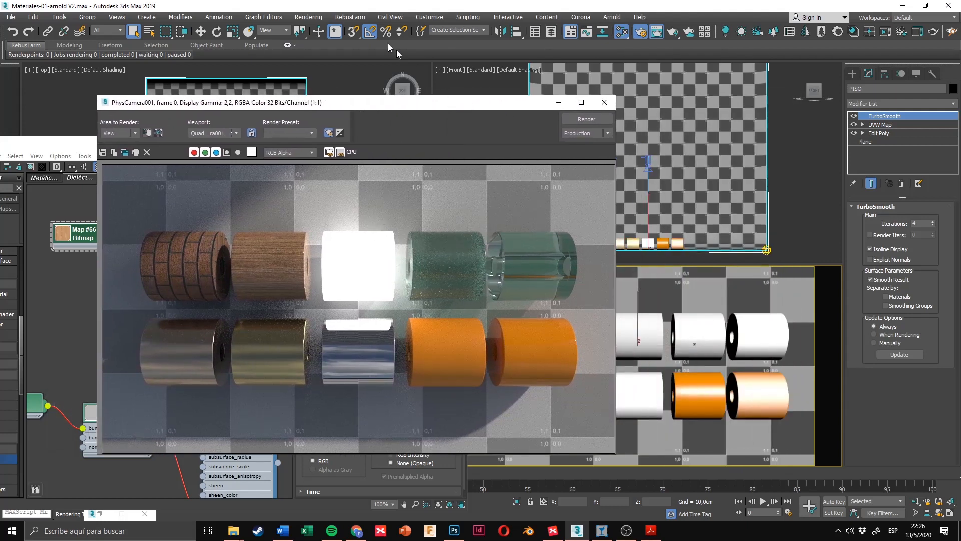
# Step: Open the Arnold Renderer settings in Render Setup and review the sampling and ray depth values against the render
pyautogui.click(317, 20)
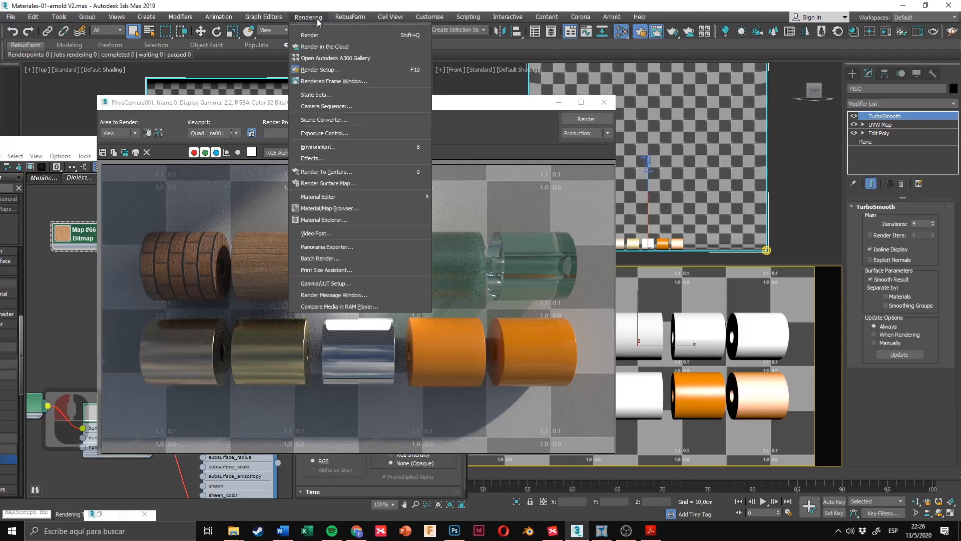
pyautogui.click(320, 70)
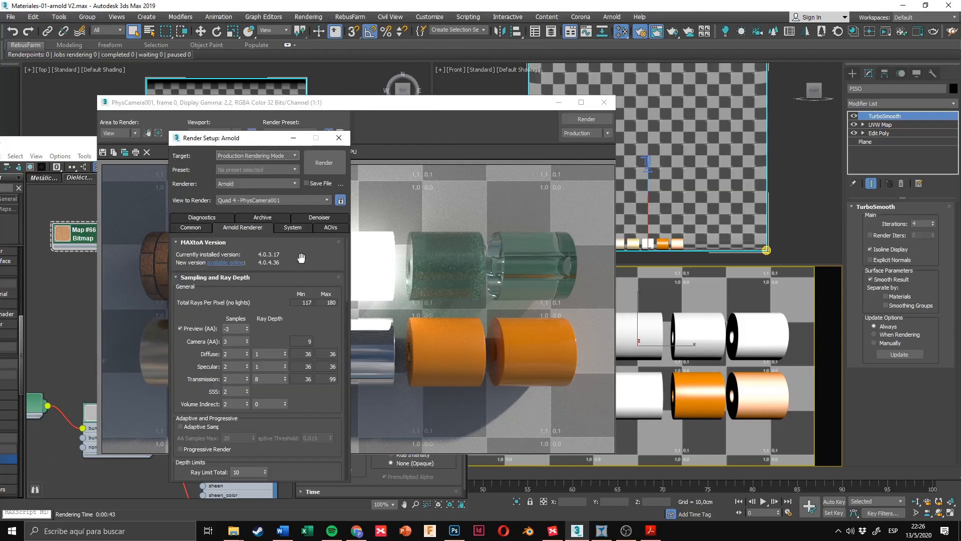
pyautogui.scroll(-3, 240, 285)
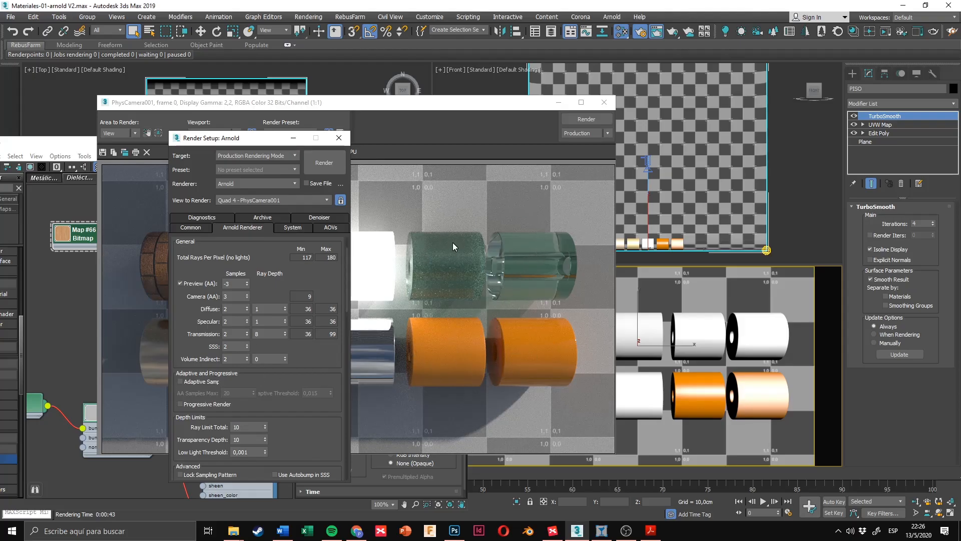
pyautogui.moveTo(234, 321); pyautogui.dragTo(215, 331)
pyautogui.click(461, 250)
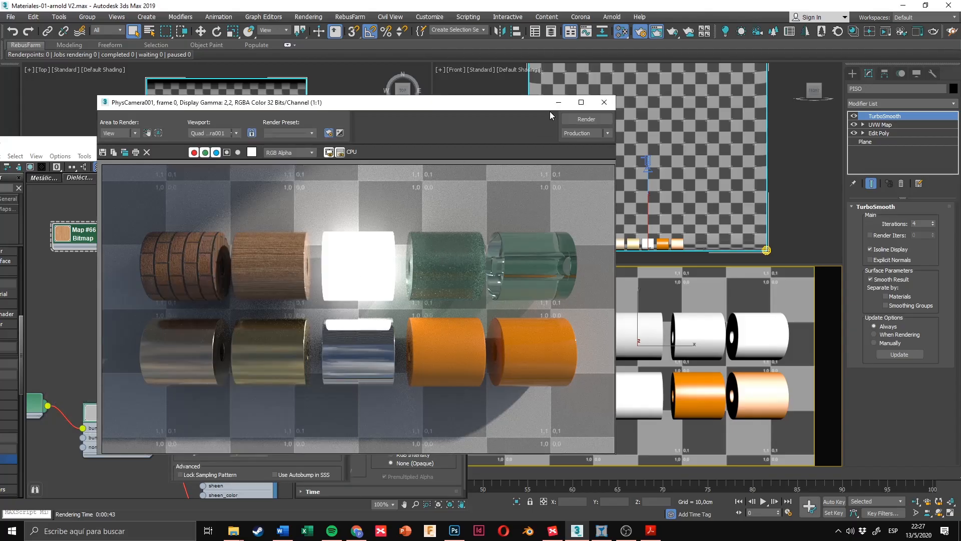
pyautogui.click(306, 460)
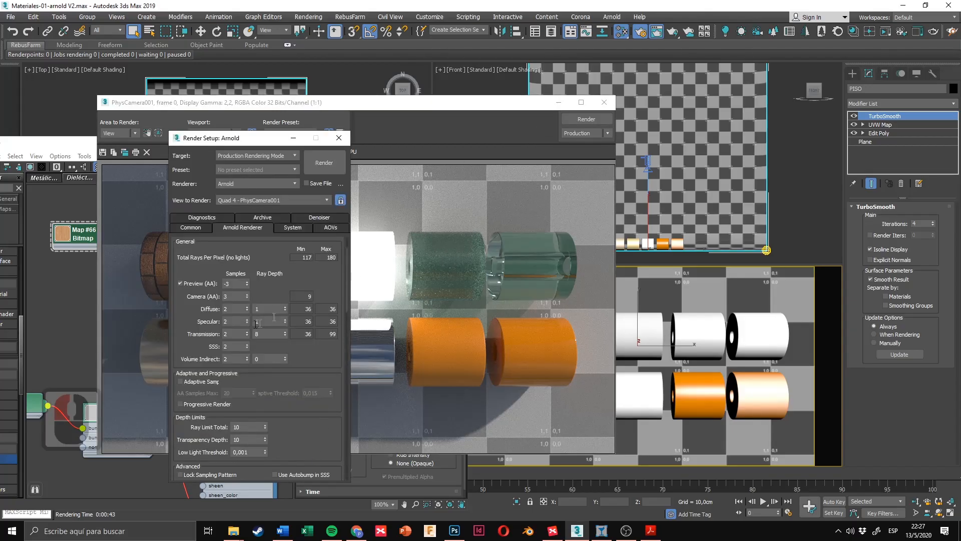
# Step: Inspect the grain on the rough glass cylinder and set Arnold's Transmission samples to 4
pyautogui.scroll(1, 480, 250)
pyautogui.moveTo(497, 303); pyautogui.dragTo(491, 244, button='middle')
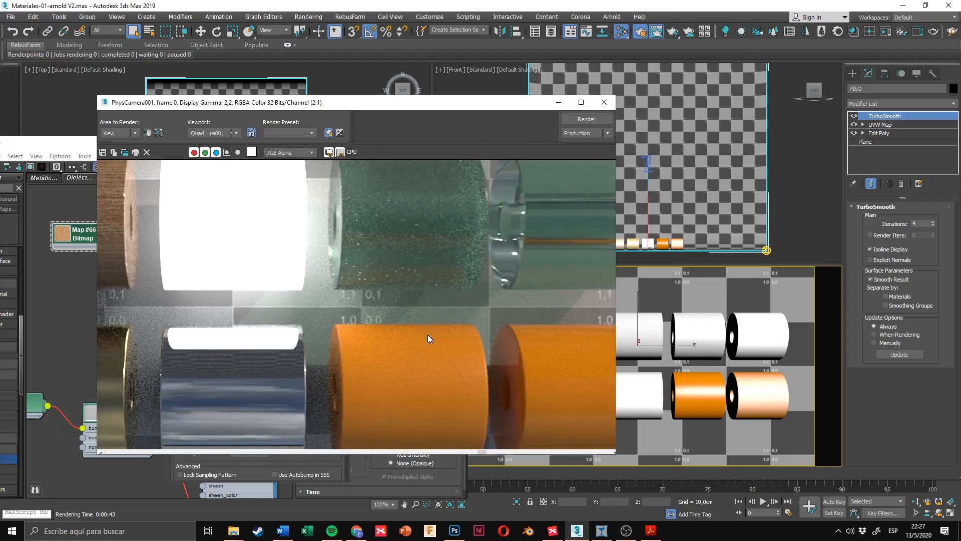
pyautogui.moveTo(443, 269); pyautogui.dragTo(442, 305, button='middle')
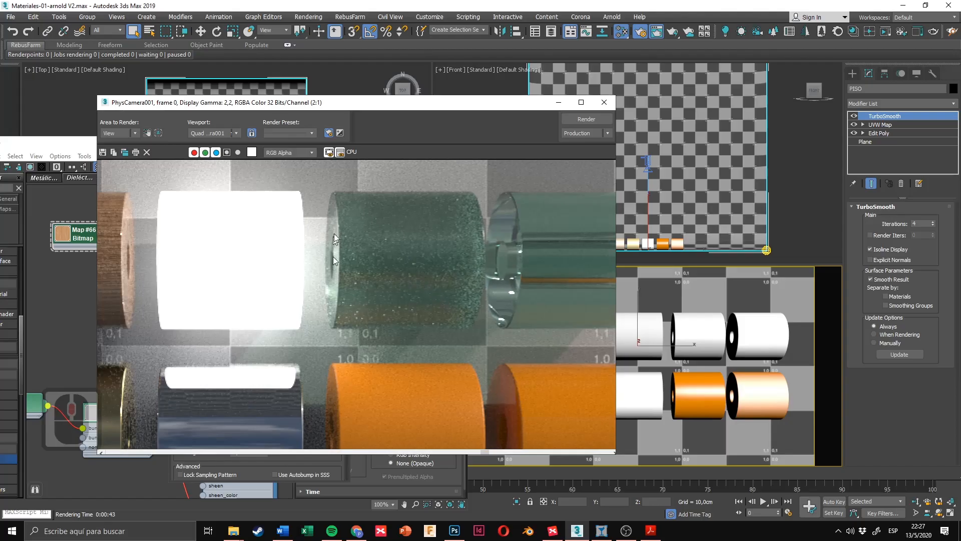
pyautogui.click(302, 458)
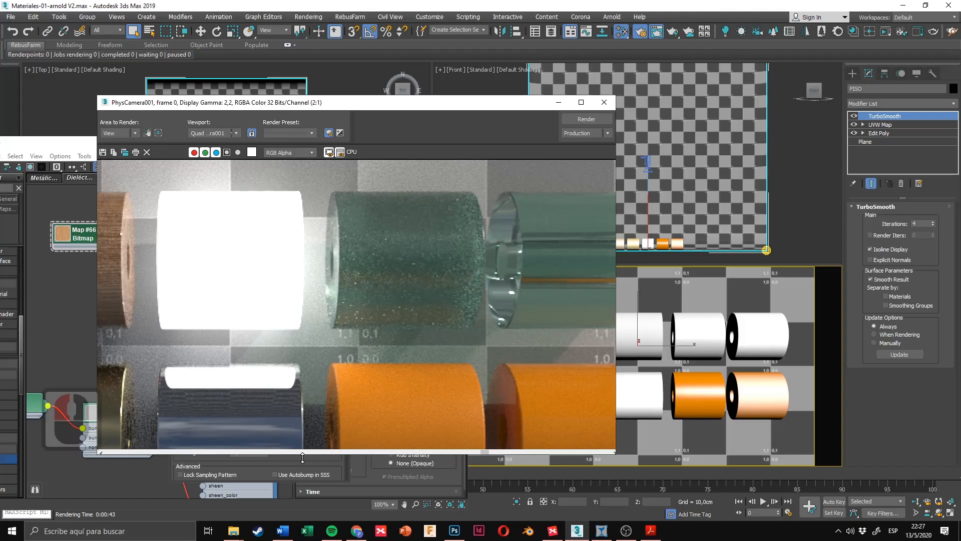
pyautogui.click(302, 459)
pyautogui.click(235, 333)
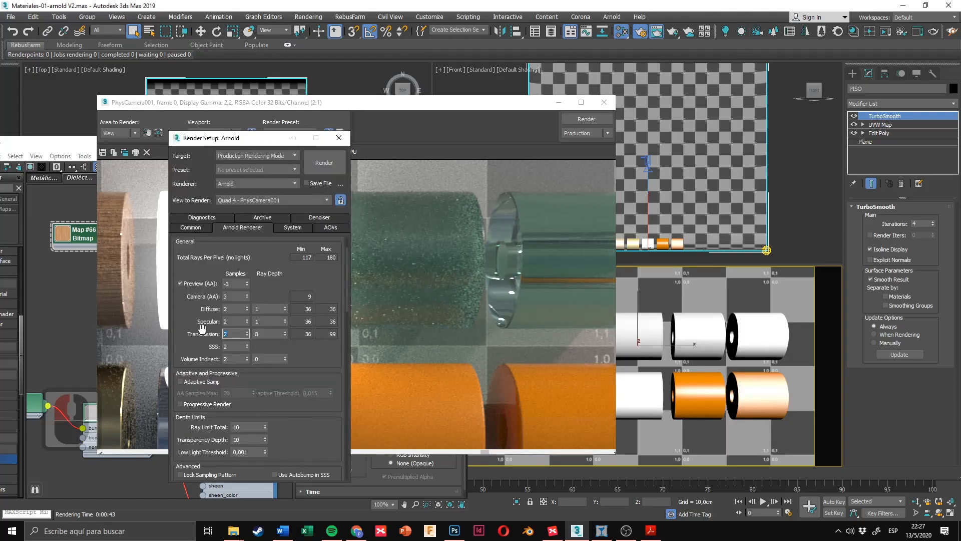
pyautogui.write('4')
pyautogui.press('Return')
# Step: Test-render the camera view with the new sampling, stop the render and close the rendered frame window
pyautogui.click(457, 267)
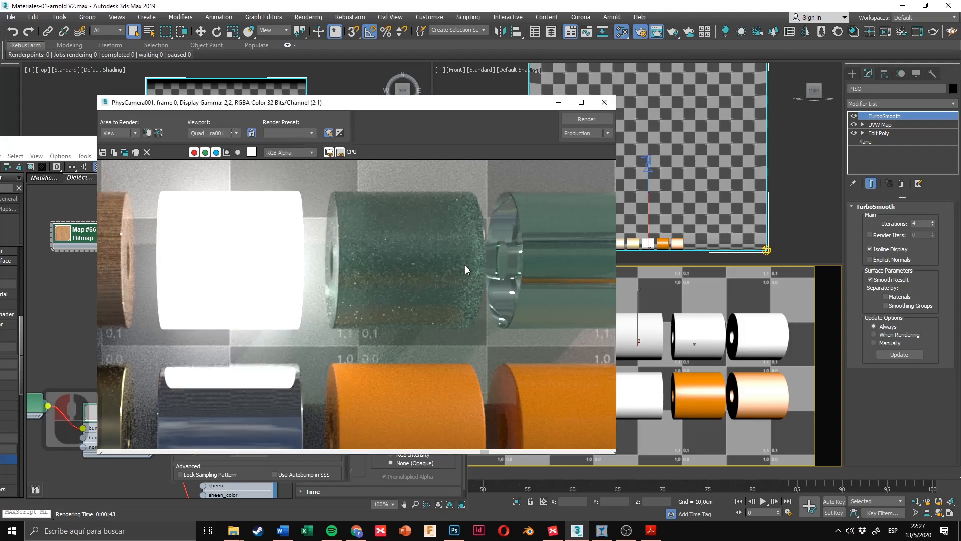
pyautogui.scroll(-1, 464, 266)
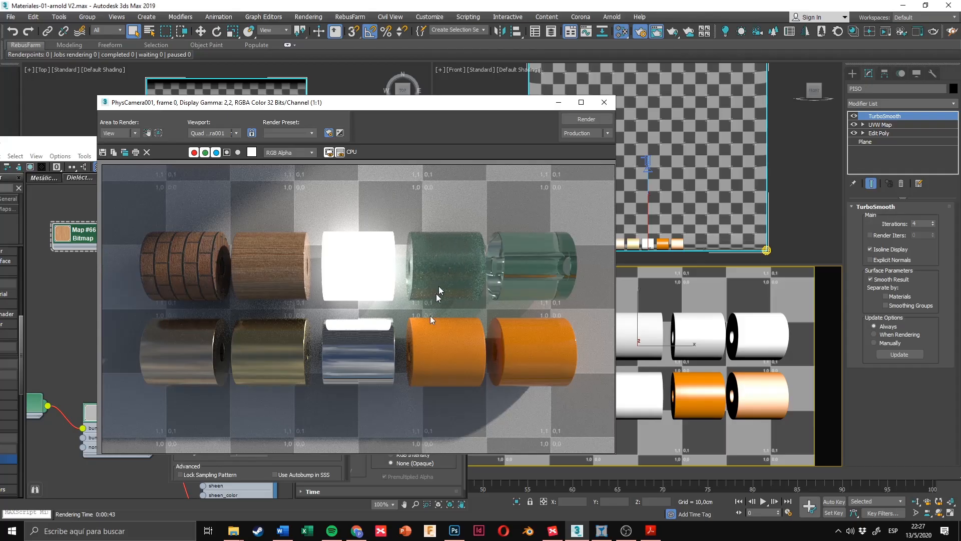
pyautogui.click(587, 119)
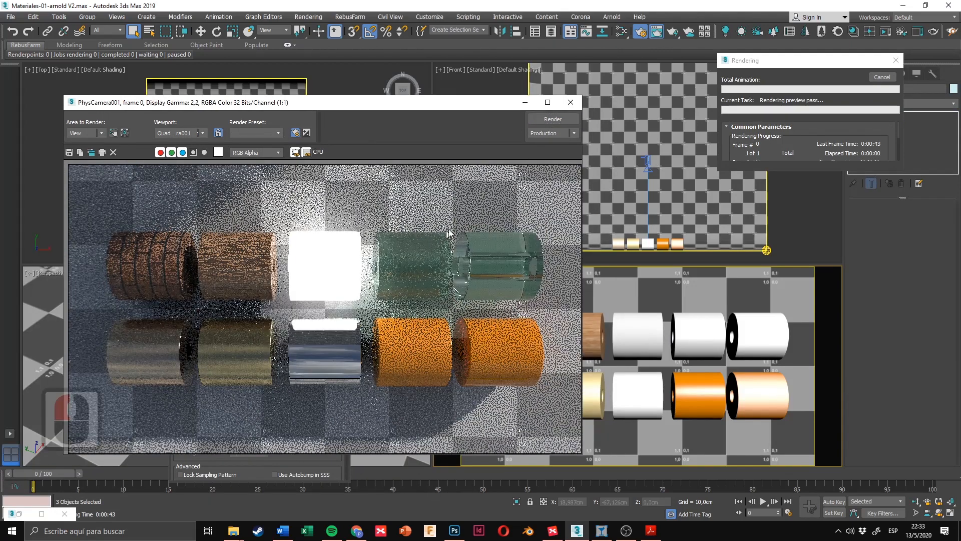
pyautogui.scroll(-1, 503, 221)
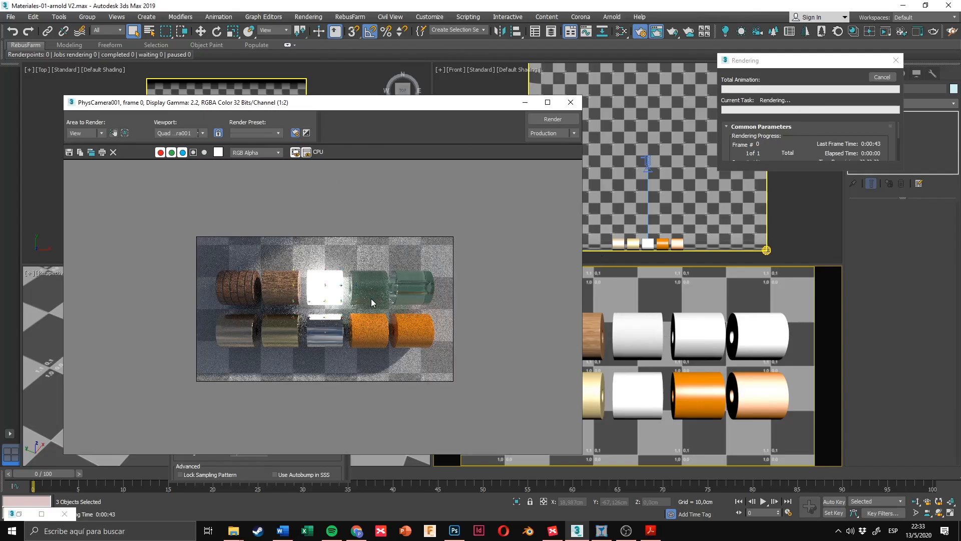
pyautogui.scroll(1, 378, 298)
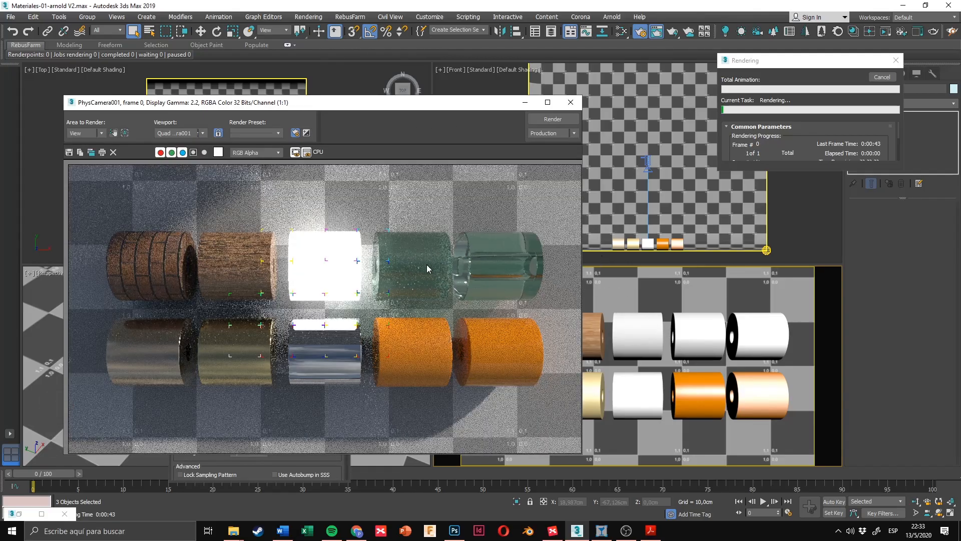
pyautogui.click(881, 82)
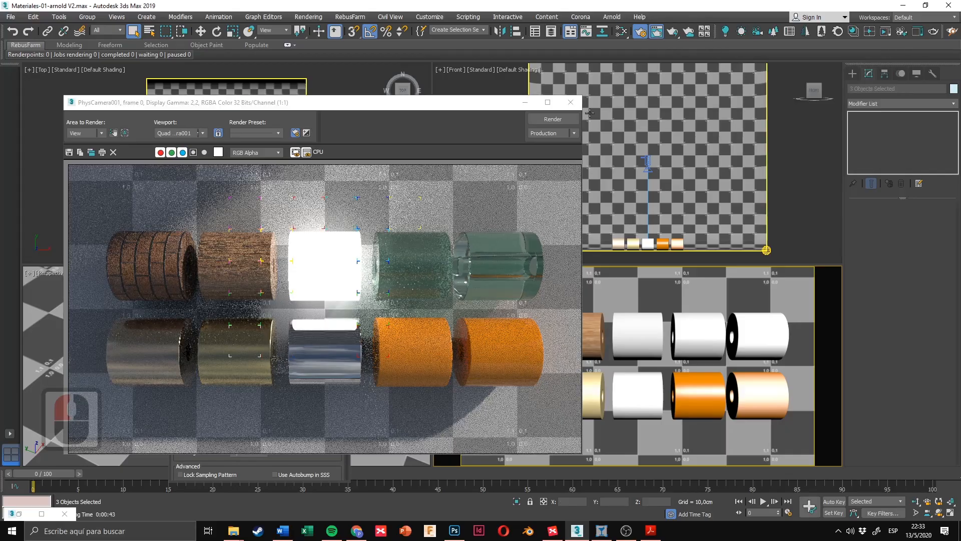
pyautogui.click(570, 103)
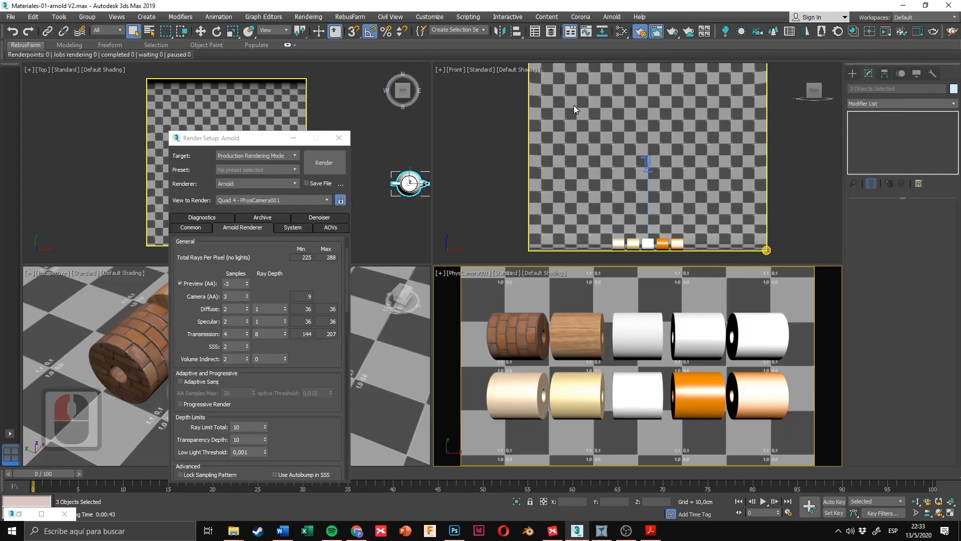
# Step: Bring the row of teapots into a perspective view and select the nearest white teapot
pyautogui.click(620, 310)
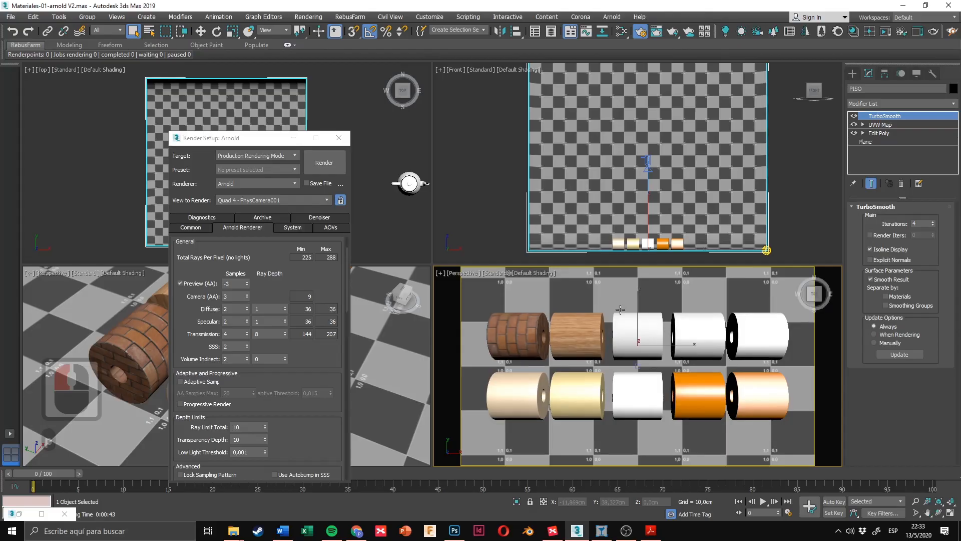
pyautogui.scroll(-4, 581, 345)
pyautogui.keyDown('alt'); pyautogui.moveTo(581, 345); pyautogui.dragTo(584, 328, button='middle'); pyautogui.keyUp('alt')
pyautogui.moveTo(671, 323); pyautogui.dragTo(620, 361, button='middle')
pyautogui.scroll(4, 620, 360)
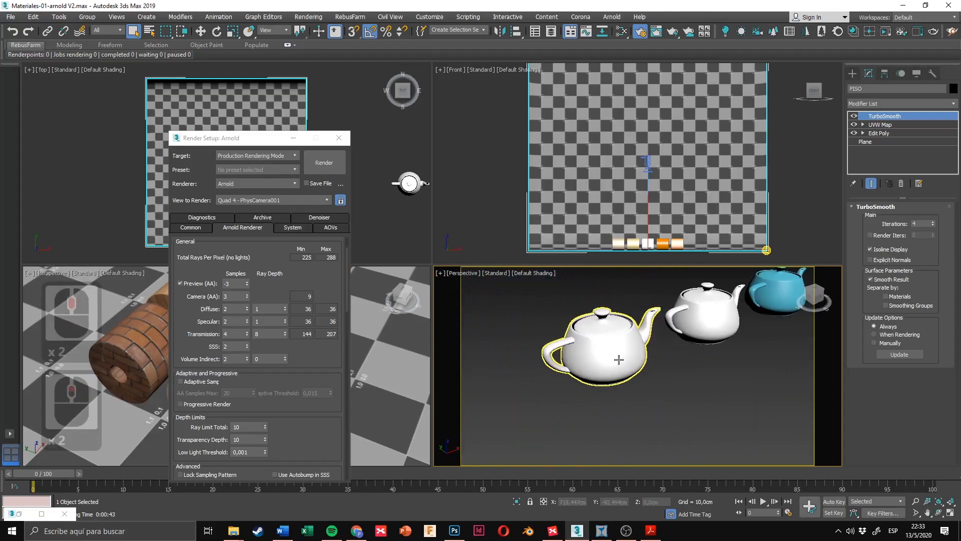
pyautogui.moveTo(673, 344); pyautogui.dragTo(616, 323, button='middle')
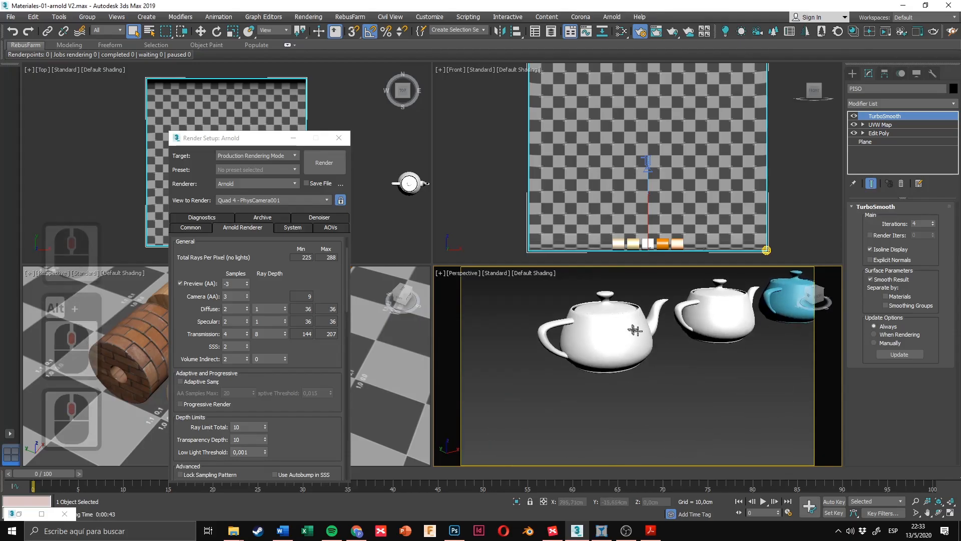
pyautogui.click(616, 323)
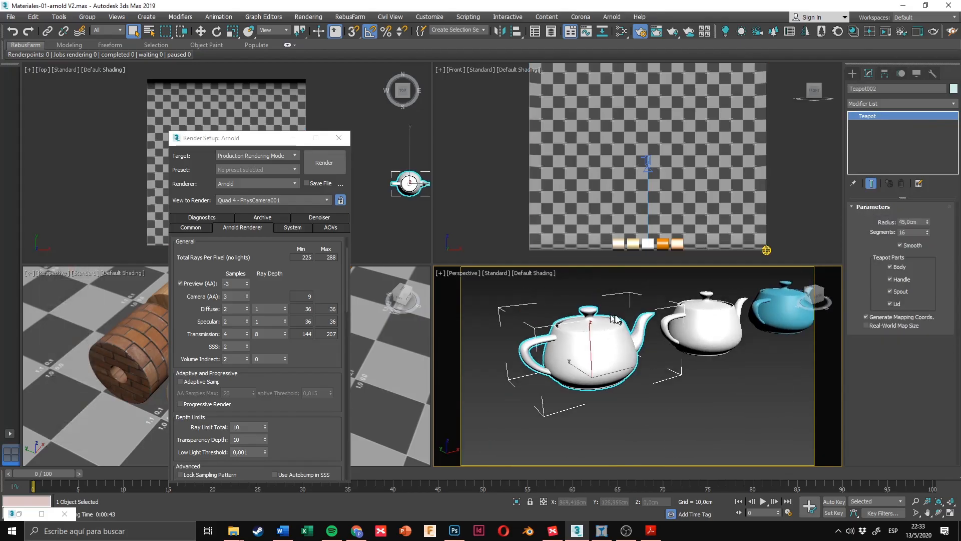
# Step: Open the Slate Material Editor and bring the wood material's bitmap and bump nodes into view
pyautogui.press('m')
pyautogui.moveTo(329, 209); pyautogui.dragTo(380, 213, button='middle')
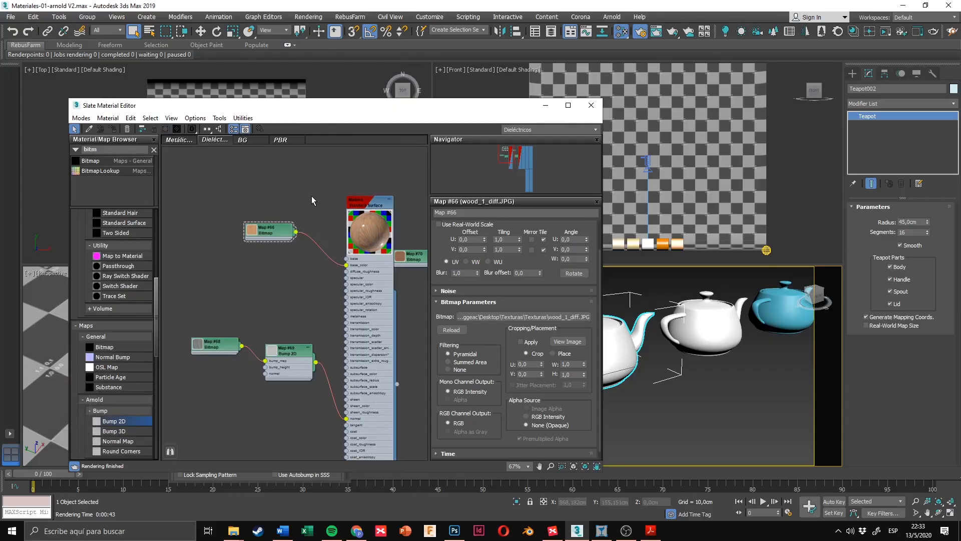
pyautogui.moveTo(311, 193); pyautogui.dragTo(243, 268)
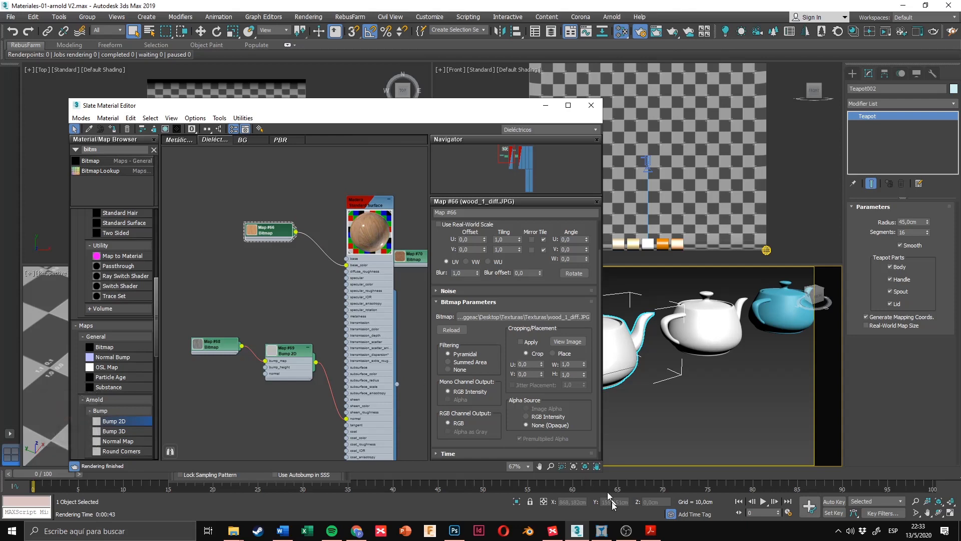
# Step: Switch to the Texturas folder in File Explorer, inspect wood_1_diff.JPG in the image viewer and close the viewer
pyautogui.click(233, 531)
pyautogui.click(187, 487)
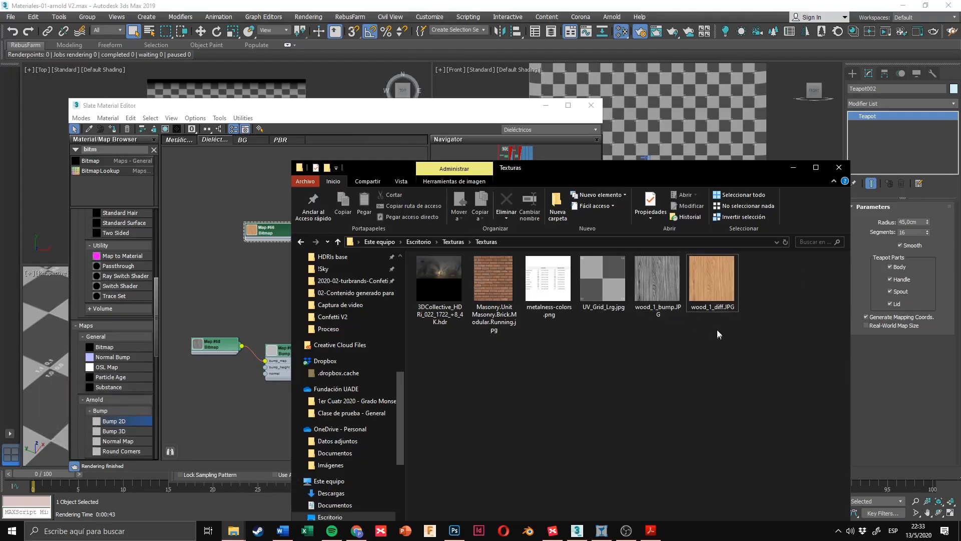
pyautogui.doubleClick(711, 285)
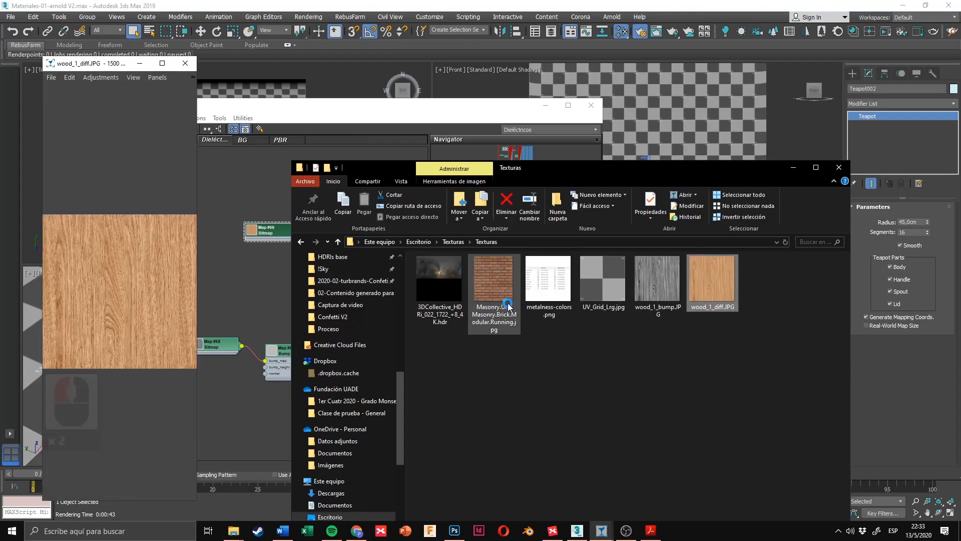
pyautogui.doubleClick(131, 266)
pyautogui.doubleClick(296, 270)
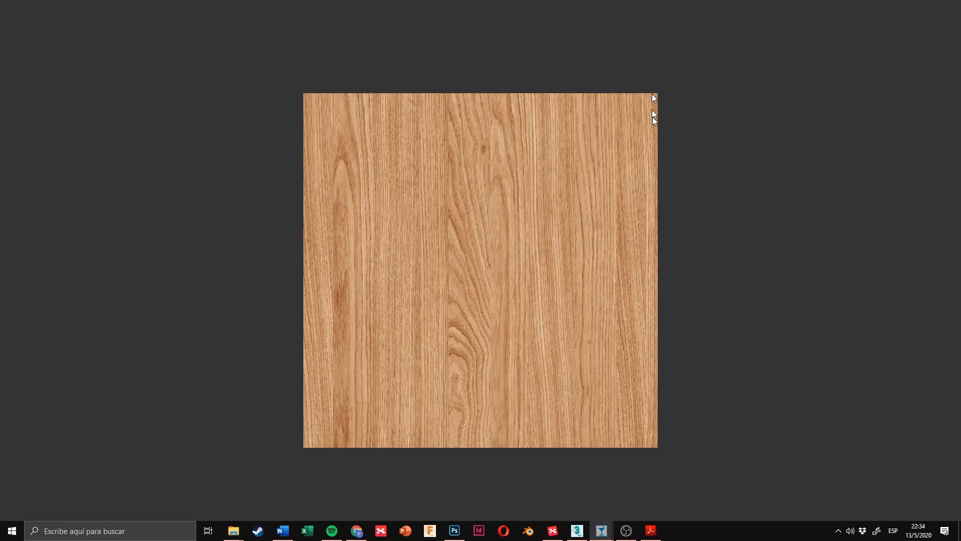
pyautogui.doubleClick(631, 181)
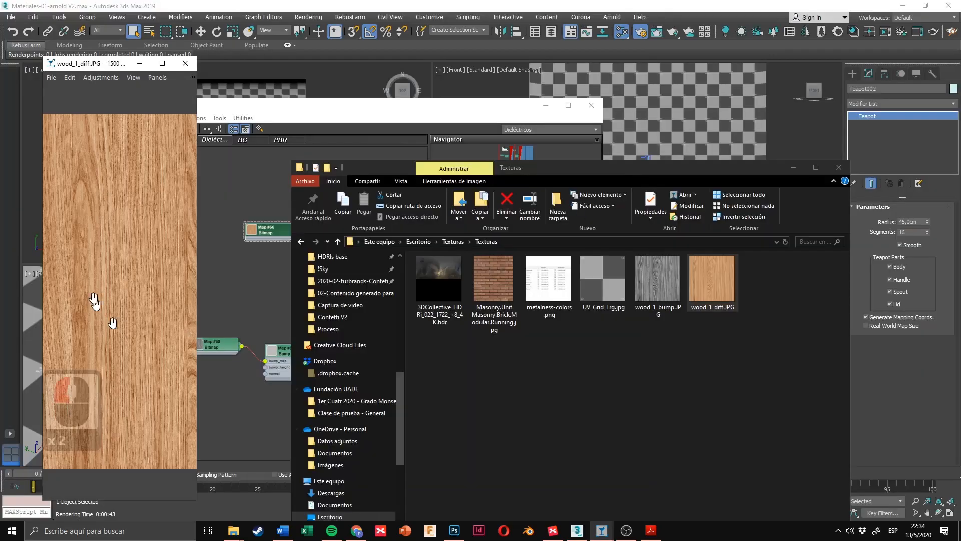
pyautogui.scroll(-5, 140, 253)
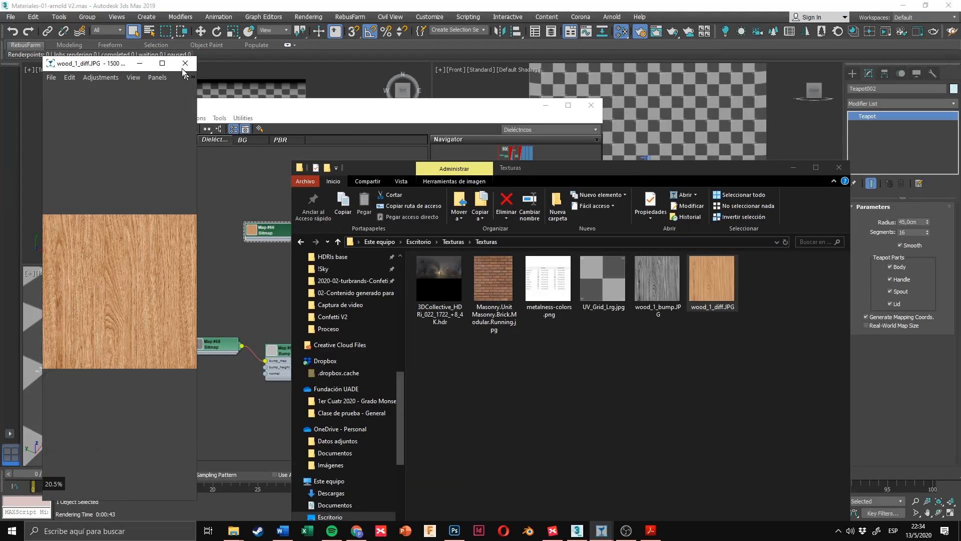
pyautogui.click(145, 63)
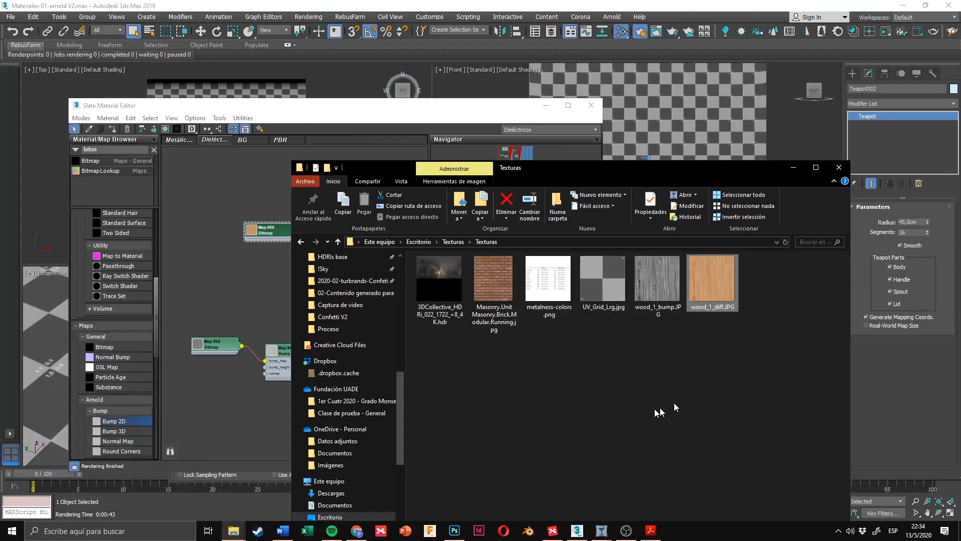
# Step: Switch to Texture Haven in the browser, look through the texture catalogue and open the castle_brick_02_red texture
pyautogui.click(357, 530)
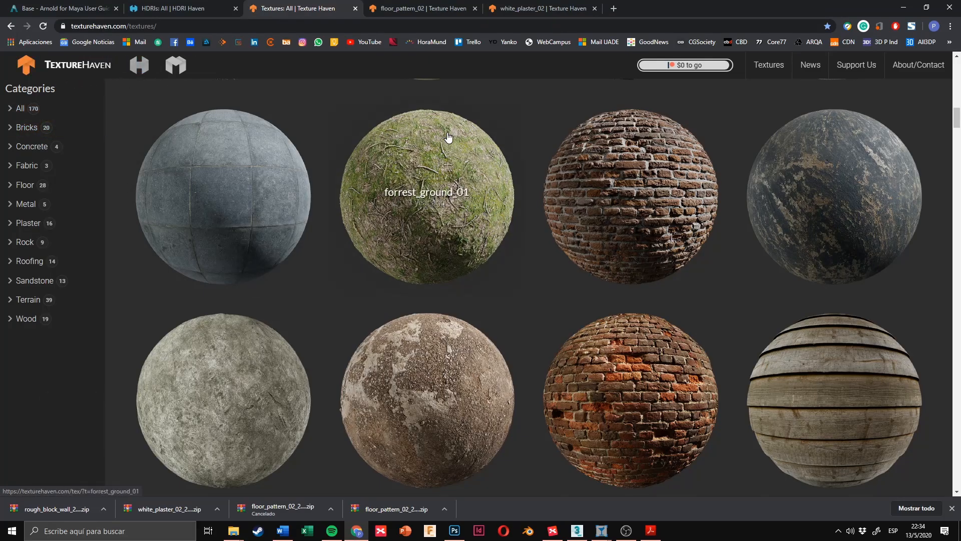
pyautogui.scroll(-12, 506, 150)
pyautogui.scroll(20, 537, 166)
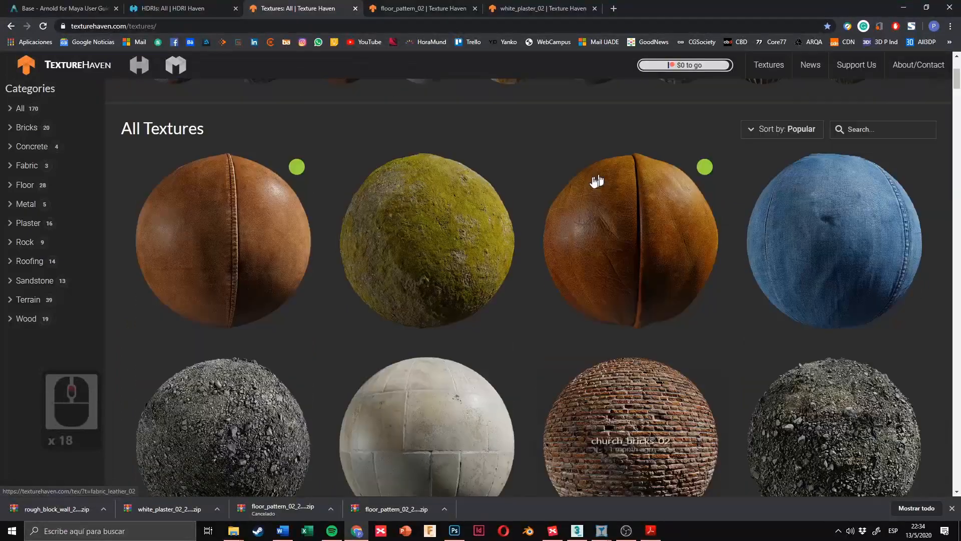
pyautogui.scroll(-7, 421, 266)
pyautogui.scroll(-5, 421, 266)
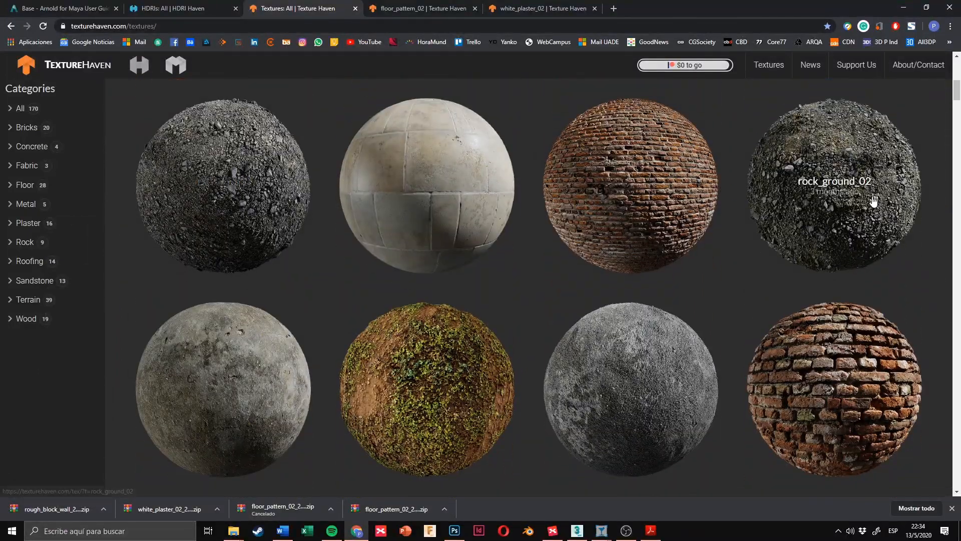
pyautogui.scroll(-2, 800, 313)
pyautogui.scroll(-3, 800, 314)
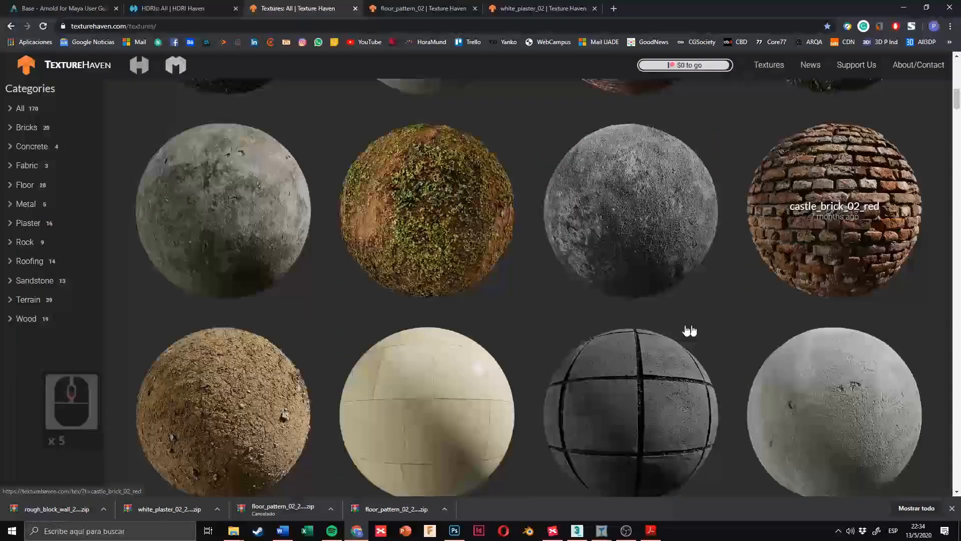
pyautogui.click(840, 183)
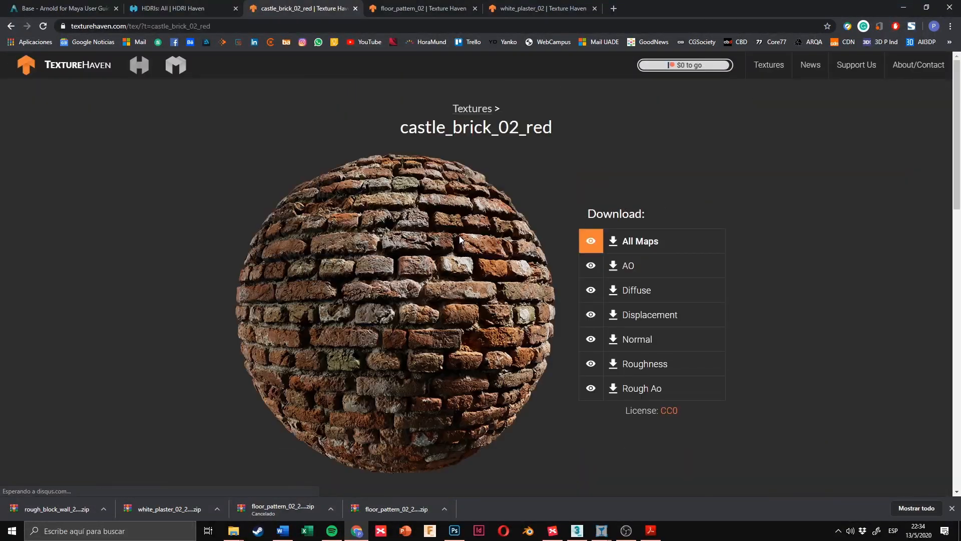
# Step: Preview each castle_brick_02_red map from AO through Rough Ao, ending on the All Maps preview
pyautogui.scroll(-2, 460, 240)
pyautogui.scroll(2, 499, 304)
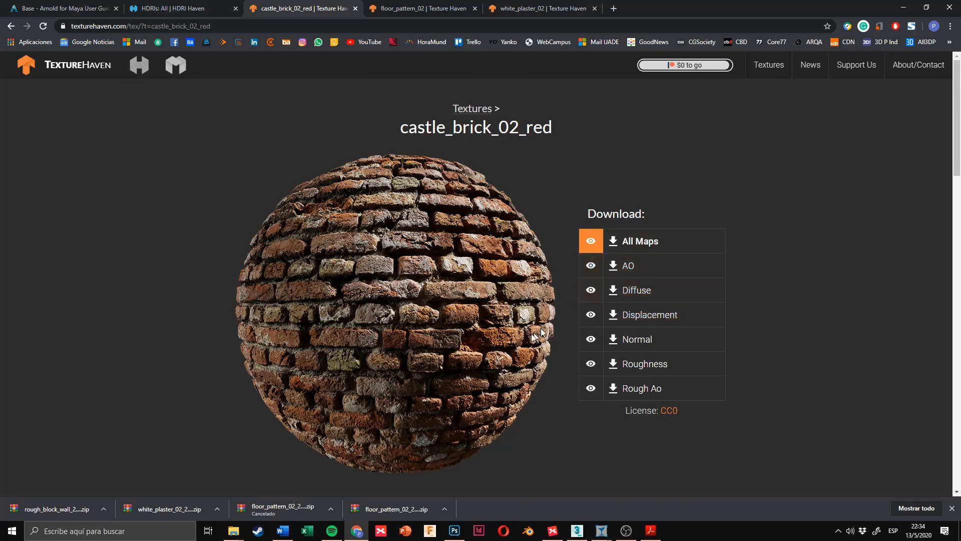
pyautogui.scroll(-2, 559, 324)
pyautogui.scroll(2, 651, 381)
pyautogui.click(597, 267)
pyautogui.click(592, 291)
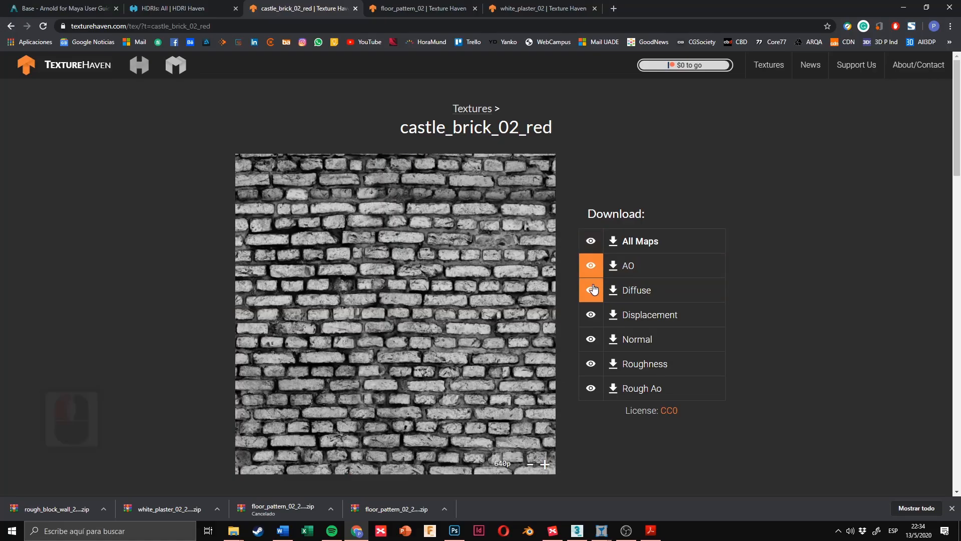
pyautogui.click(591, 323)
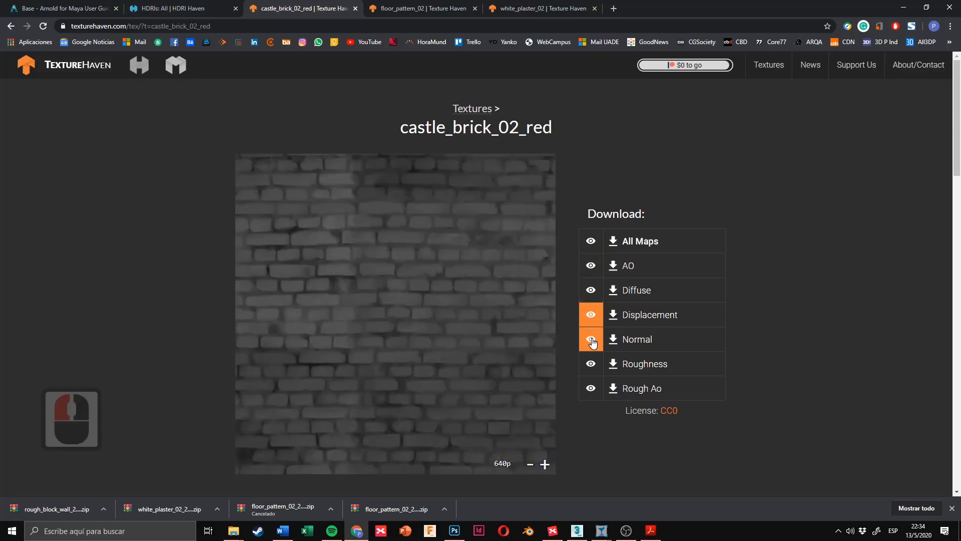
pyautogui.click(593, 341)
pyautogui.click(592, 364)
pyautogui.click(591, 389)
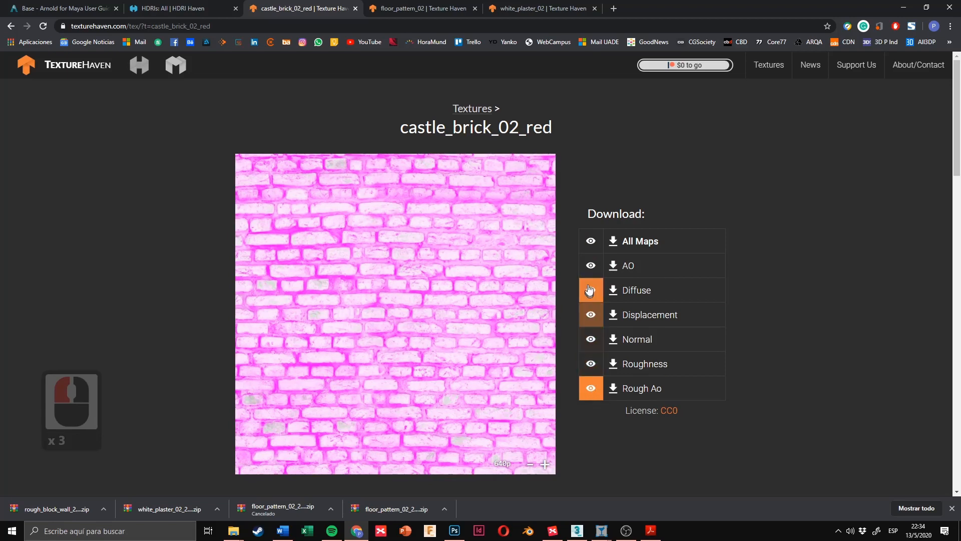
pyautogui.click(592, 243)
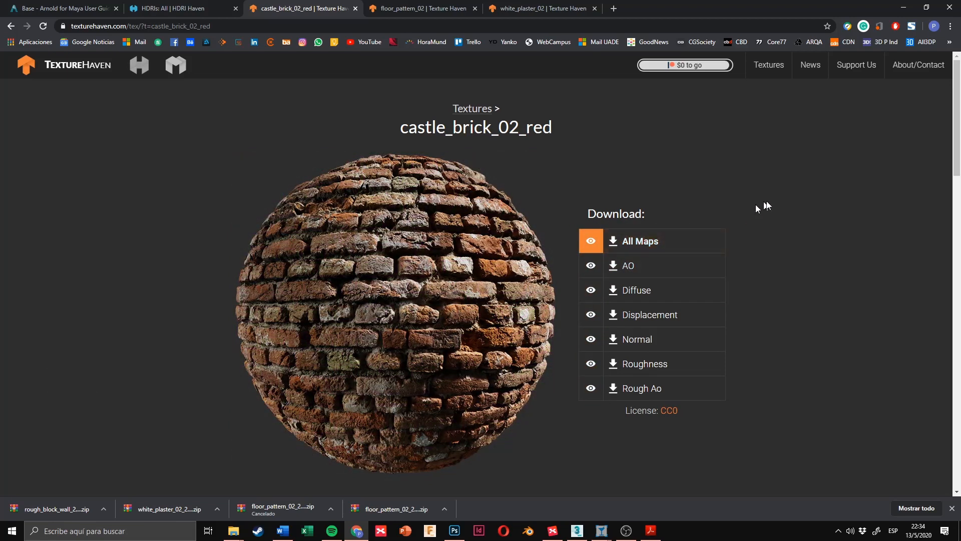
# Step: Compare the brick's Diffuse, AO, Normal and Roughness maps, return to the All Maps preview and show its download resolutions
pyautogui.click(800, 174)
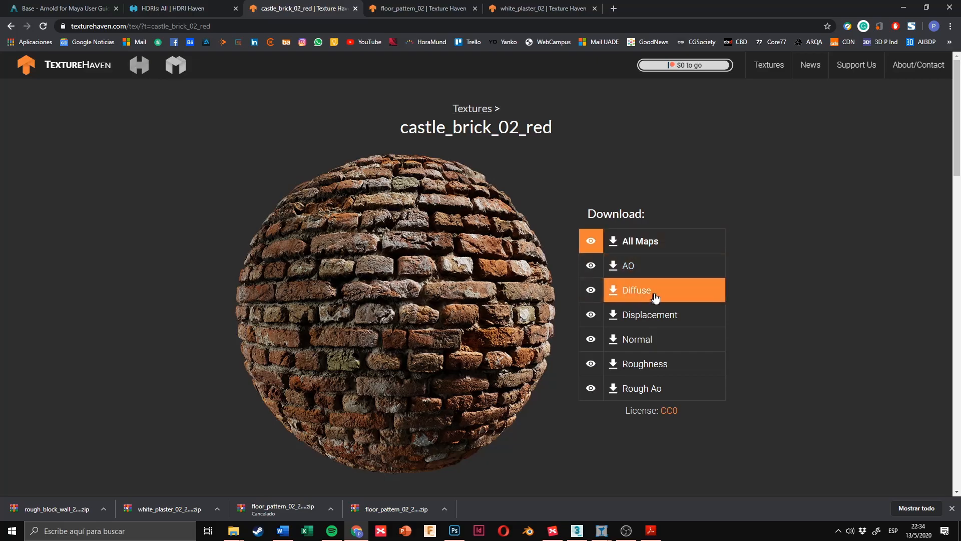
pyautogui.click(809, 264)
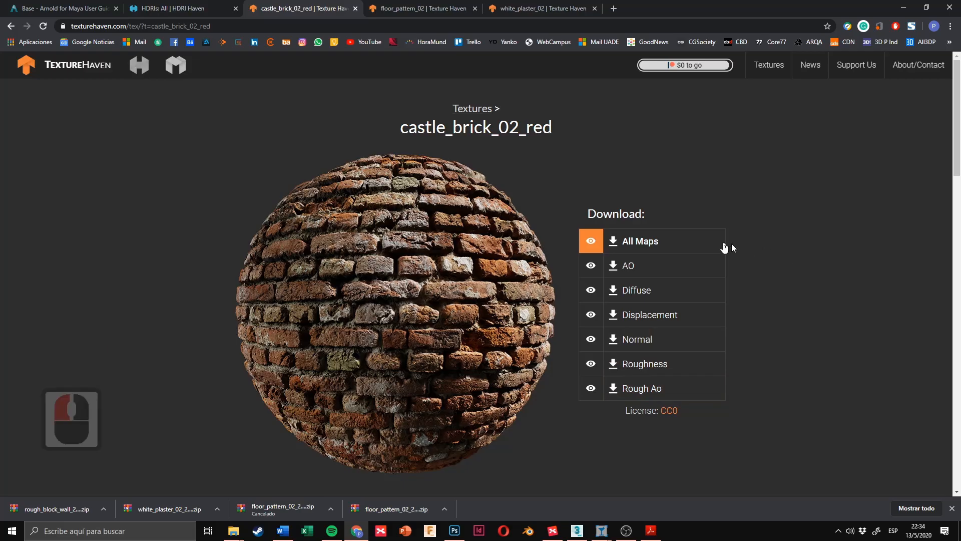
pyautogui.click(603, 295)
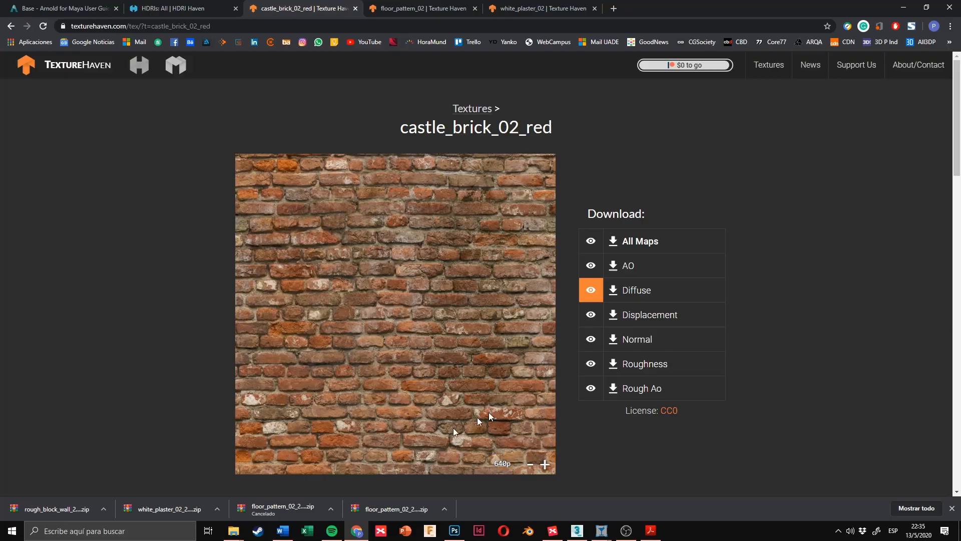
pyautogui.click(593, 268)
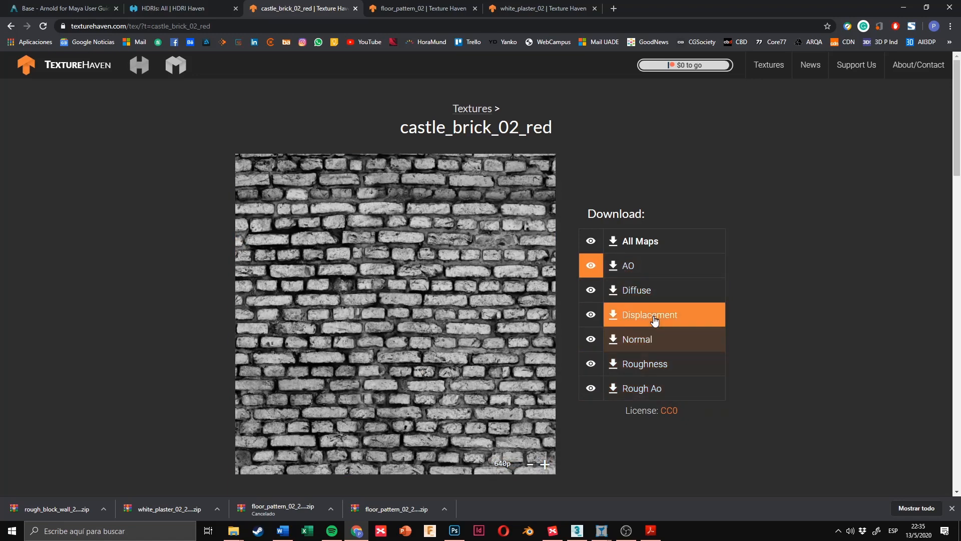
pyautogui.click(759, 332)
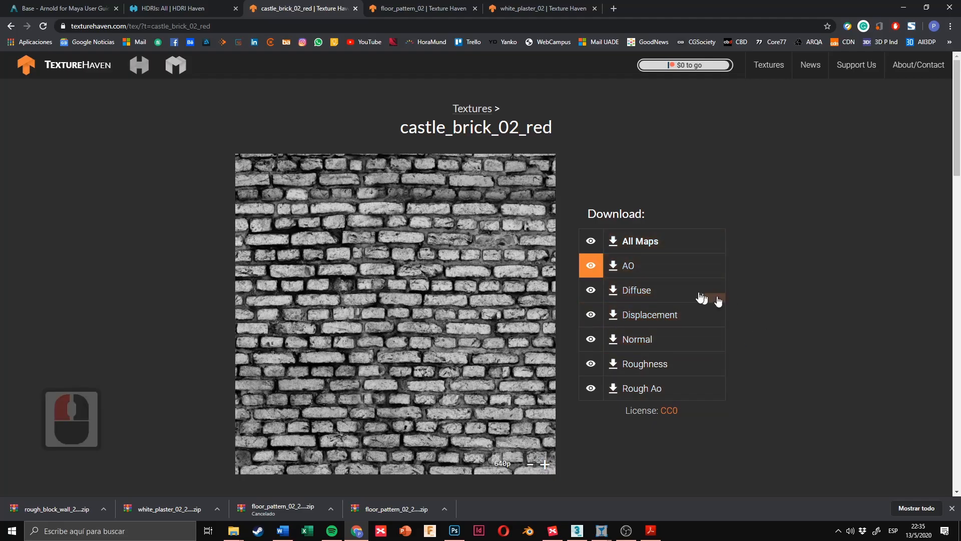
pyautogui.click(594, 294)
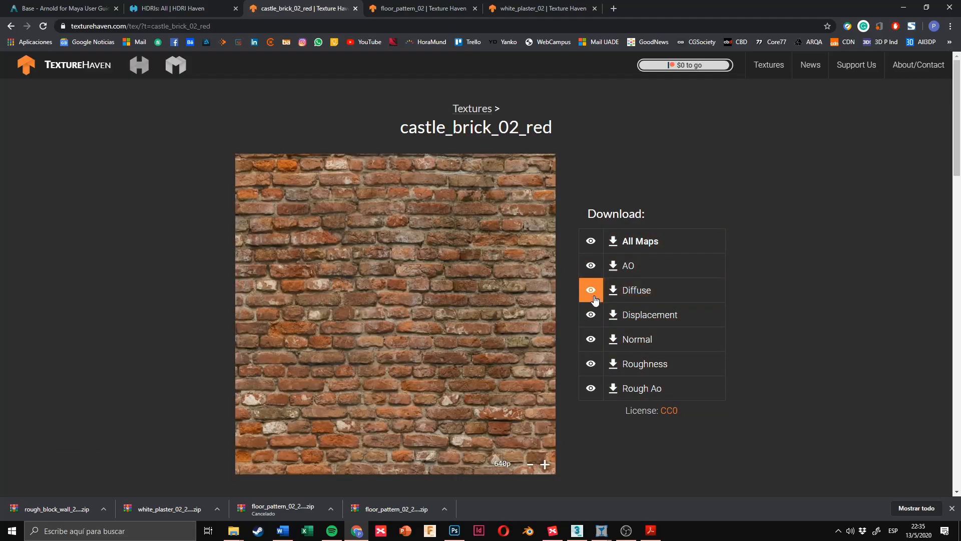
pyautogui.click(591, 339)
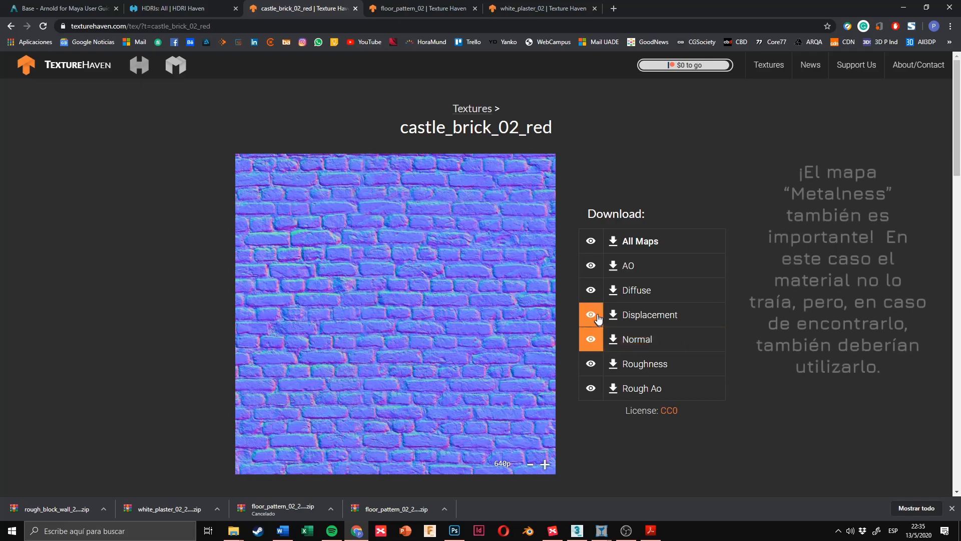
pyautogui.click(591, 363)
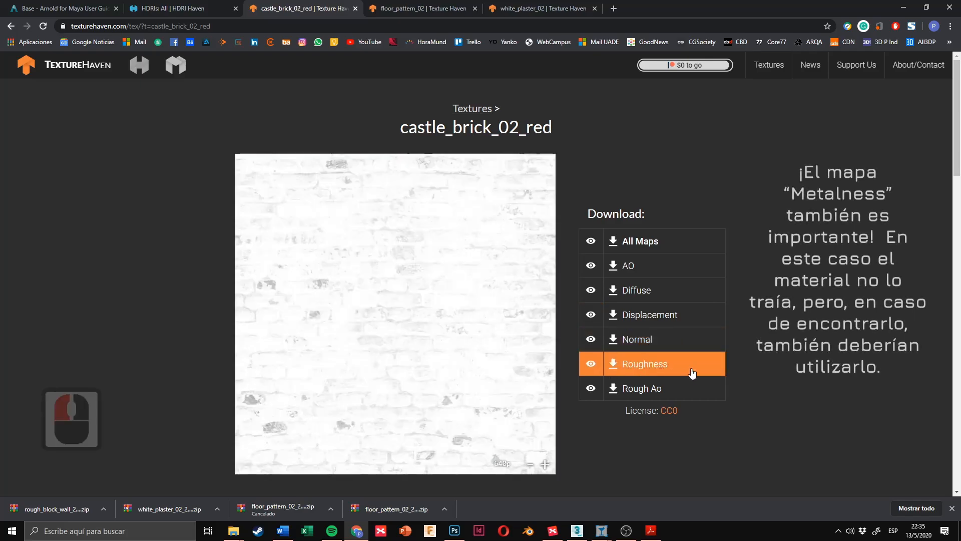
pyautogui.click(592, 241)
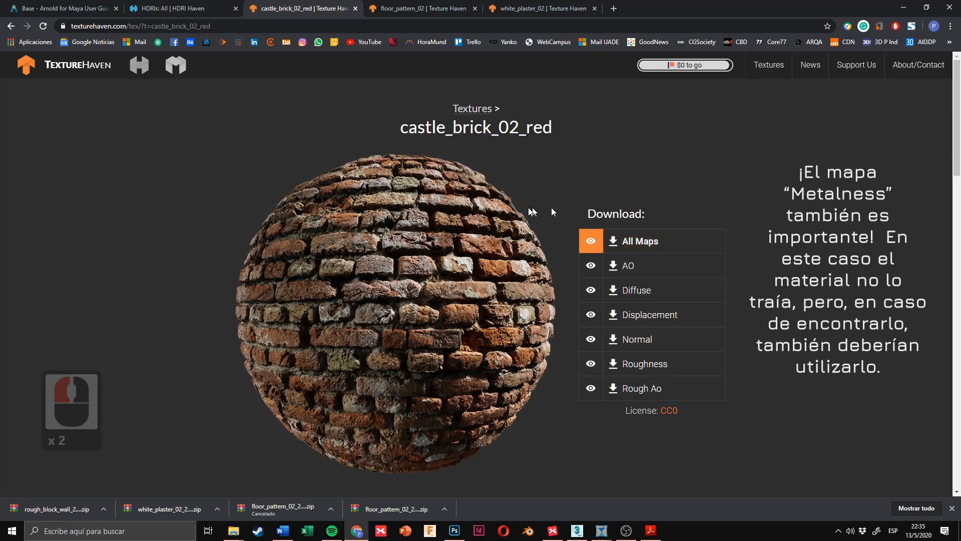
pyautogui.click(633, 243)
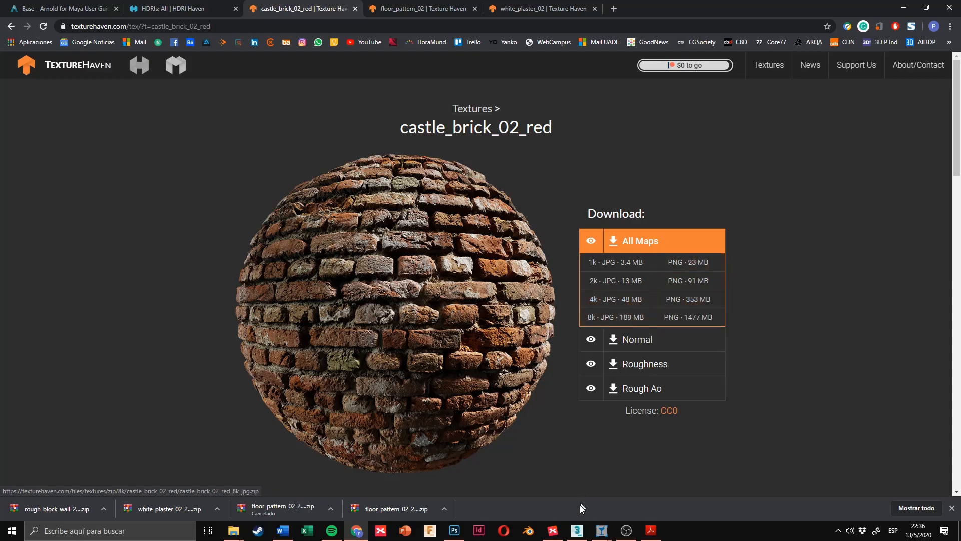
# Step: Open the floor_pattern_02_2k_jpg folder on the desktop, examine its maps, select floor_pattern_02_diff_2k.jpg and switch back to 3ds Max
pyautogui.click(241, 531)
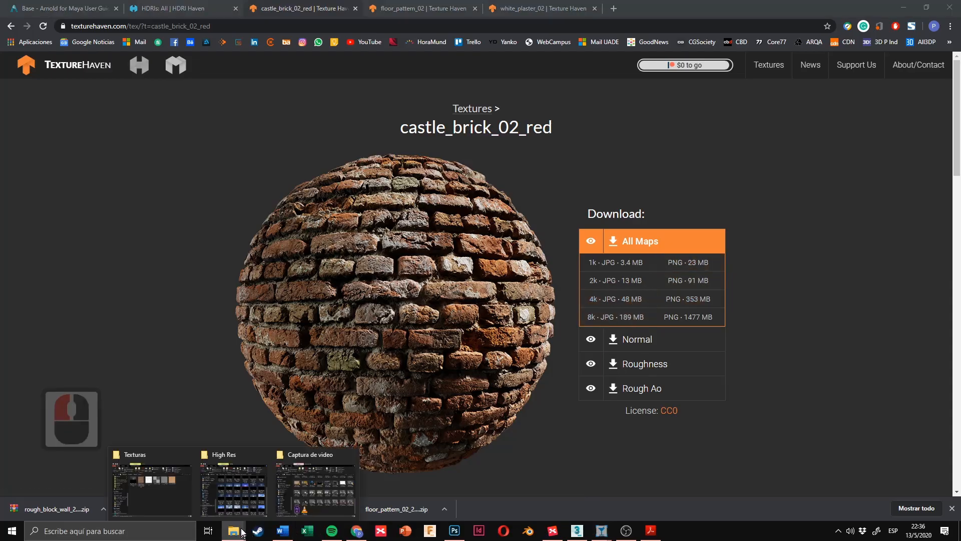
pyautogui.click(182, 482)
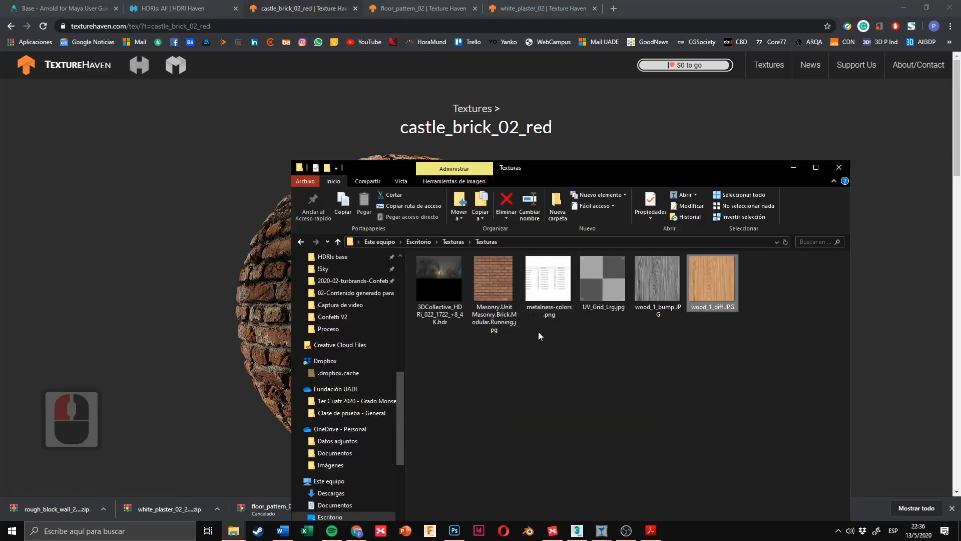
pyautogui.scroll(-2, 344, 397)
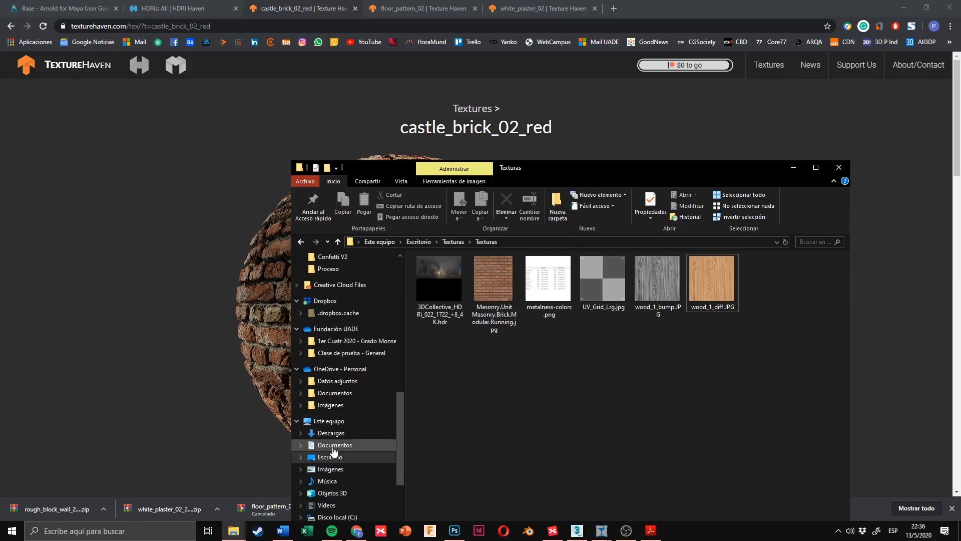
pyautogui.scroll(-2, 334, 451)
pyautogui.click(333, 433)
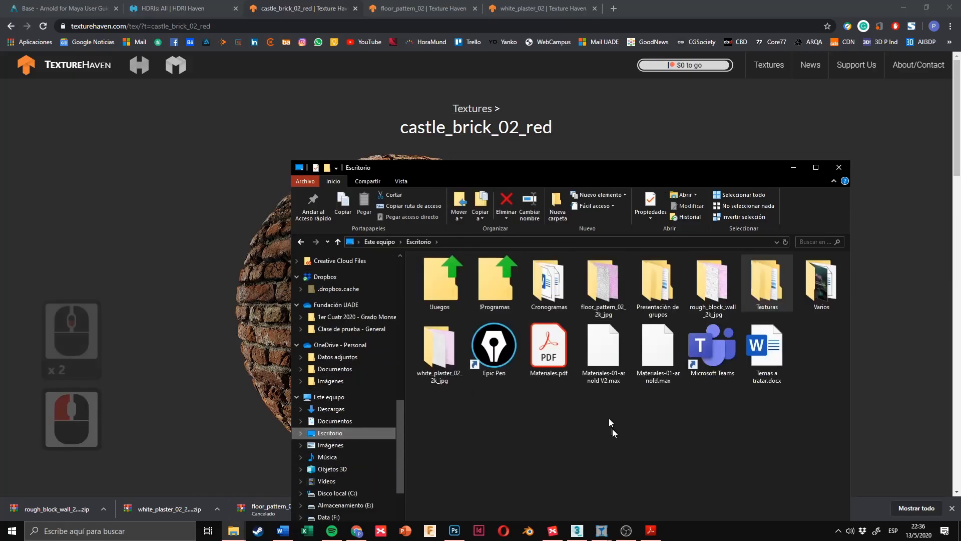
pyautogui.doubleClick(610, 288)
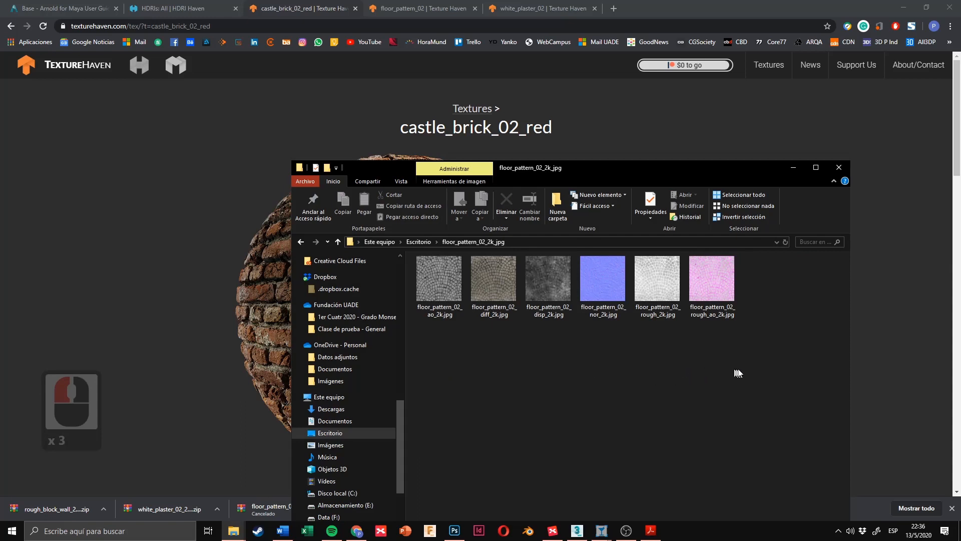
pyautogui.moveTo(731, 358); pyautogui.dragTo(437, 265)
pyautogui.click(569, 357)
pyautogui.click(485, 279)
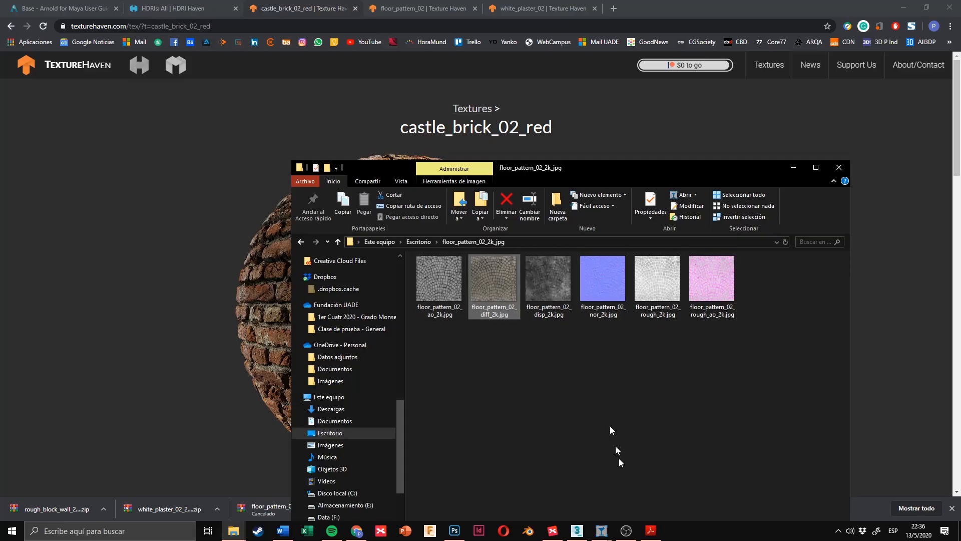
pyautogui.click(577, 531)
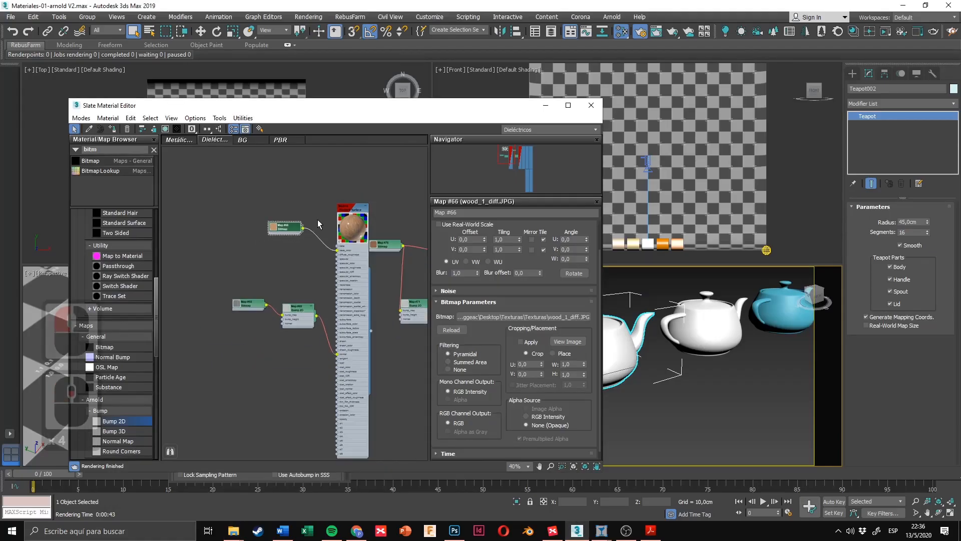
# Step: Switch the node editor to the PBR view and add a new Standard Surface material beside the two existing PBR materials
pyautogui.scroll(-3, 319, 222)
pyautogui.moveTo(334, 208); pyautogui.dragTo(304, 210, button='middle')
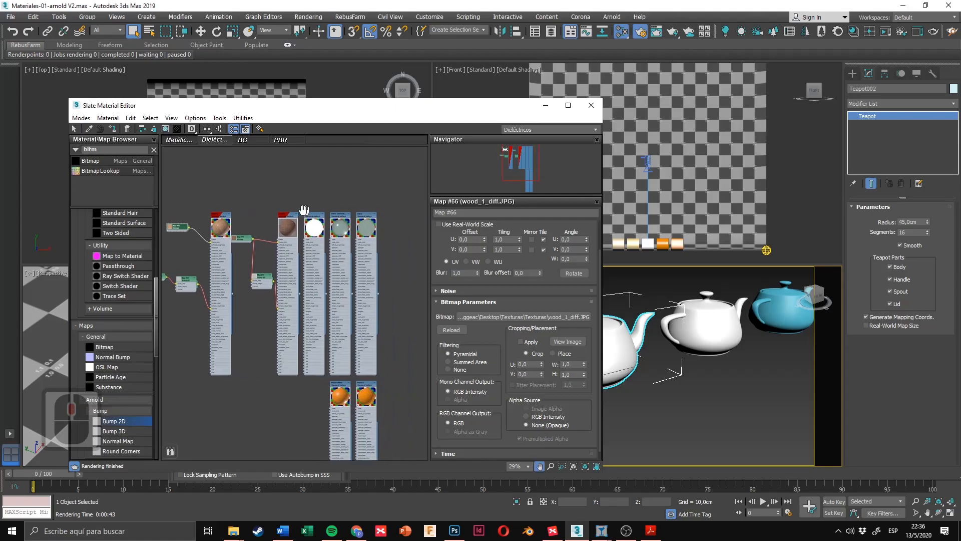
pyautogui.click(285, 139)
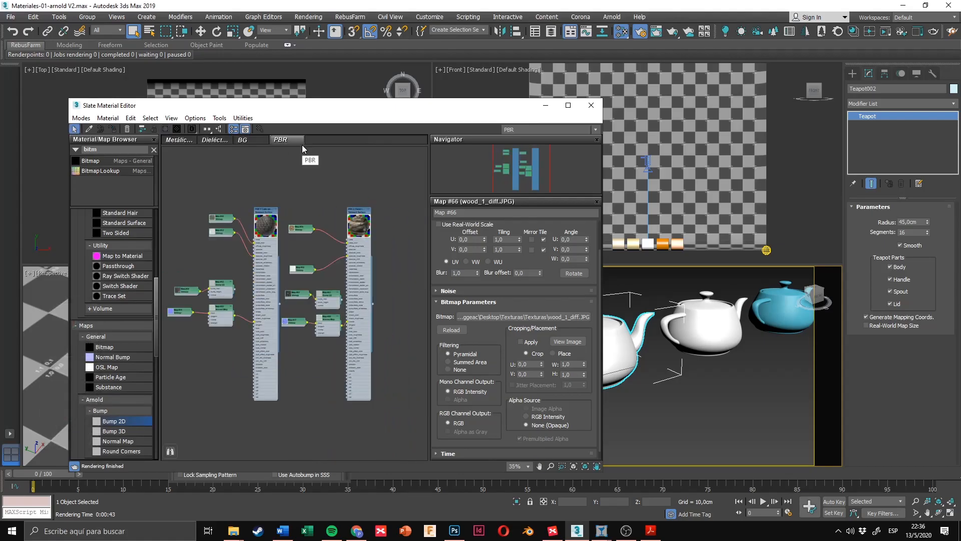
pyautogui.moveTo(304, 179); pyautogui.dragTo(321, 180, button='middle')
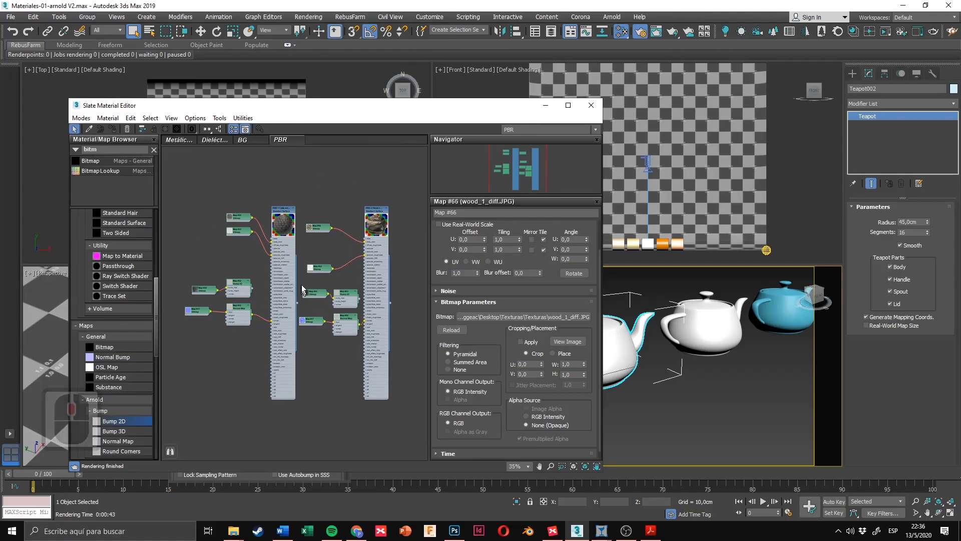
pyautogui.scroll(-5, 341, 256)
pyautogui.scroll(10, 339, 256)
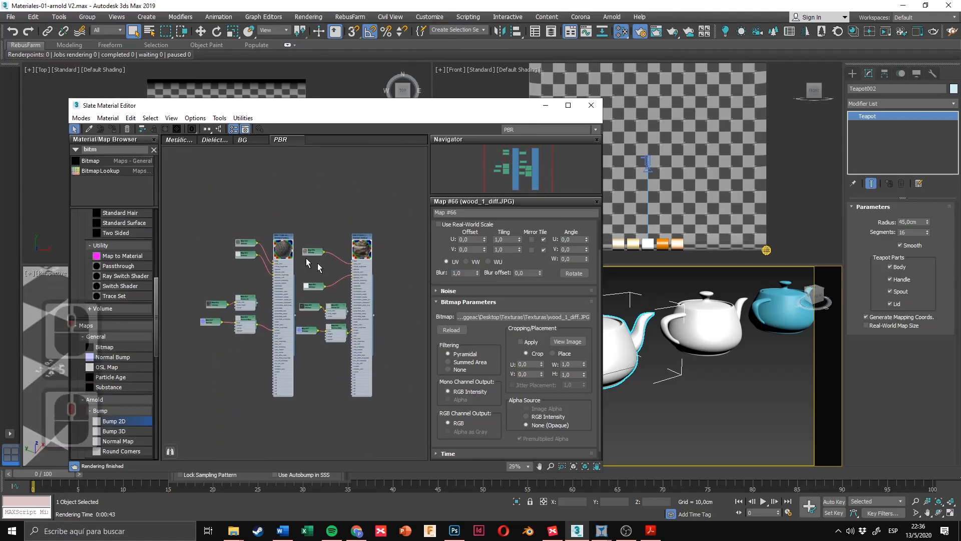
pyautogui.scroll(-7, 310, 268)
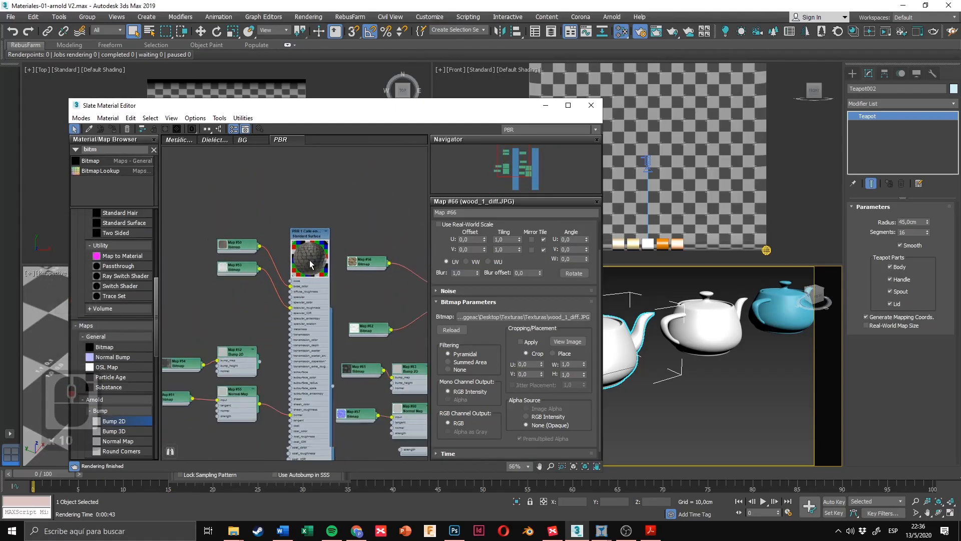
pyautogui.scroll(2, 344, 301)
pyautogui.moveTo(355, 302); pyautogui.dragTo(296, 286, button='middle')
pyautogui.scroll(3, 121, 345)
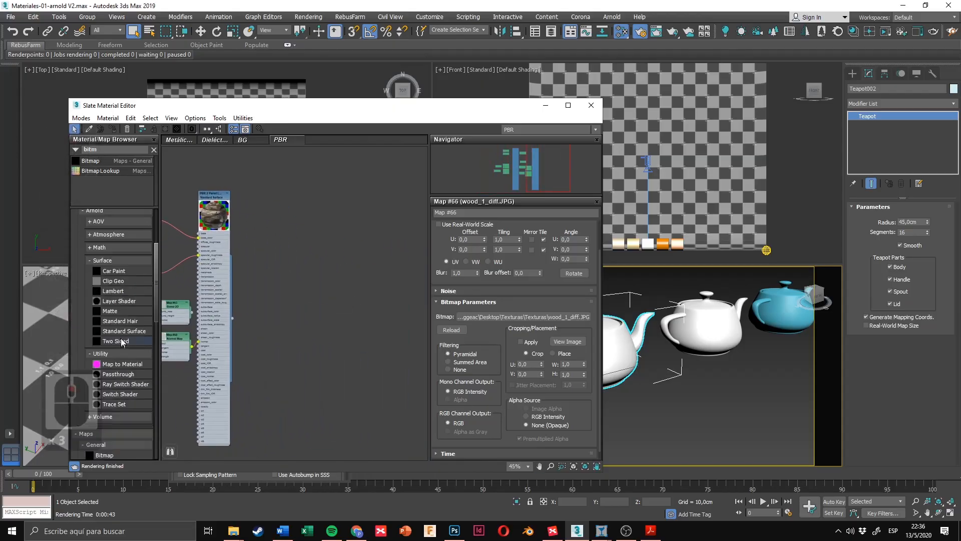
pyautogui.moveTo(122, 330); pyautogui.dragTo(184, 342)
pyautogui.moveTo(364, 225); pyautogui.dragTo(349, 200)
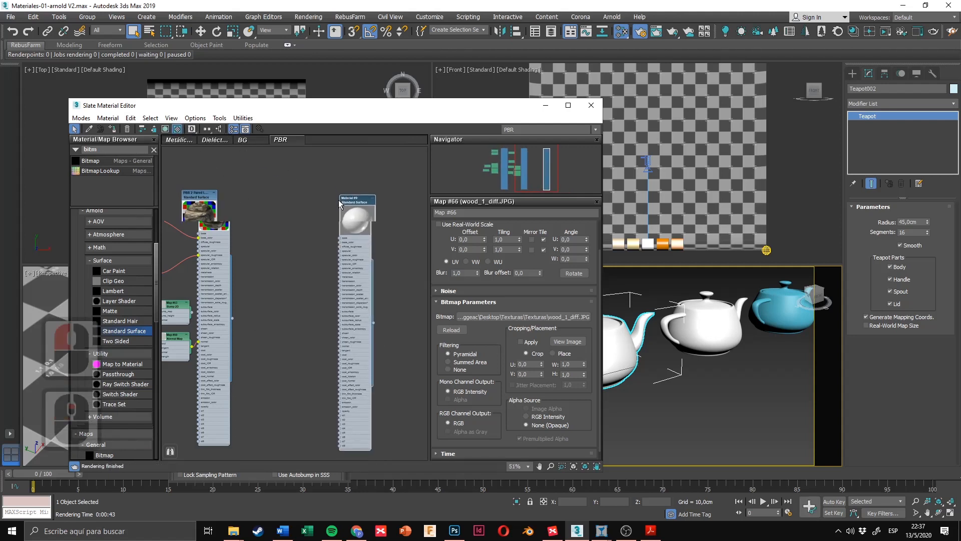
pyautogui.scroll(7, 336, 205)
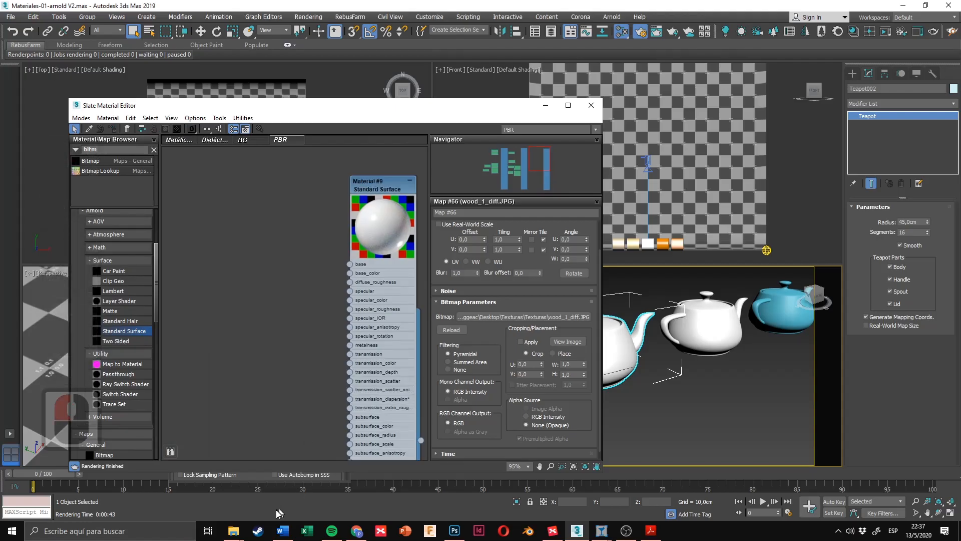
# Step: Bring floor_pattern_02_diff_2k.jpg from the floor_pattern_02_2k_jpg folder into the PBR view as a Bitmap and connect it to the new material's base_color
pyautogui.click(233, 531)
pyautogui.click(180, 492)
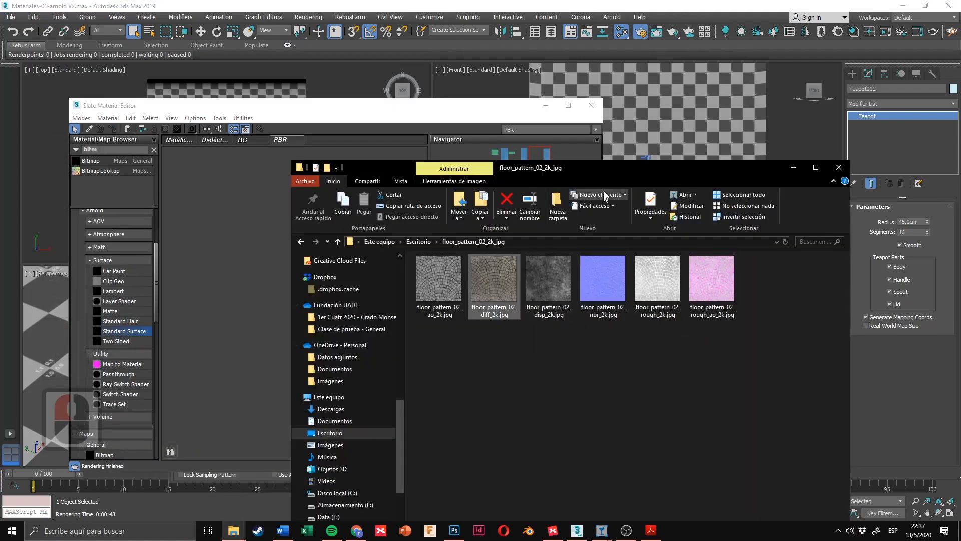
pyautogui.moveTo(609, 169); pyautogui.dragTo(759, 115)
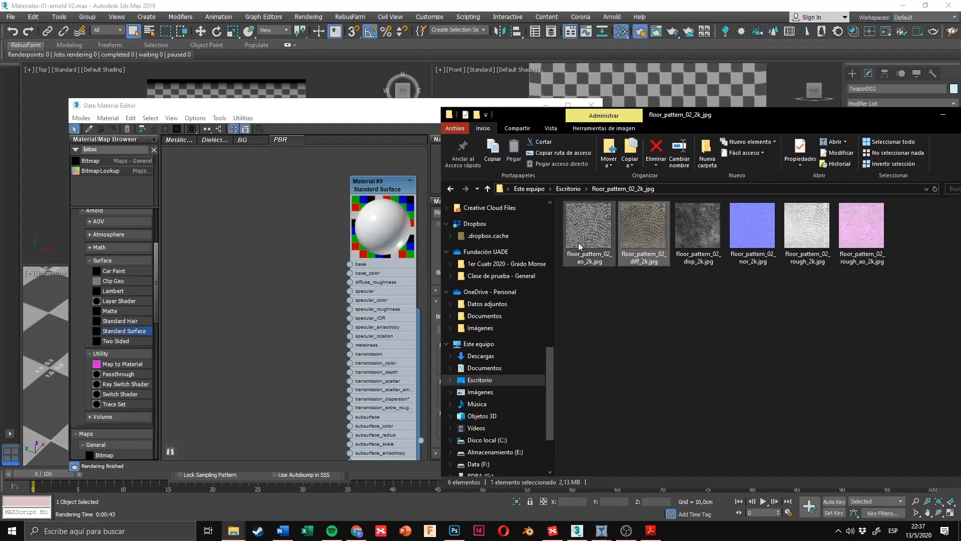
pyautogui.moveTo(649, 231); pyautogui.dragTo(226, 254)
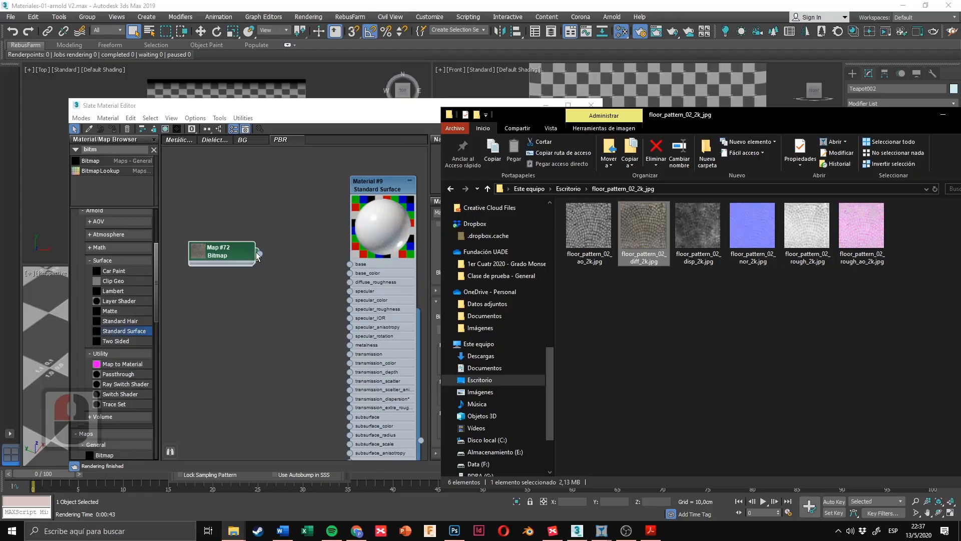
pyautogui.click(279, 275)
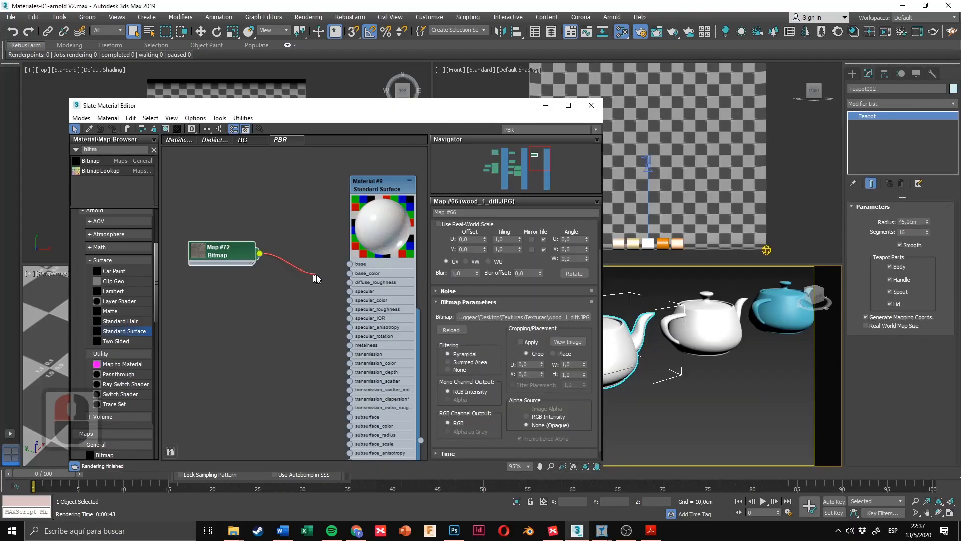
pyautogui.moveTo(317, 279); pyautogui.dragTo(347, 275)
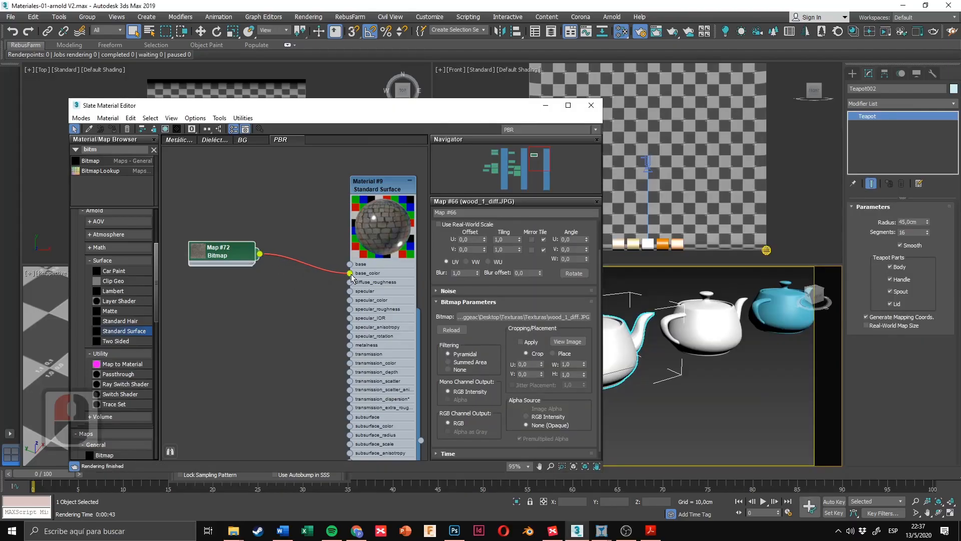
pyautogui.scroll(-3, 328, 308)
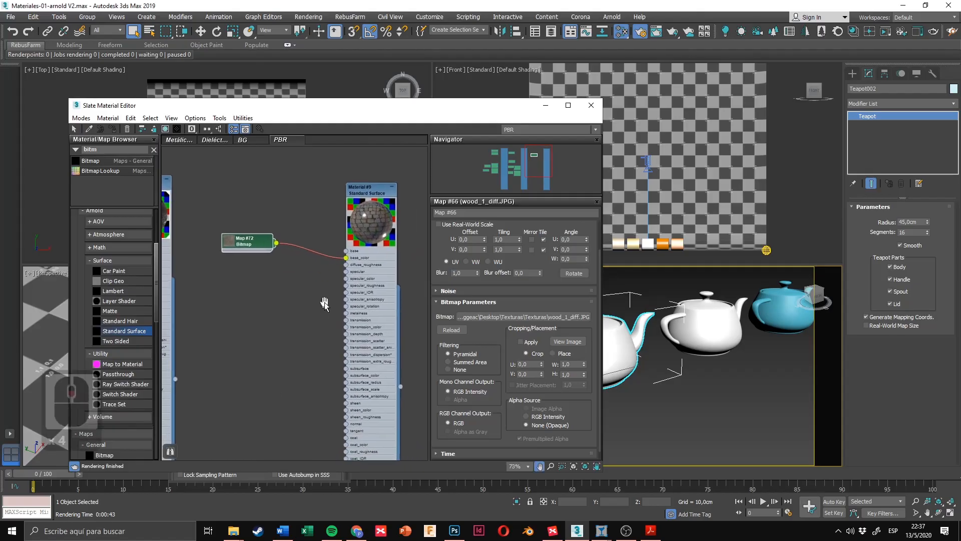
pyautogui.scroll(8, 373, 213)
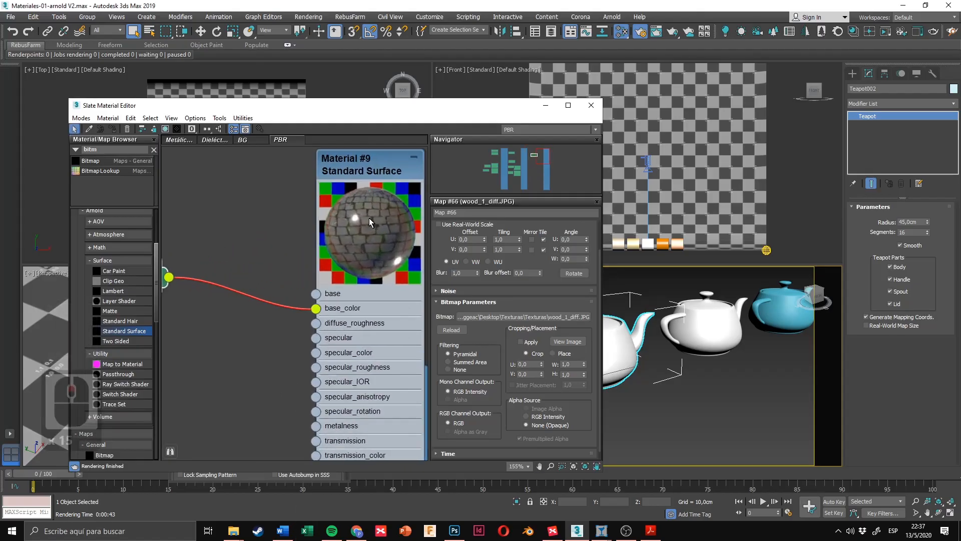
pyautogui.scroll(-7, 364, 215)
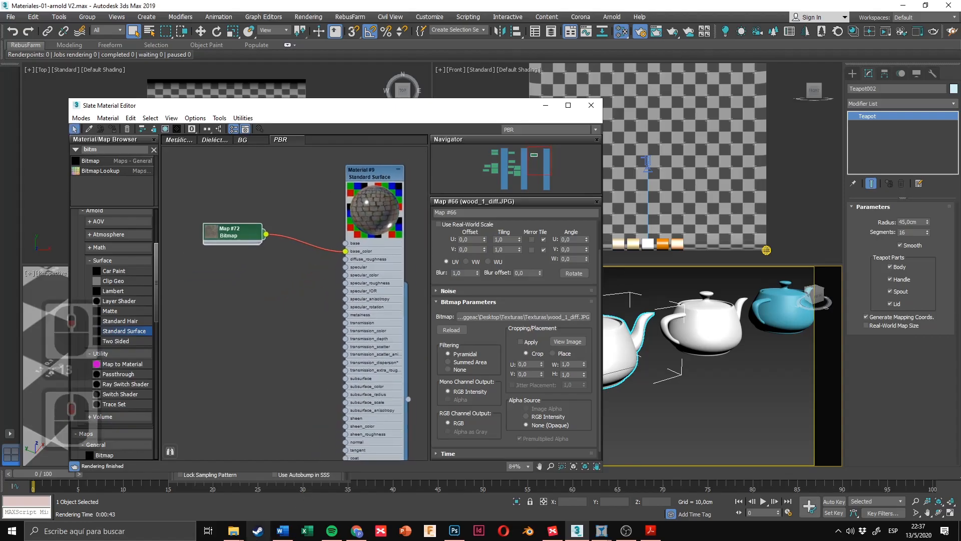
# Step: Bring in floor_pattern_02_rough_2k.jpg as a Bitmap and connect it to the new material's specular_roughness
pyautogui.click(234, 531)
pyautogui.click(237, 467)
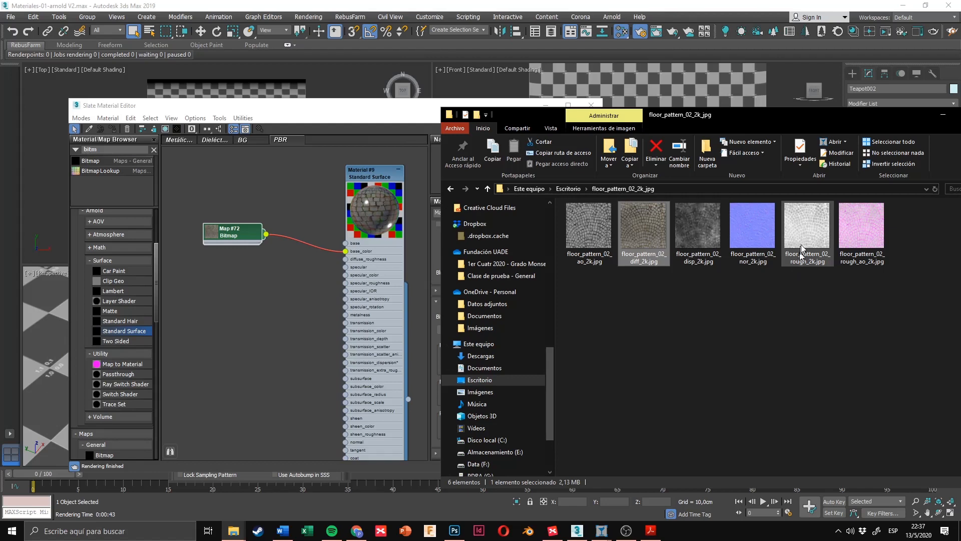
pyautogui.moveTo(801, 248); pyautogui.dragTo(344, 298)
pyautogui.click(235, 285)
pyautogui.scroll(3, 232, 289)
pyautogui.moveTo(332, 277); pyautogui.dragTo(286, 282, button='middle')
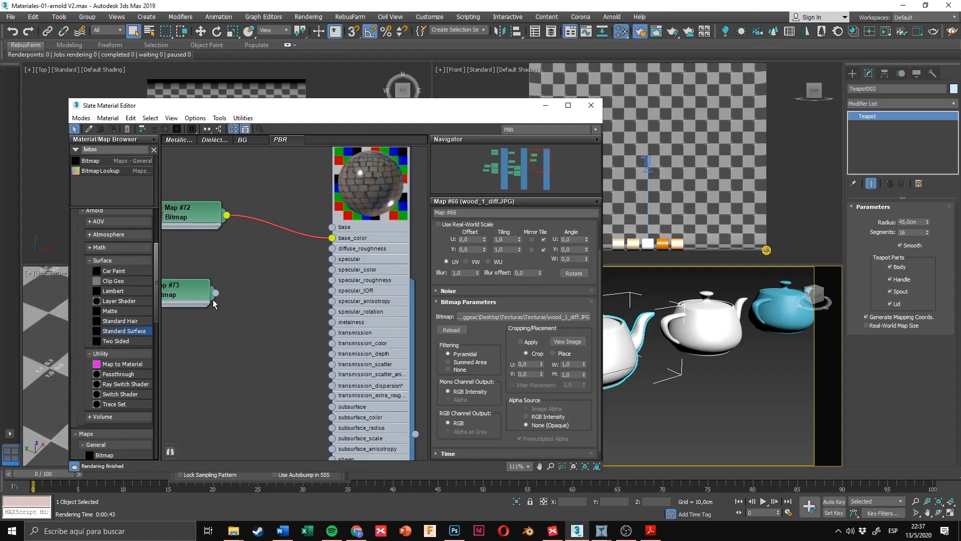
pyautogui.moveTo(241, 299); pyautogui.dragTo(333, 280)
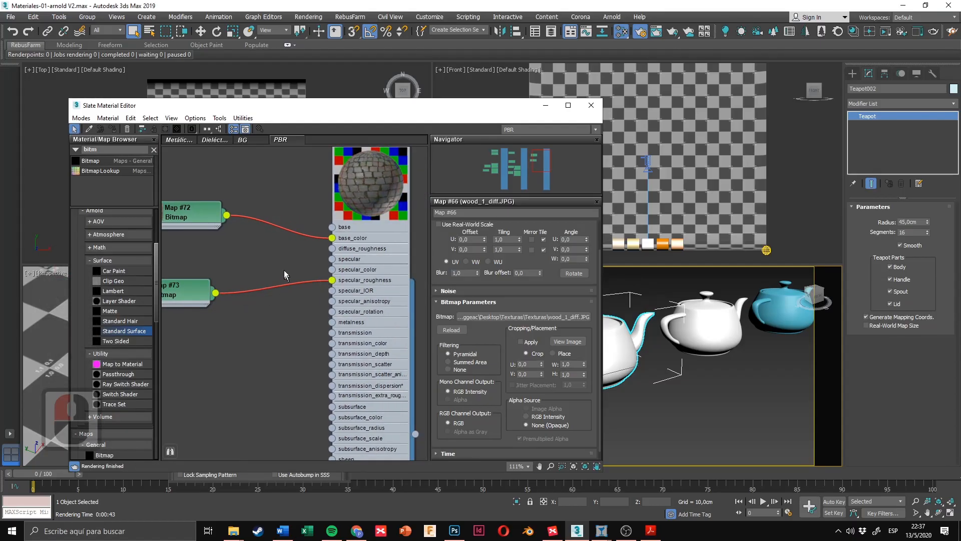
pyautogui.scroll(4, 287, 254)
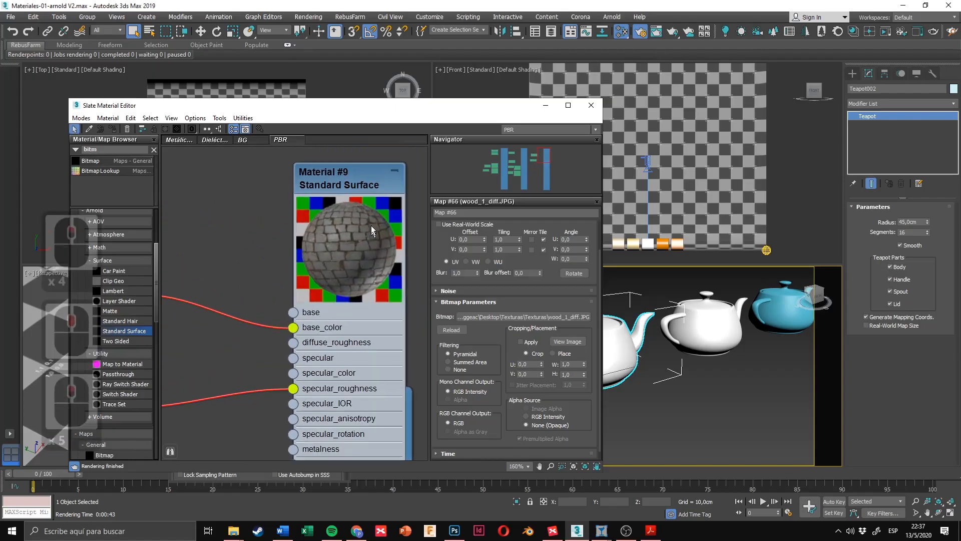
pyautogui.scroll(-7, 357, 236)
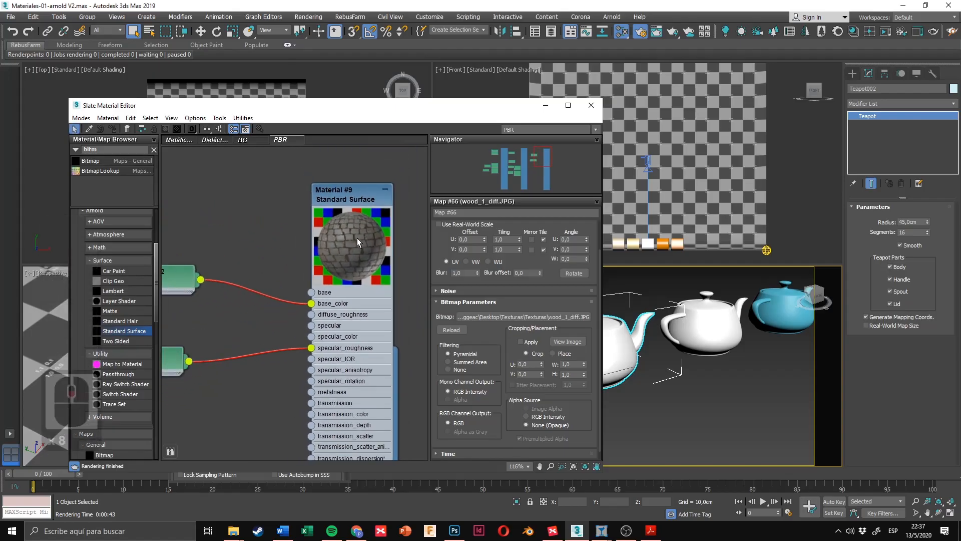
# Step: Examine how the existing PBR materials wire their displacement bitmap through Bump 2D and their normal bitmap through Normal Map
pyautogui.scroll(-3, 331, 241)
pyautogui.moveTo(263, 294); pyautogui.dragTo(364, 232, button='middle')
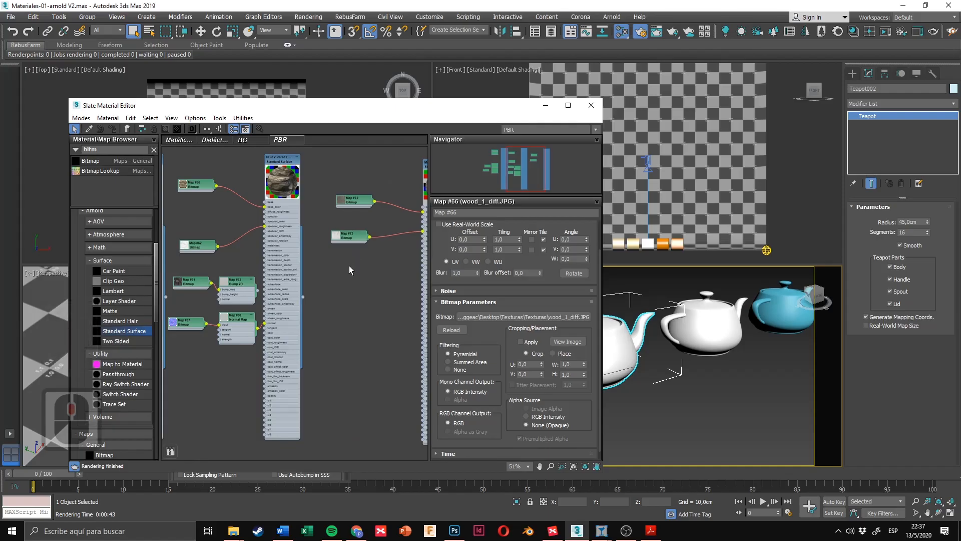
pyautogui.scroll(-2, 348, 270)
pyautogui.moveTo(333, 284)
pyautogui.mouseDown(button='middle')
pyautogui.moveTo(378, 284)
pyautogui.moveTo(351, 287)
pyautogui.mouseUp(button='middle')
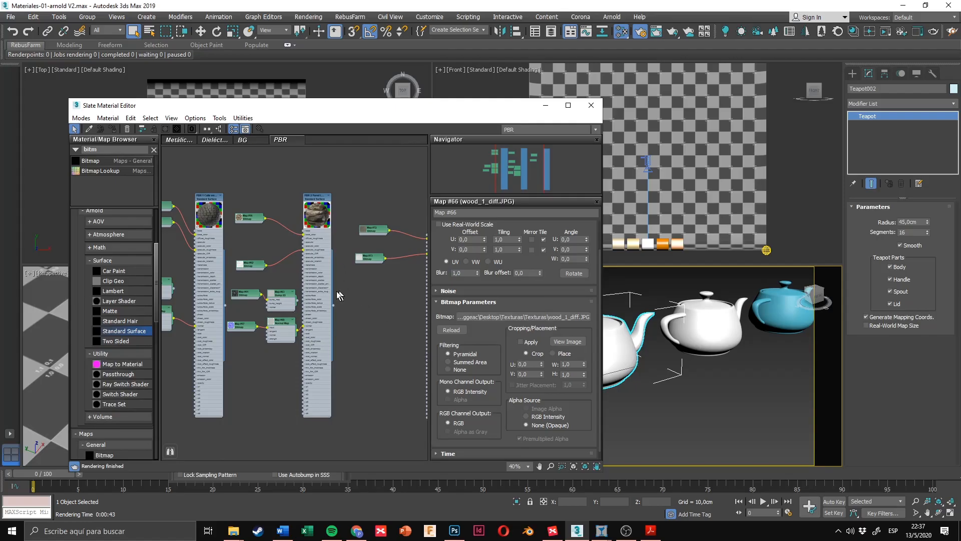
pyautogui.scroll(2, 279, 338)
pyautogui.scroll(2, 306, 308)
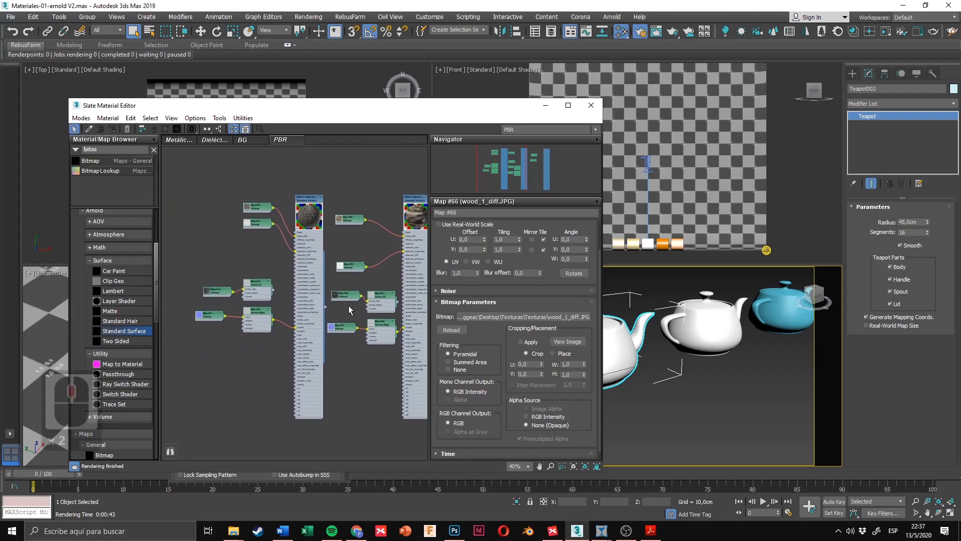
pyautogui.scroll(4, 351, 305)
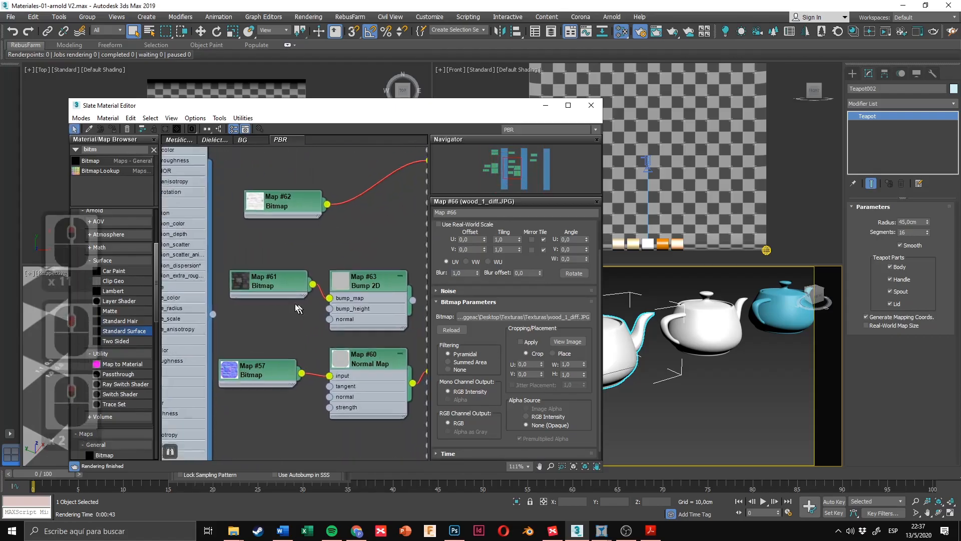
pyautogui.moveTo(230, 257); pyautogui.dragTo(311, 311)
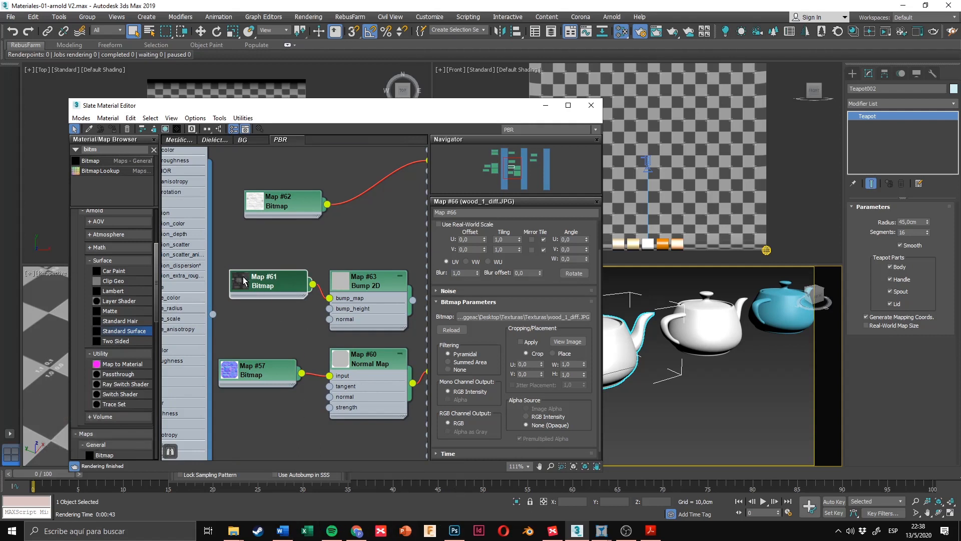
pyautogui.click(317, 249)
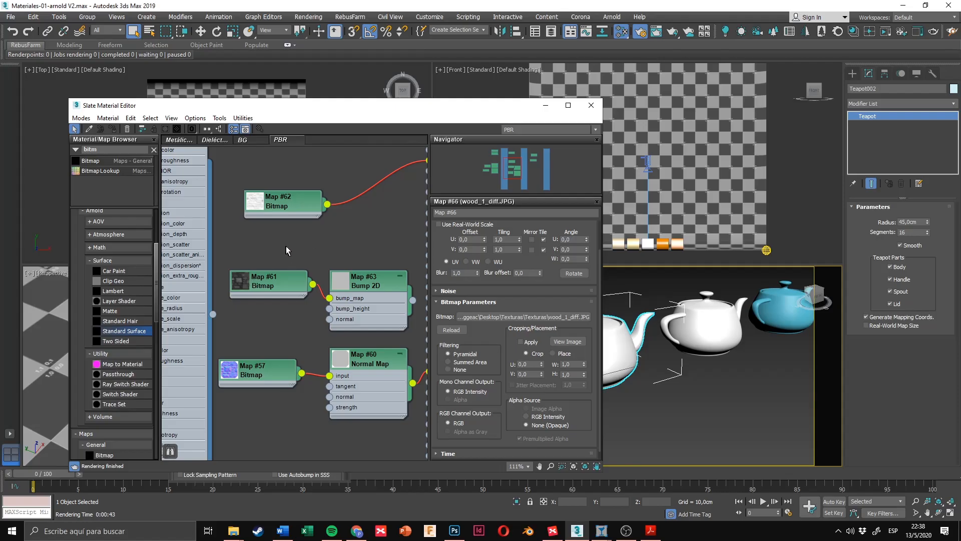
pyautogui.moveTo(294, 324); pyautogui.dragTo(244, 406)
pyautogui.scroll(4, 268, 348)
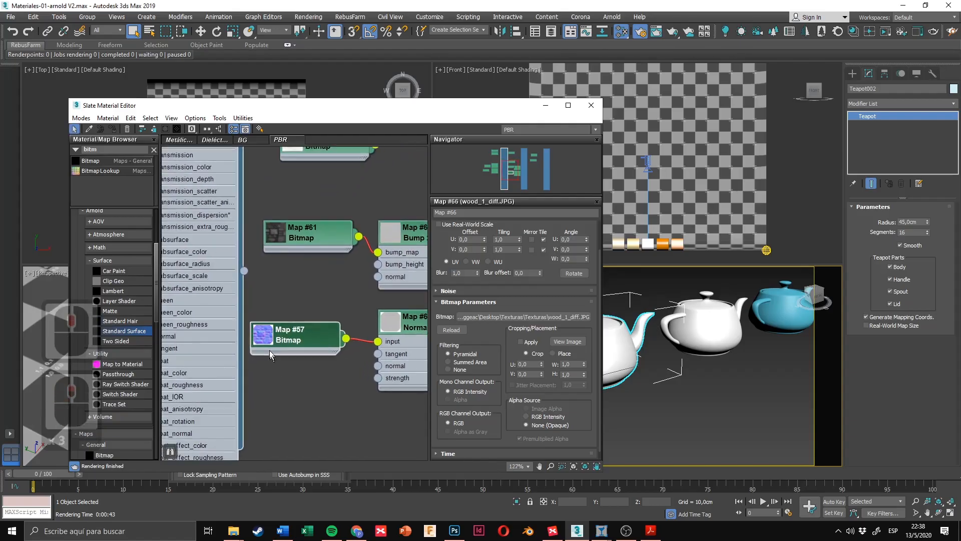
pyautogui.scroll(2, 265, 343)
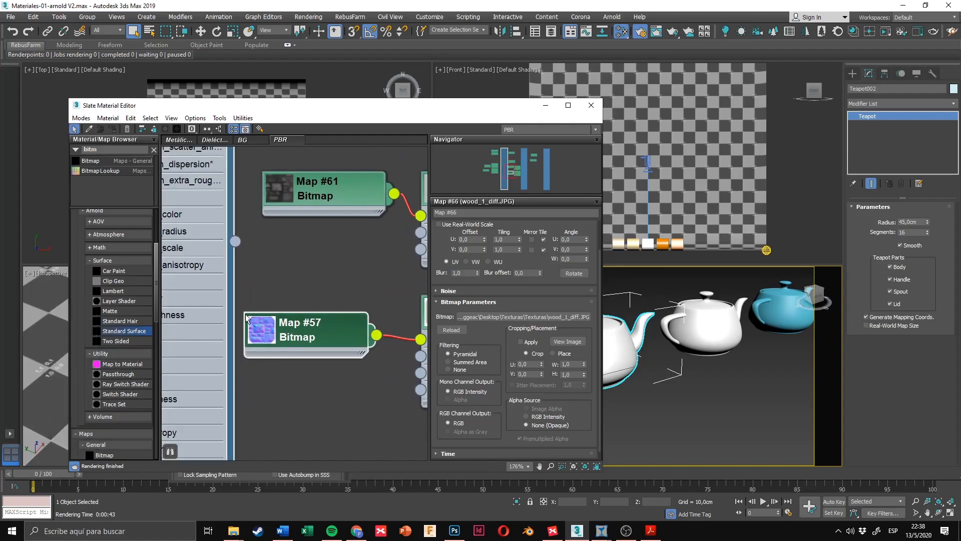
pyautogui.scroll(-3, 299, 336)
pyautogui.scroll(-5, 297, 304)
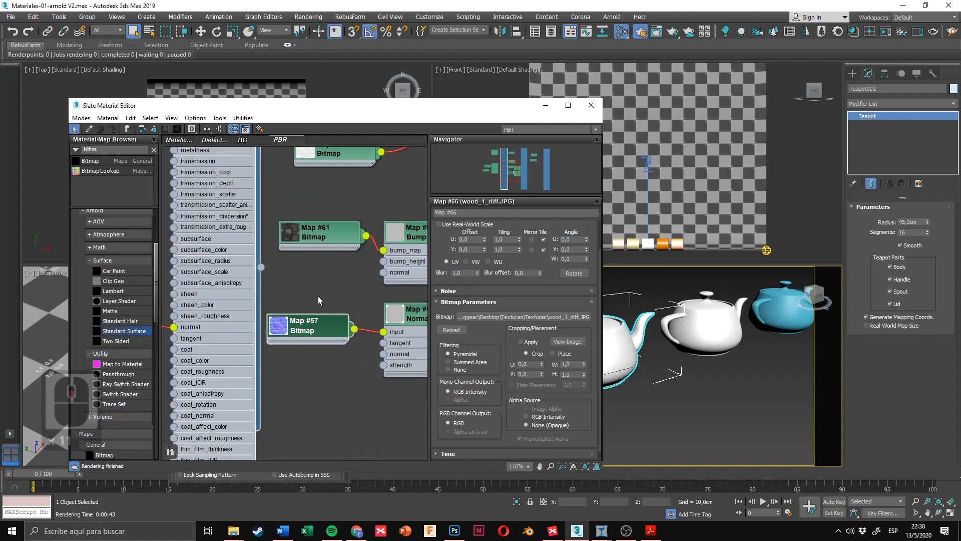
pyautogui.click(308, 297)
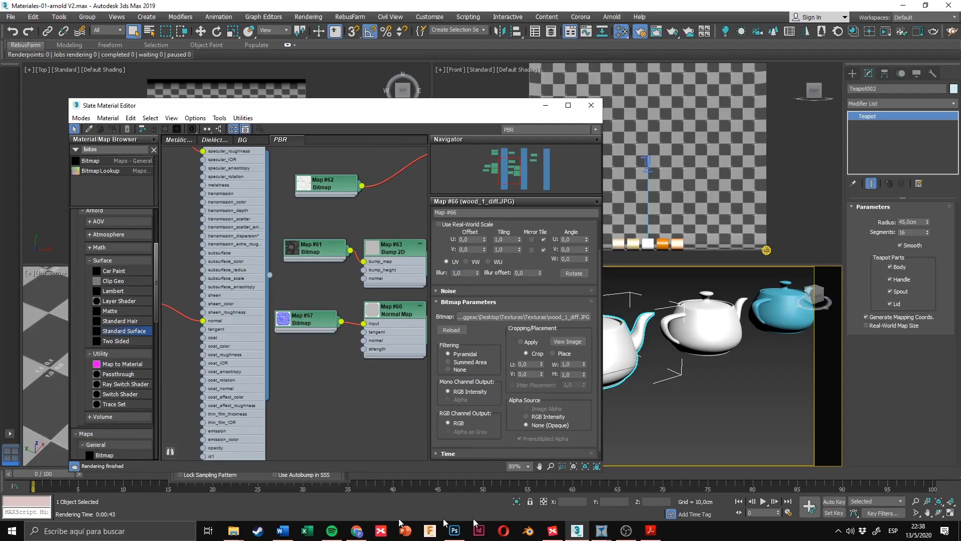
# Step: Open floor_pattern_02_nor_2k.jpg from the texture folder in the image viewer and inspect the normal map's stones up close
pyautogui.click(597, 532)
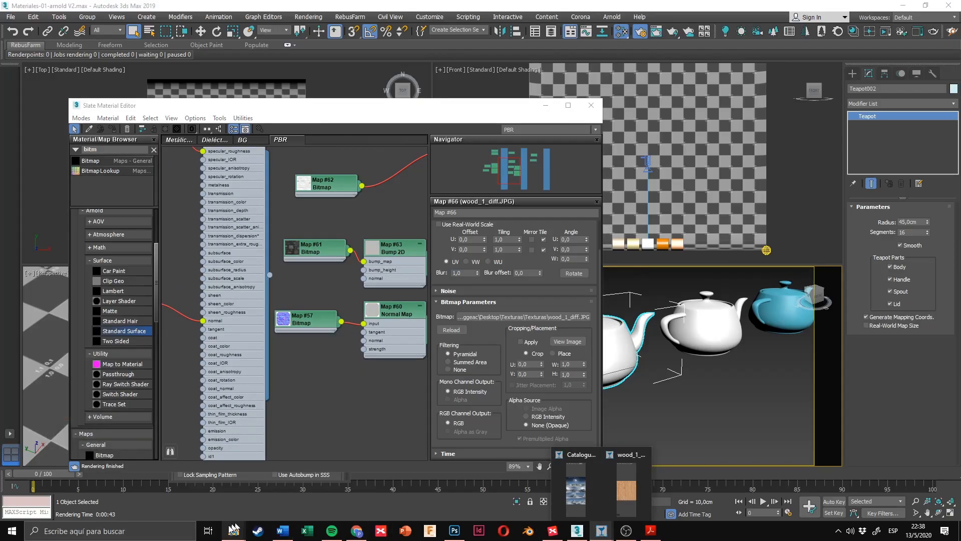
pyautogui.moveTo(234, 531)
pyautogui.click(150, 488)
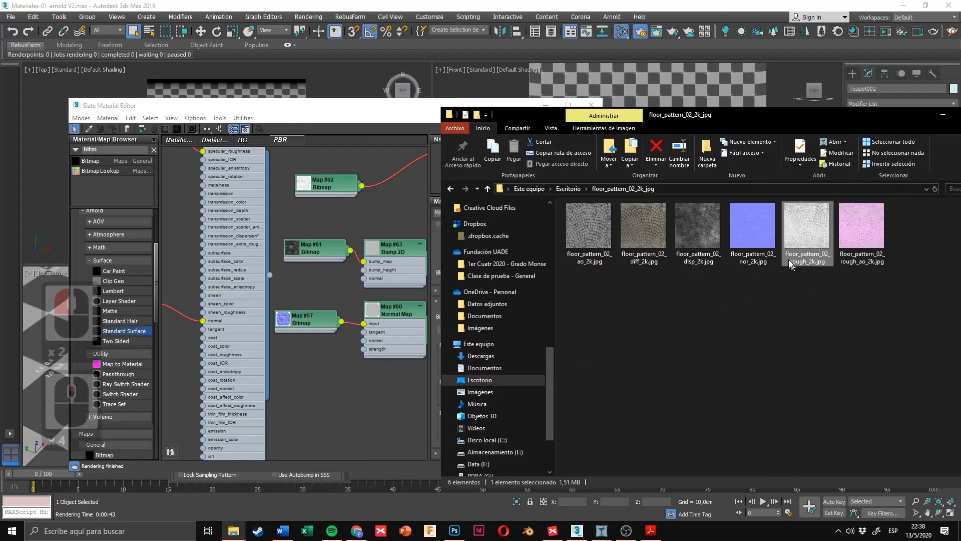
pyautogui.doubleClick(770, 231)
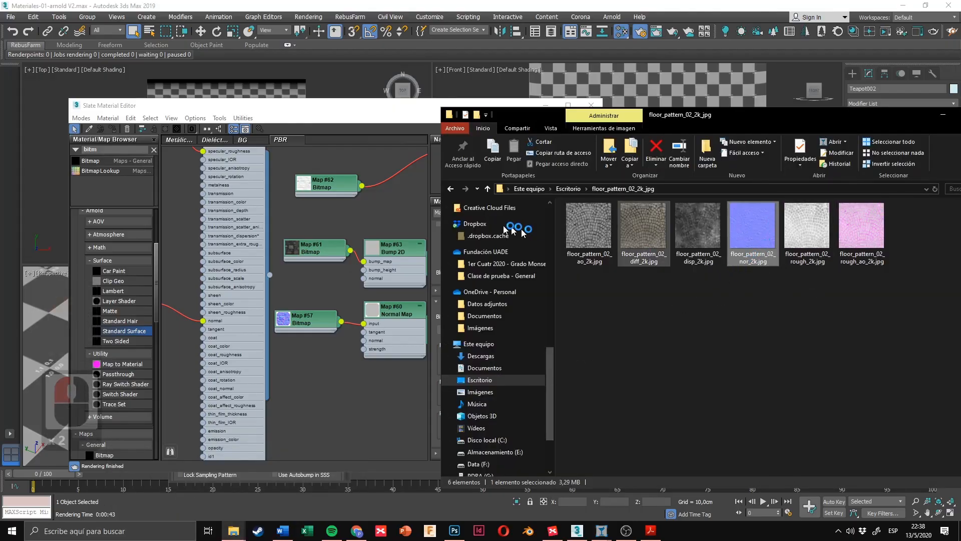
pyautogui.scroll(15, 145, 277)
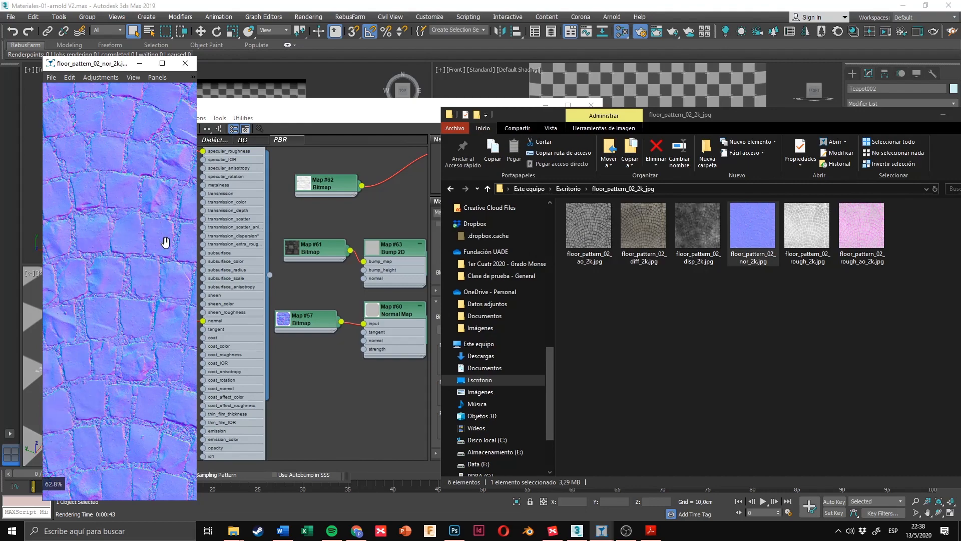
# Step: View the whole normal map image, minimize the viewer, and review the bump and normal nodes of the existing PBR material
pyautogui.scroll(-13, 143, 318)
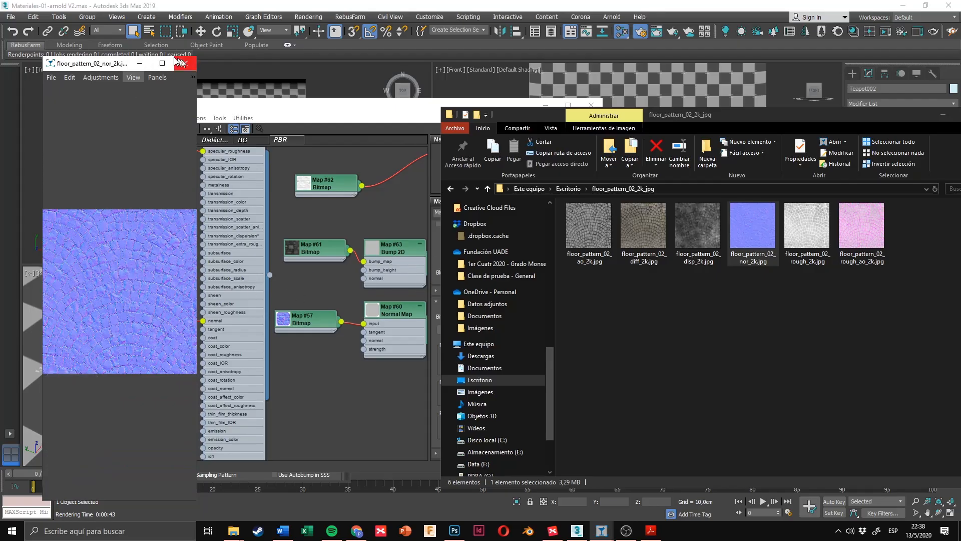
pyautogui.click(139, 64)
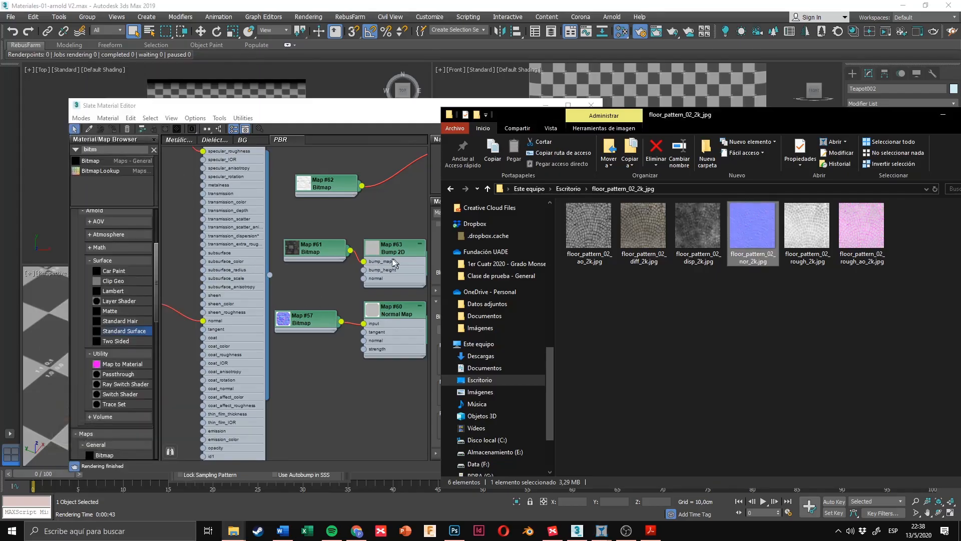
pyautogui.scroll(-6, 392, 259)
pyautogui.click(324, 289)
pyautogui.scroll(8, 325, 289)
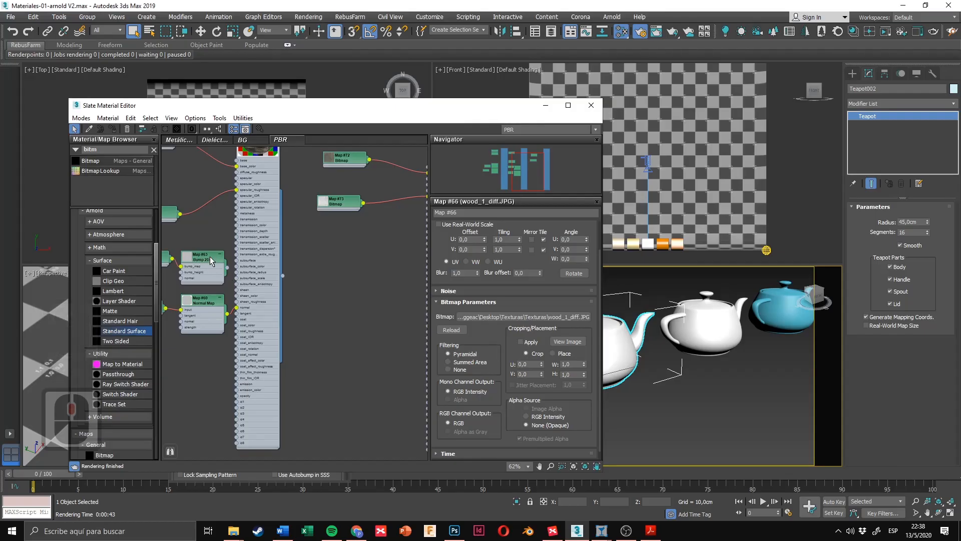
pyautogui.moveTo(401, 271); pyautogui.dragTo(333, 274, button='middle')
# Step: Switch to the browser and review the map downloads offered on the castle_brick_02_red texture page, then minimize it
pyautogui.click(357, 530)
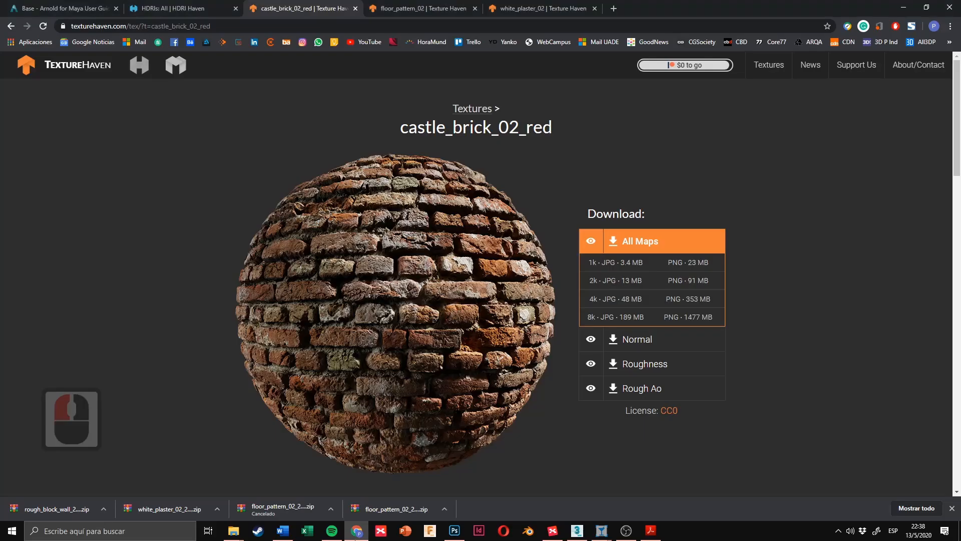
pyautogui.scroll(-2, 641, 363)
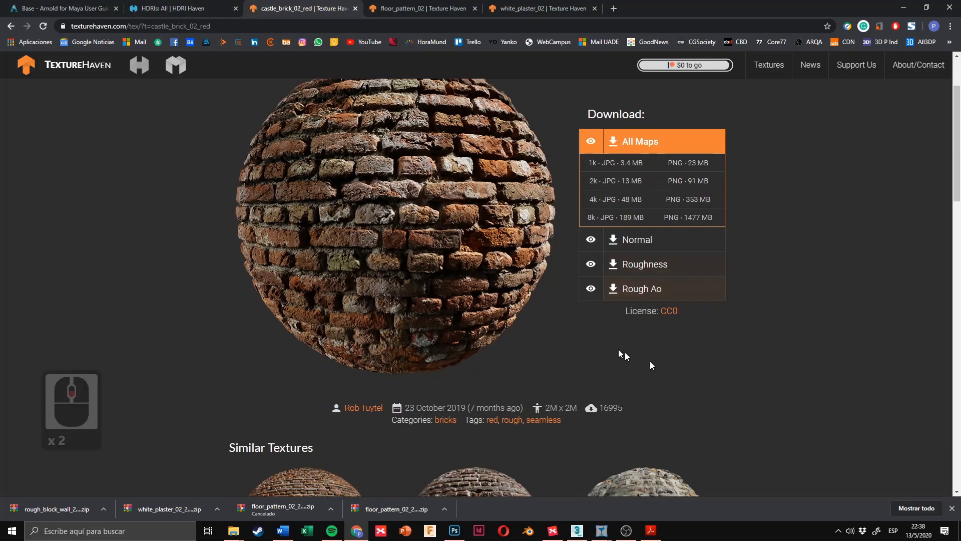
pyautogui.scroll(2, 664, 324)
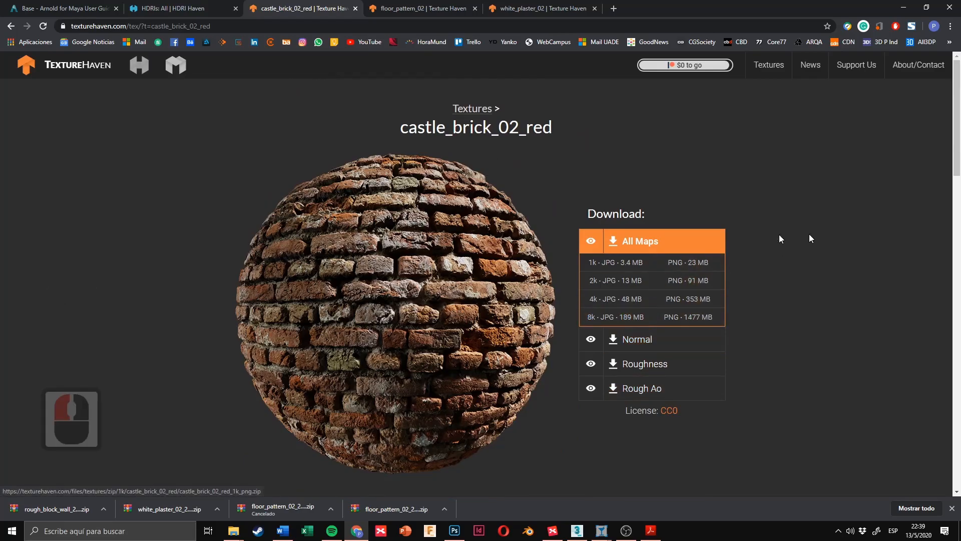
pyautogui.click(589, 247)
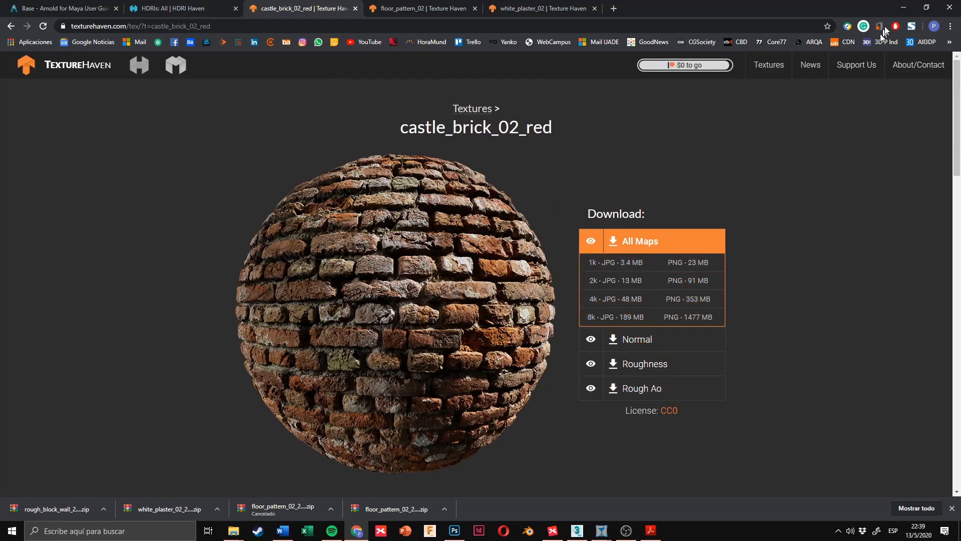
pyautogui.click(901, 6)
# Step: Bring floor_pattern_02_disp_2k.jpg from the texture folder into the PBR view as a Bitmap beside the new material
pyautogui.moveTo(233, 530)
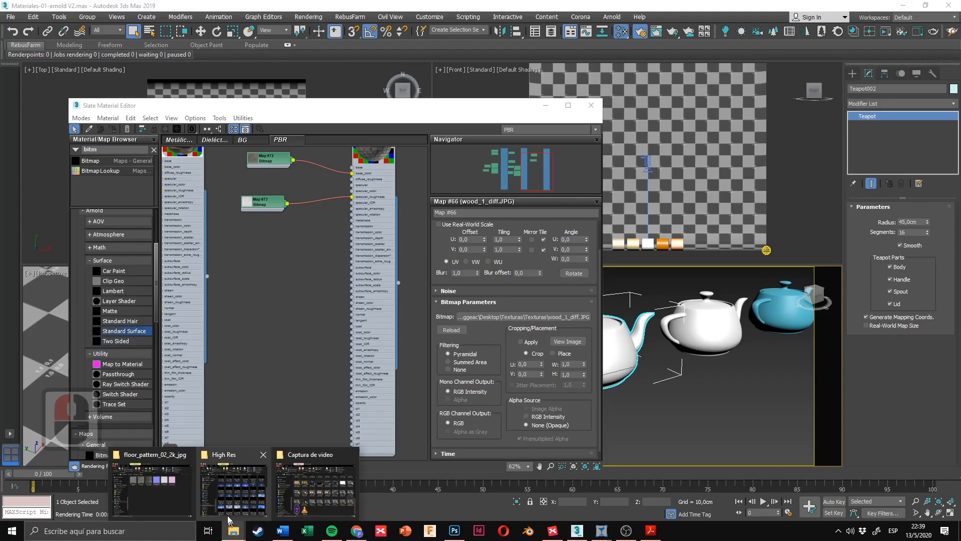
pyautogui.click(183, 495)
pyautogui.click(717, 234)
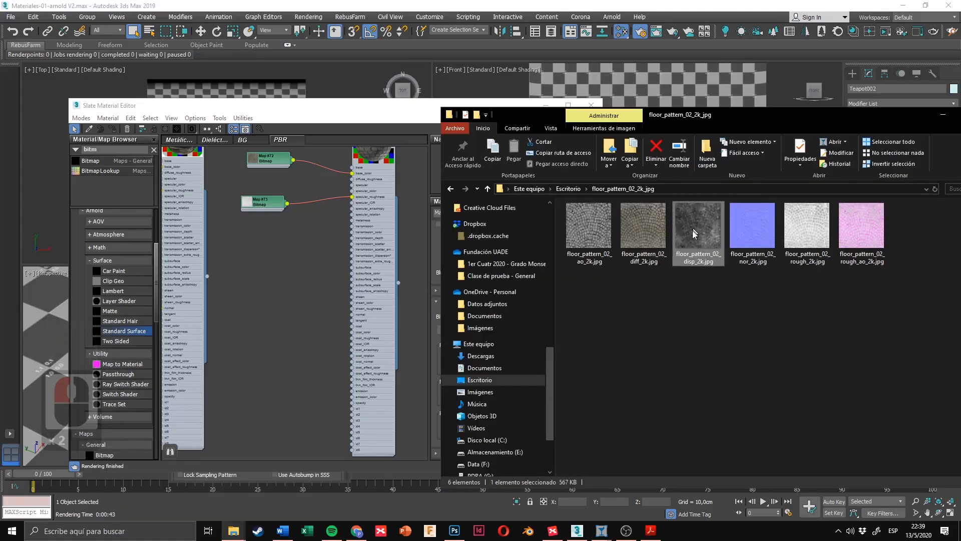
pyautogui.moveTo(692, 230); pyautogui.dragTo(241, 295)
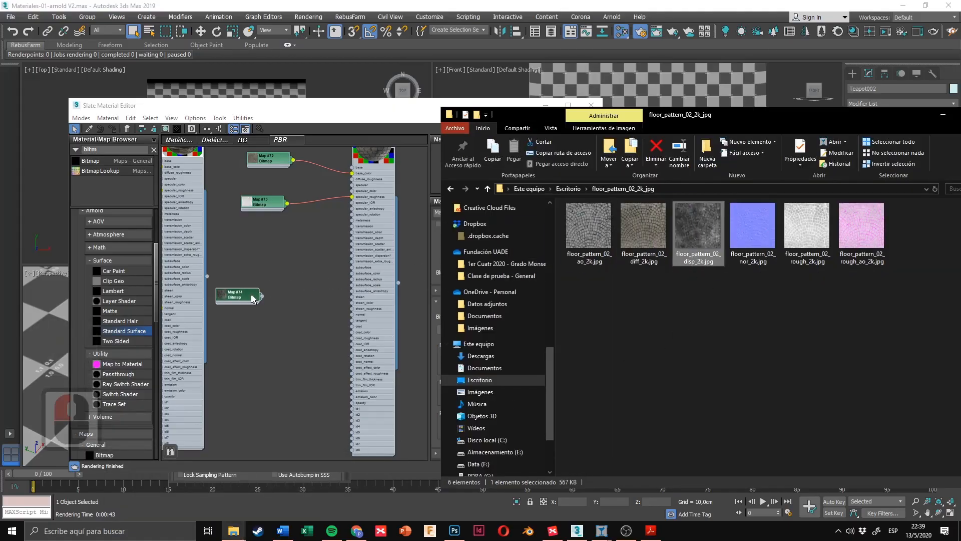
pyautogui.click(283, 276)
pyautogui.scroll(5, 241, 294)
pyautogui.moveTo(300, 285); pyautogui.dragTo(268, 300, button='middle')
# Step: Add an Arnold Bump 2D map, feed the displacement bitmap into its bump_map, and connect it to the new material's normal input
pyautogui.scroll(-1, 265, 312)
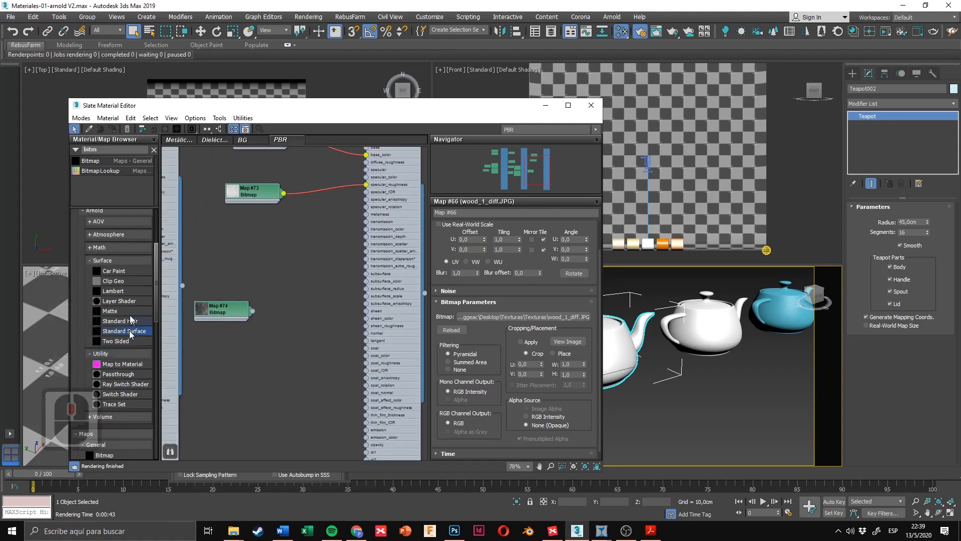
pyautogui.scroll(-5, 130, 345)
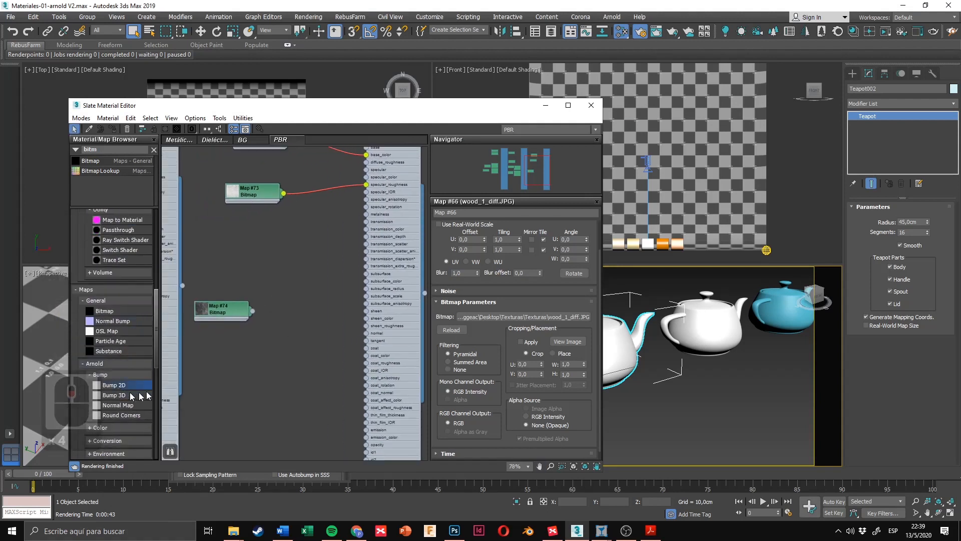
pyautogui.moveTo(146, 393); pyautogui.dragTo(273, 321)
pyautogui.click(298, 288)
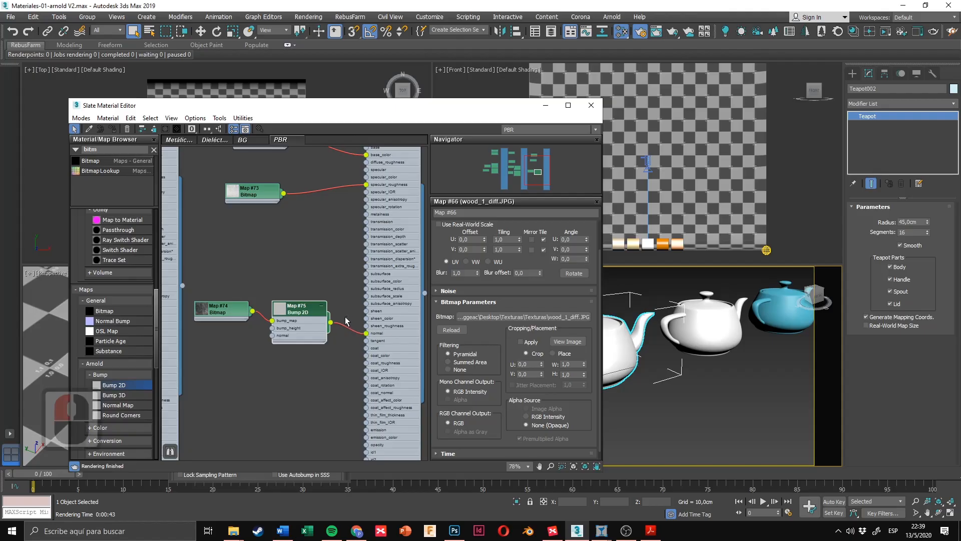
# Step: Open the new Bump 2D node's parameters and examine its Bump Height setting
pyautogui.moveTo(349, 253); pyautogui.dragTo(321, 321, button='middle')
pyautogui.moveTo(273, 365); pyautogui.dragTo(299, 317, button='middle')
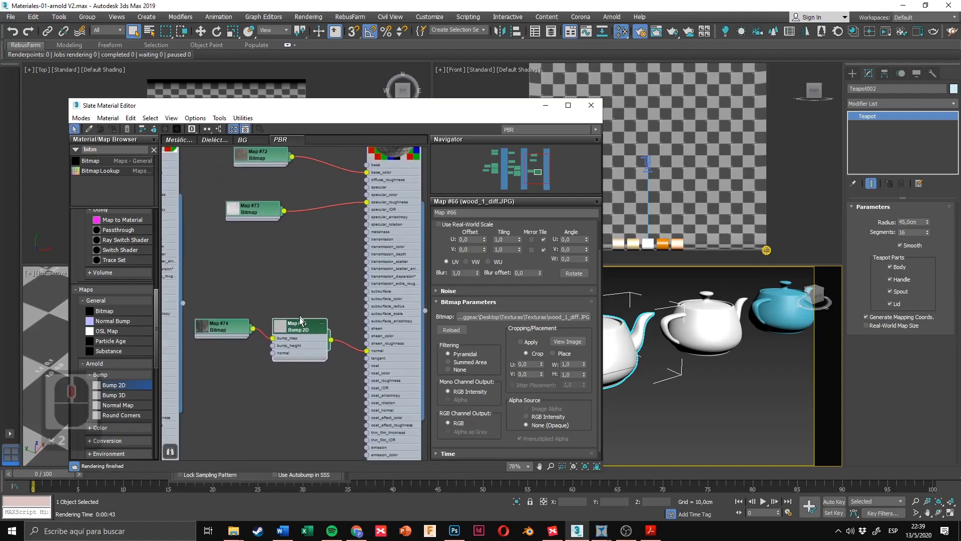
pyautogui.doubleClick(301, 321)
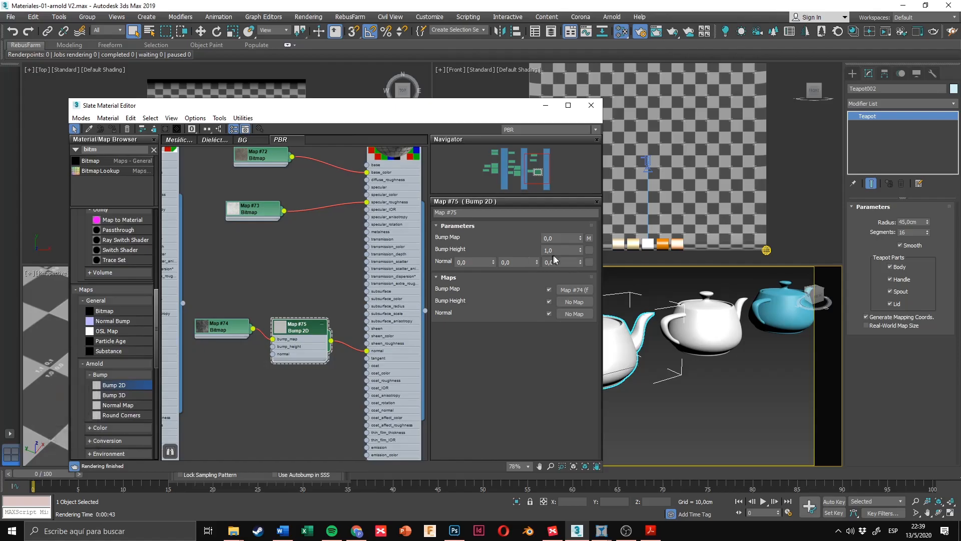
pyautogui.click(576, 250)
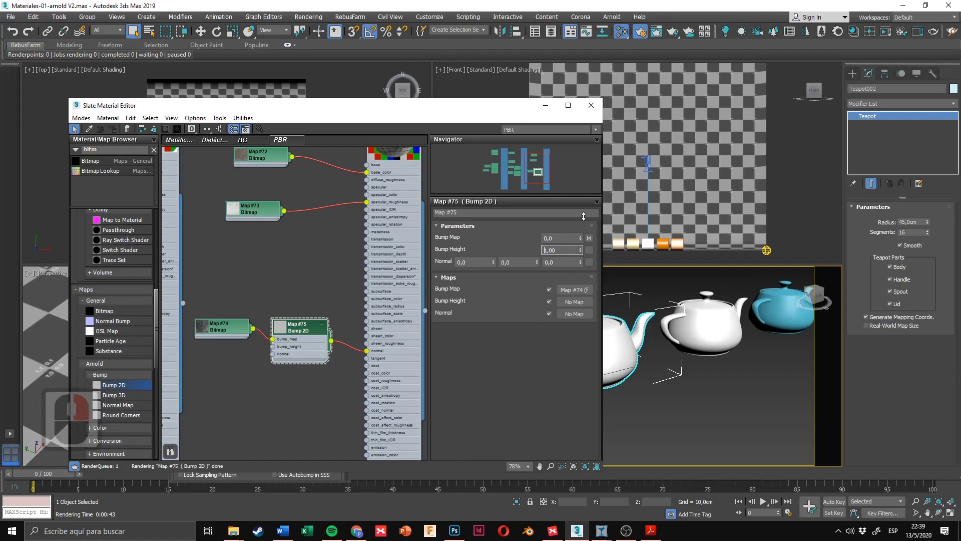
pyautogui.scroll(-5, 317, 256)
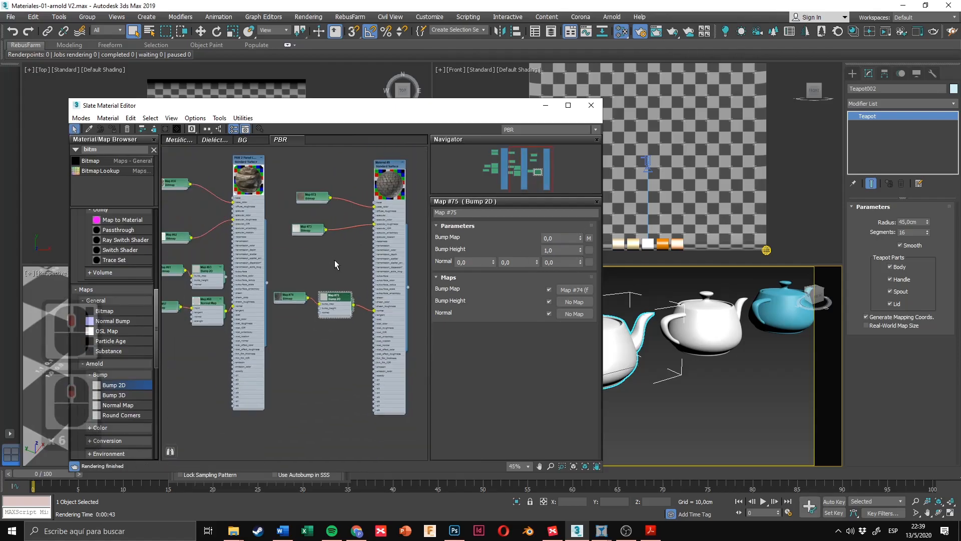
# Step: Bring floor_pattern_02_nor_2k.jpg from the texture folder into the PBR view as a Bitmap below the displacement bitmap
pyautogui.moveTo(233, 530)
pyautogui.click(176, 493)
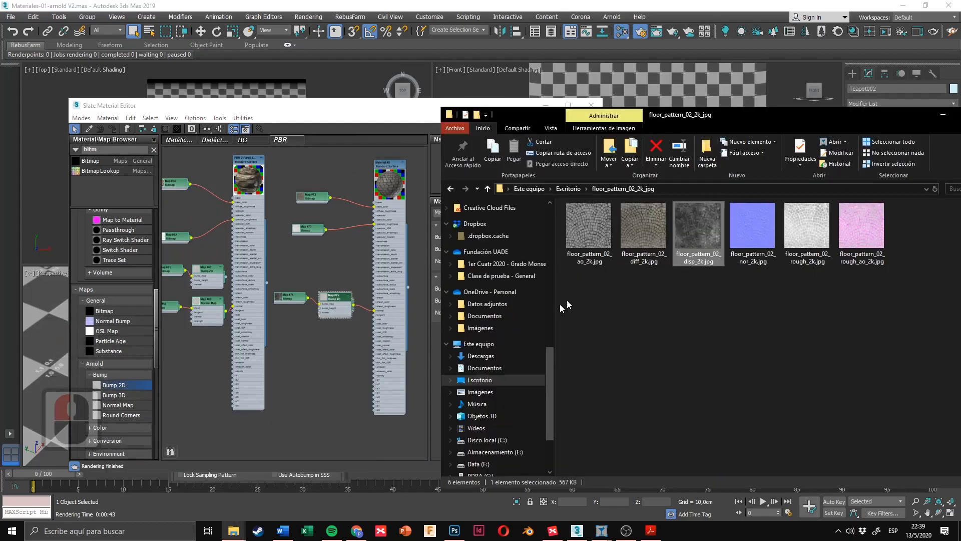
pyautogui.click(758, 230)
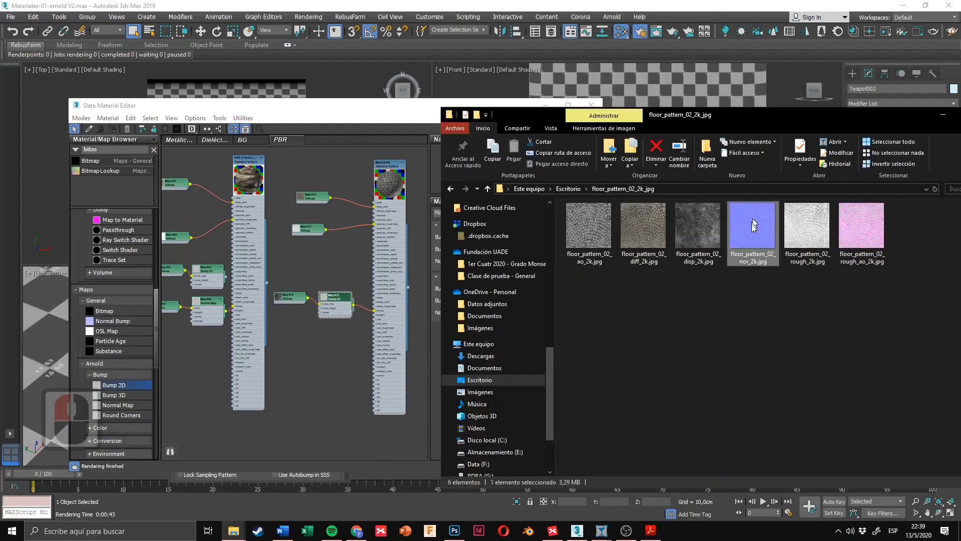
pyautogui.moveTo(759, 225); pyautogui.dragTo(395, 358)
pyautogui.moveTo(304, 356); pyautogui.dragTo(295, 339)
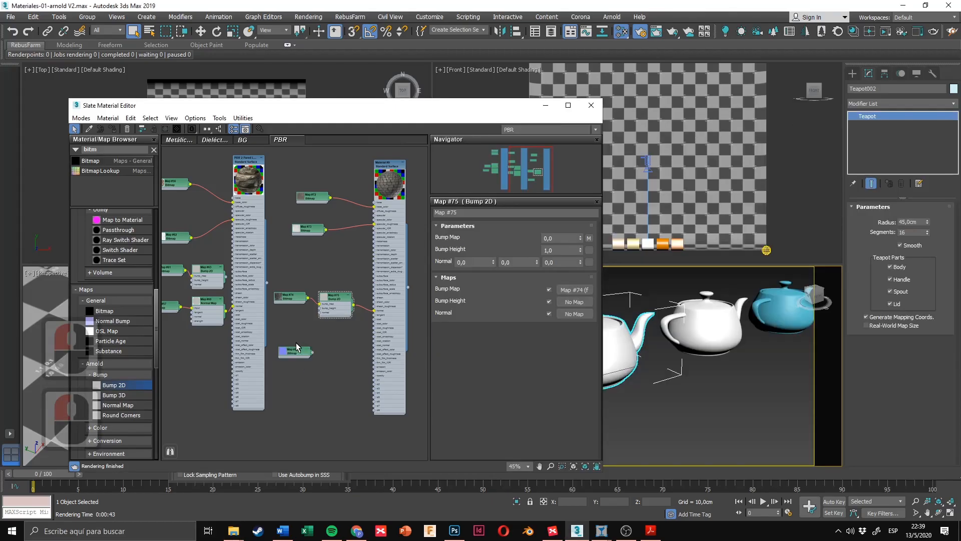
# Step: Search the map browser for "normal", add a Normal Map node, and connect the normal bitmap to its input
pyautogui.scroll(2, 299, 359)
pyautogui.moveTo(284, 304); pyautogui.dragTo(319, 303, button='middle')
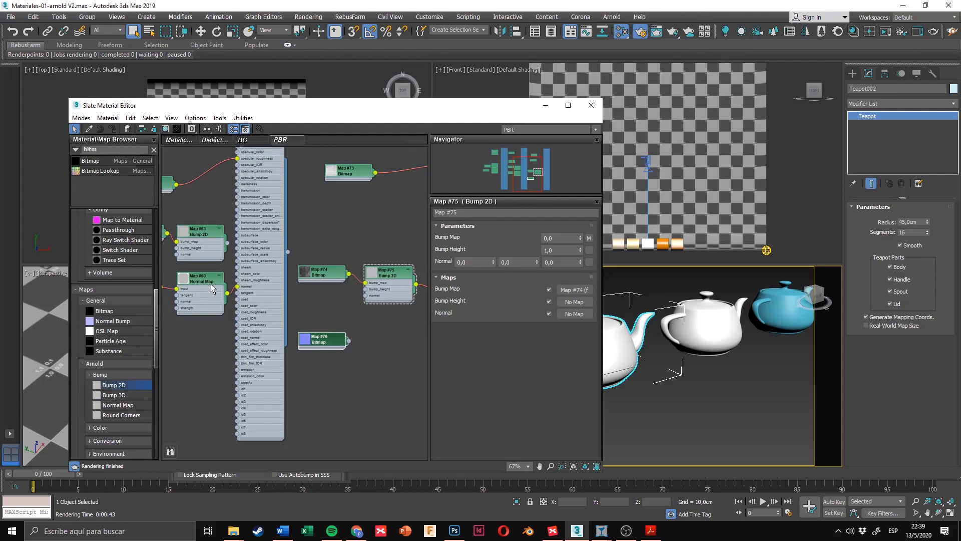
pyautogui.doubleClick(90, 150)
pyautogui.write('normal')
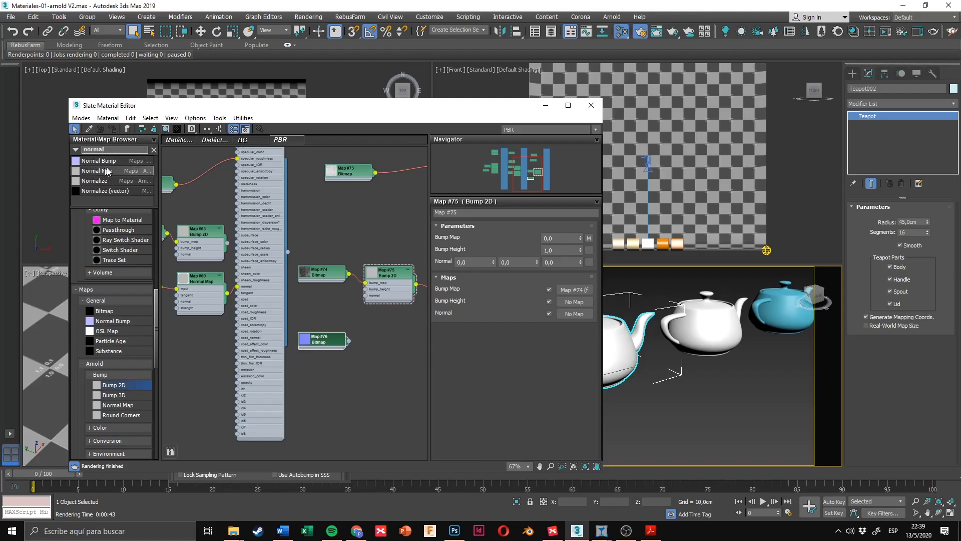
pyautogui.moveTo(93, 174); pyautogui.dragTo(376, 339)
pyautogui.moveTo(380, 331); pyautogui.dragTo(320, 324, button='middle')
pyautogui.scroll(2, 320, 323)
pyautogui.moveTo(310, 334)
pyautogui.mouseDown()
pyautogui.moveTo(334, 334)
pyautogui.moveTo(295, 345)
pyautogui.moveTo(304, 347)
pyautogui.mouseUp()
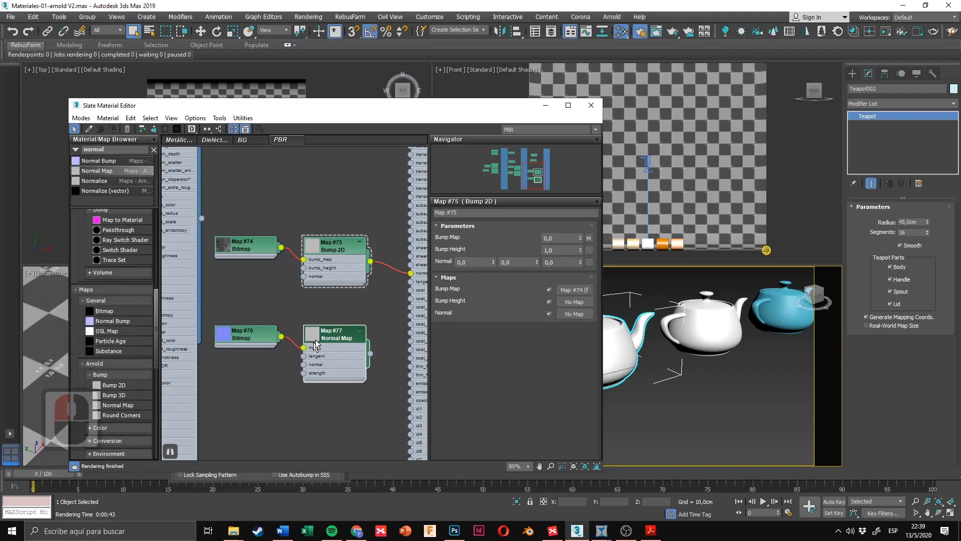
# Step: Connect the Normal Map node to the new material's normal input in place of Bump 2D, and tidy the nodes beneath the bump branch
pyautogui.moveTo(392, 318); pyautogui.dragTo(296, 315, button='middle')
pyautogui.moveTo(276, 349); pyautogui.dragTo(316, 274)
pyautogui.scroll(-4, 315, 274)
pyautogui.moveTo(289, 258); pyautogui.dragTo(304, 313, button='middle')
pyautogui.moveTo(305, 275); pyautogui.dragTo(292, 393)
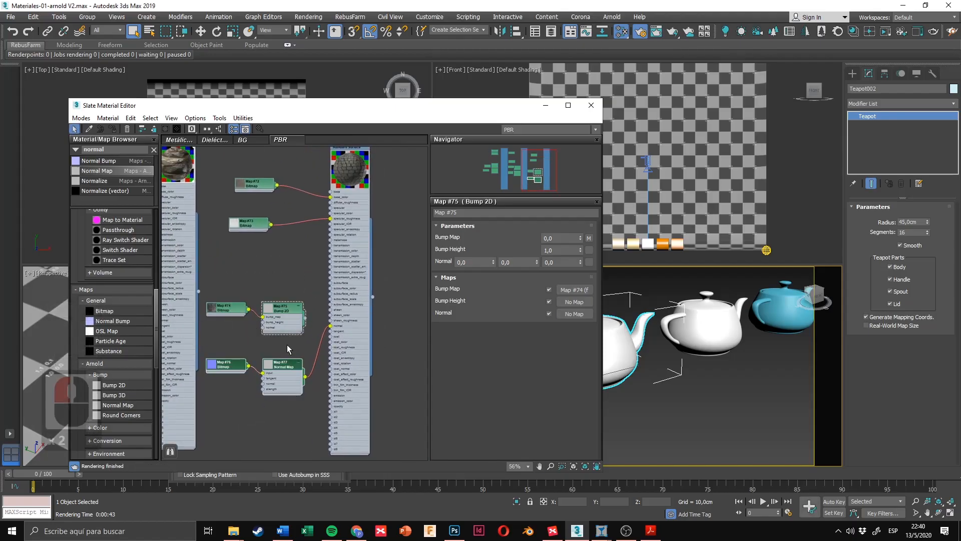
pyautogui.click(287, 344)
pyautogui.moveTo(276, 365); pyautogui.dragTo(287, 342, button='middle')
pyautogui.scroll(3, 255, 333)
pyautogui.moveTo(230, 343)
pyautogui.mouseDown()
pyautogui.moveTo(265, 352)
pyautogui.moveTo(241, 354)
pyautogui.mouseUp()
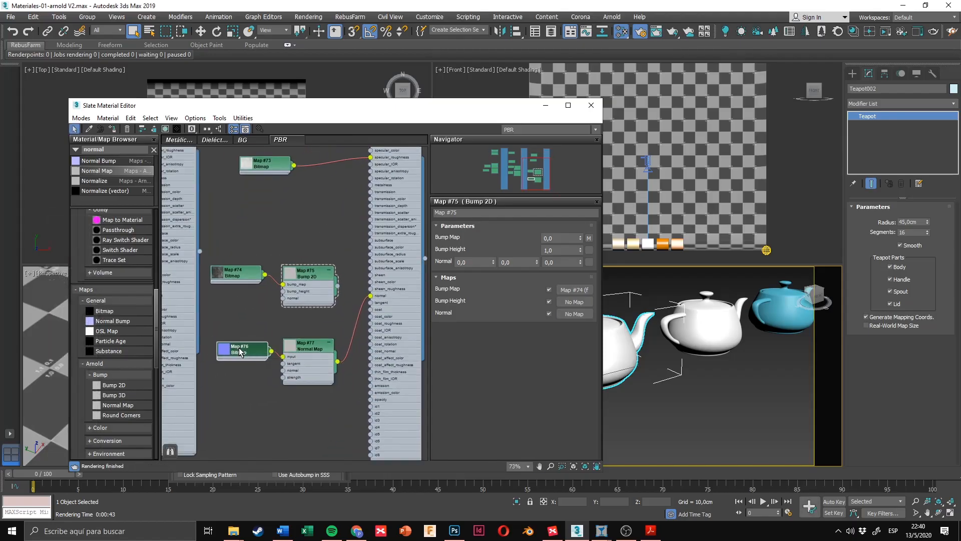
# Step: Examine the new Normal Map node's Strength setting and compare its network with the existing PBR materials
pyautogui.click(317, 347)
pyautogui.click(317, 346)
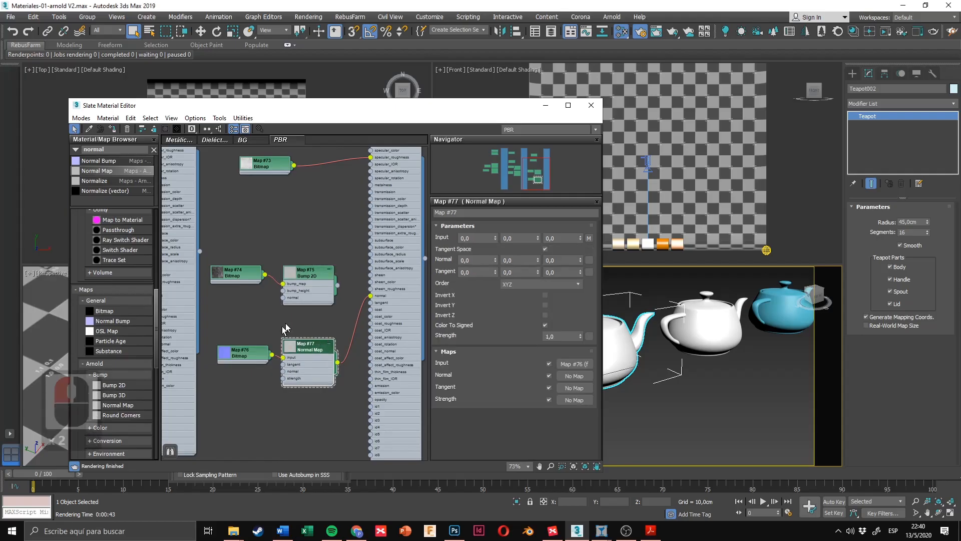
pyautogui.moveTo(581, 335)
pyautogui.mouseDown()
pyautogui.moveTo(590, 294)
pyautogui.moveTo(589, 329)
pyautogui.mouseUp()
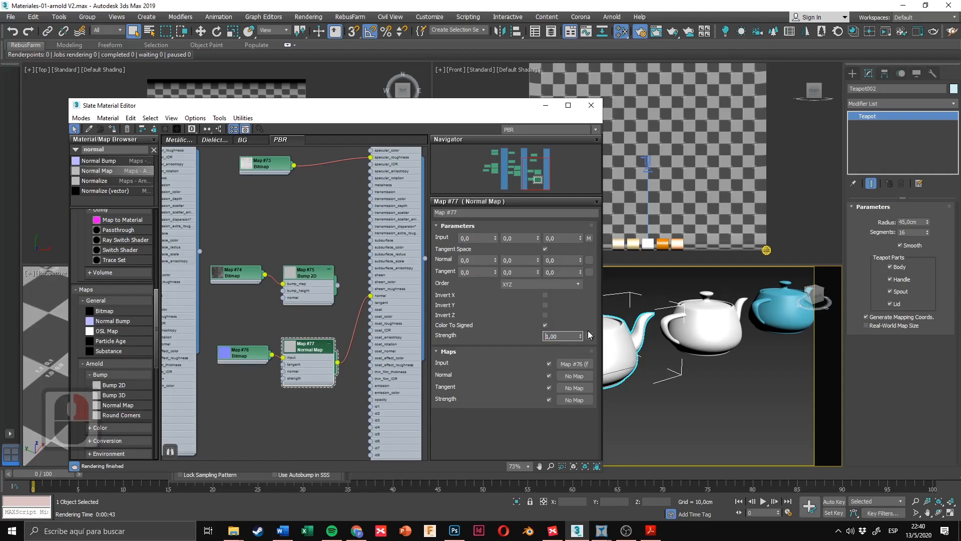
pyautogui.scroll(-4, 313, 326)
pyautogui.scroll(1, 311, 326)
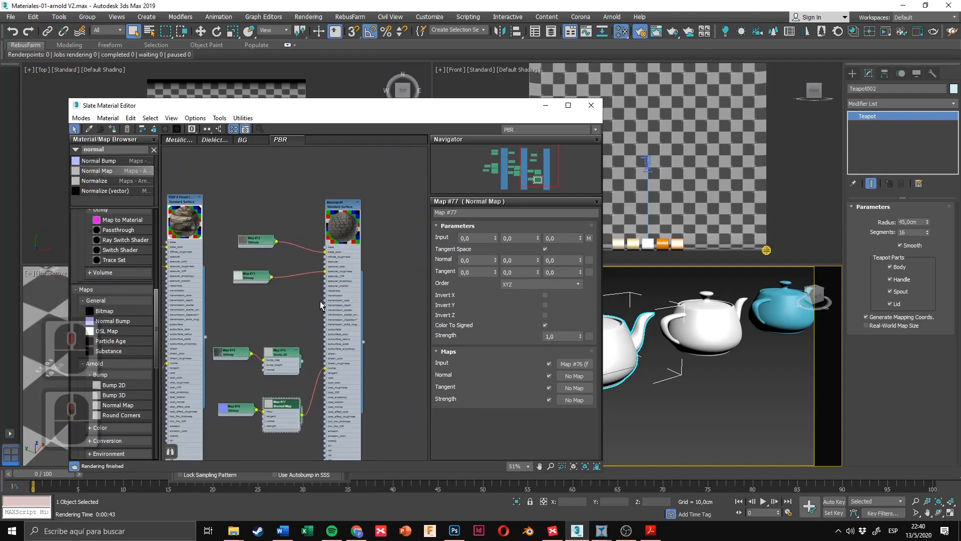
pyautogui.moveTo(283, 328); pyautogui.dragTo(310, 315, button='middle')
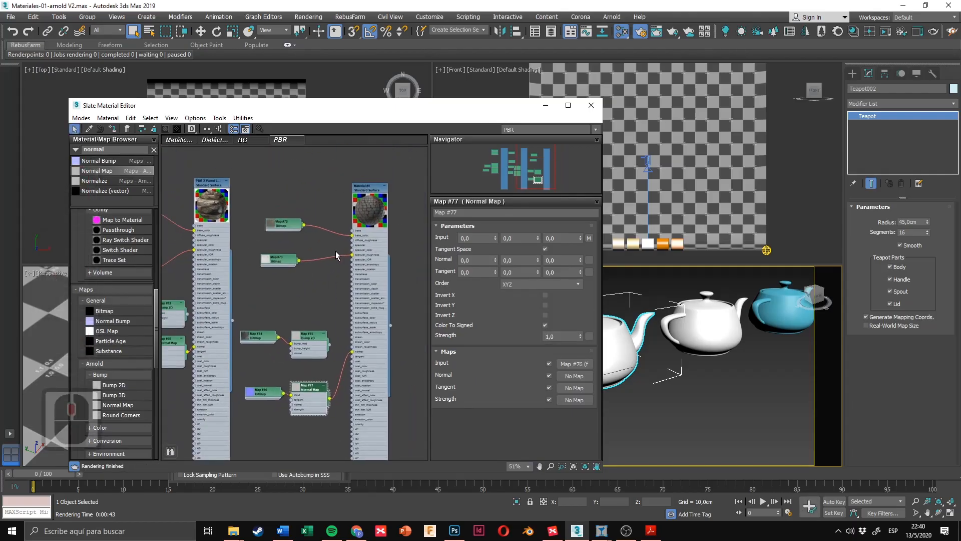
pyautogui.moveTo(281, 271); pyautogui.dragTo(389, 268, button='middle')
pyautogui.moveTo(215, 232); pyautogui.dragTo(284, 260, button='middle')
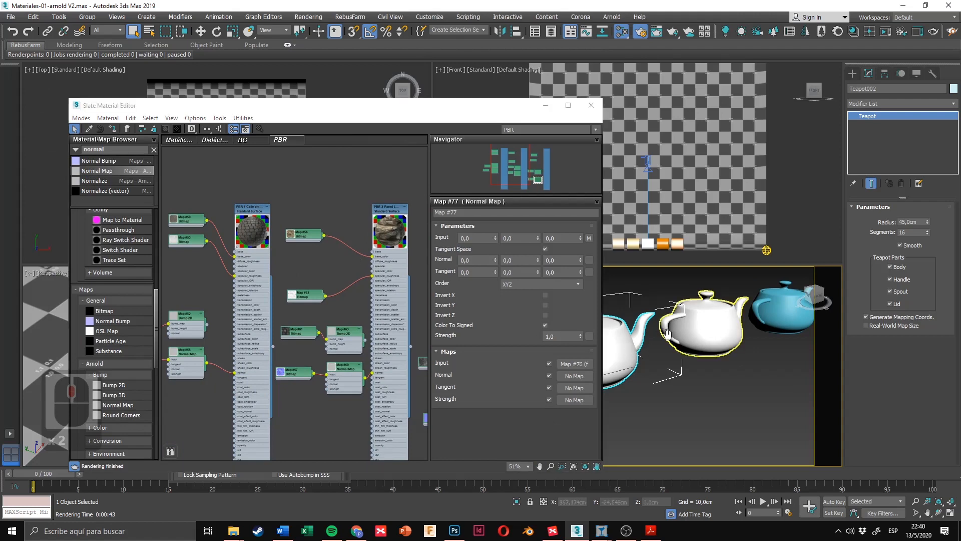
# Step: Move the material editor aside, frame the two white teapots closer in Perspective, and render the view to inspect their stone surfaces
pyautogui.moveTo(474, 110); pyautogui.dragTo(369, 97)
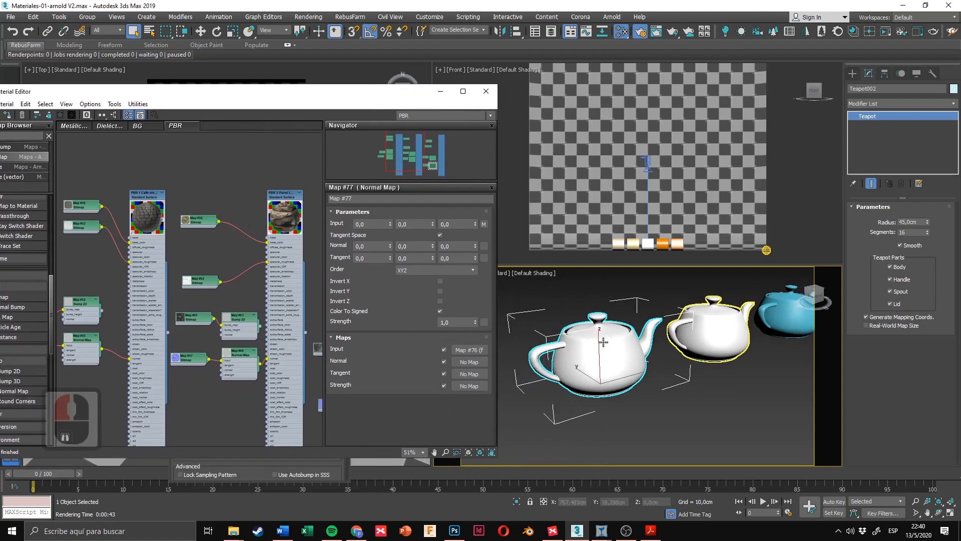
pyautogui.scroll(4, 671, 346)
pyautogui.hotkey('shift', 'q')
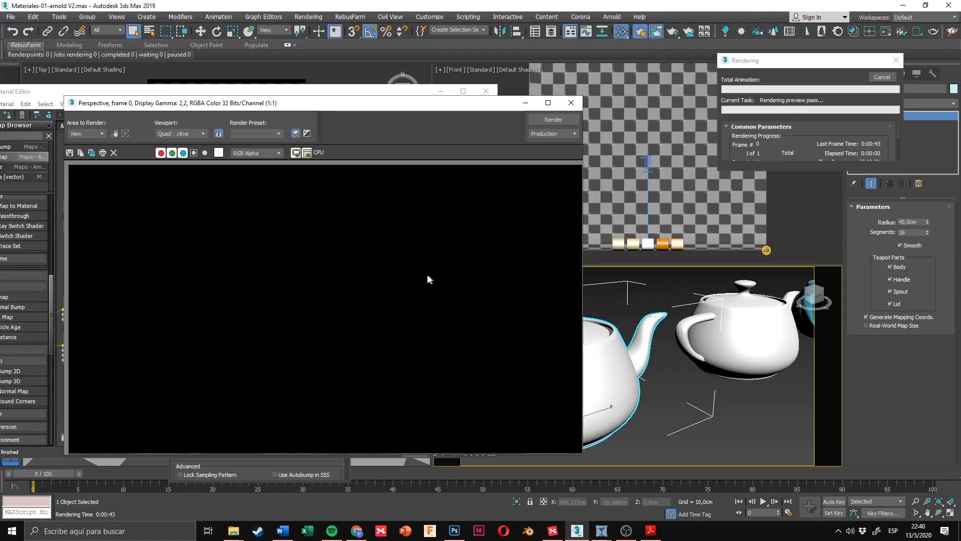
pyautogui.scroll(2, 262, 259)
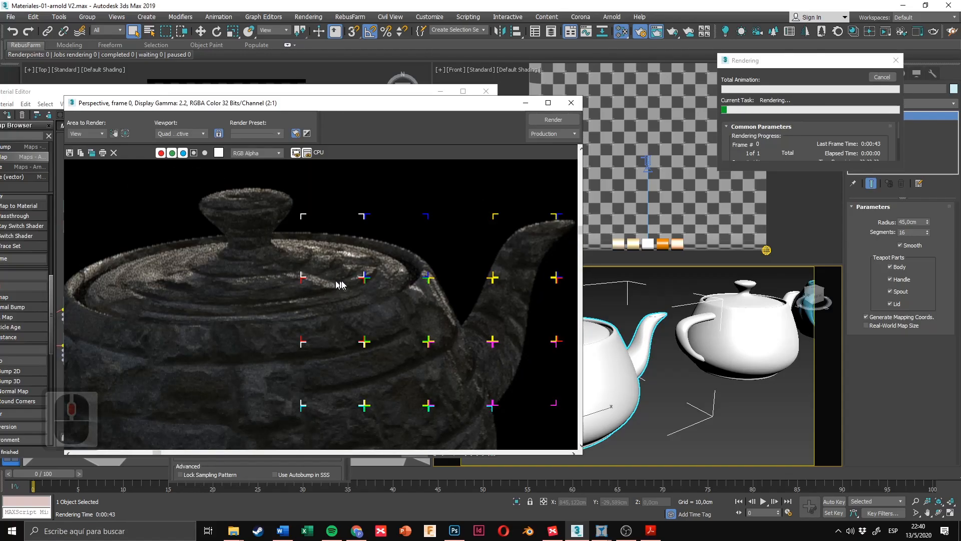
pyautogui.scroll(-2, 358, 298)
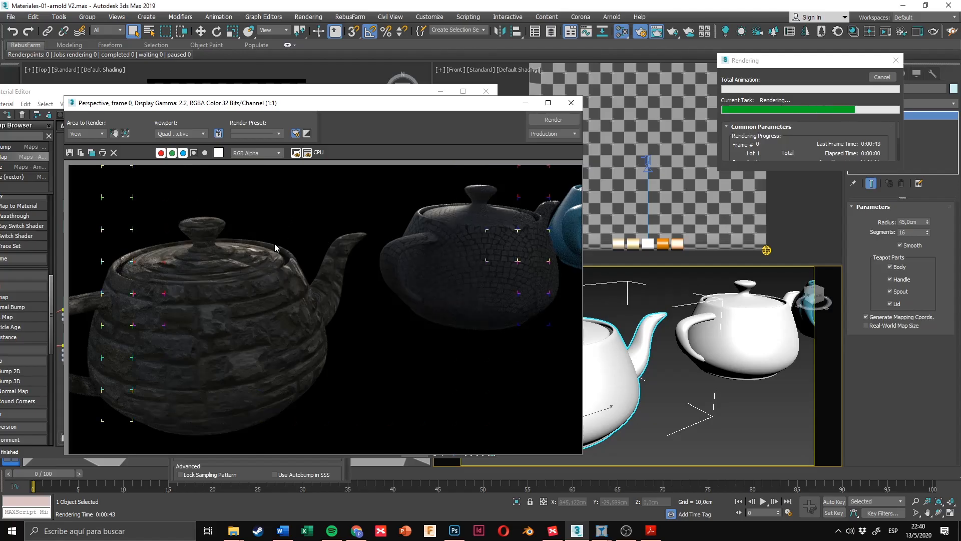
pyautogui.moveTo(380, 107); pyautogui.dragTo(435, 95)
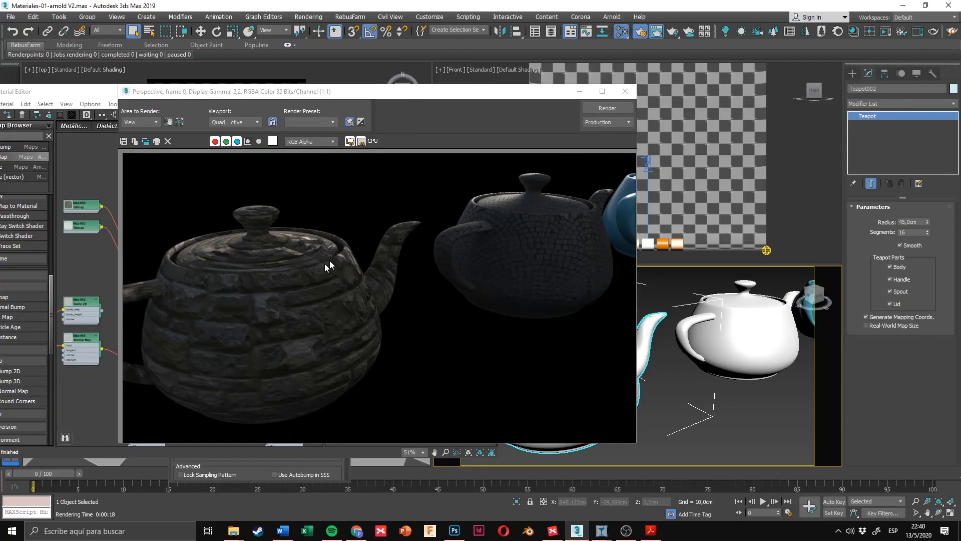
# Step: Switch to the browser and review the castle_brick_02_red, floor_pattern_02 and white_plaster_02 texture pages with their downloadable maps
pyautogui.click(357, 531)
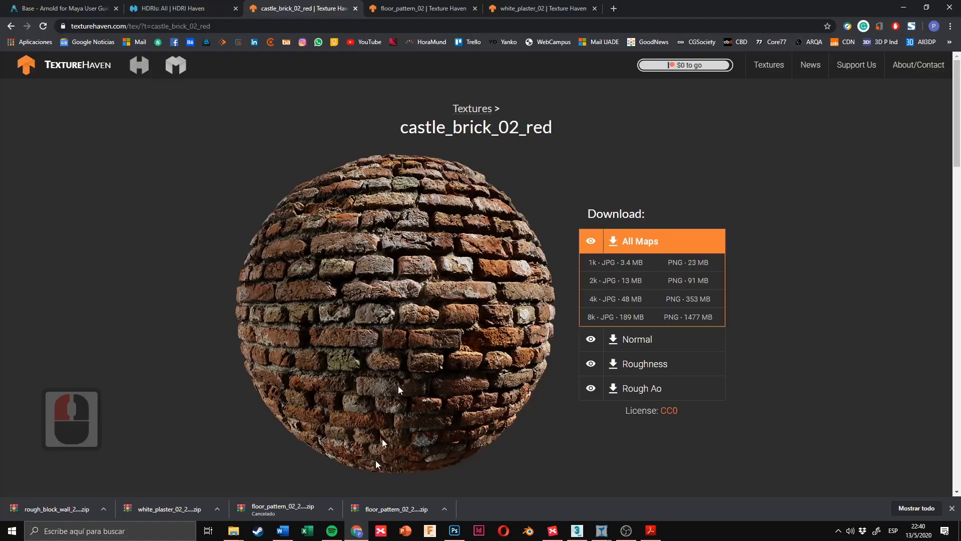
pyautogui.click(419, 7)
pyautogui.click(515, 5)
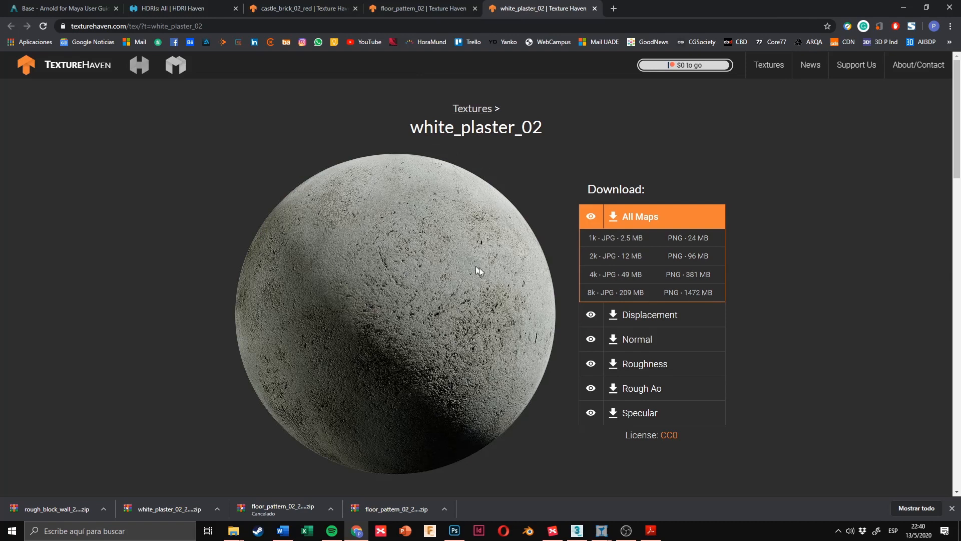
pyautogui.scroll(-1, 419, 308)
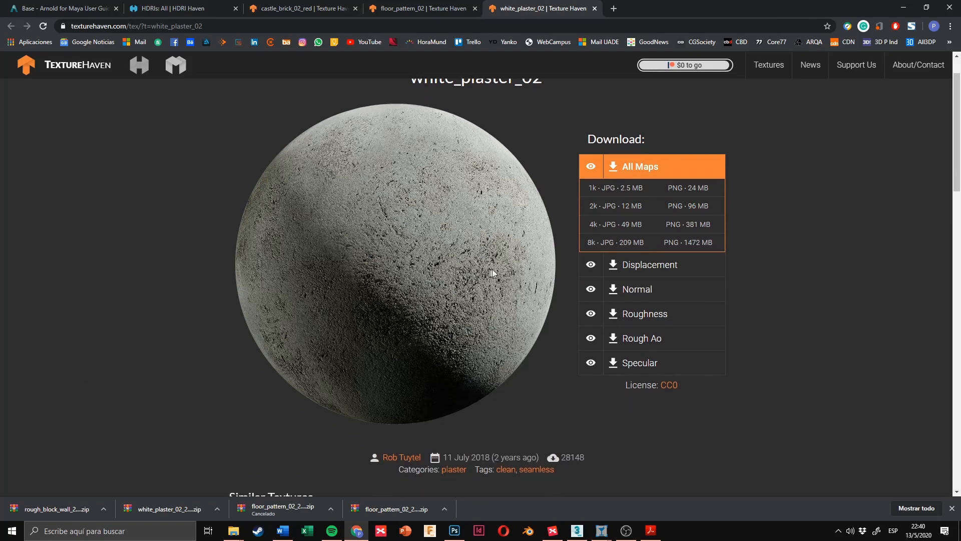
pyautogui.scroll(1, 416, 244)
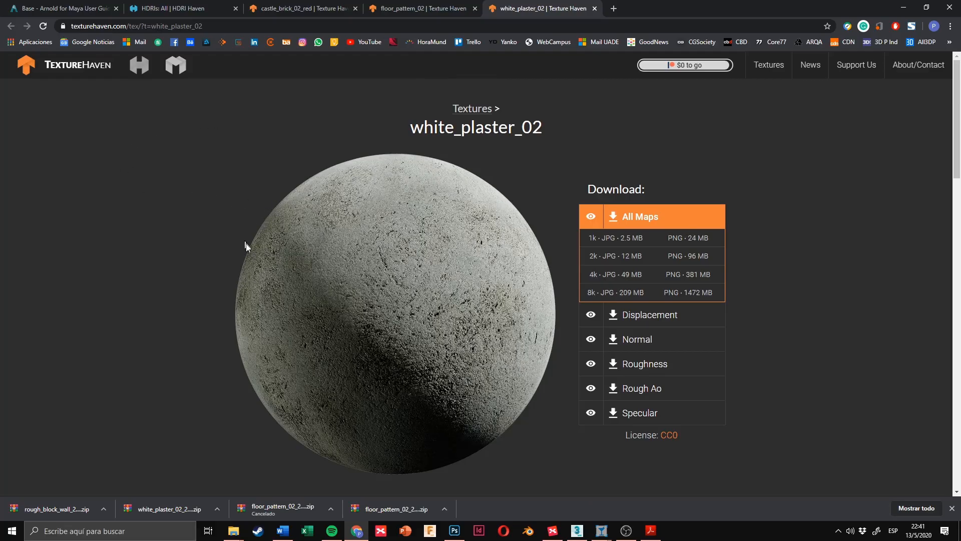
pyautogui.doubleClick(410, 127)
pyautogui.click(530, 151)
pyautogui.scroll(-1, 476, 306)
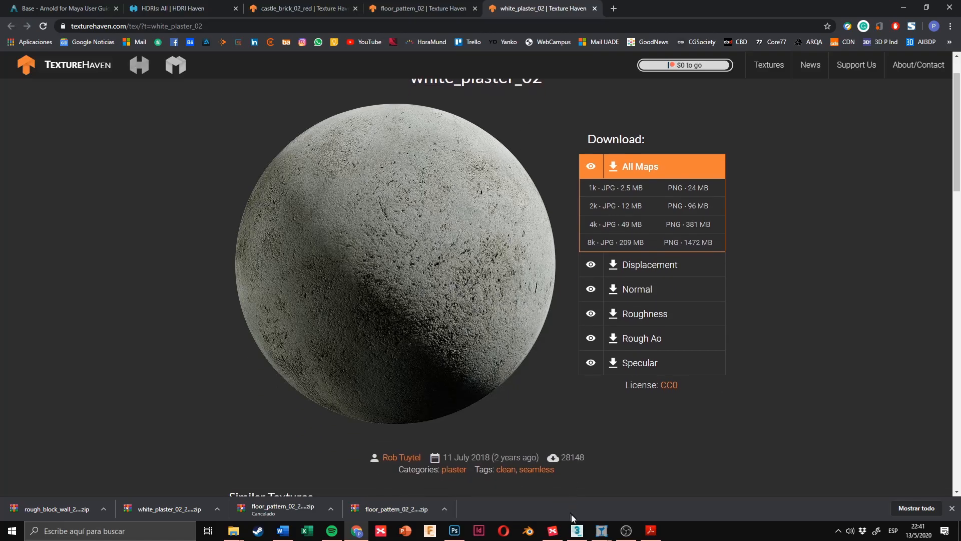
# Step: Switch back to 3ds Max and compare the three PBR material networks with the rendered stone teapots
pyautogui.click(576, 530)
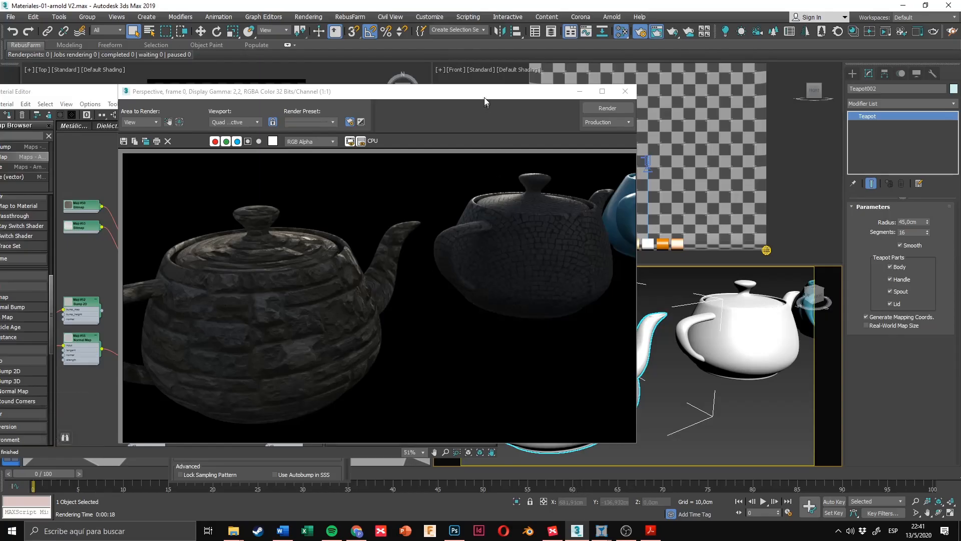
pyautogui.moveTo(484, 102); pyautogui.dragTo(677, 104)
pyautogui.click(242, 200)
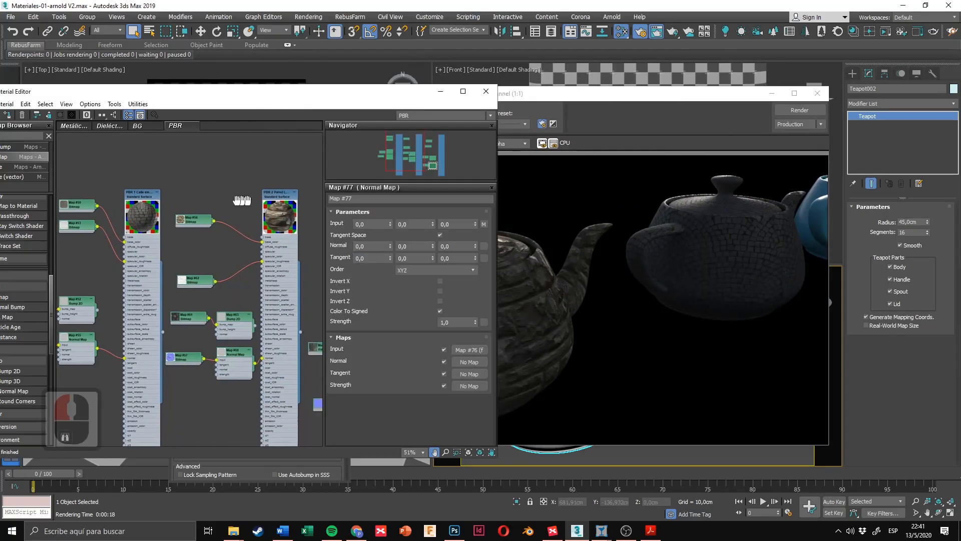
pyautogui.moveTo(242, 200); pyautogui.dragTo(189, 235, button='middle')
pyautogui.scroll(-5, 224, 215)
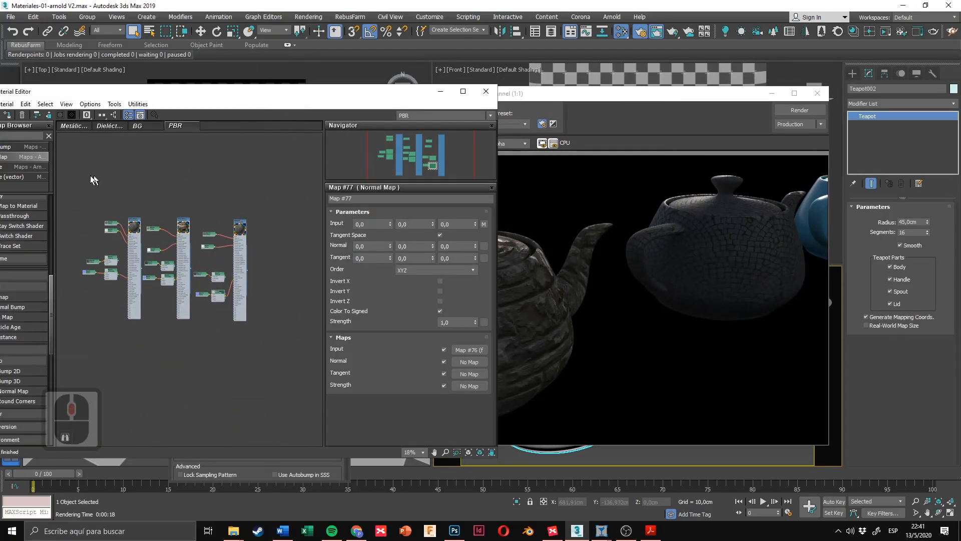
pyautogui.moveTo(82, 181)
pyautogui.mouseDown()
pyautogui.moveTo(260, 359)
pyautogui.moveTo(273, 356)
pyautogui.mouseUp()
pyautogui.click(278, 341)
pyautogui.moveTo(267, 183)
pyautogui.mouseDown()
pyautogui.moveTo(219, 259)
pyautogui.moveTo(89, 382)
pyautogui.mouseUp()
pyautogui.click(302, 191)
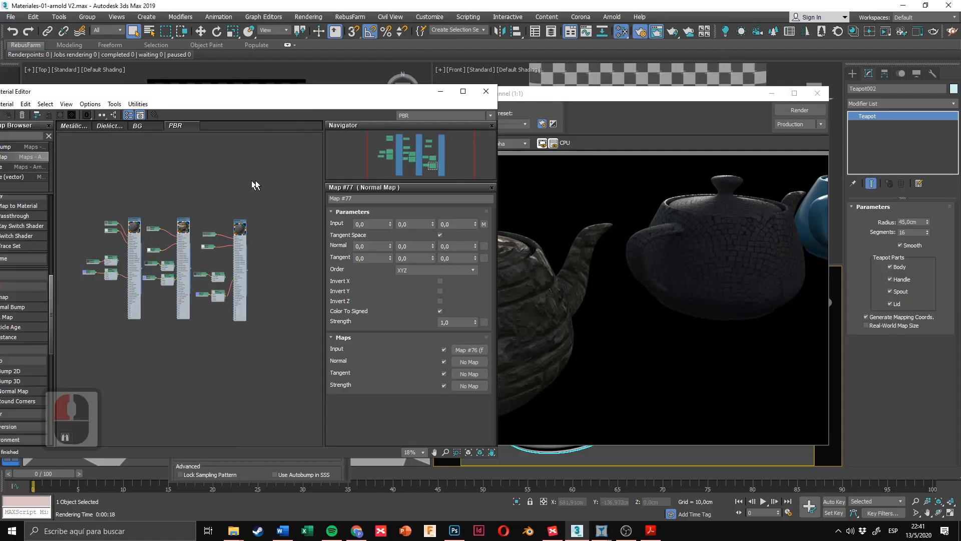
pyautogui.moveTo(270, 176); pyautogui.dragTo(273, 190, button='middle')
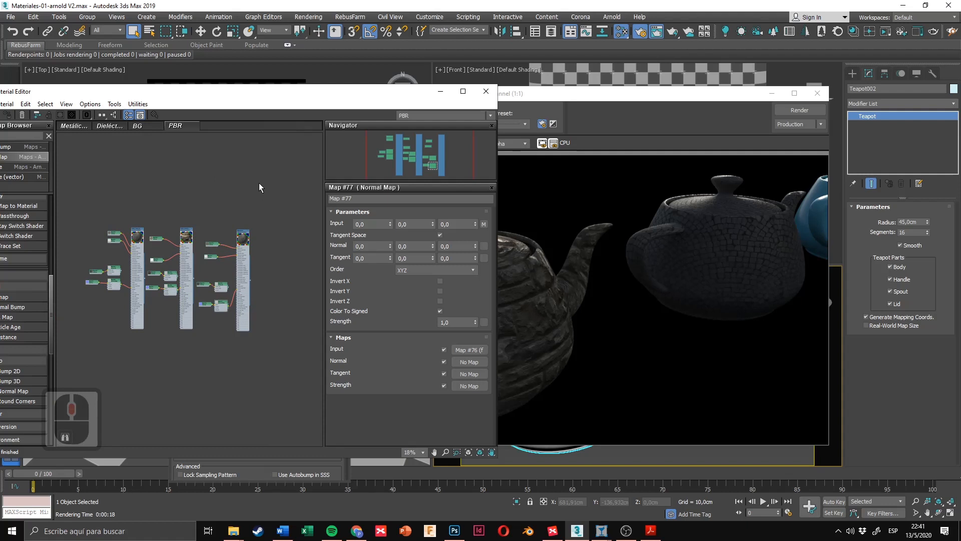
pyautogui.scroll(8, 259, 188)
pyautogui.moveTo(235, 215); pyautogui.dragTo(215, 191, button='middle')
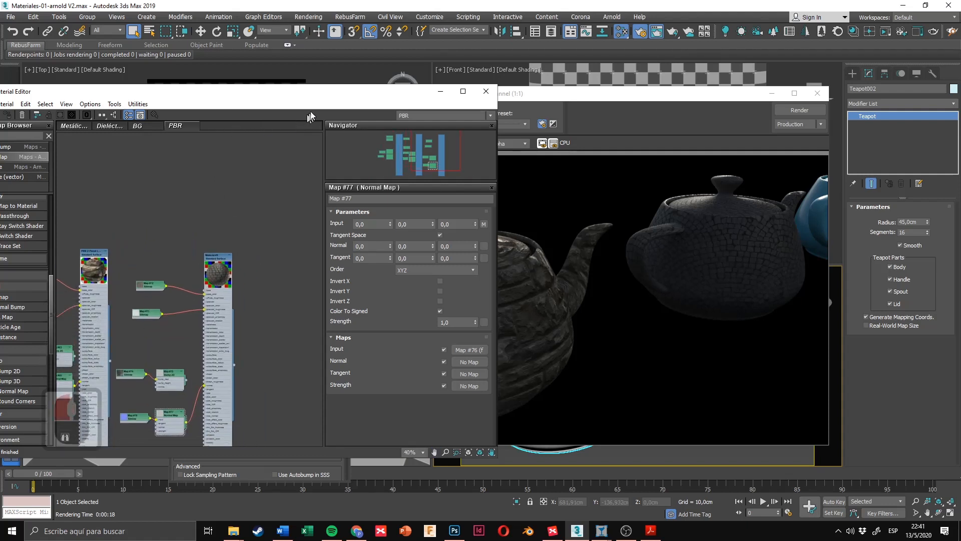
pyautogui.moveTo(647, 94); pyautogui.dragTo(489, 86)
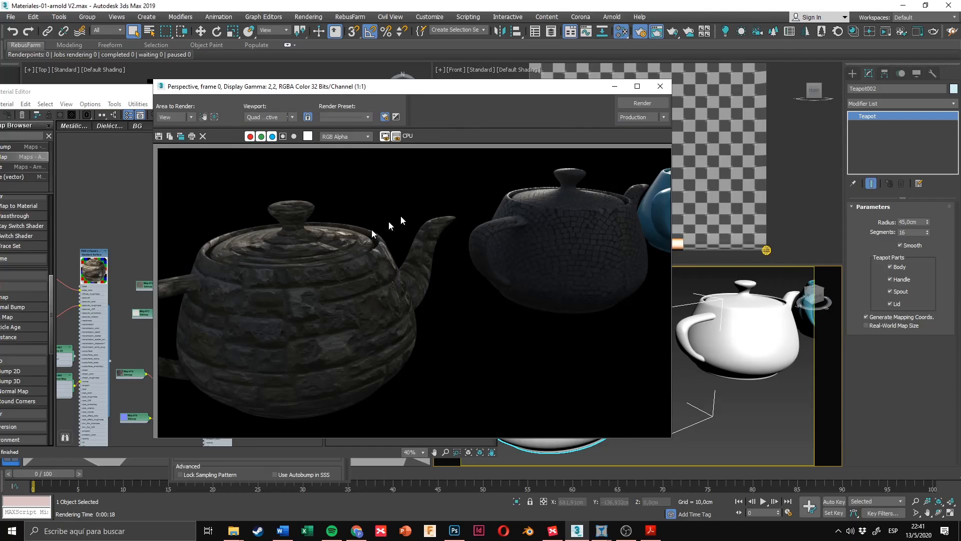
pyautogui.moveTo(519, 81); pyautogui.dragTo(542, 79)
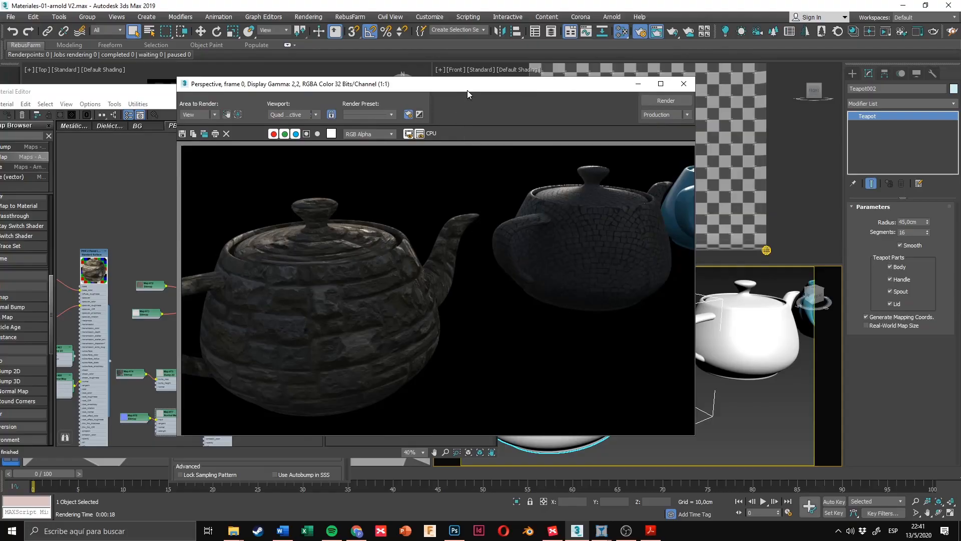
# Step: Move the render window aside and create a new material editor view named Multimaterial
pyautogui.moveTo(467, 90); pyautogui.dragTo(642, 103)
pyautogui.click(253, 202)
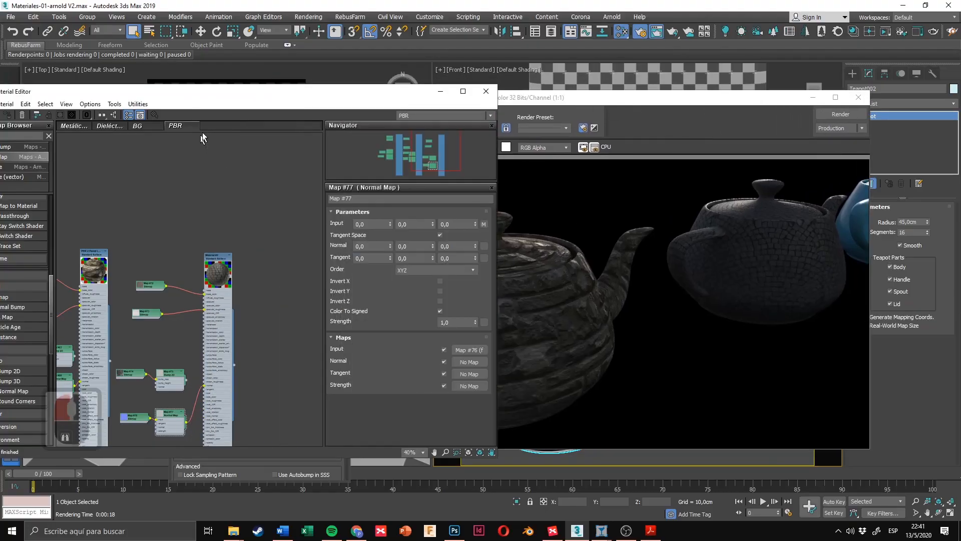
pyautogui.rightClick(221, 125)
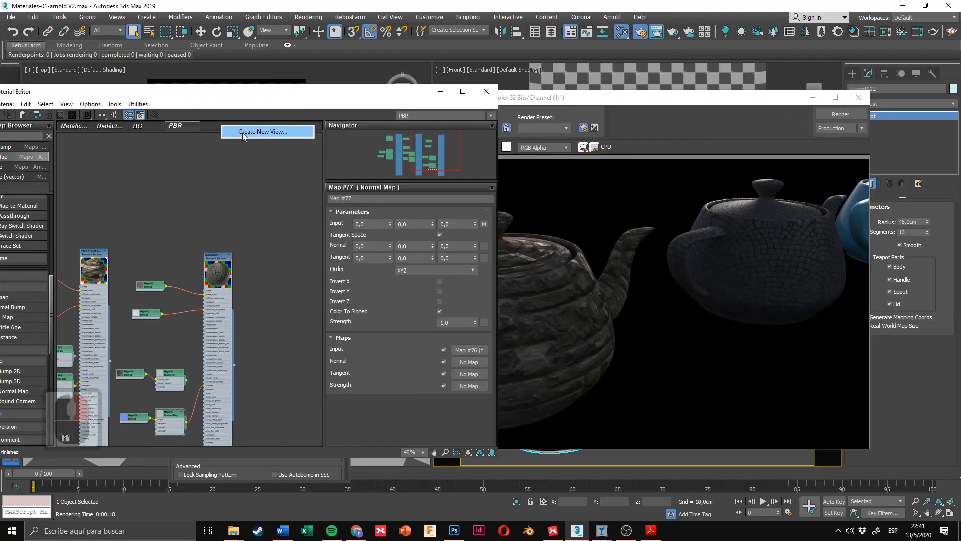
pyautogui.click(243, 132)
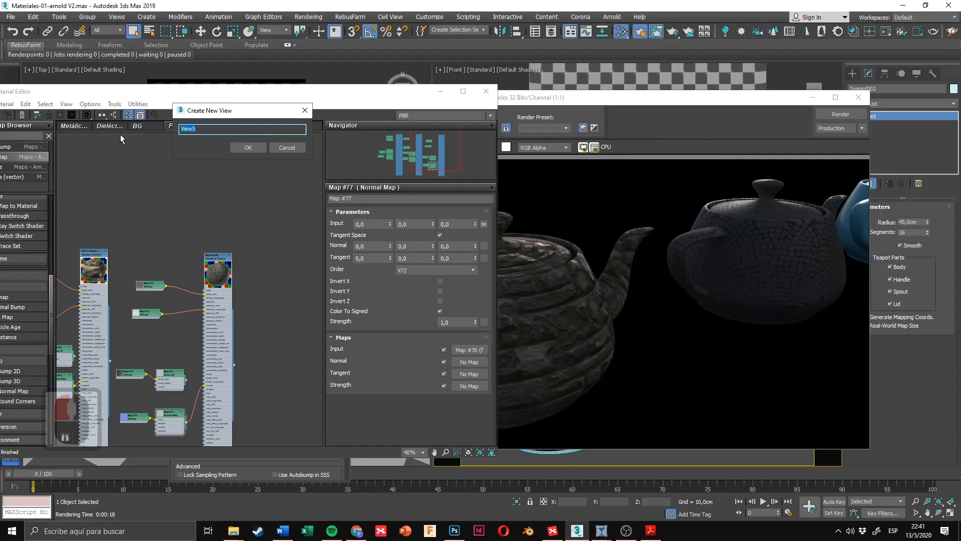
pyautogui.write('Multimaterial')
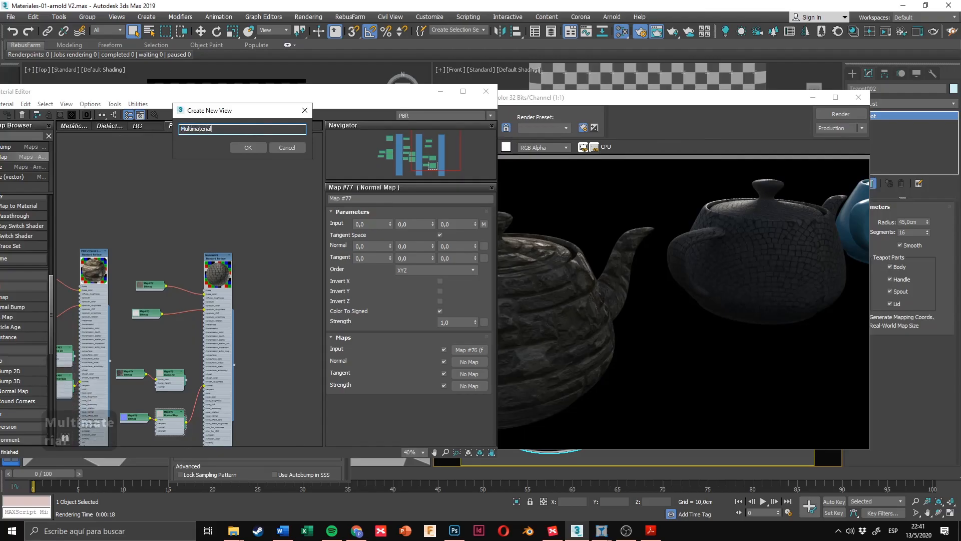
pyautogui.press('Return')
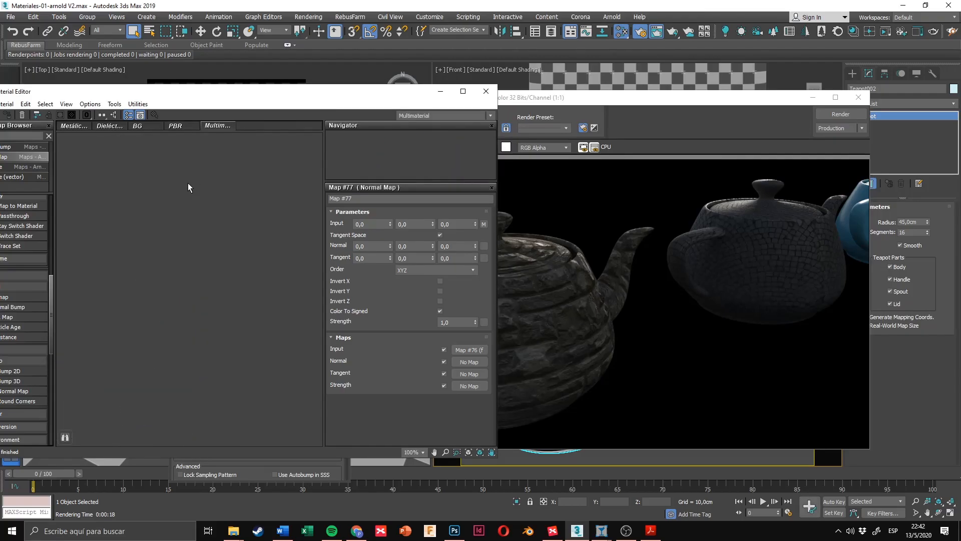
# Step: Minimize the render window, select the blue teapot, and frame it closely in Perspective
pyautogui.click(811, 98)
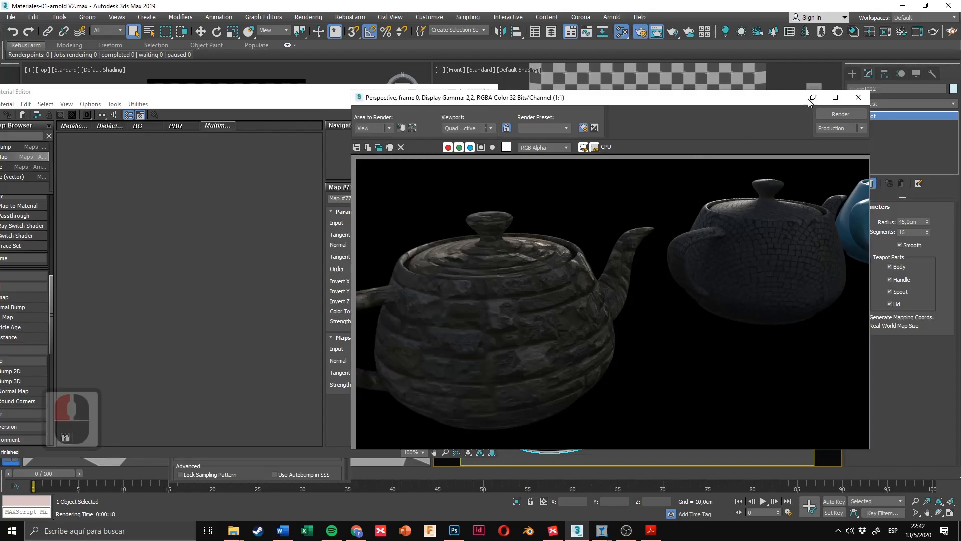
pyautogui.moveTo(729, 319); pyautogui.dragTo(691, 332, button='middle')
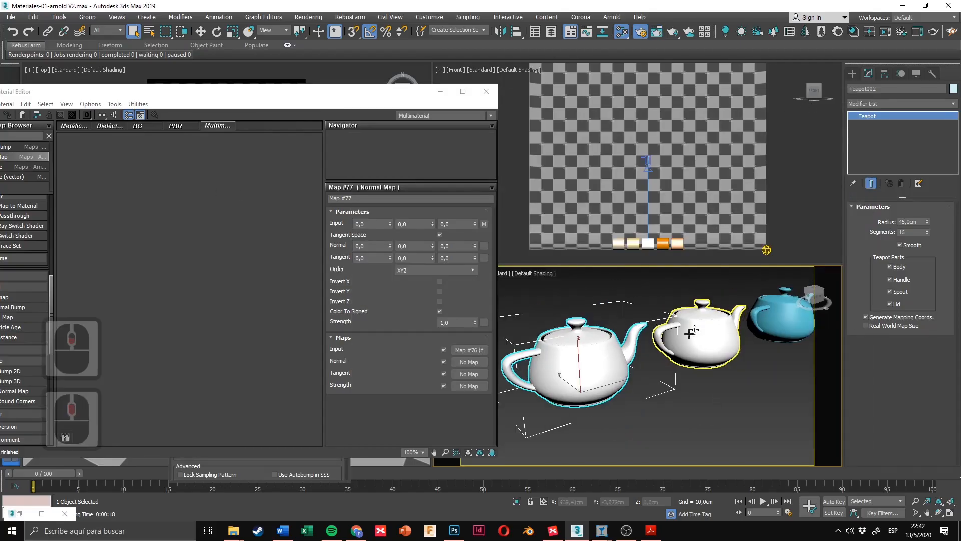
pyautogui.moveTo(718, 282); pyautogui.dragTo(626, 365)
pyautogui.moveTo(686, 322); pyautogui.dragTo(599, 338, button='middle')
pyautogui.click(681, 372)
pyautogui.moveTo(681, 371); pyautogui.dragTo(677, 336, button='middle')
pyautogui.scroll(3, 666, 346)
pyautogui.scroll(2, 648, 352)
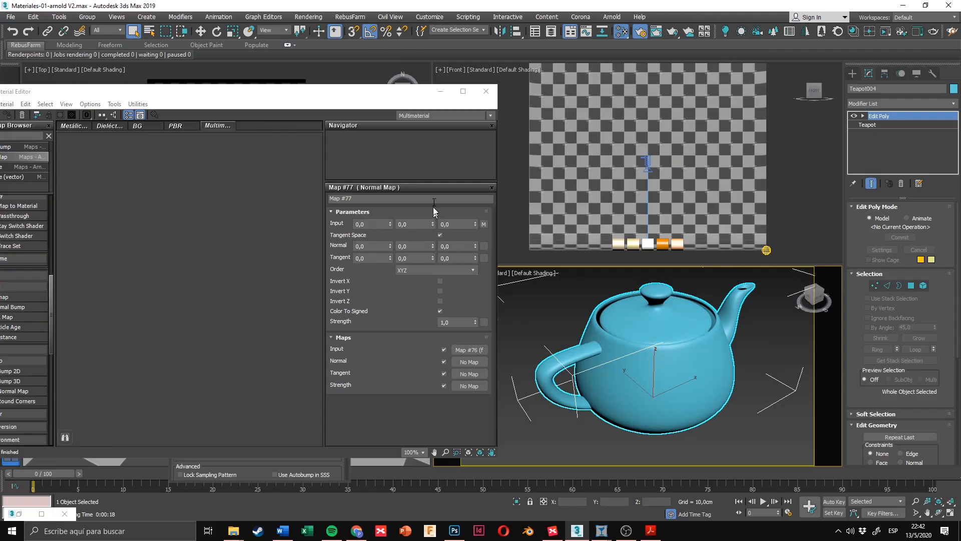
# Step: Reposition the material editor, enter the Element level of the blue teapot's Edit Poly modifier, and select all its elements
pyautogui.moveTo(289, 96); pyautogui.dragTo(320, 91)
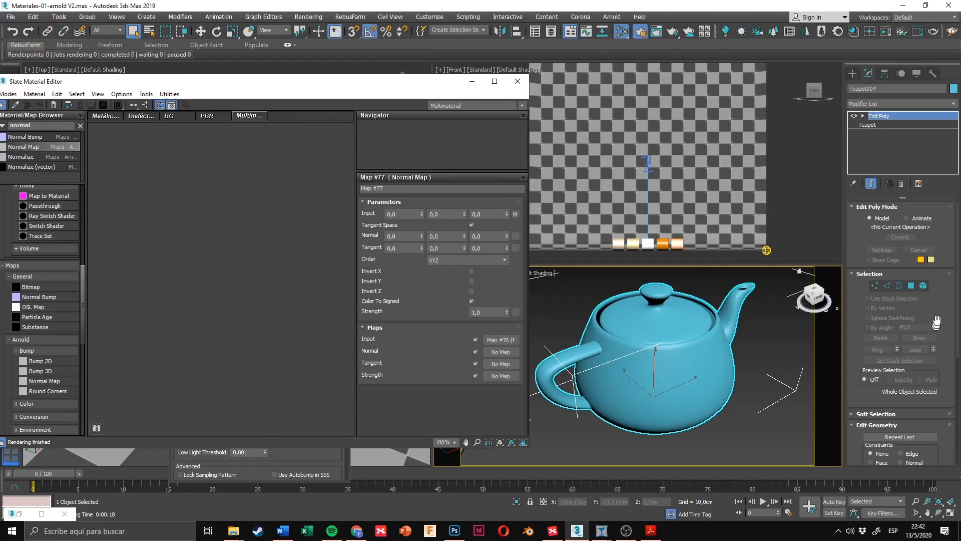
pyautogui.click(923, 286)
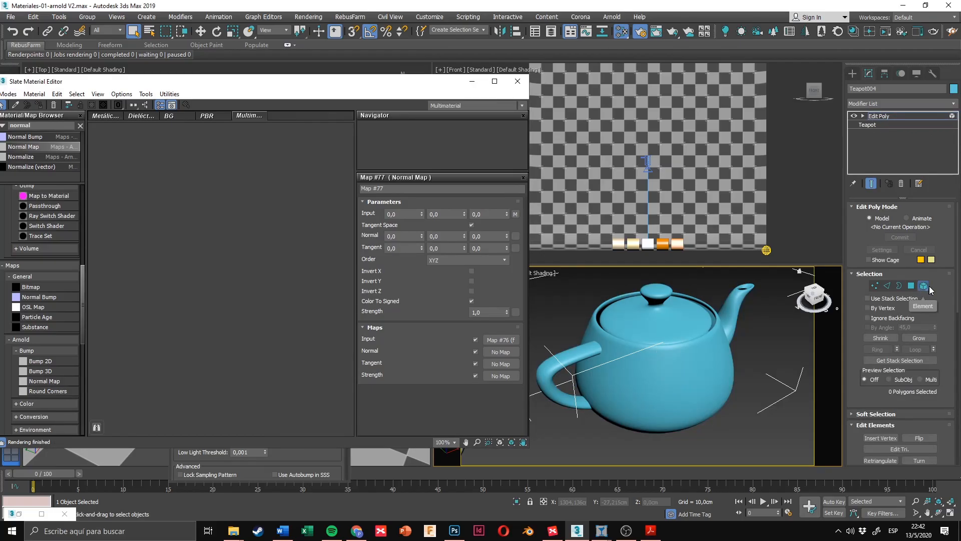
pyautogui.click(916, 116)
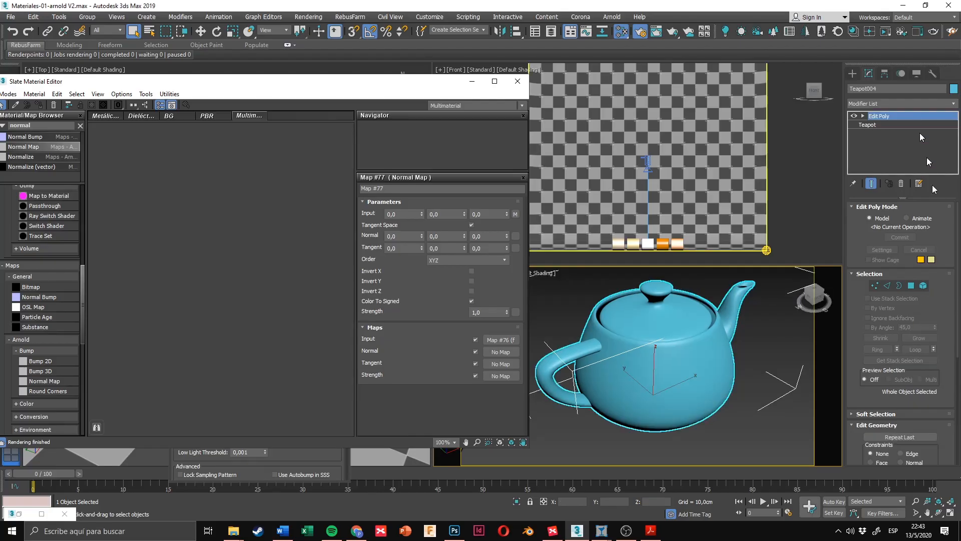
pyautogui.moveTo(937, 320); pyautogui.dragTo(937, 293)
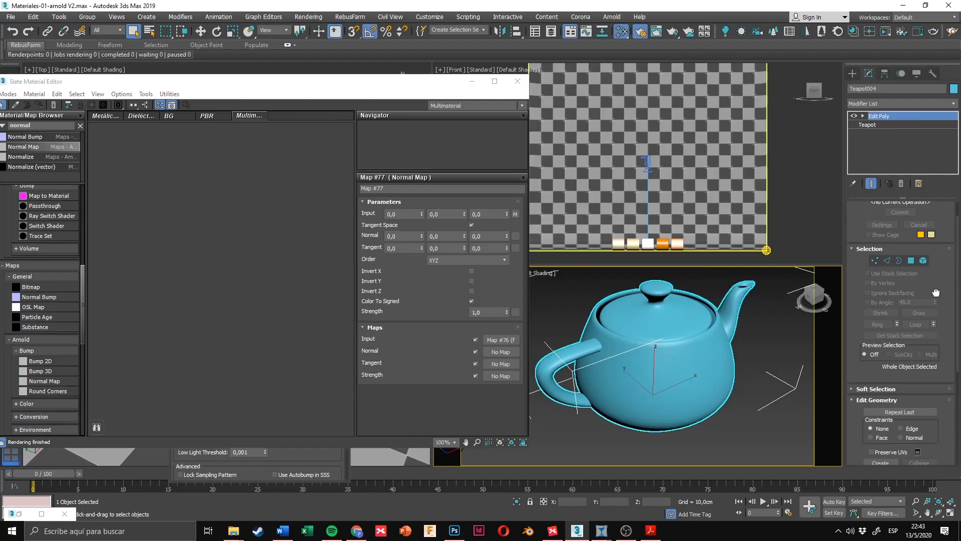
pyautogui.click(923, 258)
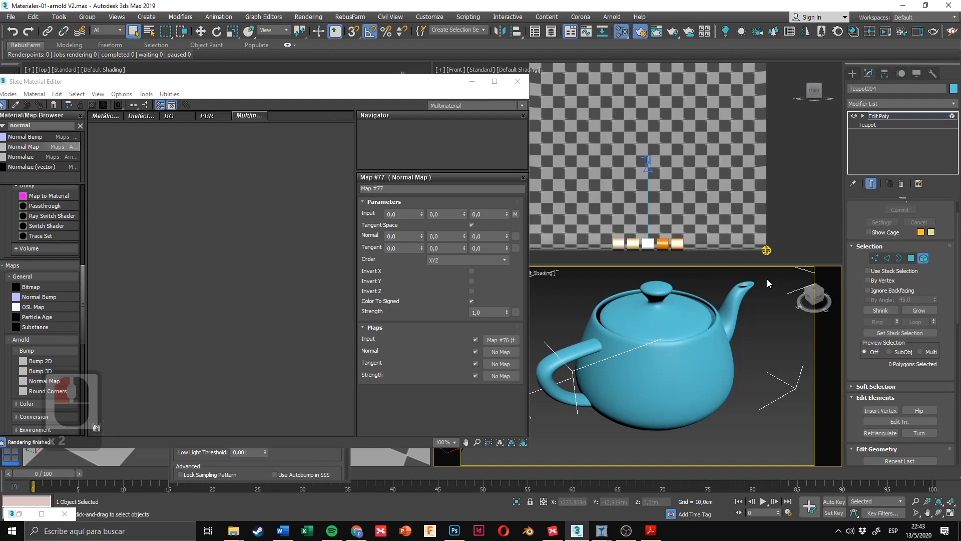
pyautogui.click(605, 403)
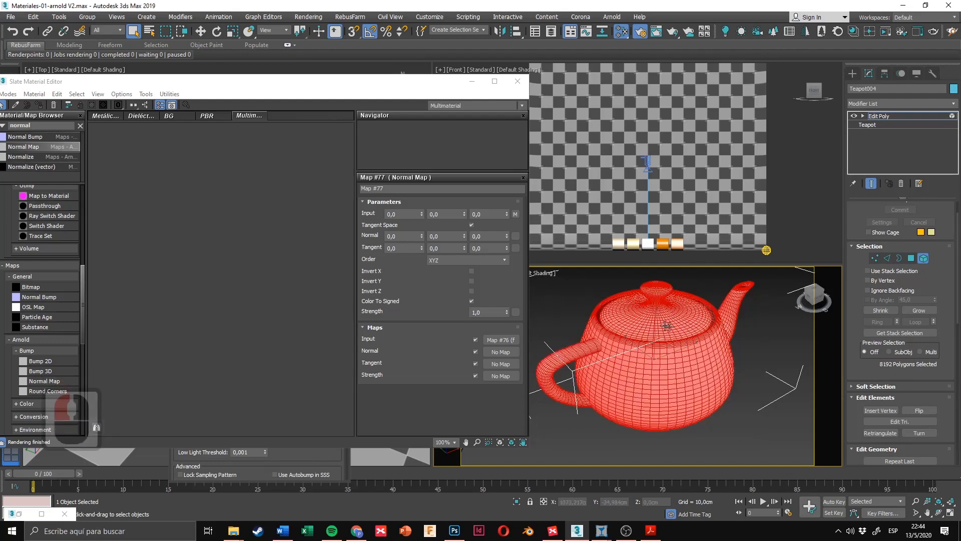
# Step: Set the polygon material ID of the whole selected teapot to 1
pyautogui.moveTo(667, 326)
pyautogui.keyDown('alt'); pyautogui.mouseDown(button='middle')
pyautogui.moveTo(699, 333)
pyautogui.moveTo(663, 338)
pyautogui.mouseUp(button='middle'); pyautogui.keyUp('alt')
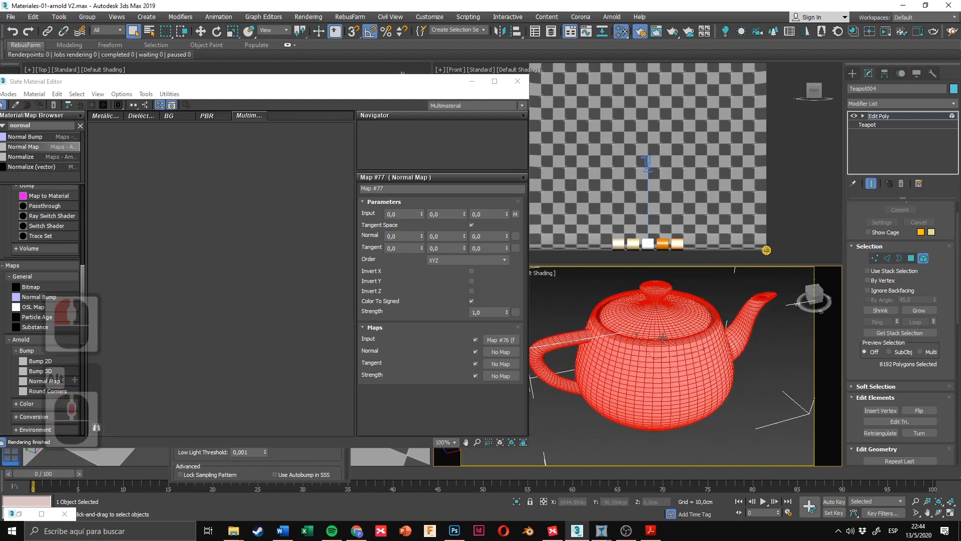
pyautogui.scroll(-5, 948, 326)
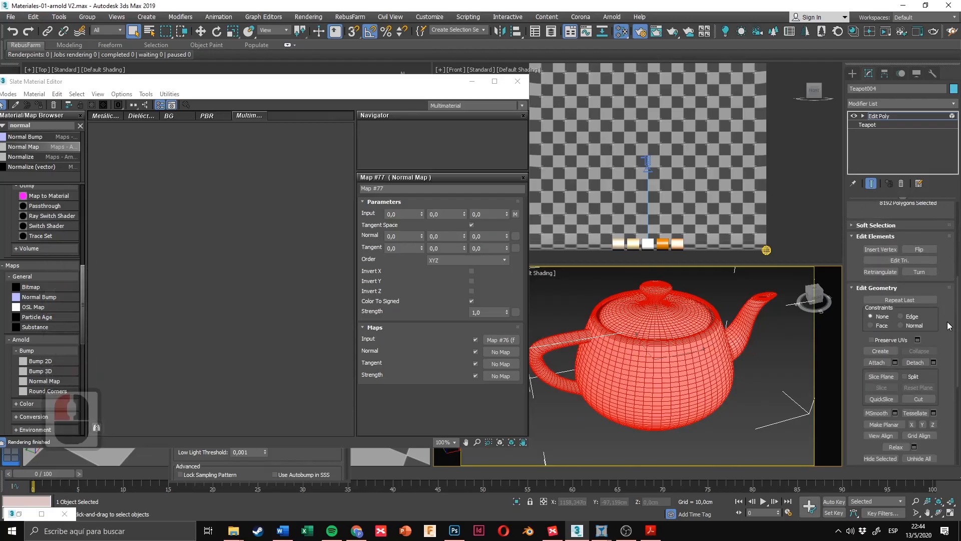
pyautogui.scroll(-8, 947, 326)
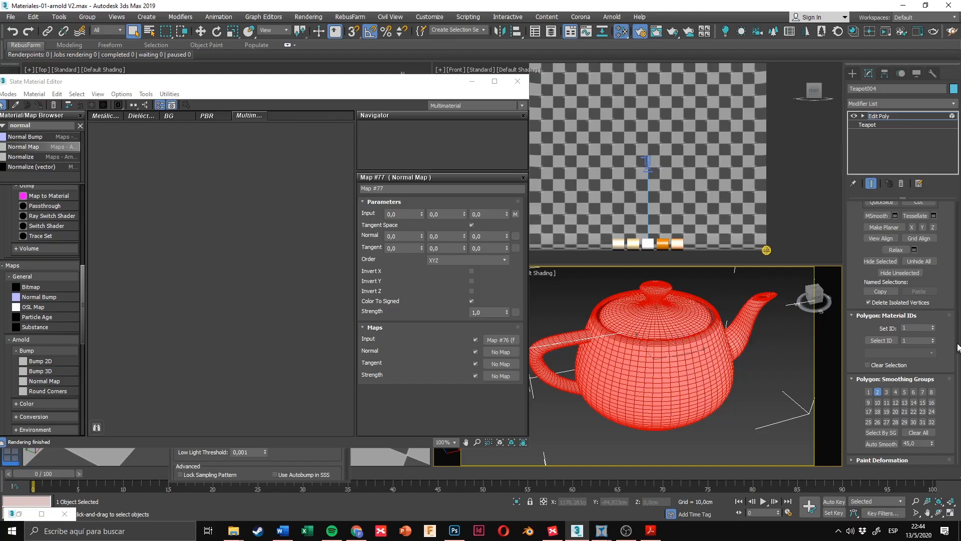
pyautogui.click(932, 326)
pyautogui.click(932, 326)
pyautogui.click(932, 325)
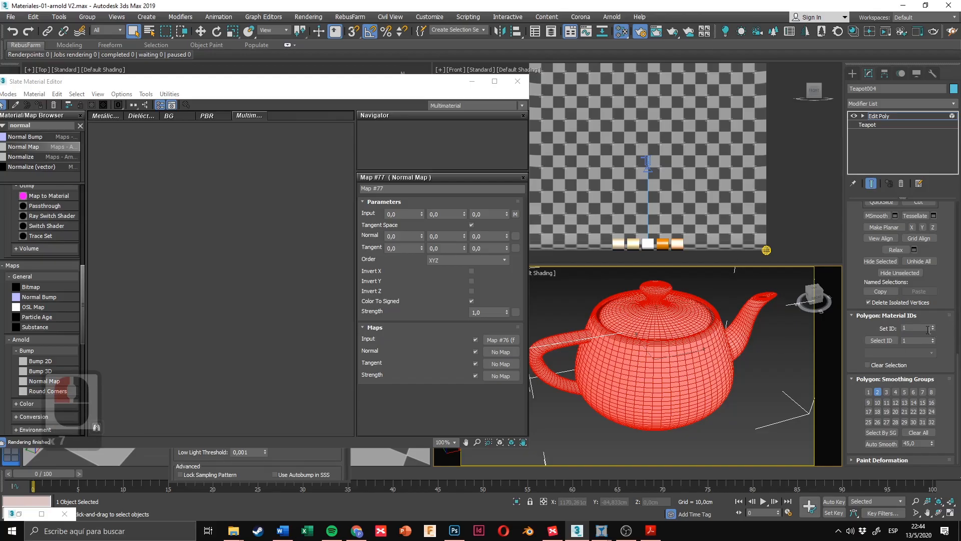
# Step: Assign the lid element a material ID different from the rest, and reselect all elements to check the IDs
pyautogui.click(671, 313)
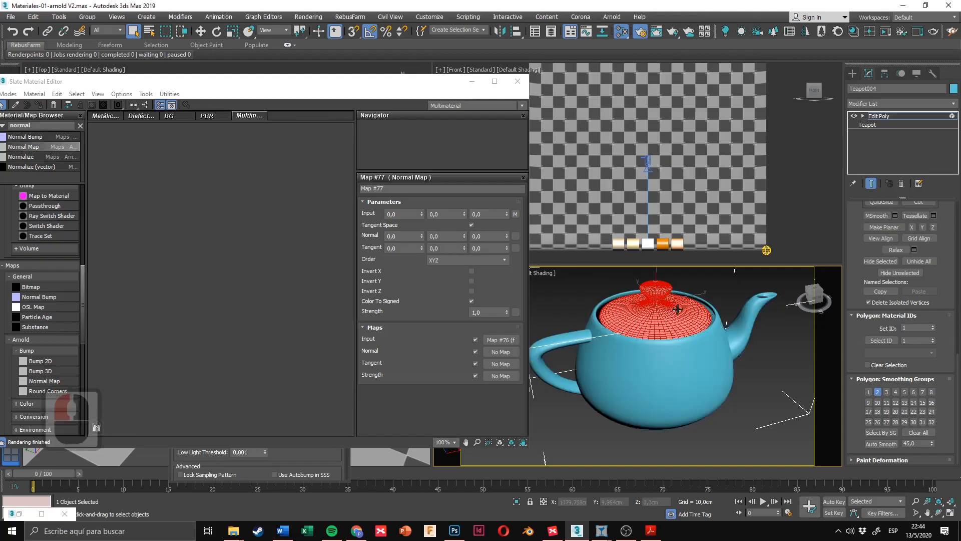
pyautogui.click(933, 326)
pyautogui.click(761, 380)
pyautogui.hotkey('ctrl', 'a')
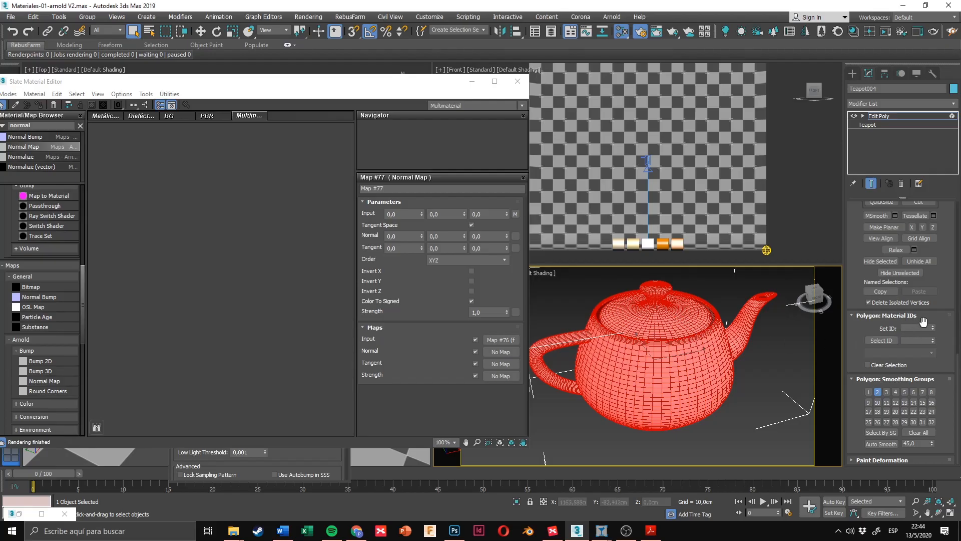
# Step: Check the material IDs of the teapot's body and lid elements, and leave the Edit Poly settings
pyautogui.doubleClick(696, 345)
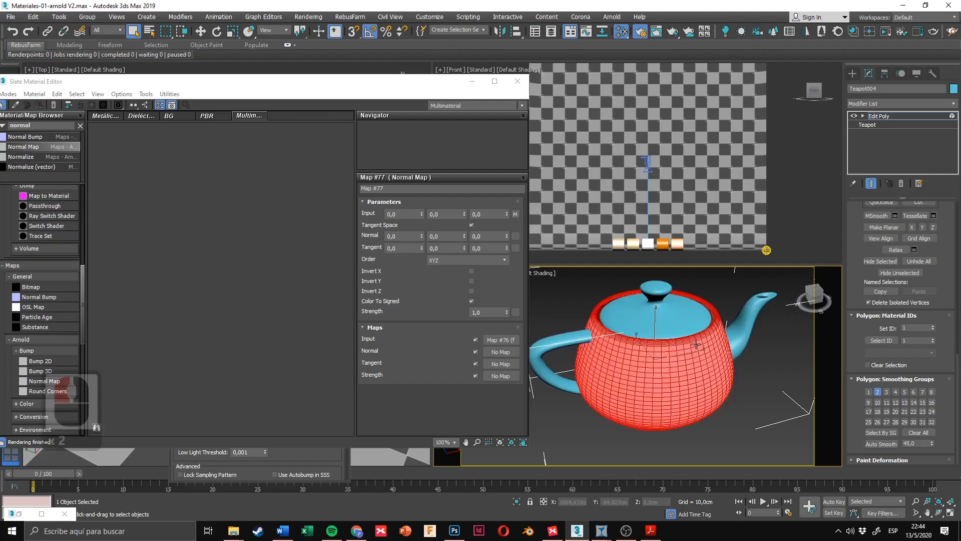
pyautogui.click(916, 328)
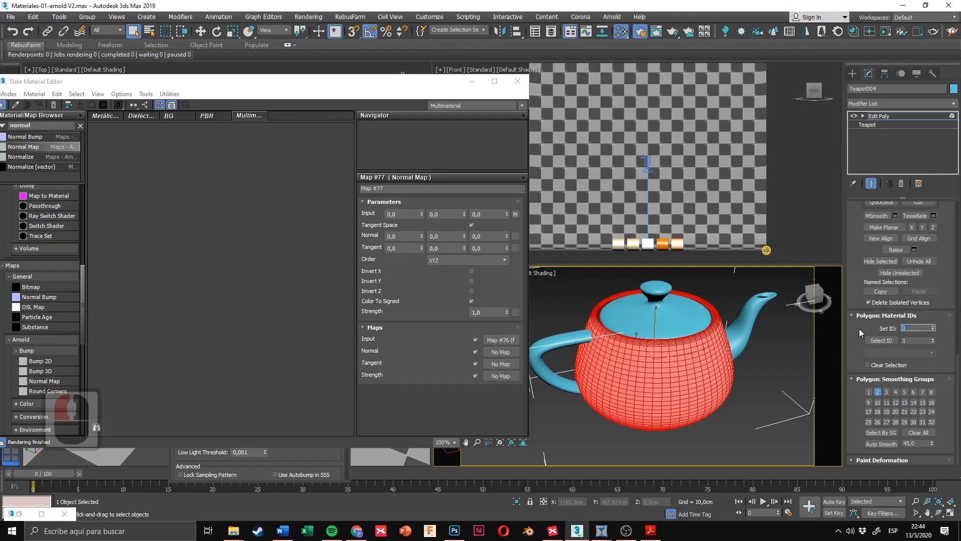
pyautogui.doubleClick(668, 310)
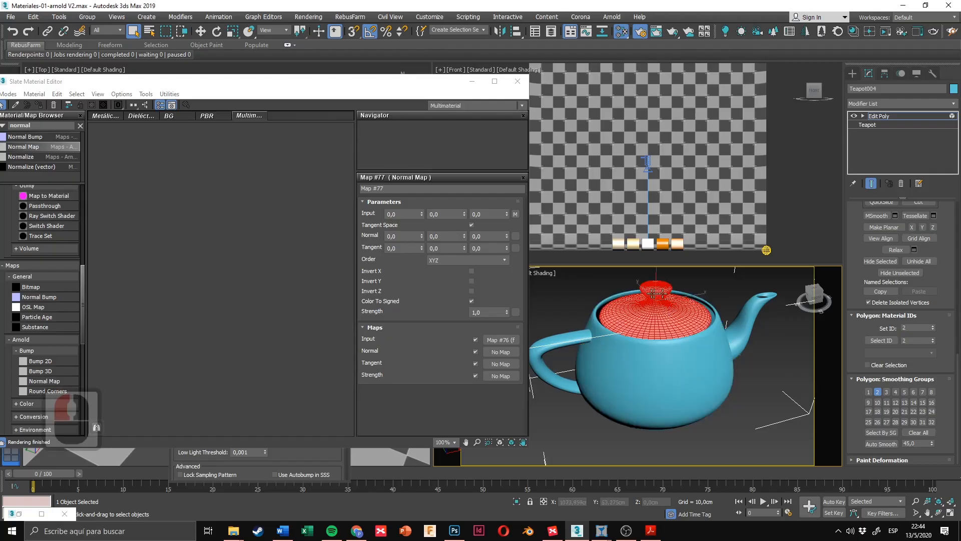
pyautogui.click(910, 329)
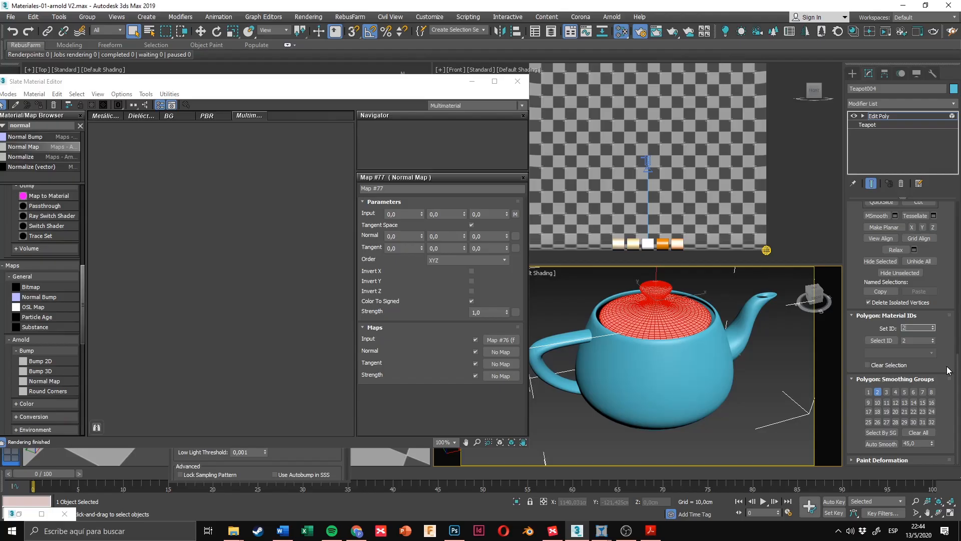
pyautogui.click(857, 77)
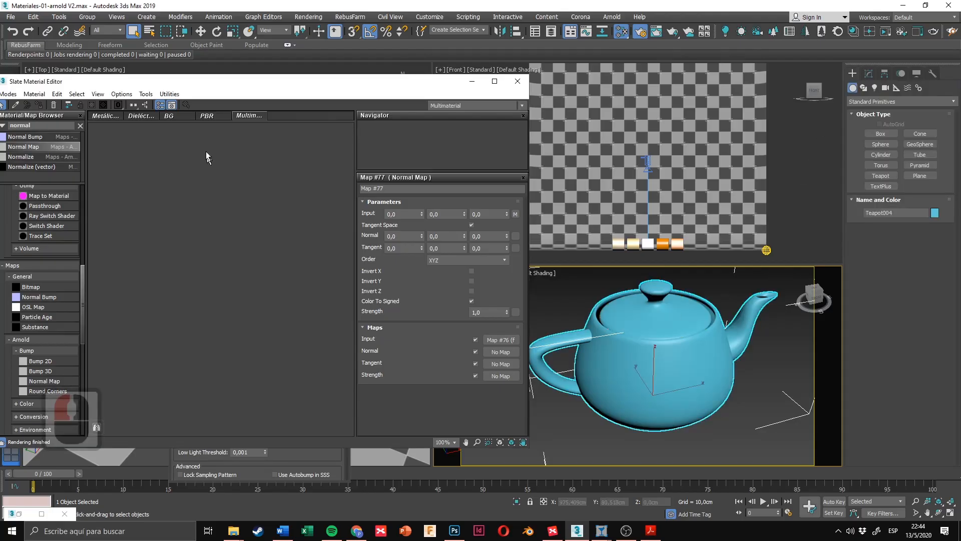
# Step: Search the material browser for "mult", add a Multi/Sub-Object material to the Multimaterial view, and open its parameters
pyautogui.moveTo(260, 88); pyautogui.dragTo(298, 81)
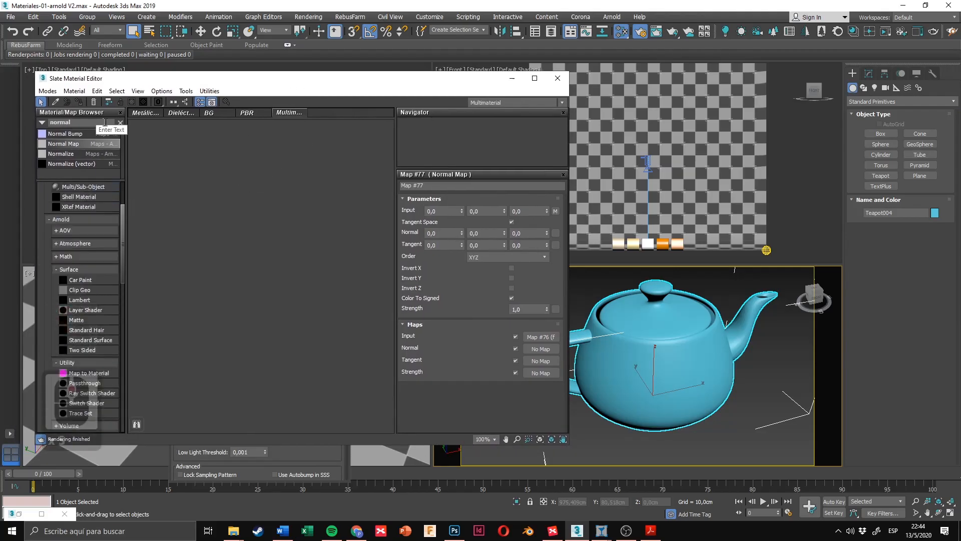
pyautogui.moveTo(94, 123); pyautogui.dragTo(51, 128)
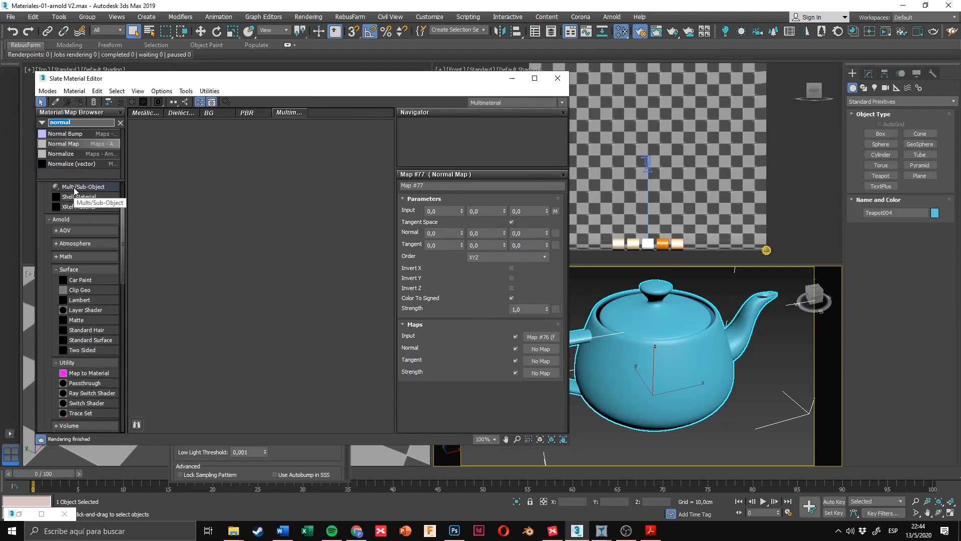
pyautogui.write('mult')
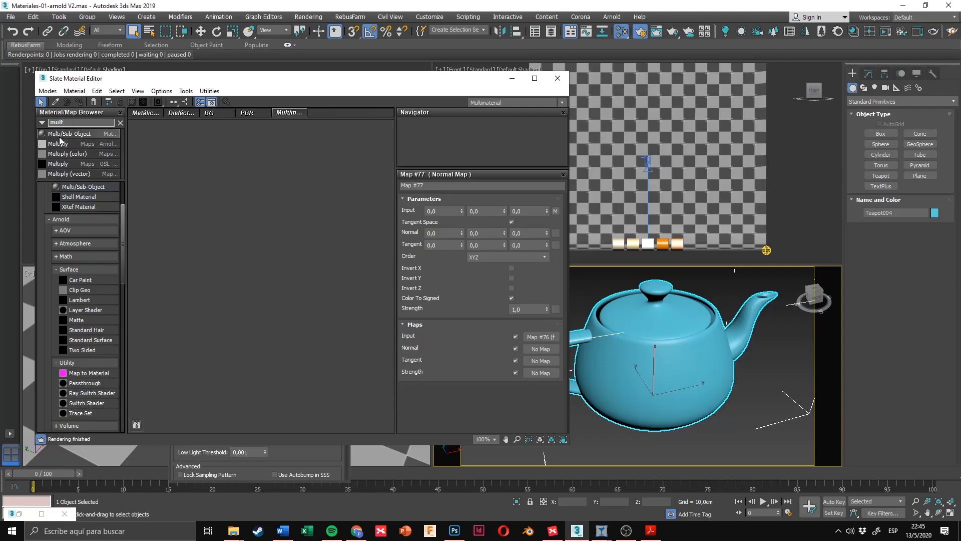
pyautogui.moveTo(61, 137); pyautogui.dragTo(165, 139)
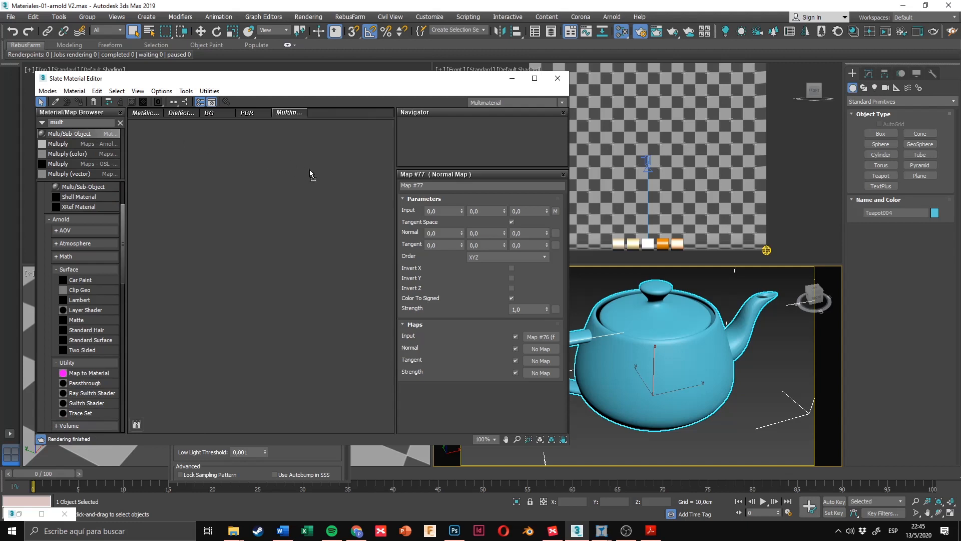
pyautogui.moveTo(310, 174); pyautogui.dragTo(310, 174)
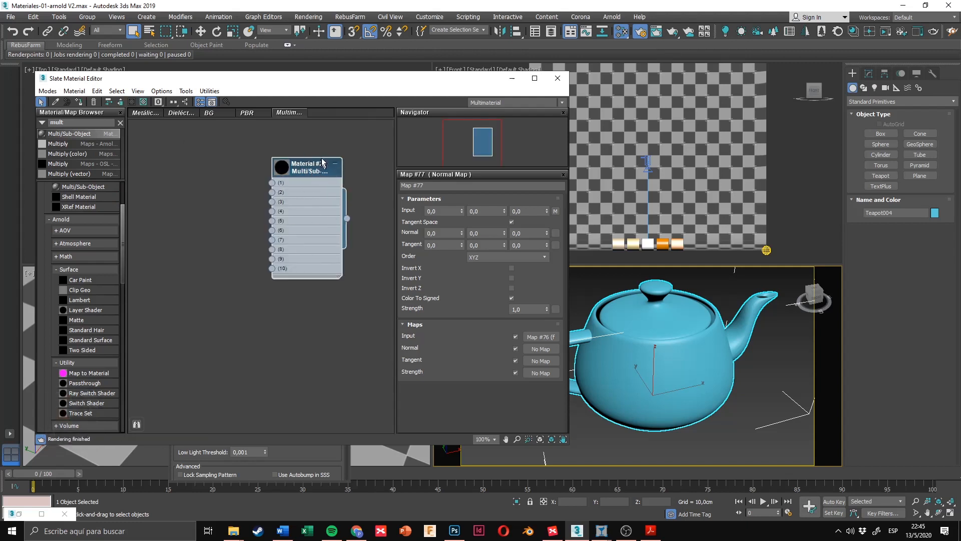
pyautogui.click(315, 165)
pyautogui.moveTo(327, 146); pyautogui.dragTo(321, 170, button='middle')
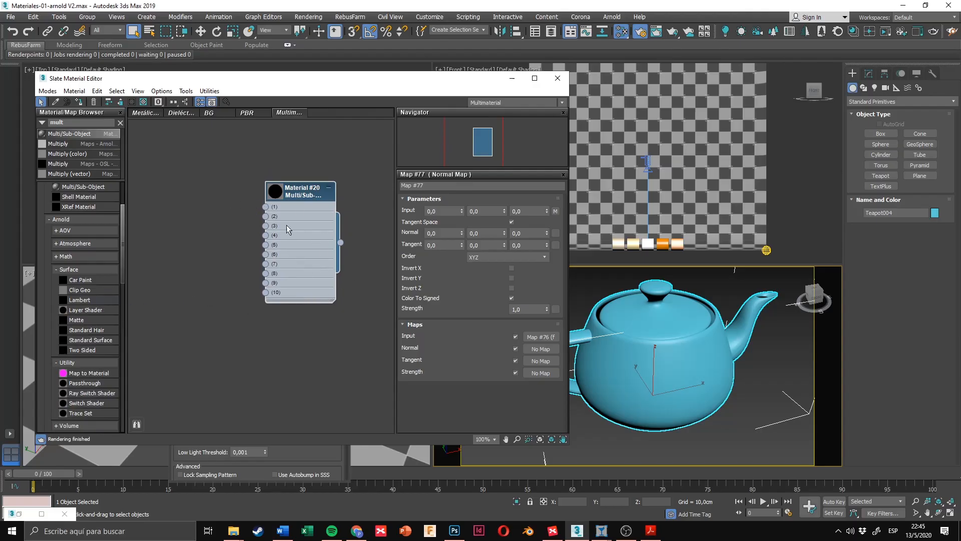
pyautogui.doubleClick(302, 197)
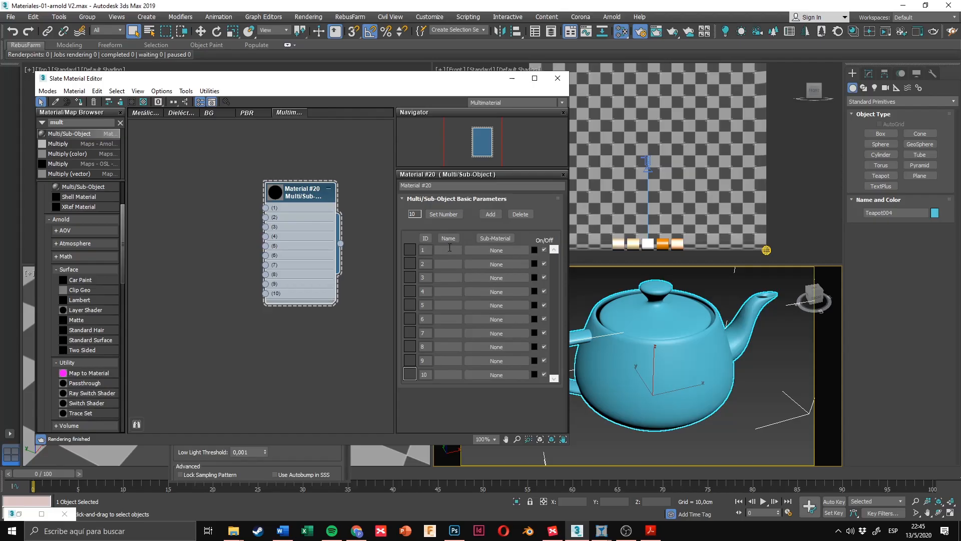
# Step: Try setting the Multi/Sub-Object material's number of materials to 20, and undo the change
pyautogui.click(444, 214)
pyautogui.write('20')
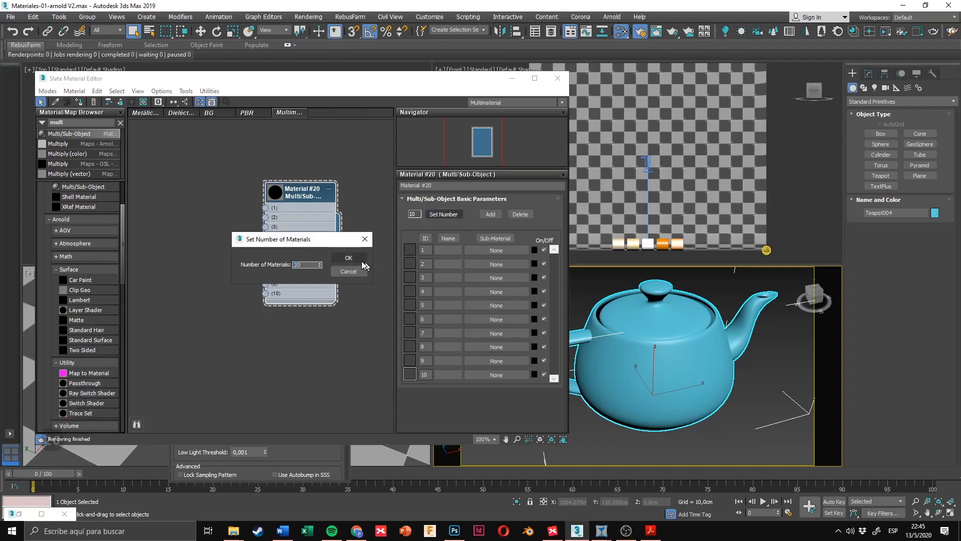
pyautogui.click(349, 258)
pyautogui.click(444, 214)
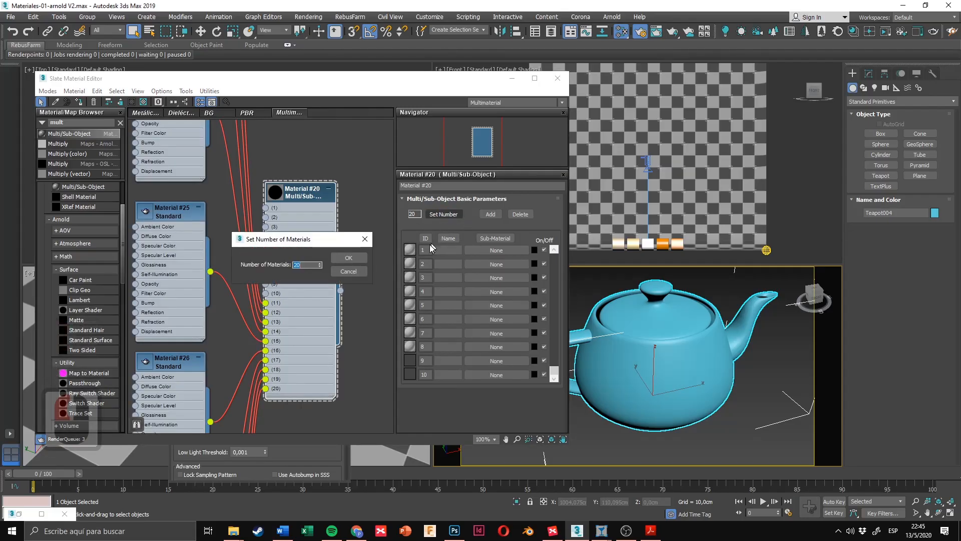
pyautogui.click(349, 271)
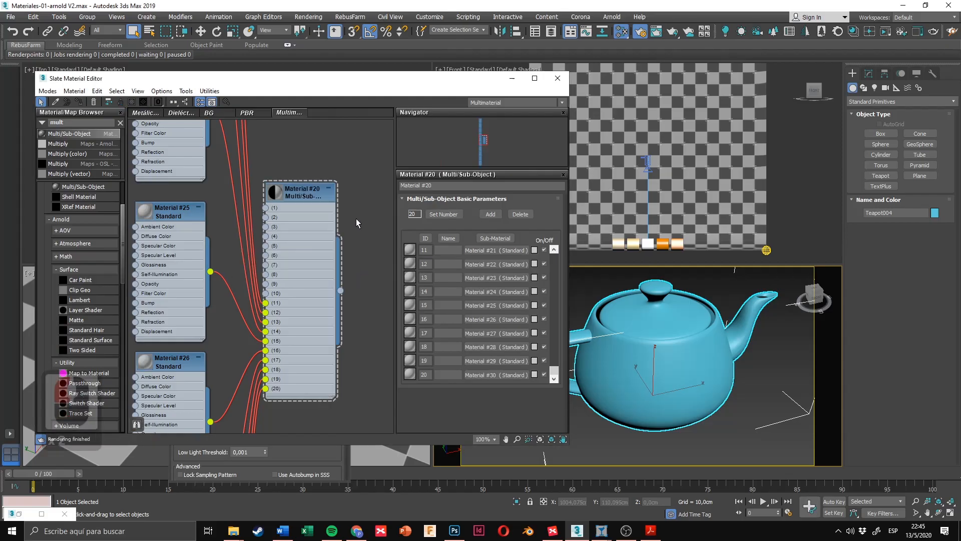
pyautogui.hotkey('ctrl', 'z')
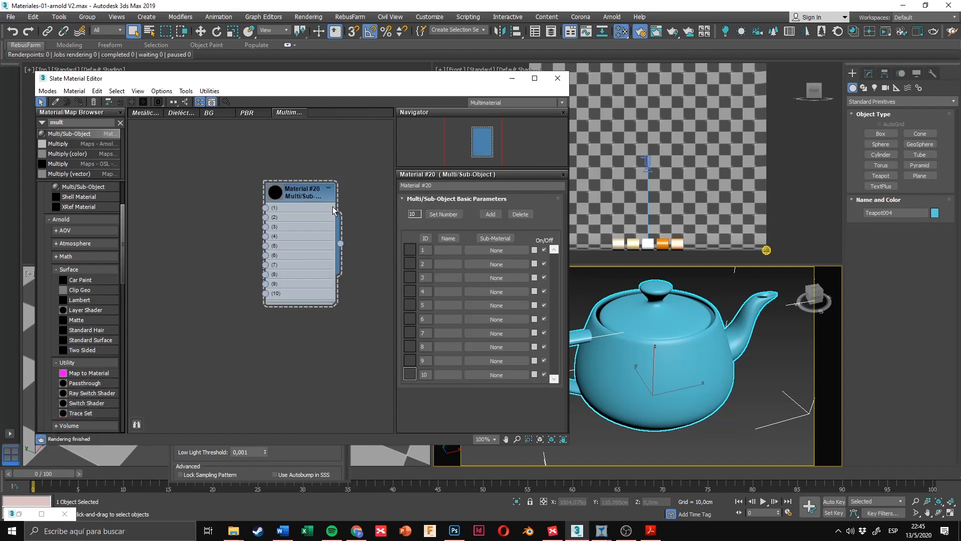
# Step: Bring the Cobre scene material into the Multimaterial view as an instance
pyautogui.scroll(-2, 333, 210)
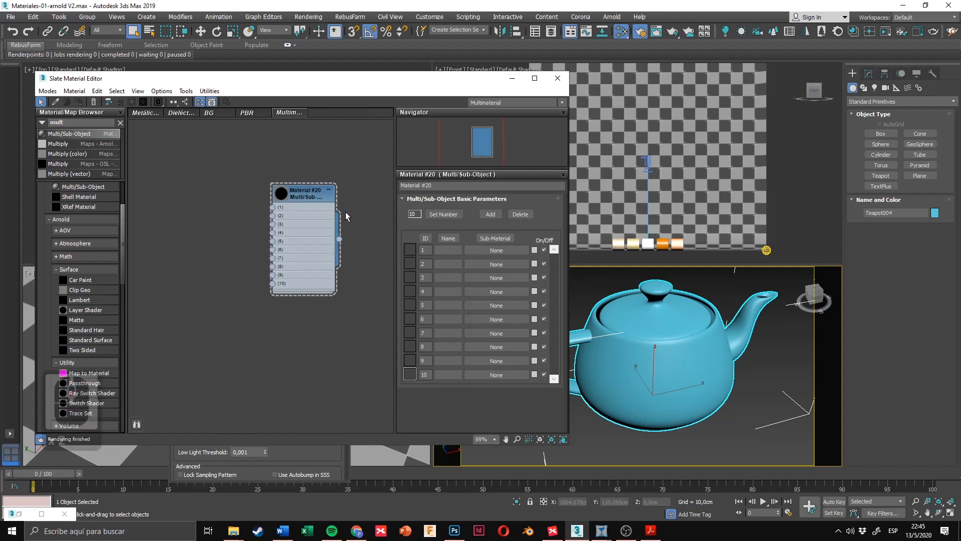
pyautogui.doubleClick(309, 202)
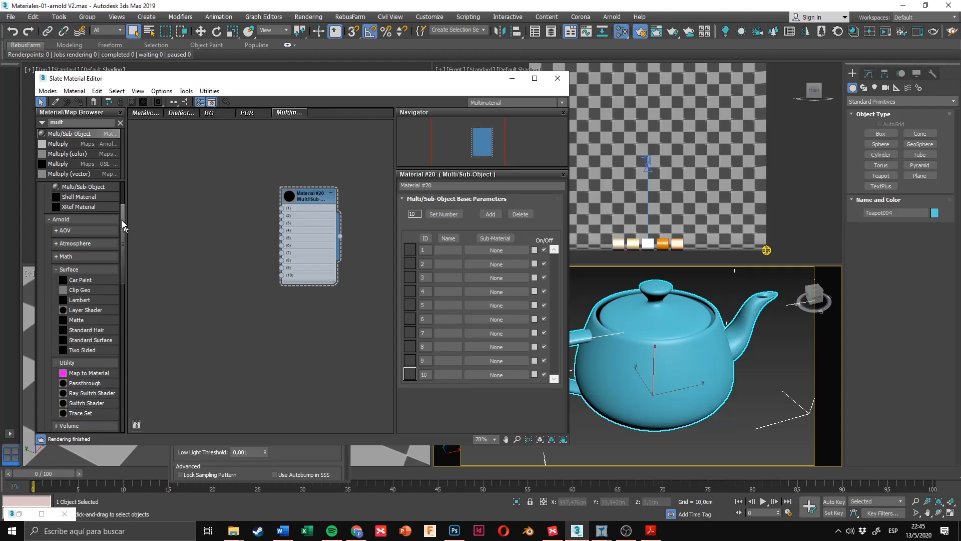
pyautogui.moveTo(122, 213); pyautogui.dragTo(128, 373)
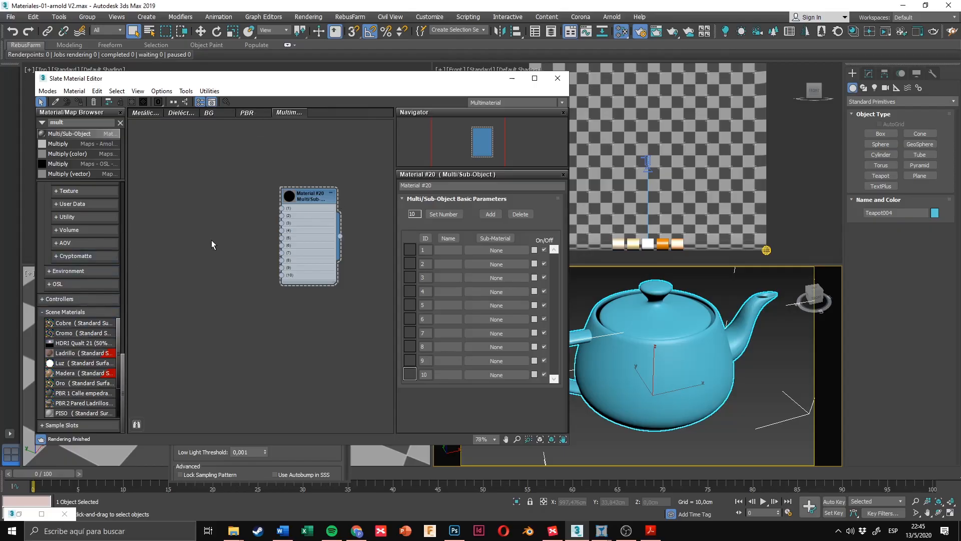
pyautogui.moveTo(62, 326); pyautogui.dragTo(148, 322)
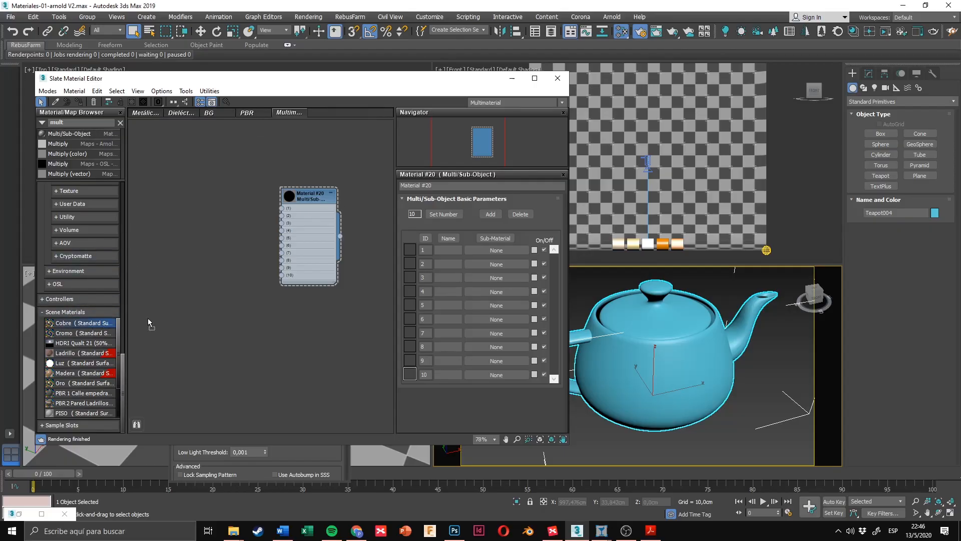
pyautogui.moveTo(187, 223); pyautogui.dragTo(188, 211)
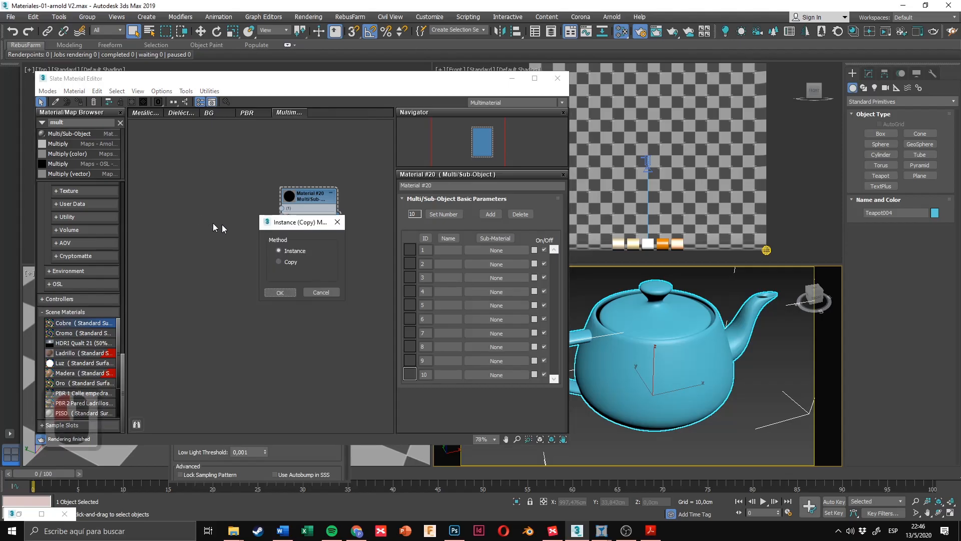
pyautogui.moveTo(280, 226); pyautogui.dragTo(247, 210)
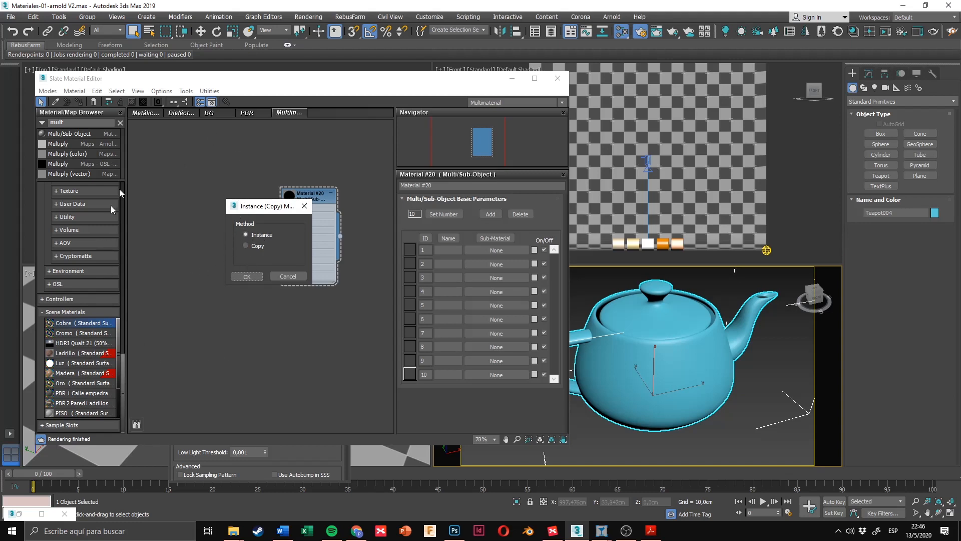
pyautogui.click(258, 249)
pyautogui.click(258, 235)
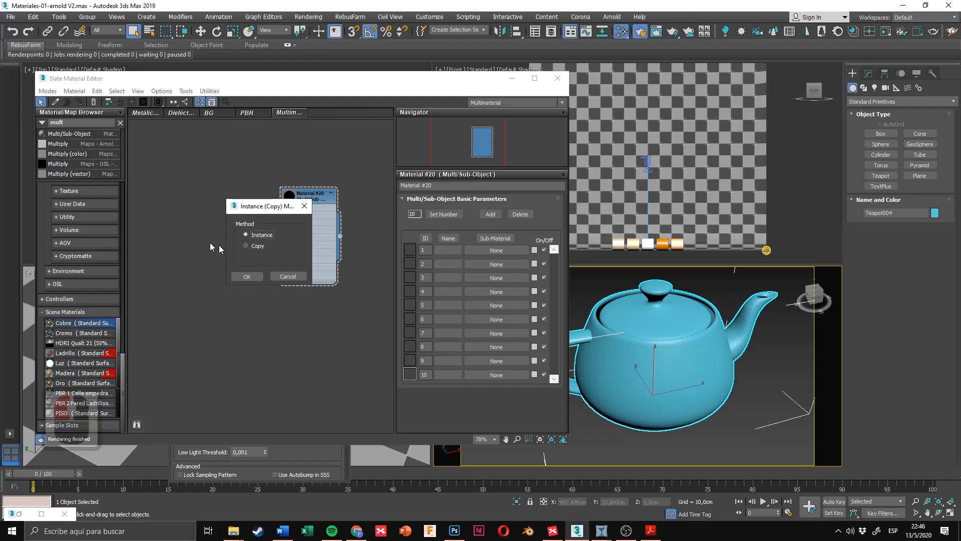
pyautogui.click(256, 275)
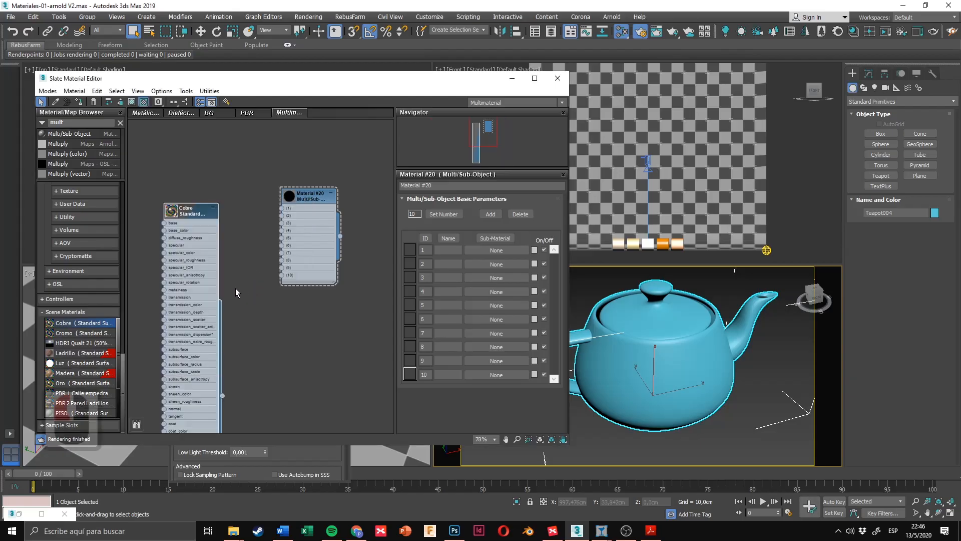
# Step: Move the Cobre node up and connect its output to slot 1 of the Multi/Sub-Object material
pyautogui.moveTo(196, 213); pyautogui.dragTo(188, 118)
pyautogui.moveTo(221, 191); pyautogui.dragTo(238, 236, button='middle')
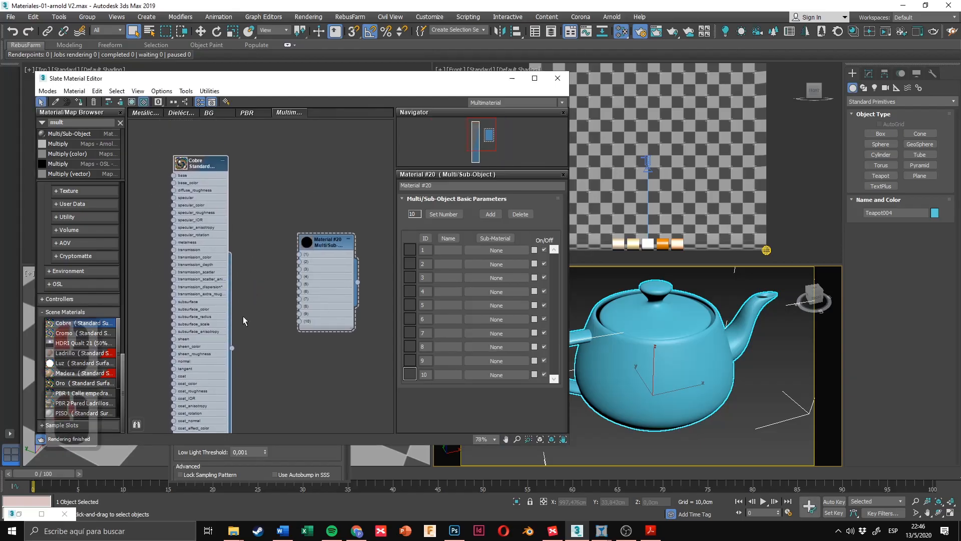
pyautogui.moveTo(232, 348); pyautogui.dragTo(251, 340)
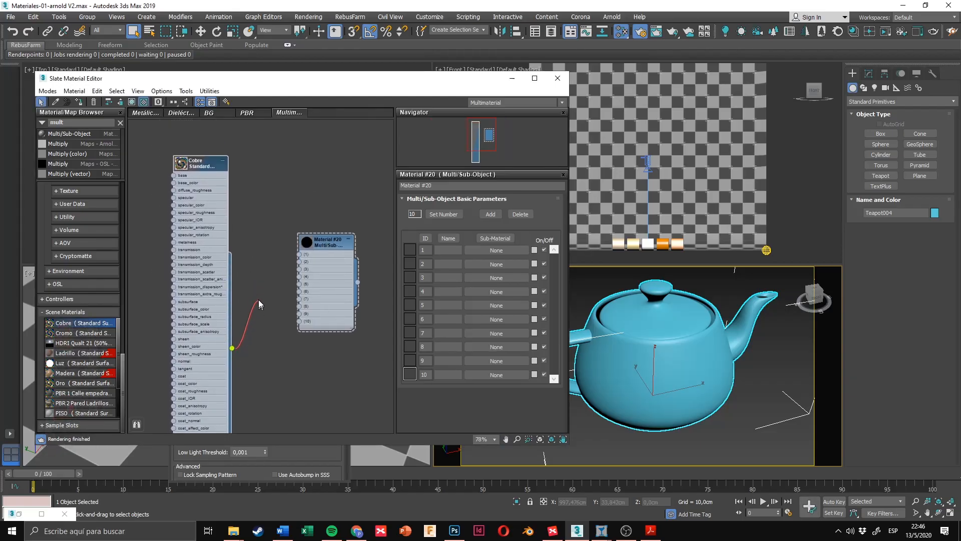
pyautogui.moveTo(256, 258); pyautogui.dragTo(300, 255)
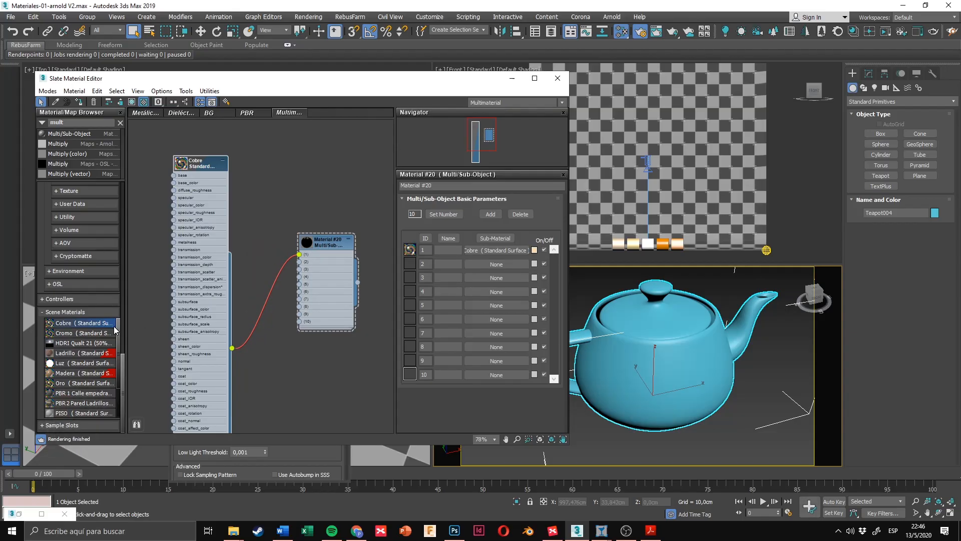
# Step: Bring the Plástico scene material into the Multimaterial view as an instance
pyautogui.scroll(-2, 113, 326)
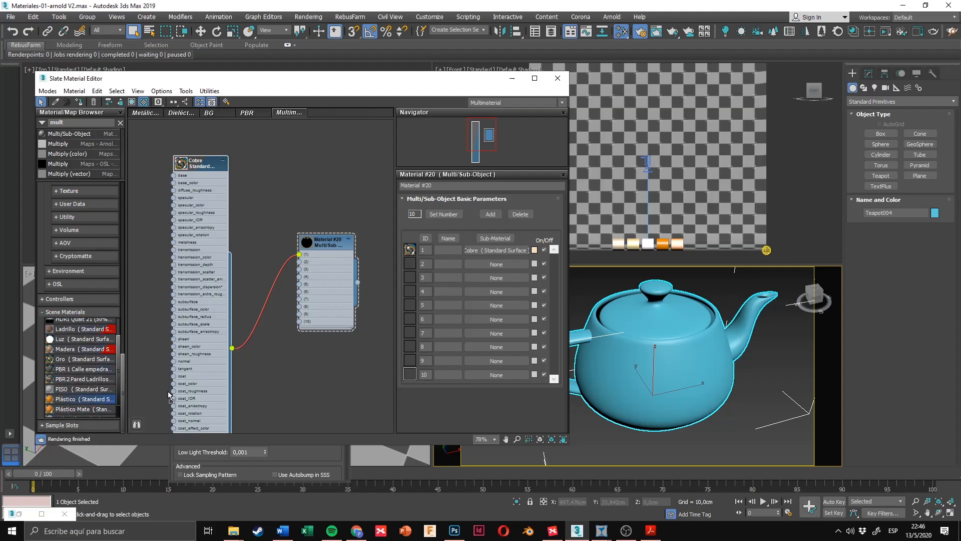
pyautogui.moveTo(266, 369); pyautogui.dragTo(266, 363)
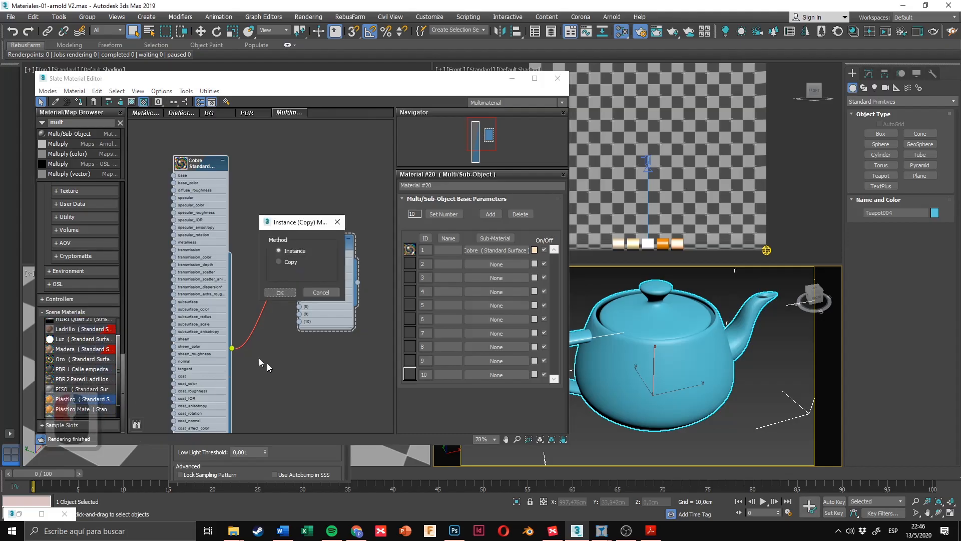
pyautogui.click(284, 293)
# Step: Collapse the Cobre and Plástico nodes and stack them one above the other beside the Multi/Sub-Object node
pyautogui.scroll(-3, 274, 260)
pyautogui.moveTo(258, 222); pyautogui.dragTo(262, 258, button='middle')
pyautogui.moveTo(238, 241)
pyautogui.mouseDown()
pyautogui.moveTo(235, 151)
pyautogui.moveTo(218, 167)
pyautogui.moveTo(250, 230)
pyautogui.moveTo(247, 248)
pyautogui.mouseUp()
pyautogui.click(231, 178)
pyautogui.moveTo(269, 355); pyautogui.dragTo(242, 291)
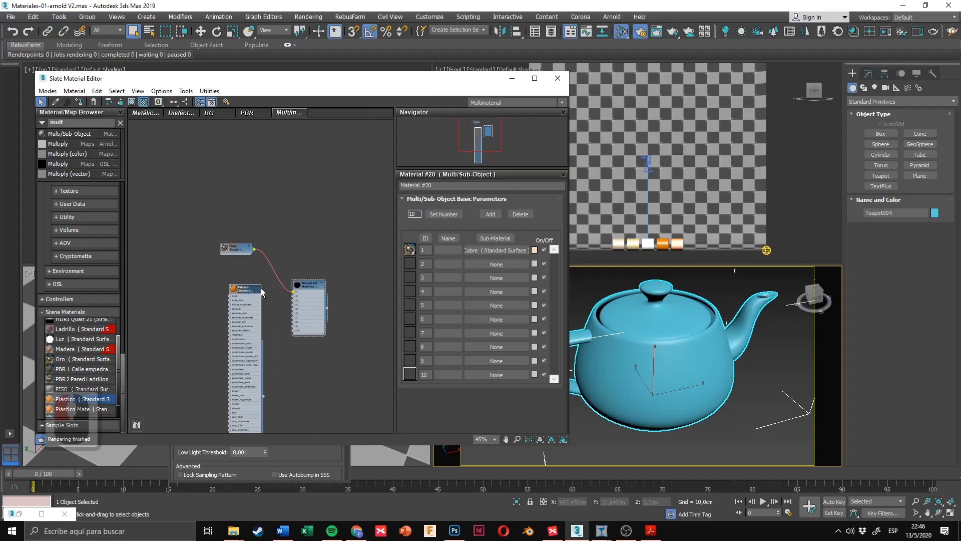
pyautogui.click(257, 287)
pyautogui.scroll(1, 250, 298)
pyautogui.moveTo(249, 297); pyautogui.dragTo(227, 329, button='middle')
pyautogui.scroll(4, 227, 329)
pyautogui.moveTo(230, 317); pyautogui.dragTo(213, 327)
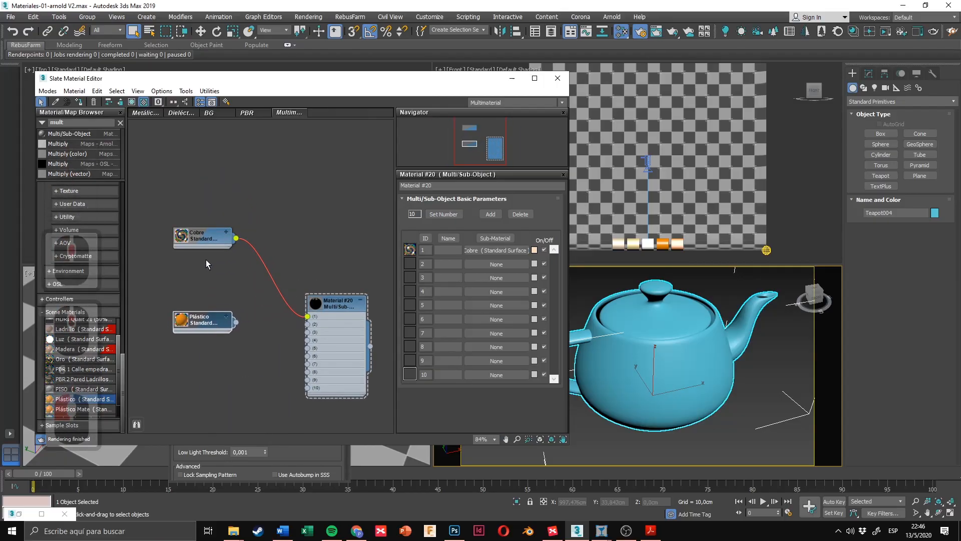
pyautogui.moveTo(206, 242); pyautogui.dragTo(206, 276)
pyautogui.moveTo(230, 291); pyautogui.dragTo(218, 280, button='middle')
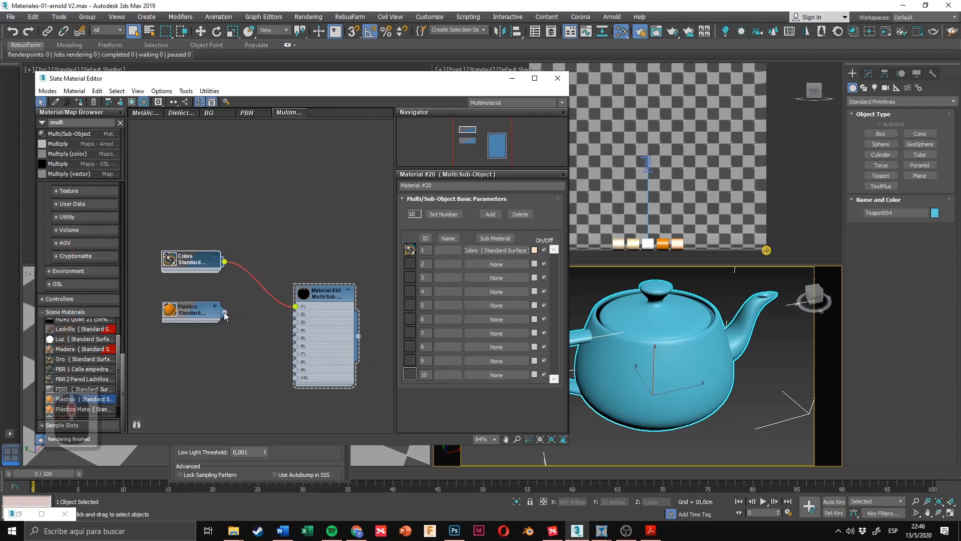
# Step: Connect Plástico to slot 2 of the Multi/Sub-Object material and assign that material to the blue teapot in Perspective
pyautogui.moveTo(224, 312); pyautogui.dragTo(295, 315)
pyautogui.moveTo(344, 269); pyautogui.dragTo(305, 259, button='middle')
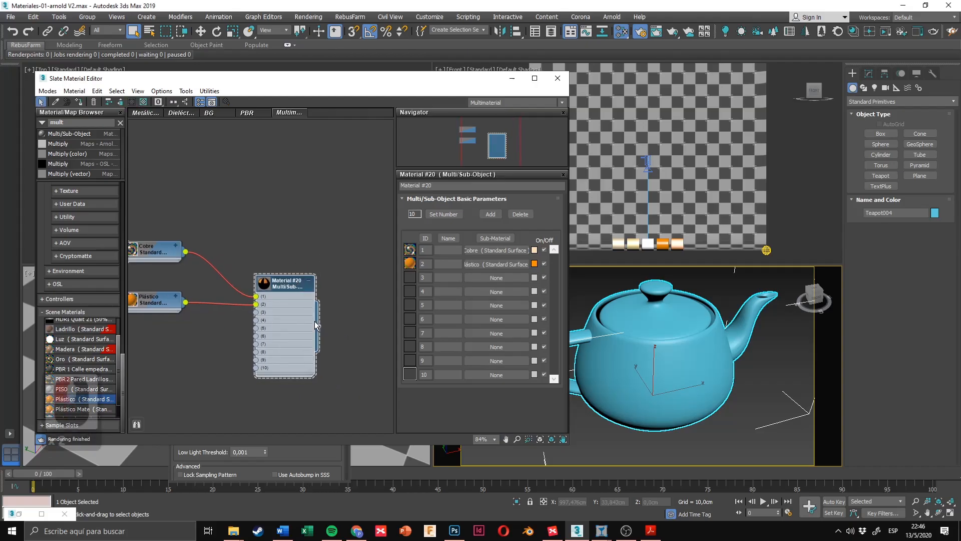
pyautogui.moveTo(319, 326); pyautogui.dragTo(653, 329)
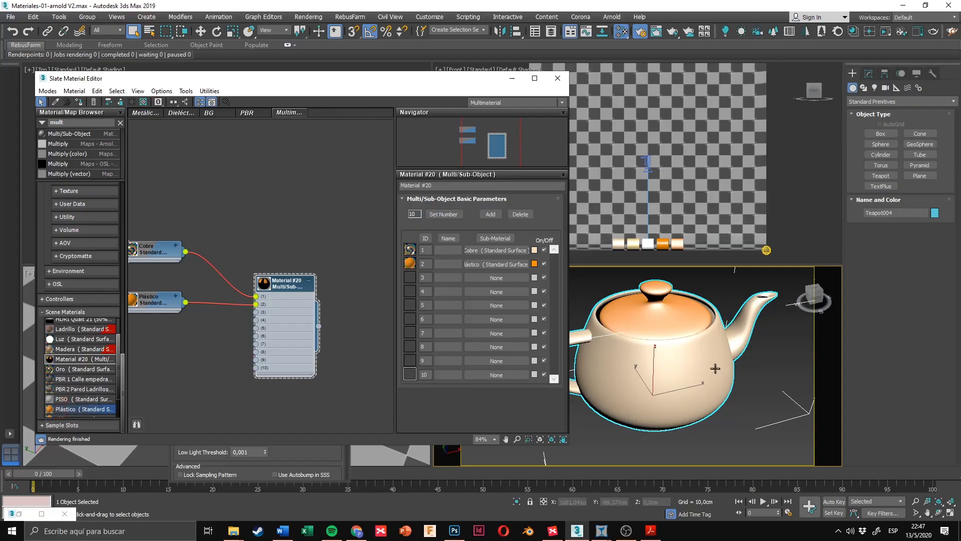
pyautogui.keyDown('alt'); pyautogui.moveTo(715, 368); pyautogui.dragTo(643, 315, button='middle'); pyautogui.keyUp('alt')
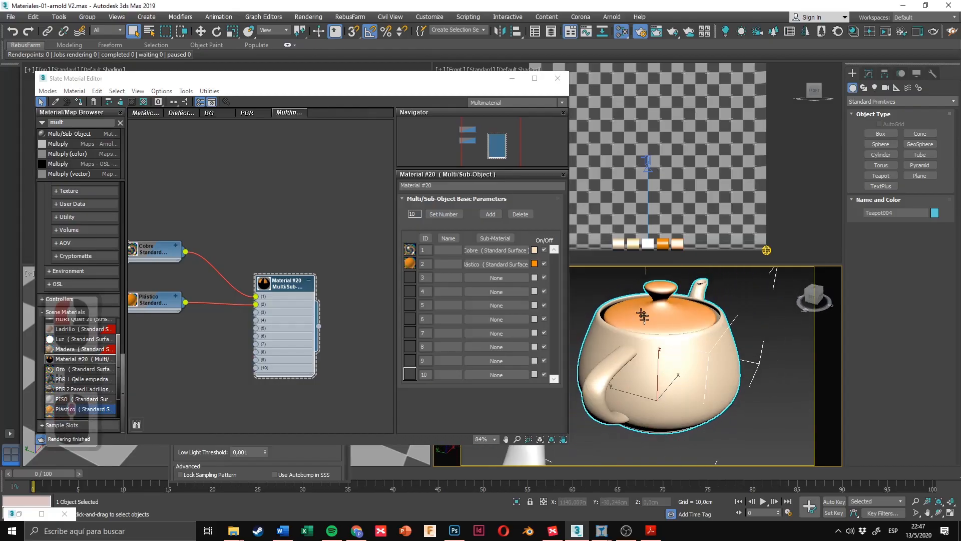
# Step: Bring the Cromo scene material into the Multimaterial view and connect it to slot 1 of the Multi/Sub-Object material in place of Cobre
pyautogui.moveTo(195, 317); pyautogui.dragTo(249, 295, button='middle')
pyautogui.scroll(2, 70, 343)
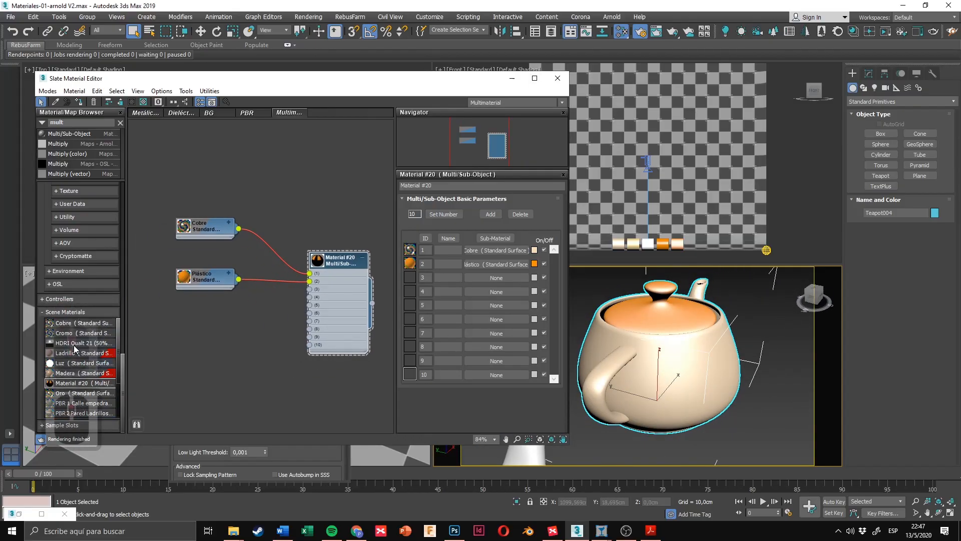
pyautogui.moveTo(221, 224); pyautogui.dragTo(150, 178)
pyautogui.click(281, 293)
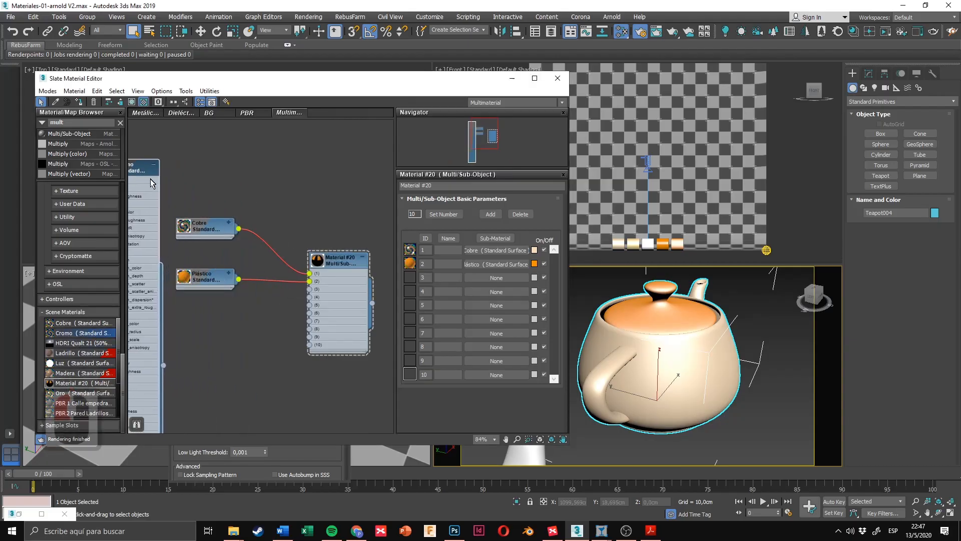
pyautogui.moveTo(163, 364); pyautogui.dragTo(309, 273)
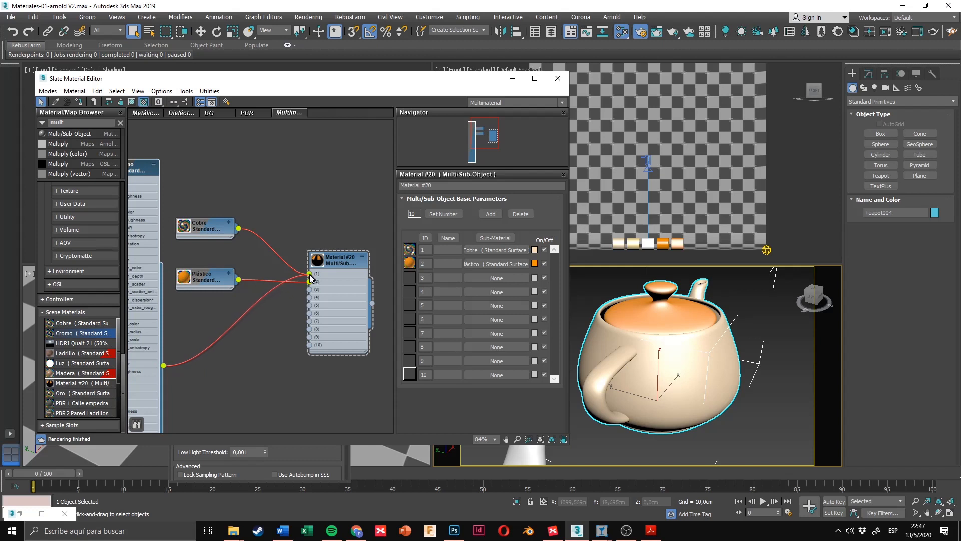
pyautogui.moveTo(217, 337); pyautogui.dragTo(251, 331, button='middle')
pyautogui.scroll(-4, 577, 349)
pyautogui.keyDown('alt'); pyautogui.moveTo(684, 346); pyautogui.dragTo(687, 325, button='middle'); pyautogui.keyUp('alt')
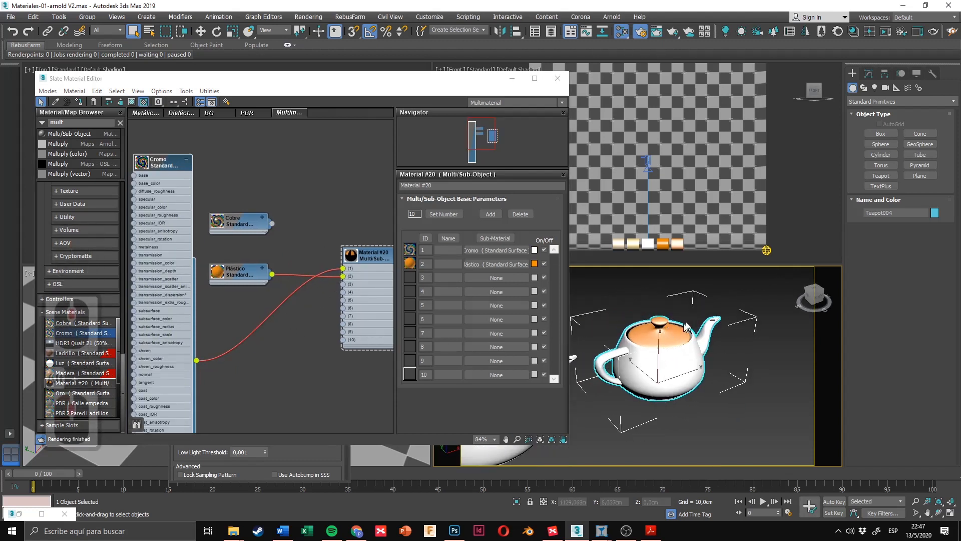
# Step: Collapse the Cromo node, delete the disconnected Cobre node and place Cromo above Plástico
pyautogui.moveTo(203, 200); pyautogui.dragTo(215, 220, button='middle')
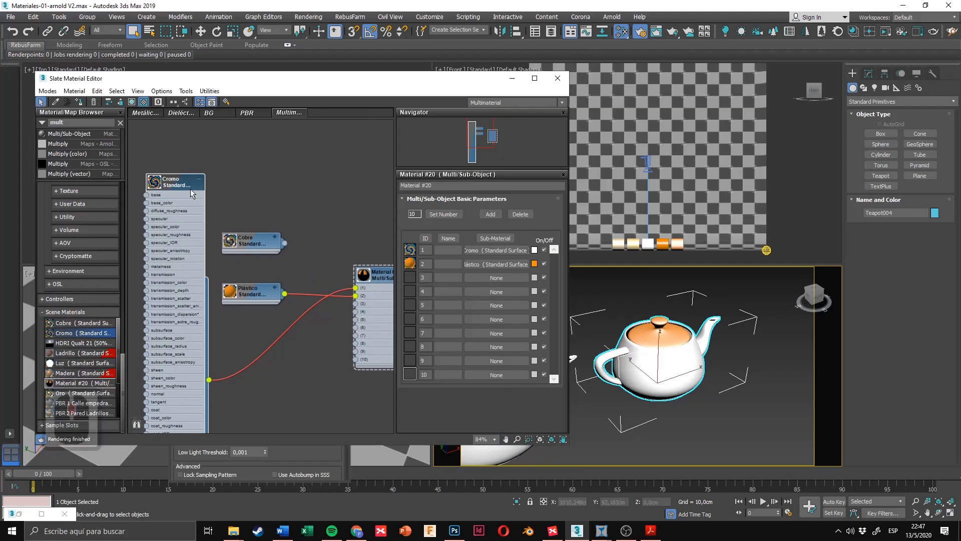
pyautogui.click(198, 179)
pyautogui.moveTo(186, 190); pyautogui.dragTo(228, 258)
pyautogui.press('Delete')
pyautogui.scroll(2, 292, 277)
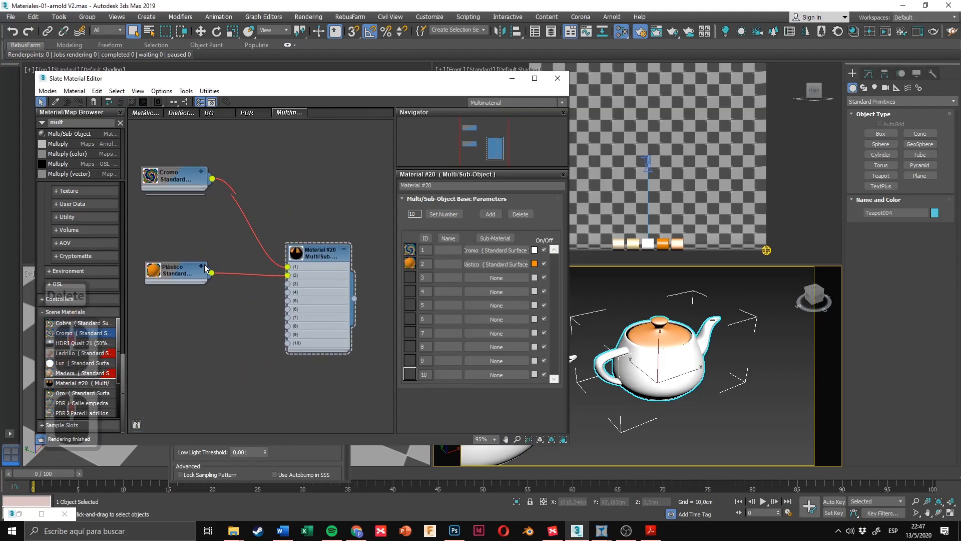
# Step: Try Plástico in slot 1 and Cromo in slot 2 of the Multi/Sub-Object material, and restore Cromo to slot 1 and Plástico to slot 2
pyautogui.moveTo(293, 276); pyautogui.dragTo(292, 267)
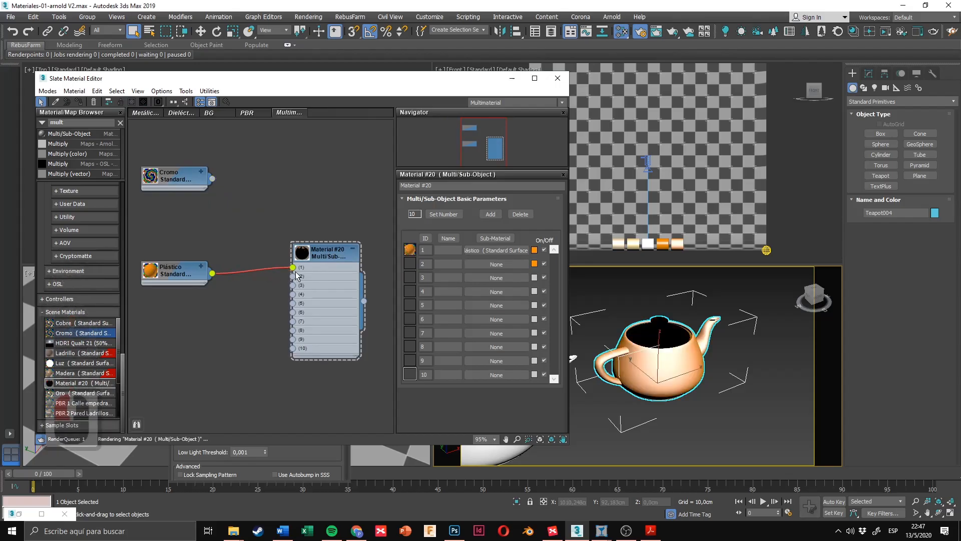
pyautogui.moveTo(229, 203); pyautogui.dragTo(293, 276)
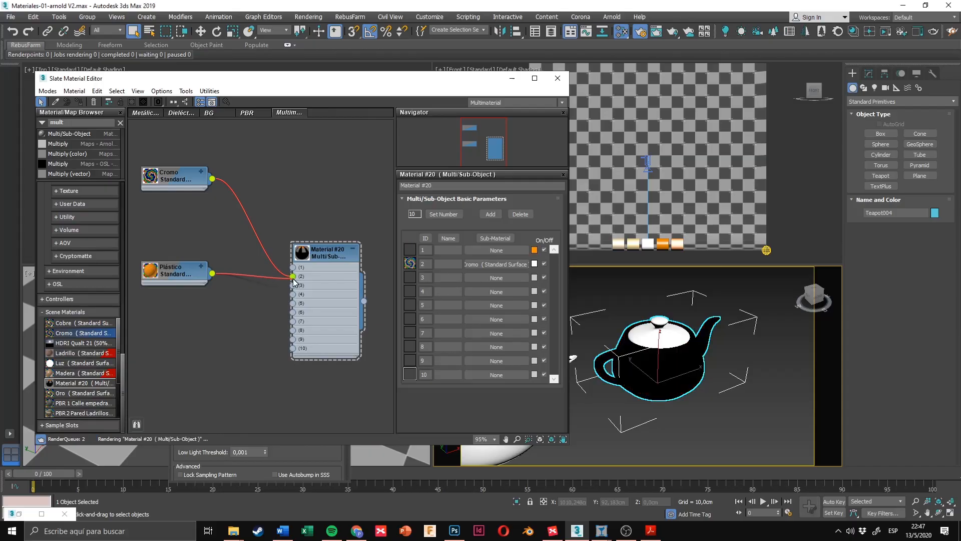
pyautogui.moveTo(214, 181); pyautogui.dragTo(293, 267)
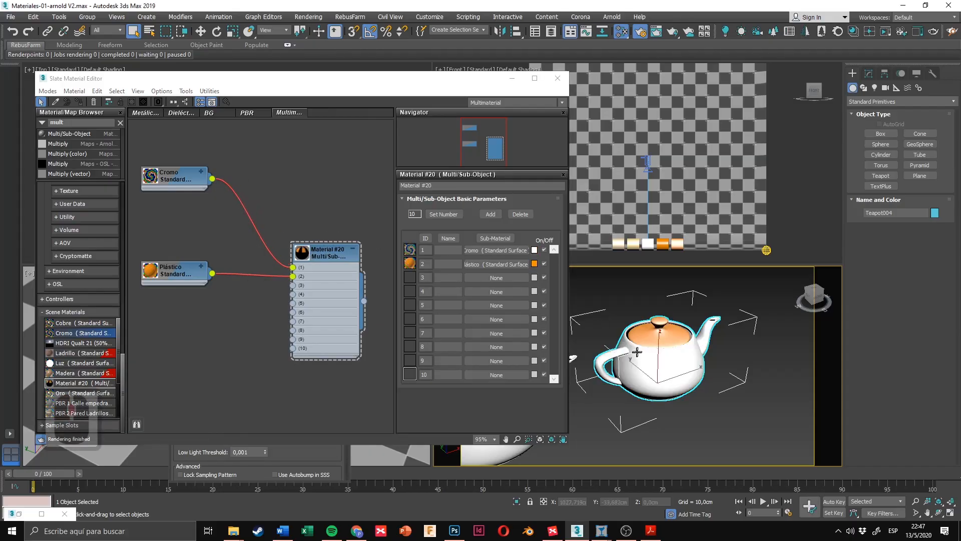
pyautogui.scroll(5, 659, 346)
pyautogui.scroll(-5, 671, 342)
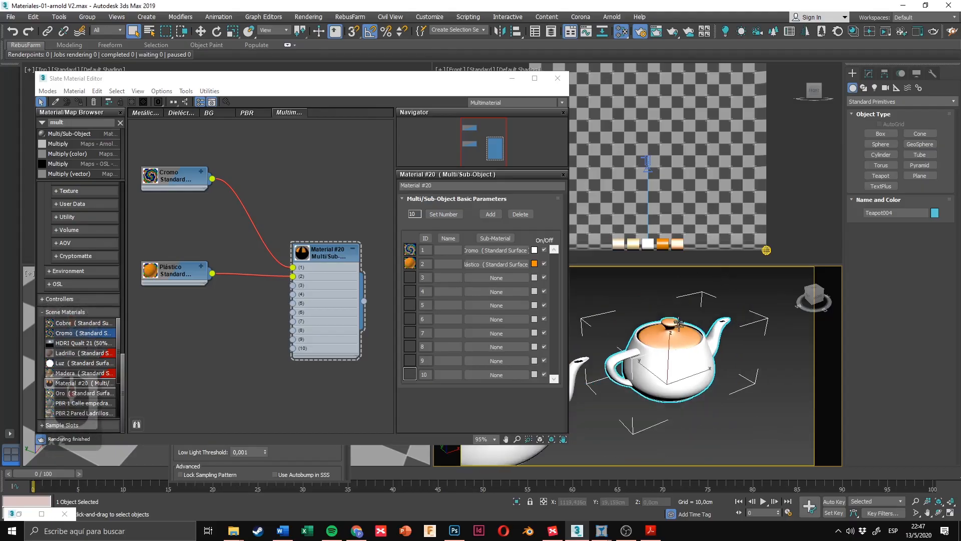
# Step: Detach the lid polygons from the selected teapot's Edit Poly modifier as a separate object
pyautogui.click(874, 74)
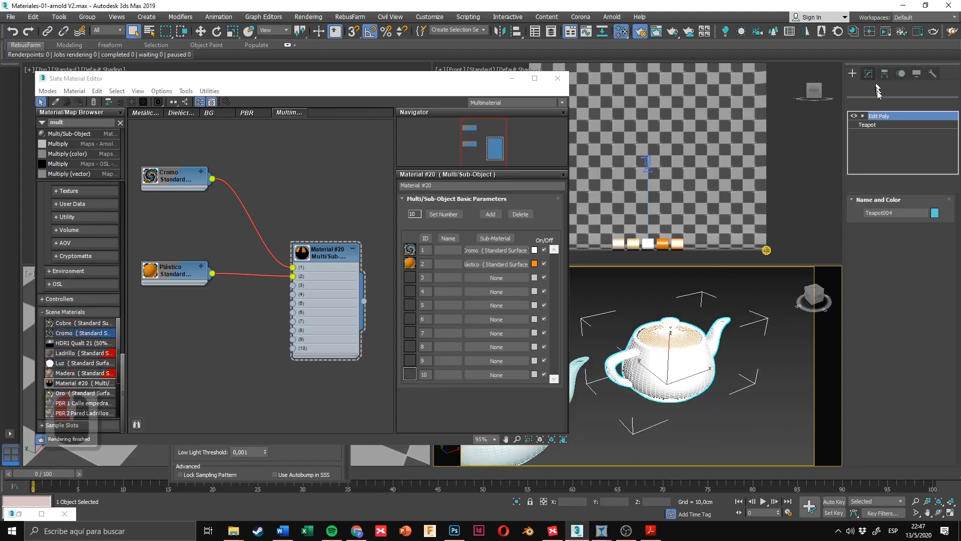
pyautogui.press('4')
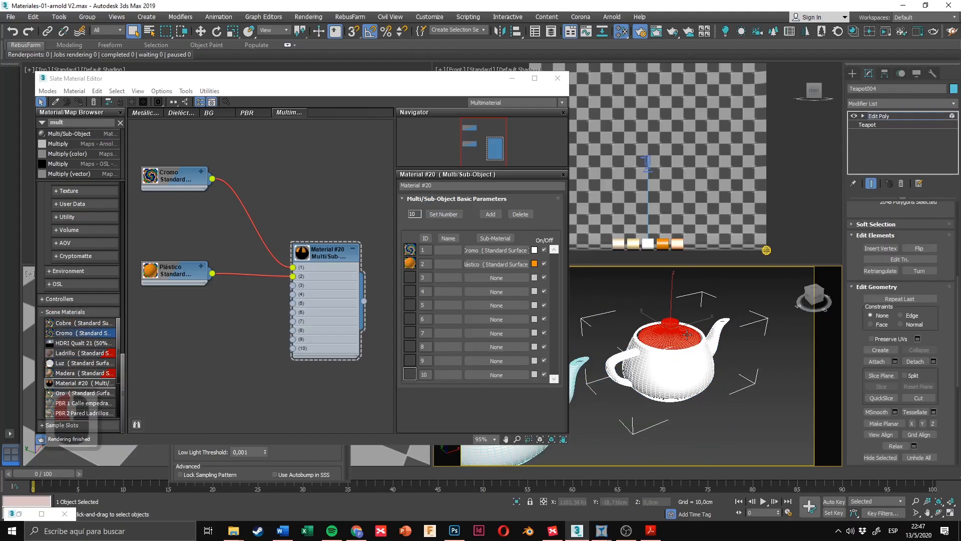
pyautogui.moveTo(682, 337); pyautogui.dragTo(673, 351, button='middle')
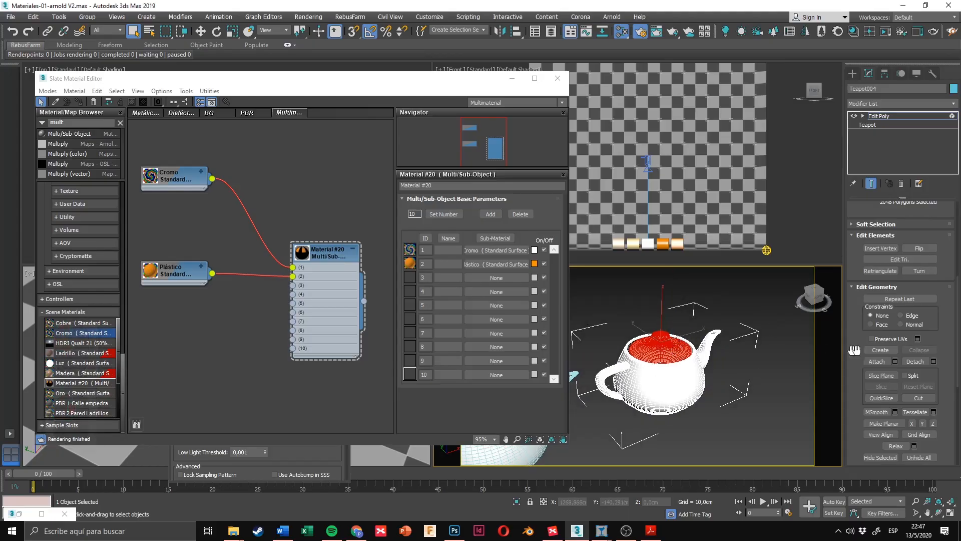
pyautogui.scroll(-3, 934, 340)
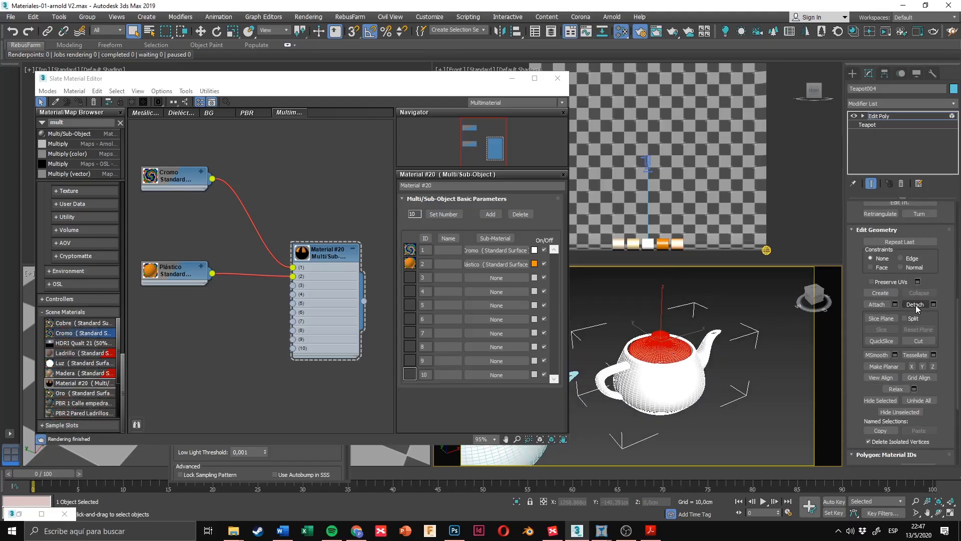
pyautogui.click(915, 305)
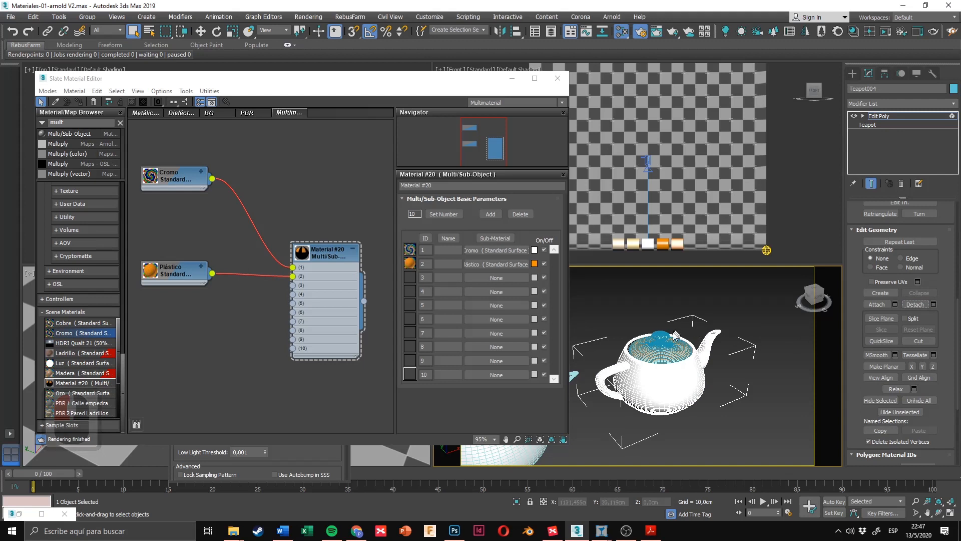
# Step: Try to move the detached lid sideways away from the teapot body
pyautogui.scroll(-3, 695, 343)
pyautogui.keyDown('alt'); pyautogui.moveTo(695, 344); pyautogui.dragTo(691, 346, button='middle'); pyautogui.keyUp('alt')
pyautogui.click(853, 74)
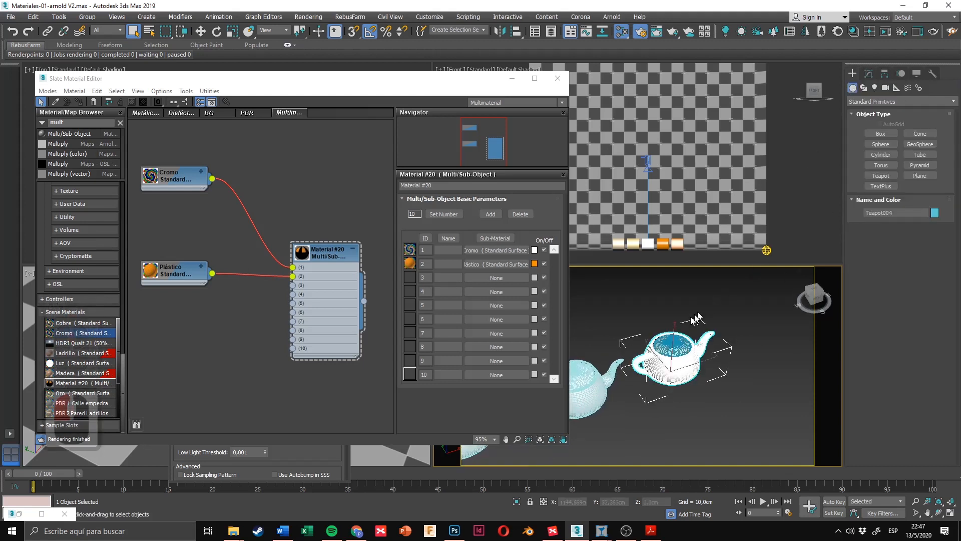
pyautogui.click(663, 346)
pyautogui.rightClick(663, 346)
pyautogui.click(721, 352)
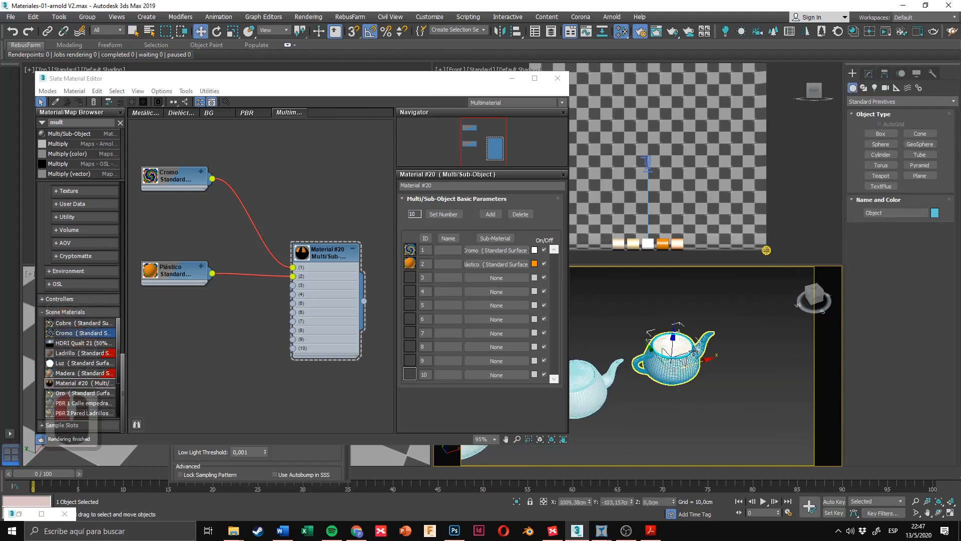
pyautogui.moveTo(708, 363); pyautogui.dragTo(775, 350)
pyautogui.rightClick(774, 350)
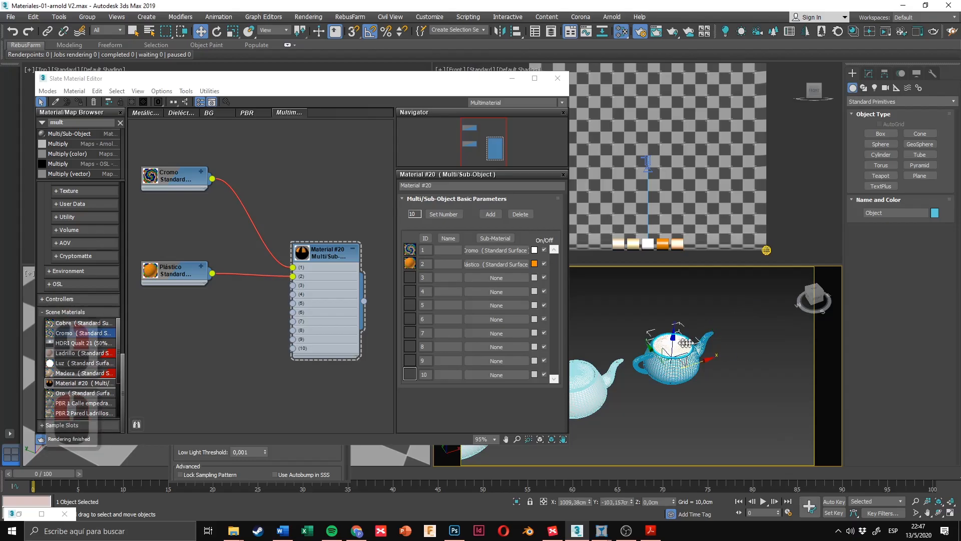
pyautogui.scroll(5, 684, 343)
pyautogui.keyDown('alt'); pyautogui.moveTo(686, 348); pyautogui.dragTo(725, 331, button='middle'); pyautogui.keyUp('alt')
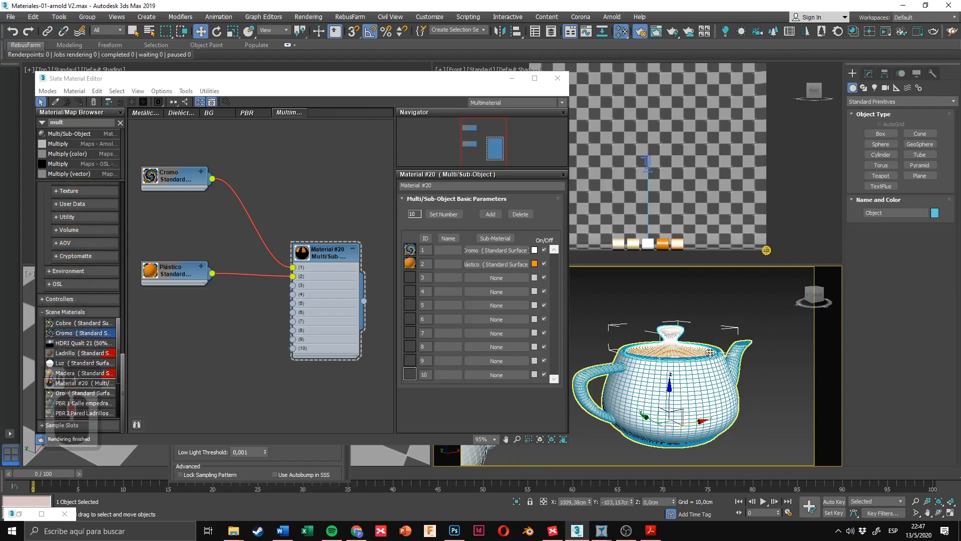
# Step: Select the teapot body and its detached lid together in Perspective
pyautogui.click(613, 462)
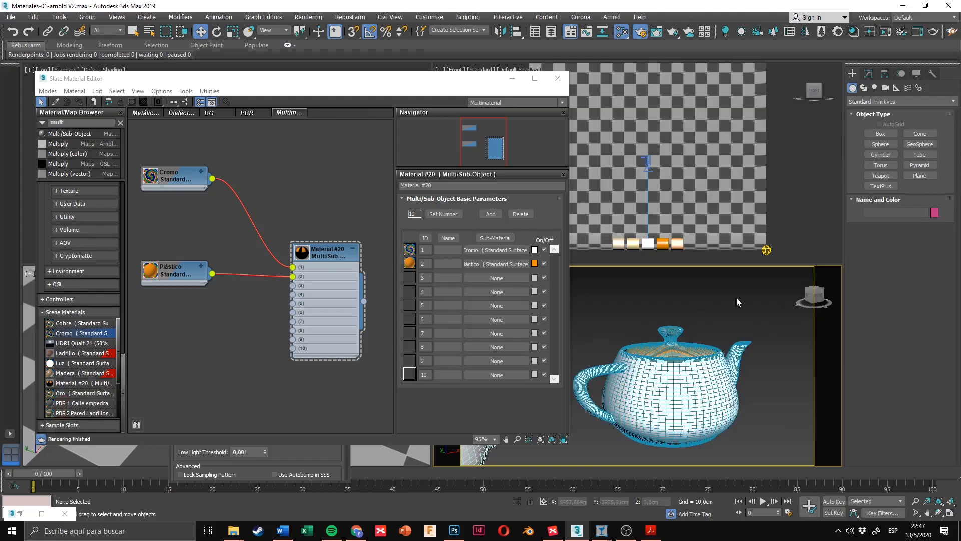
pyautogui.moveTo(726, 317); pyautogui.dragTo(666, 407)
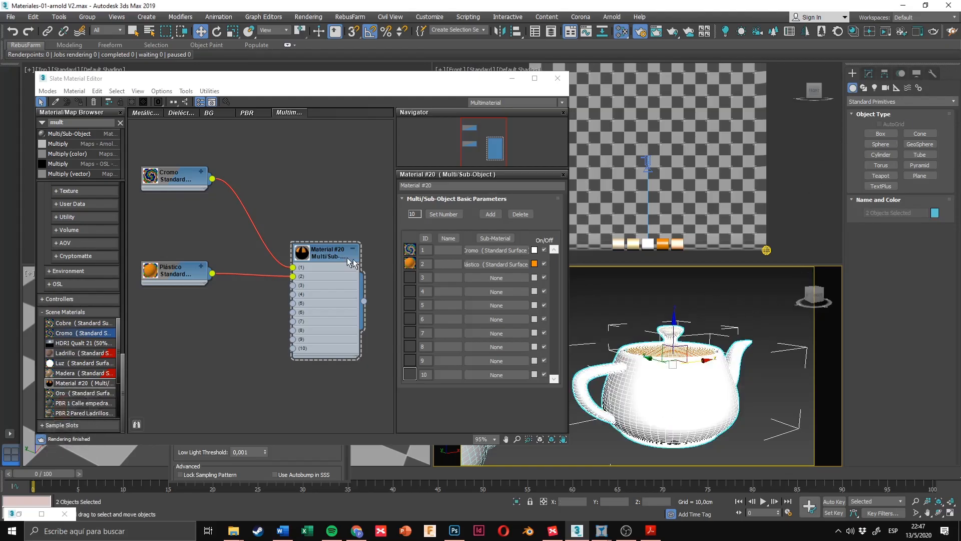
pyautogui.scroll(-3, 746, 315)
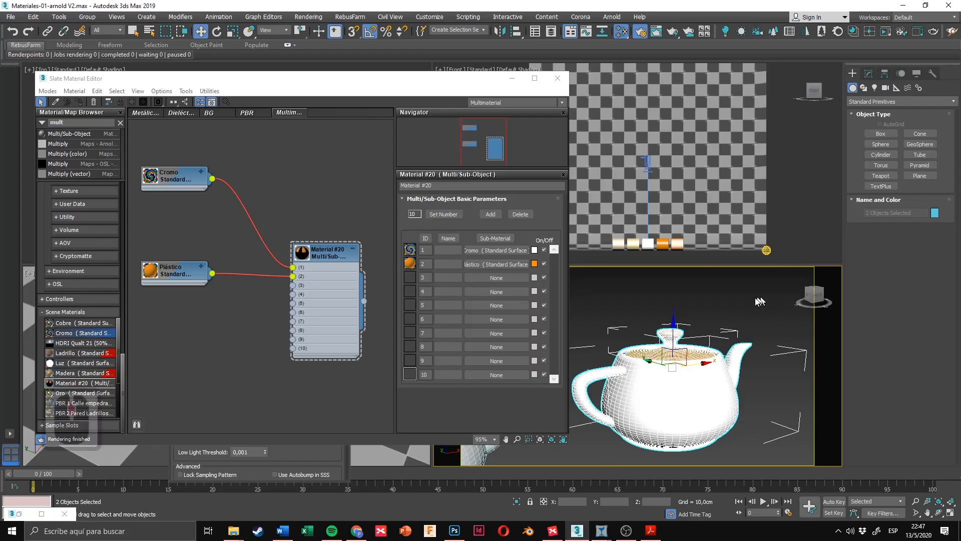
# Step: Create a large box beside the teapot in Perspective and move it clear of the teapot
pyautogui.click(882, 134)
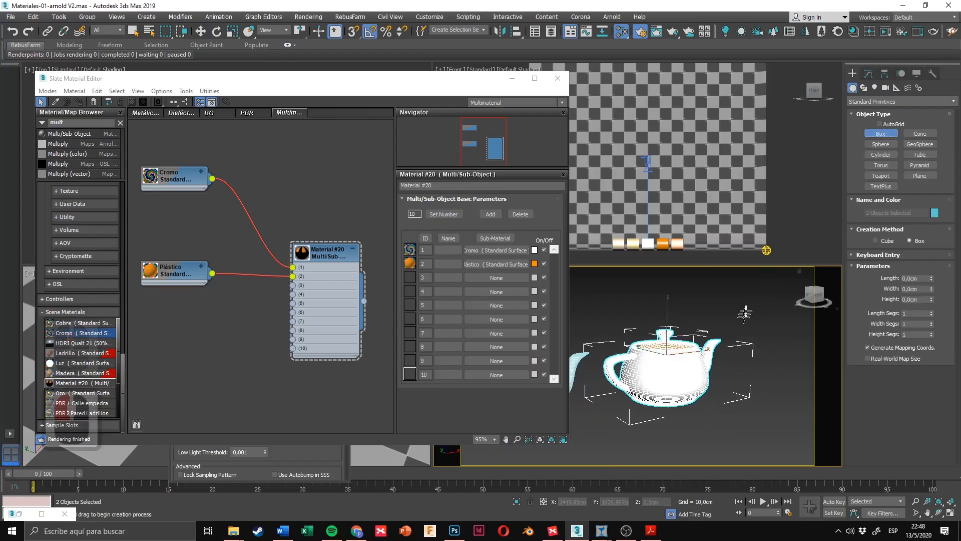
pyautogui.keyDown('alt'); pyautogui.moveTo(744, 313); pyautogui.dragTo(745, 353, button='middle'); pyautogui.keyUp('alt')
pyautogui.moveTo(745, 353); pyautogui.dragTo(718, 314, button='middle')
pyautogui.moveTo(718, 332); pyautogui.dragTo(761, 407)
pyautogui.moveTo(691, 332); pyautogui.dragTo(665, 349, button='middle')
pyautogui.press('w')
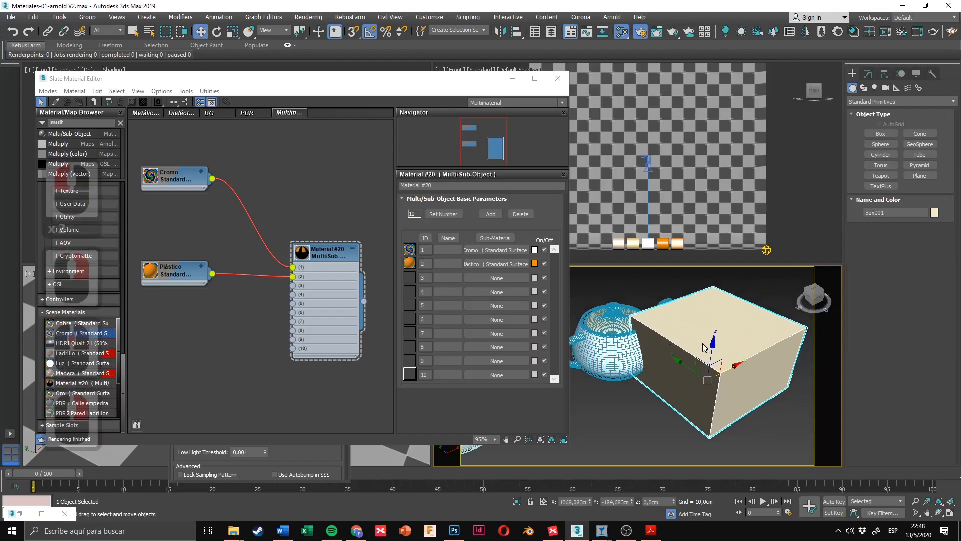
pyautogui.moveTo(707, 373); pyautogui.dragTo(732, 389)
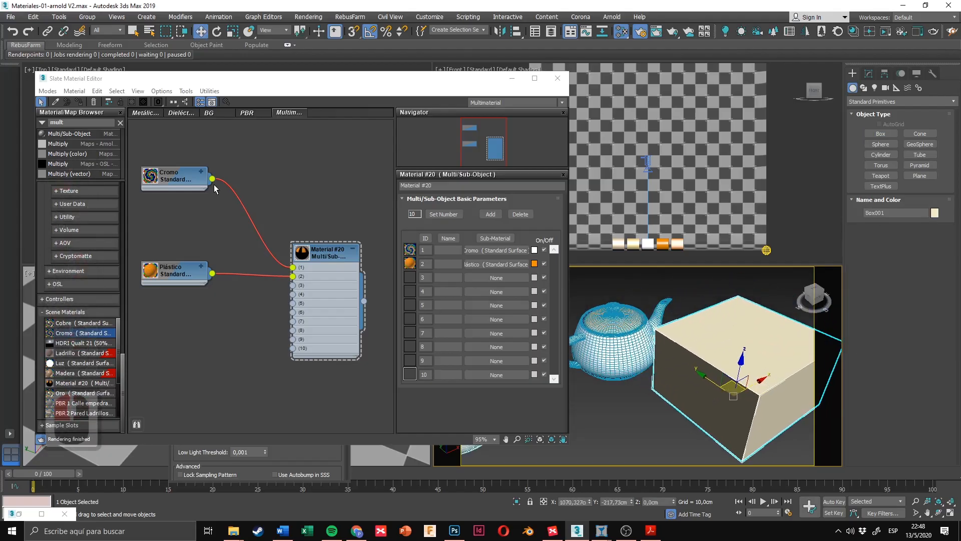
# Step: Assign the Cromo material directly to the new box
pyautogui.moveTo(212, 179); pyautogui.dragTo(688, 328)
pyautogui.moveTo(631, 328); pyautogui.dragTo(679, 341, button='middle')
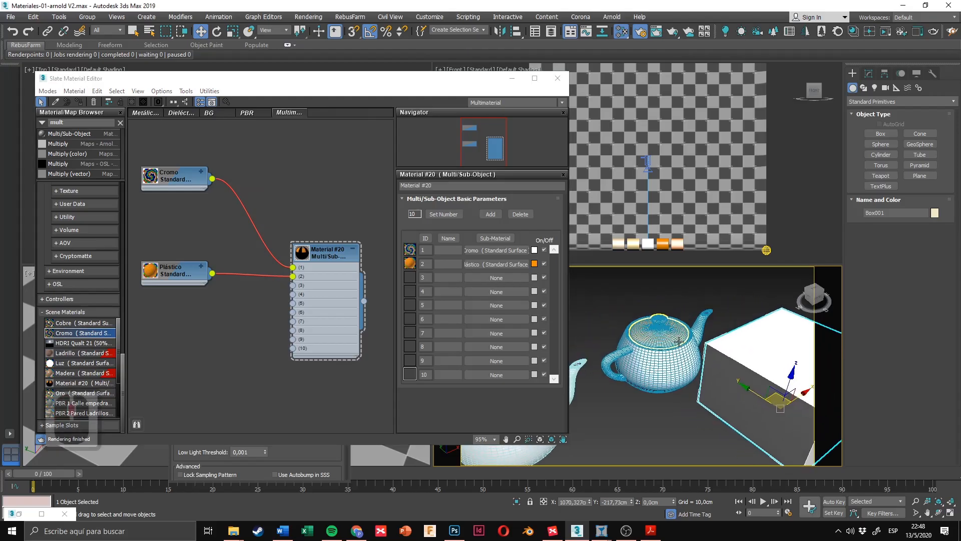
pyautogui.scroll(2, 678, 341)
# Step: Move the Cromo and Plástico nodes closer to the Multi/Sub-Object node, with Plástico just below Cromo
pyautogui.moveTo(208, 153); pyautogui.dragTo(165, 283)
pyautogui.moveTo(187, 181); pyautogui.dragTo(224, 250)
pyautogui.moveTo(206, 227); pyautogui.dragTo(215, 219)
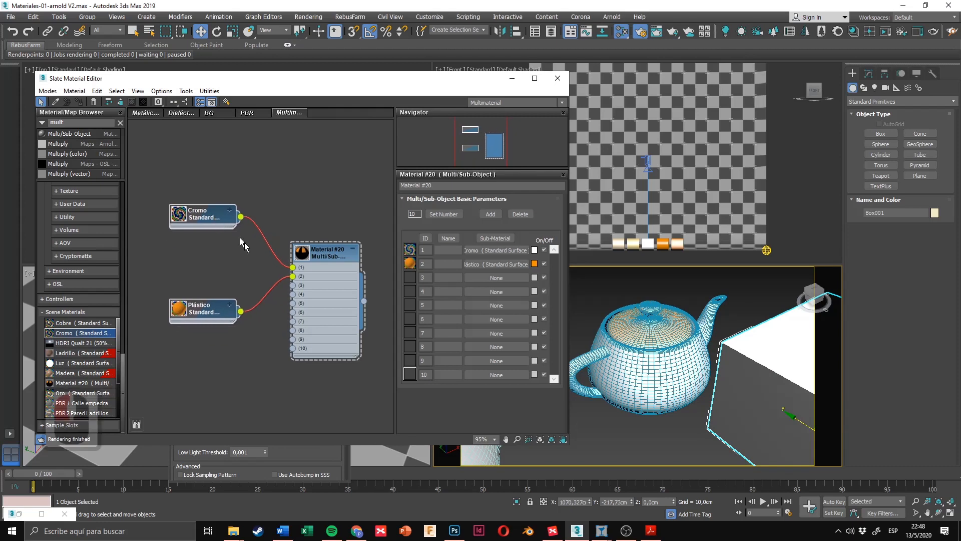
pyautogui.moveTo(244, 272); pyautogui.dragTo(208, 283)
pyautogui.click(257, 253)
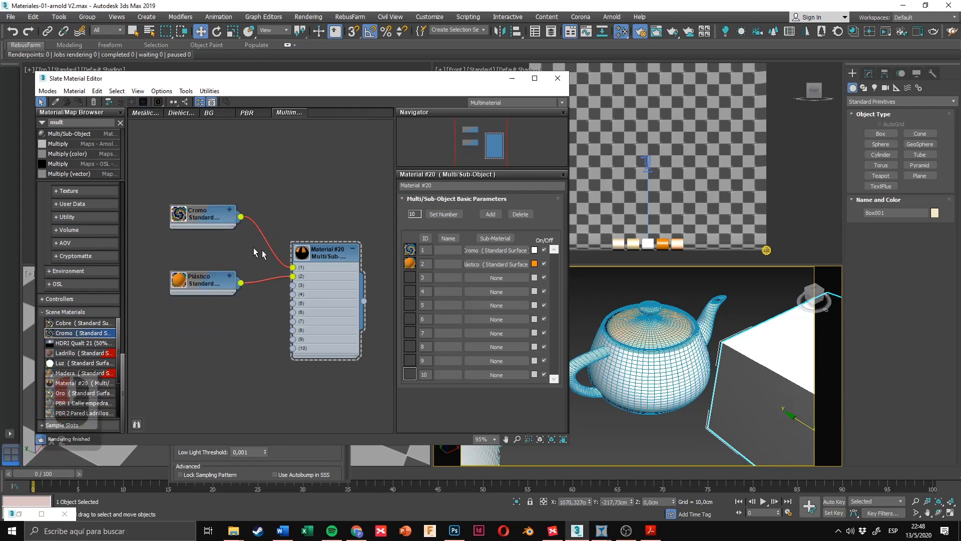
# Step: Deselect the box and look over the whole scene with the teapots, box and checkered backdrop
pyautogui.scroll(-6, 673, 349)
pyautogui.moveTo(672, 345); pyautogui.dragTo(737, 310, button='middle')
pyautogui.click(686, 330)
pyautogui.scroll(-4, 657, 396)
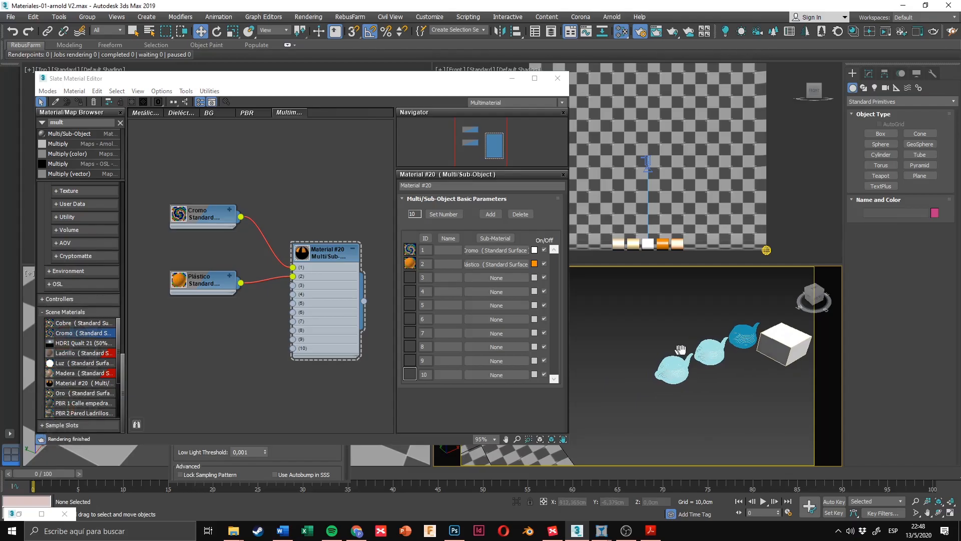
pyautogui.moveTo(686, 359); pyautogui.dragTo(718, 353, button='middle')
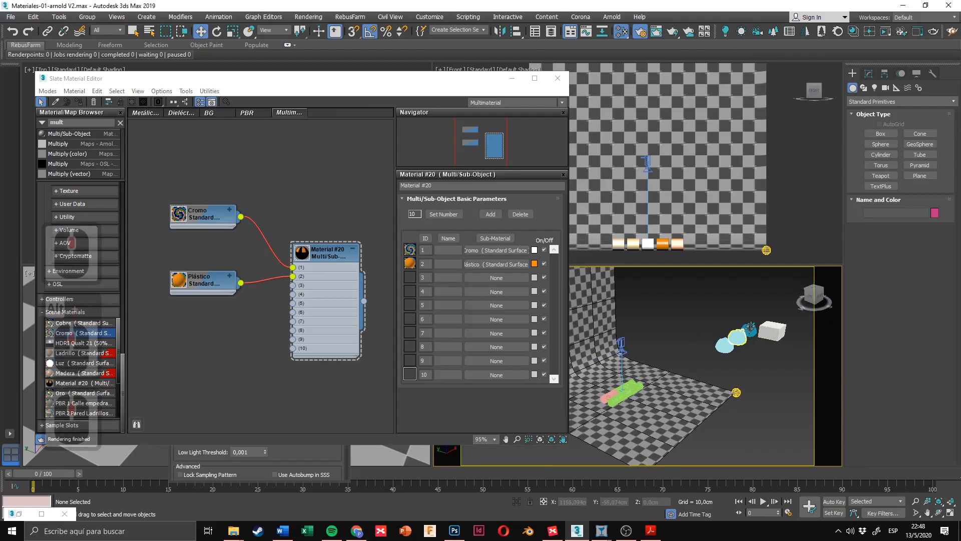
pyautogui.moveTo(777, 299); pyautogui.dragTo(579, 453)
pyautogui.click(726, 301)
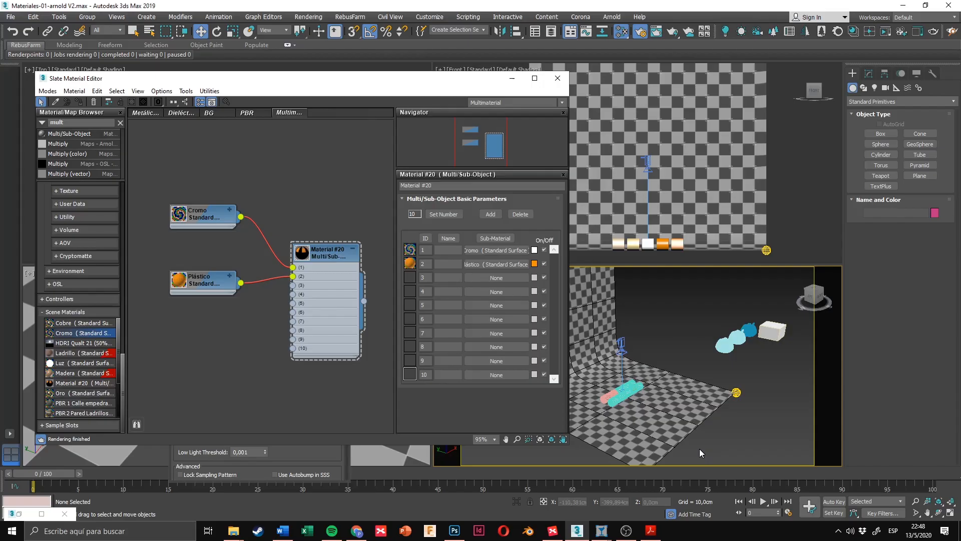
# Step: Switch to Materiales.pdf in Adobe Acrobat Reader and view the cylinder material samples on its first page
pyautogui.click(651, 531)
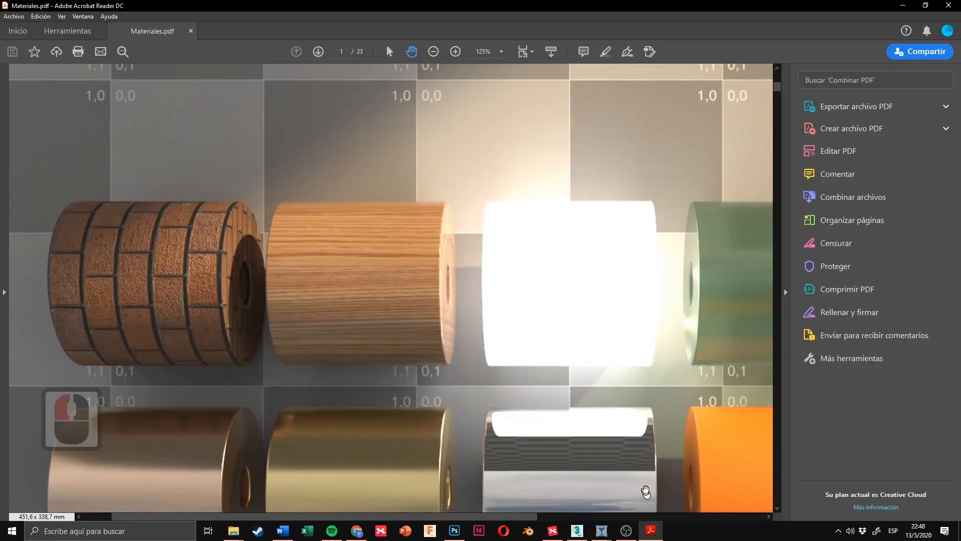
pyautogui.keyDown('ctrl'); pyautogui.scroll(-3, 550, 296); pyautogui.keyUp('ctrl')
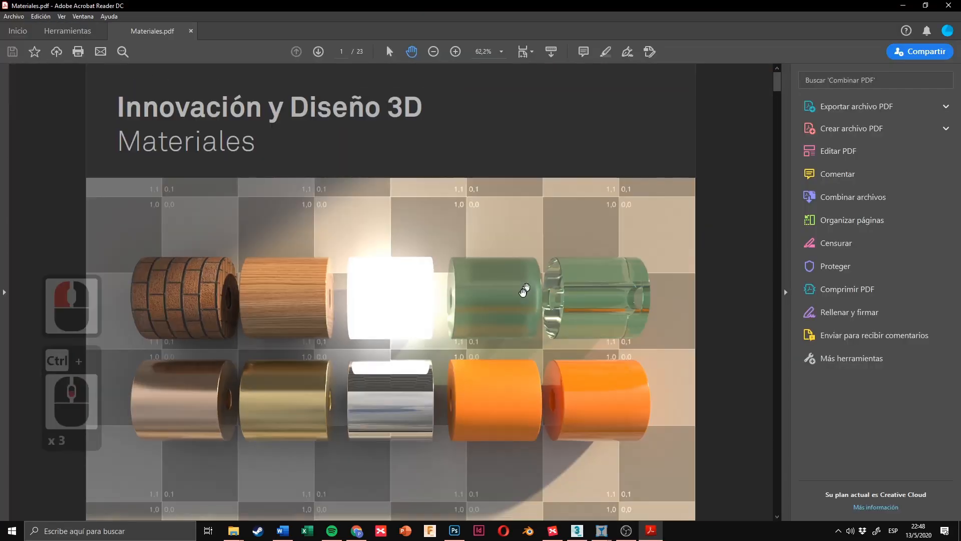